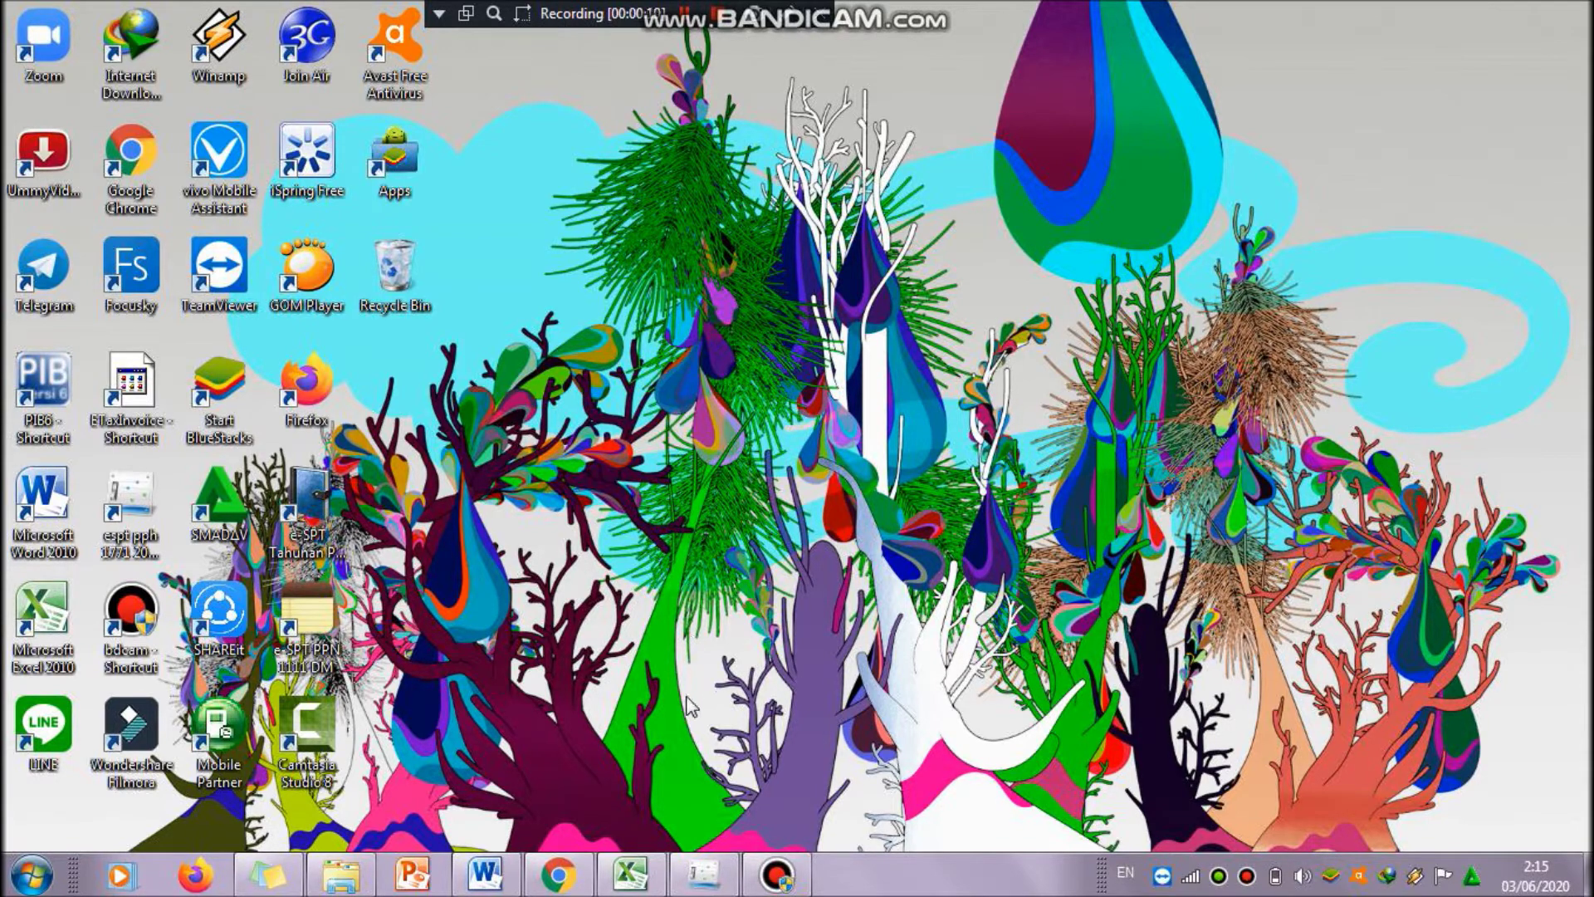
- Switch to eSPT, open the special attachment Daftar Penyusutan dan Amortisasi Fiskal and start a new entry
left_click(700, 874)
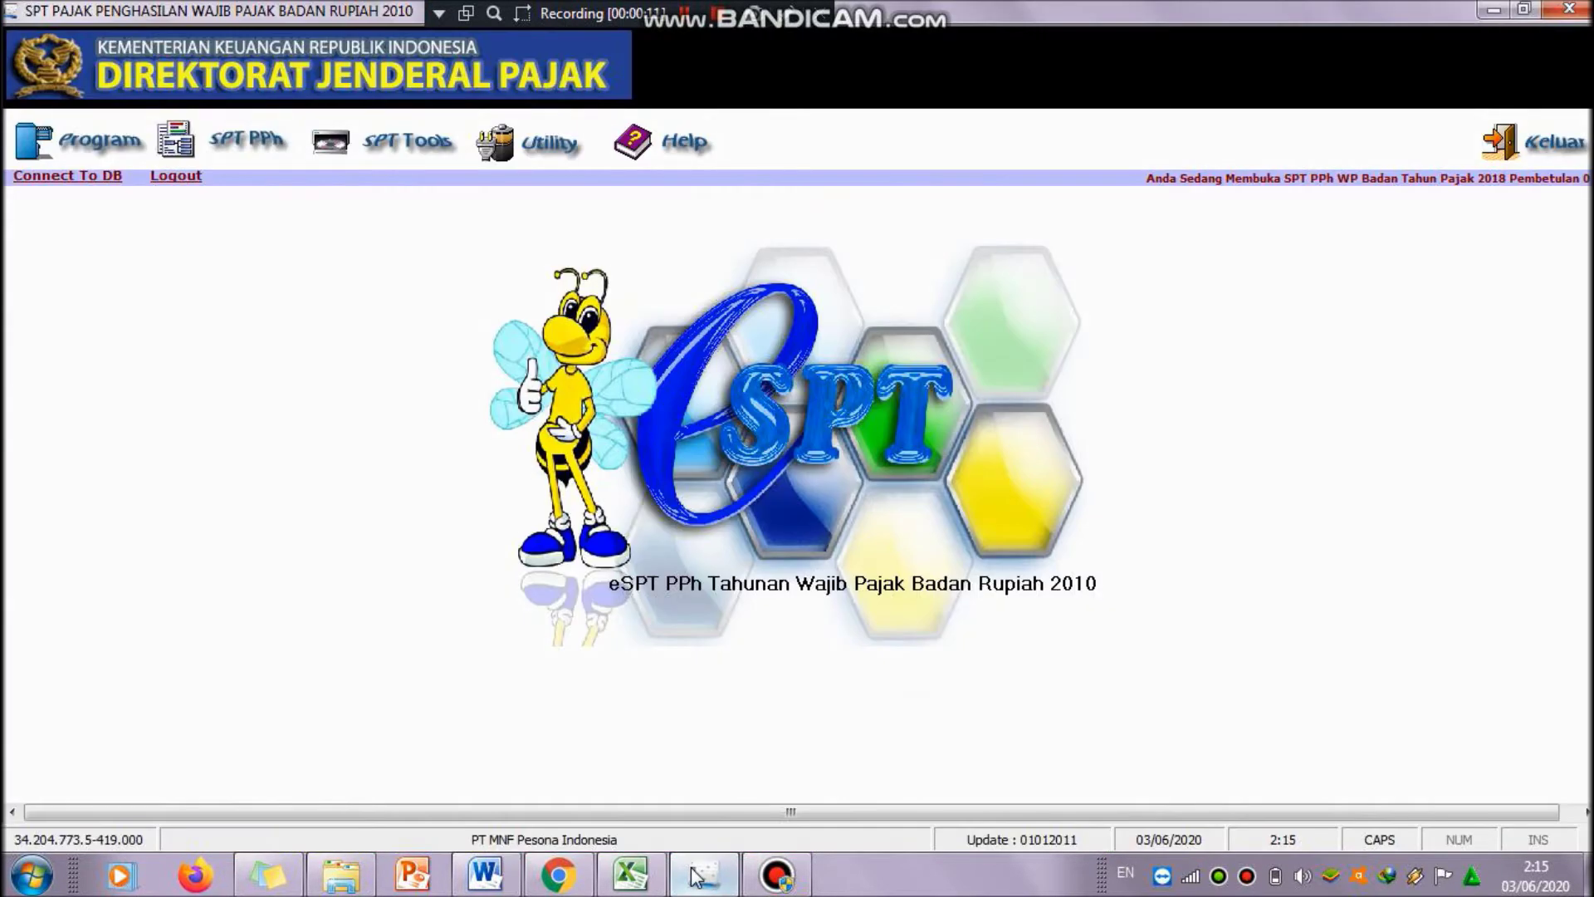
left_click(267, 158)
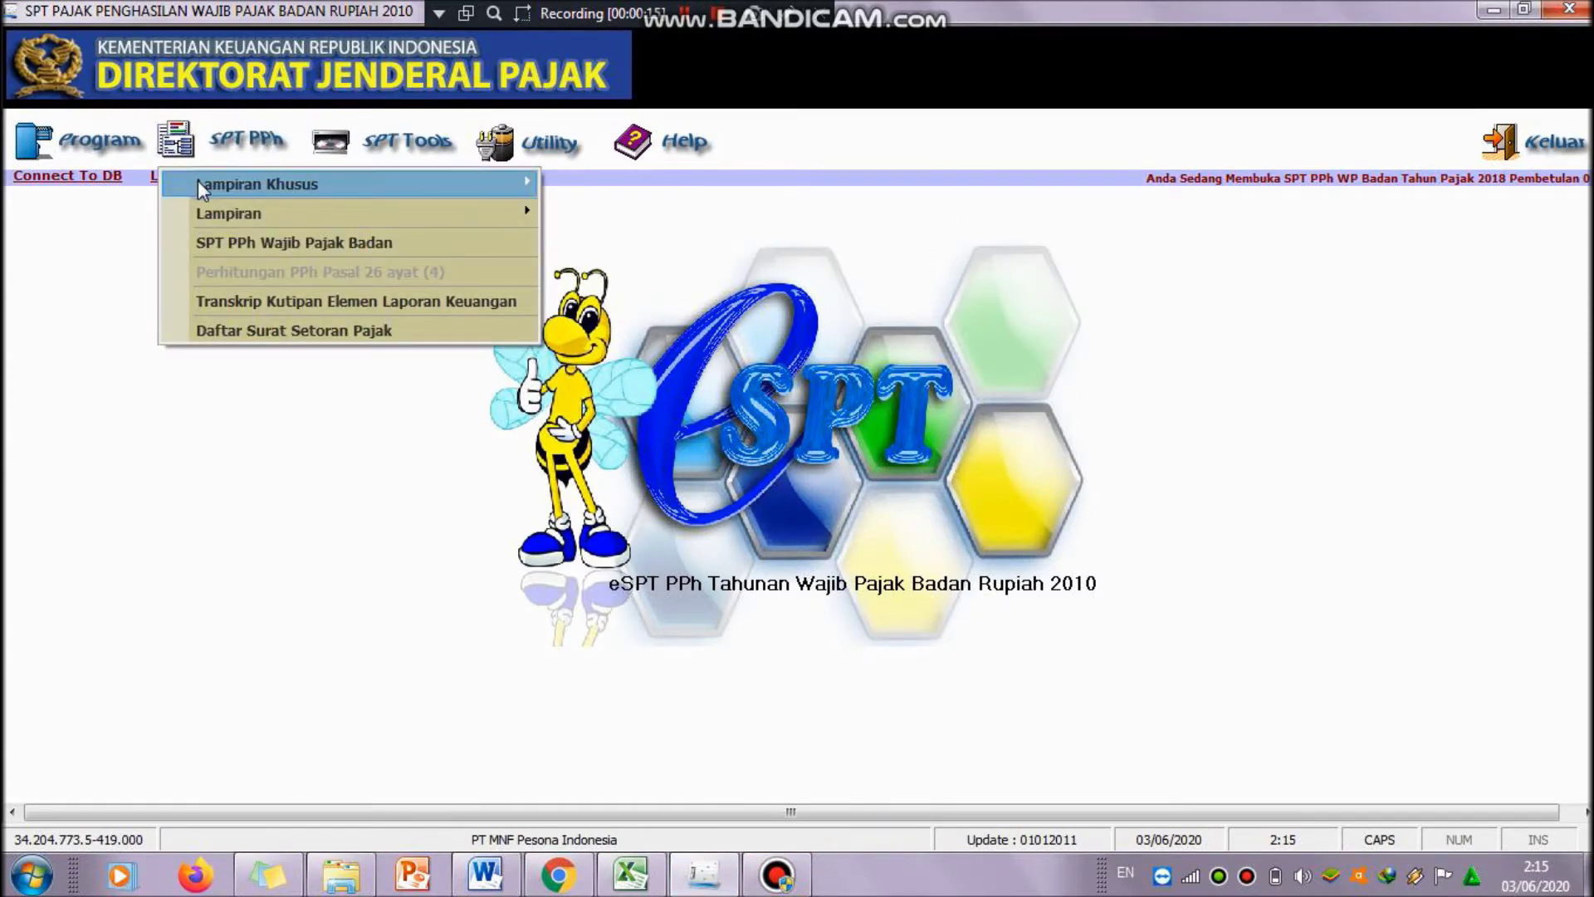
mouse_move(197, 187)
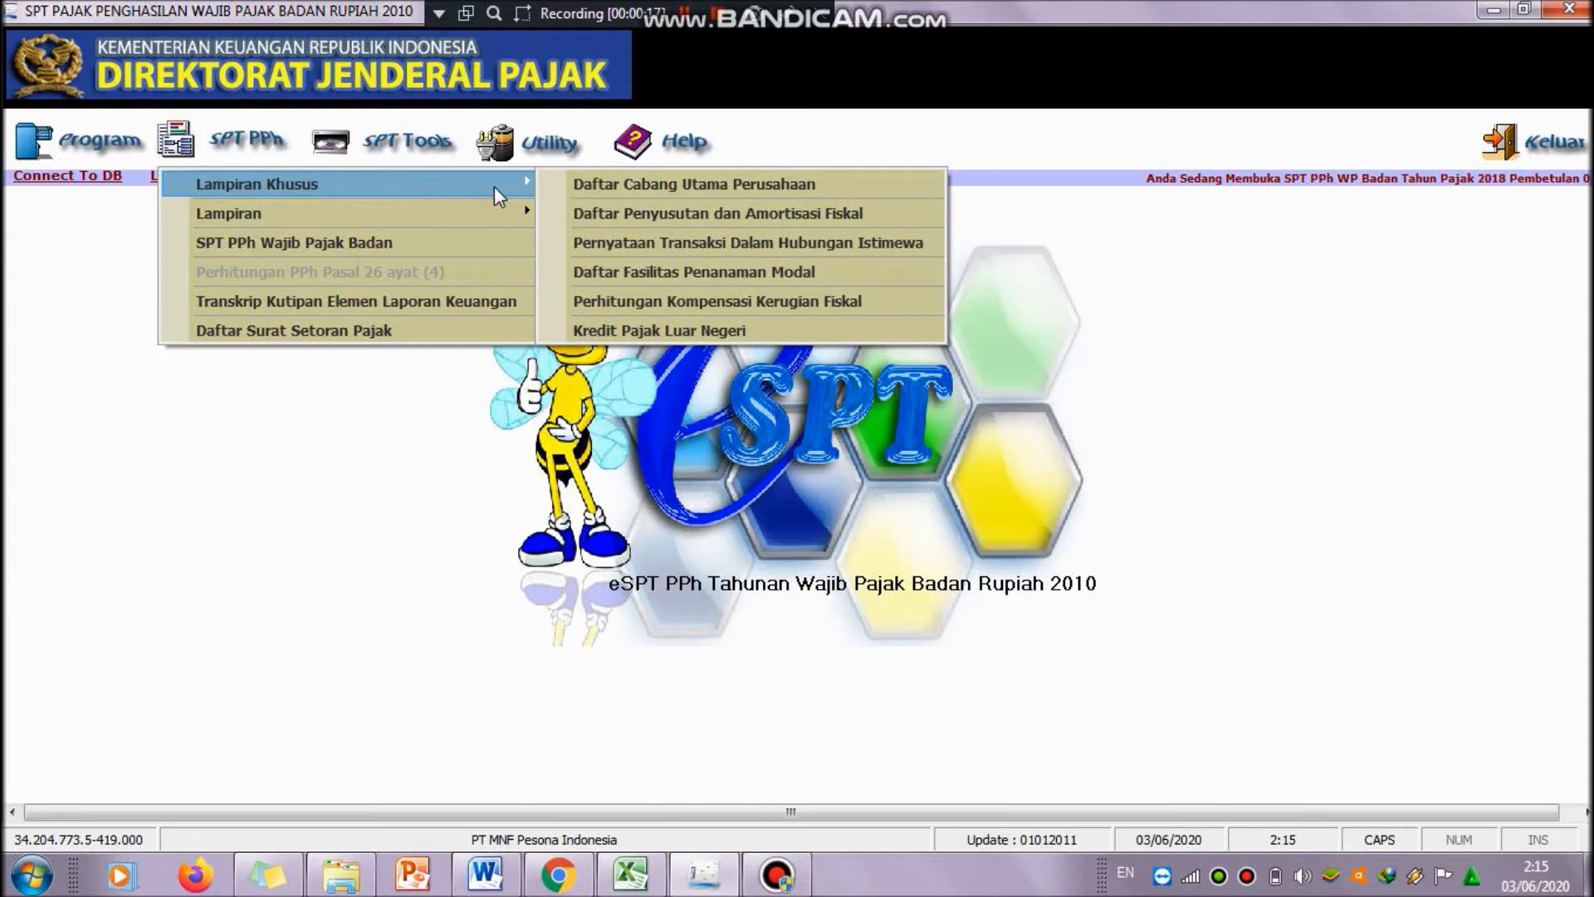
left_click(591, 216)
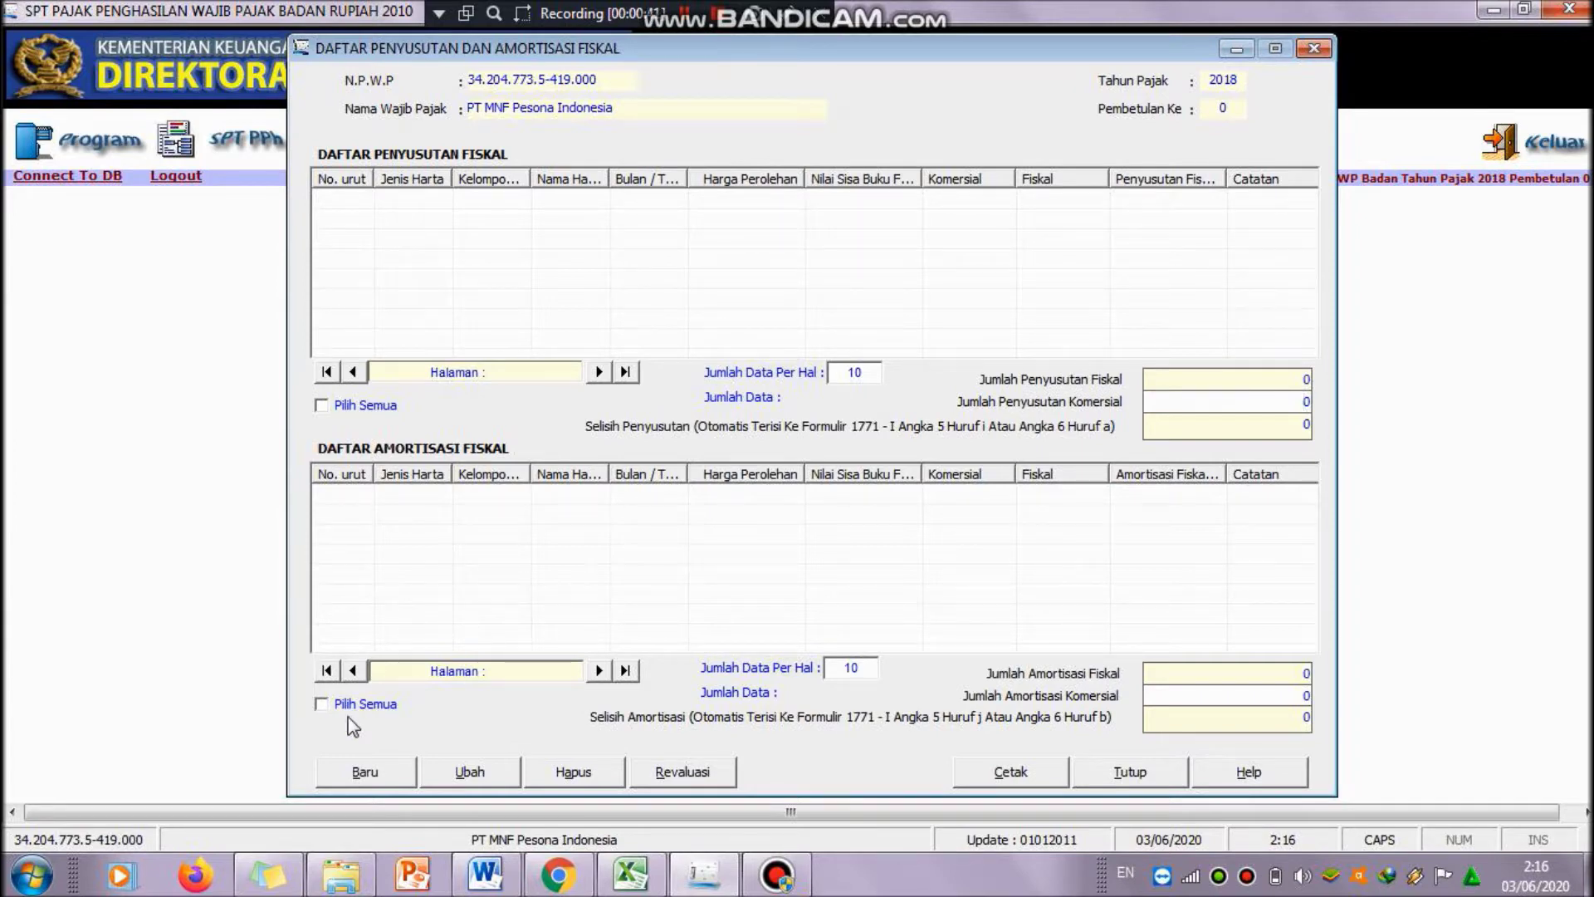
left_click(360, 772)
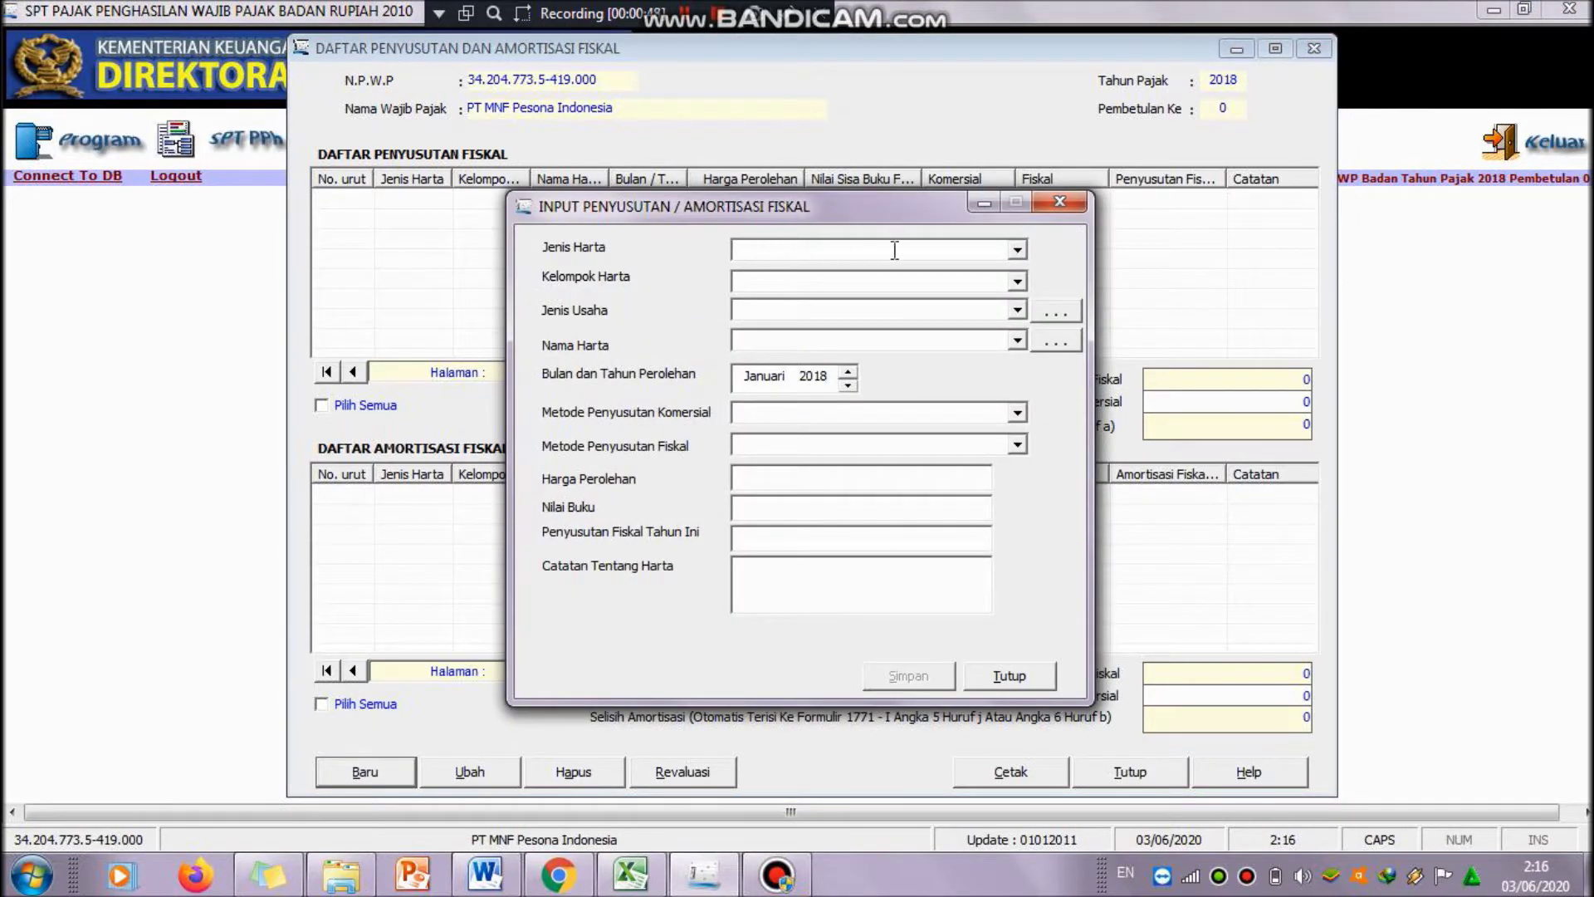
- Look through the Jenis Harta and Kelompok Harta options in the depreciation input form and close the form without saving
left_click(1018, 250)
left_click(1018, 250)
left_click(1018, 282)
left_click(1018, 283)
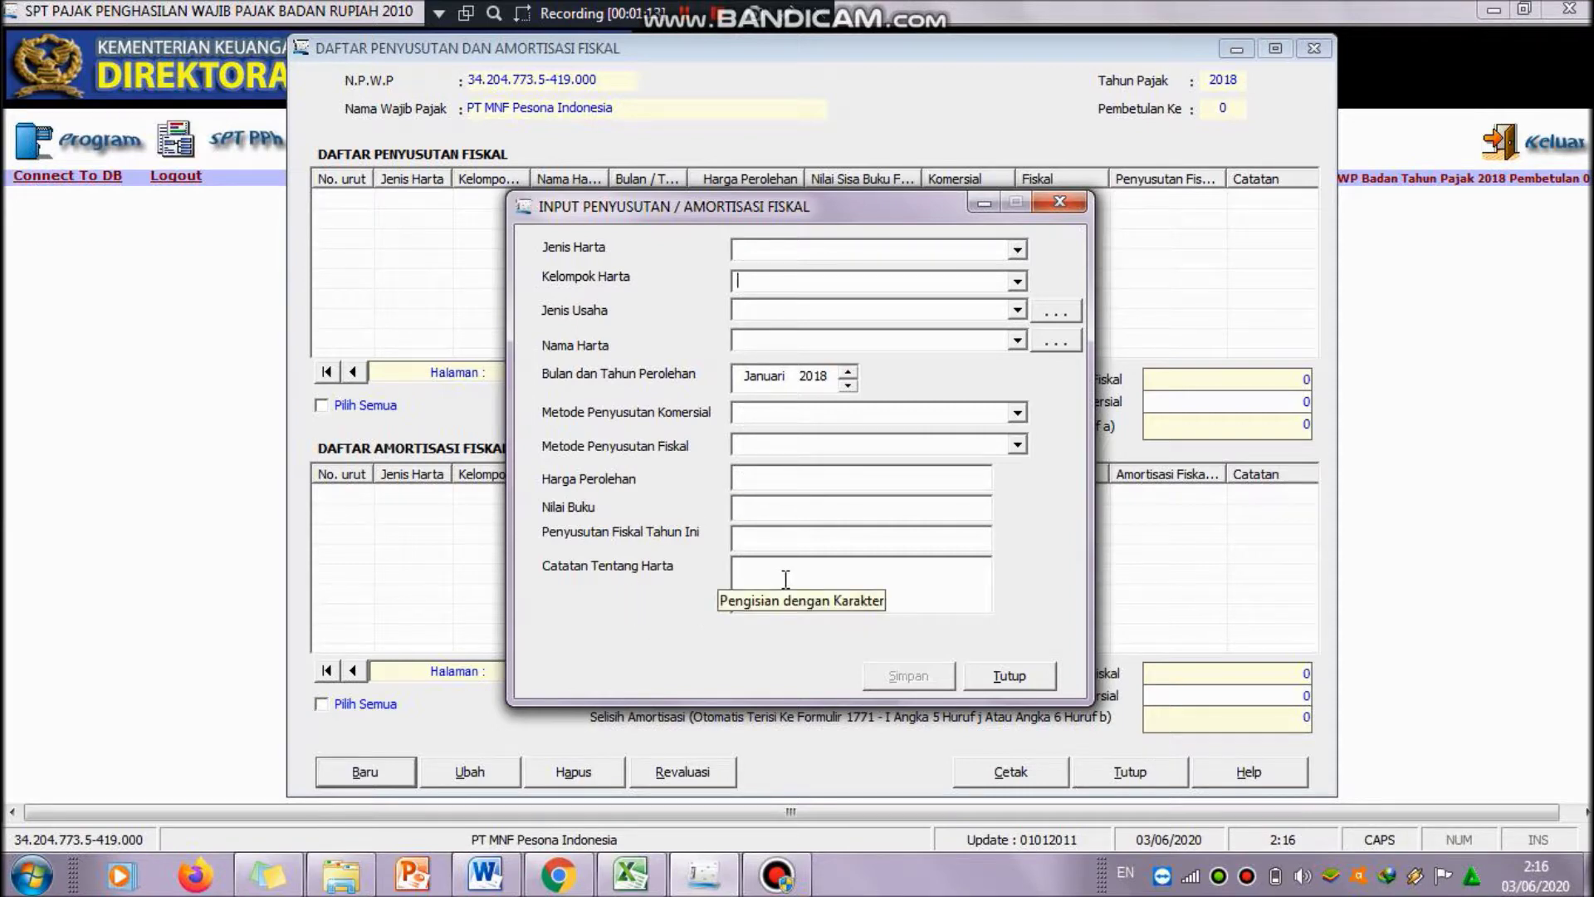
left_click(1004, 680)
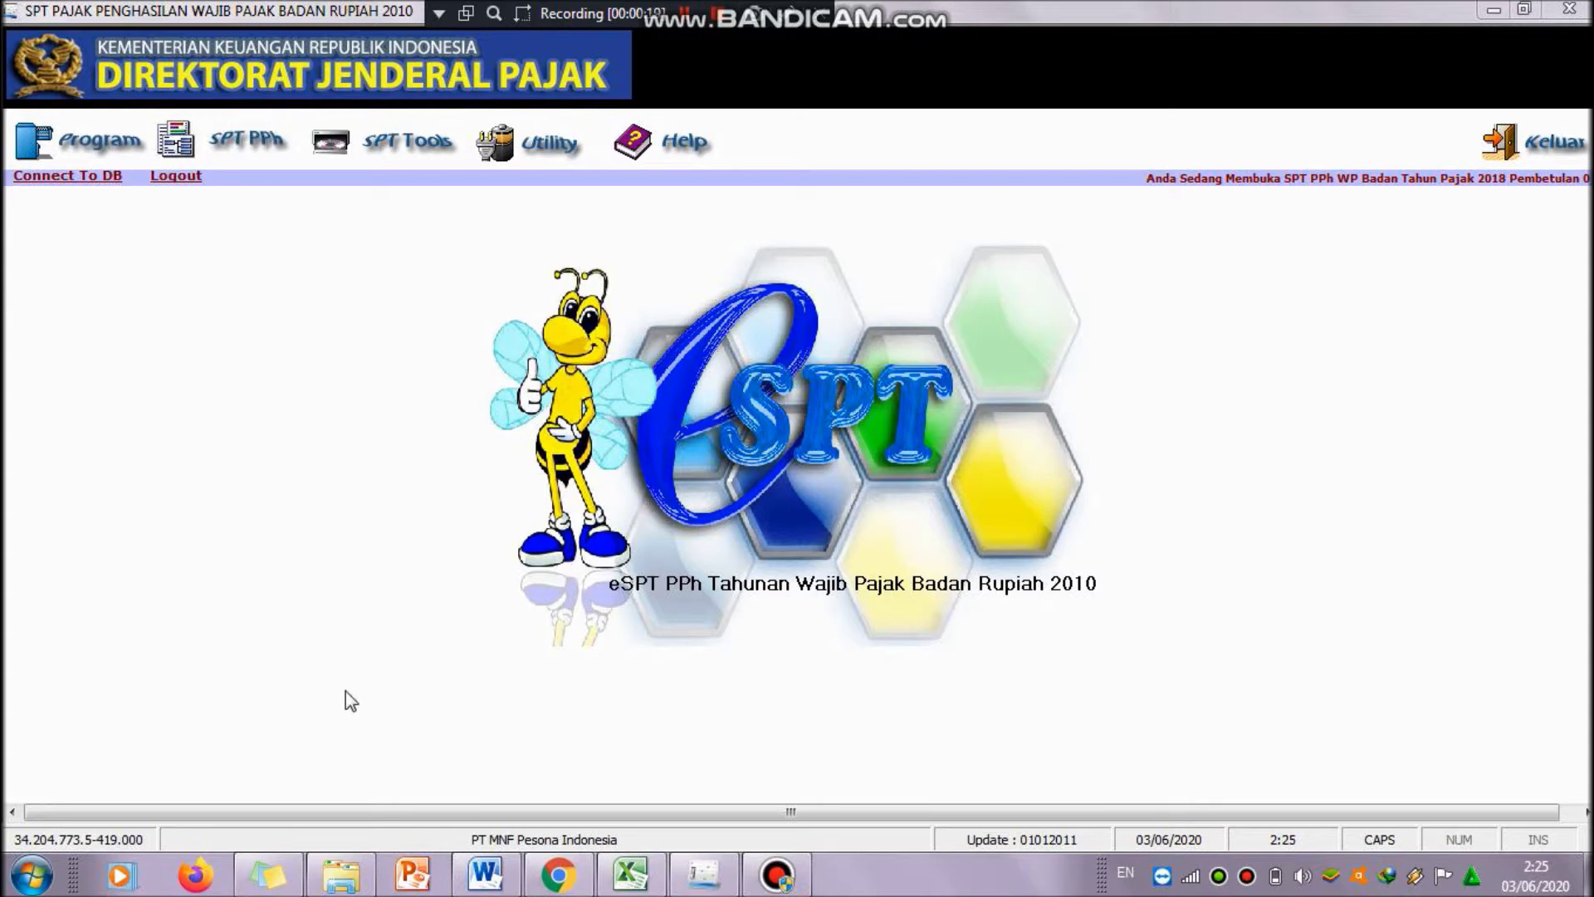
- In Windows Explorer, copy the Contoh Data Impor Penyusutan file from the Contoh Data Impor folder inside SPT Badan
left_click(341, 874)
left_click(391, 455)
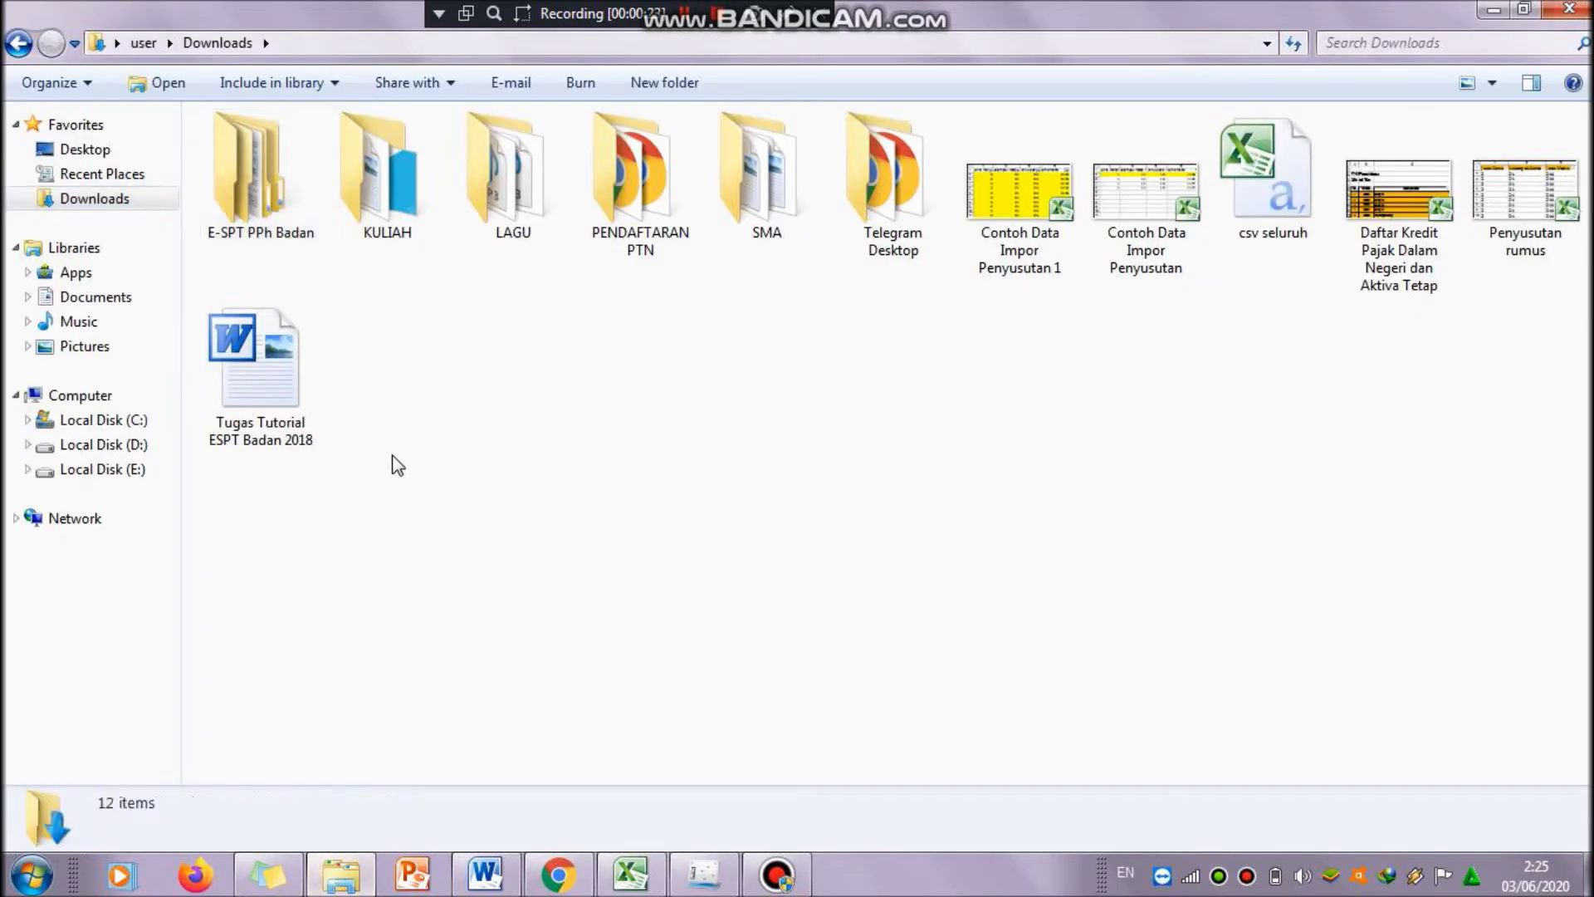
left_click(289, 231)
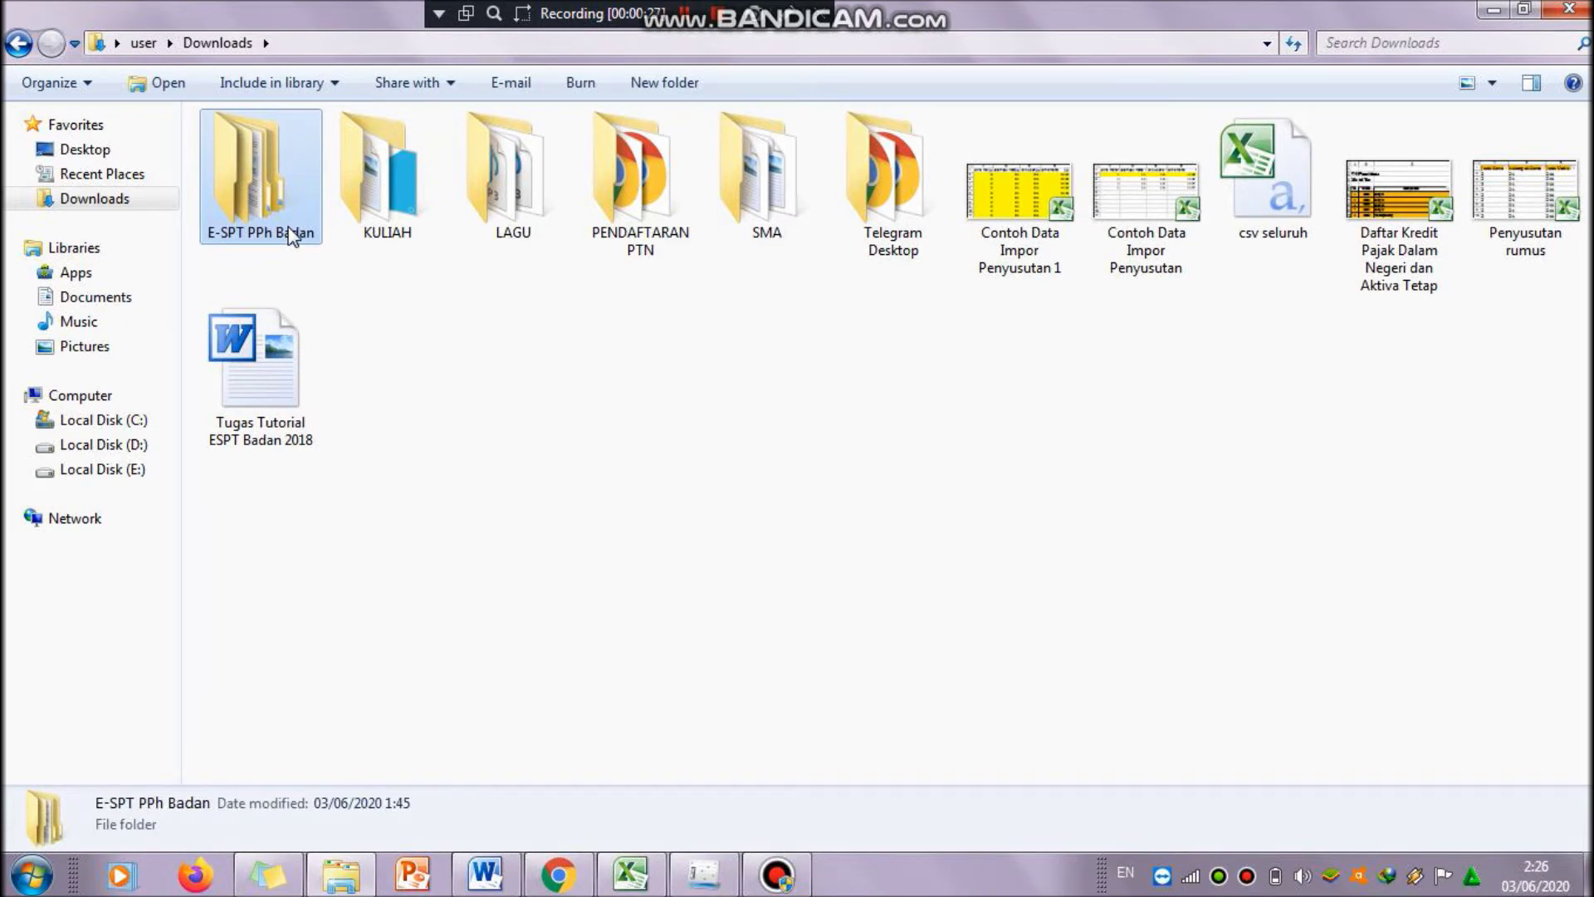
double_click(254, 189)
double_click(271, 163)
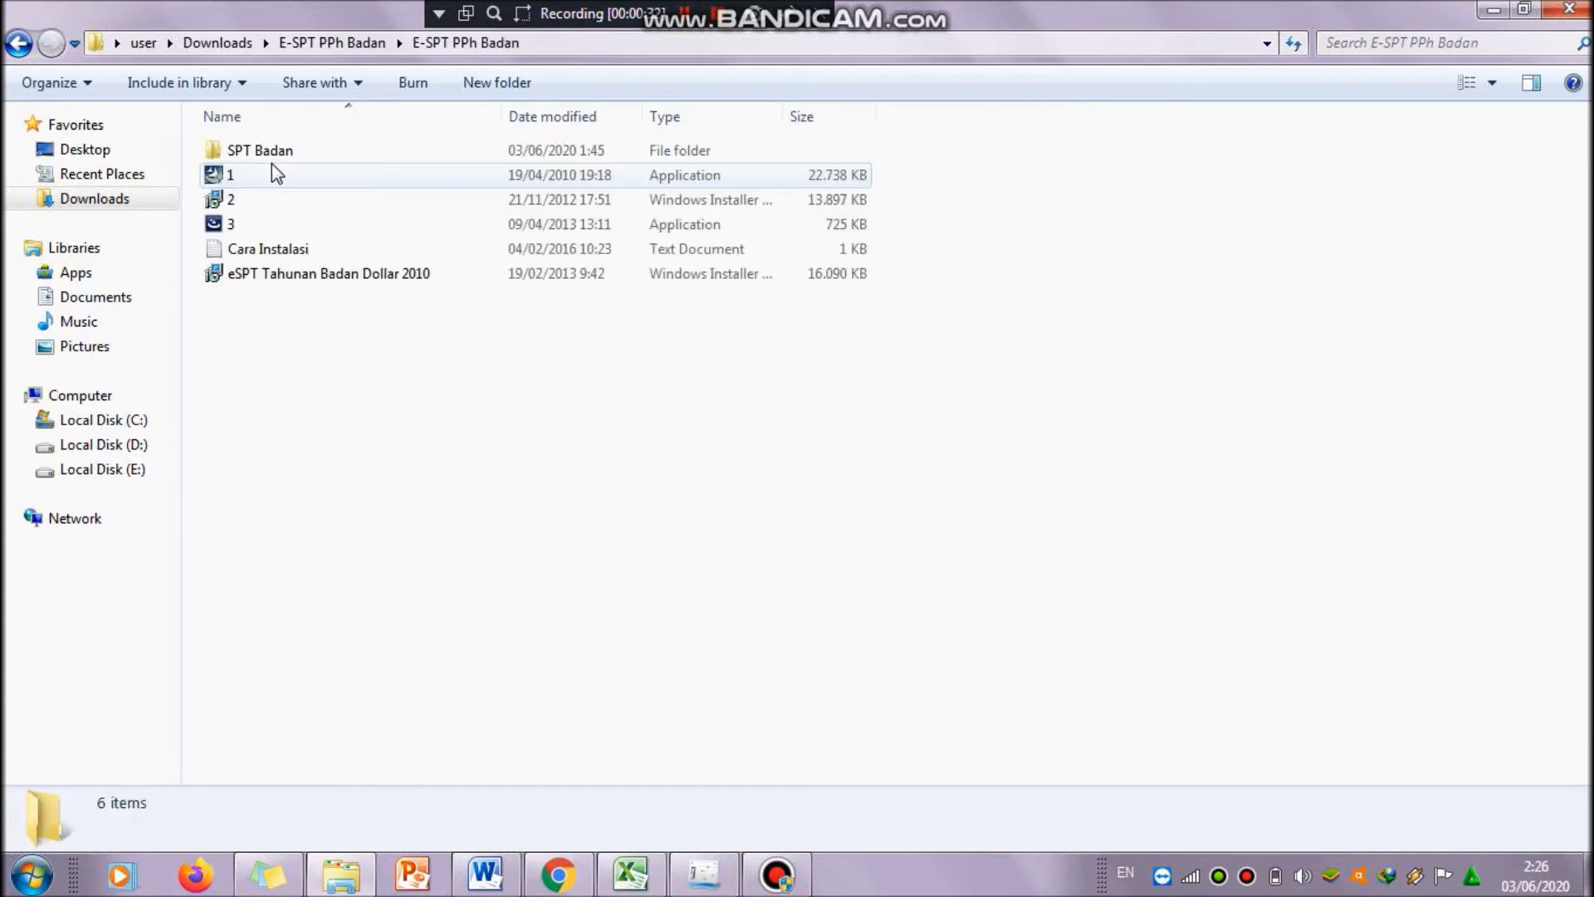
double_click(295, 153)
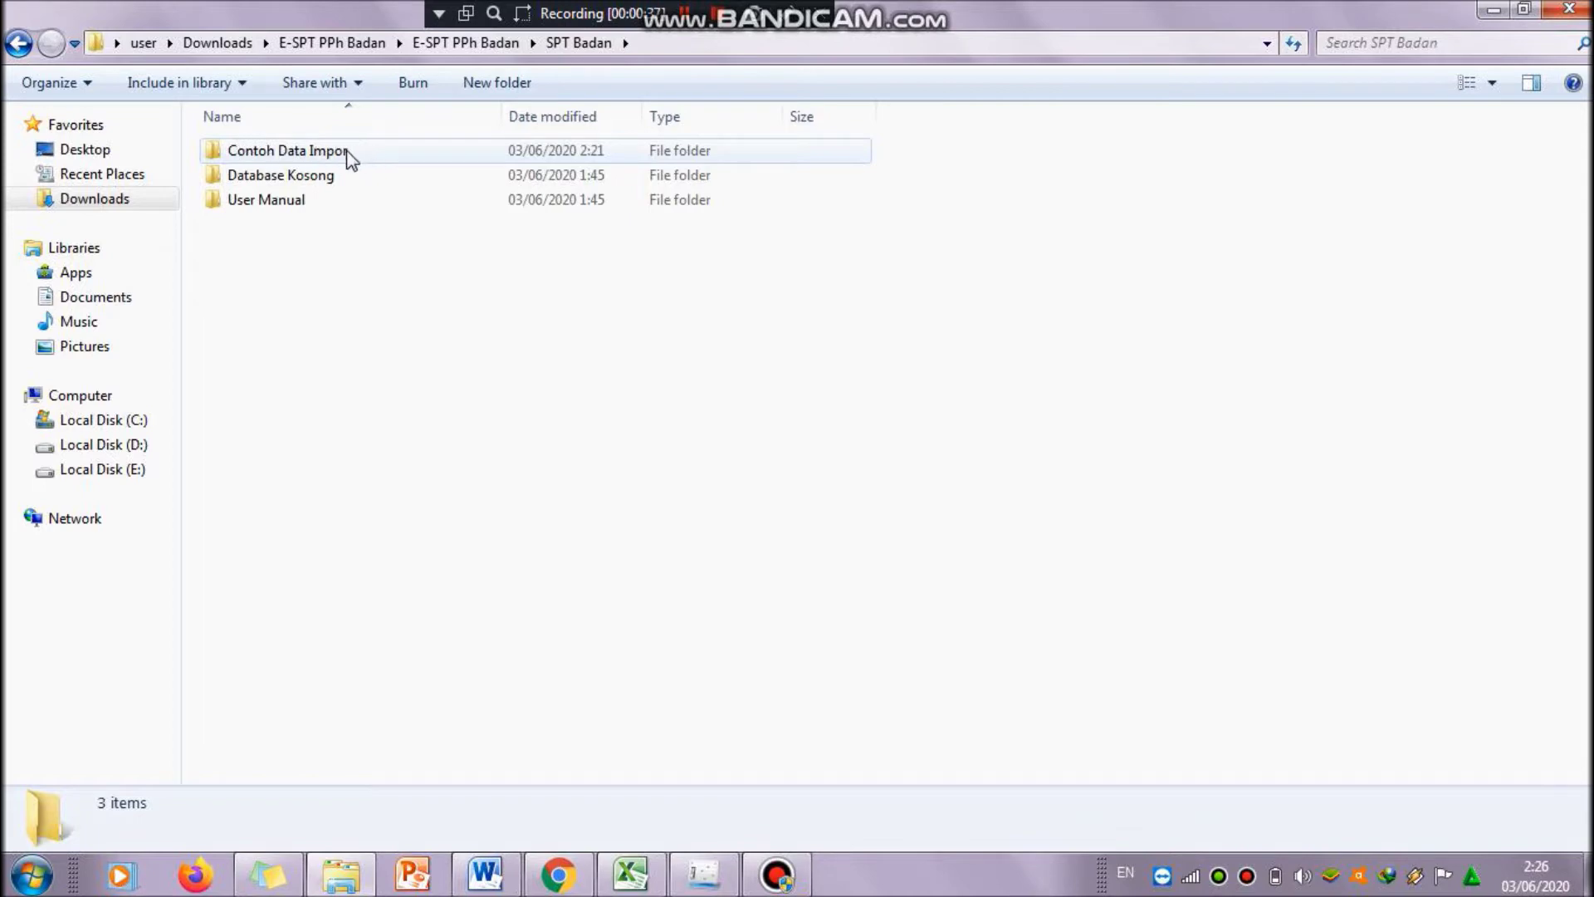
double_click(349, 153)
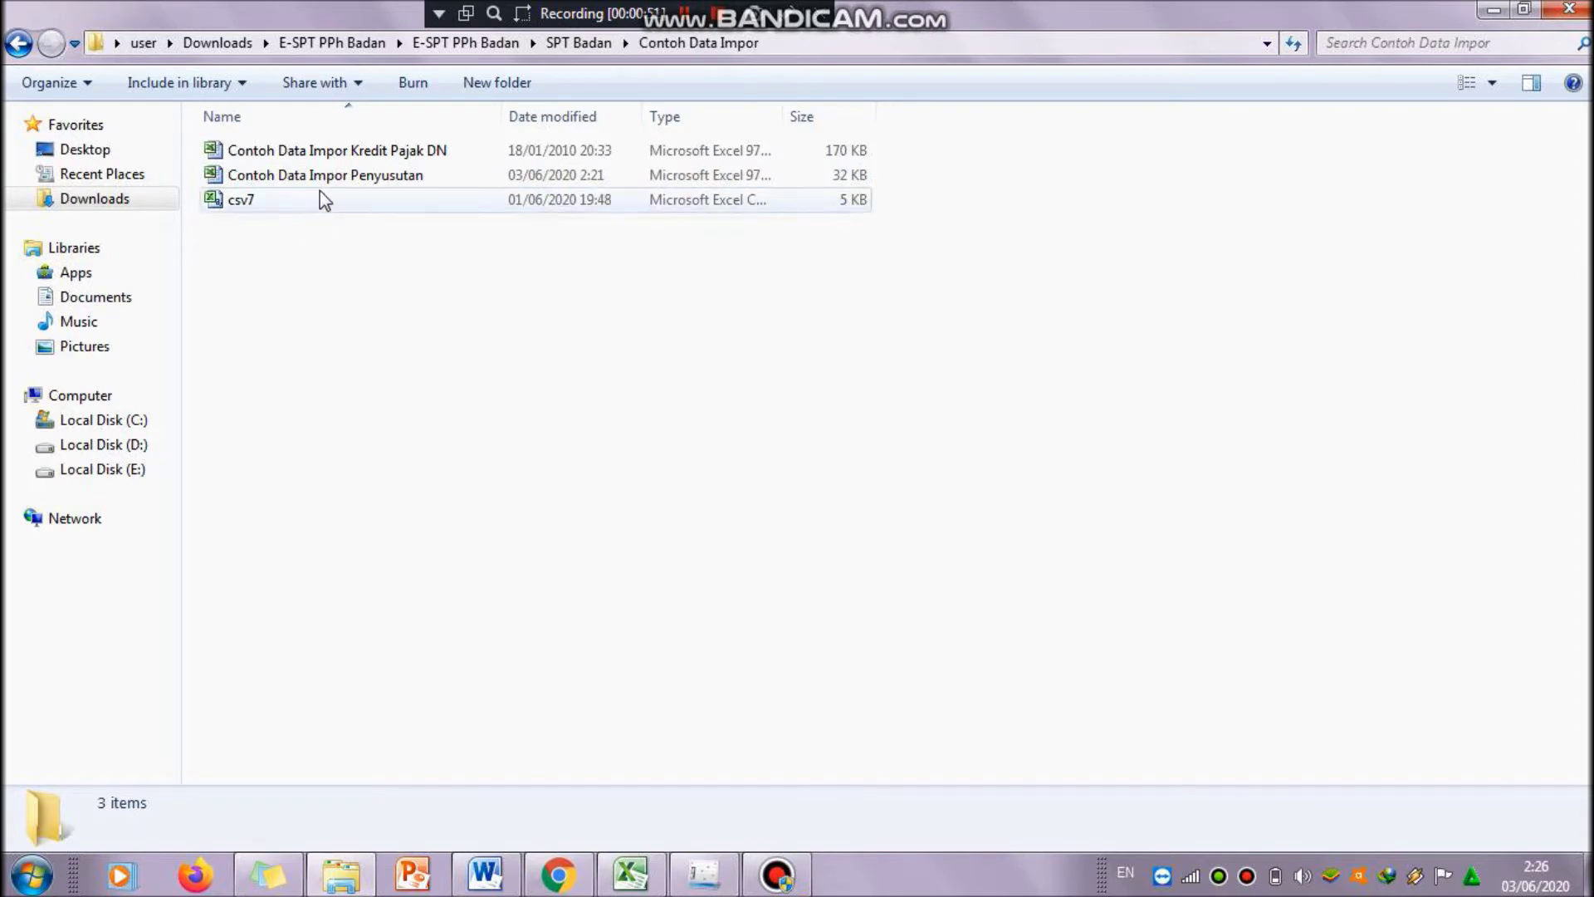
left_click(363, 192)
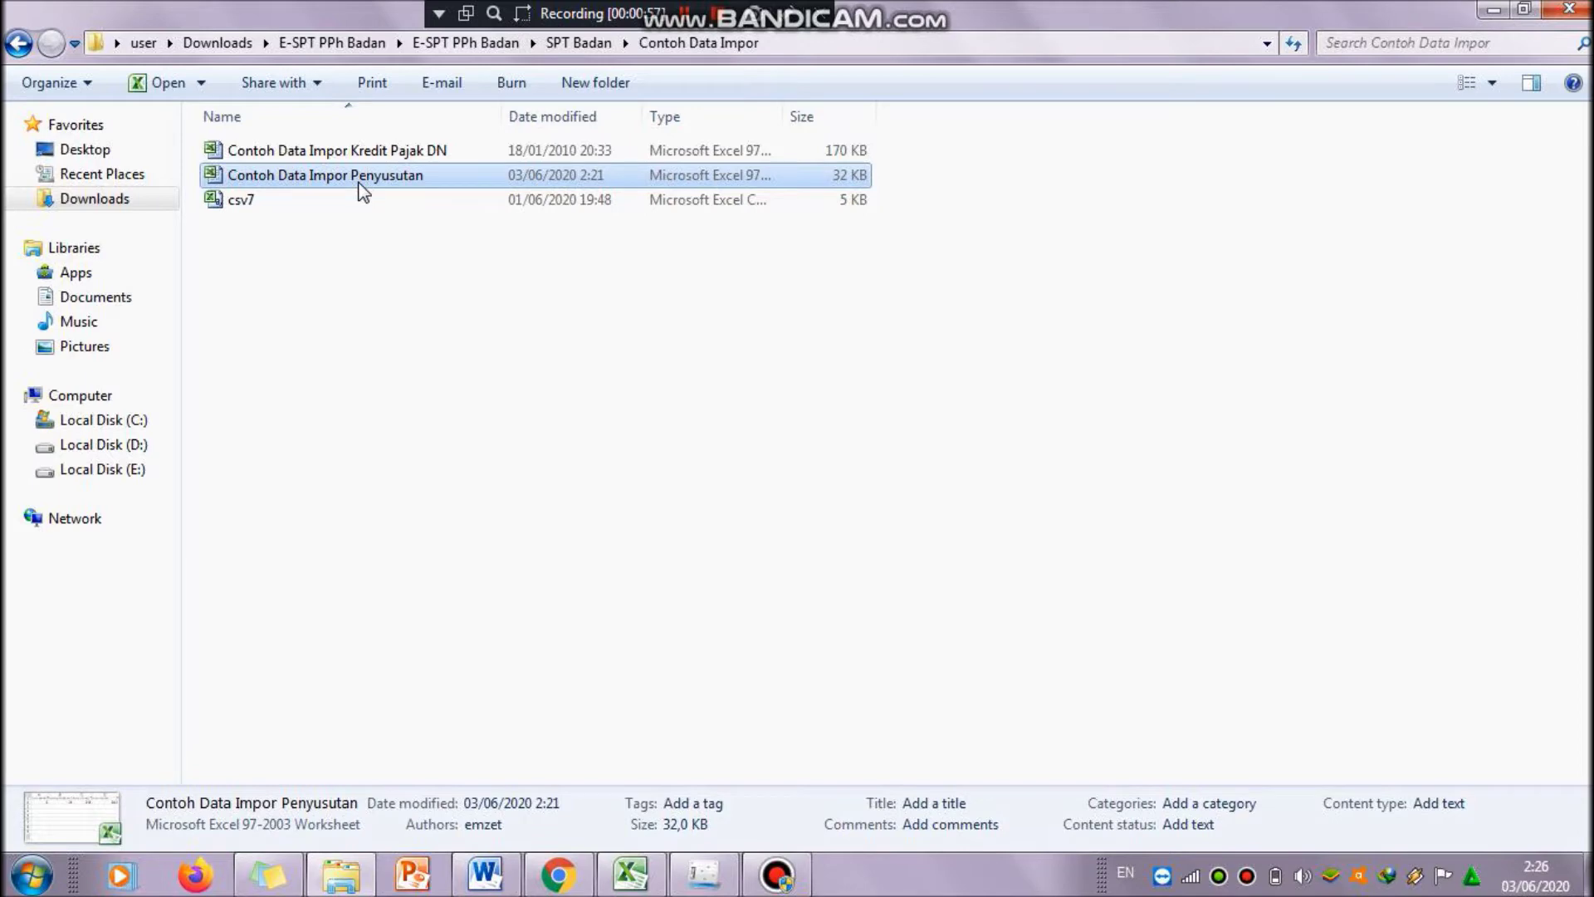
left_click(163, 202)
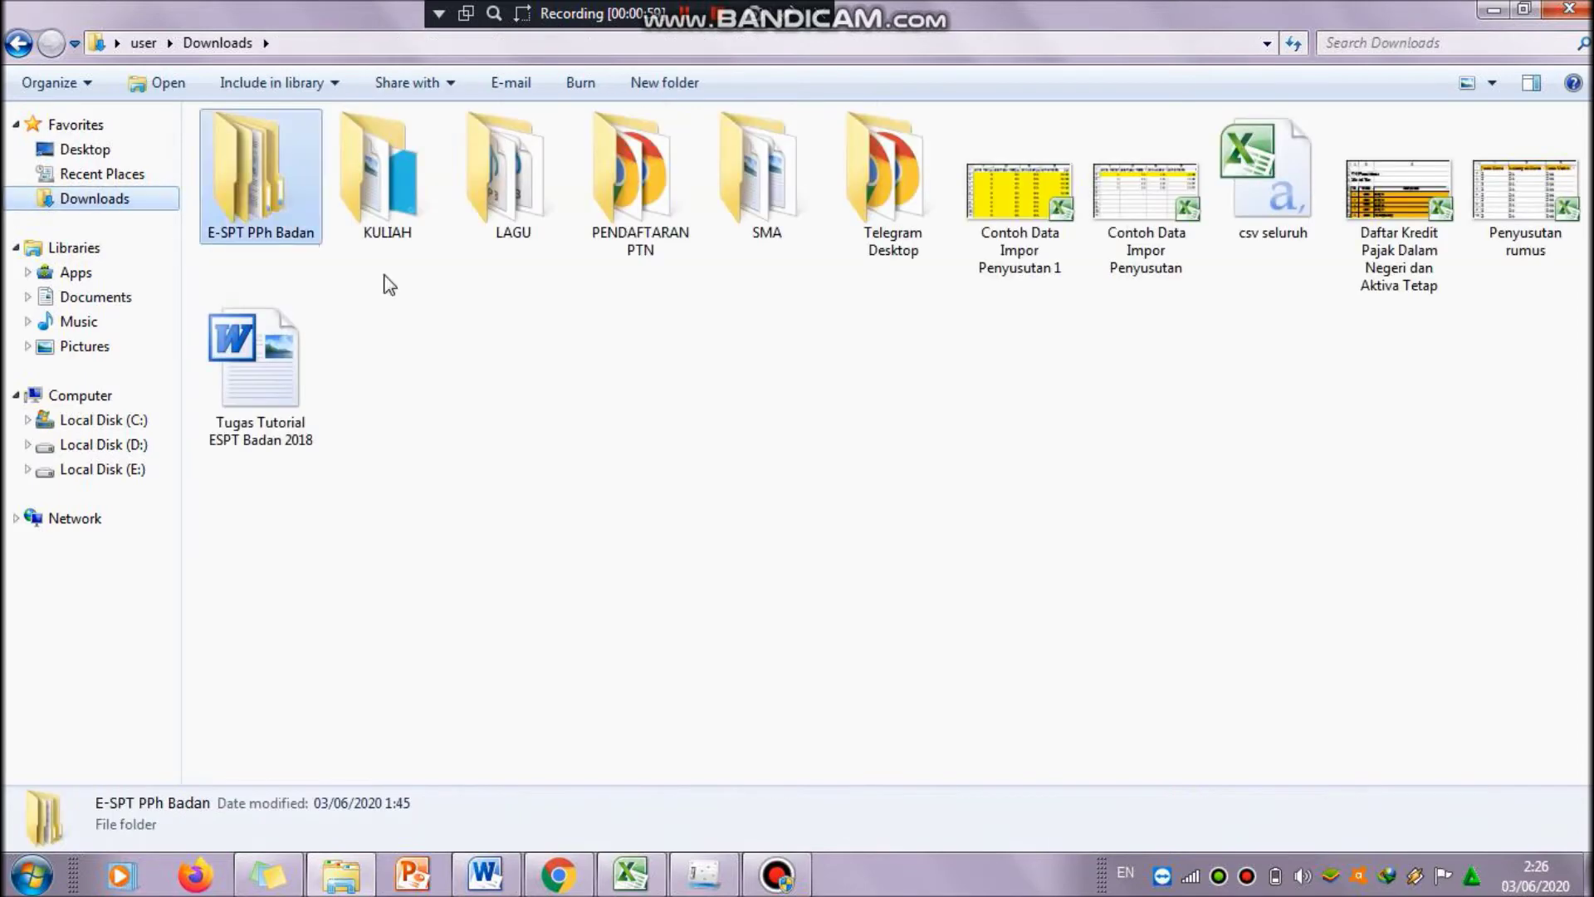
left_click(702, 412)
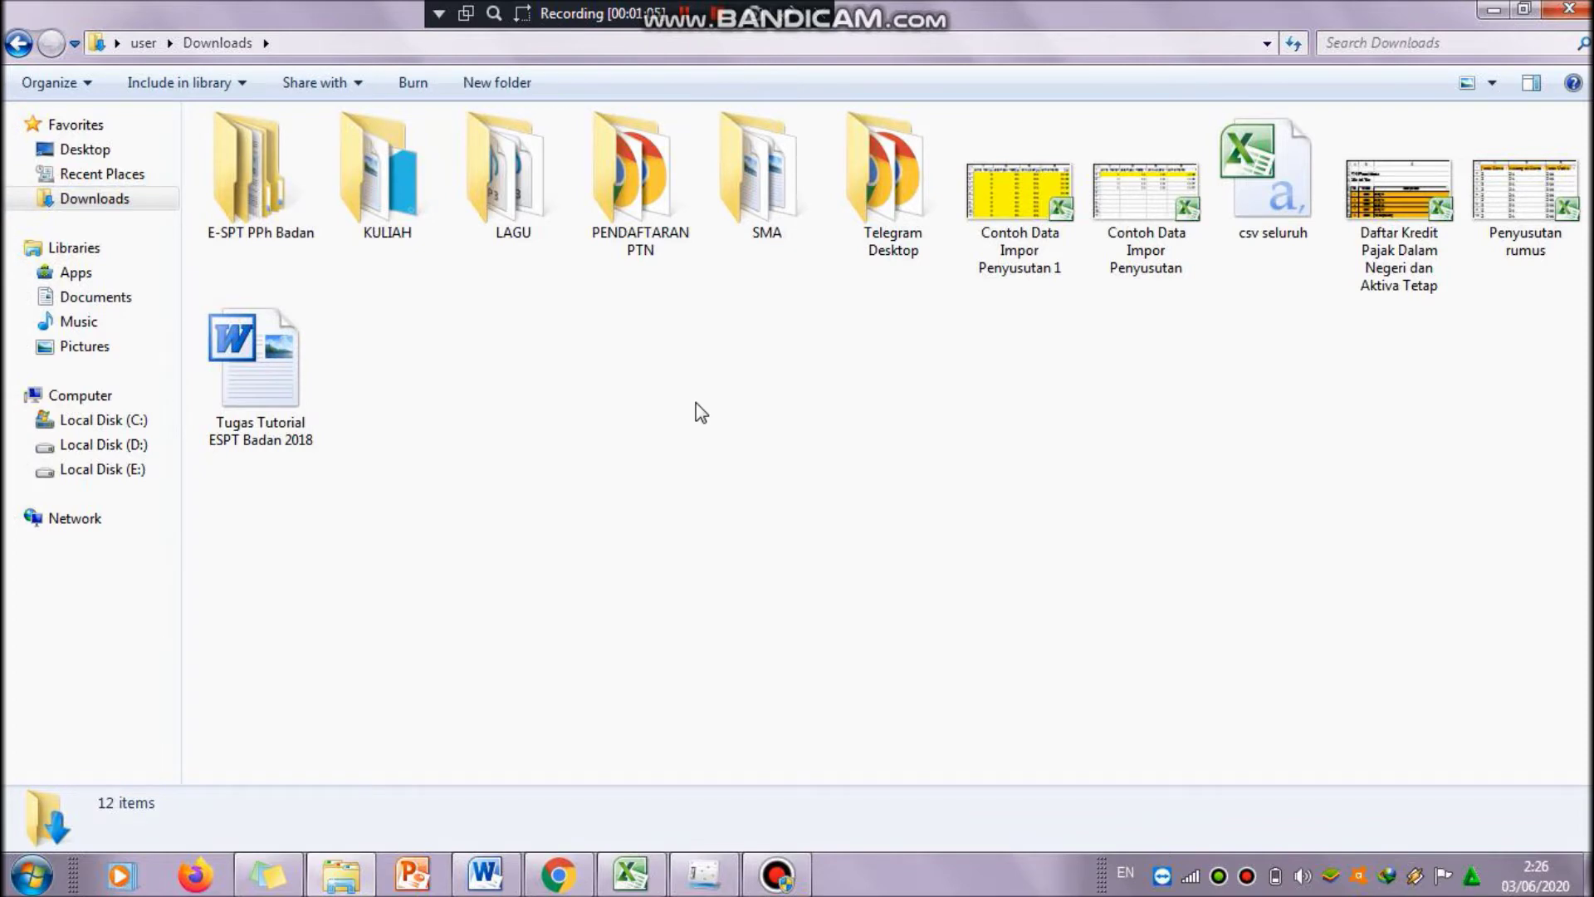
key("ctrl+v")
left_click(1000, 698)
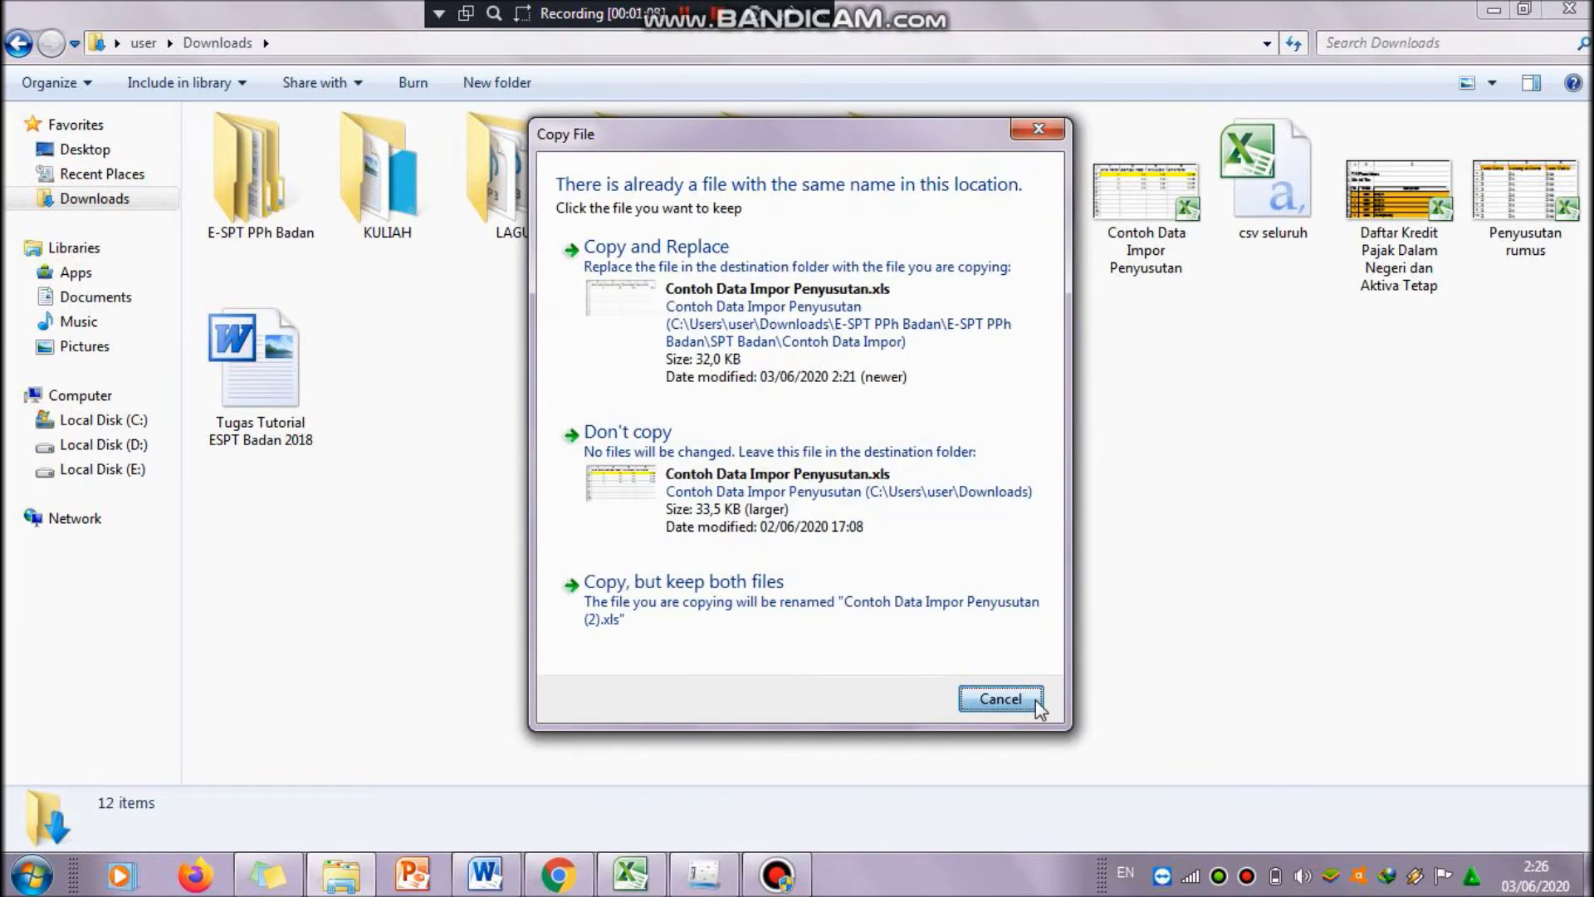
- Paste the copied Contoh Data Impor Penyusutan file into the Video badan folder under KULIAH, SEMESTER 4, BADAN
double_click(383, 228)
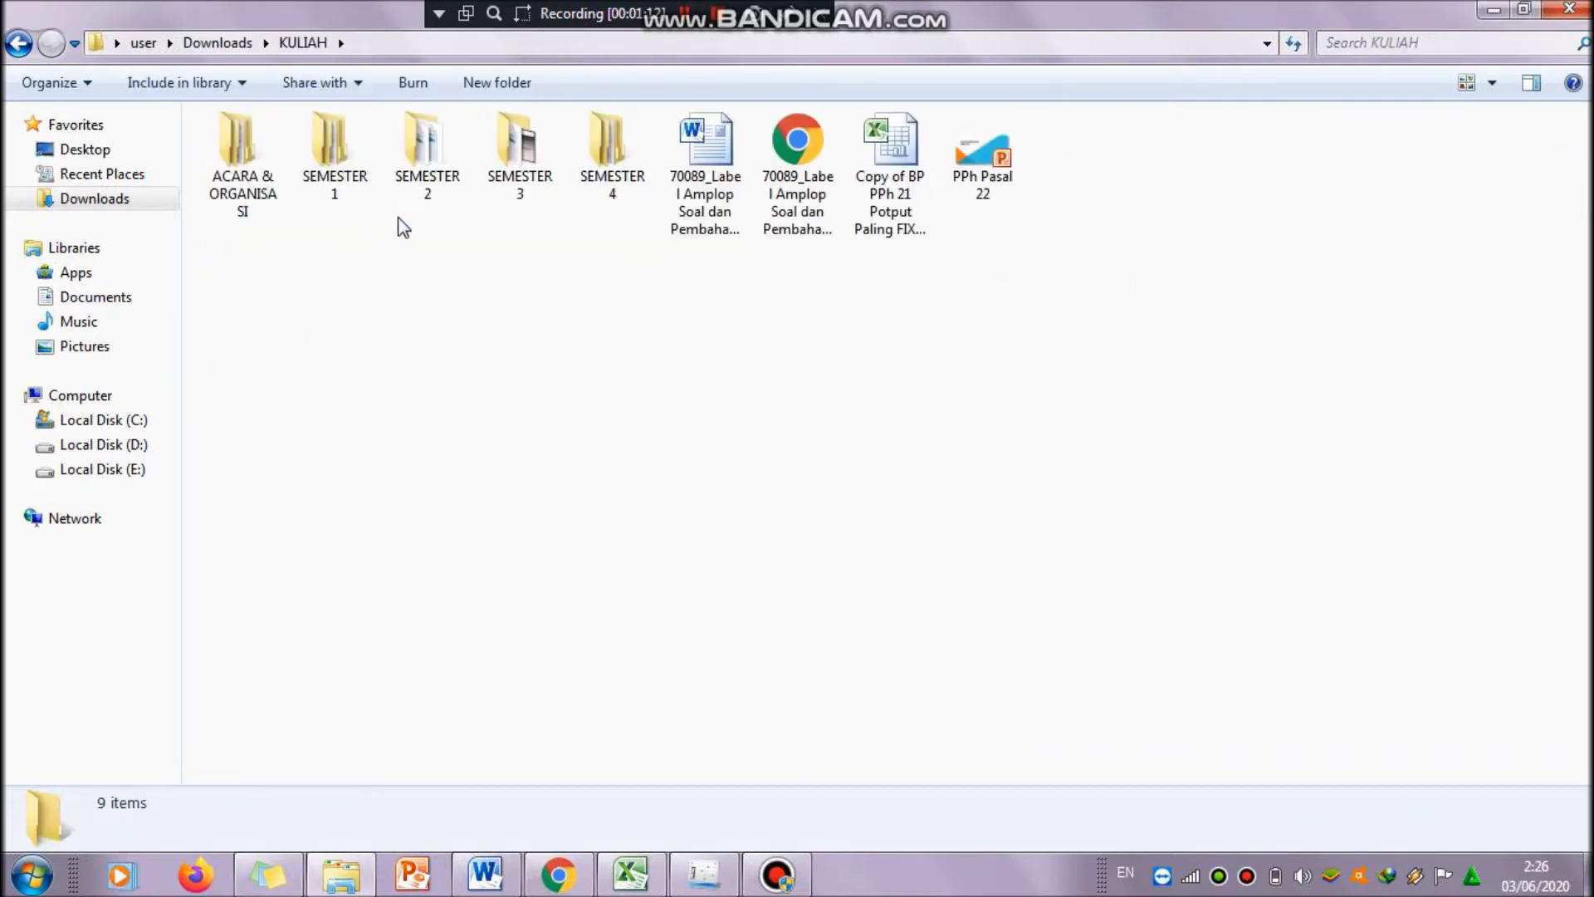
left_click(614, 184)
double_click(615, 184)
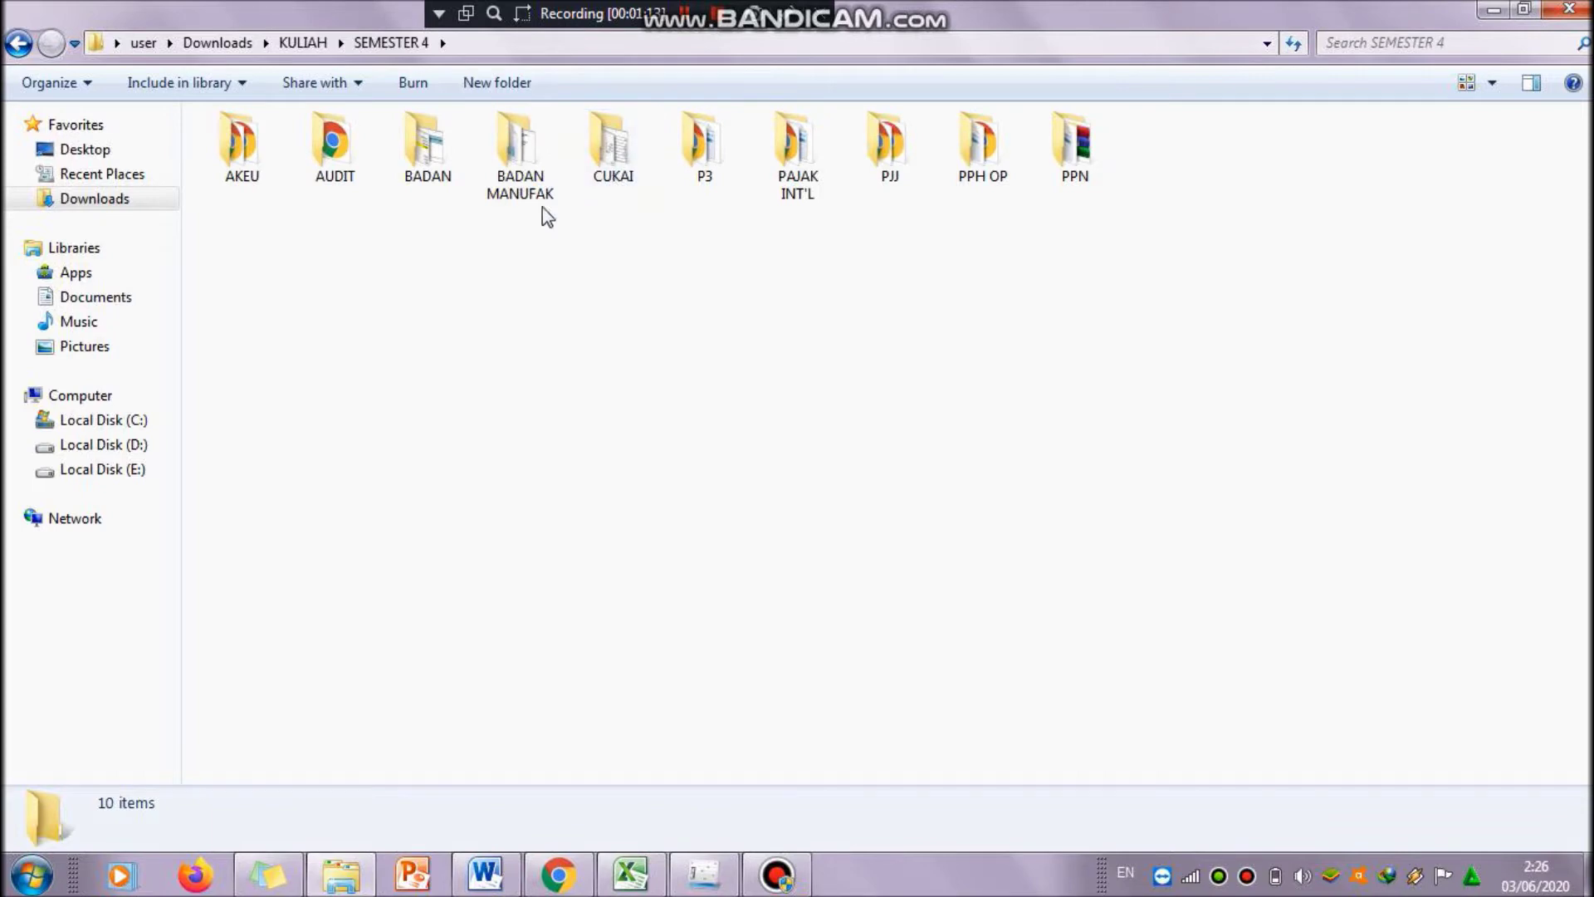
double_click(431, 184)
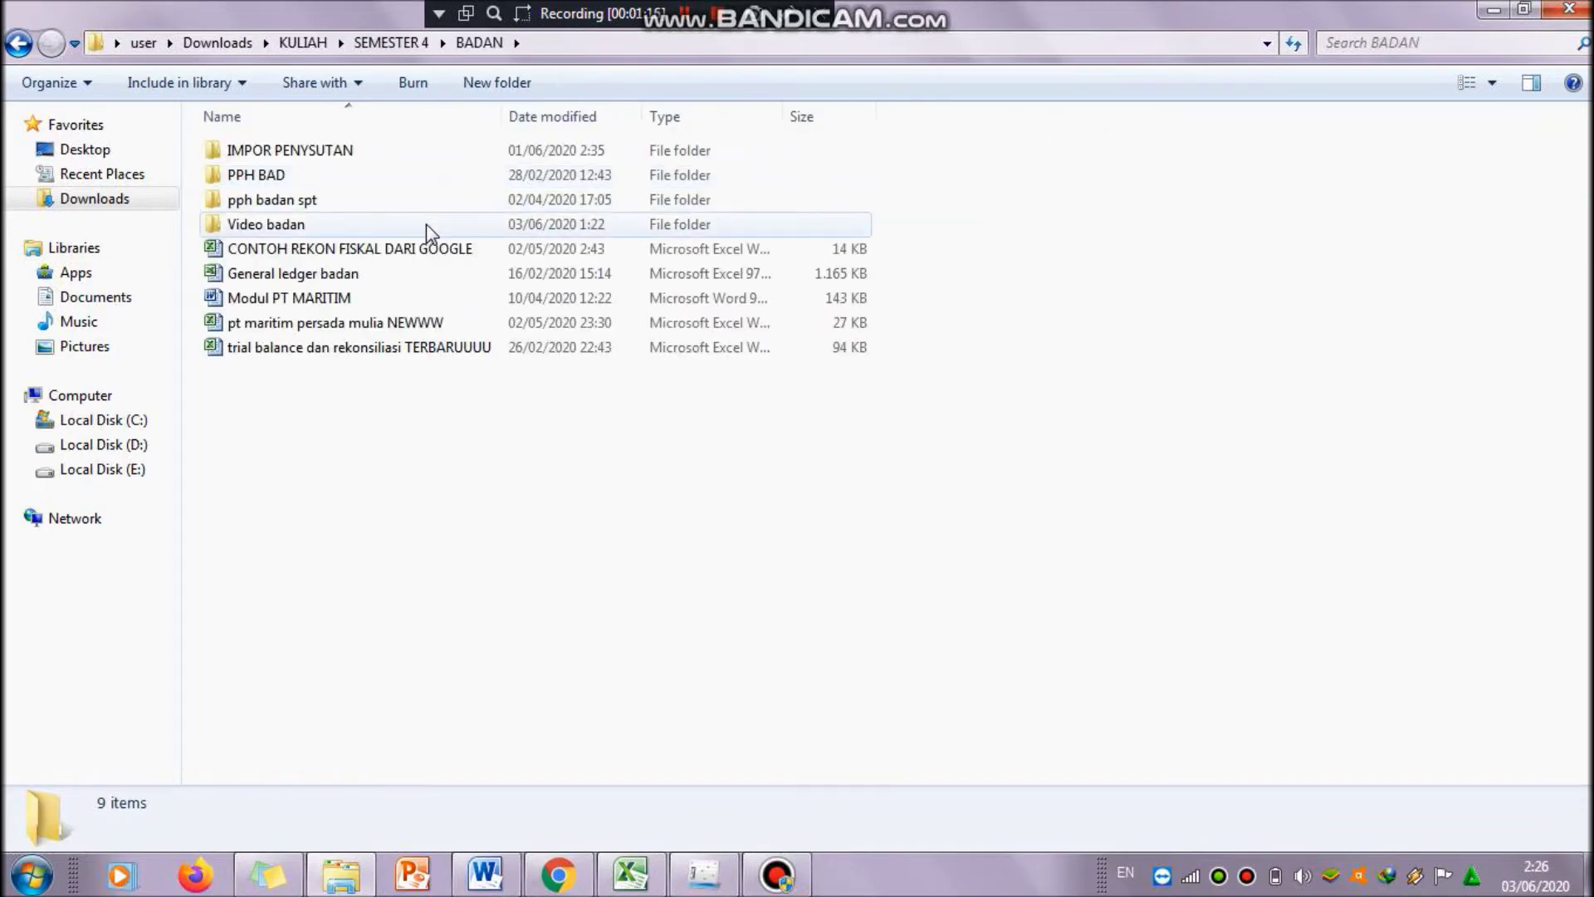
double_click(425, 226)
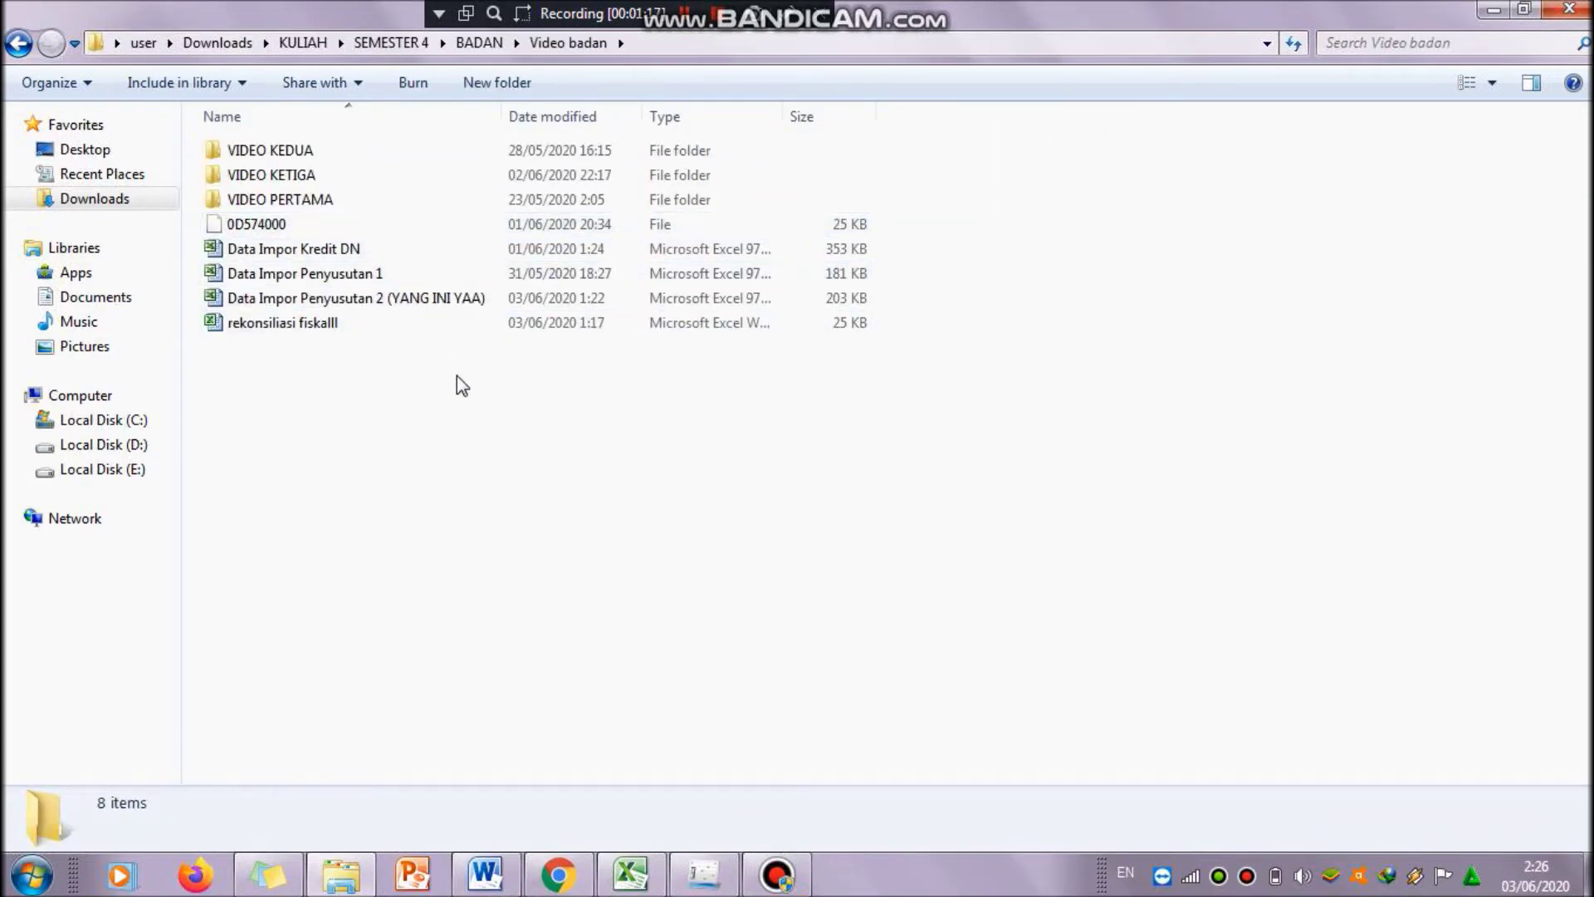
key("ctrl+v")
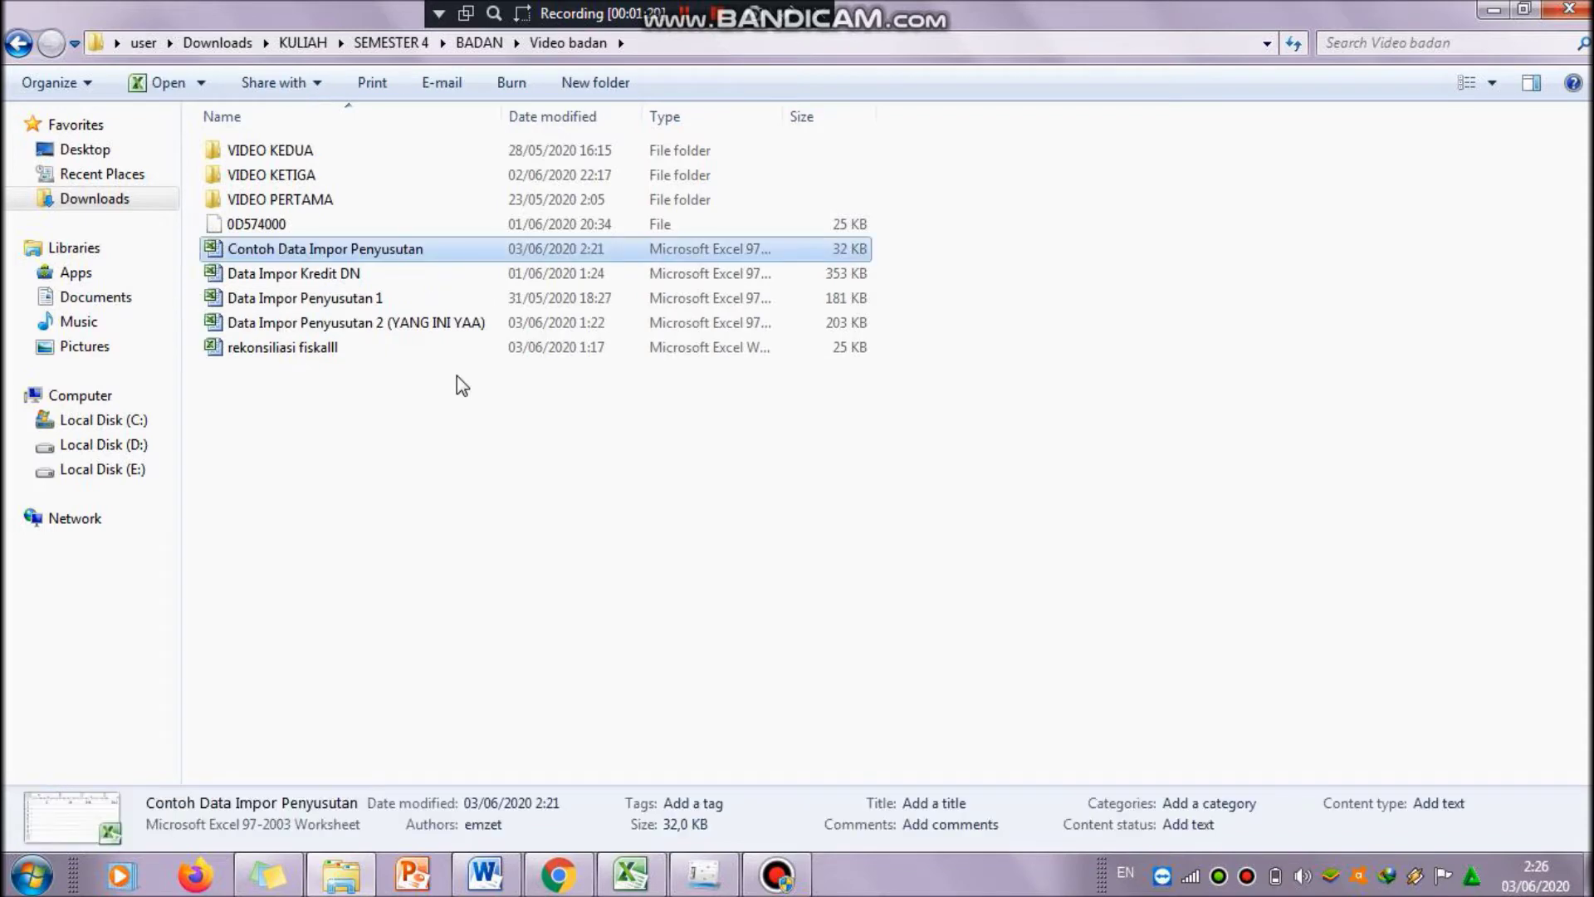
left_click(957, 338)
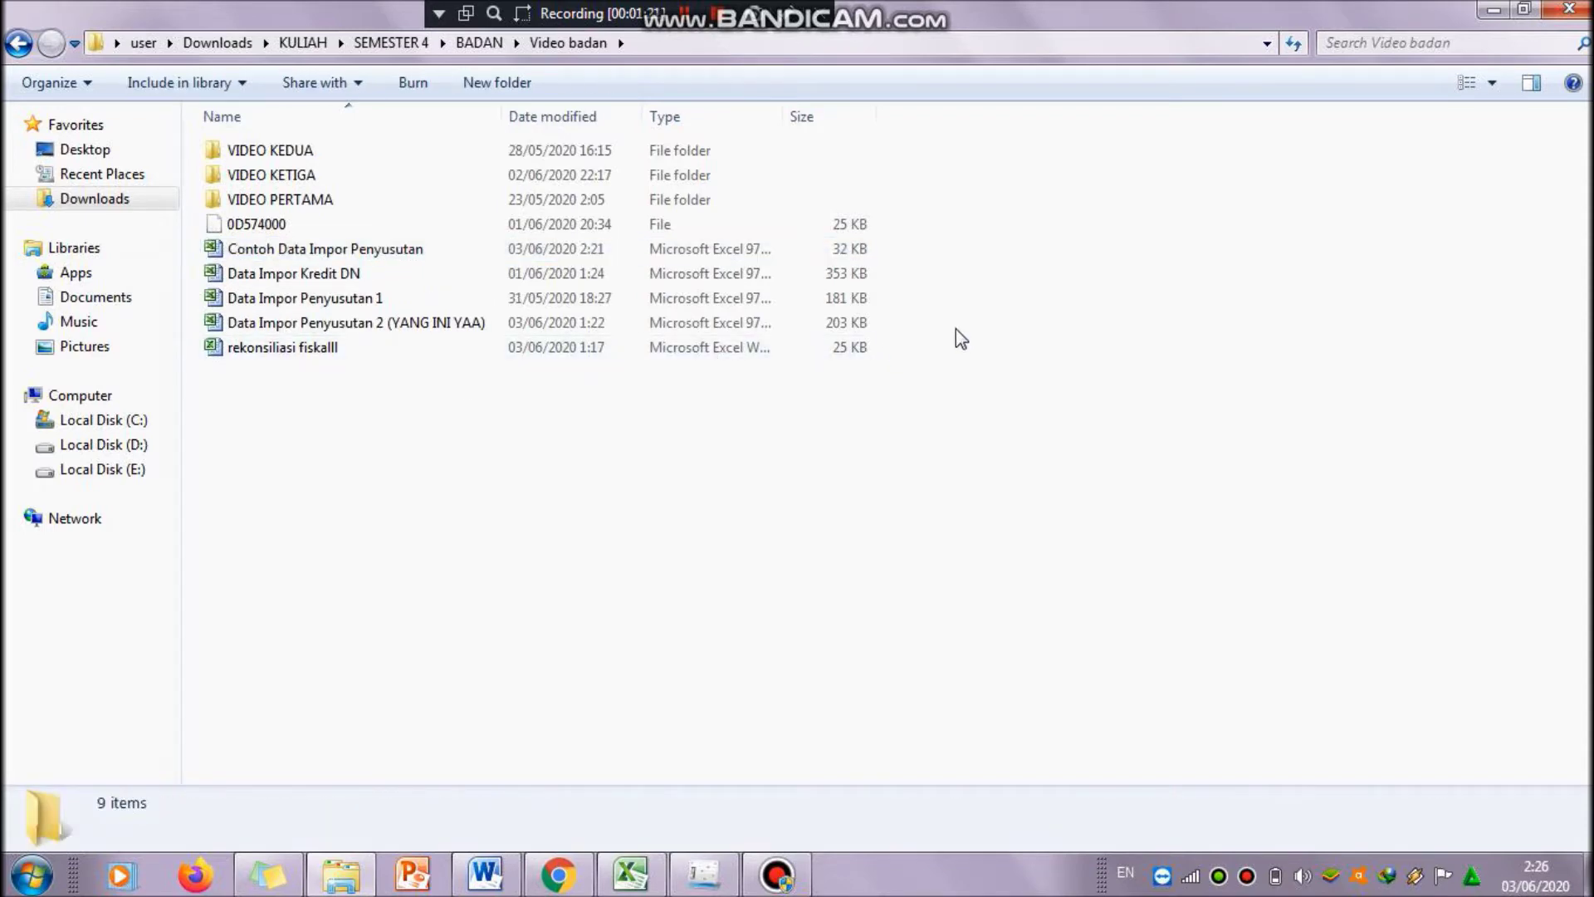
- Open the pasted Contoh Data Impor Penyusutan workbook for editing and review the import columns from Jenis Harta to Keterangan nama harta
double_click(798, 253)
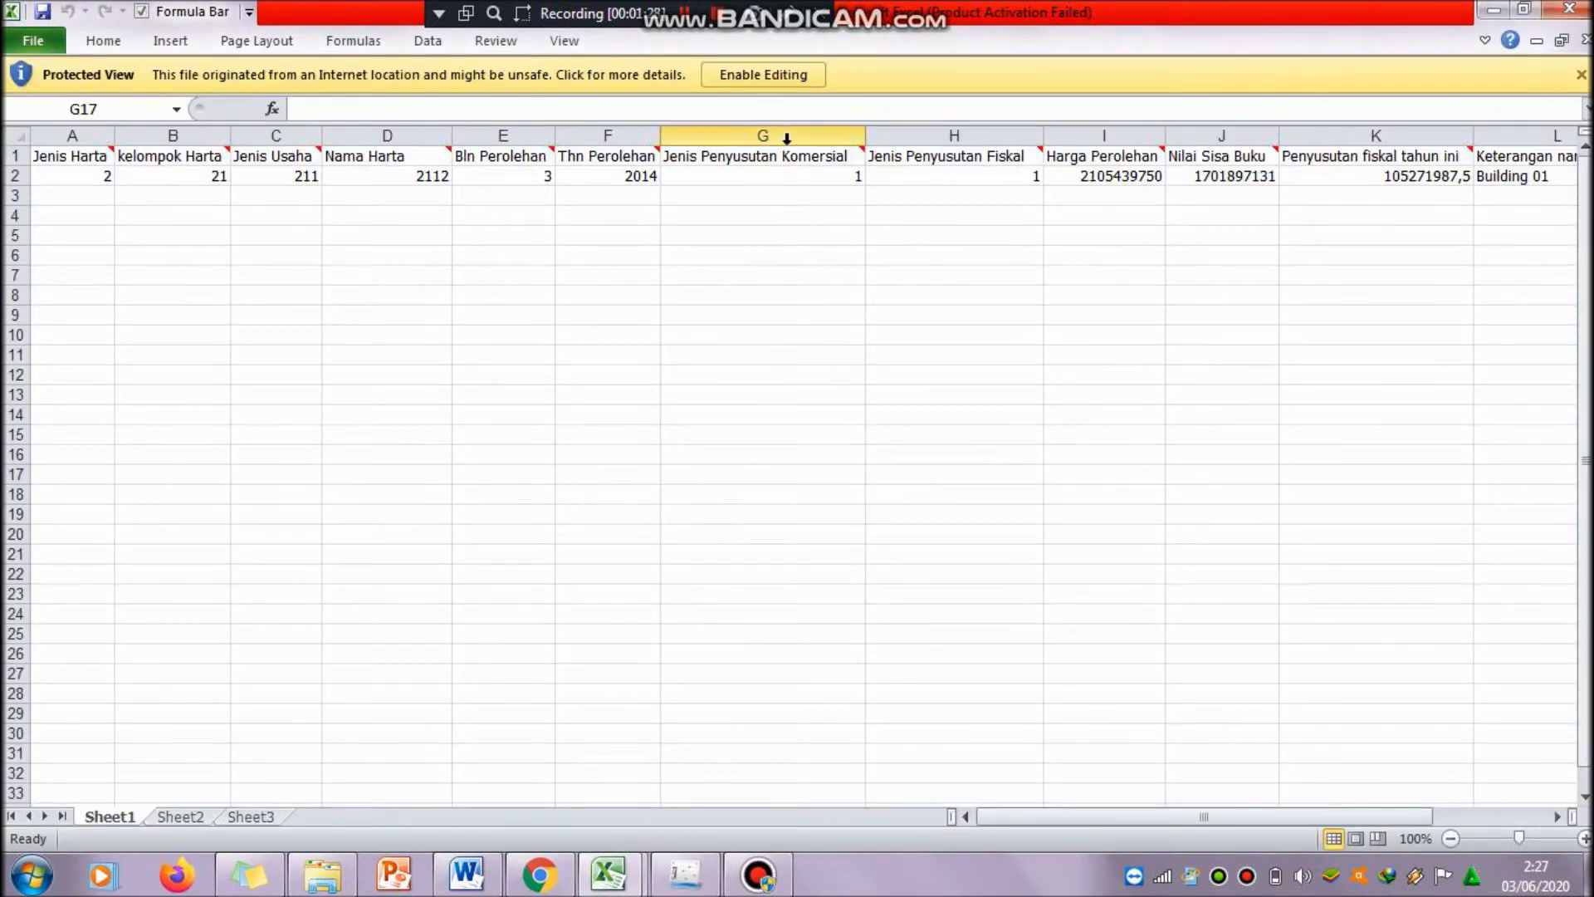
left_click(785, 72)
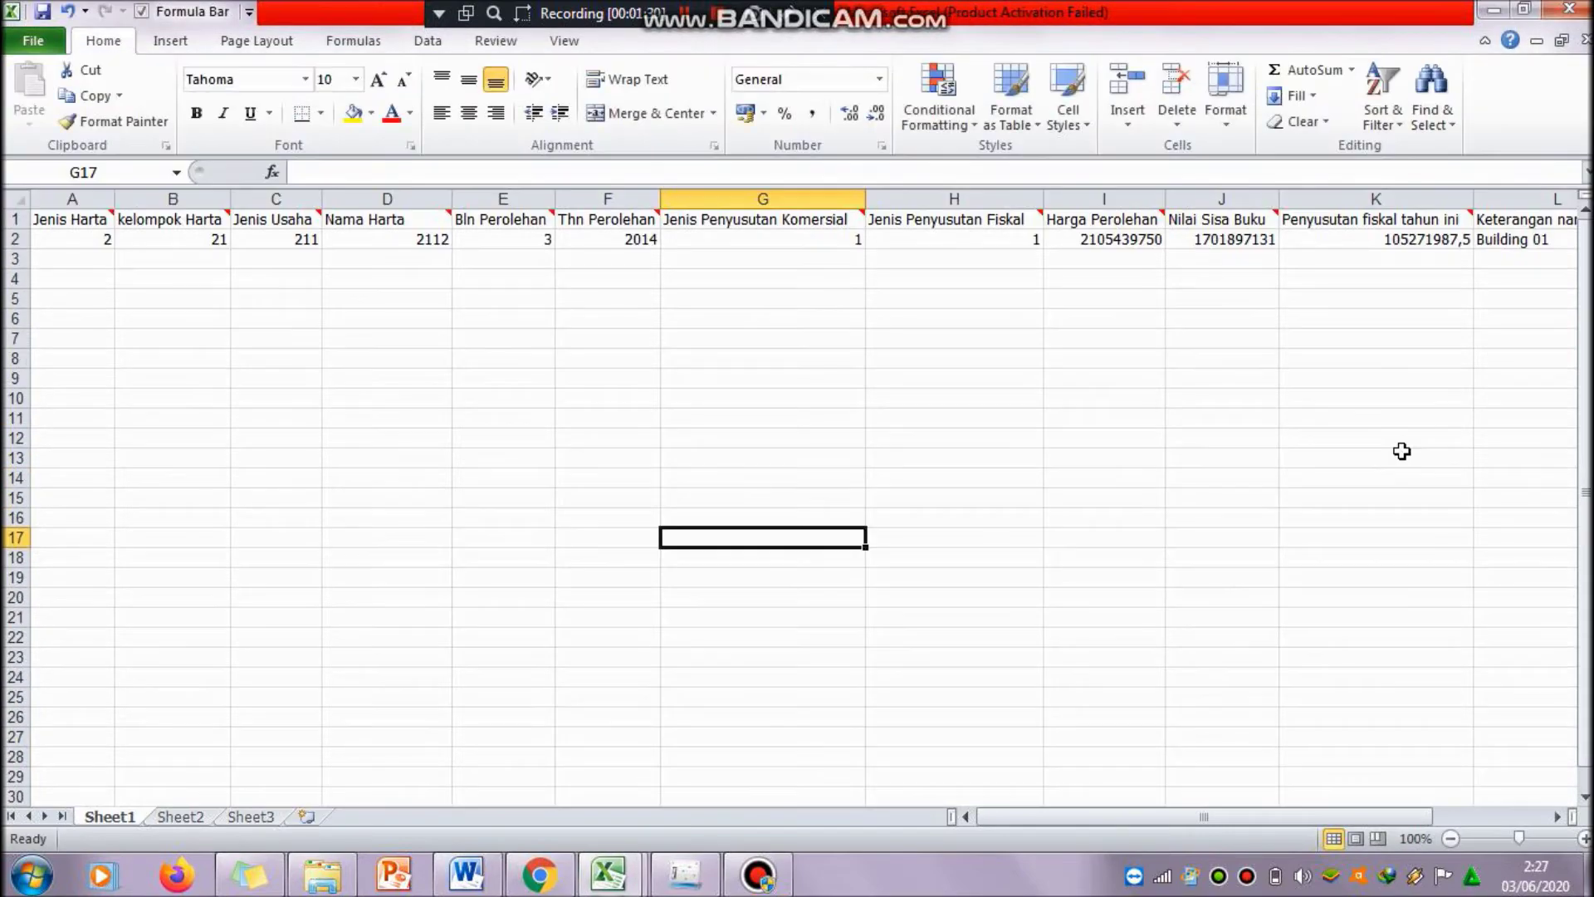
mouse_move(1586, 342)
left_mouse_down()
mouse_move(1586, 362)
mouse_move(1586, 340)
left_mouse_up()
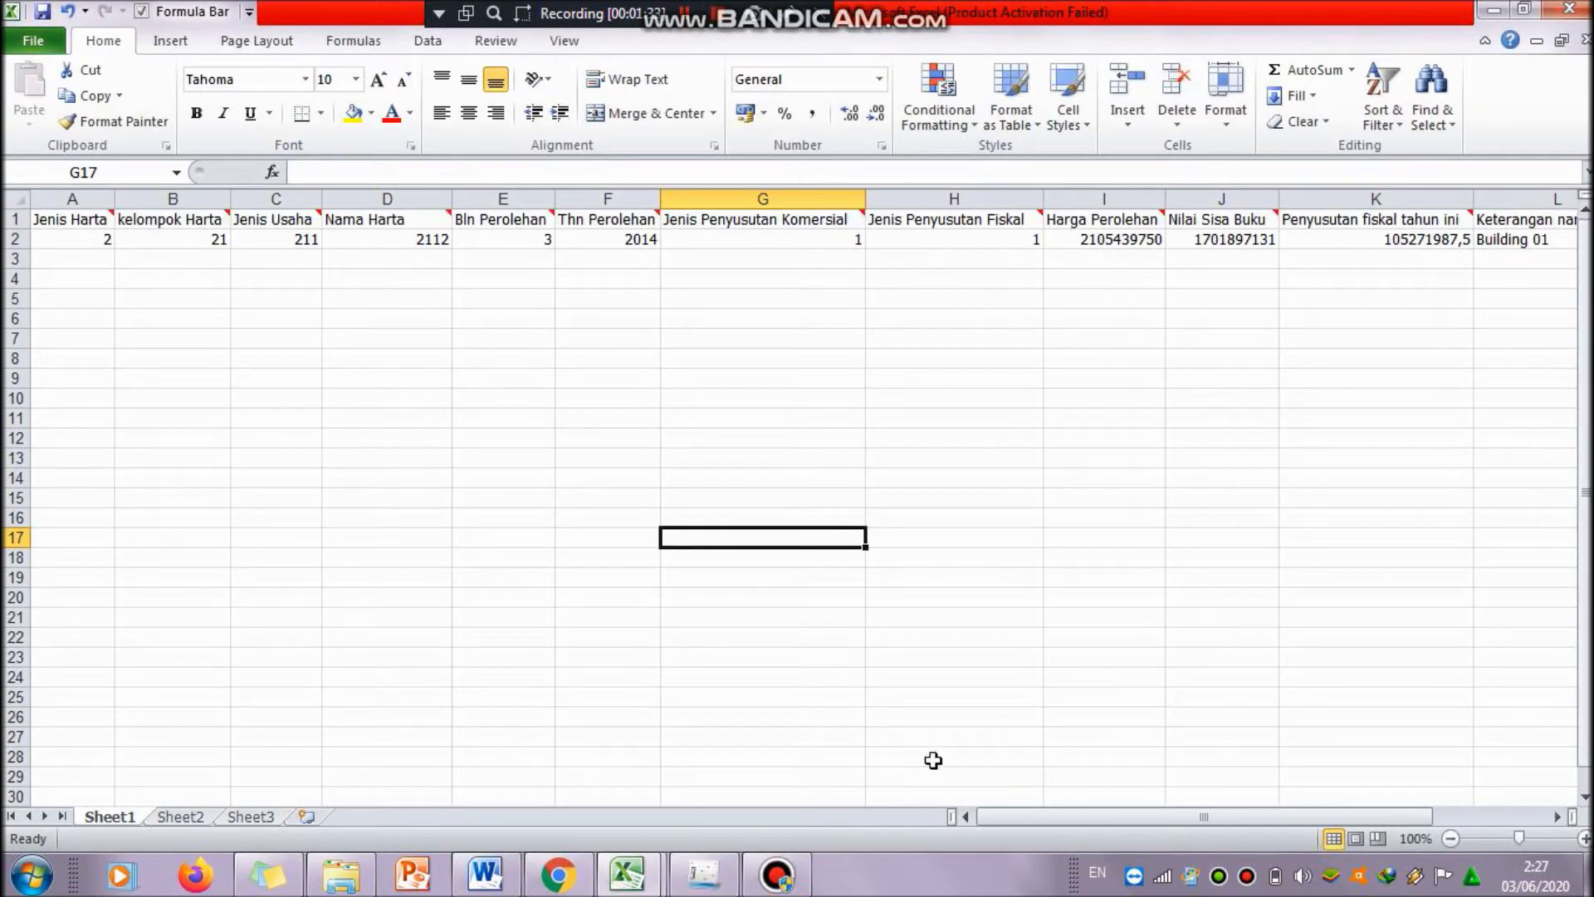
mouse_move(995, 817)
left_mouse_down()
mouse_move(1103, 810)
mouse_move(968, 810)
left_mouse_up()
left_click_drag(1368, 816, 1443, 816)
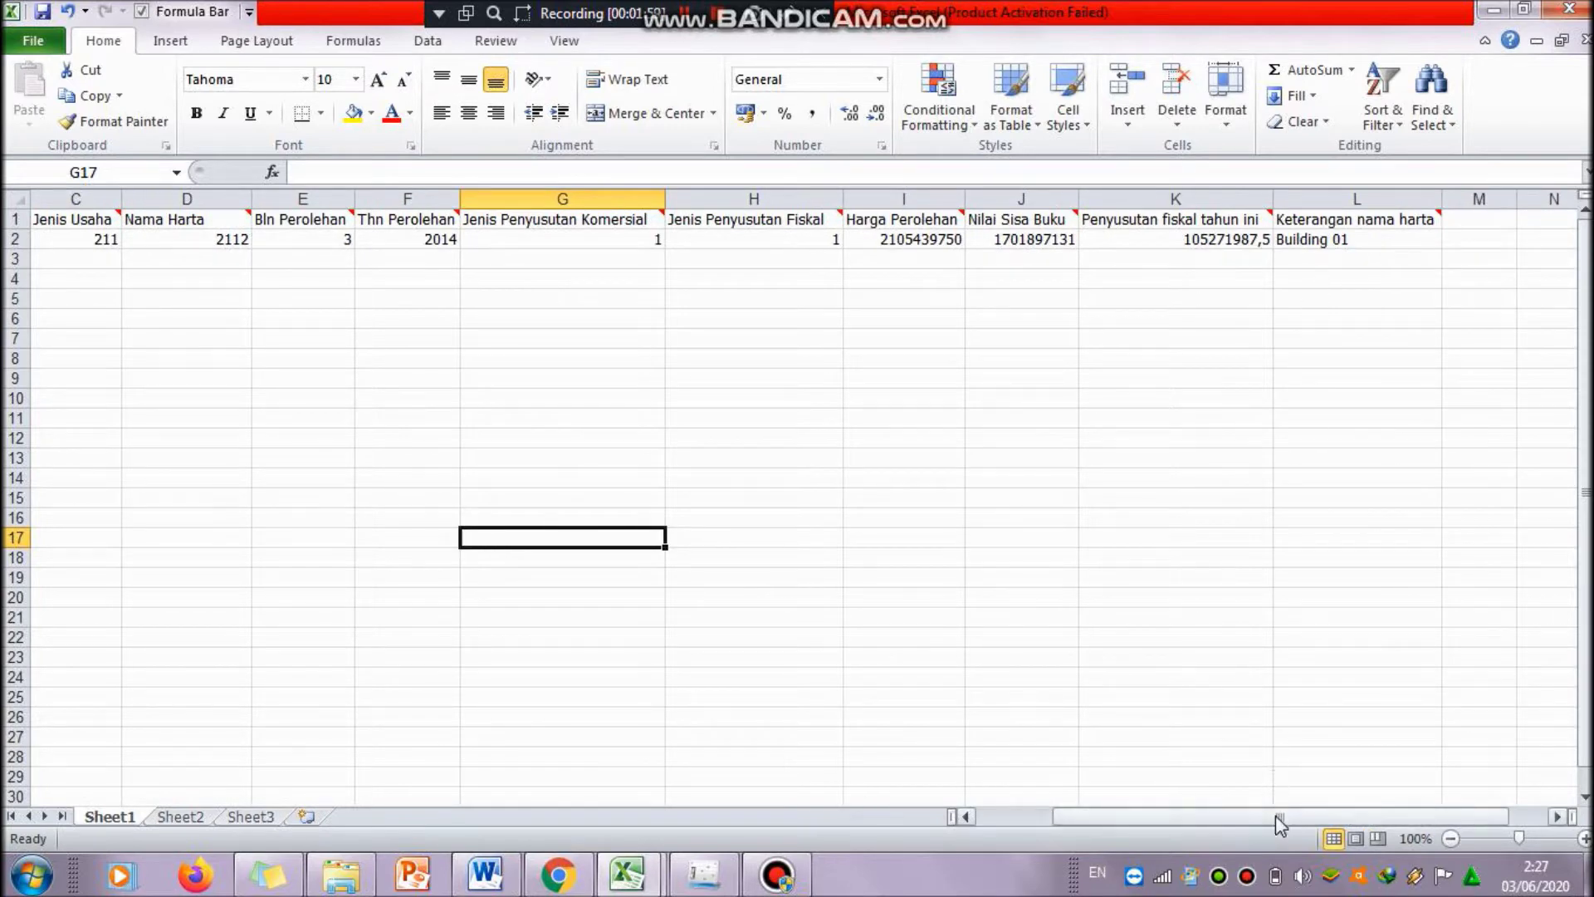
left_click_drag(1279, 822, 1195, 820)
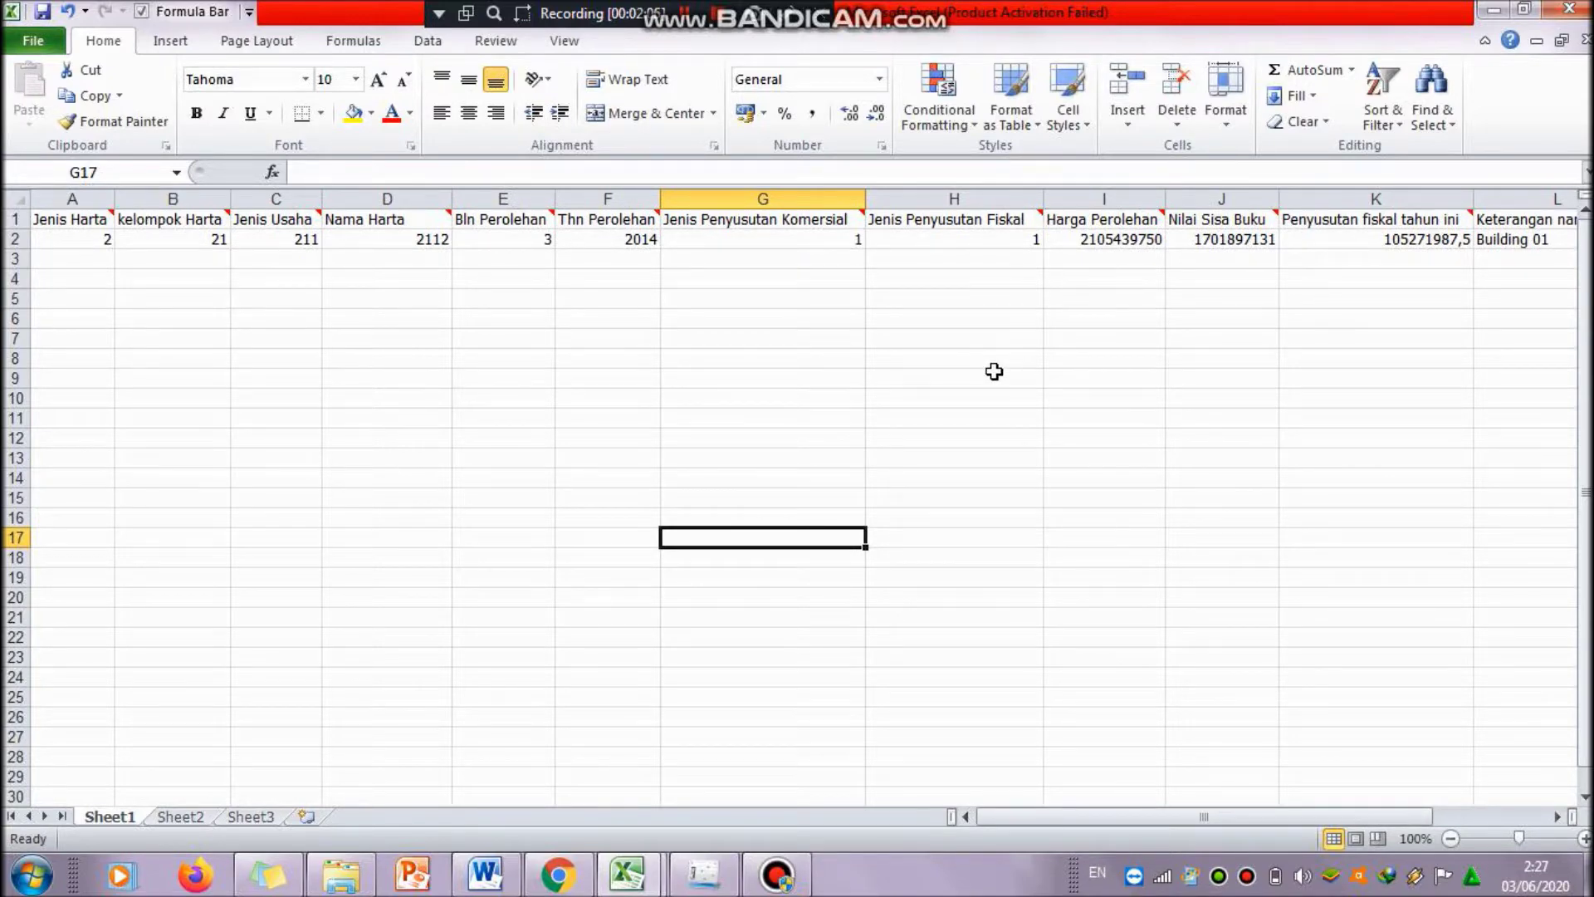
left_click_drag(1222, 819, 1173, 819)
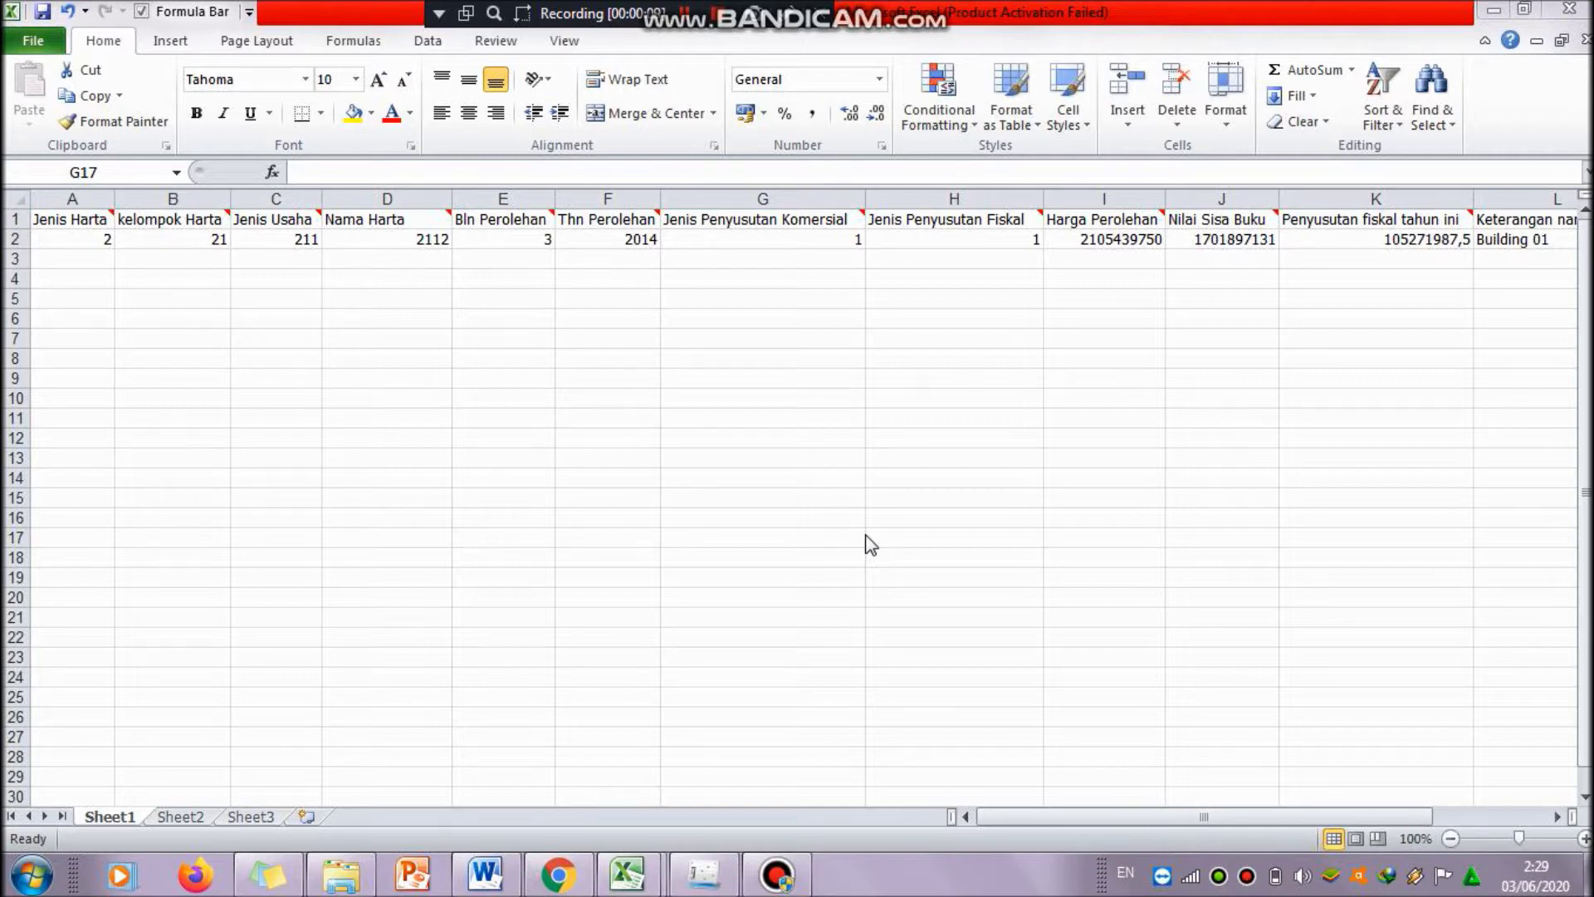
- Switch back to eSPT, open Daftar Penyusutan dan Amortisasi Fiskal from Lampiran Khusus and start a new entry
left_click(697, 876)
left_click(260, 149)
mouse_move(396, 189)
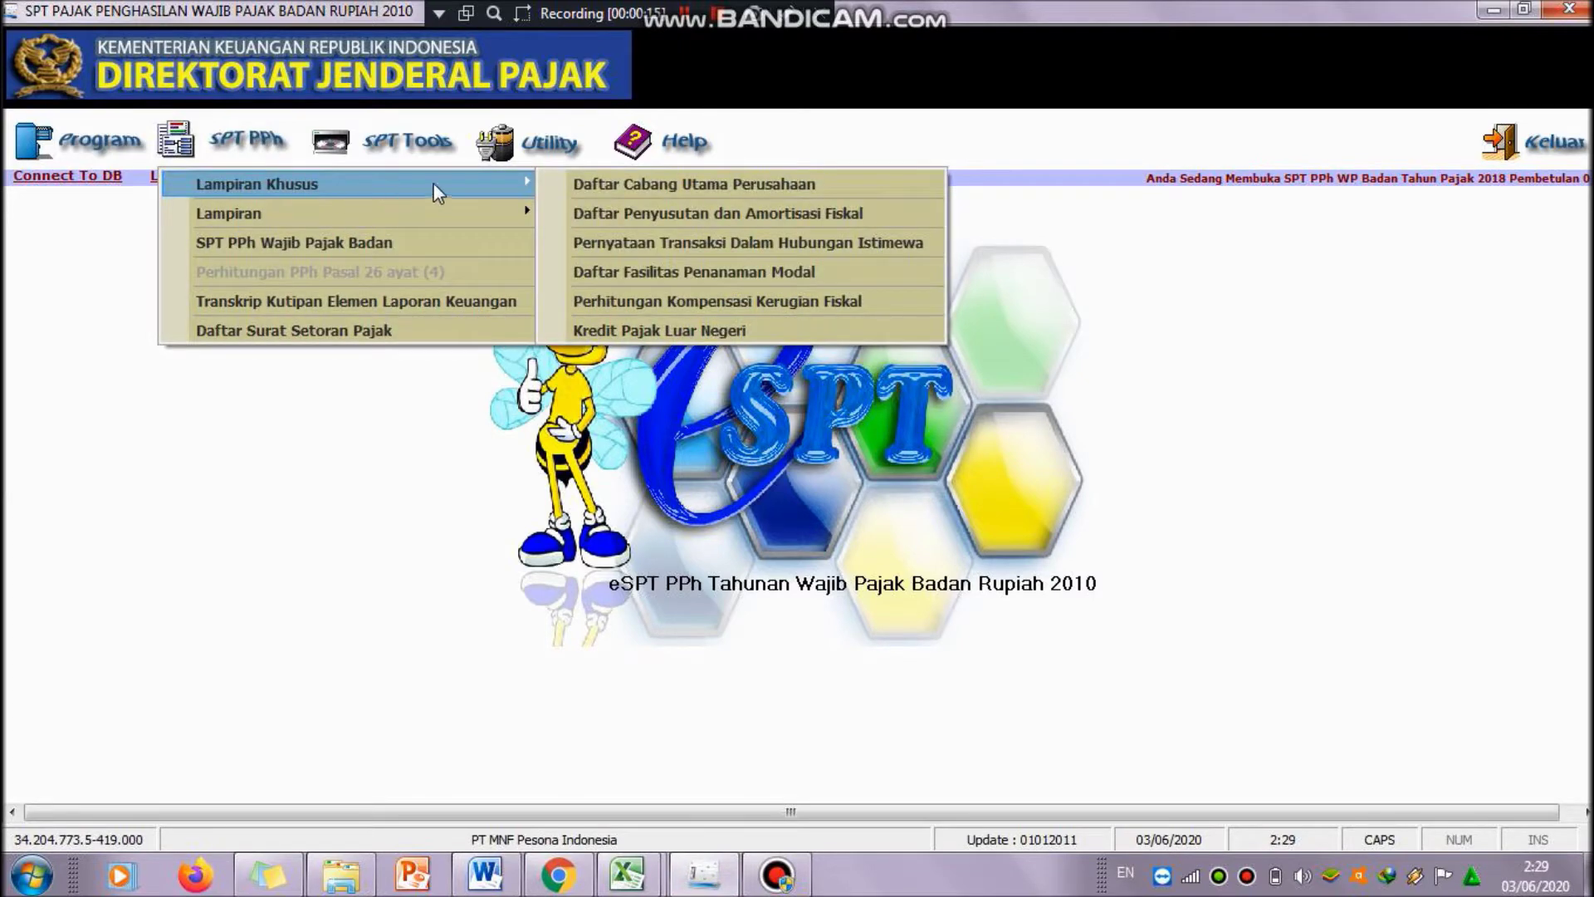
left_click(588, 214)
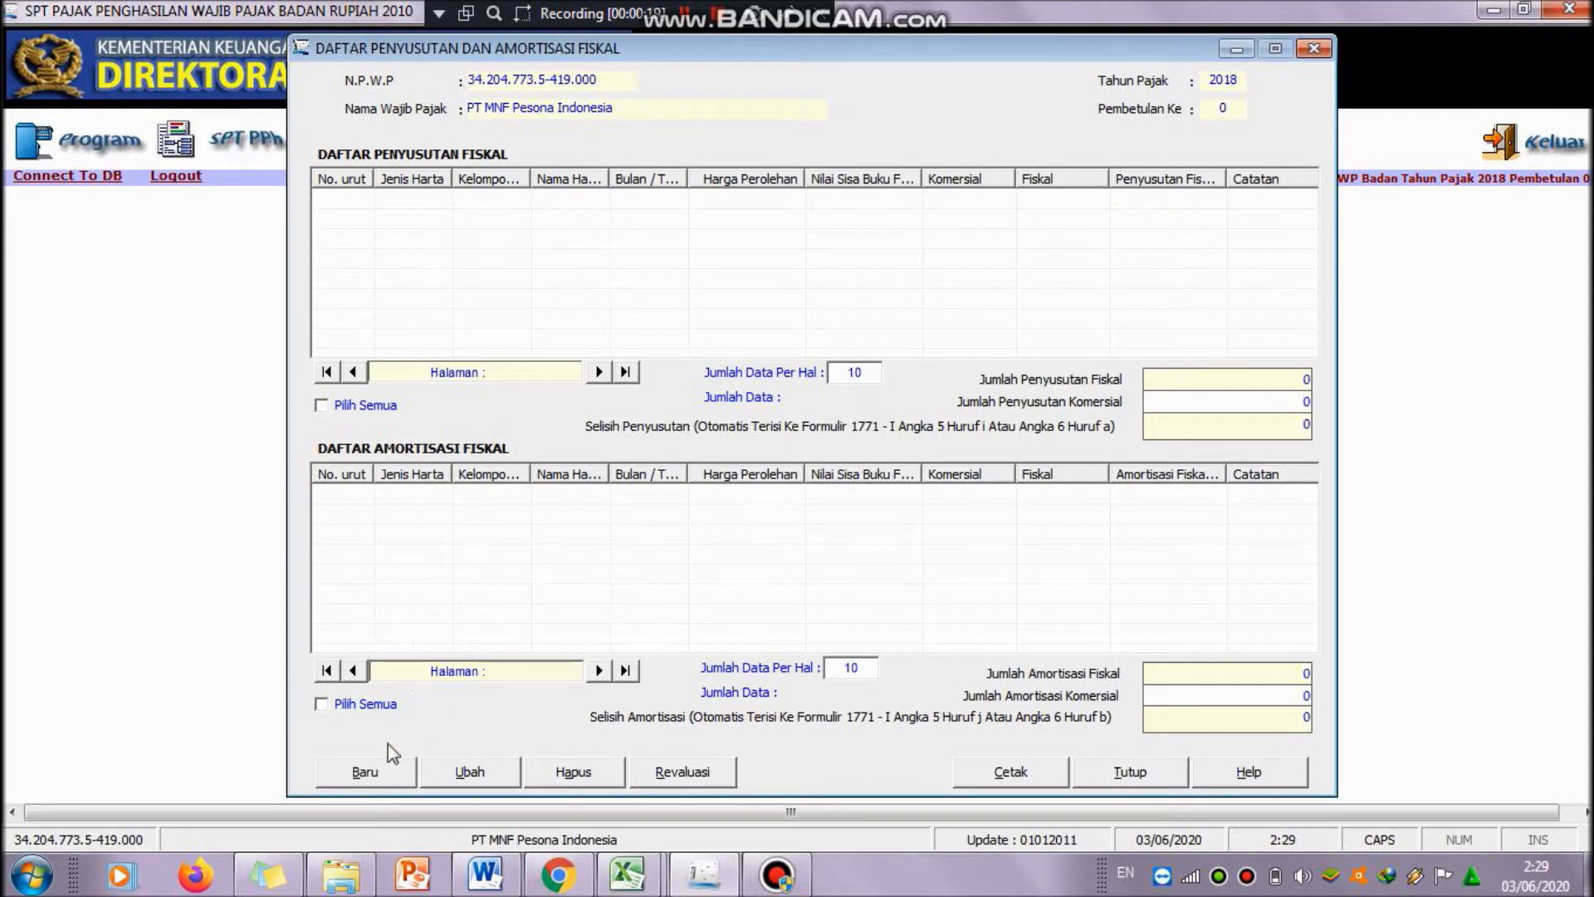
left_click(382, 772)
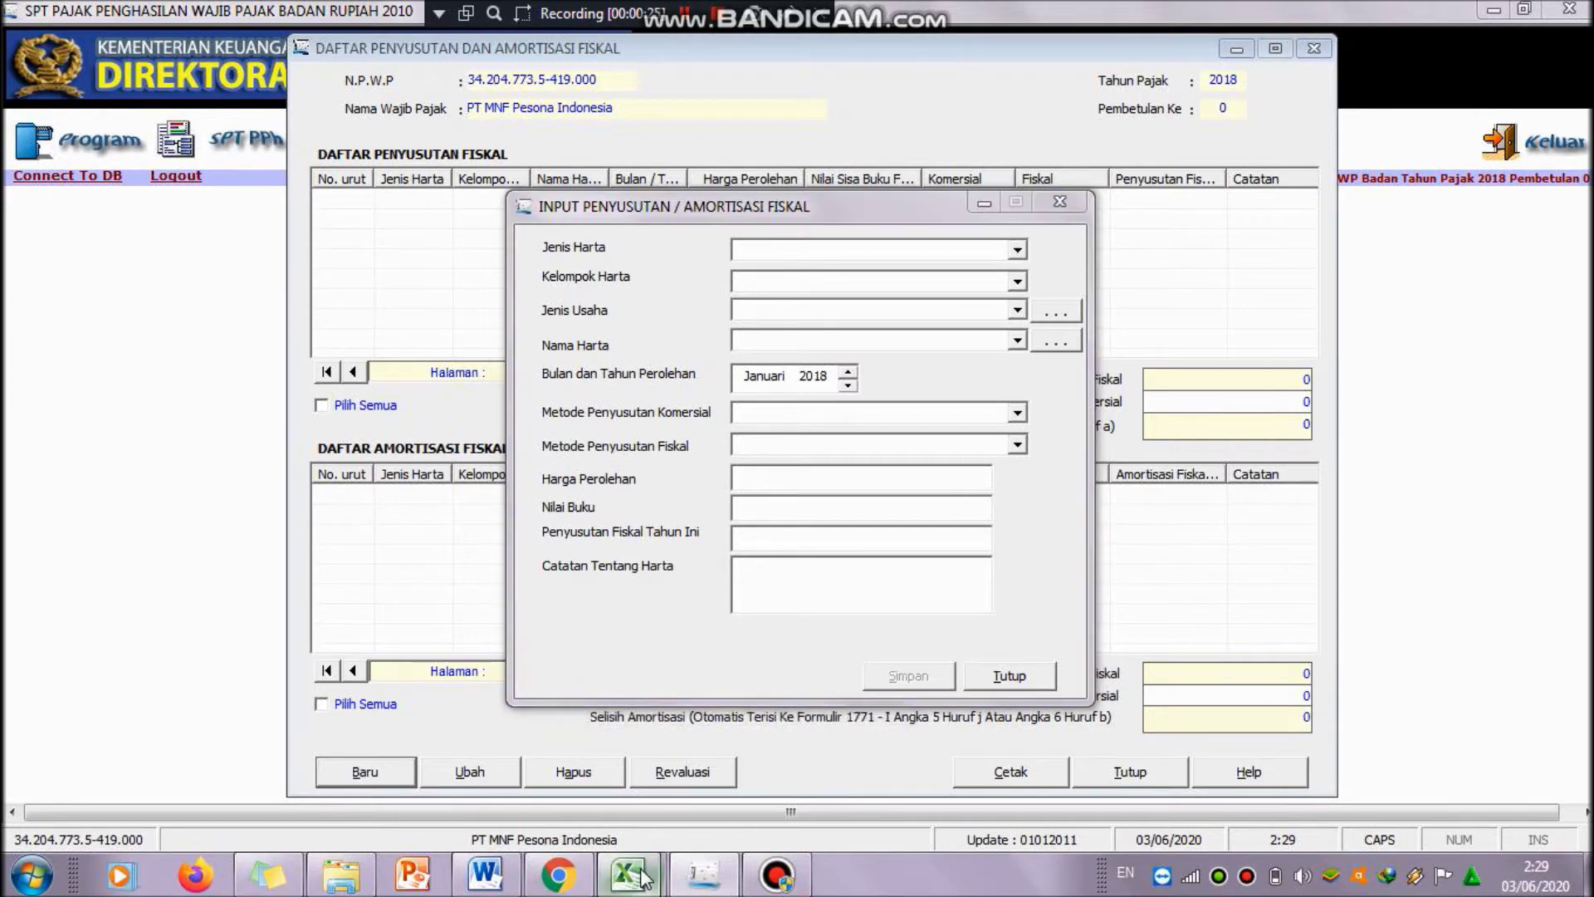
- Check the first asset in the Data Impor Penyusutan 2 workbook, then in eSPT set Jenis Harta to Kelompok Bangunan and Kelompok Harta to Permanen
mouse_move(626, 871)
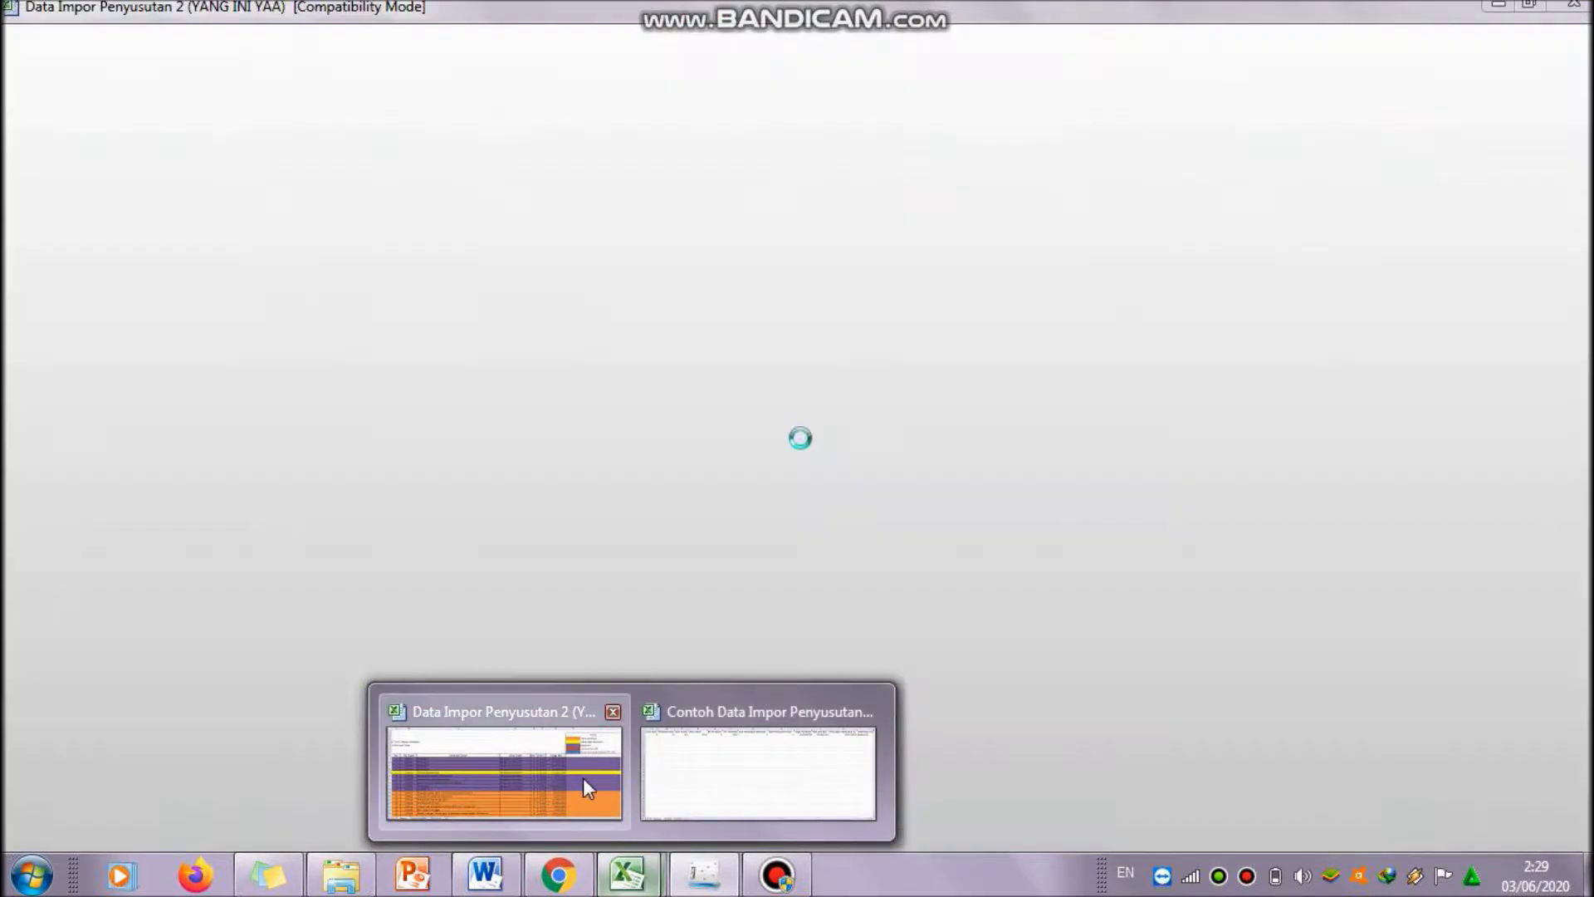
left_click(583, 779)
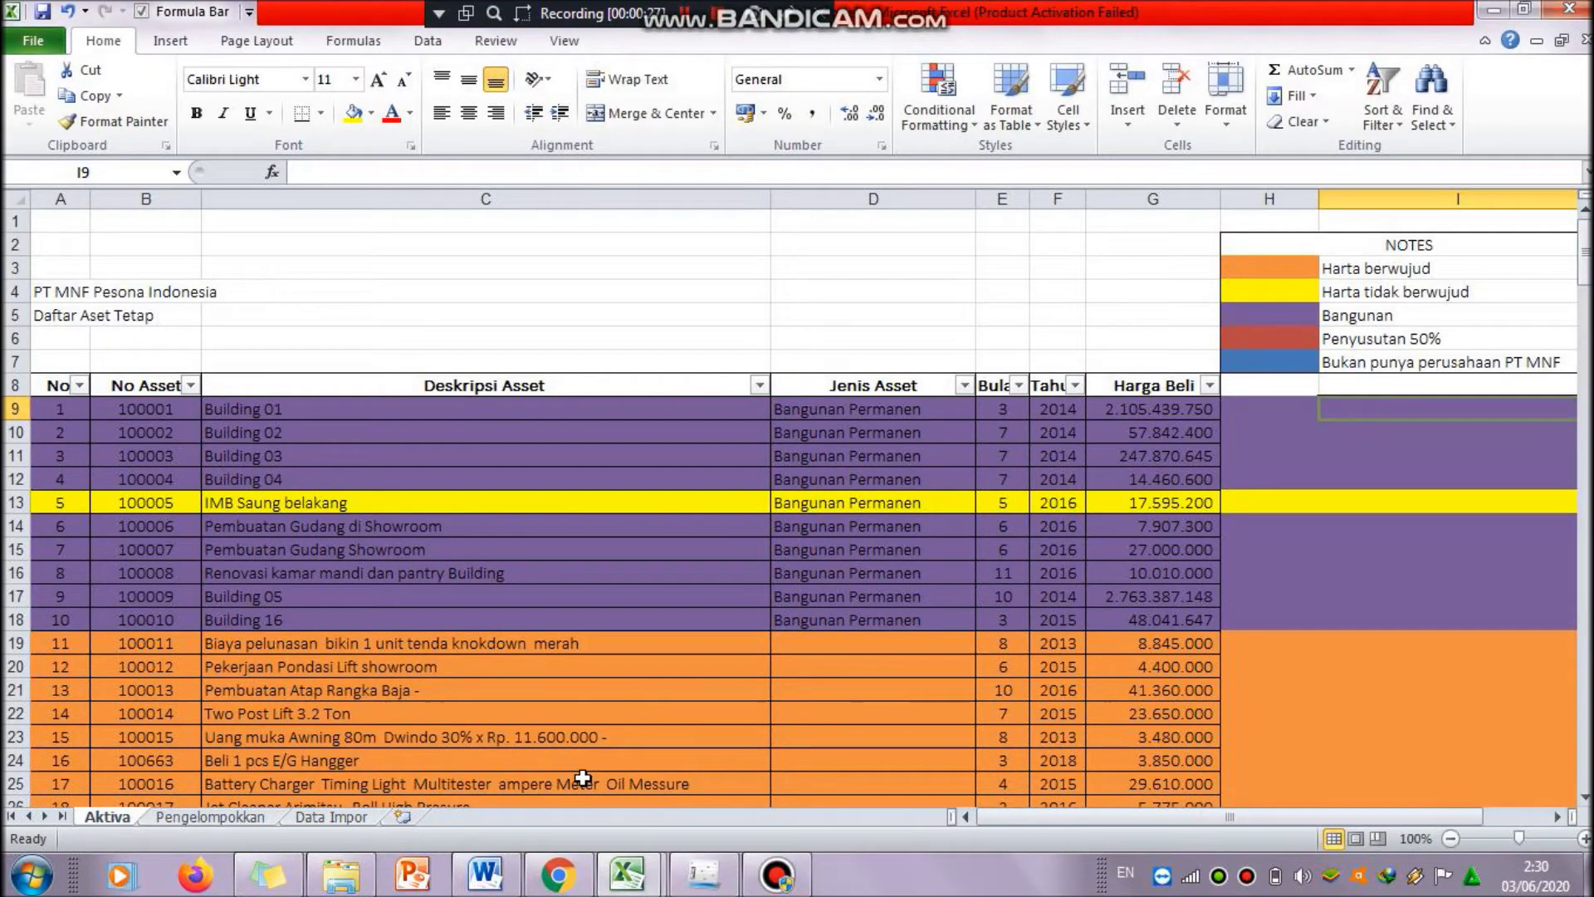
left_click(704, 874)
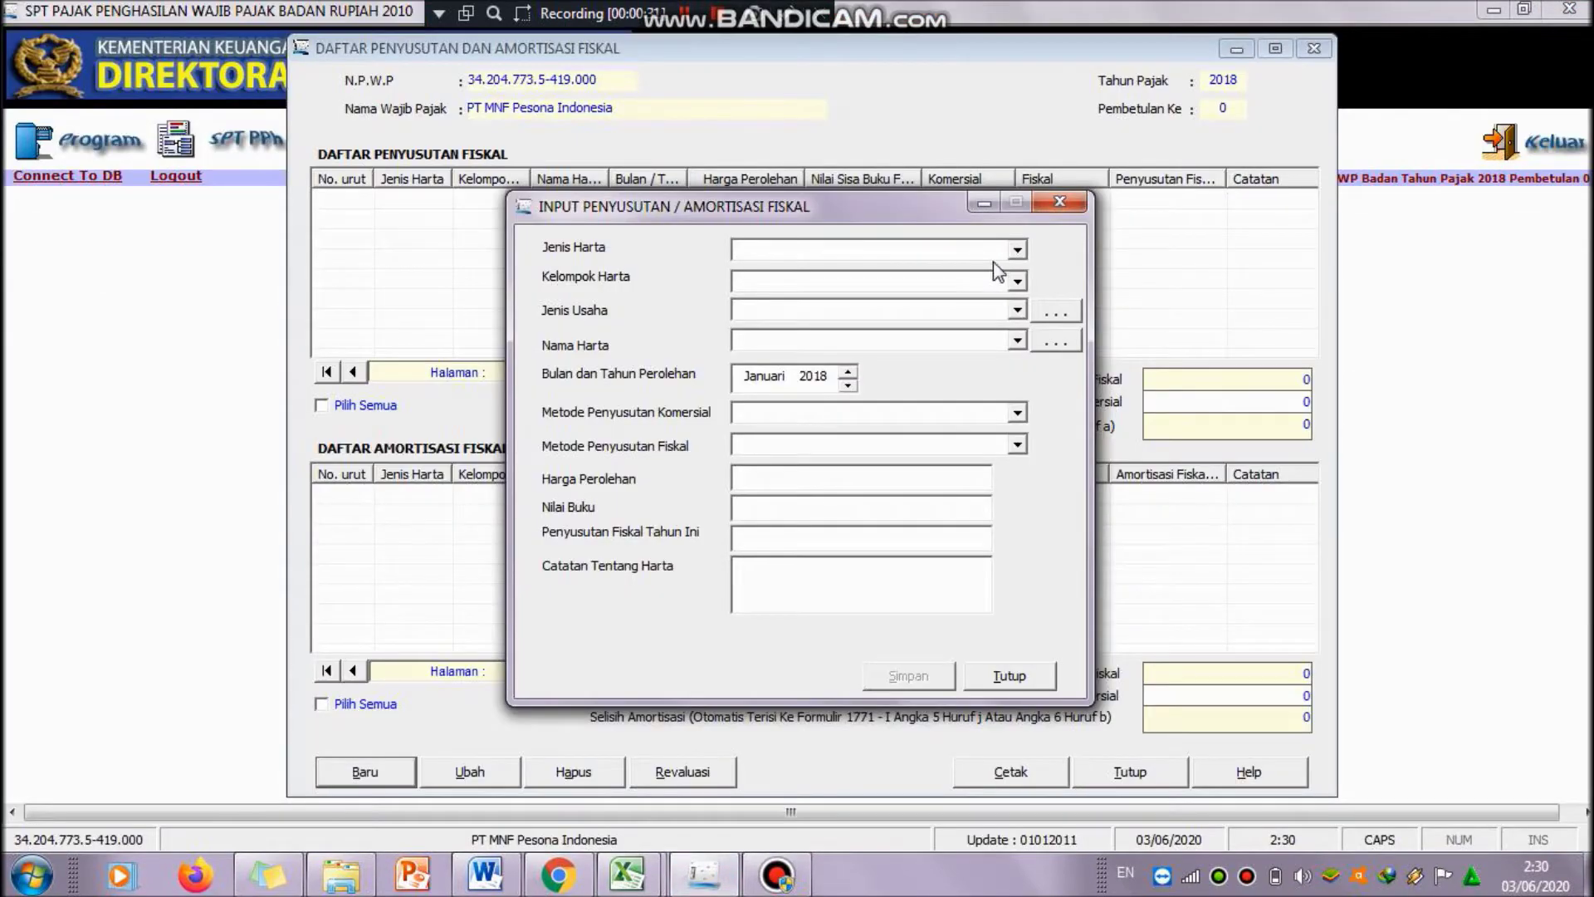
left_click(1014, 250)
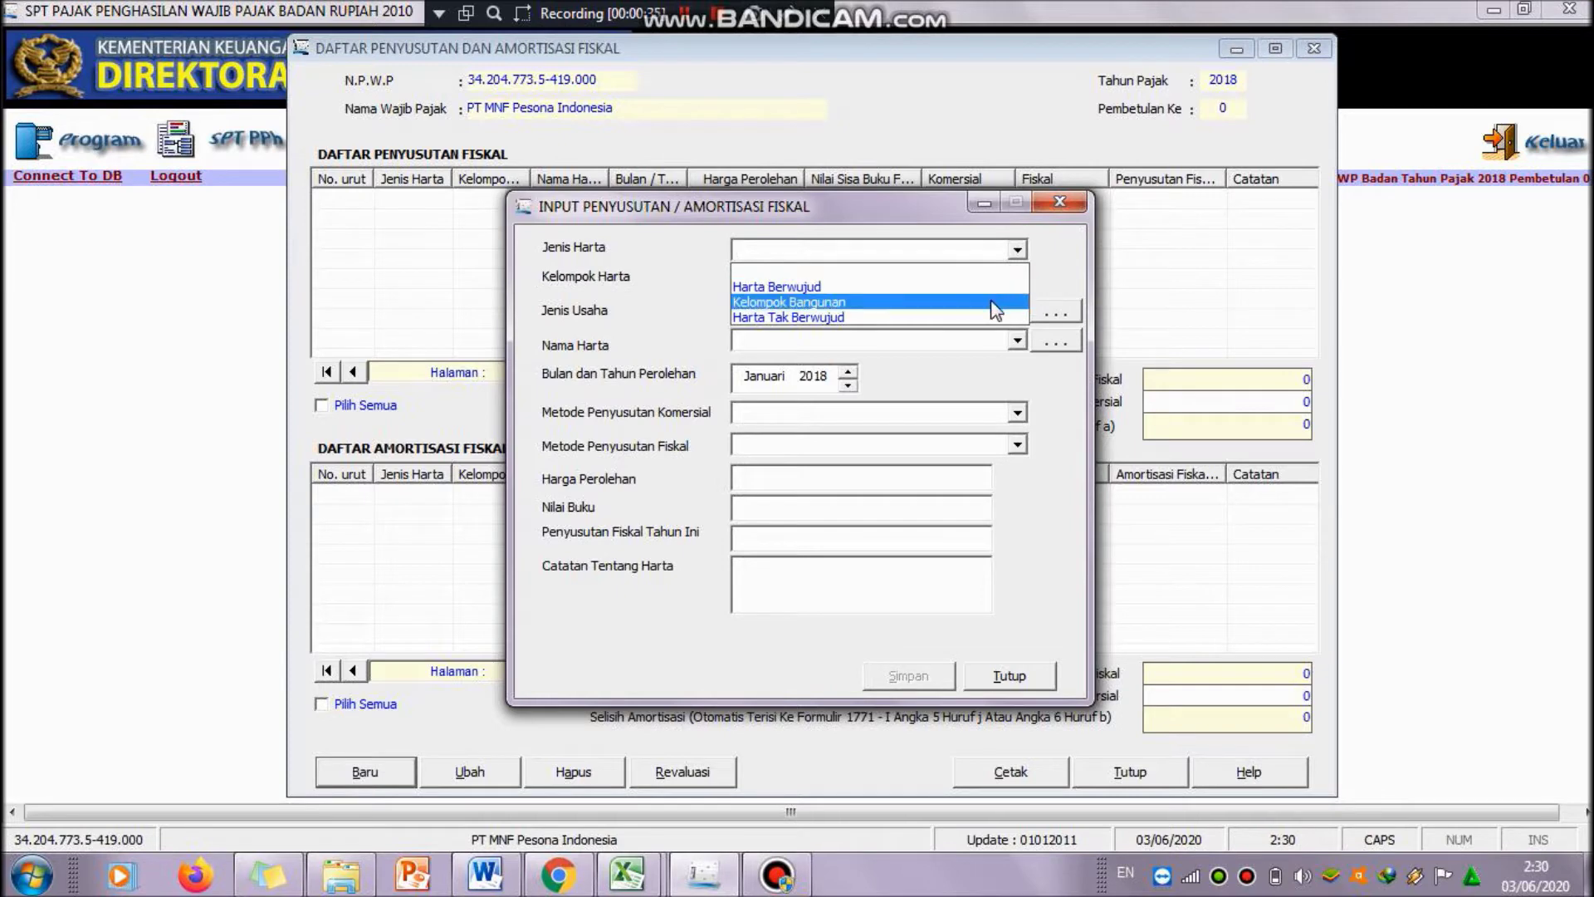
left_click(996, 303)
left_click(1016, 283)
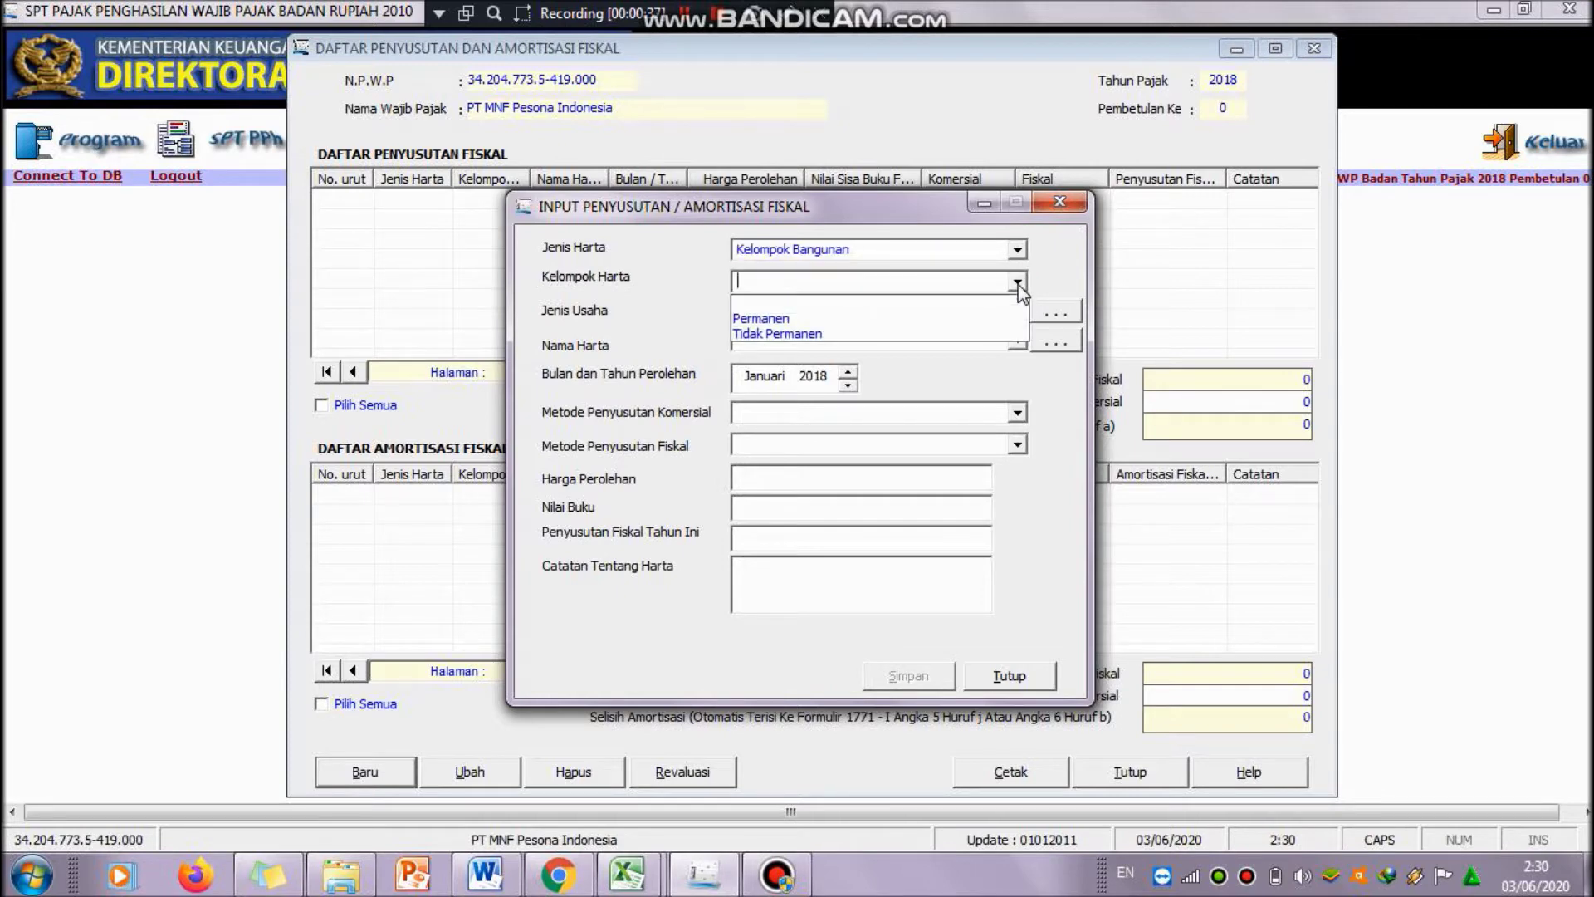
left_click(1004, 318)
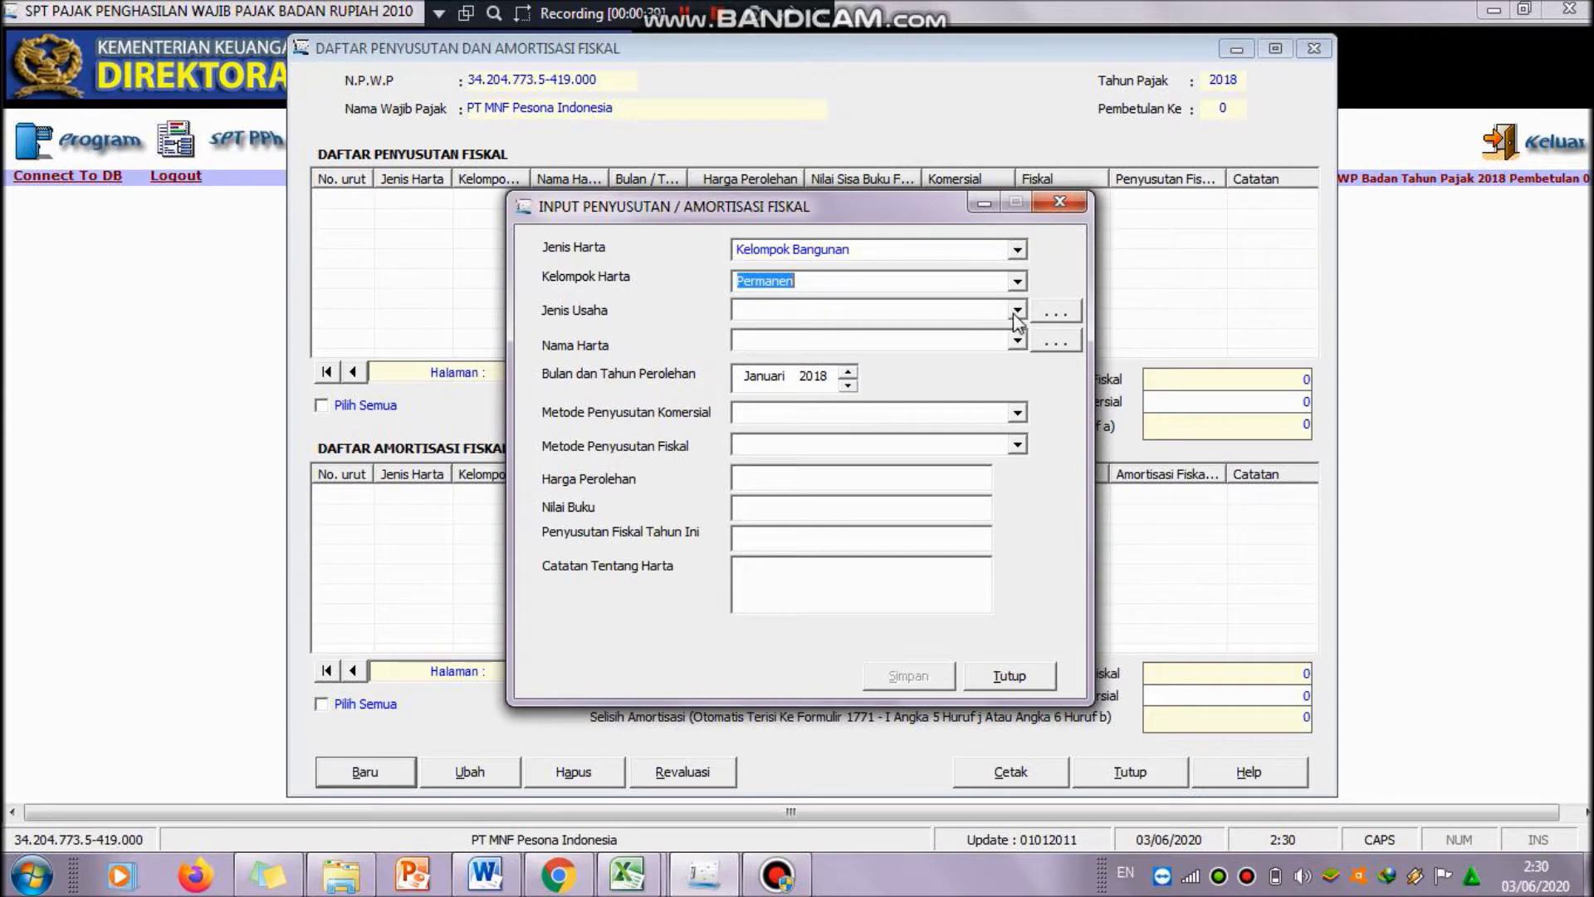
- Set Jenis Usaha to Semua jenis usaha and Nama Harta to Bangunan for the depreciation entry
left_click(1016, 312)
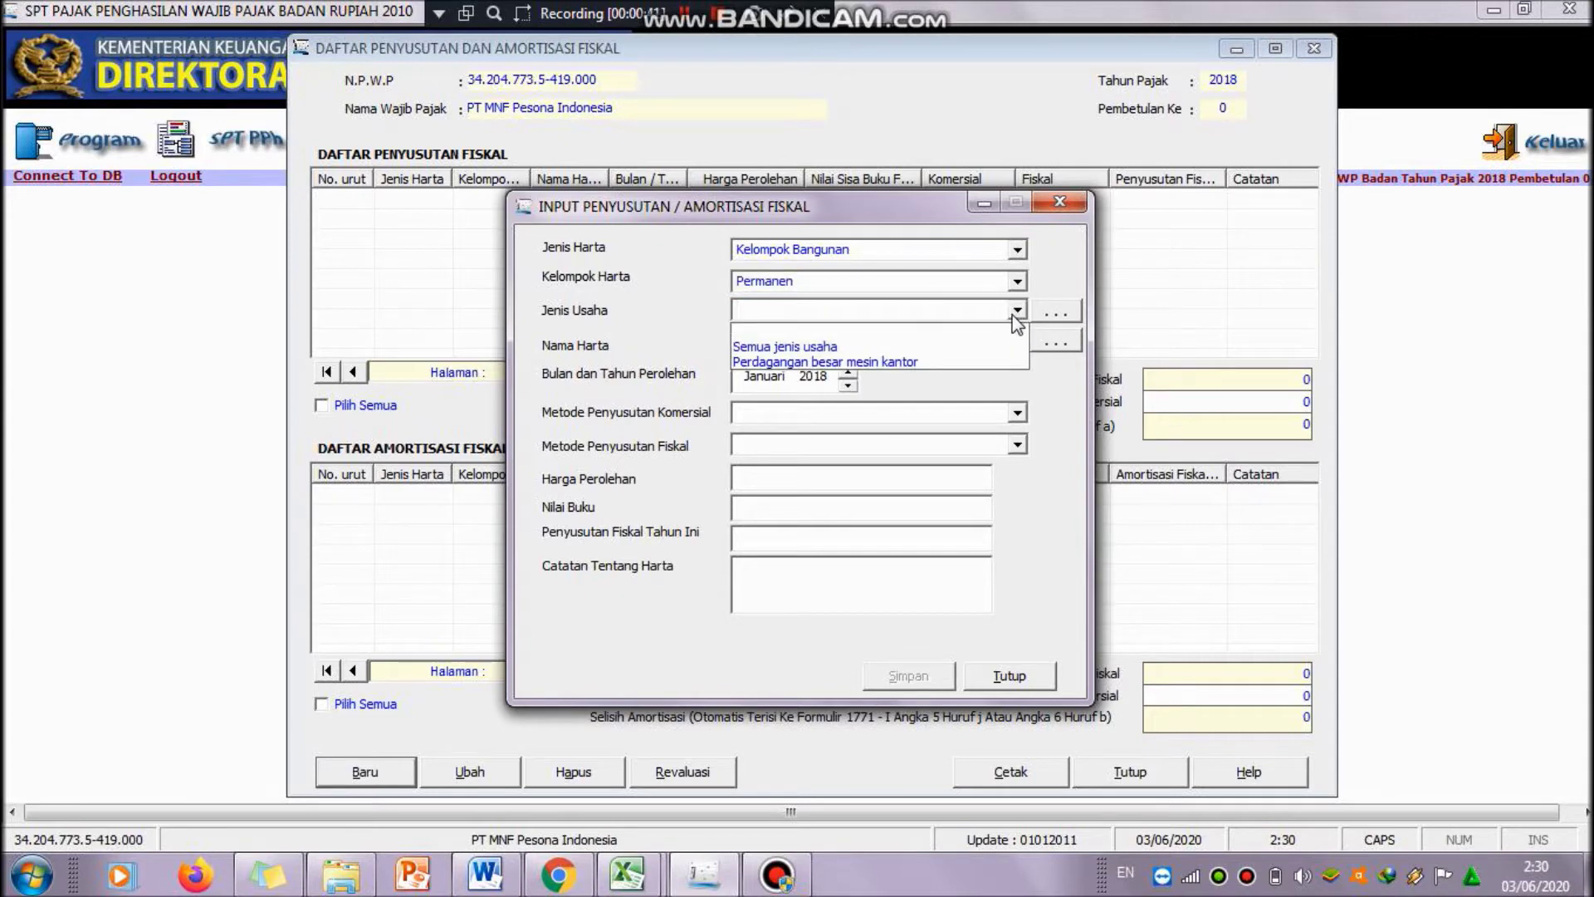
left_click(1003, 347)
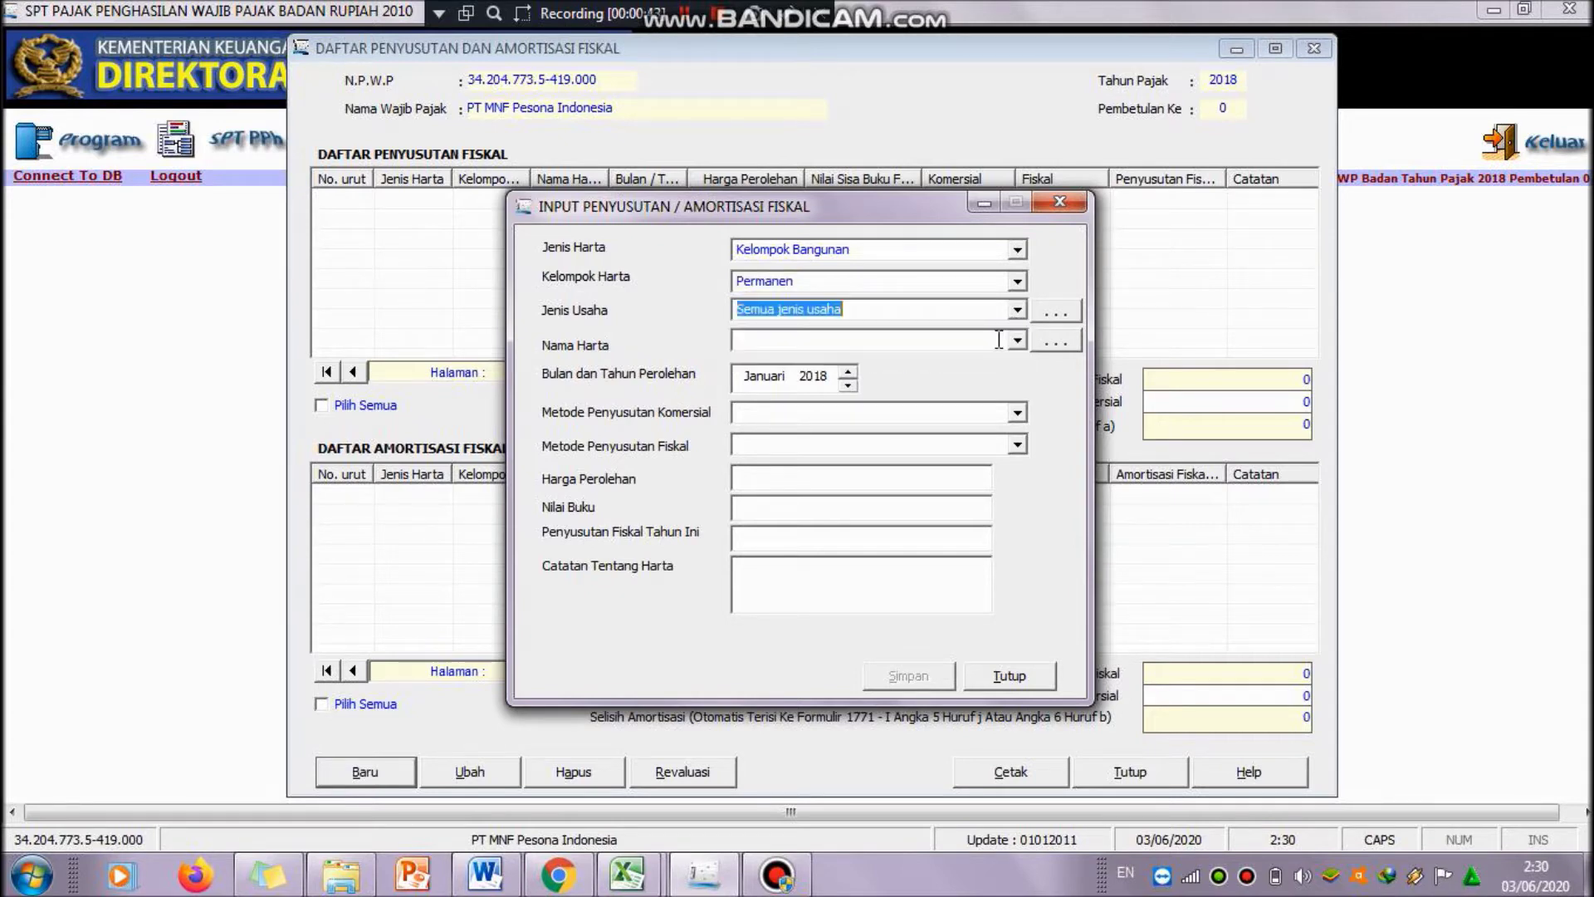
left_click(1017, 343)
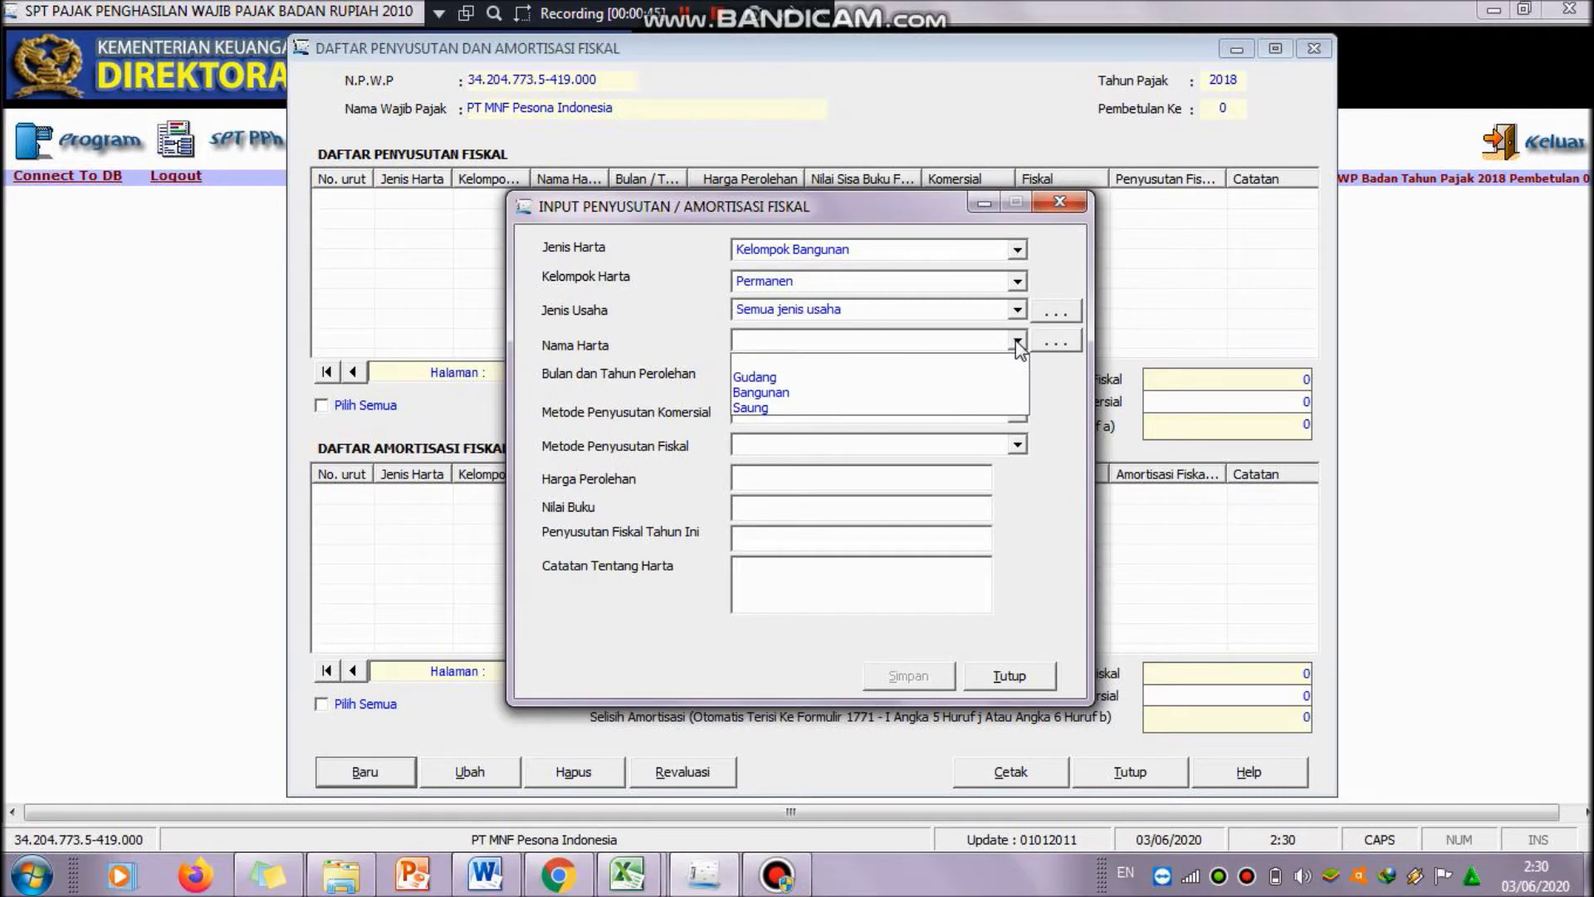
left_click(996, 393)
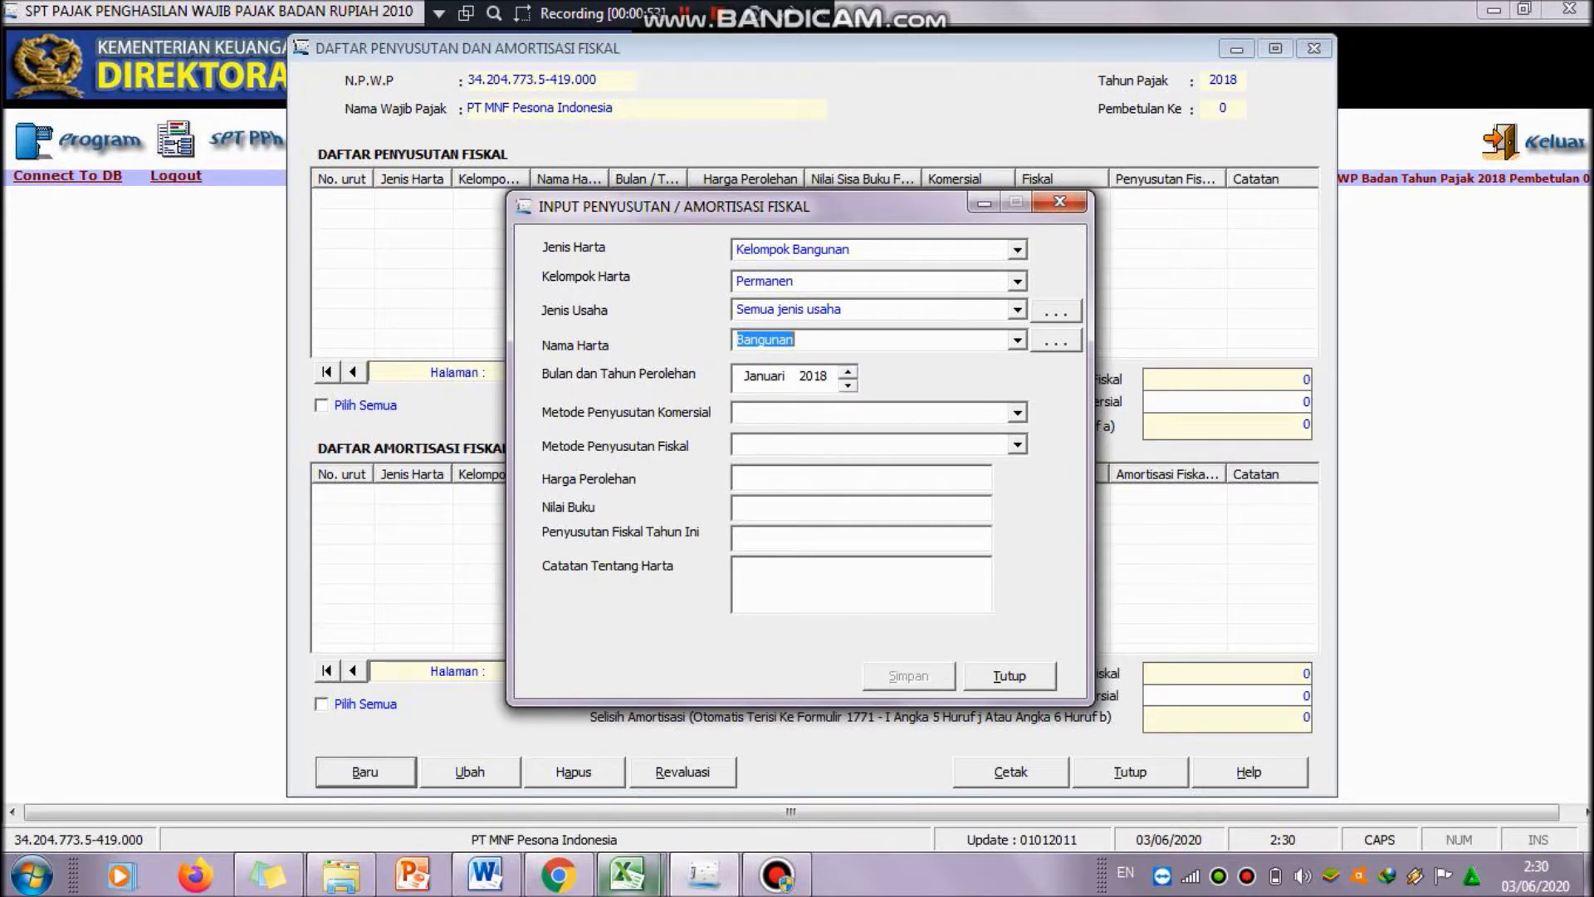
- Set the entry's Bulan dan Tahun Perolehan to Maret 2014, matching Building 01 in the asset workbook
mouse_move(655, 886)
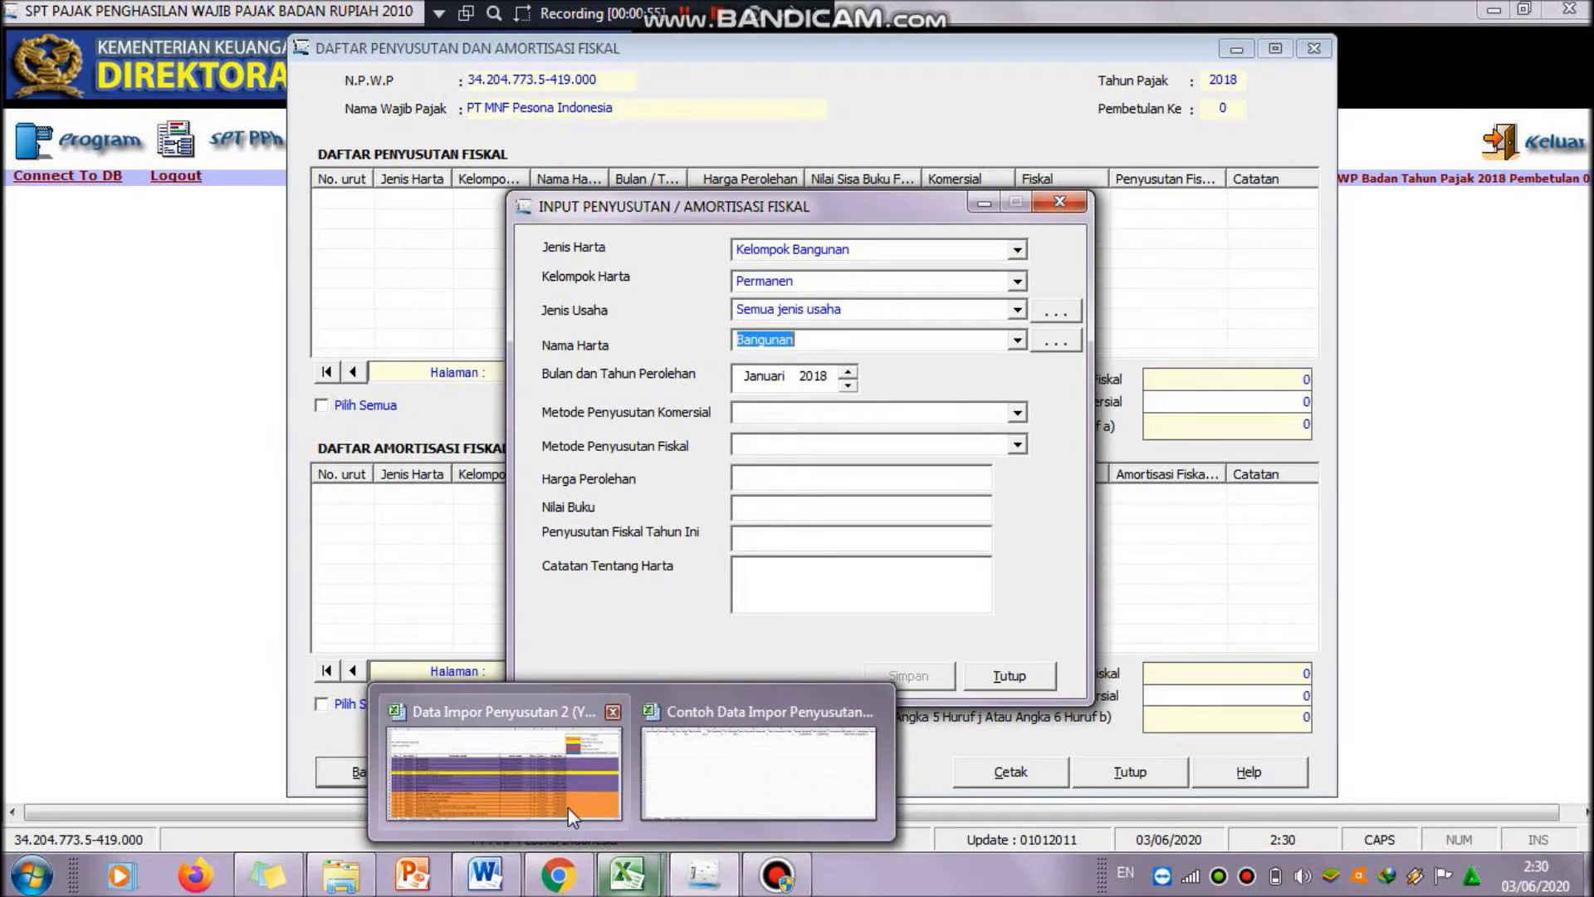
mouse_move(568, 807)
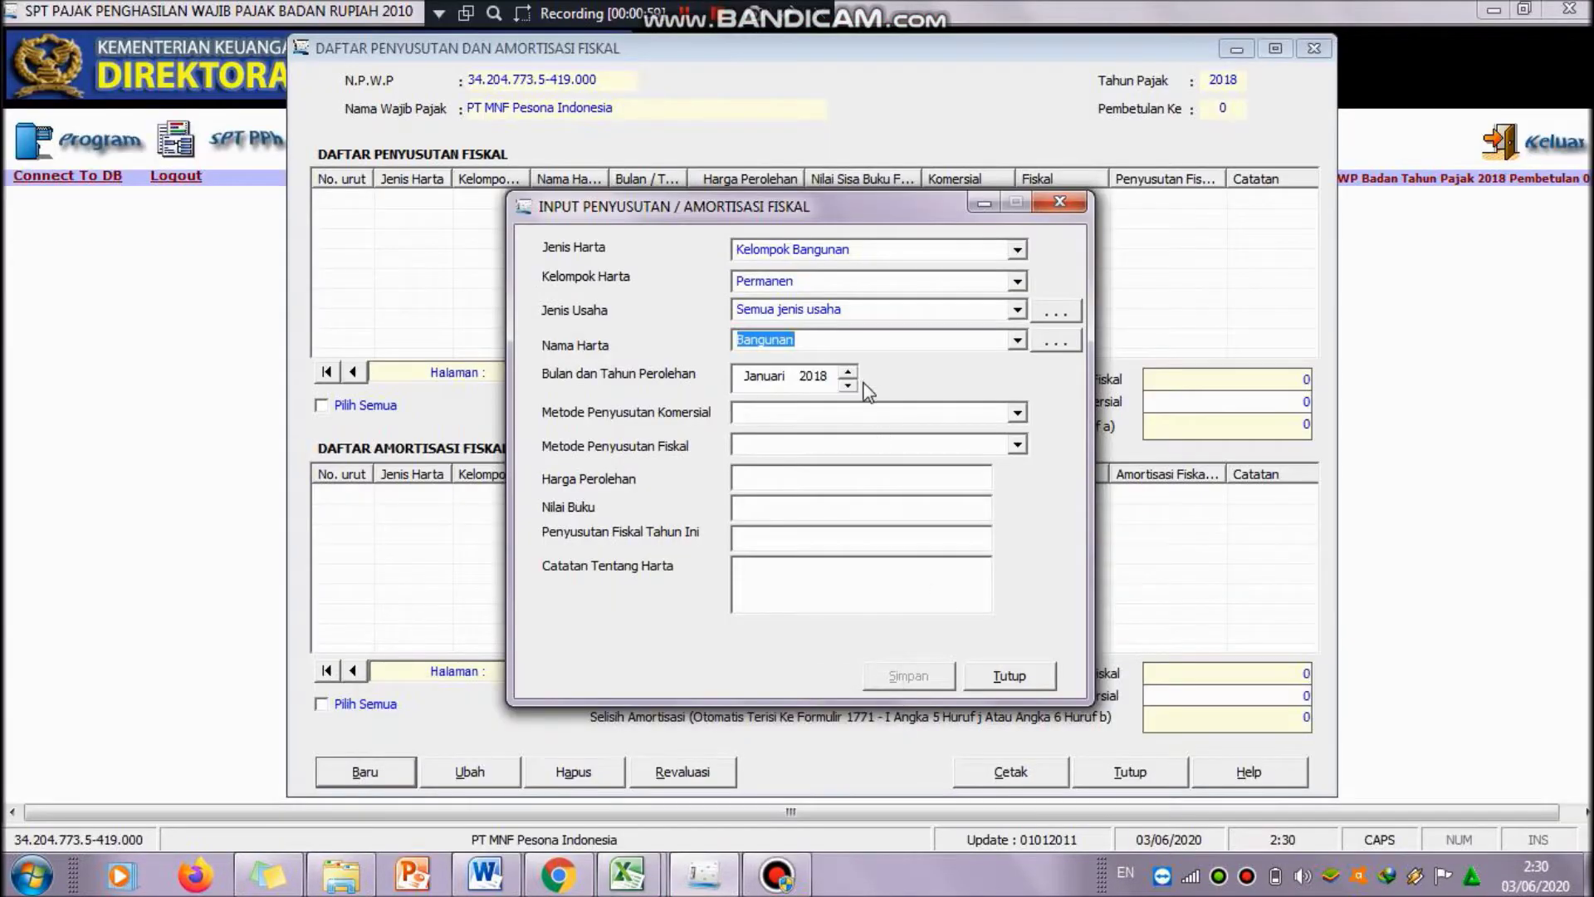
left_click(772, 373)
left_click(847, 384)
left_click(848, 373)
left_click(848, 373)
left_click(847, 373)
key("Right")
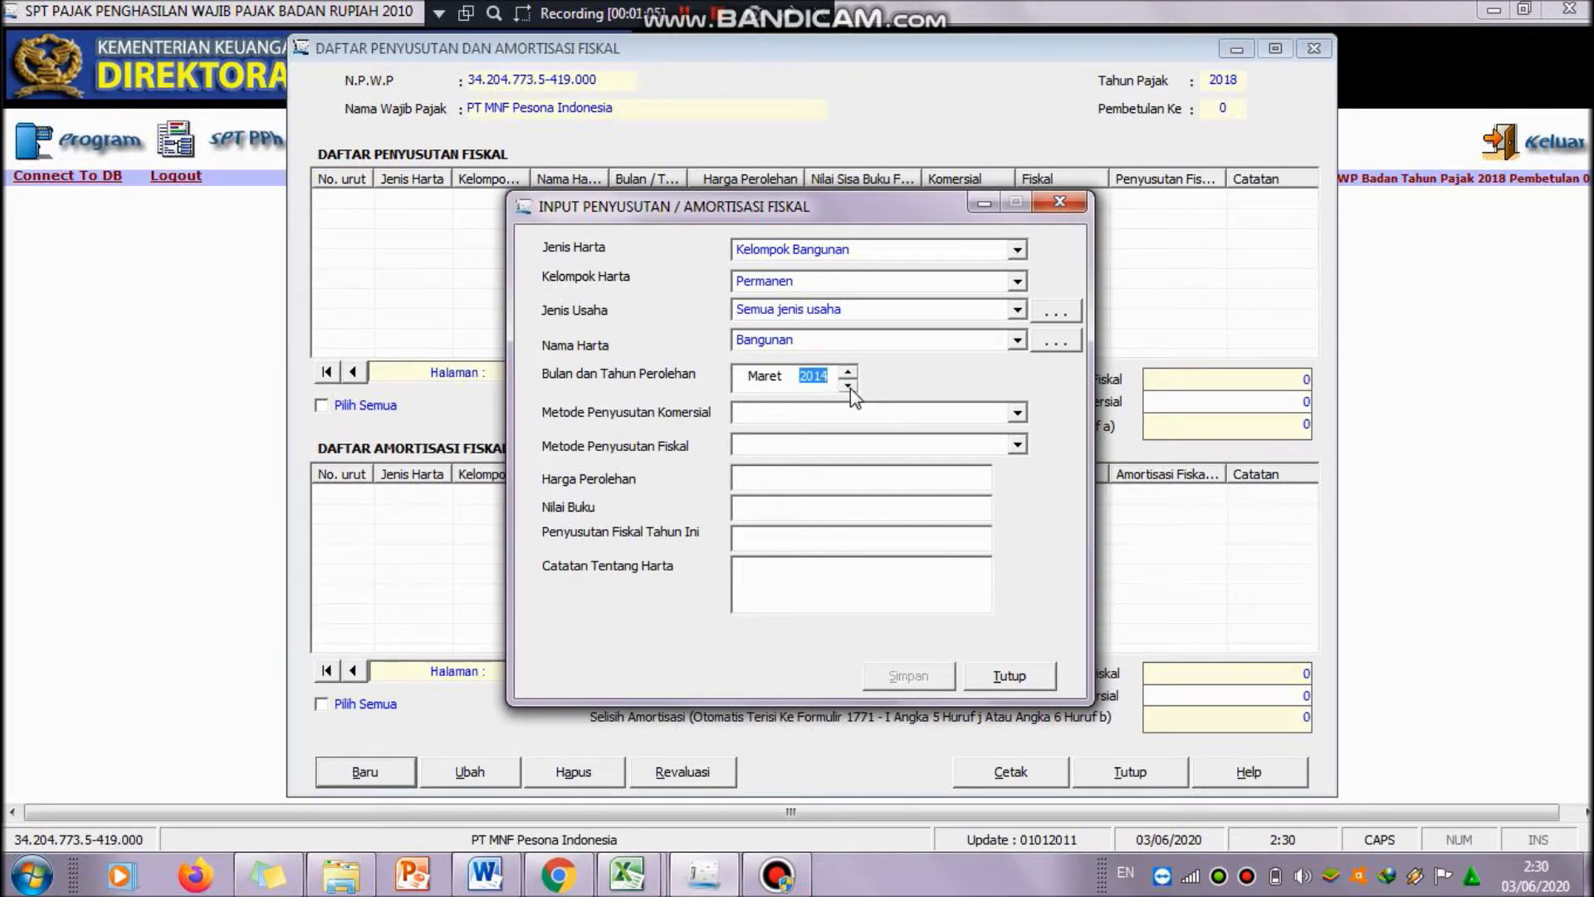
- Set both Metode Penyusutan Komersial and Metode Penyusutan Fiskal to Garis Lurus
left_click(1014, 417)
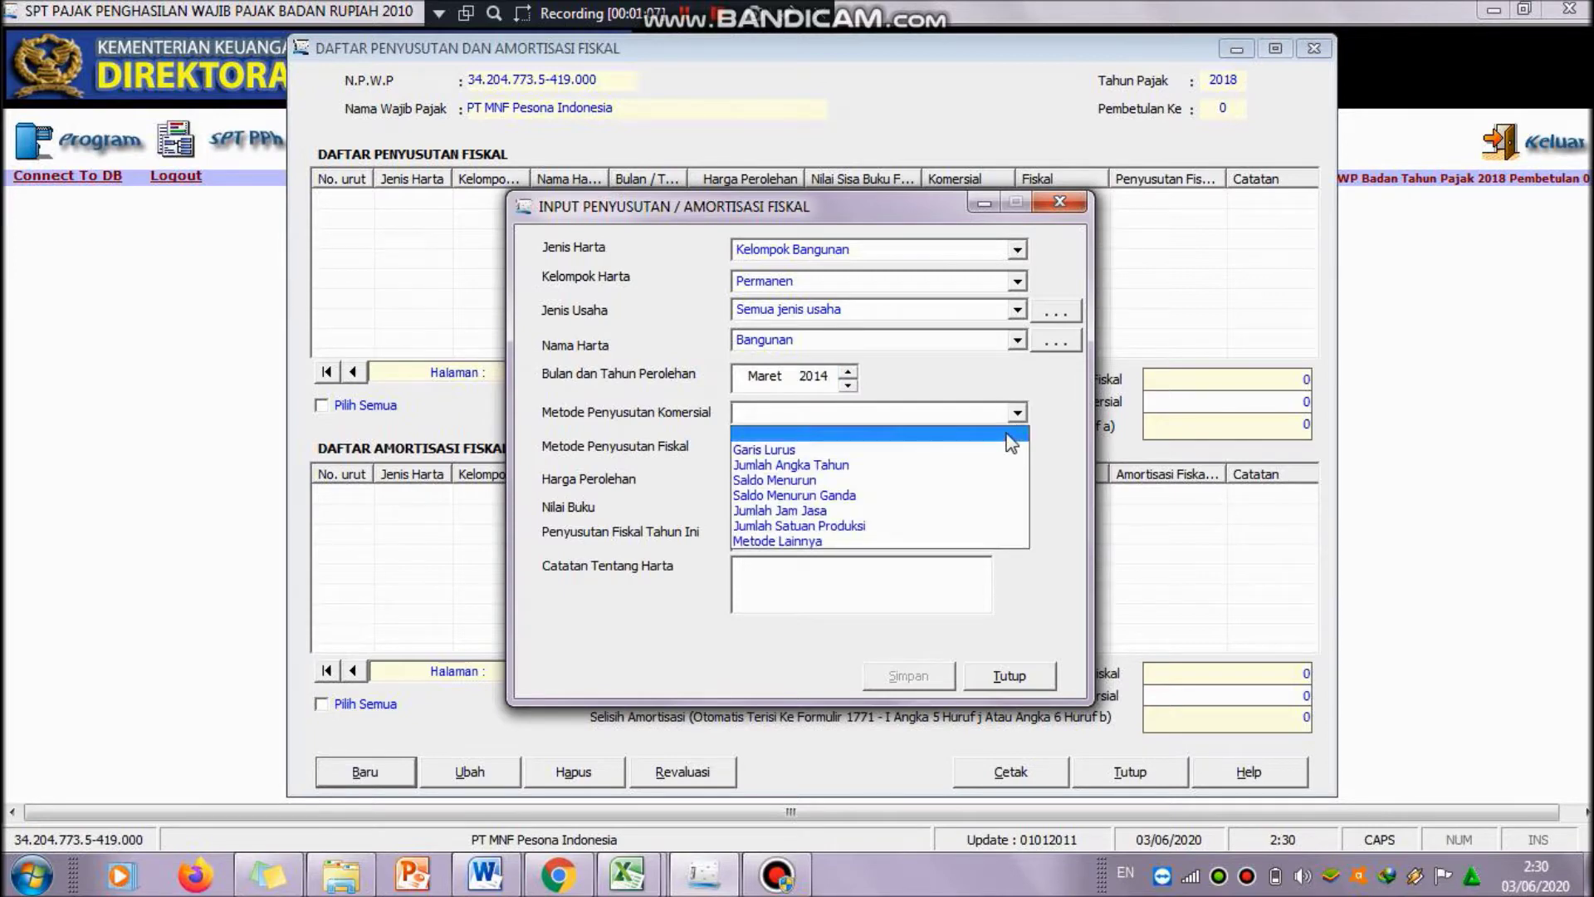
left_click(990, 449)
left_click(992, 444)
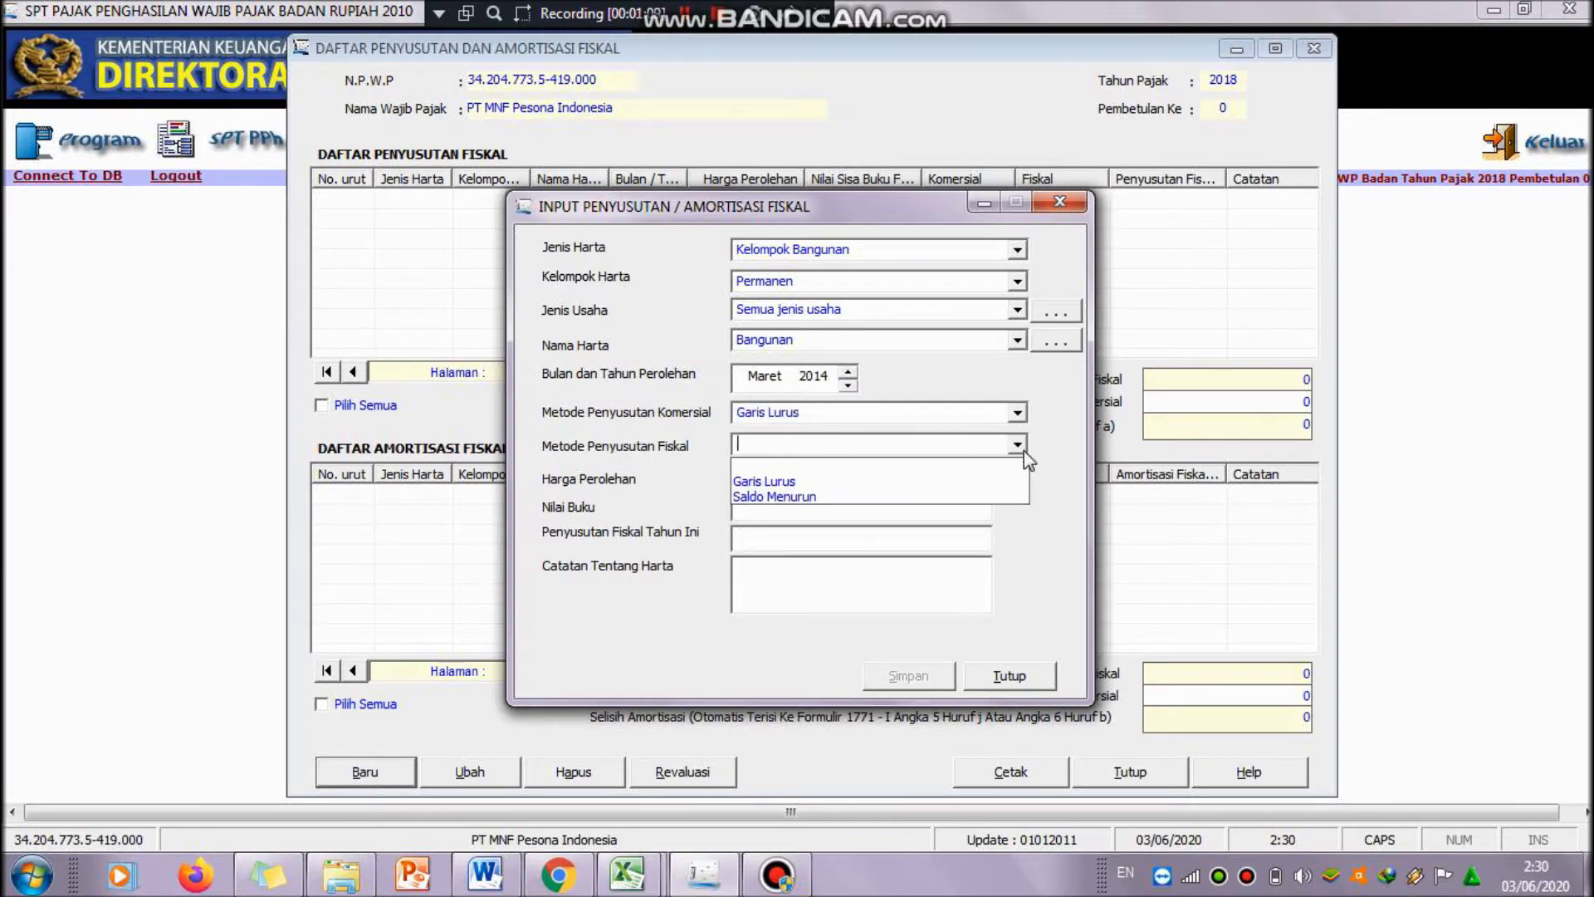
left_click(990, 482)
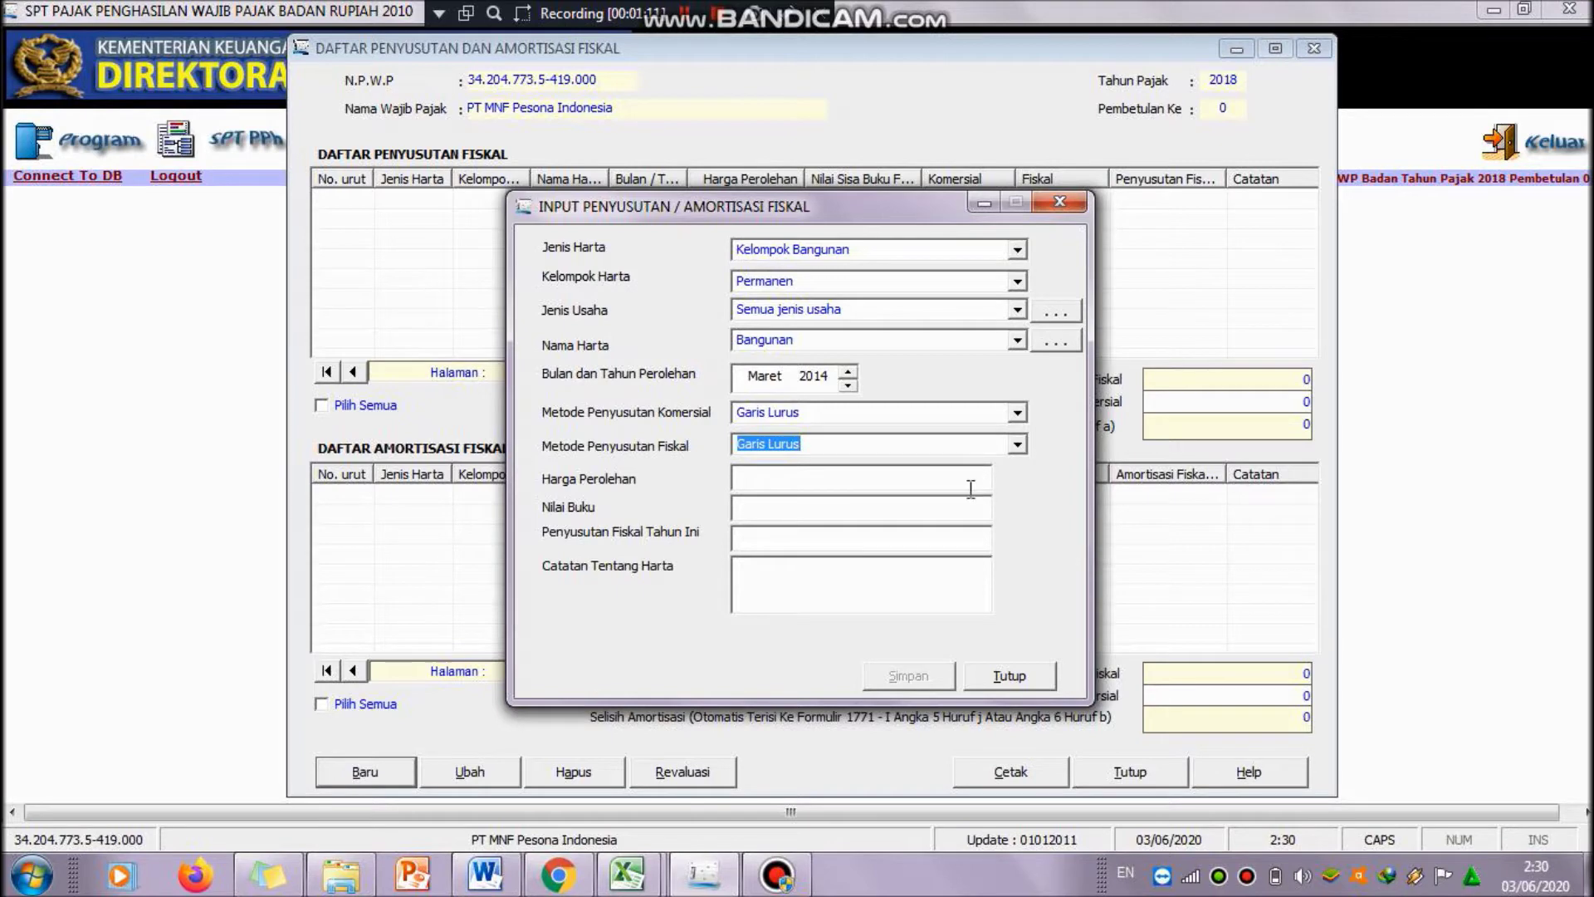
left_click(941, 488)
left_click(705, 880)
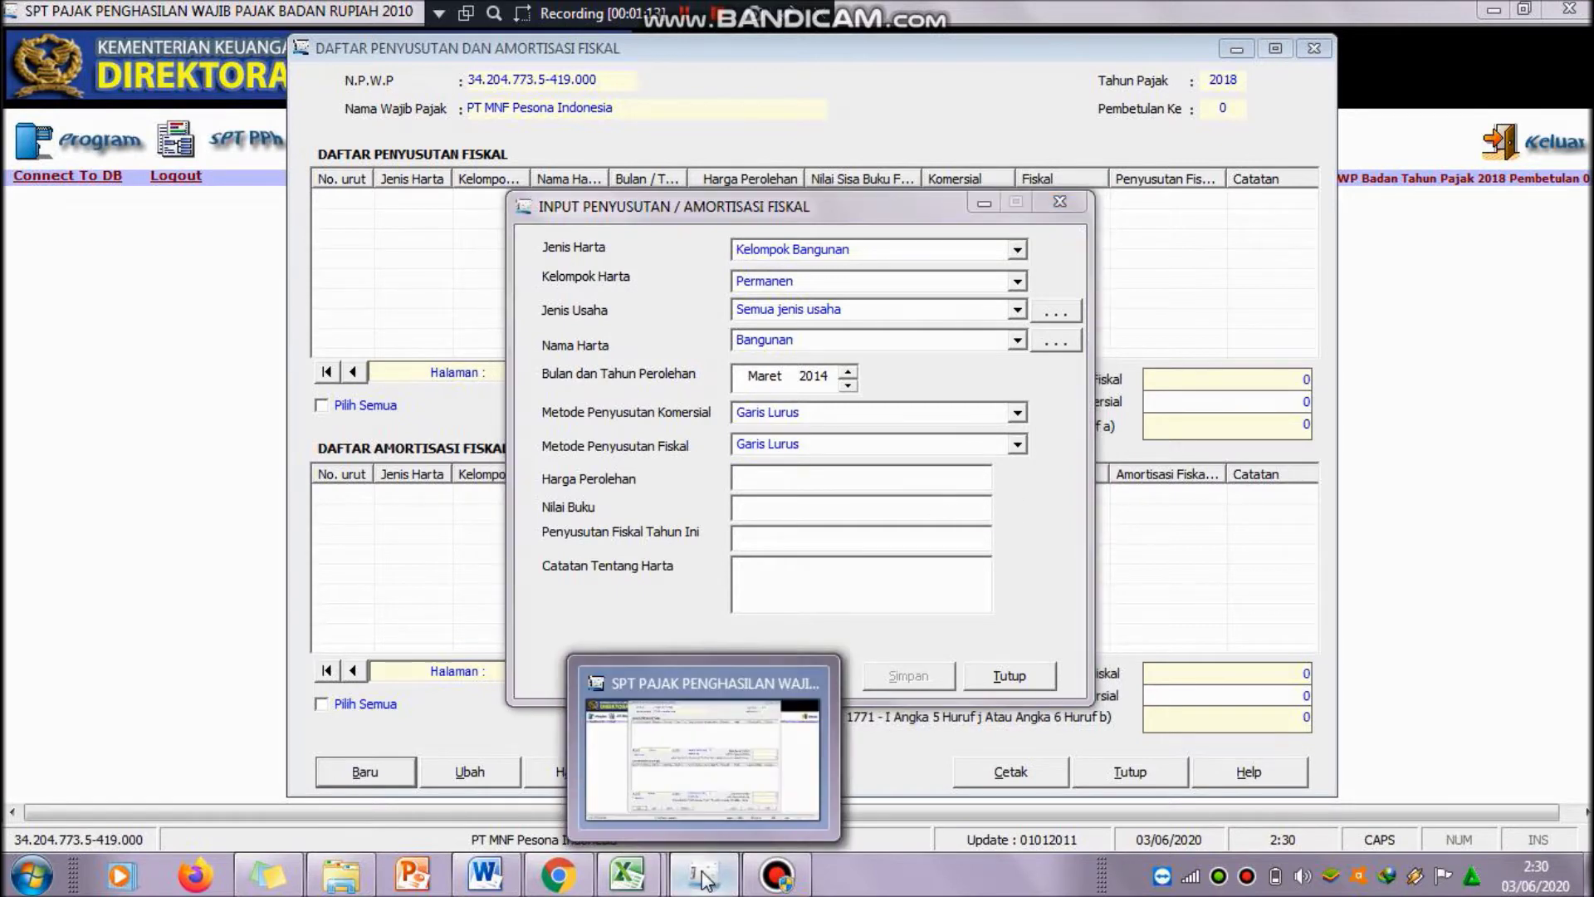
mouse_move(567, 800)
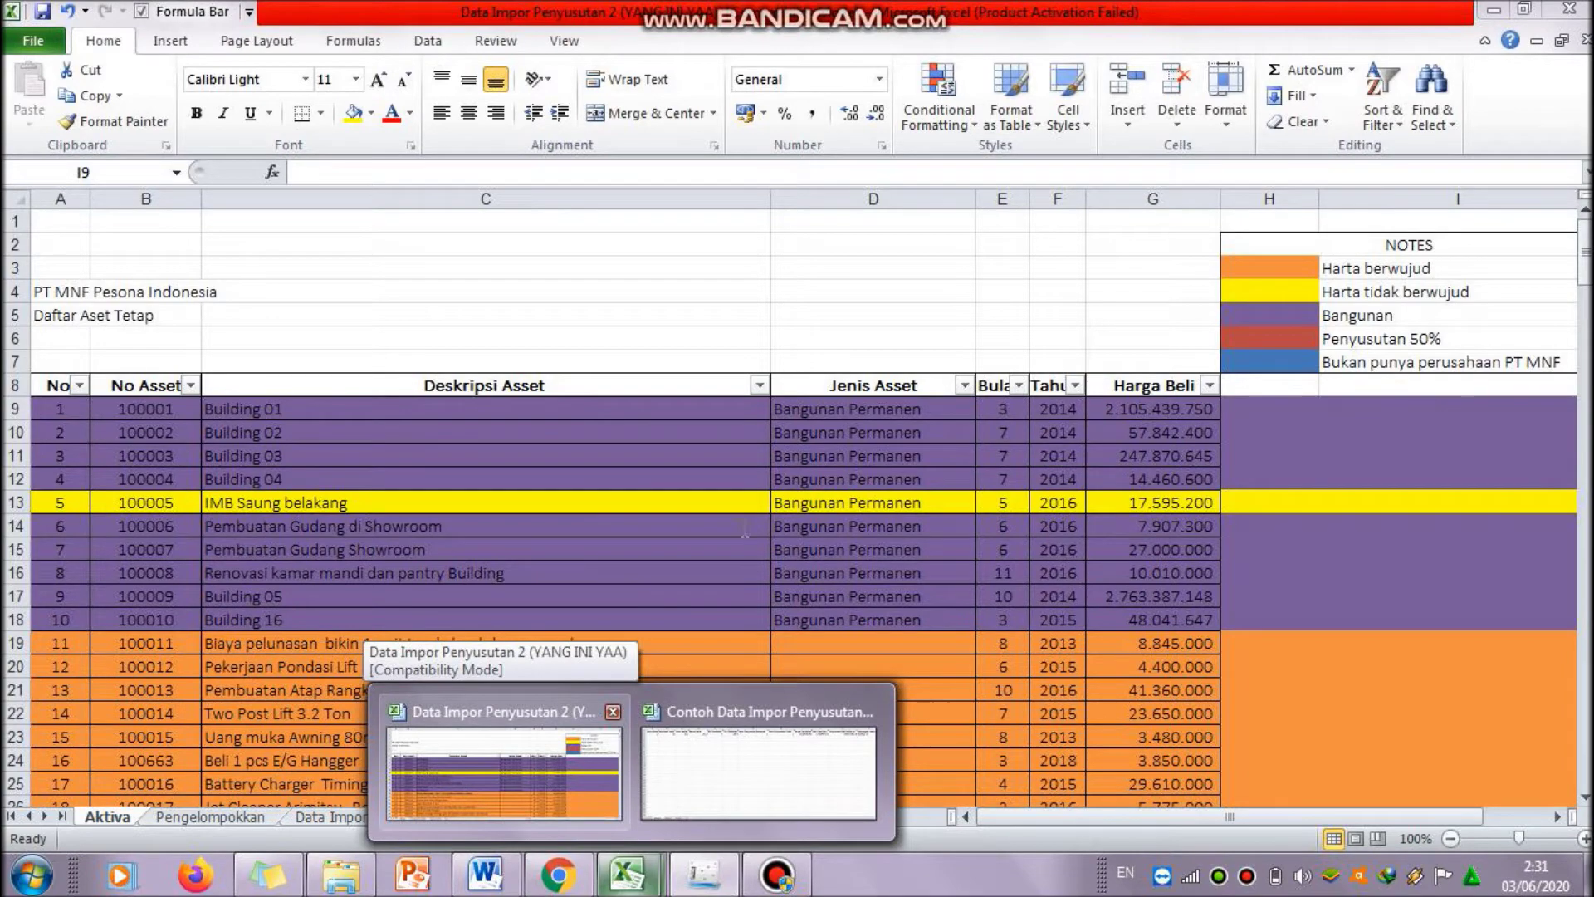
type("7")
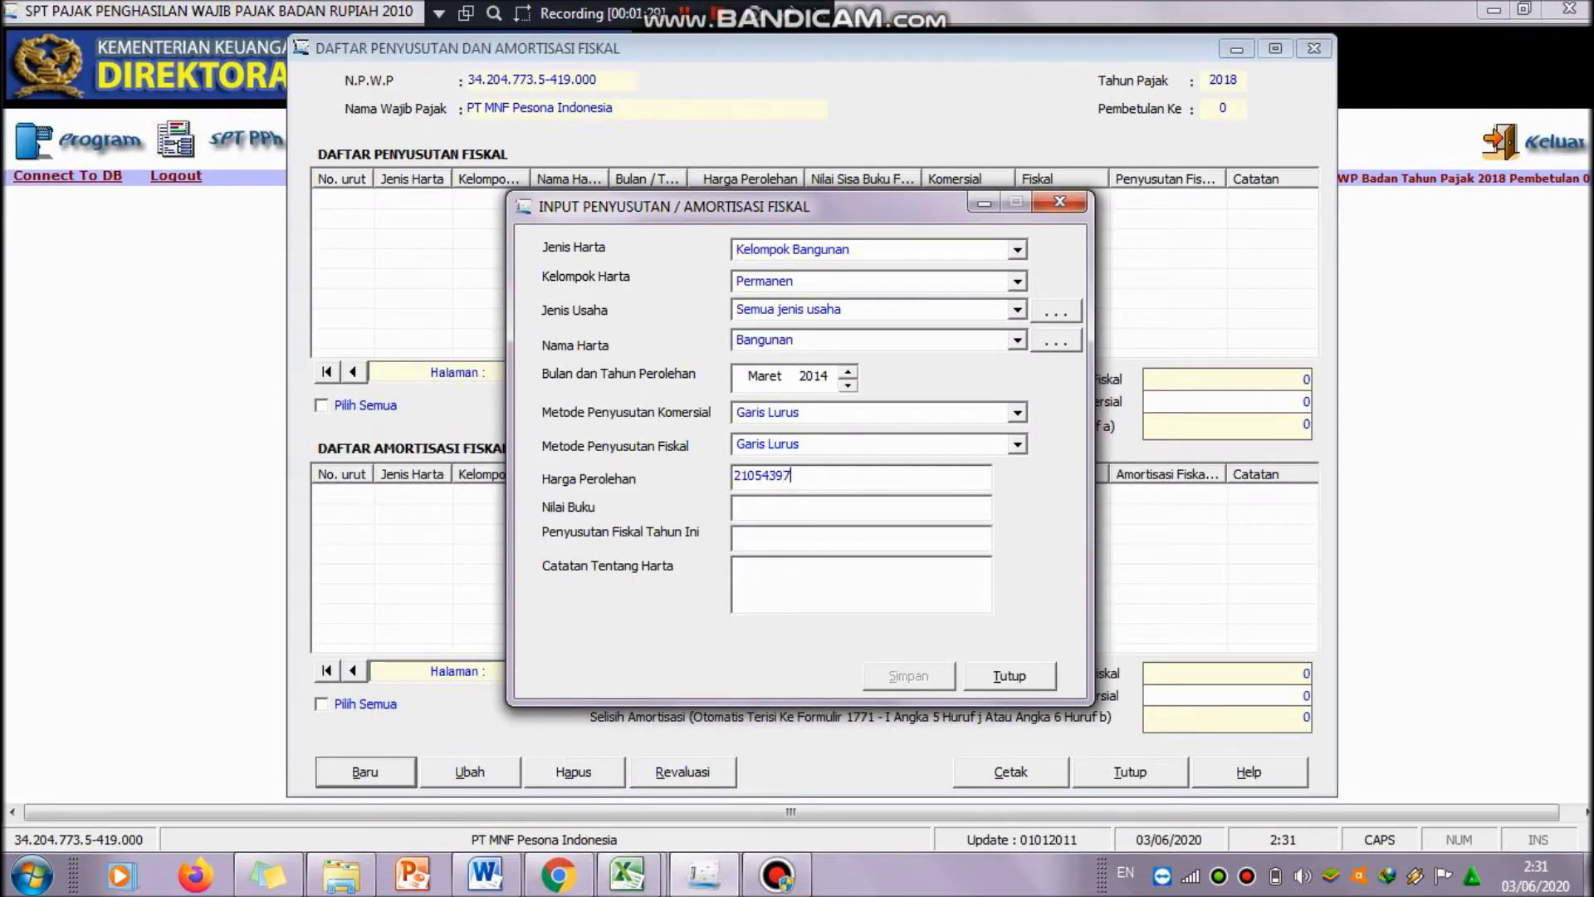
type("50")
key("Tab")
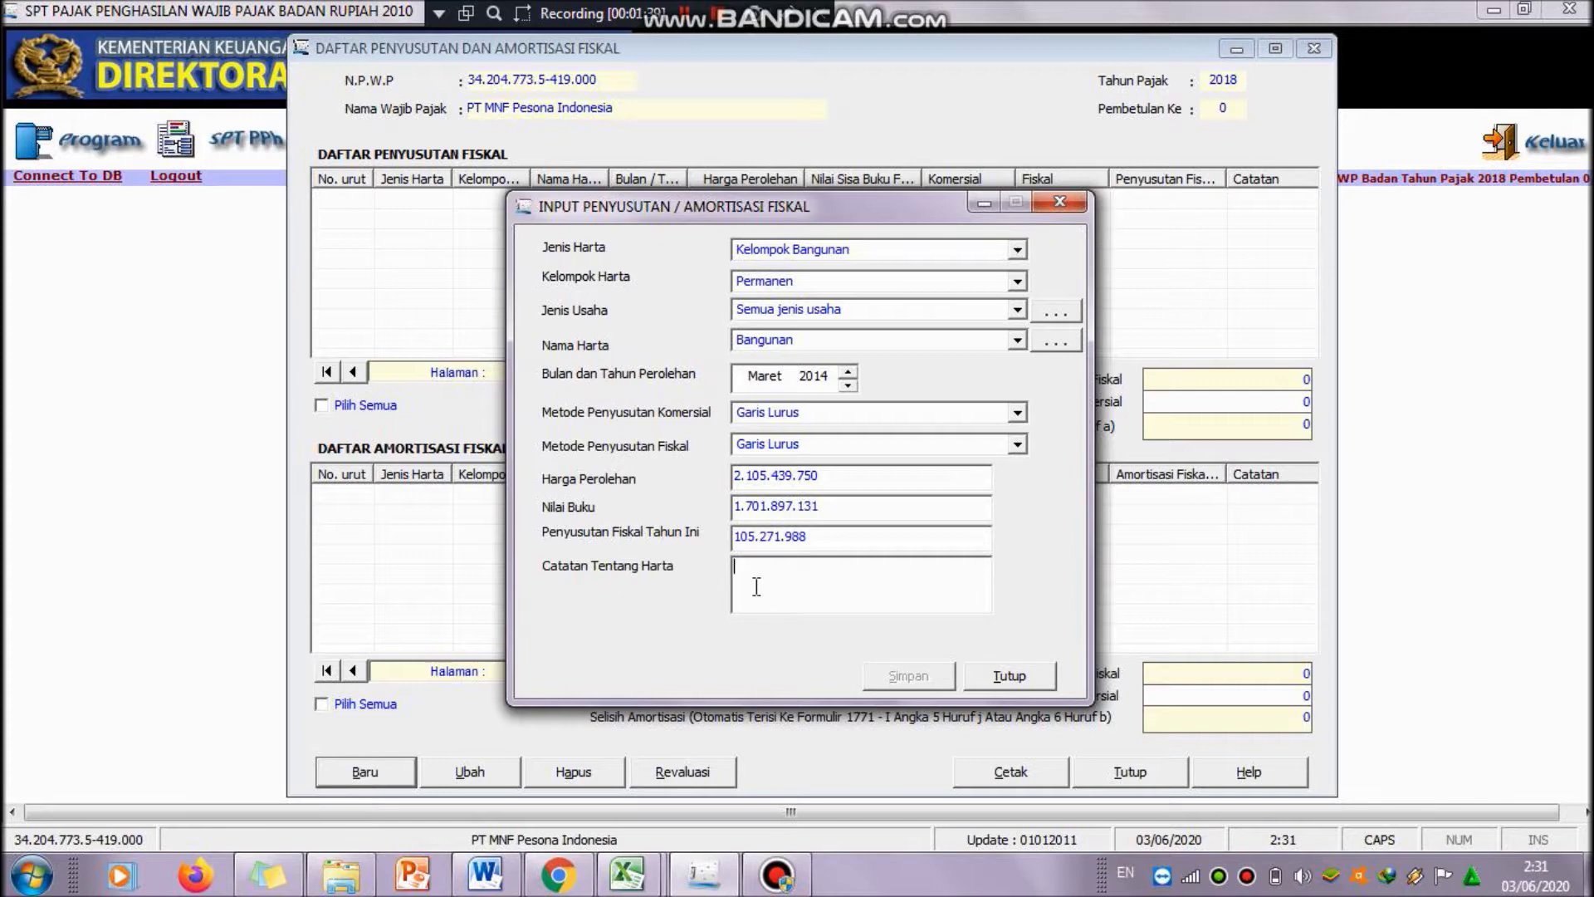
- Enter Building 01 as the Catatan Tentang Harta and save the entry without starting another one
type("Building0")
key("BackSpace")
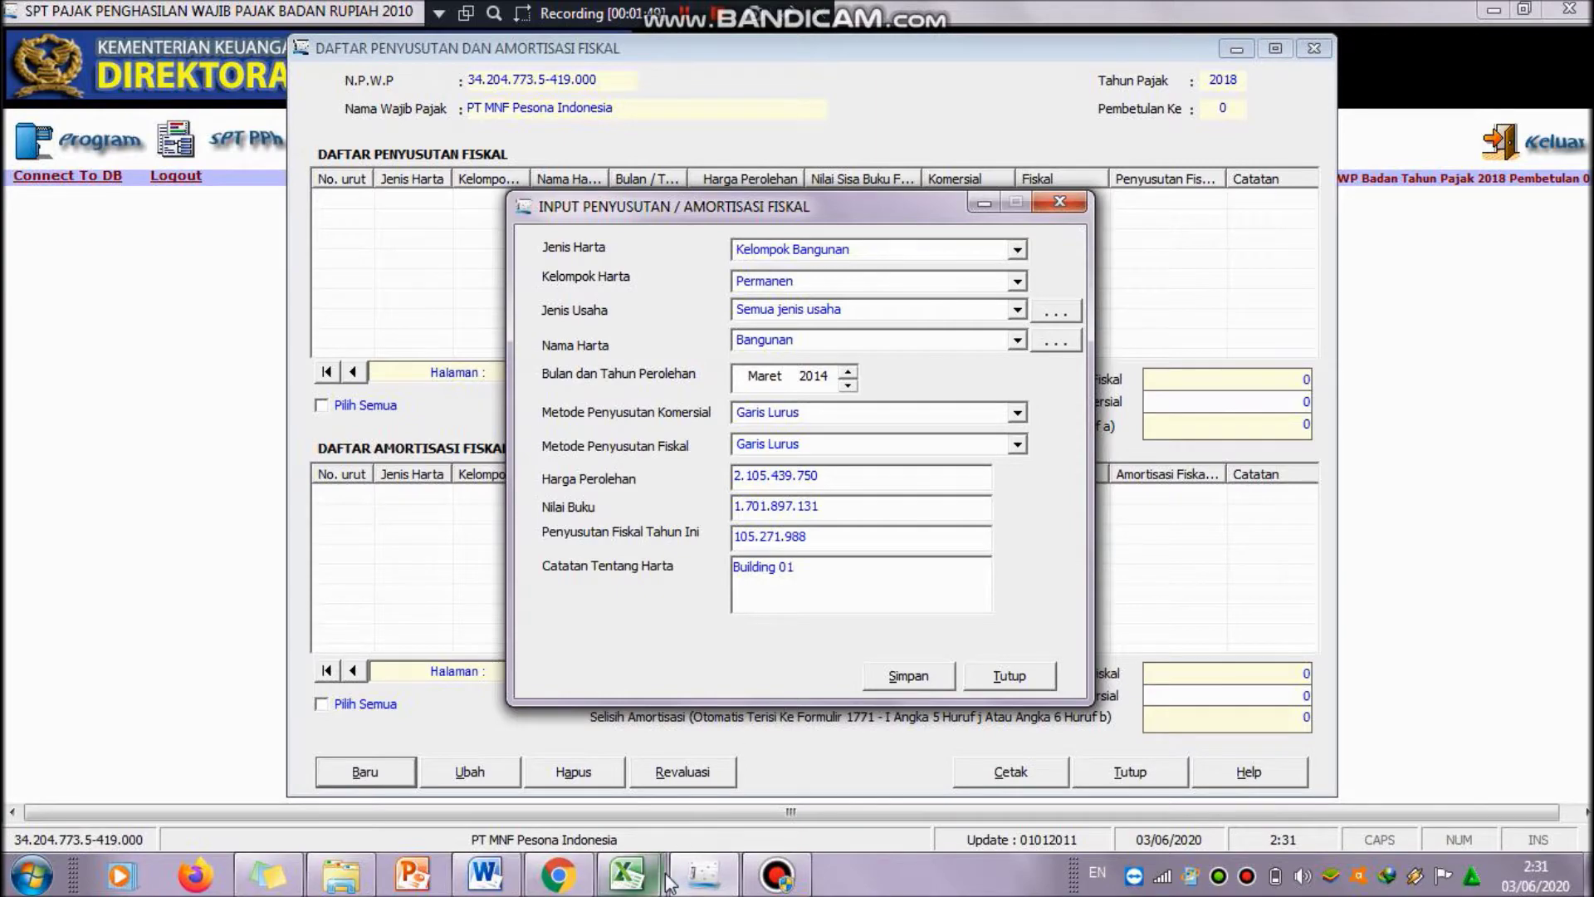
mouse_move(600, 761)
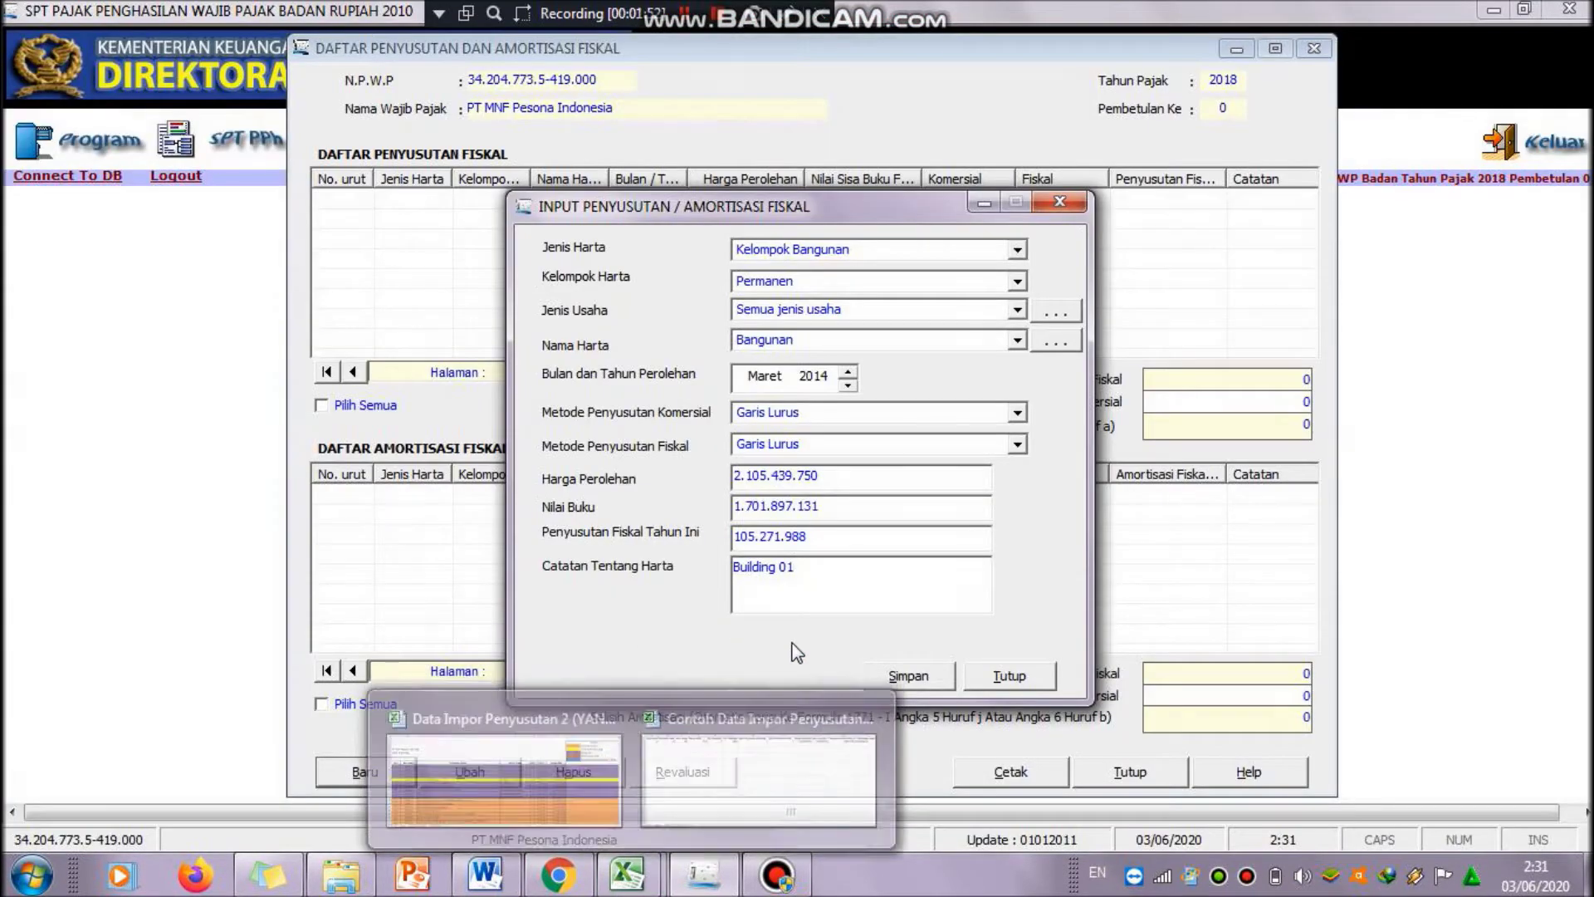
left_click(872, 677)
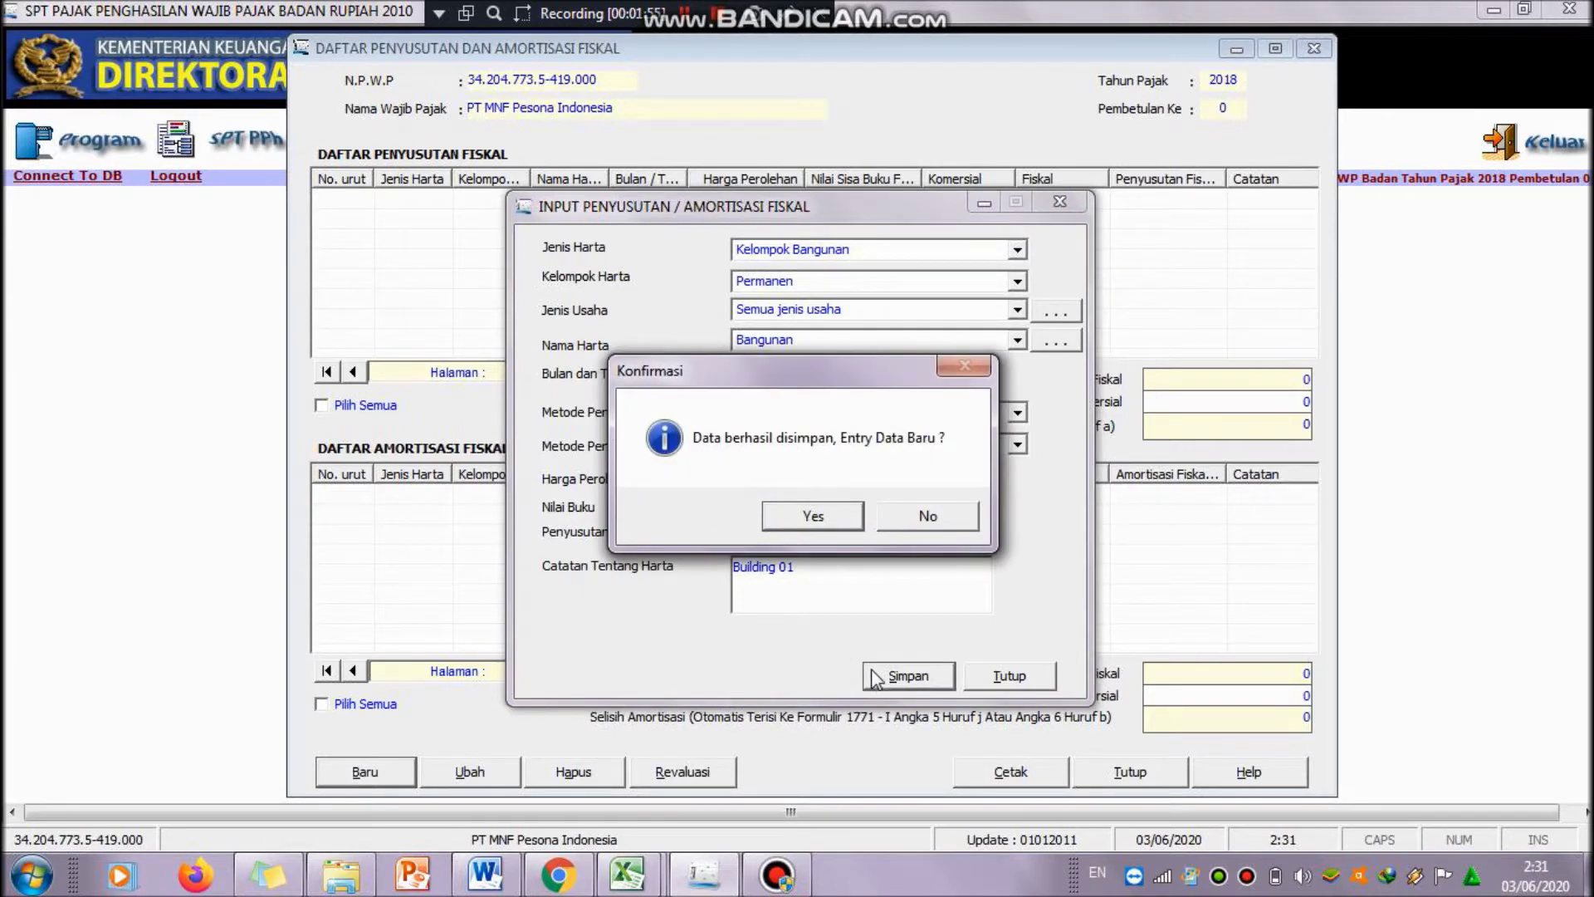
left_click(927, 516)
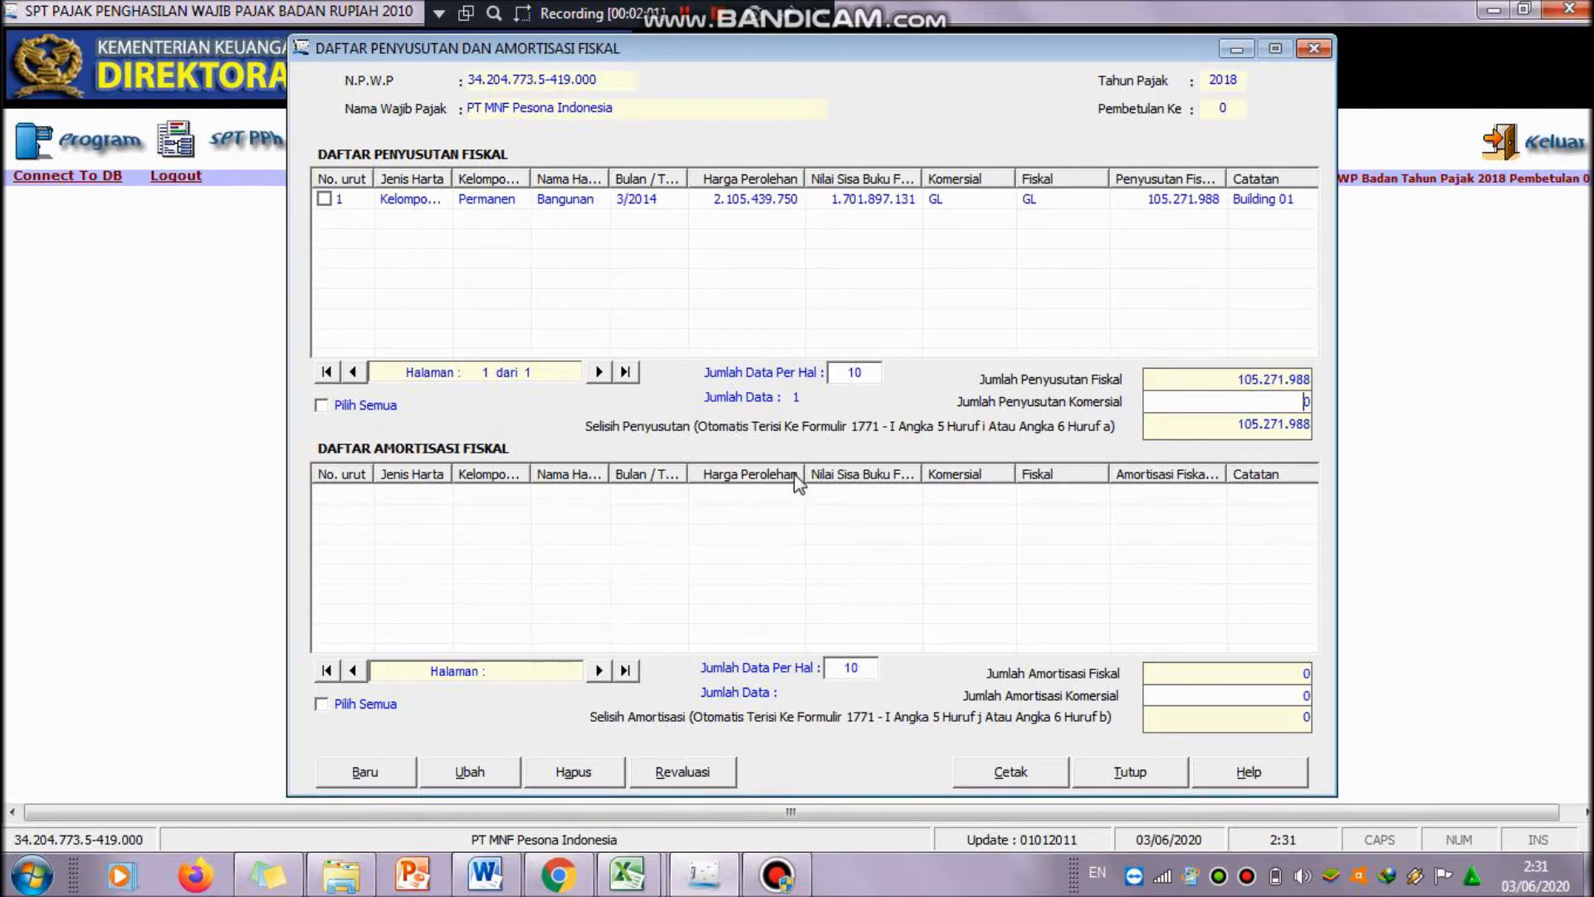
- Close Daftar Penyusutan dan Amortisasi Fiskal and open the Ekspor Data utility
left_click(1133, 772)
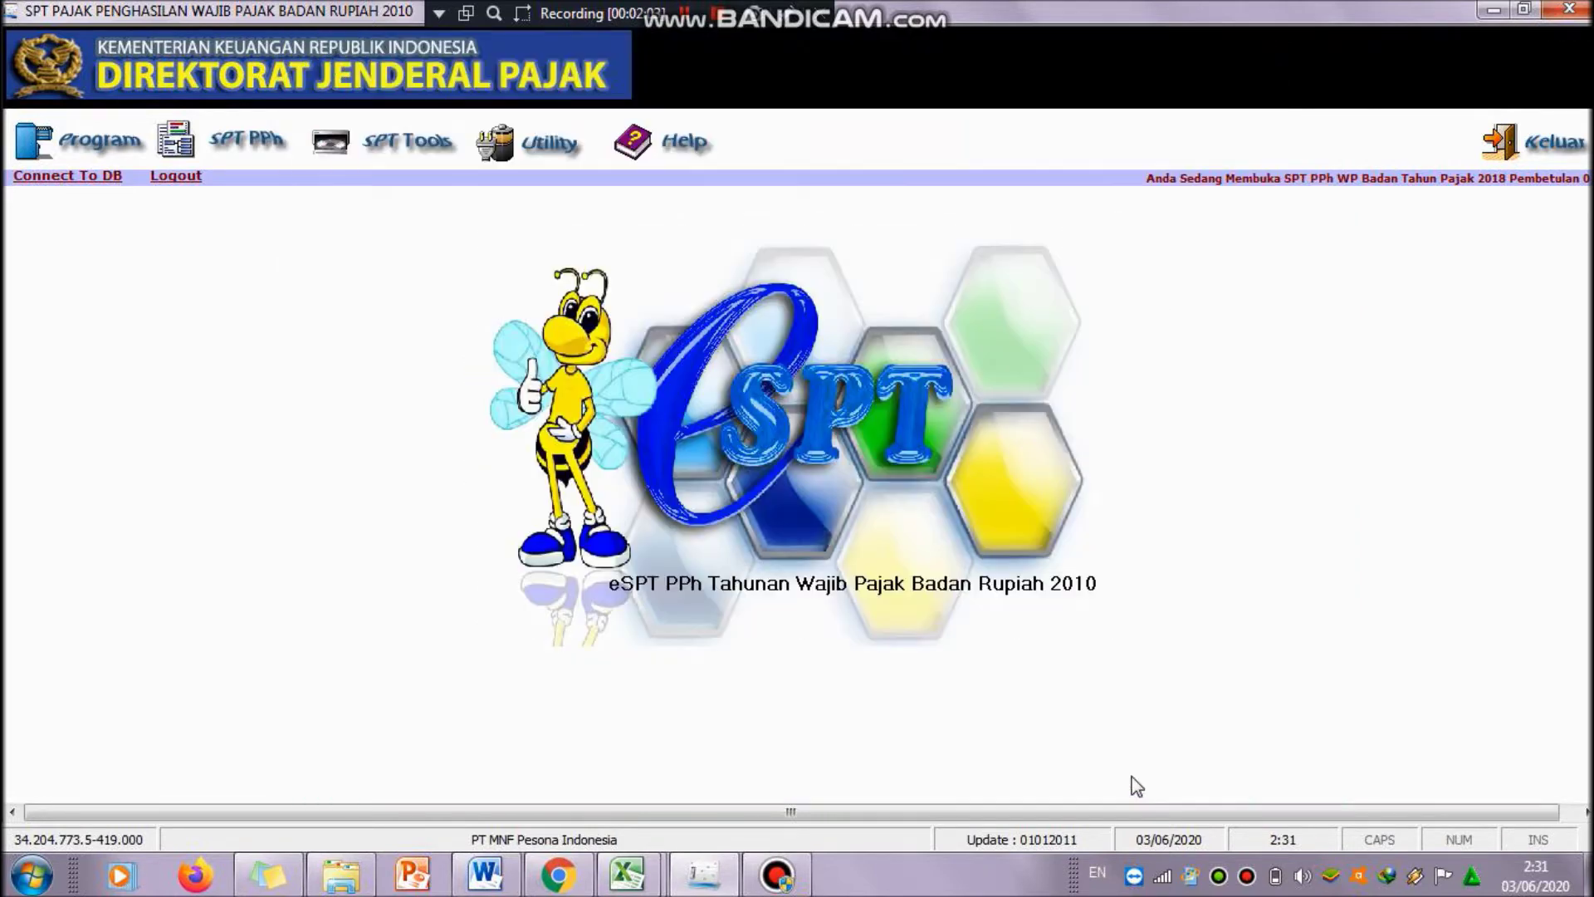
left_click(538, 153)
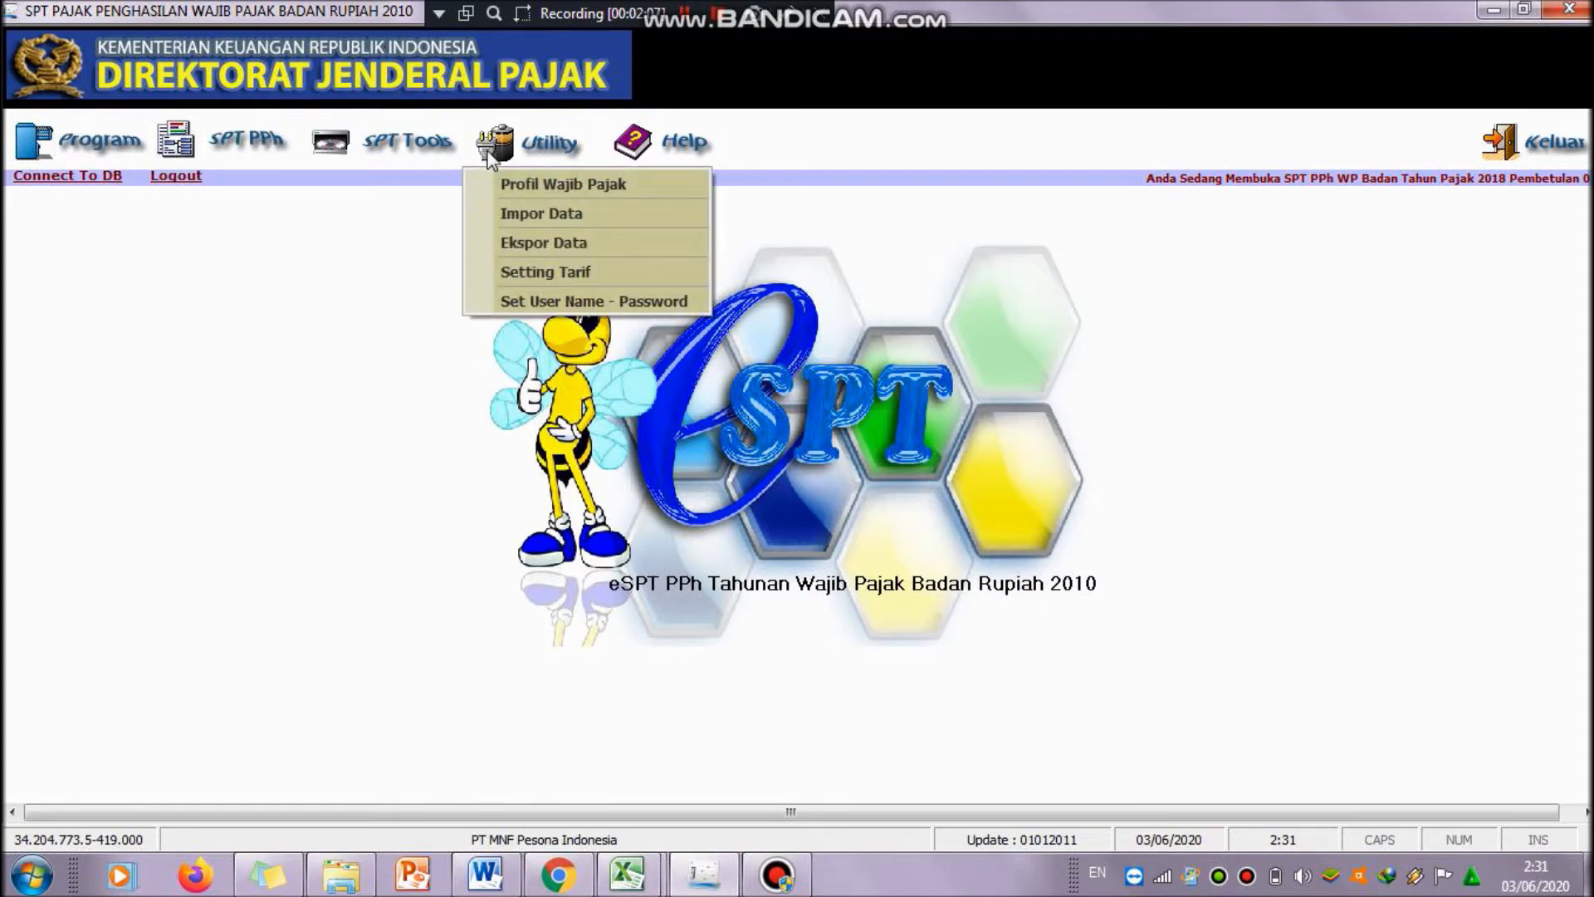
left_click(487, 243)
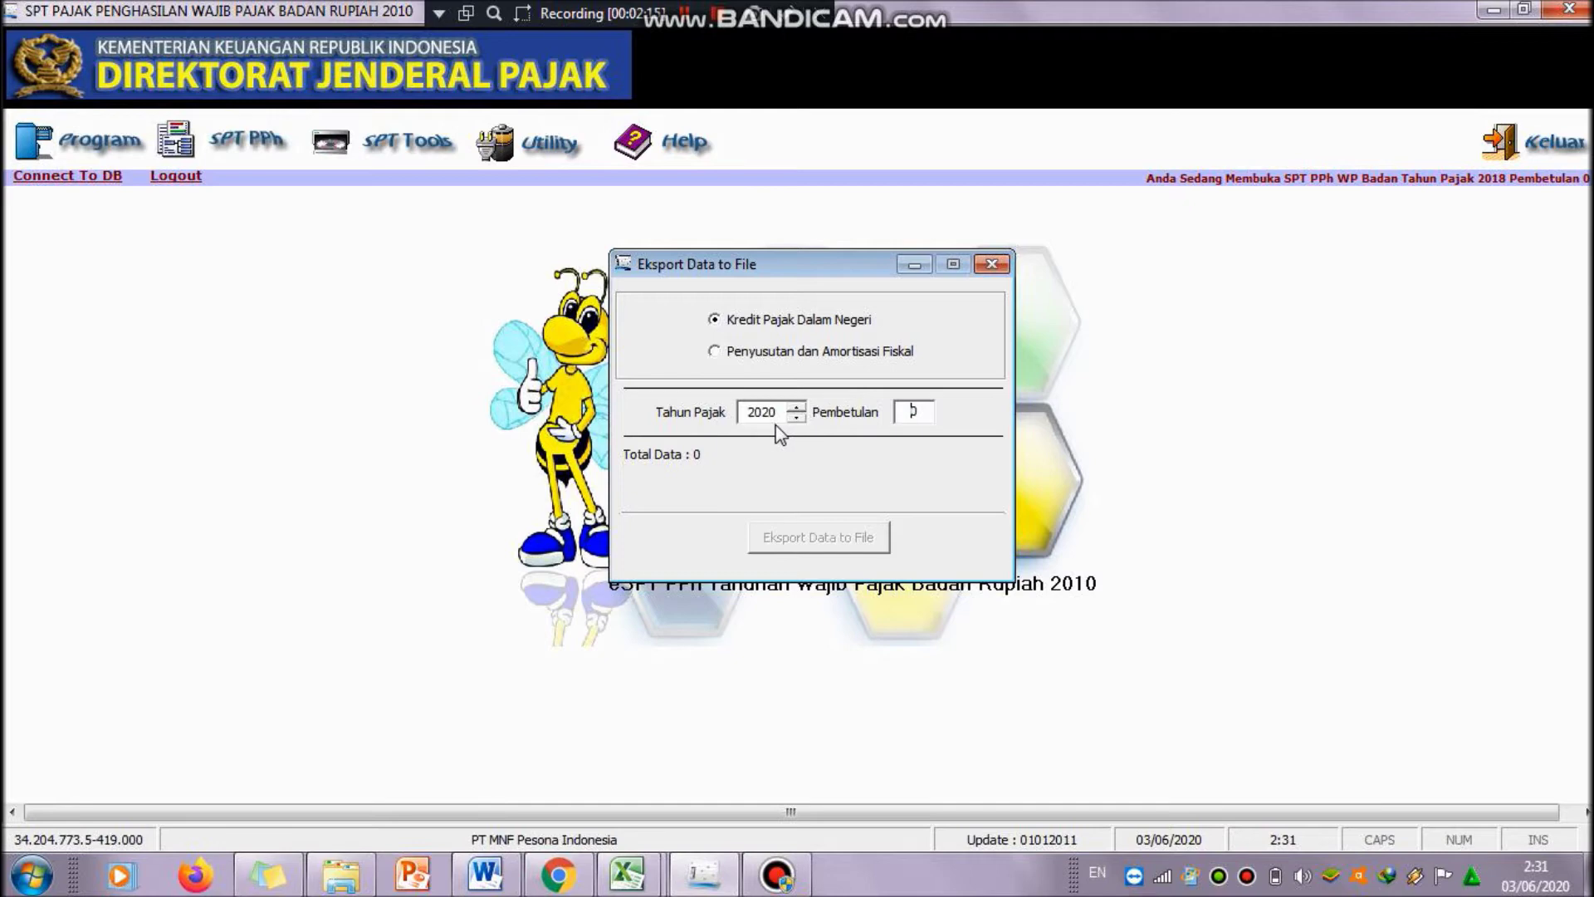
- Start exporting Penyusutan dan Amortisasi Fiskal for Tahun Pajak 2018, declining to create depreciation data for the following year
left_click(839, 356)
double_click(800, 420)
left_click(811, 535)
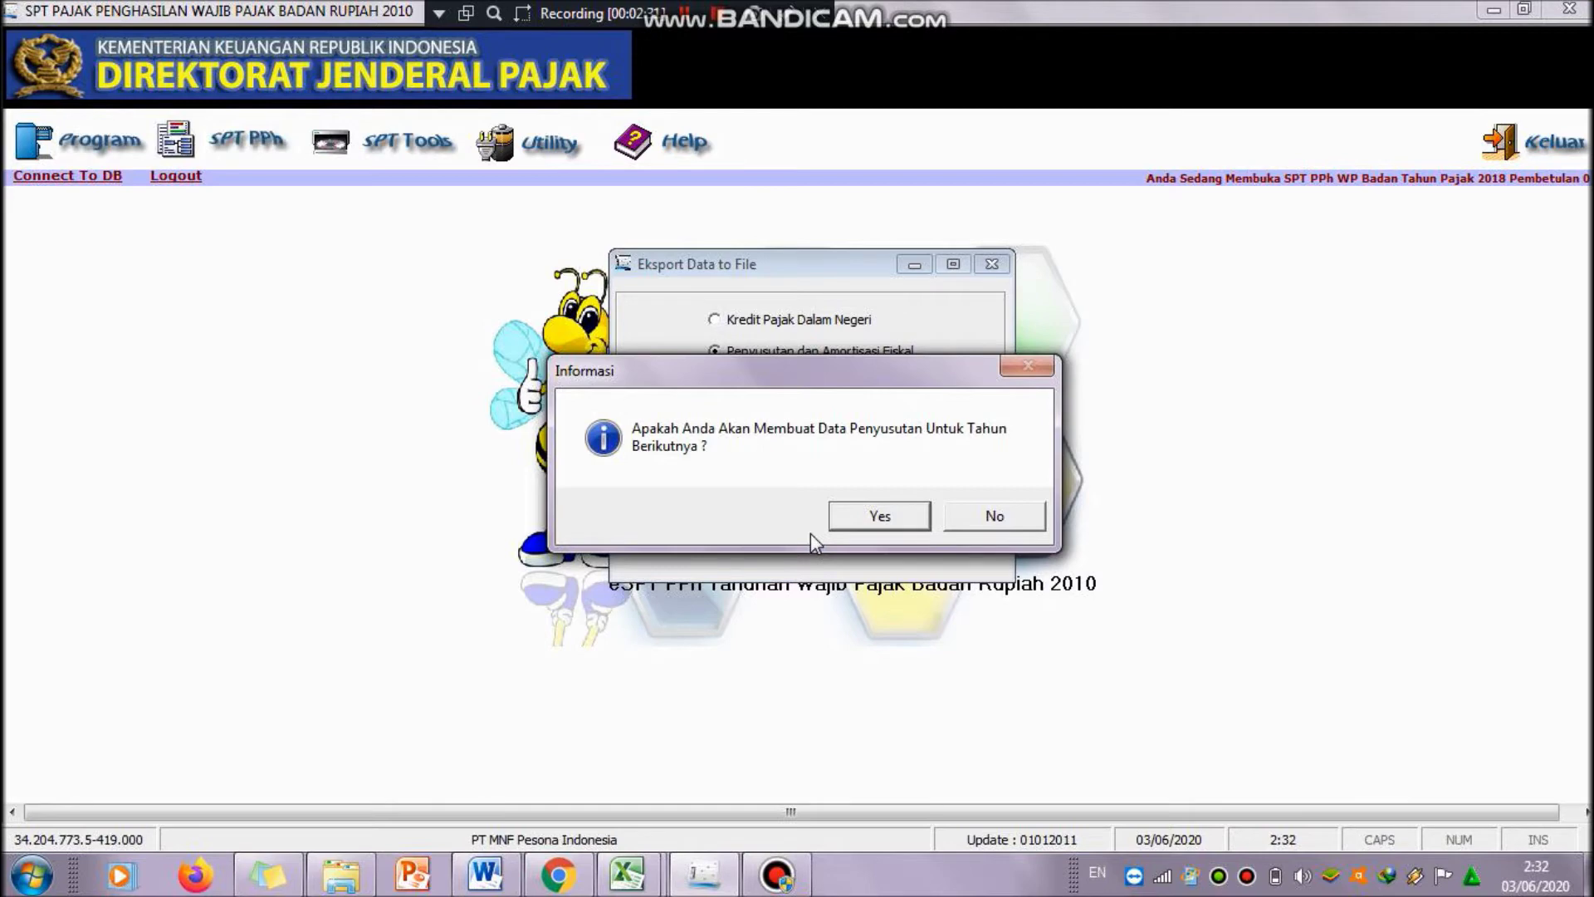
left_click(993, 516)
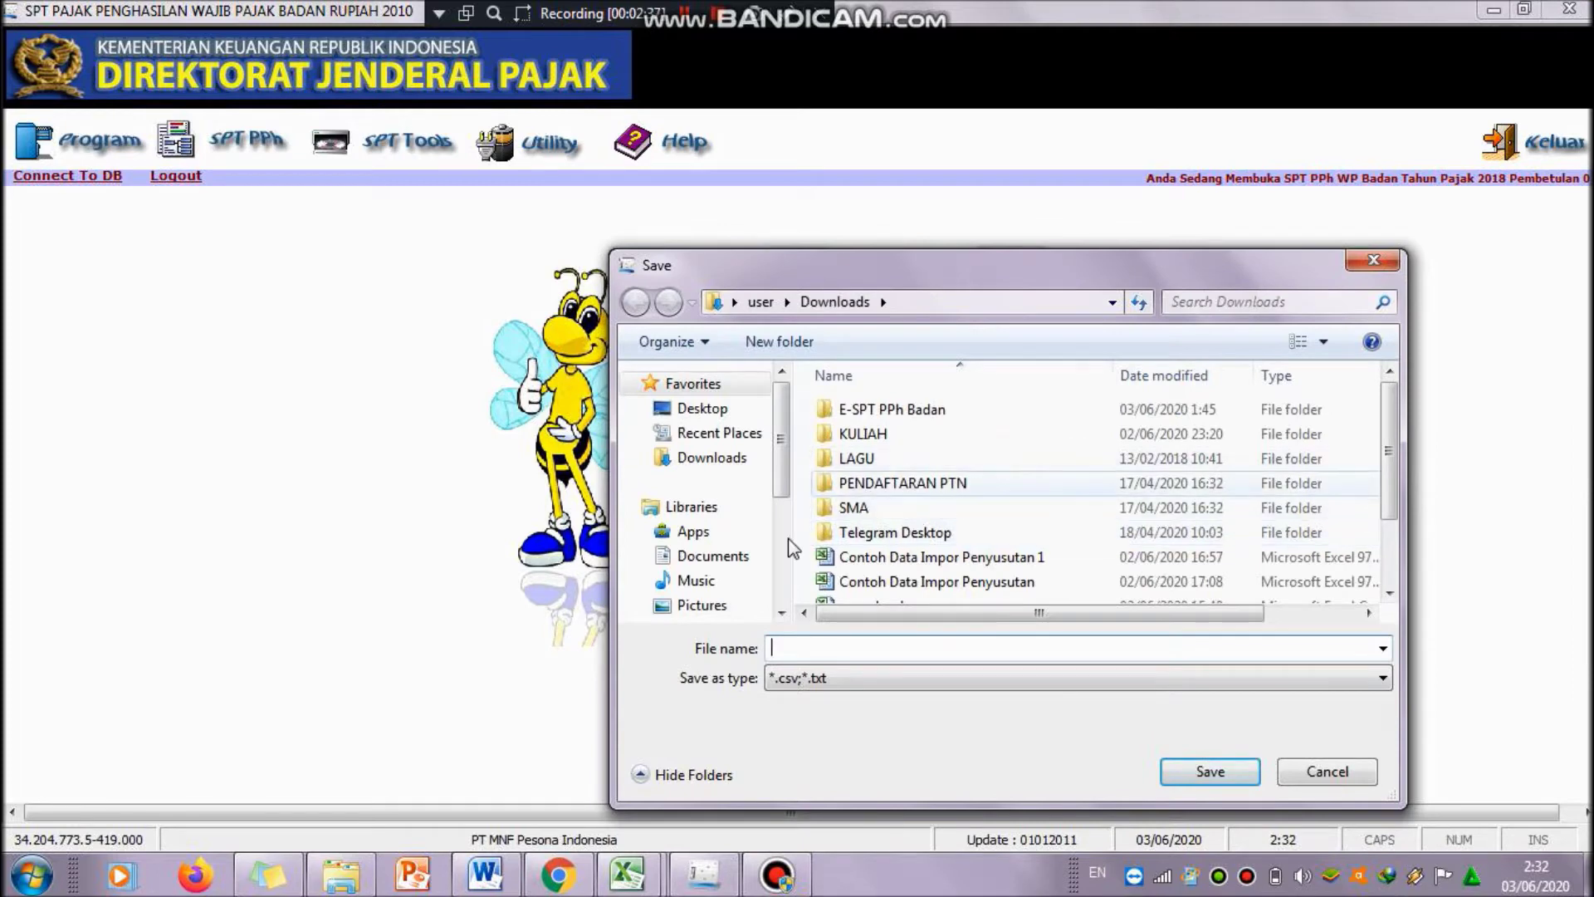
- Save the export in the Downloads folder as EXSPOR PENYUSUTAN and close the export window
left_click(751, 469)
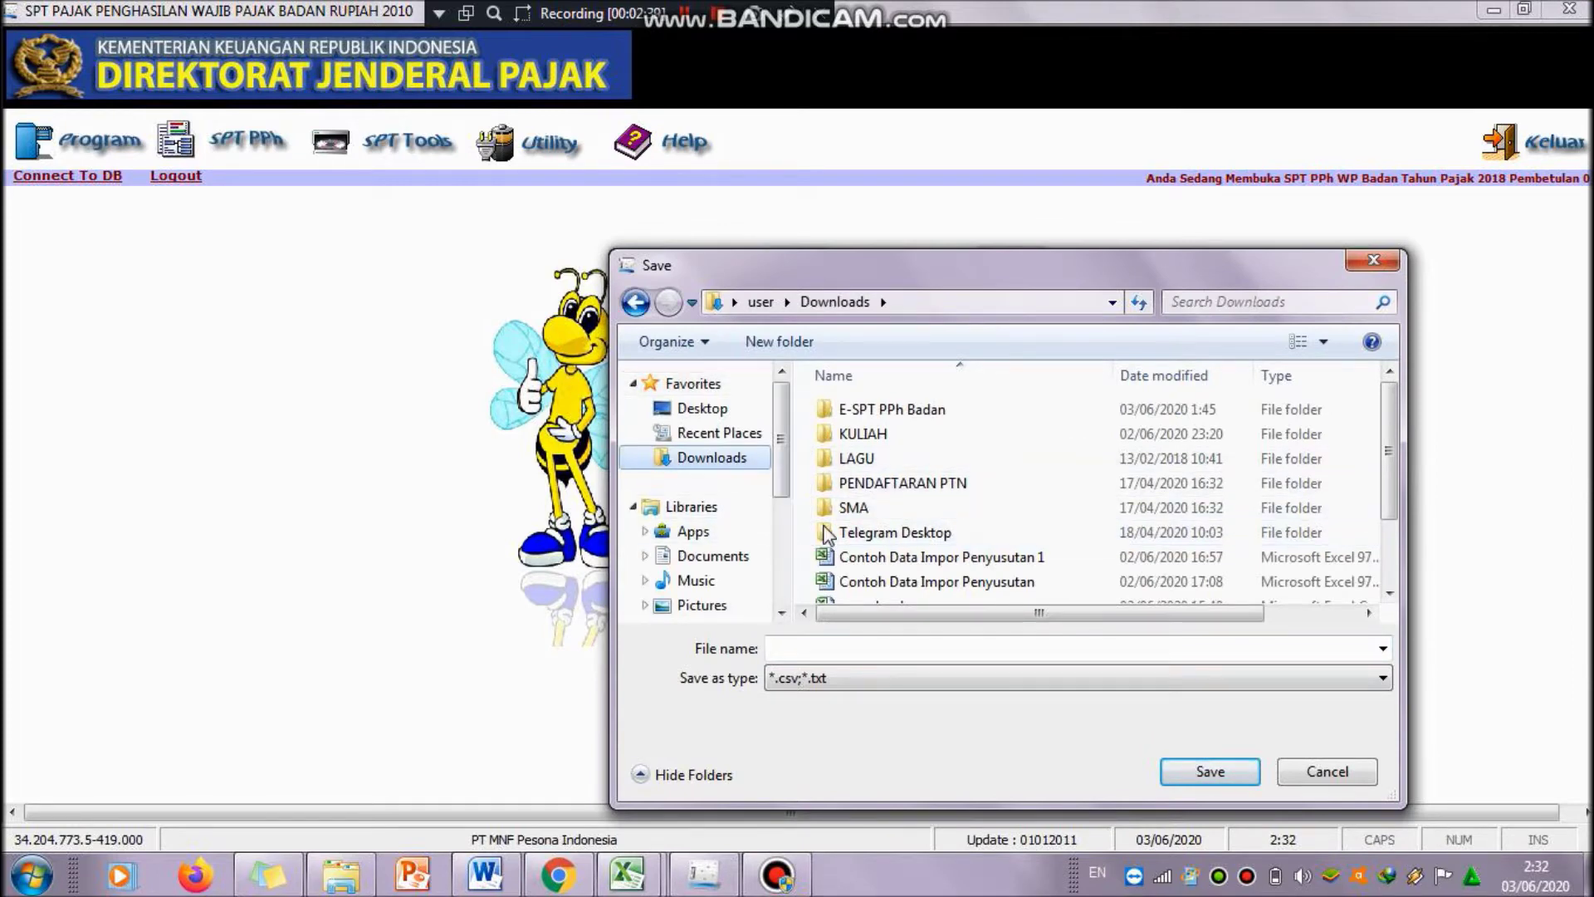
left_click(895, 643)
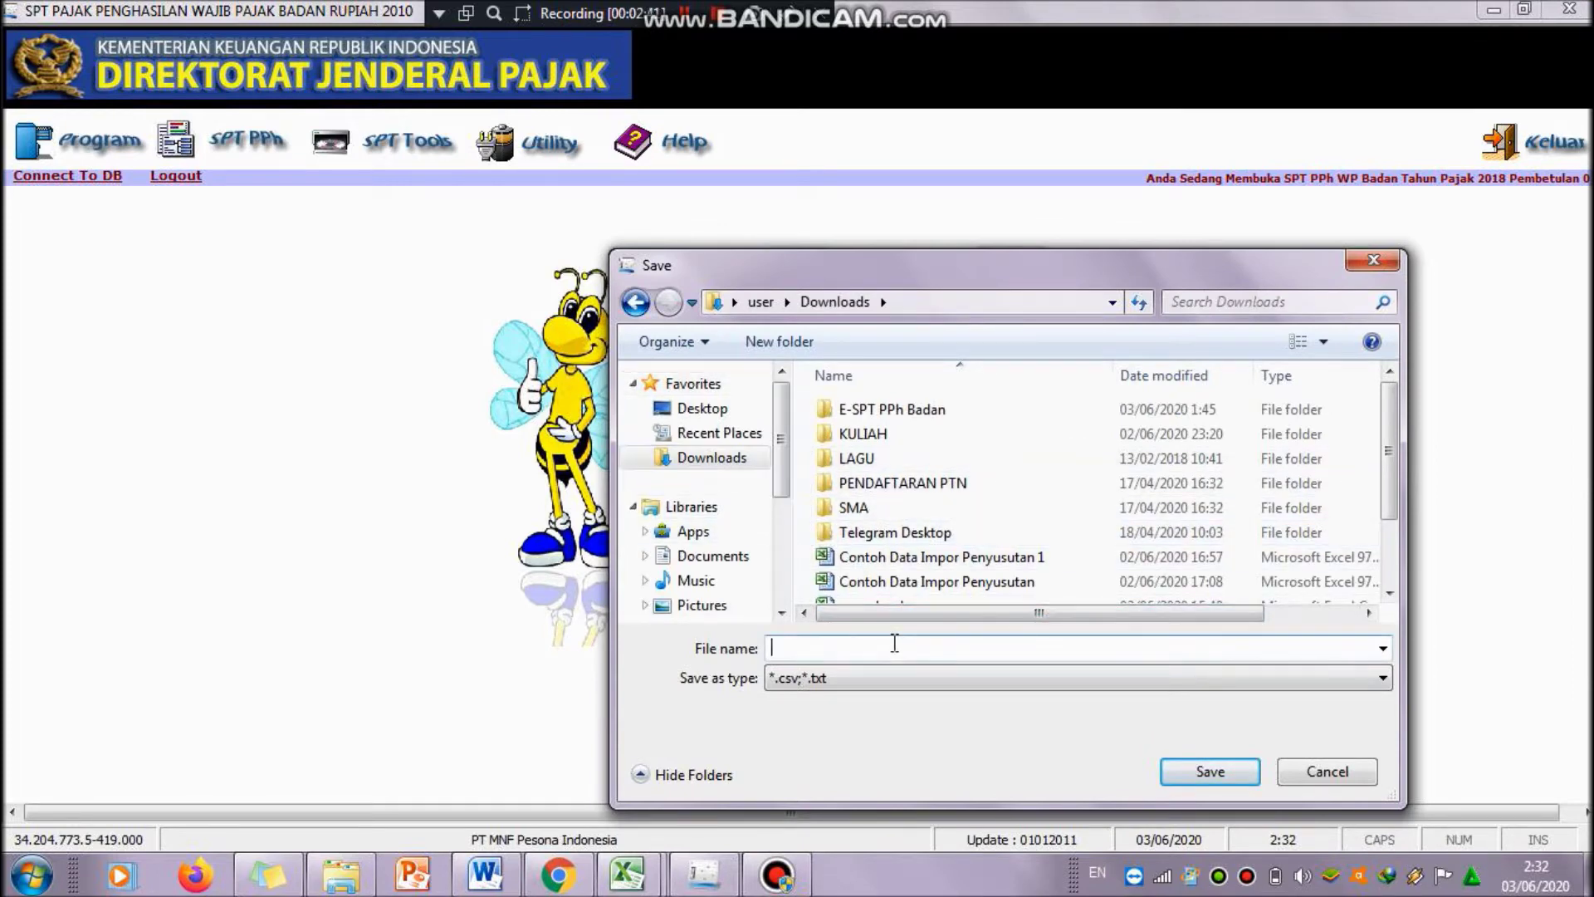
key("Caps_Lock")
type("EXSPOR PENYUSUTAN")
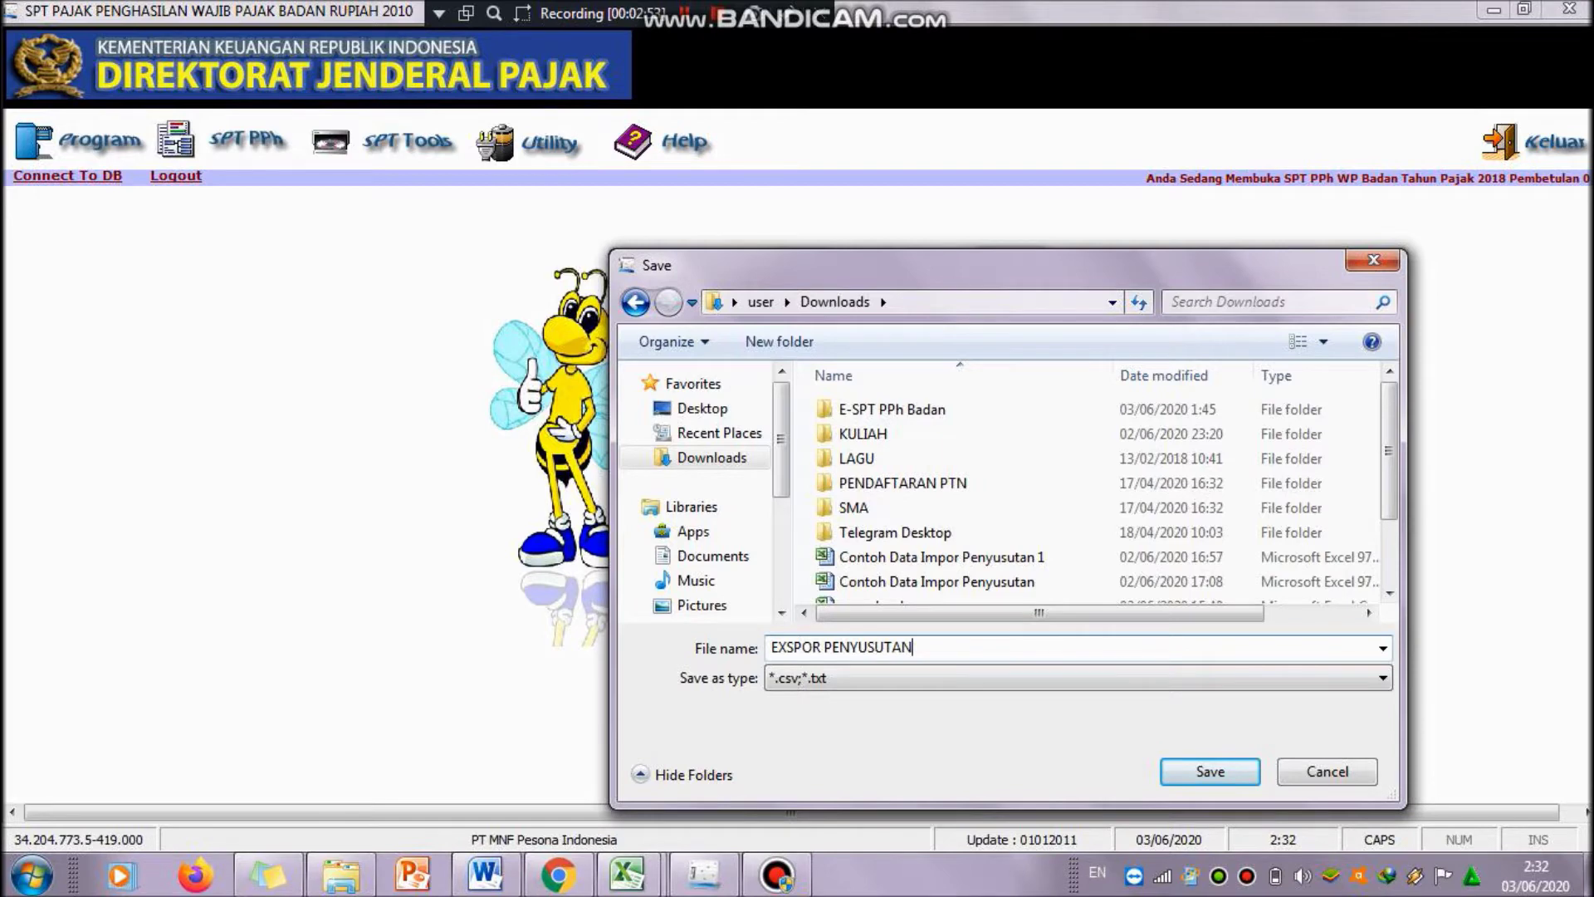
key("Return")
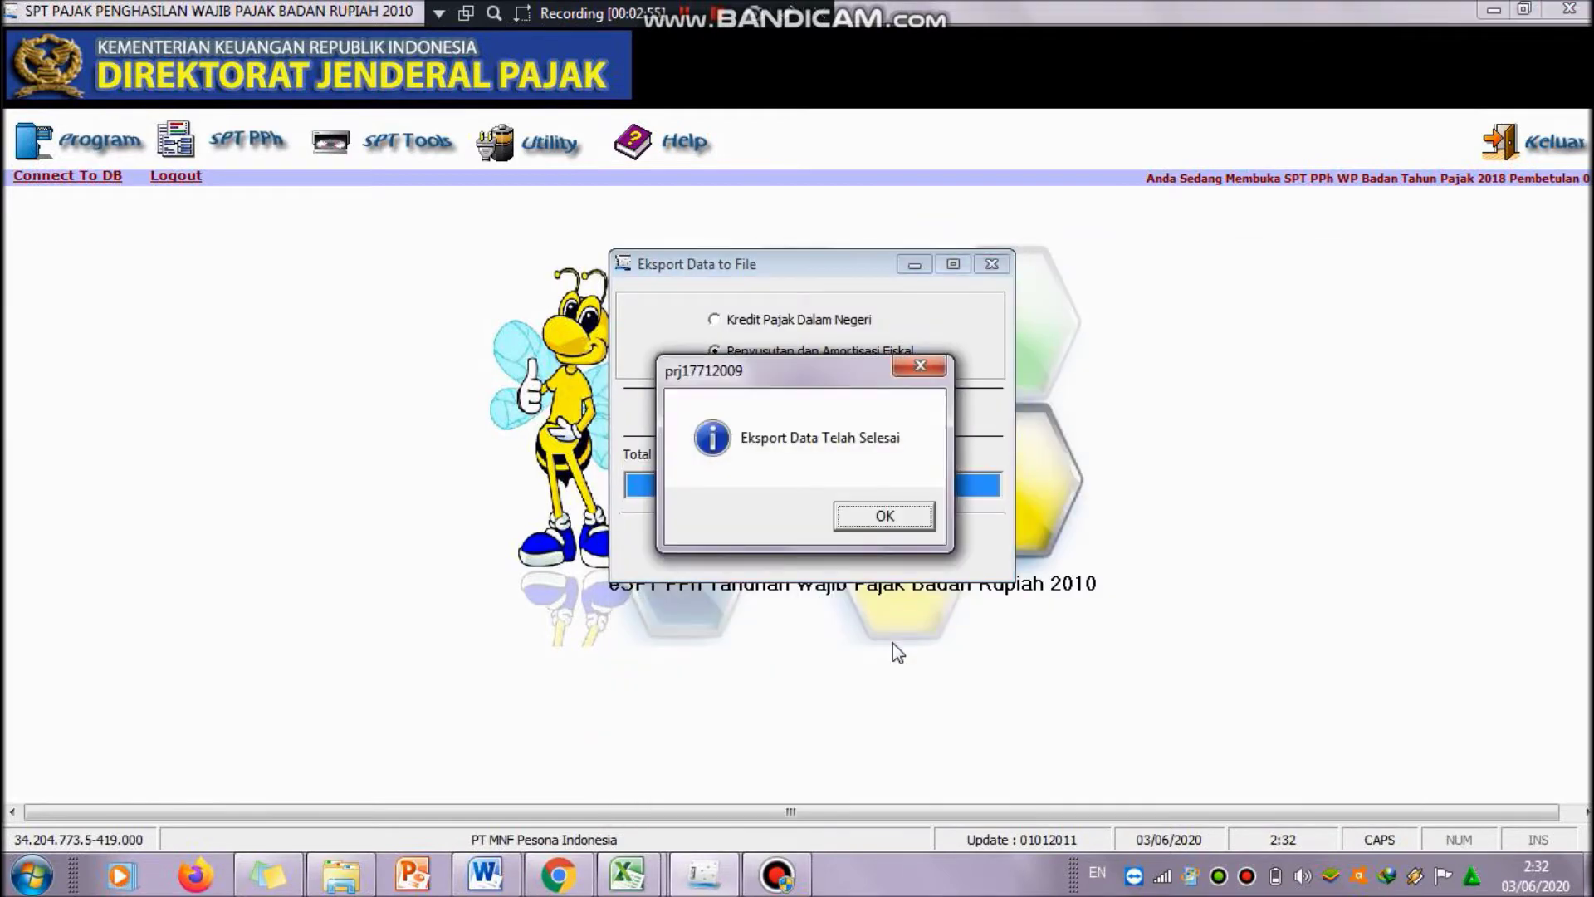
left_click(897, 538)
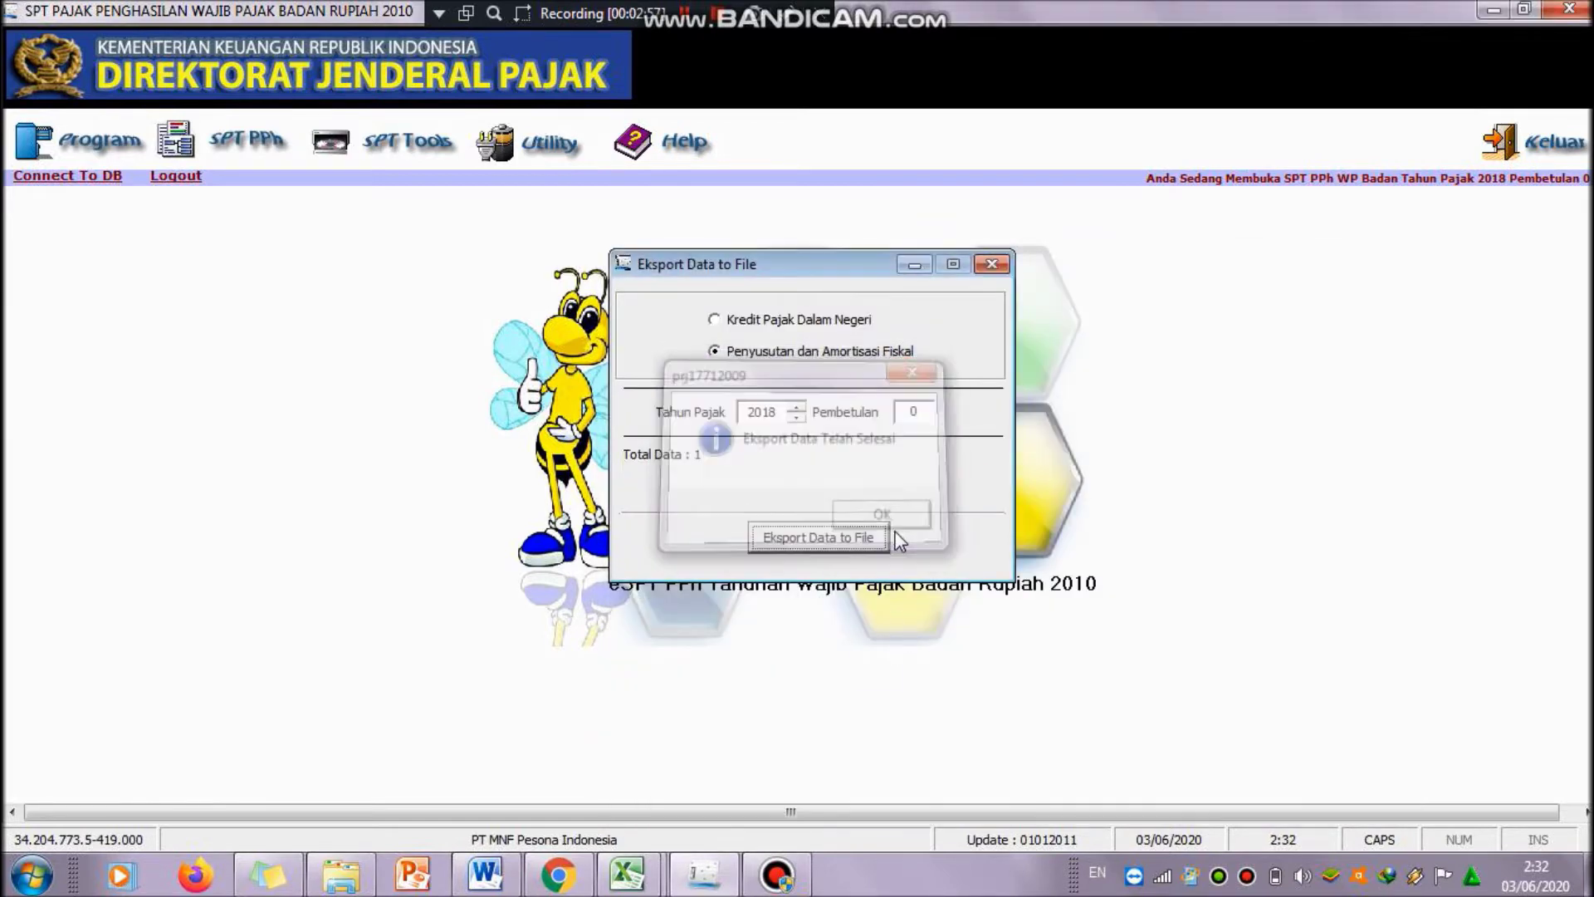
left_click(992, 264)
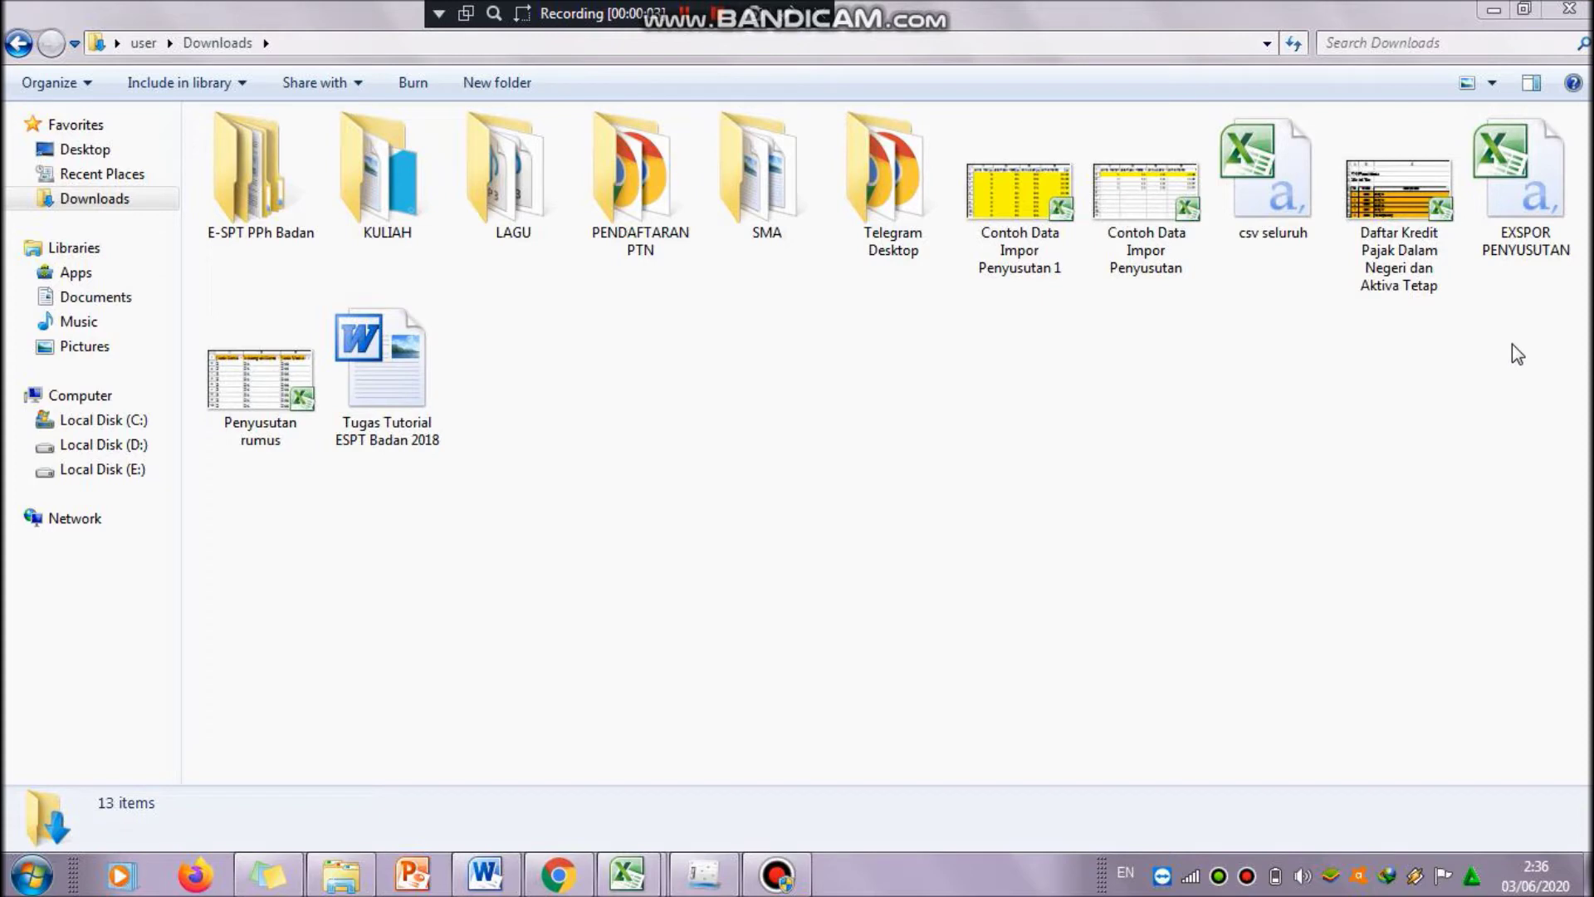
- Open the exported EXSPOR PENYUSUTAN CSV file from the Downloads folder
double_click(1521, 250)
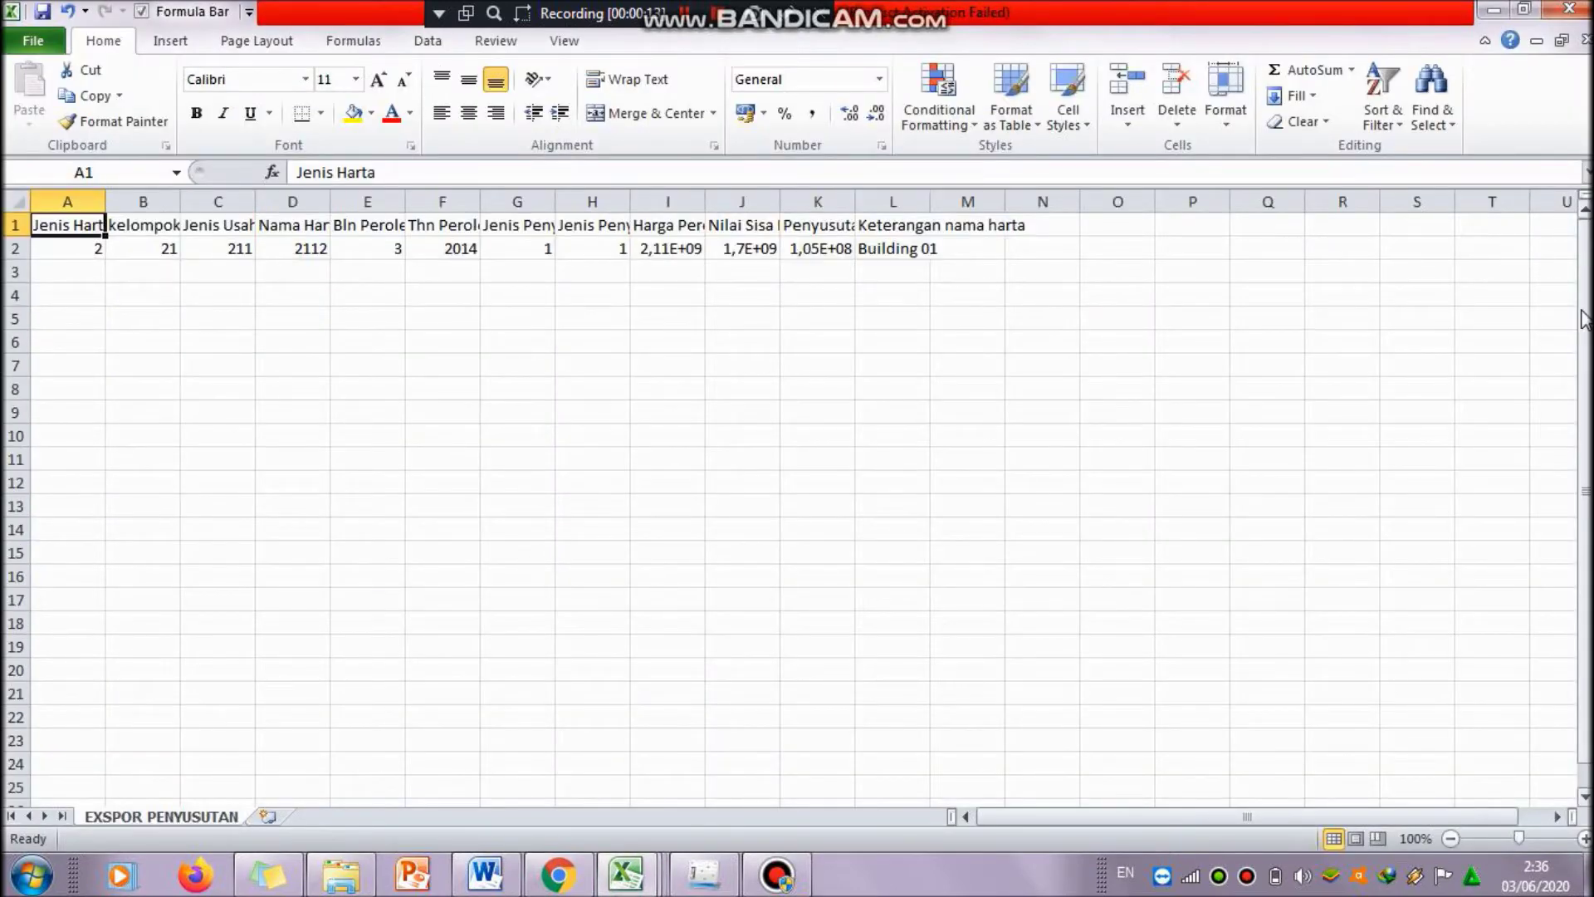
left_click_drag(1582, 312, 1582, 314)
left_click_drag(1586, 375, 1586, 397)
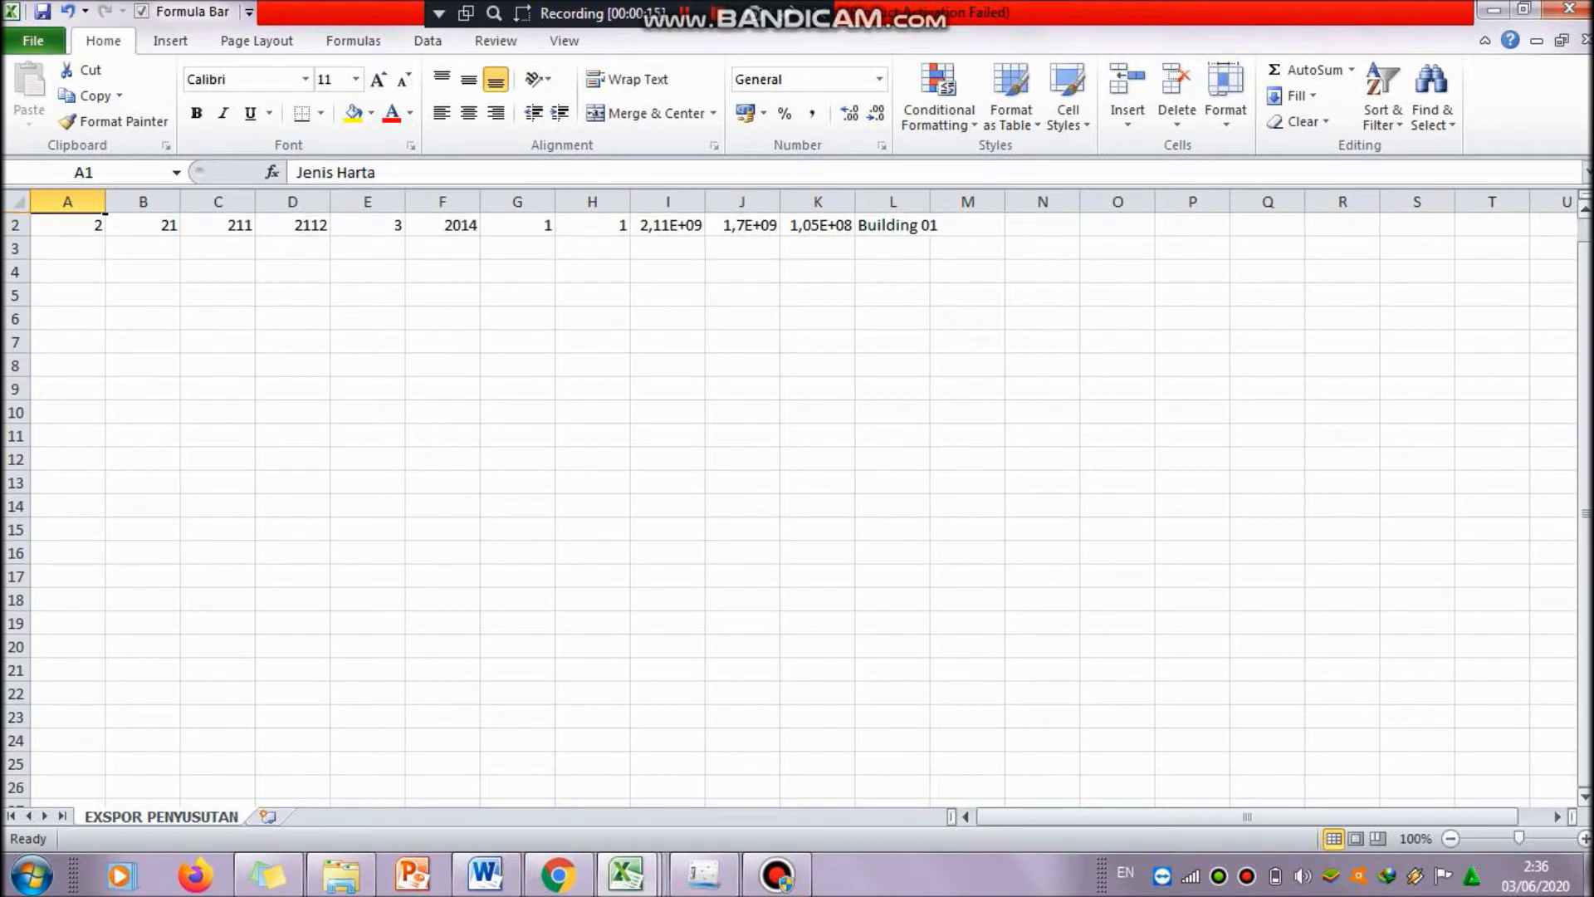
left_click_drag(1584, 473, 1582, 455)
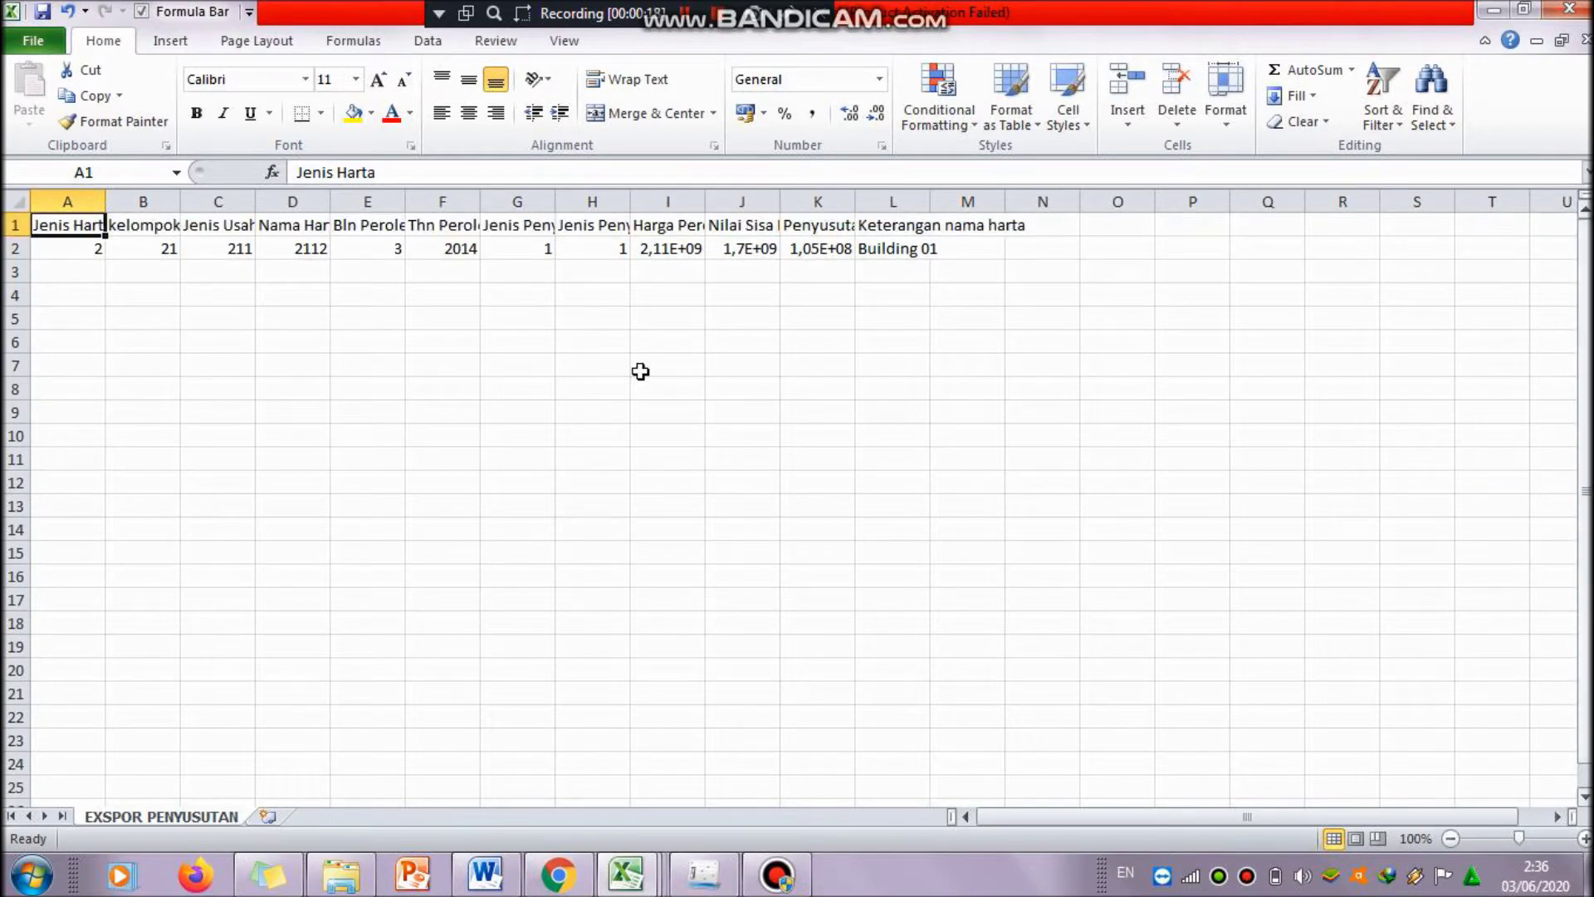
- Save the file as an Excel Workbook named EXSPOR PENYUSUTAN in Downloads and fit columns K and J to their contents
left_click(35, 48)
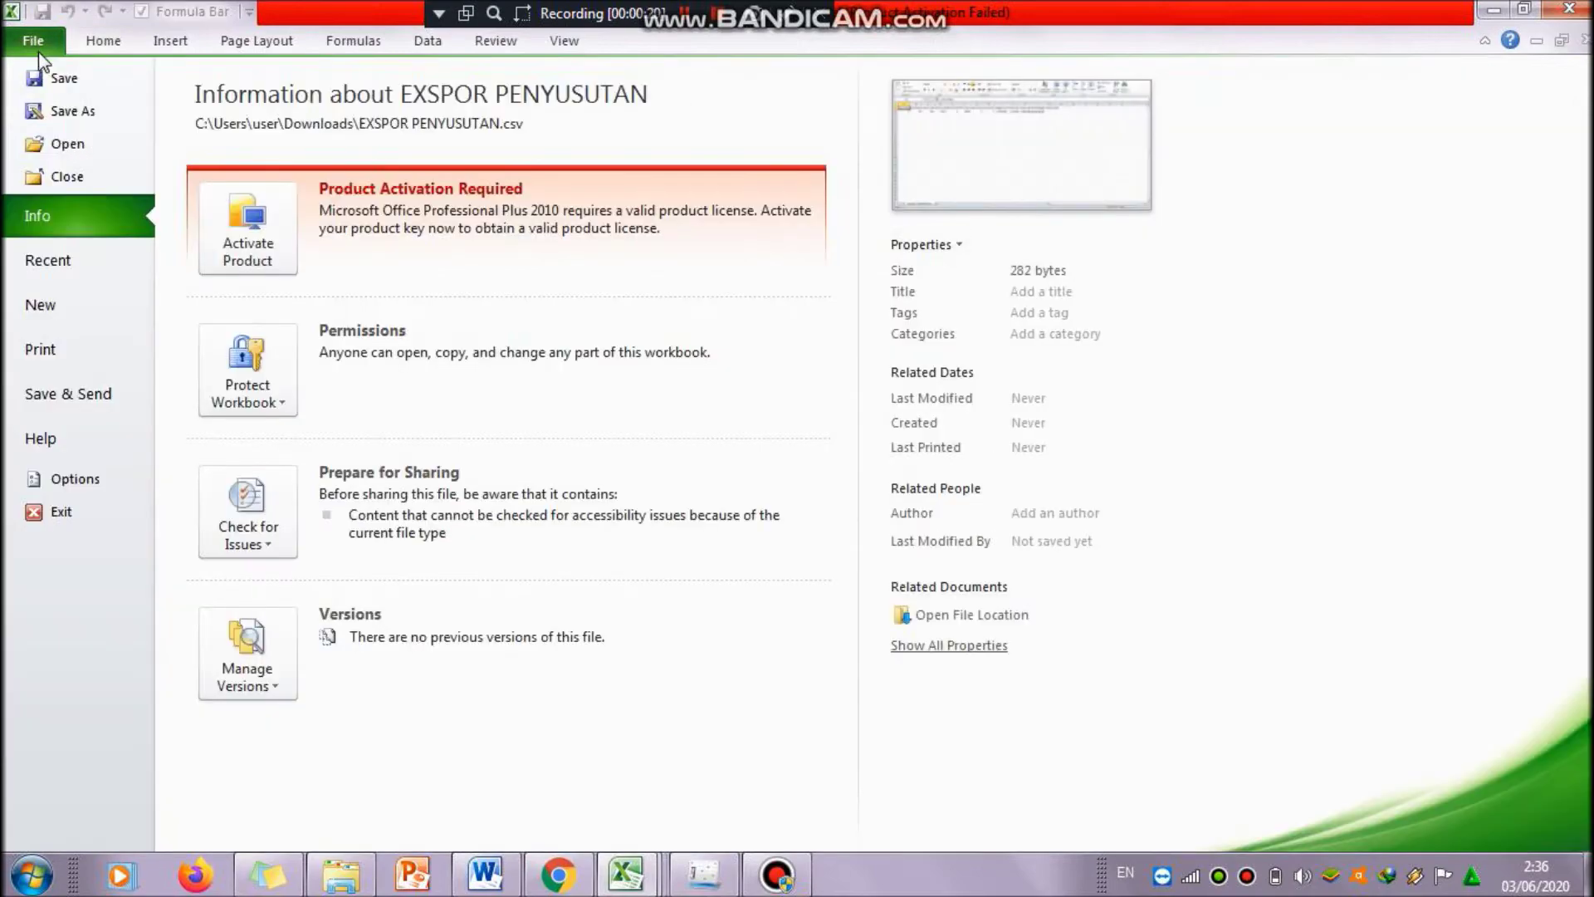
left_click(65, 112)
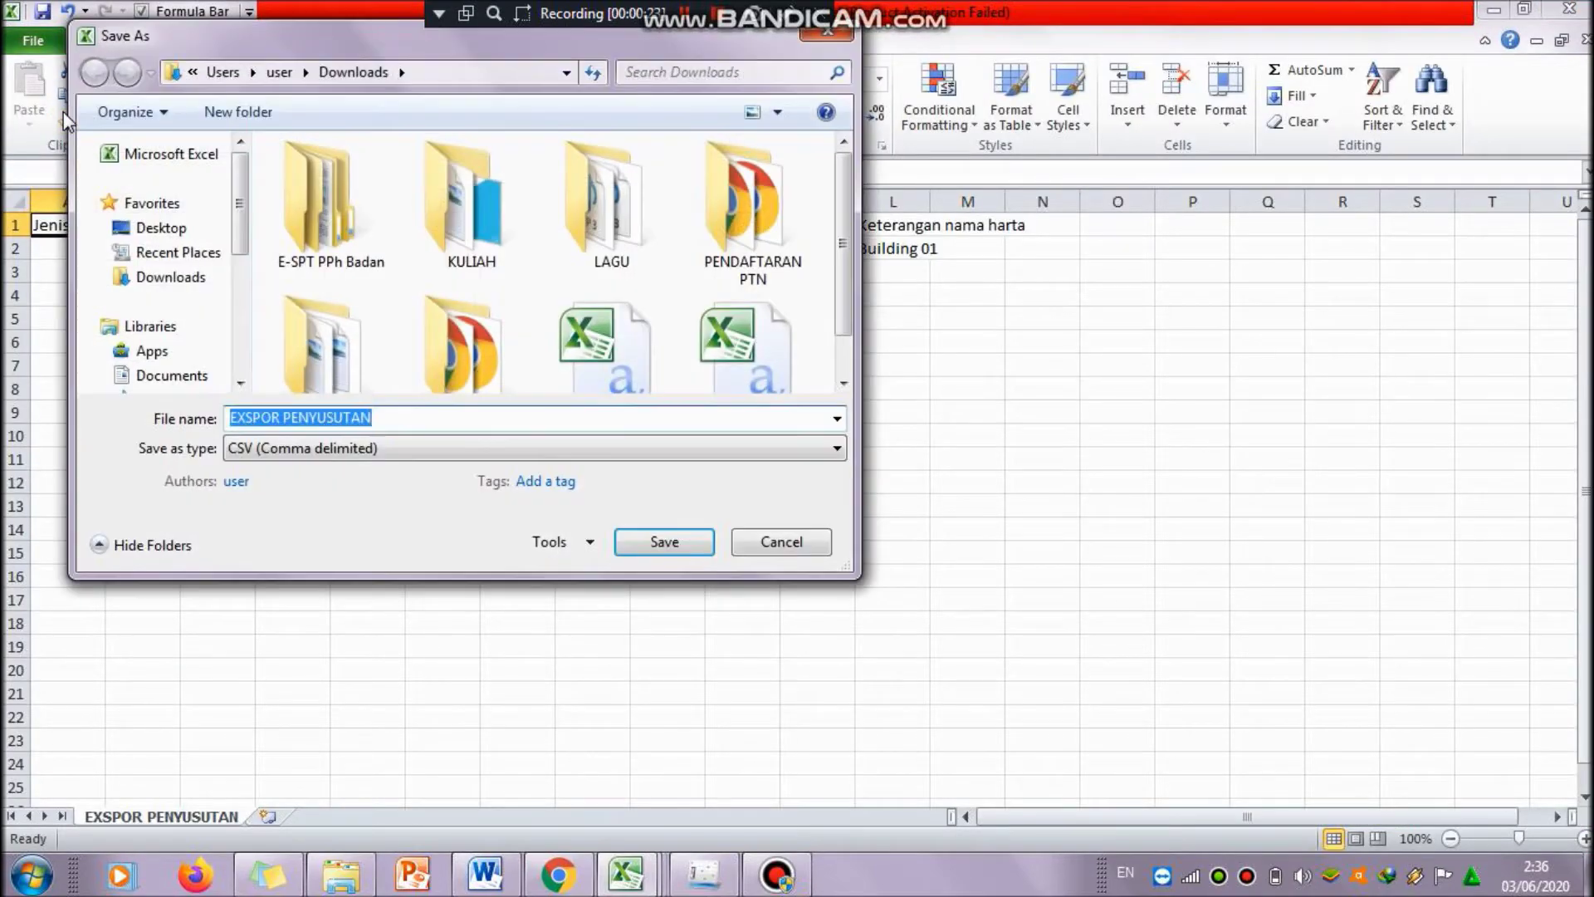
left_click(380, 448)
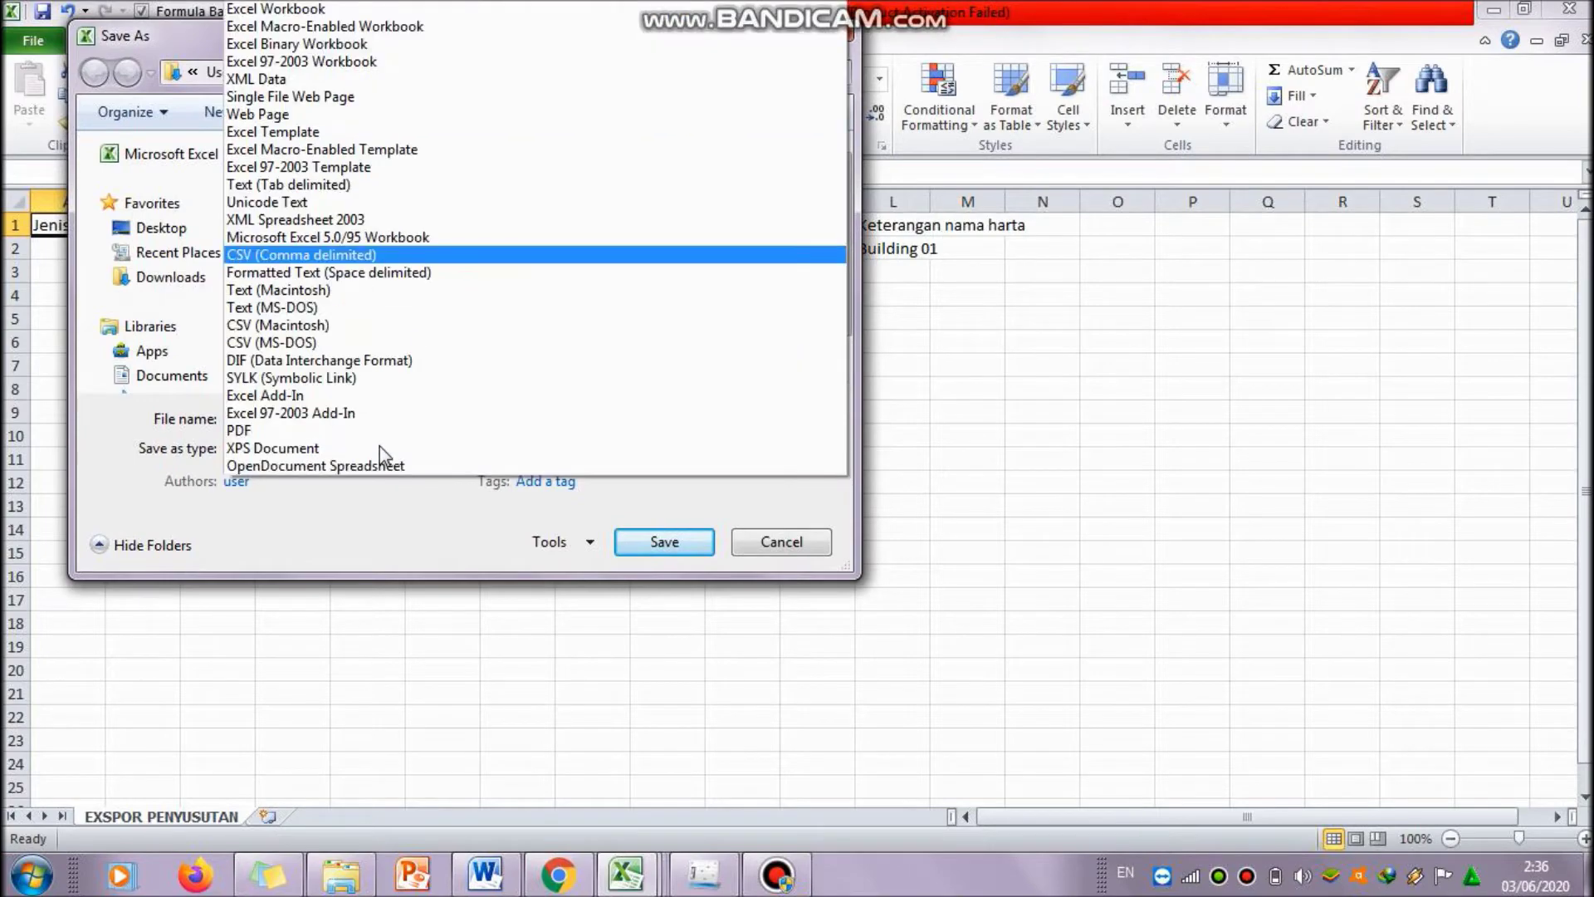
left_click(452, 9)
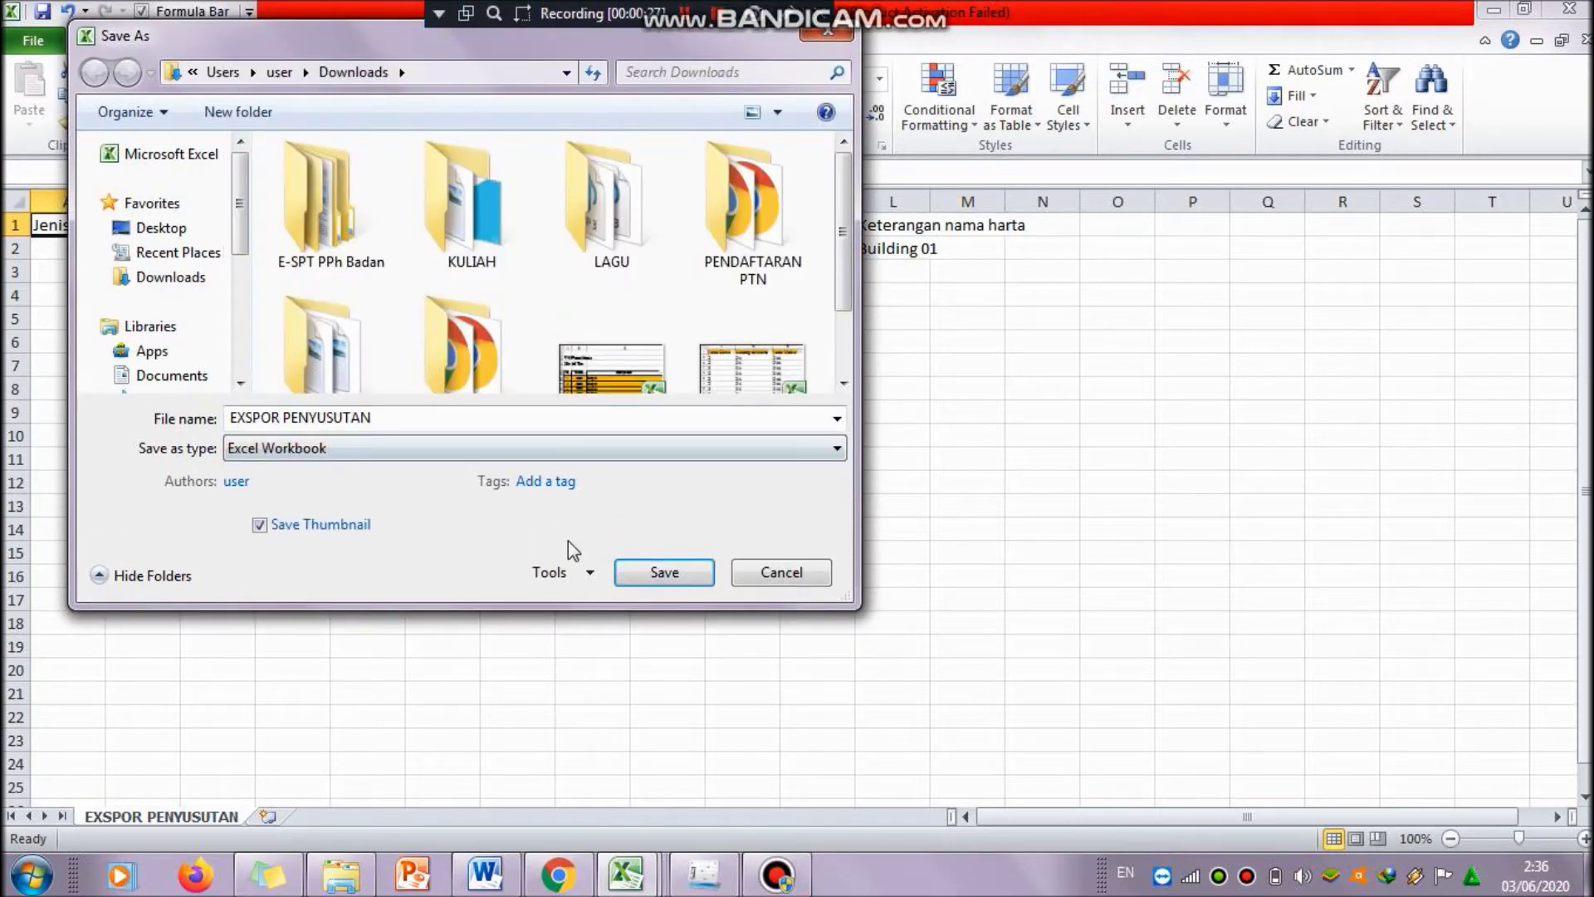
left_click(643, 575)
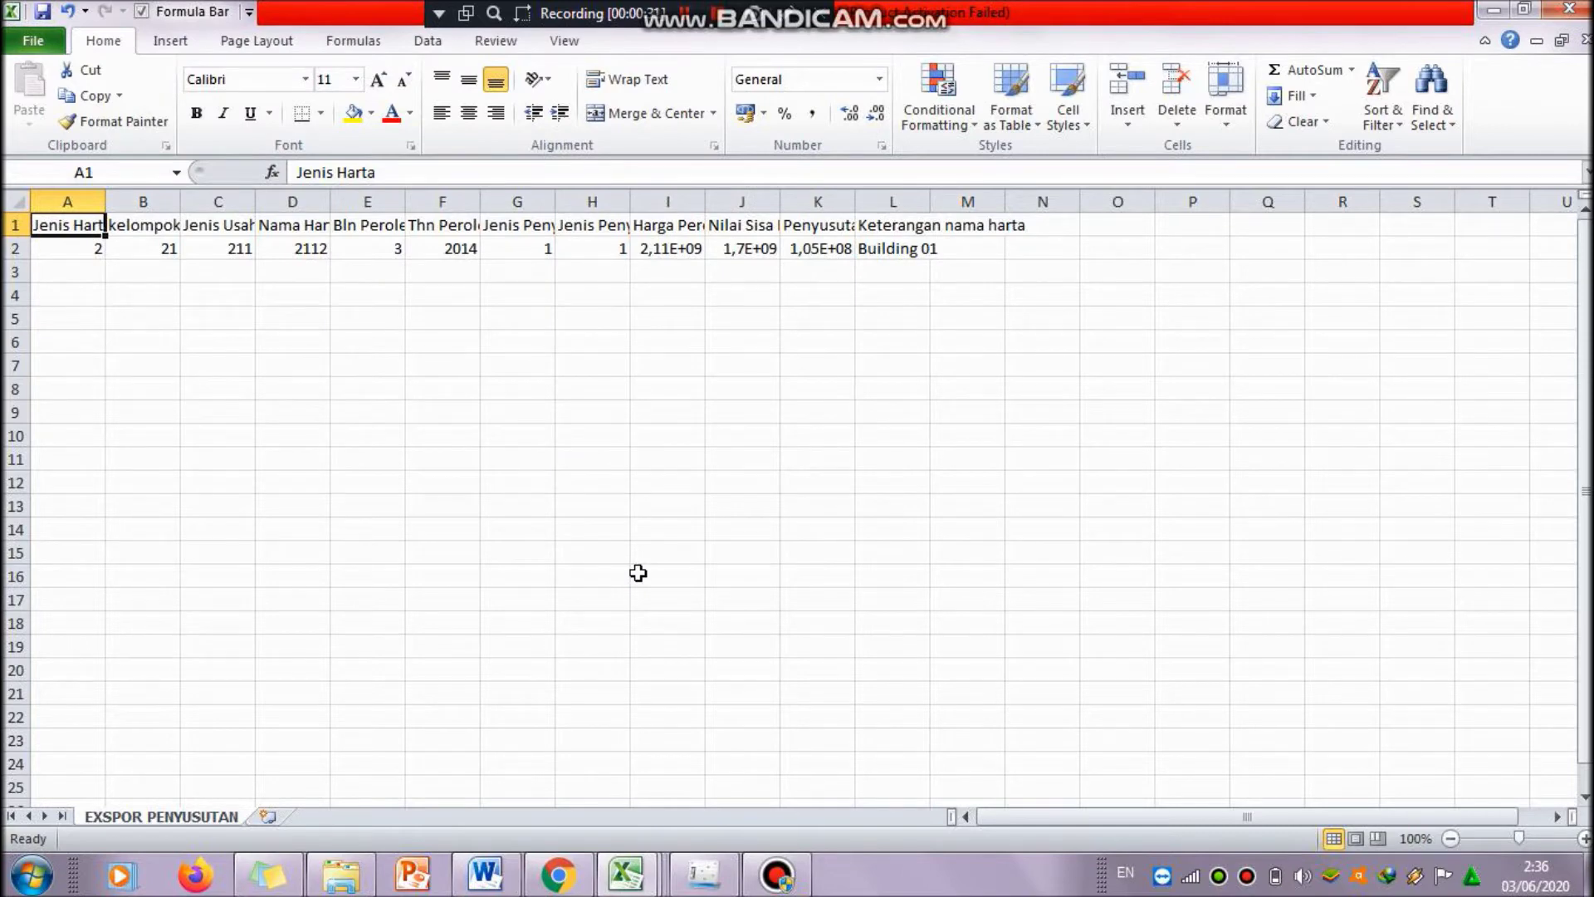
double_click(855, 213)
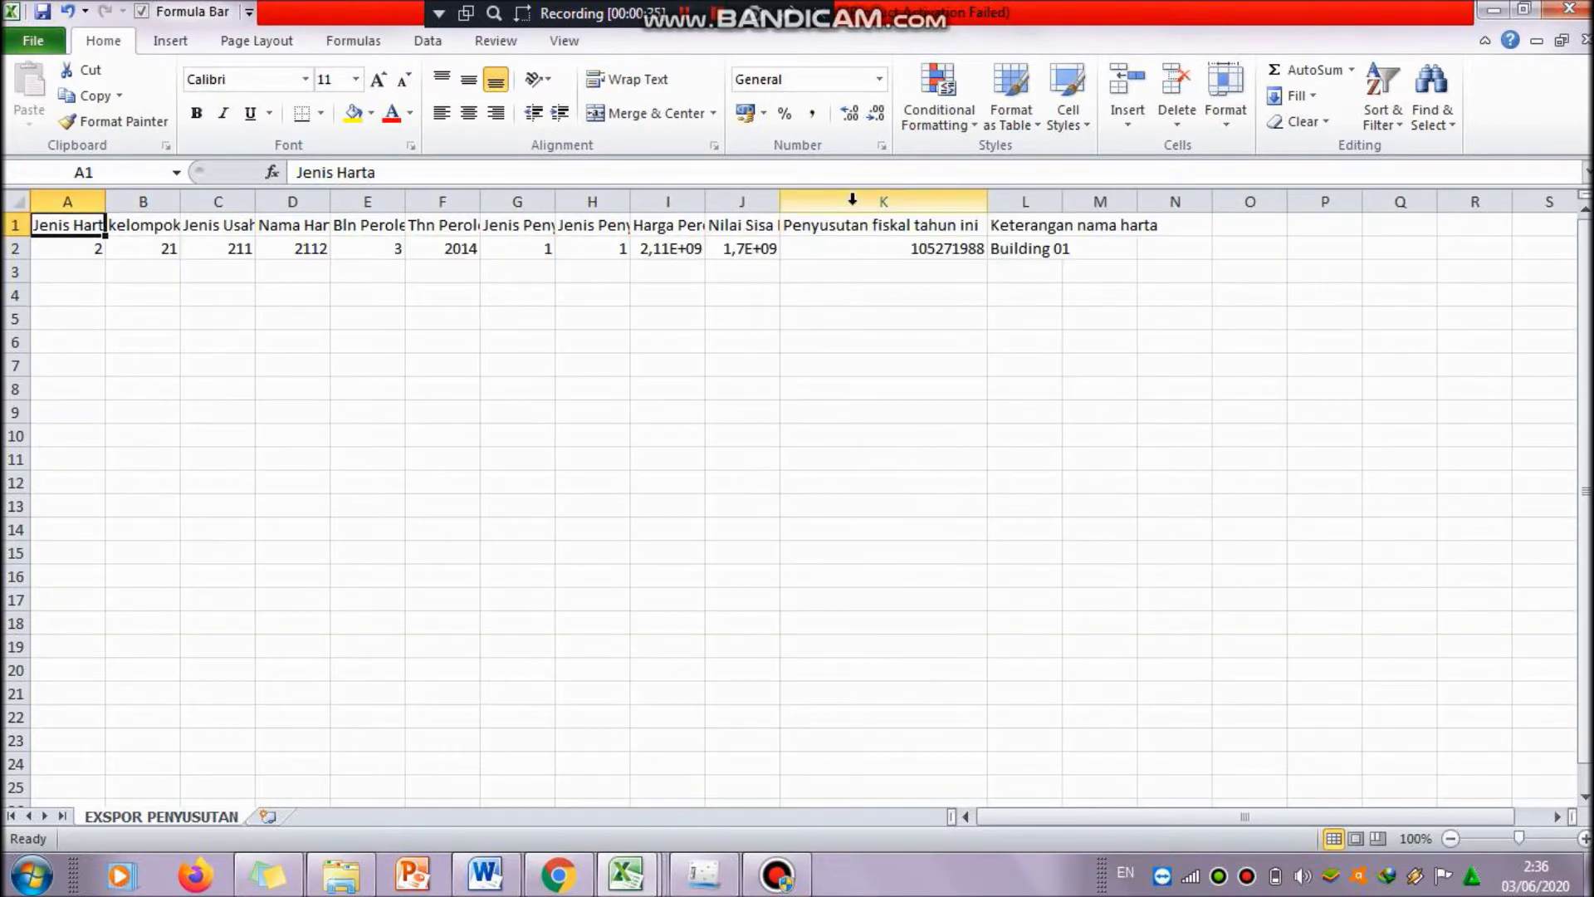
double_click(781, 207)
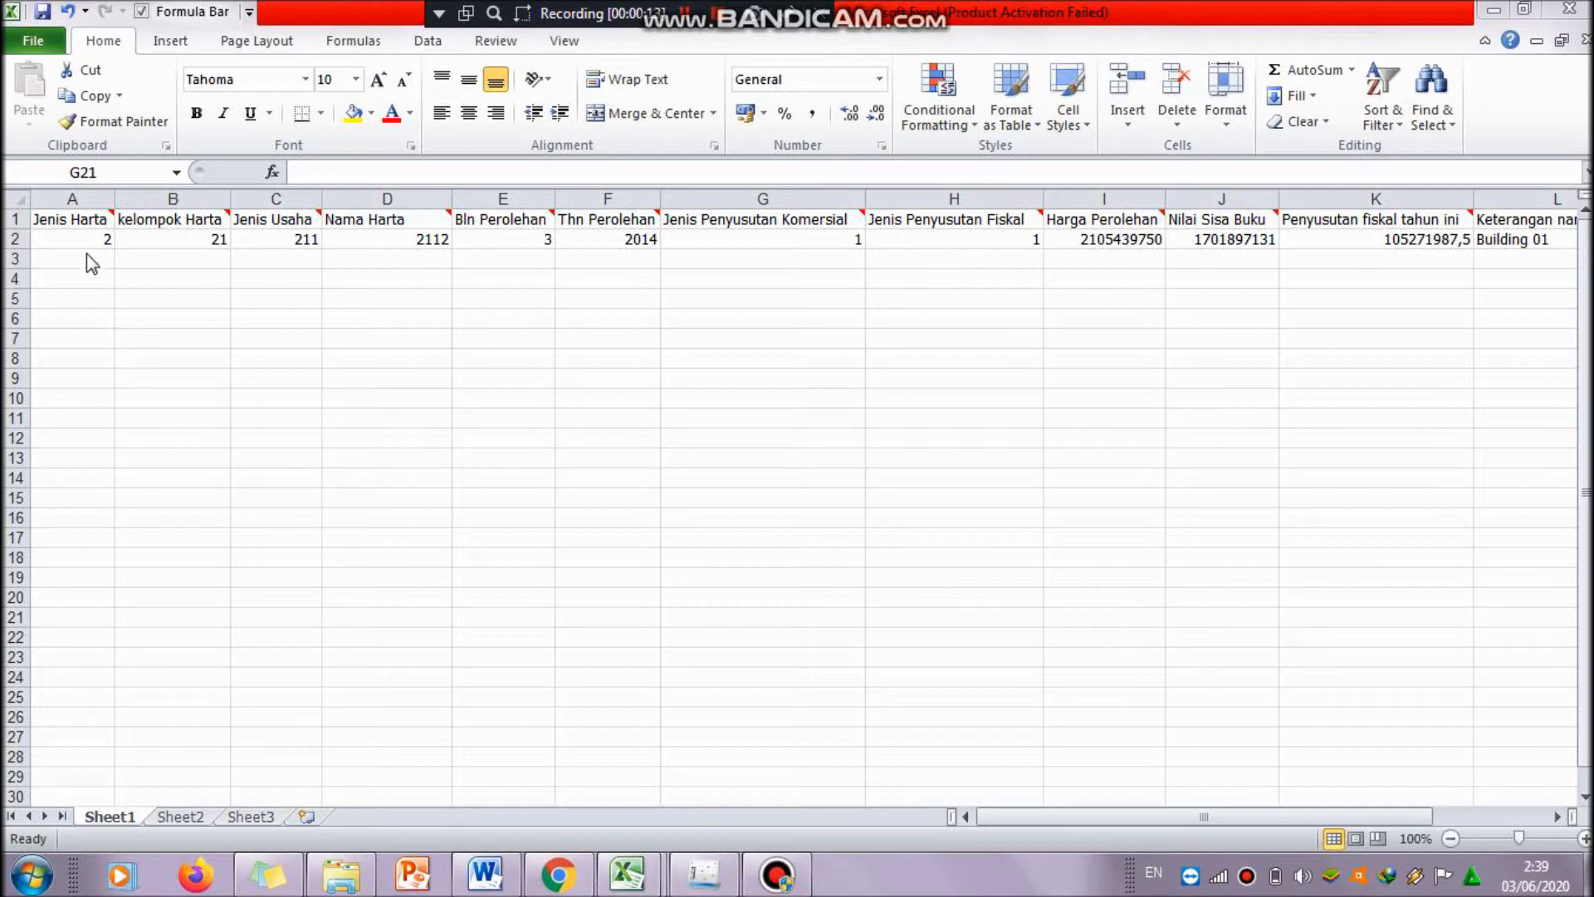
- Read the header comments explaining the codes for Jenis Harta, kelompok Harta and Jenis Usaha
left_click(193, 297)
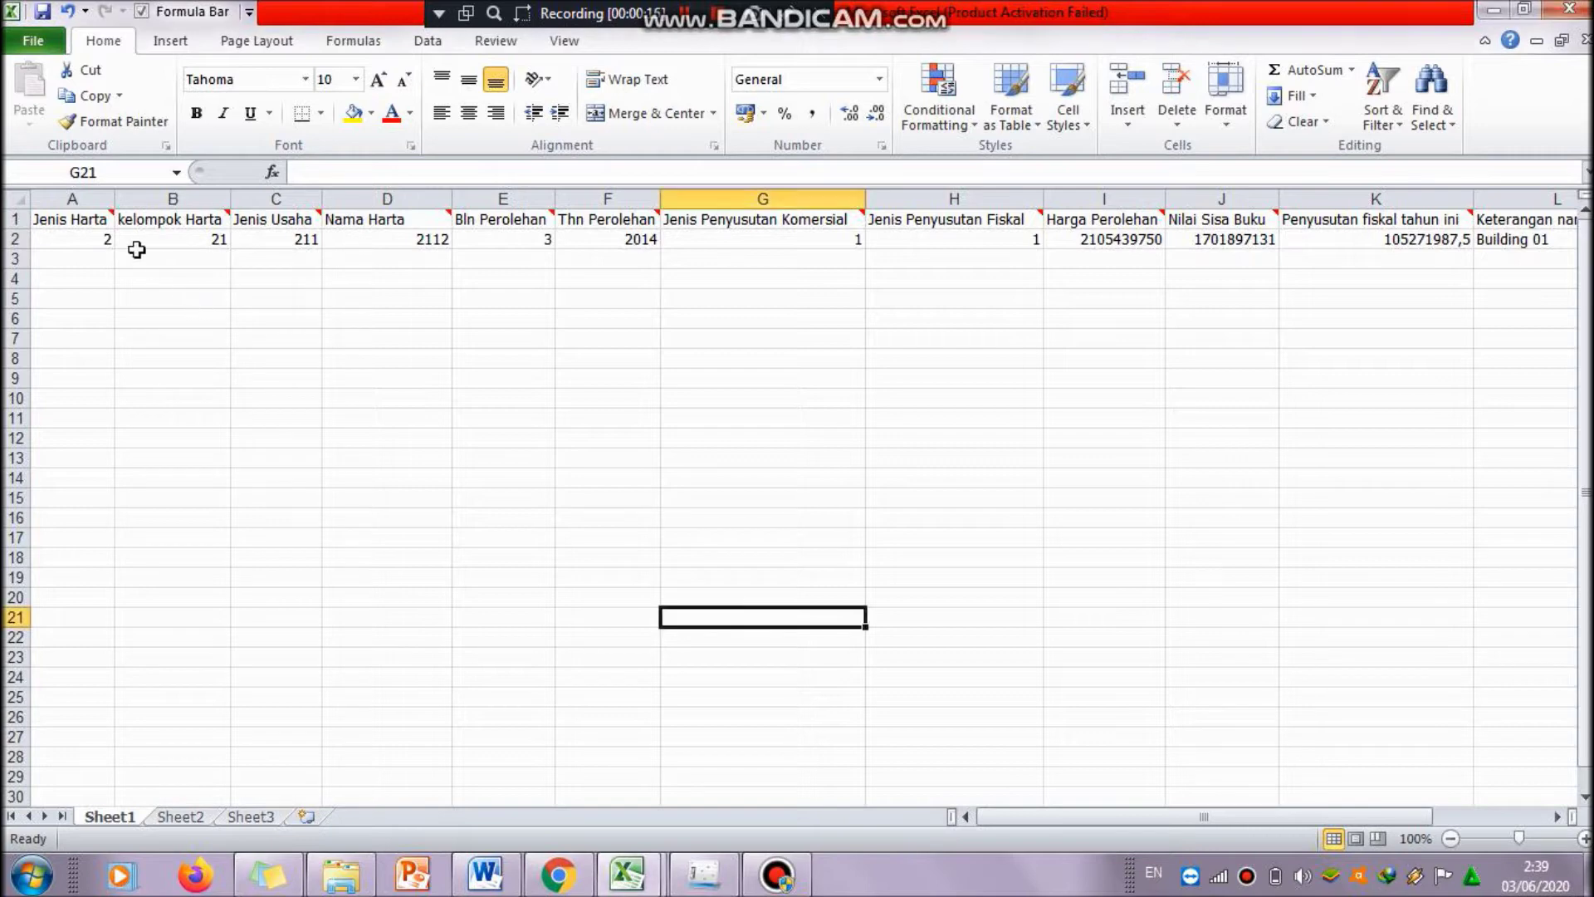
mouse_move(77, 219)
mouse_move(164, 226)
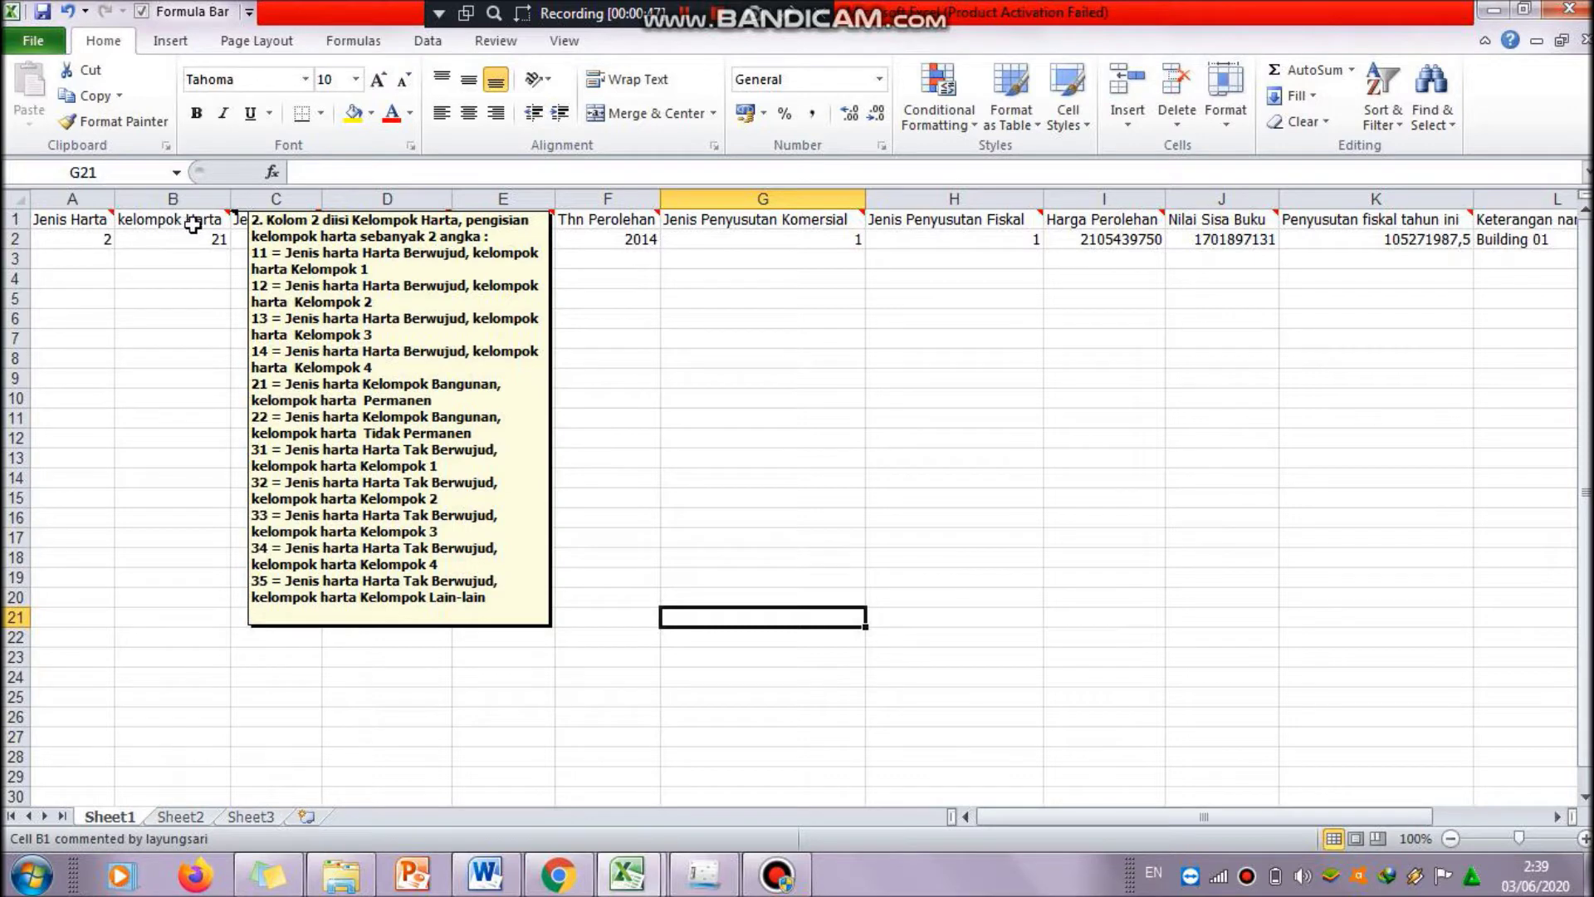
mouse_move(275, 221)
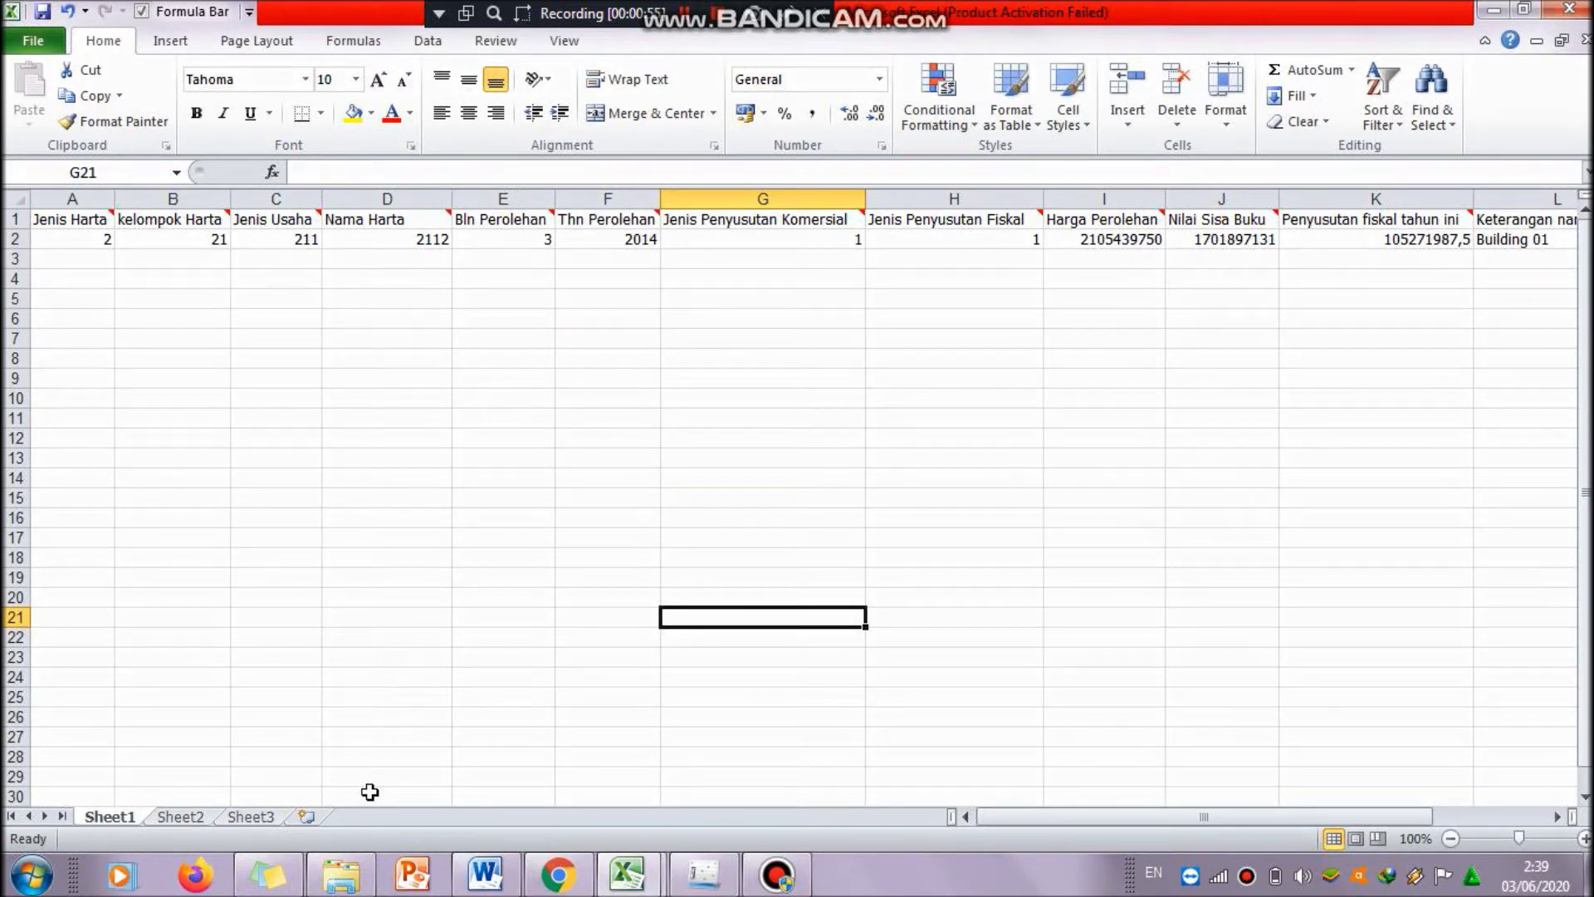
- Switch to the Data Impor Penyusutan 2 workbook and review the Aktiva asset list, including the yellow IMB Saung belakang row
left_click(624, 877)
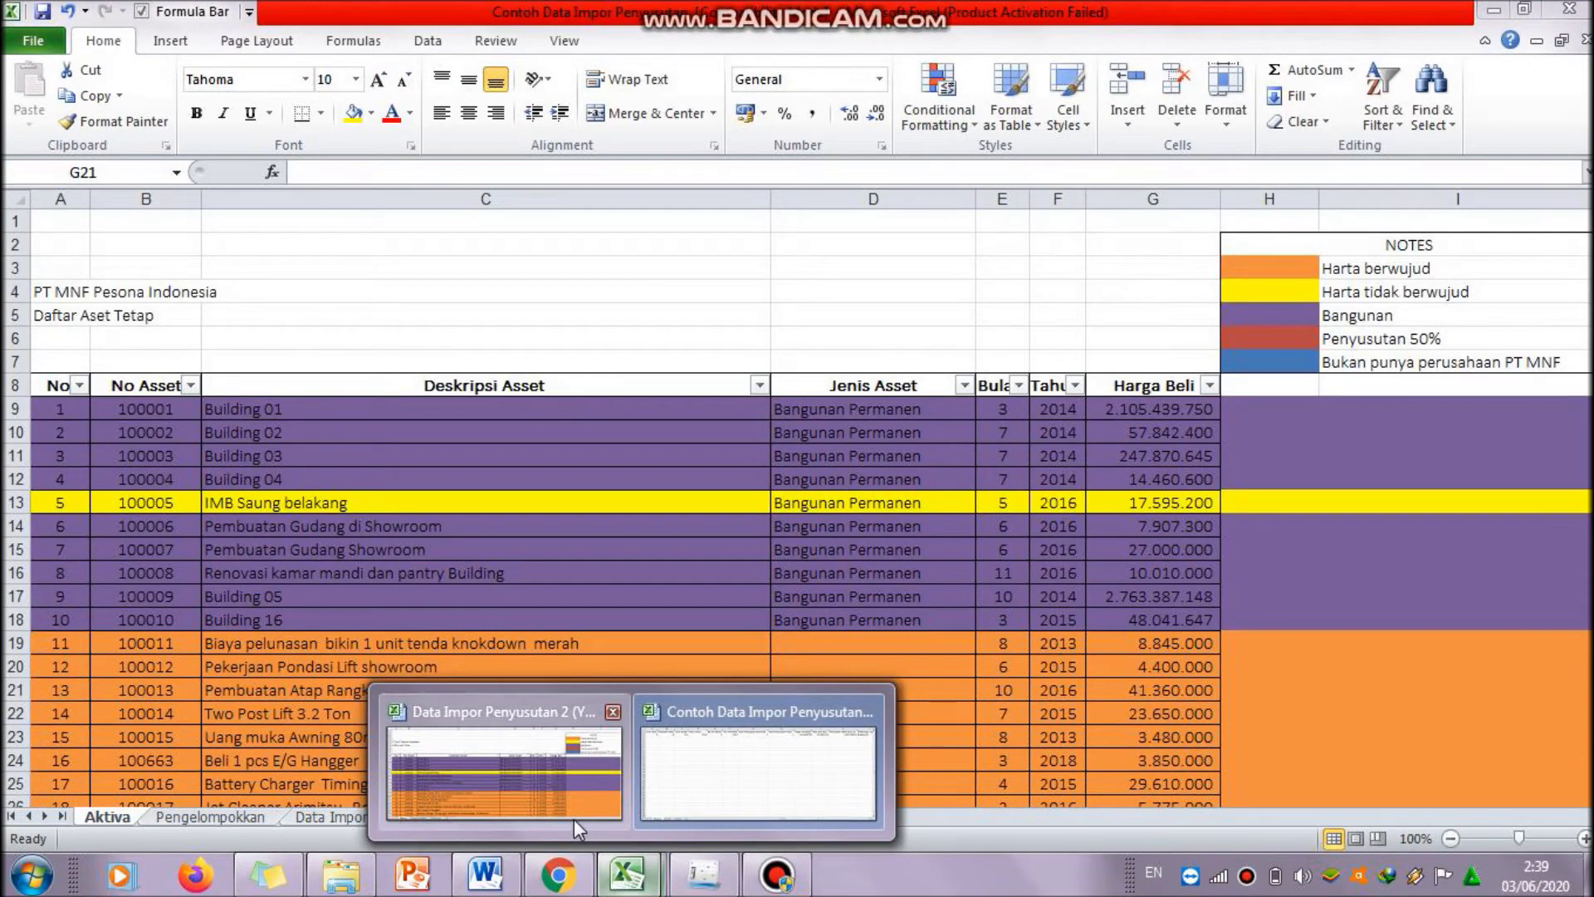
left_click(574, 819)
left_click_drag(1584, 249, 1586, 749)
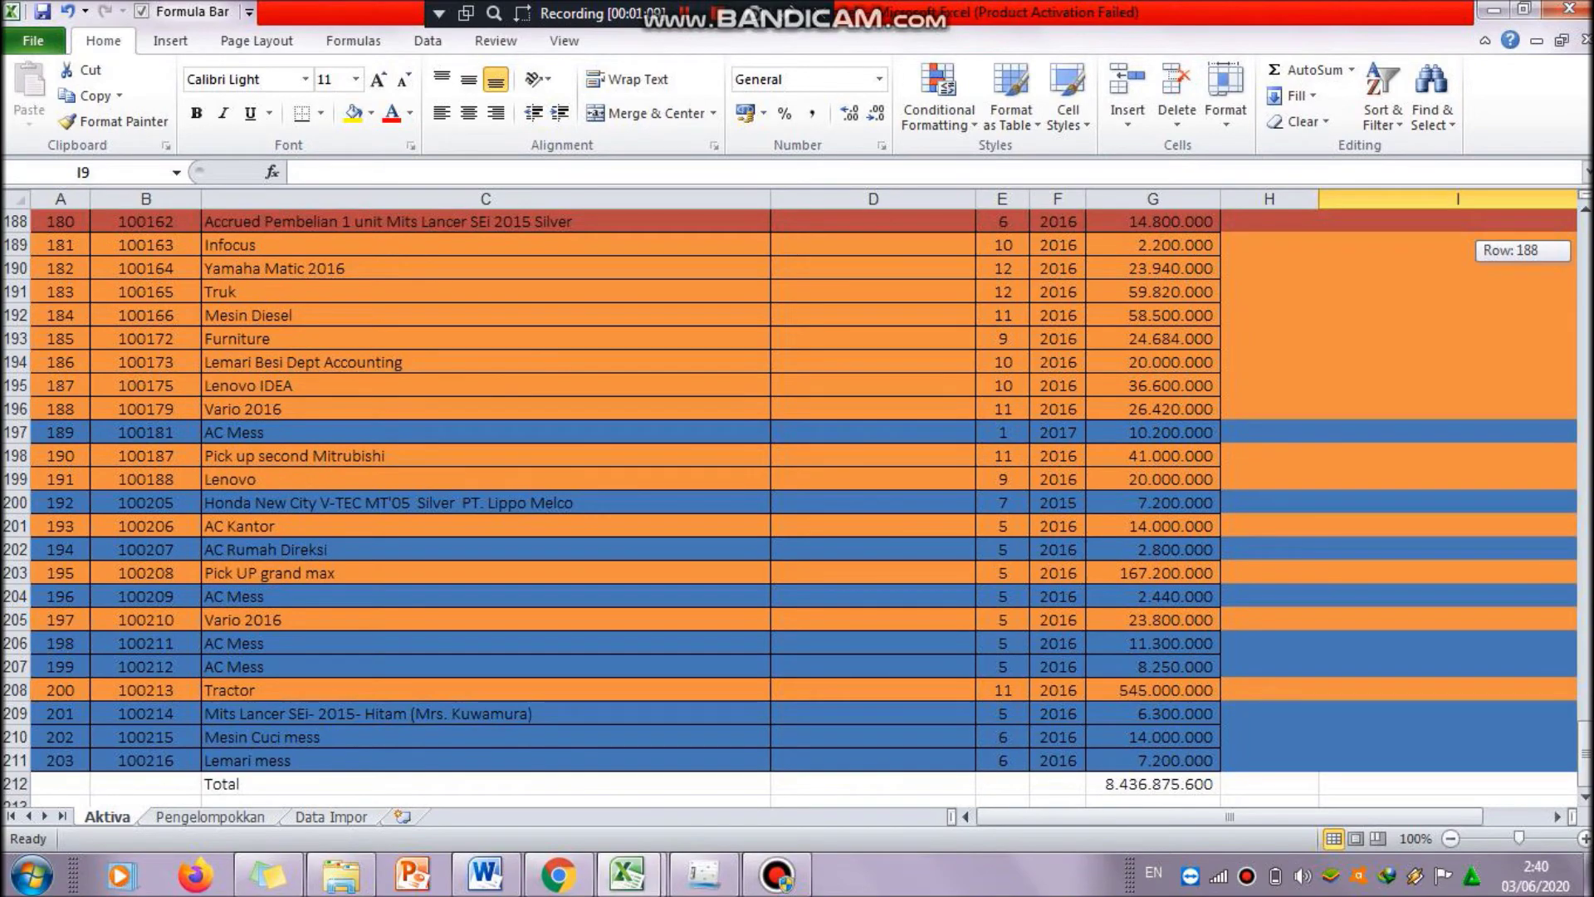
left_click_drag(1585, 749, 1587, 264)
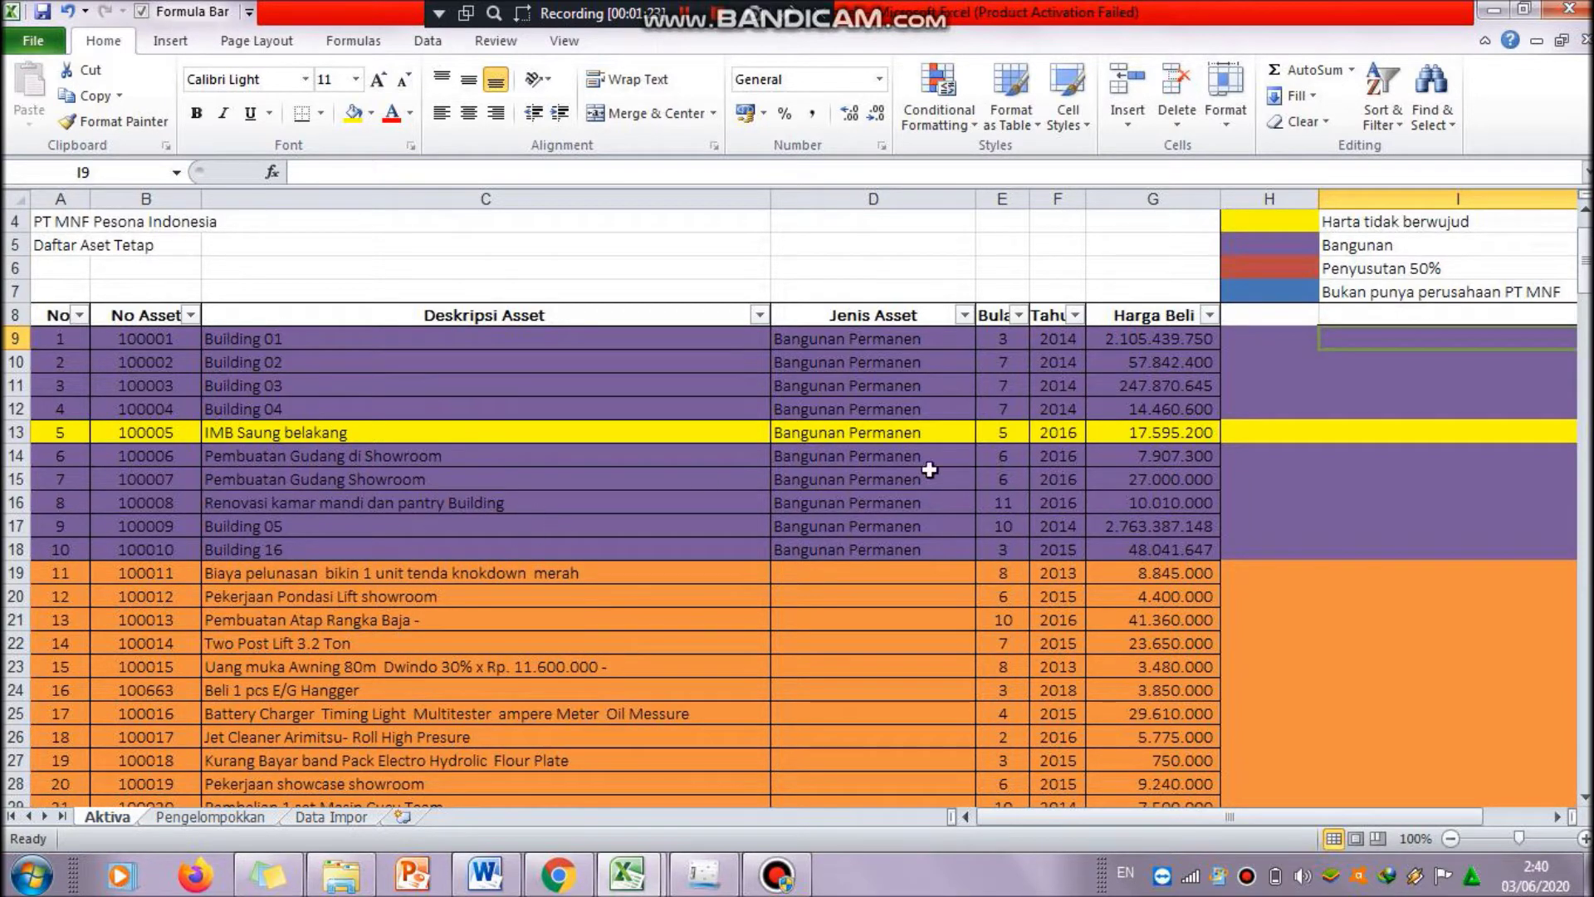
left_click(463, 435)
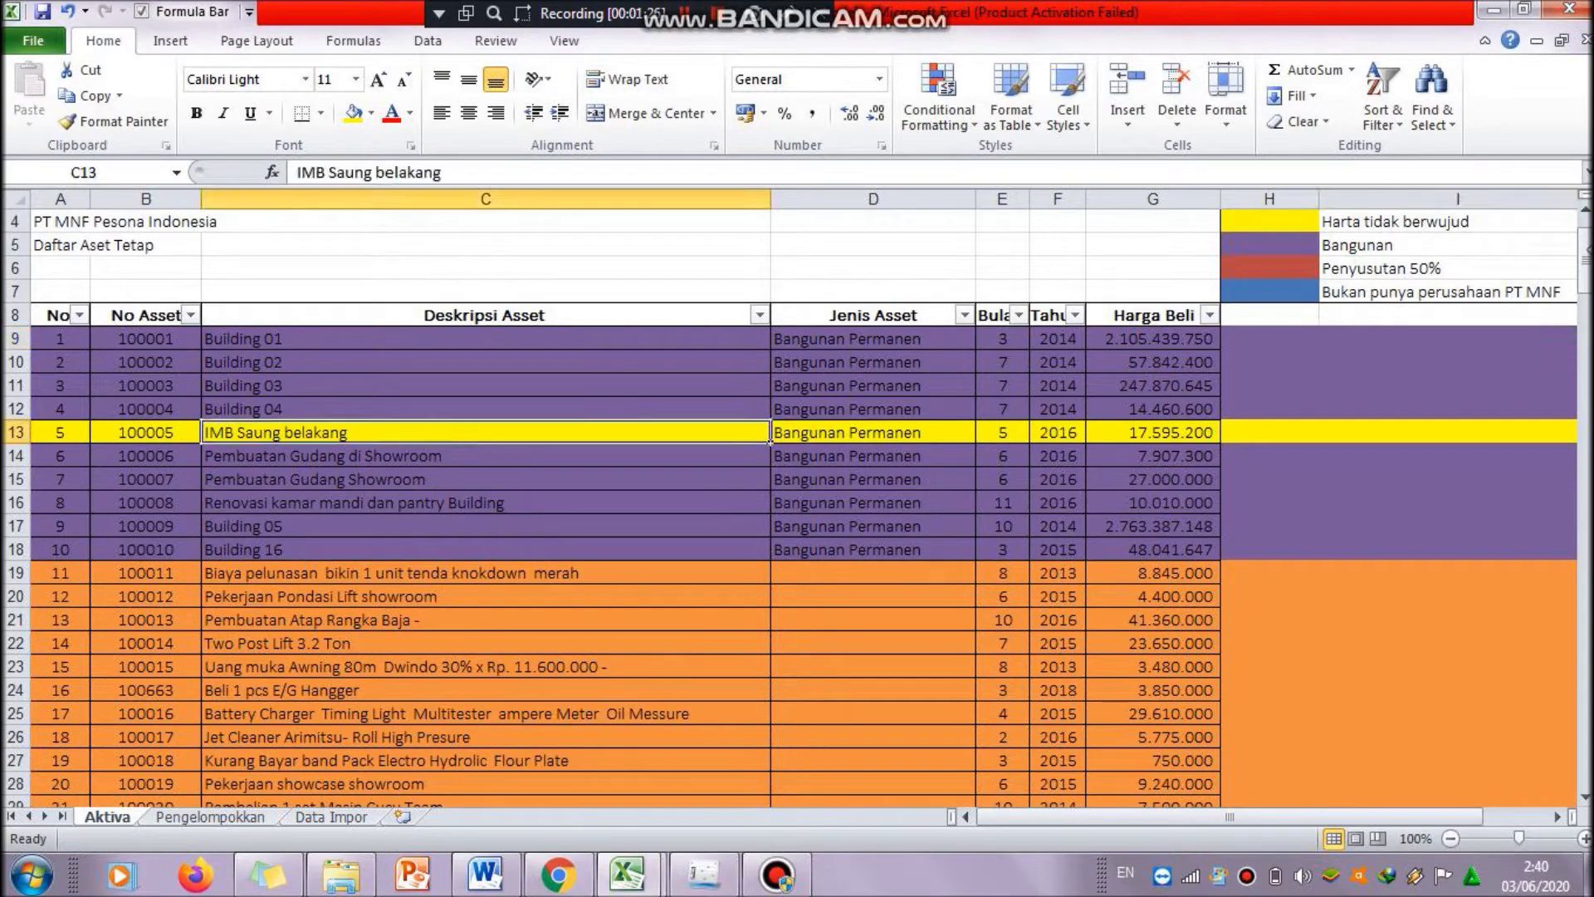
- Examine the blue Komputer 1 unit (counter PT. BAS) row as an example of an asset not owned by the company
left_click_drag(1584, 249, 1586, 523)
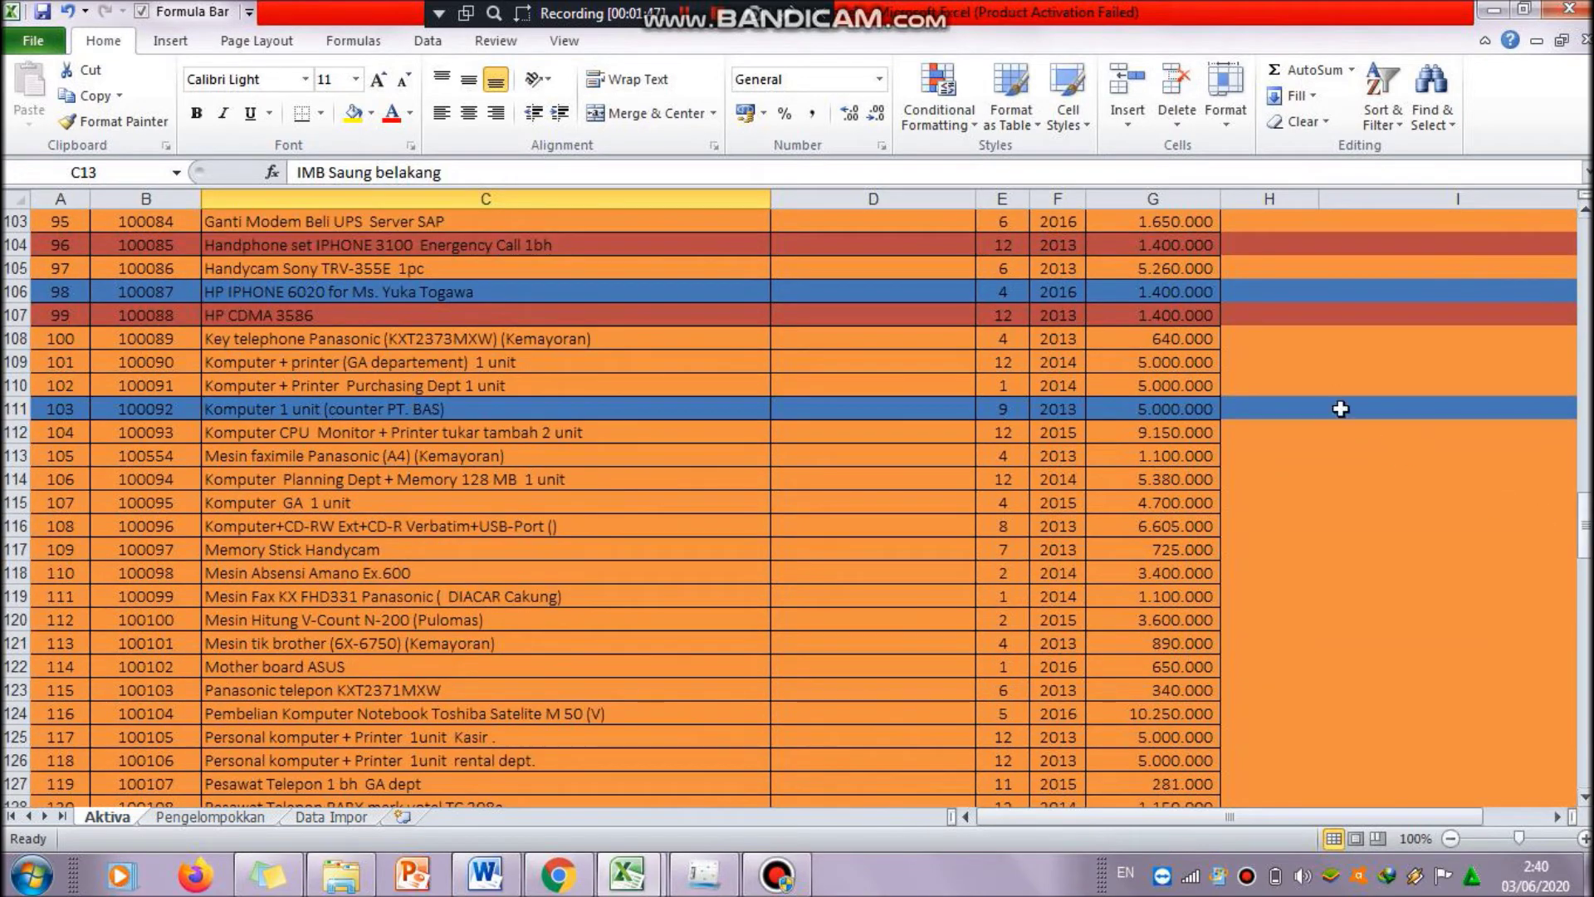
left_click(1340, 409)
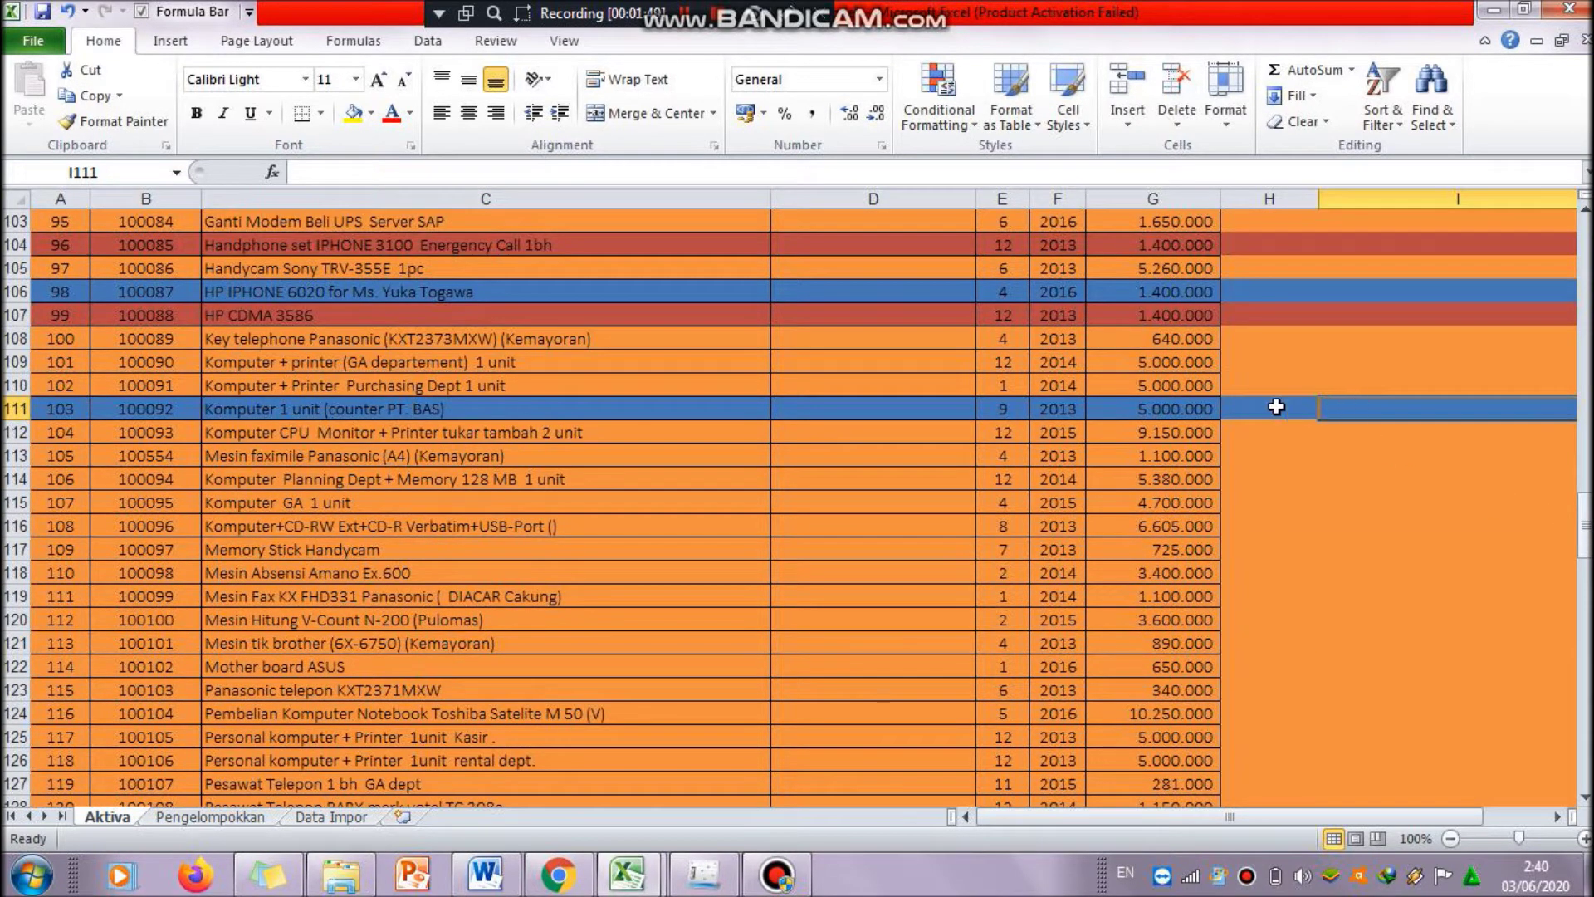
left_click(800, 411)
left_click(714, 400)
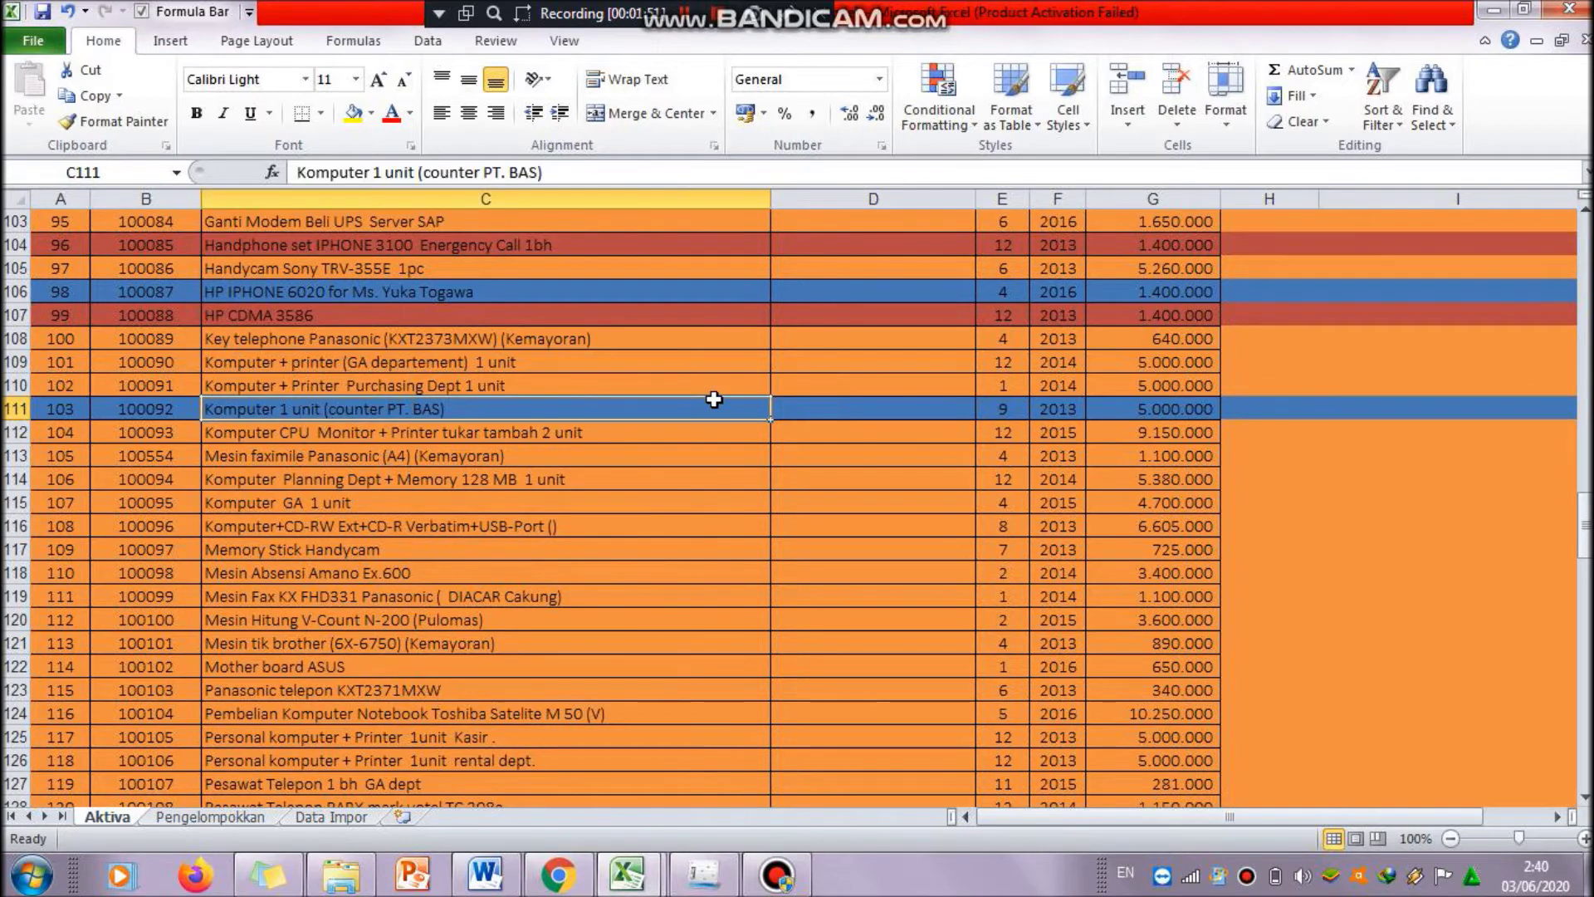
- Check the red 50% depreciation rows, such as Accrued pembelian 1 unit Mits Lancer SEI 2015 Hitam, and the rest of the Aktiva list
left_click_drag(1586, 503, 1586, 502)
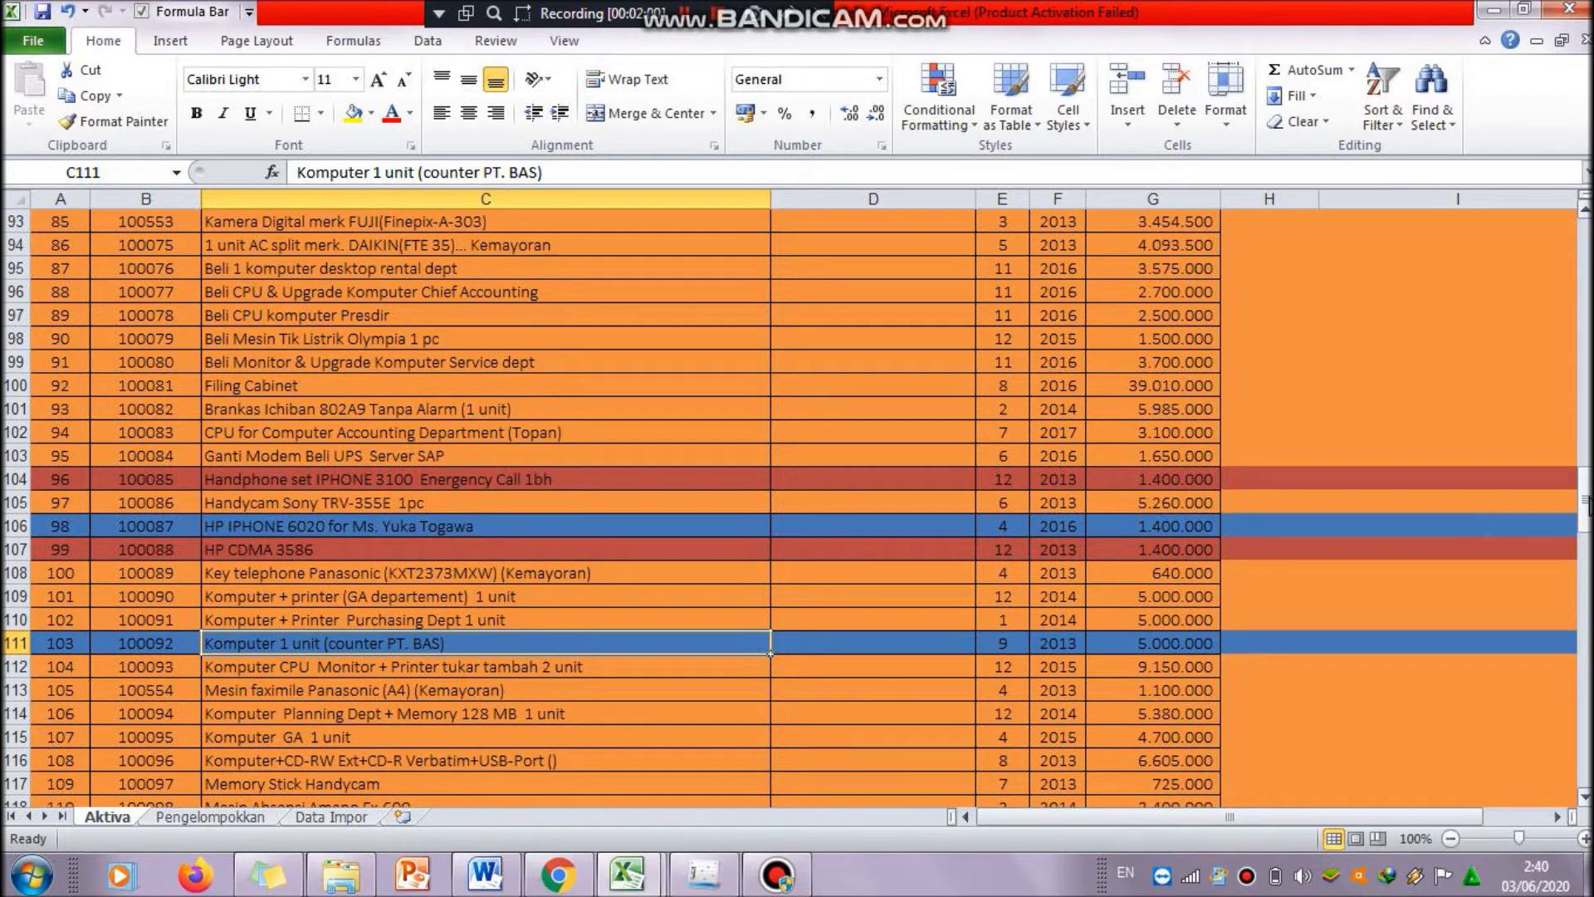
left_click_drag(1586, 501, 1586, 691)
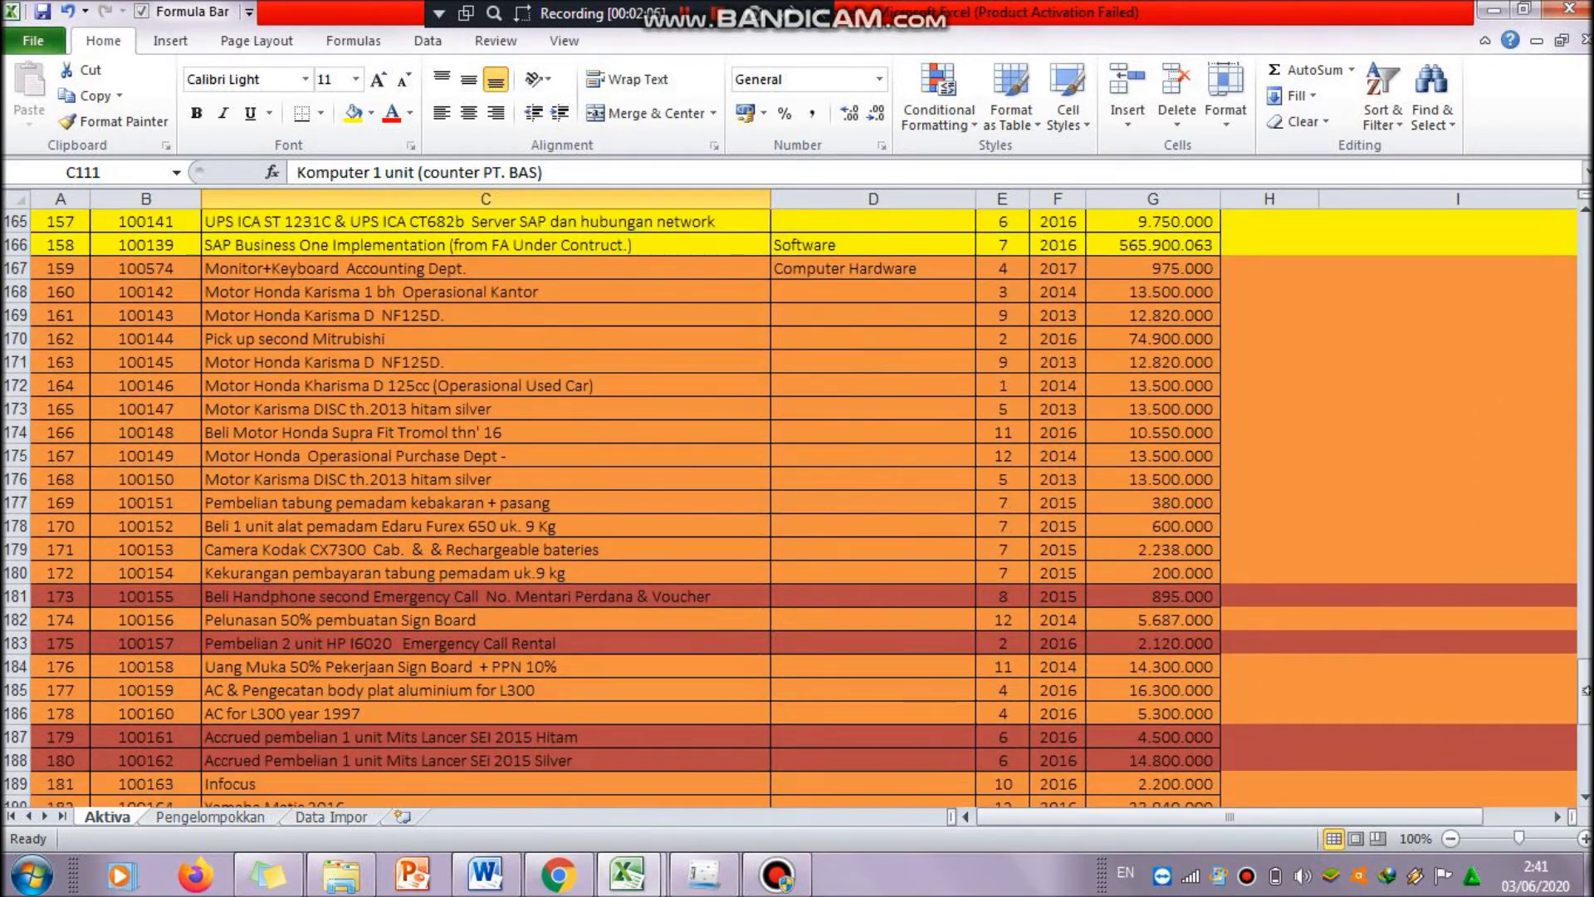
left_click(651, 757)
left_click(651, 741)
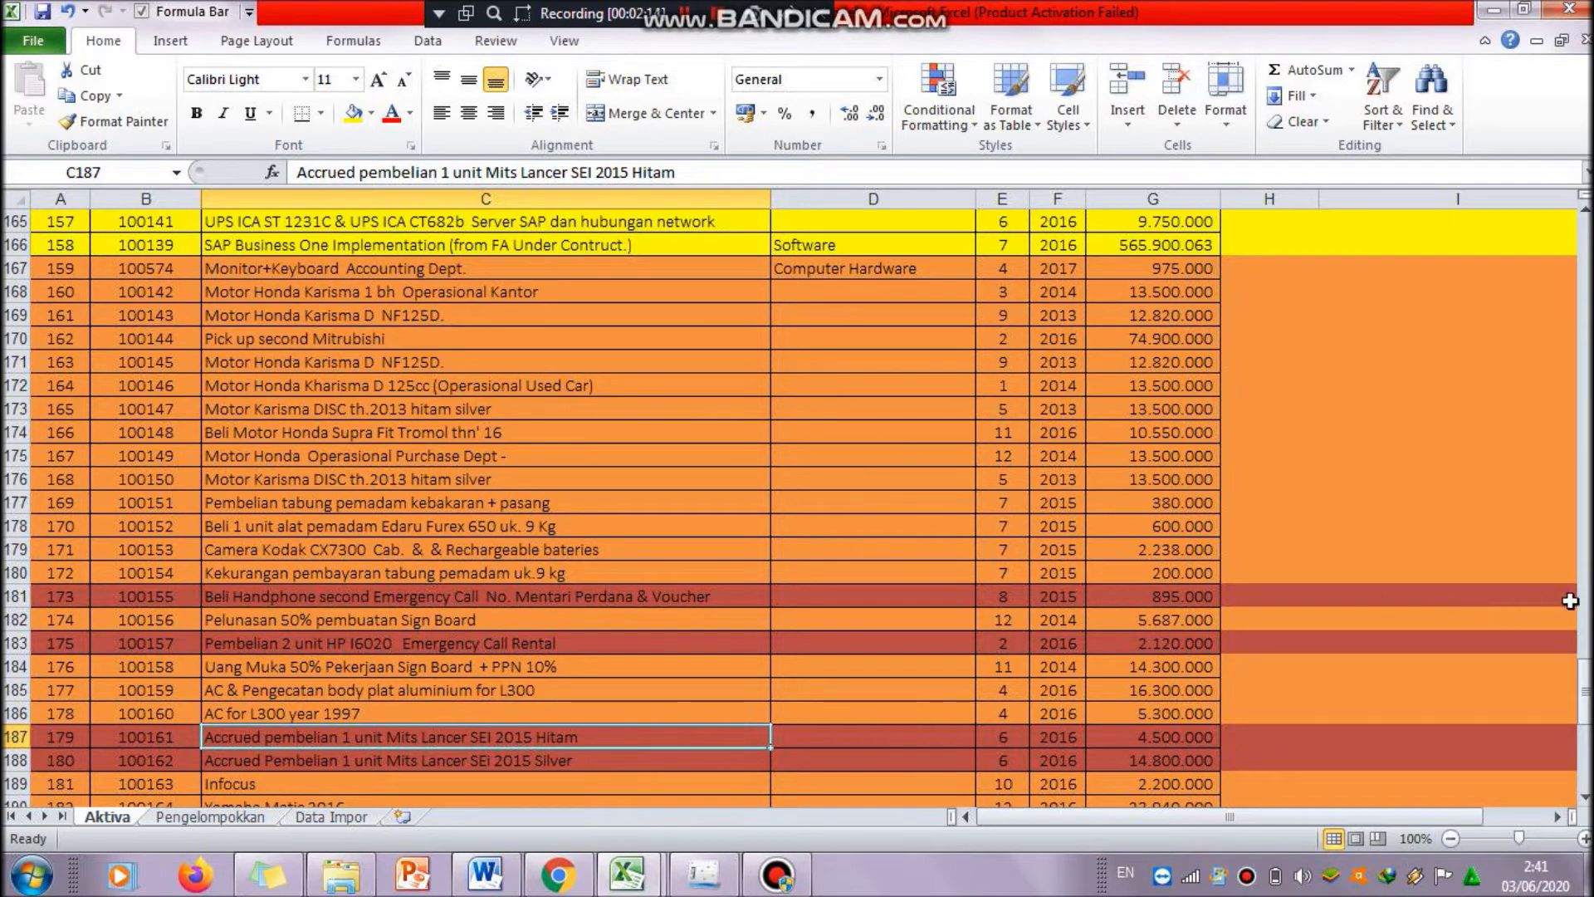
left_click_drag(1586, 681, 1586, 760)
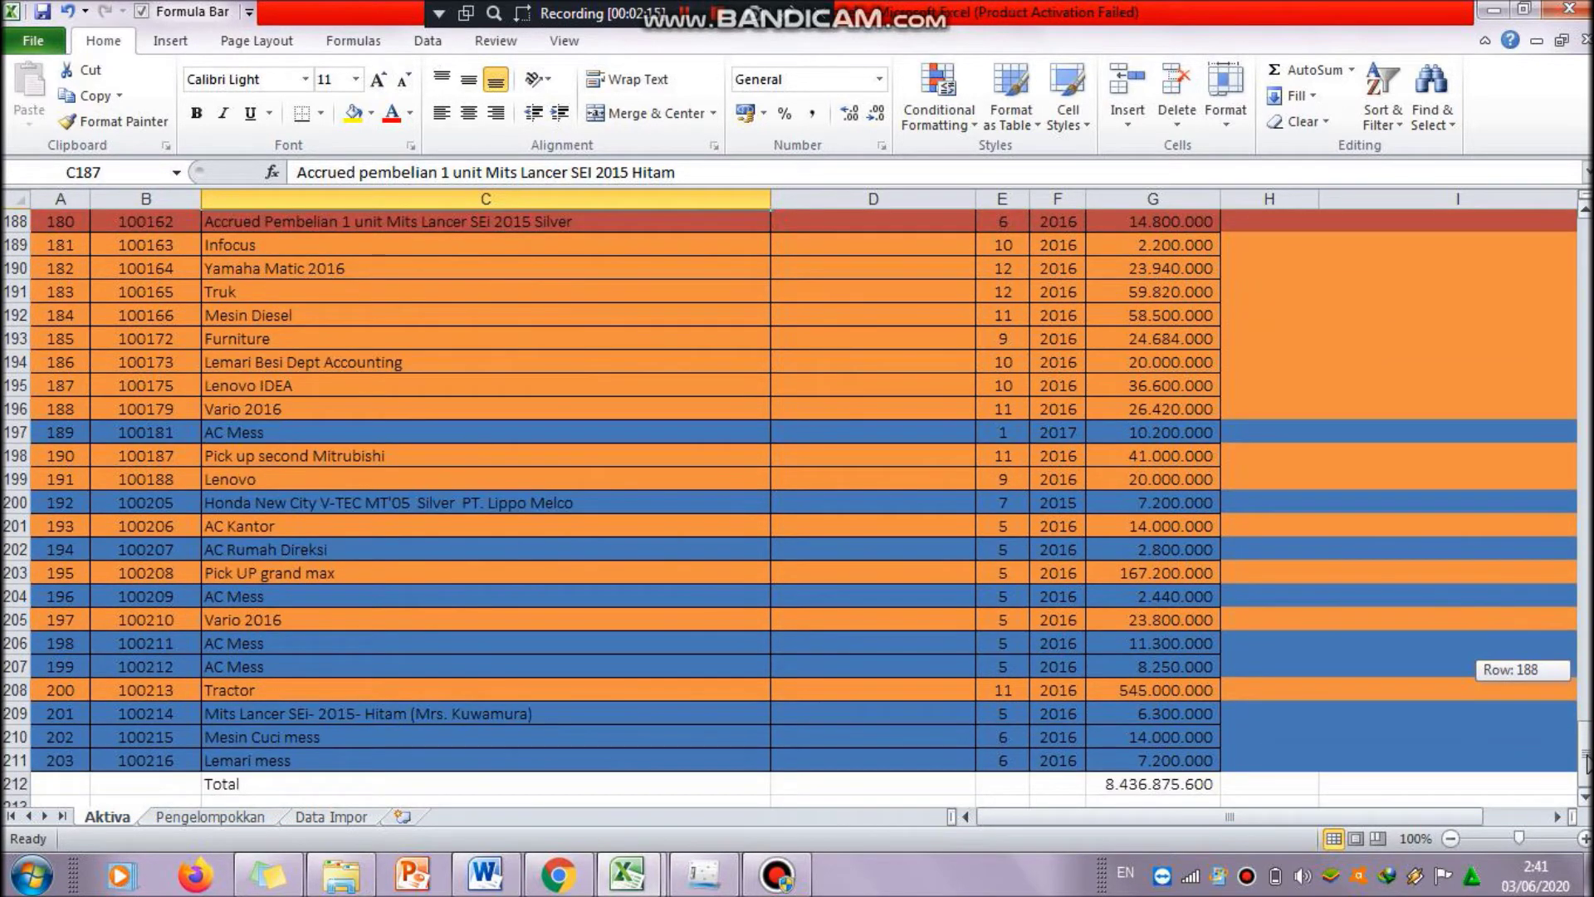
left_click_drag(1586, 759, 1586, 220)
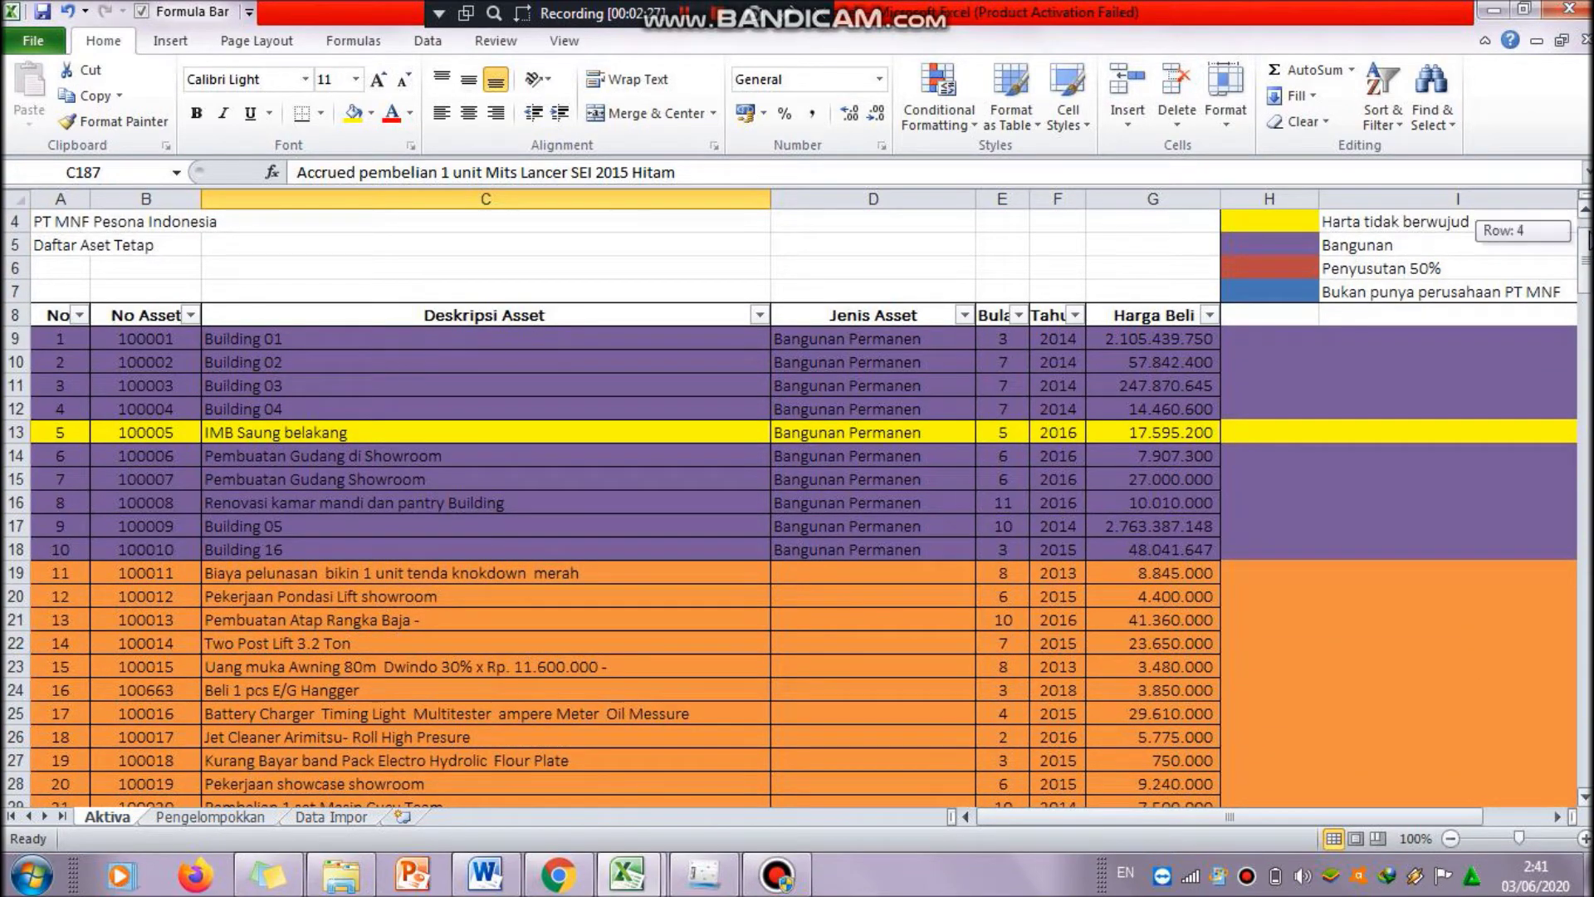
scroll(1587, 239, "up", 1)
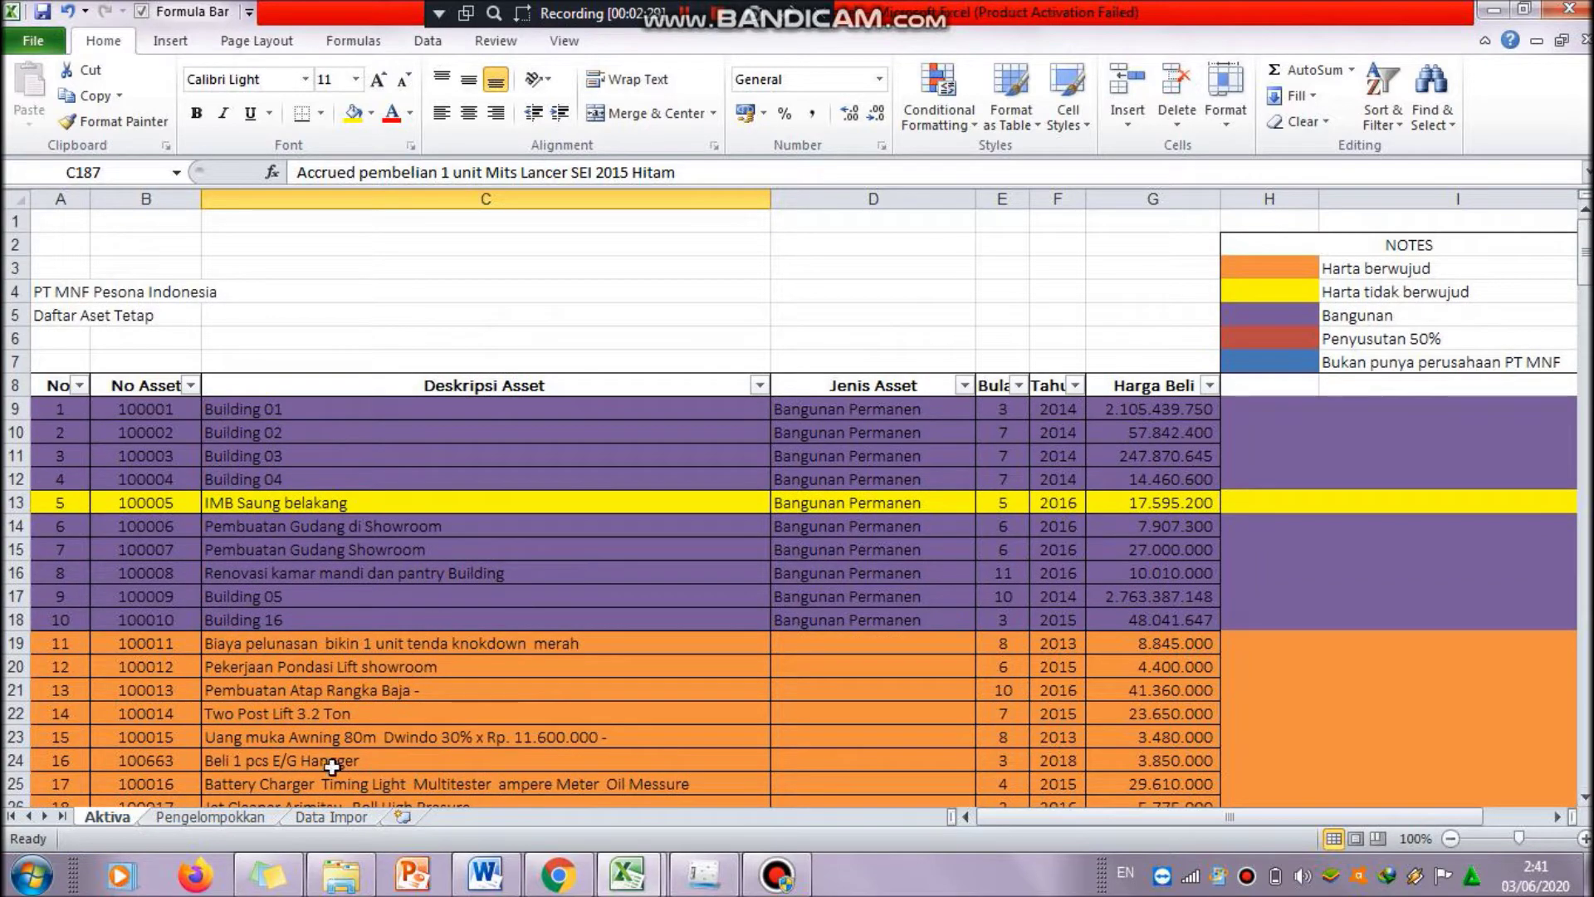
- Review the assets grouped by category on the Pengelompokkan sheet
left_click(256, 821)
left_click_drag(1587, 755, 1587, 249)
left_click(704, 13)
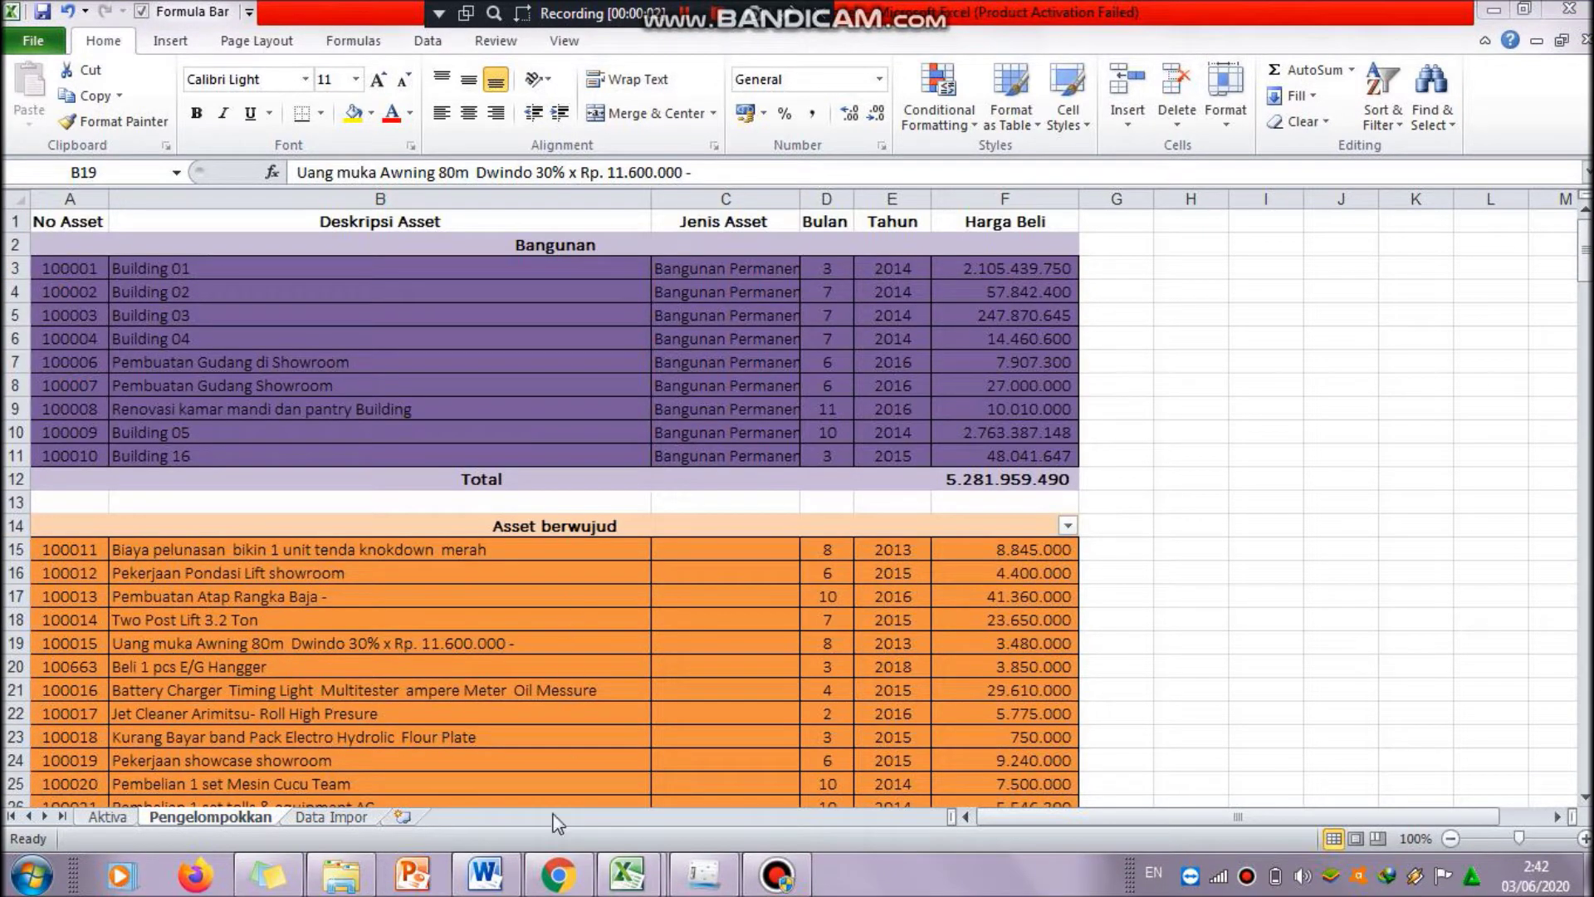
- Review the Data Impor sheet's columns from Jenis Harta to Tahun Berakhir, inspecting the 2017 depreciation formula for Building 04
left_click(333, 817)
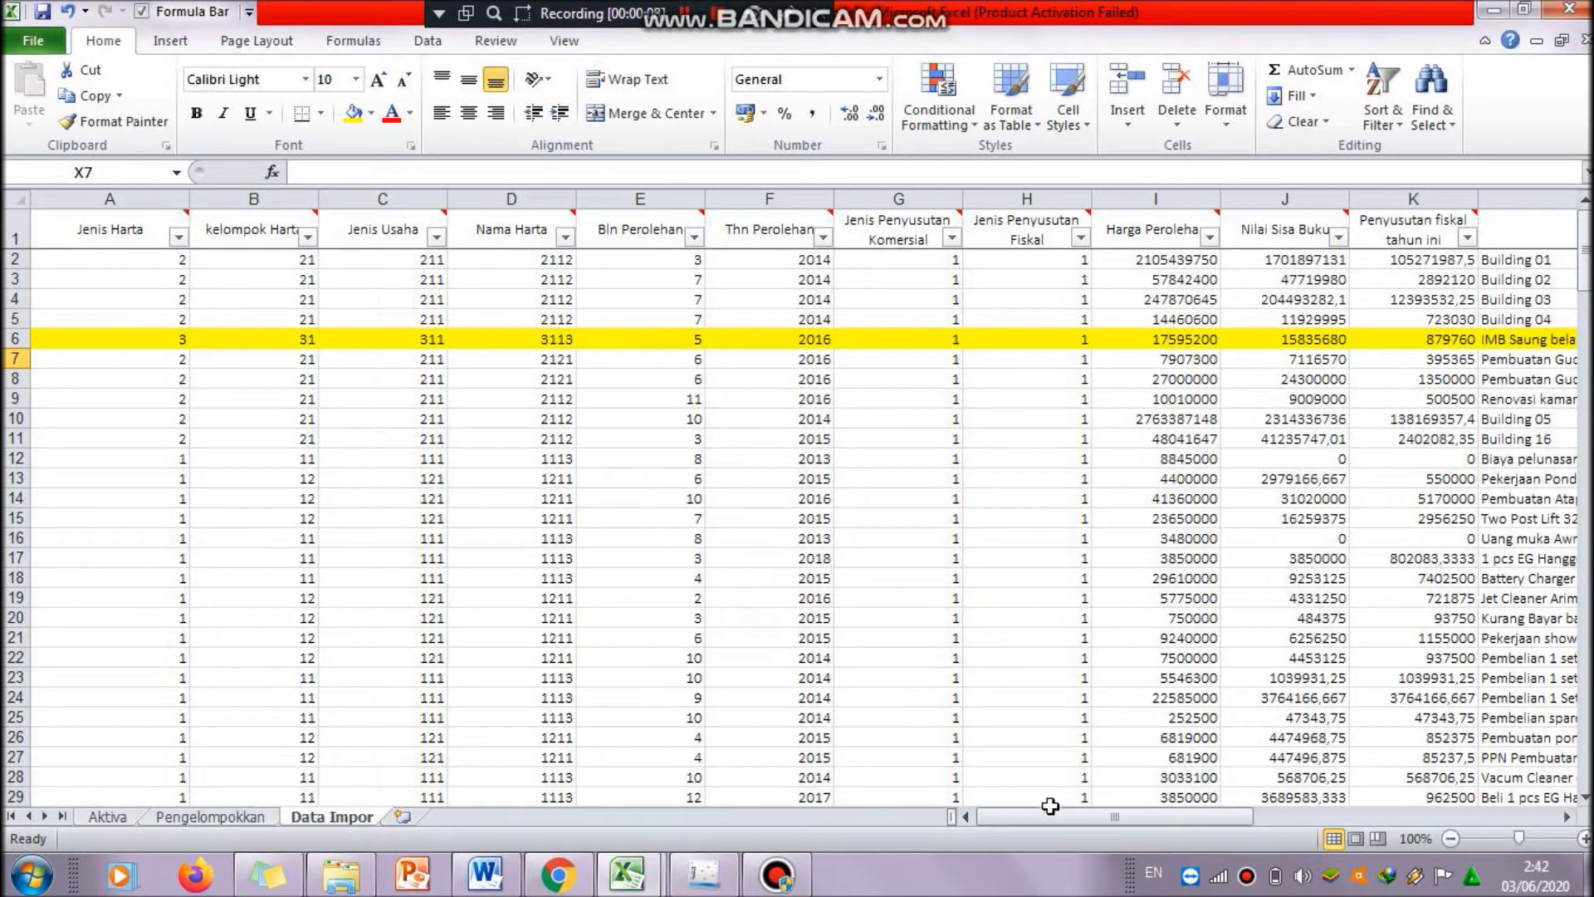
mouse_move(1050, 817)
left_mouse_down()
mouse_move(1079, 818)
mouse_move(1033, 822)
left_mouse_up()
left_click_drag(1083, 818, 1304, 811)
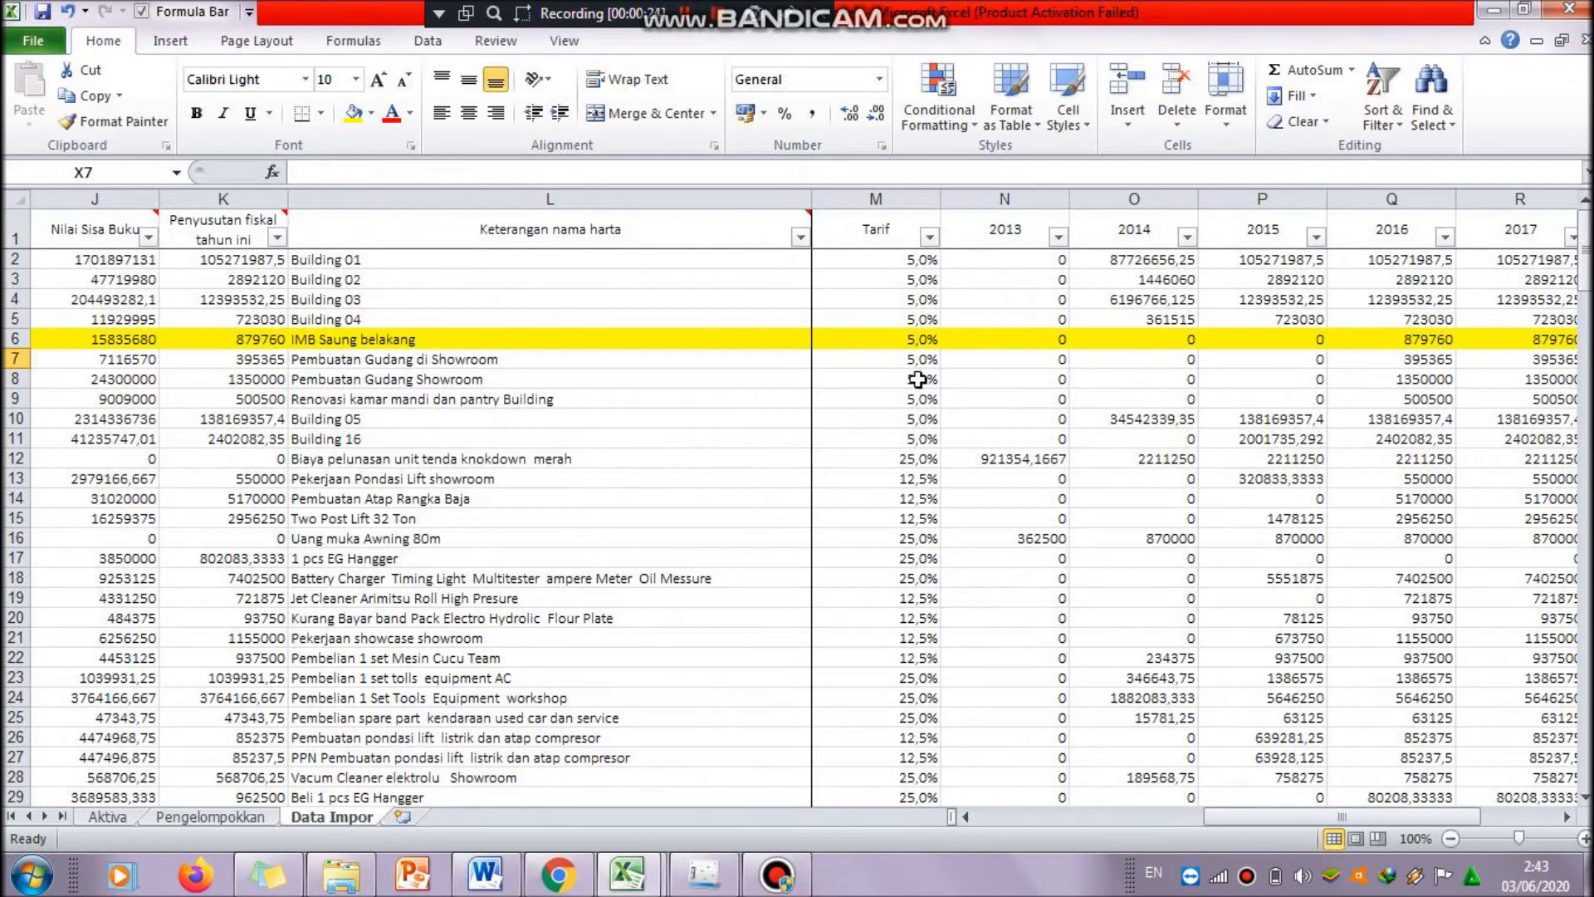
left_click_drag(1257, 814, 1325, 820)
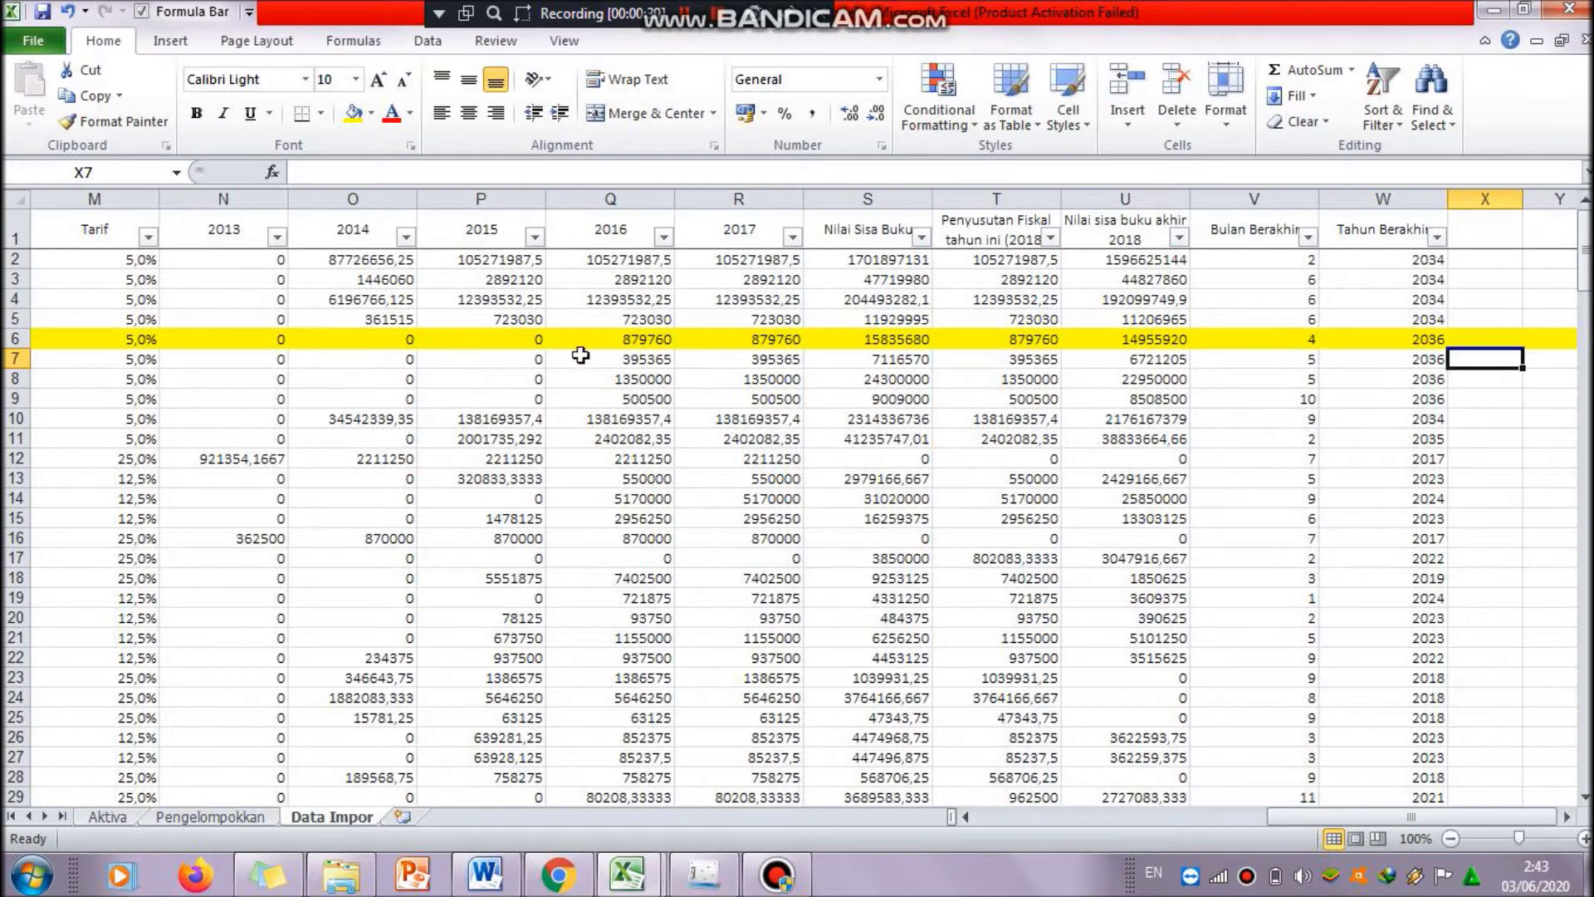
left_click(702, 316)
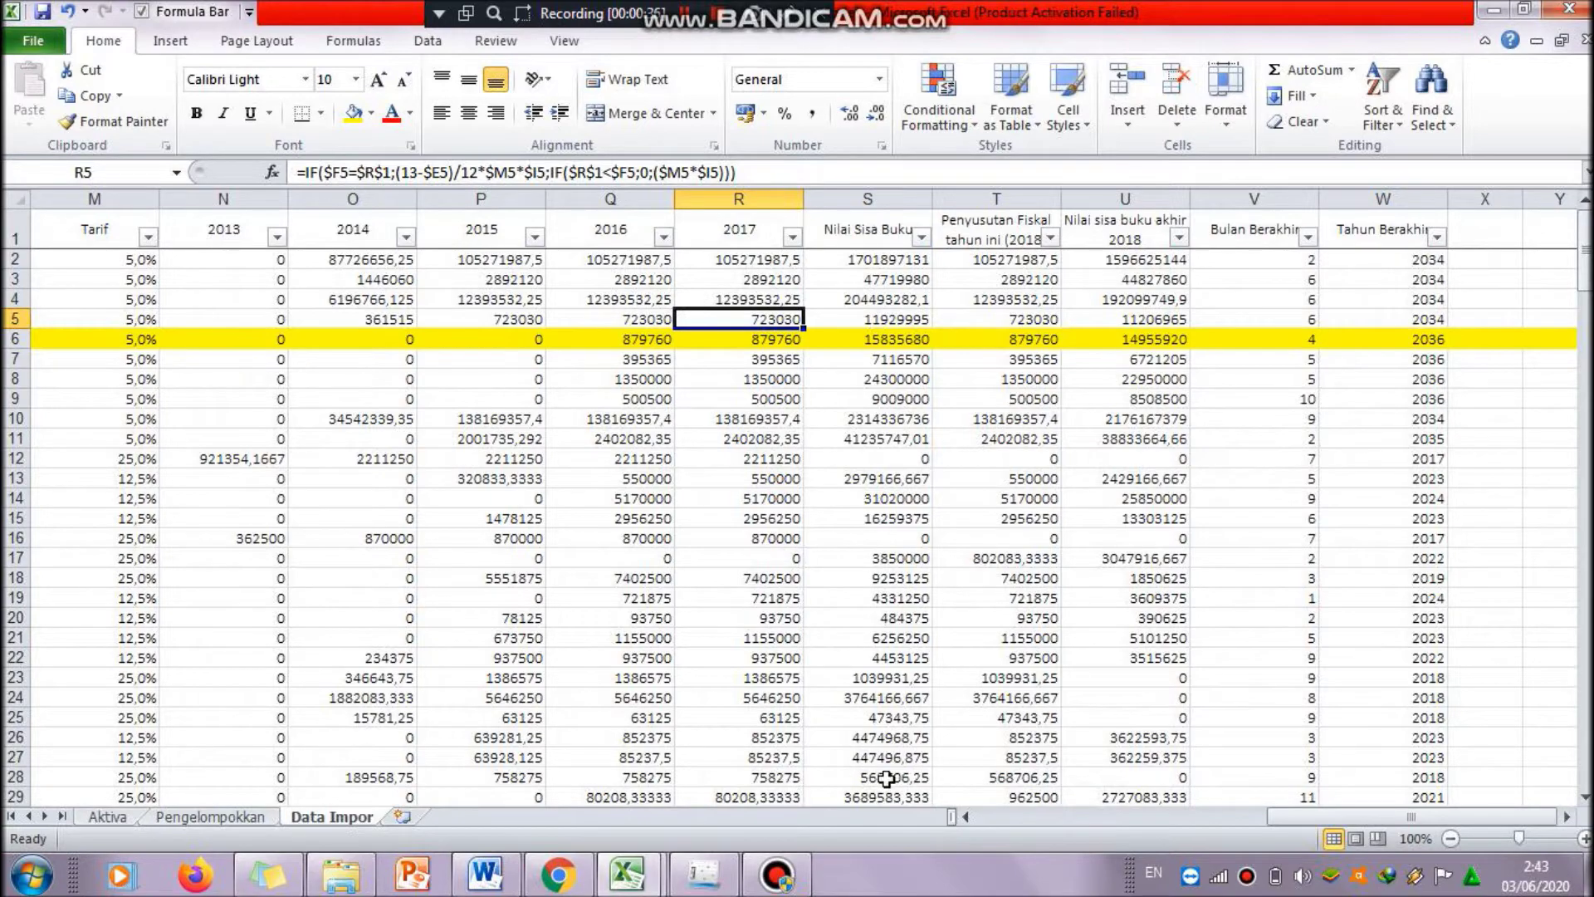
left_click_drag(1273, 815, 1047, 835)
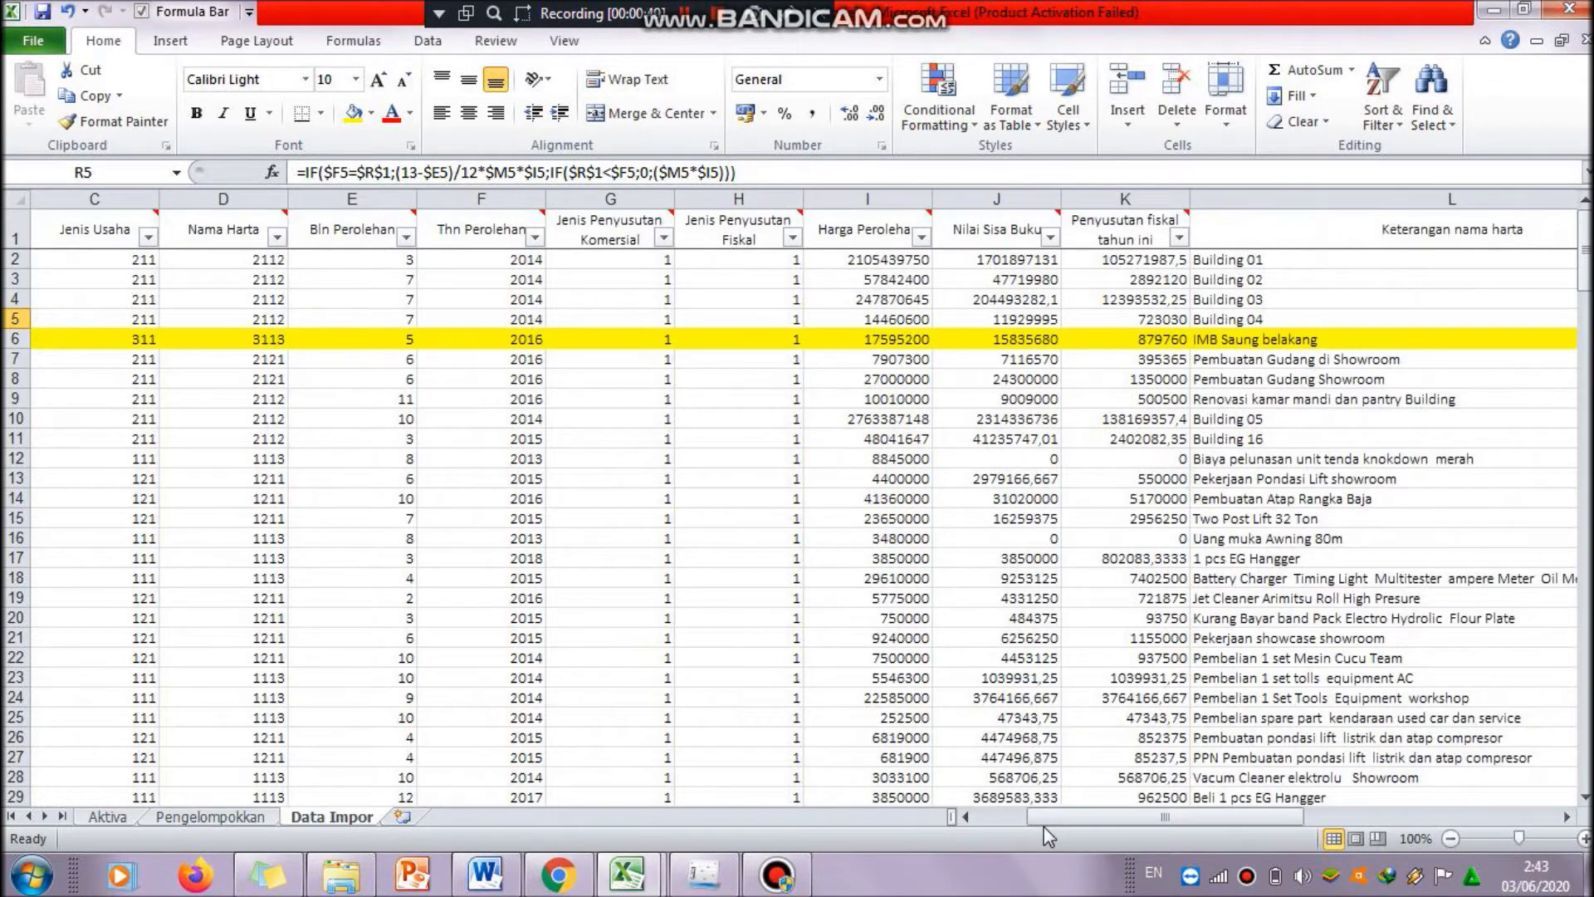
left_click_drag(1061, 823, 1001, 820)
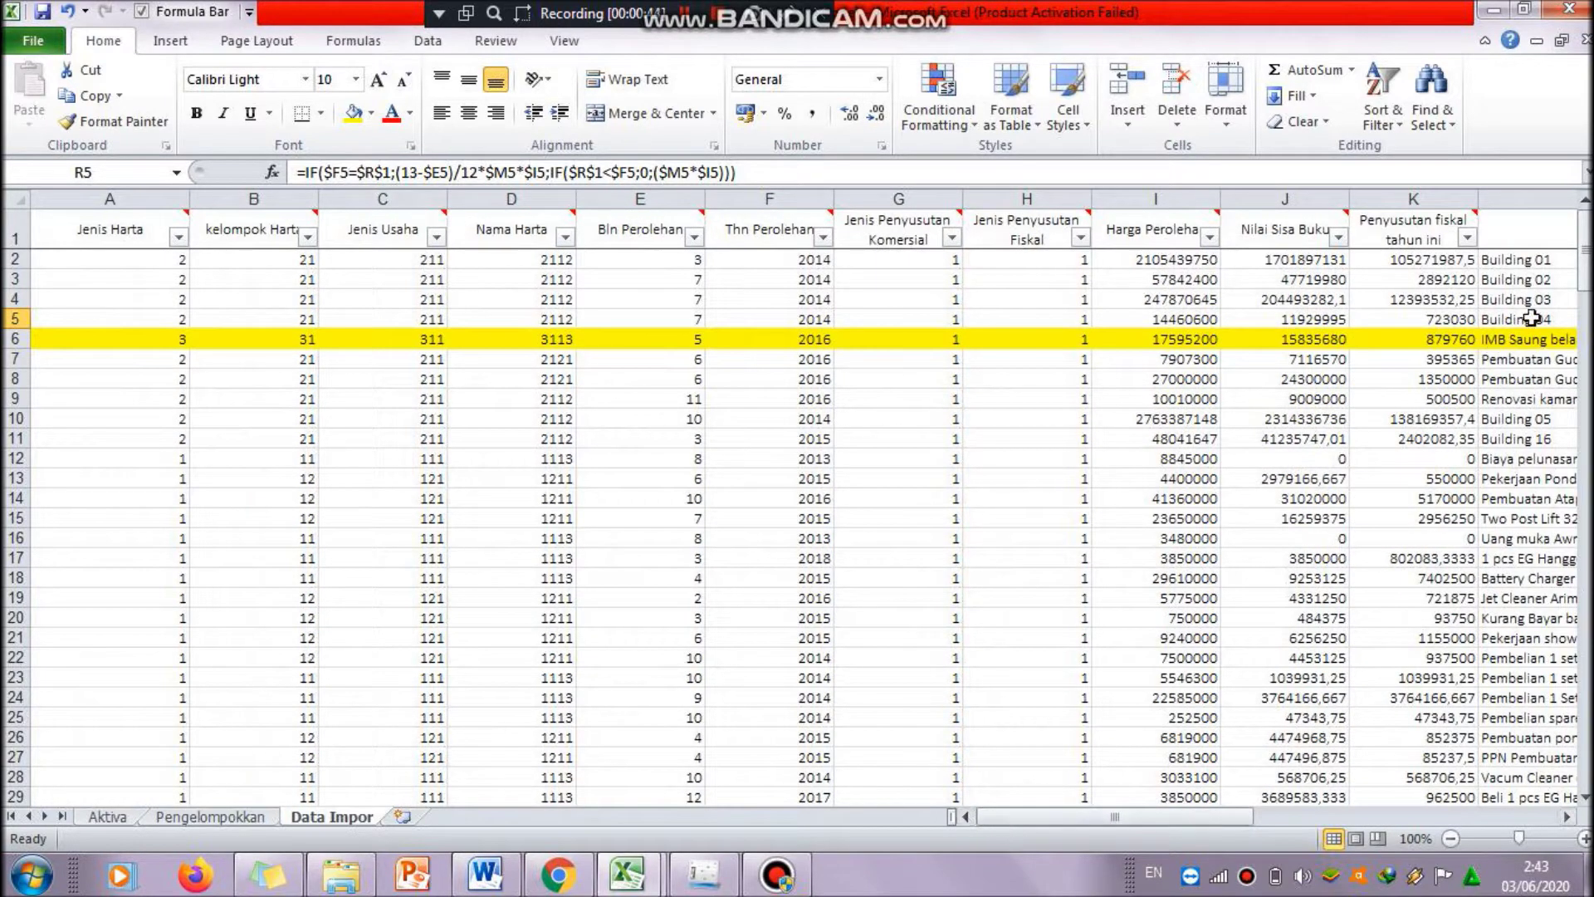
- Trace the asset in row 12 from its Thn Perolehan to its yearly depreciation, remaining book value and ending month and year
left_click_drag(1585, 224, 1585, 240)
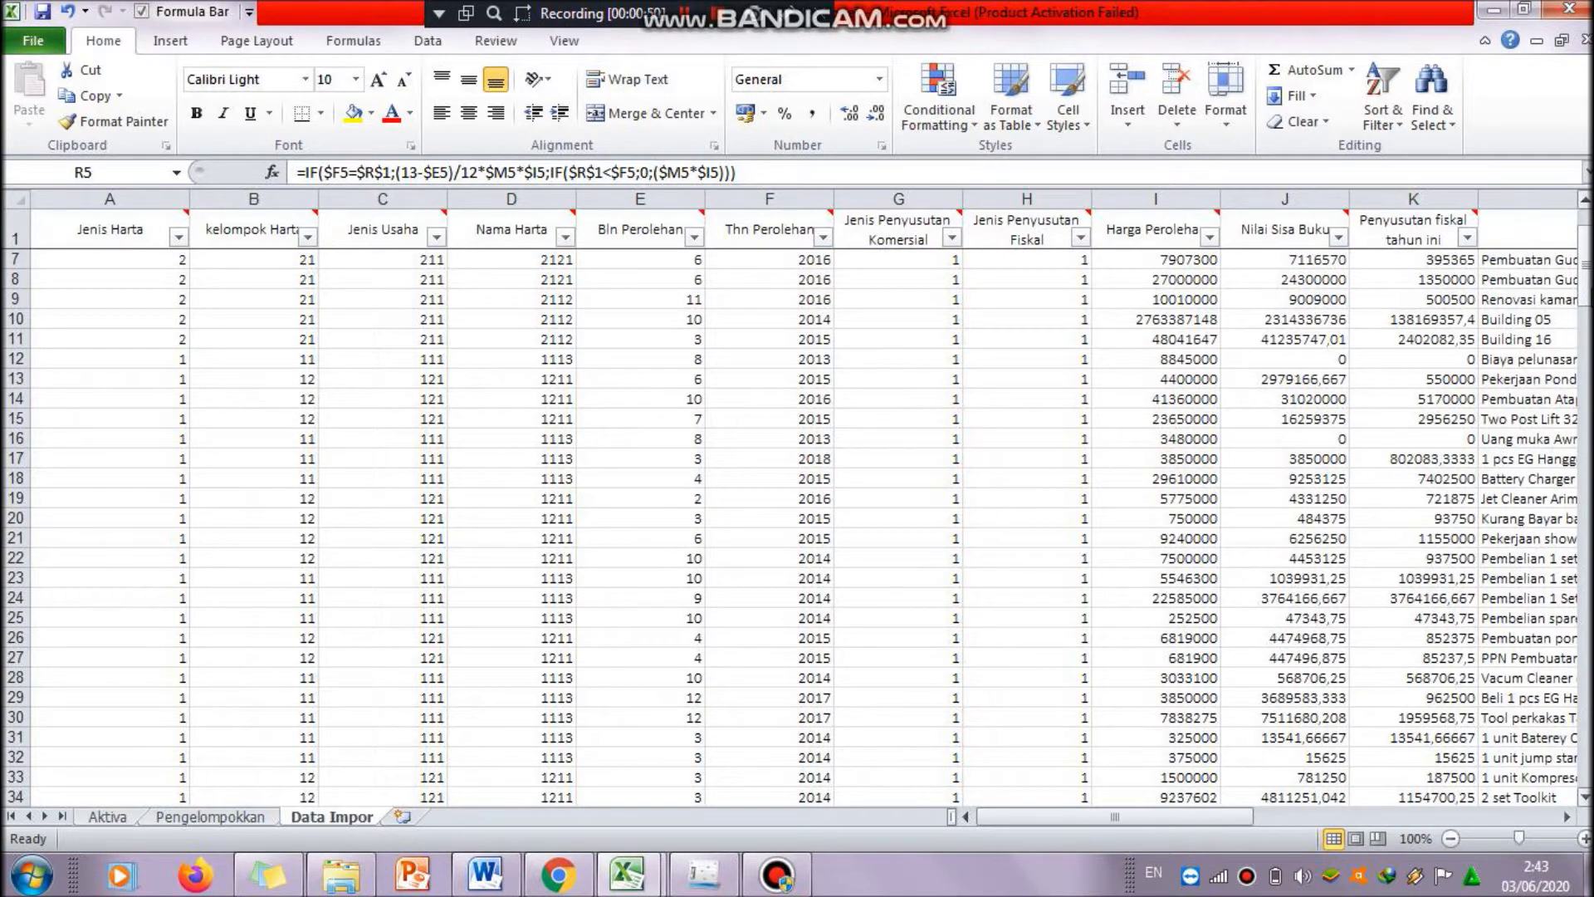
left_click(833, 361)
left_click_drag(1035, 815, 1352, 813)
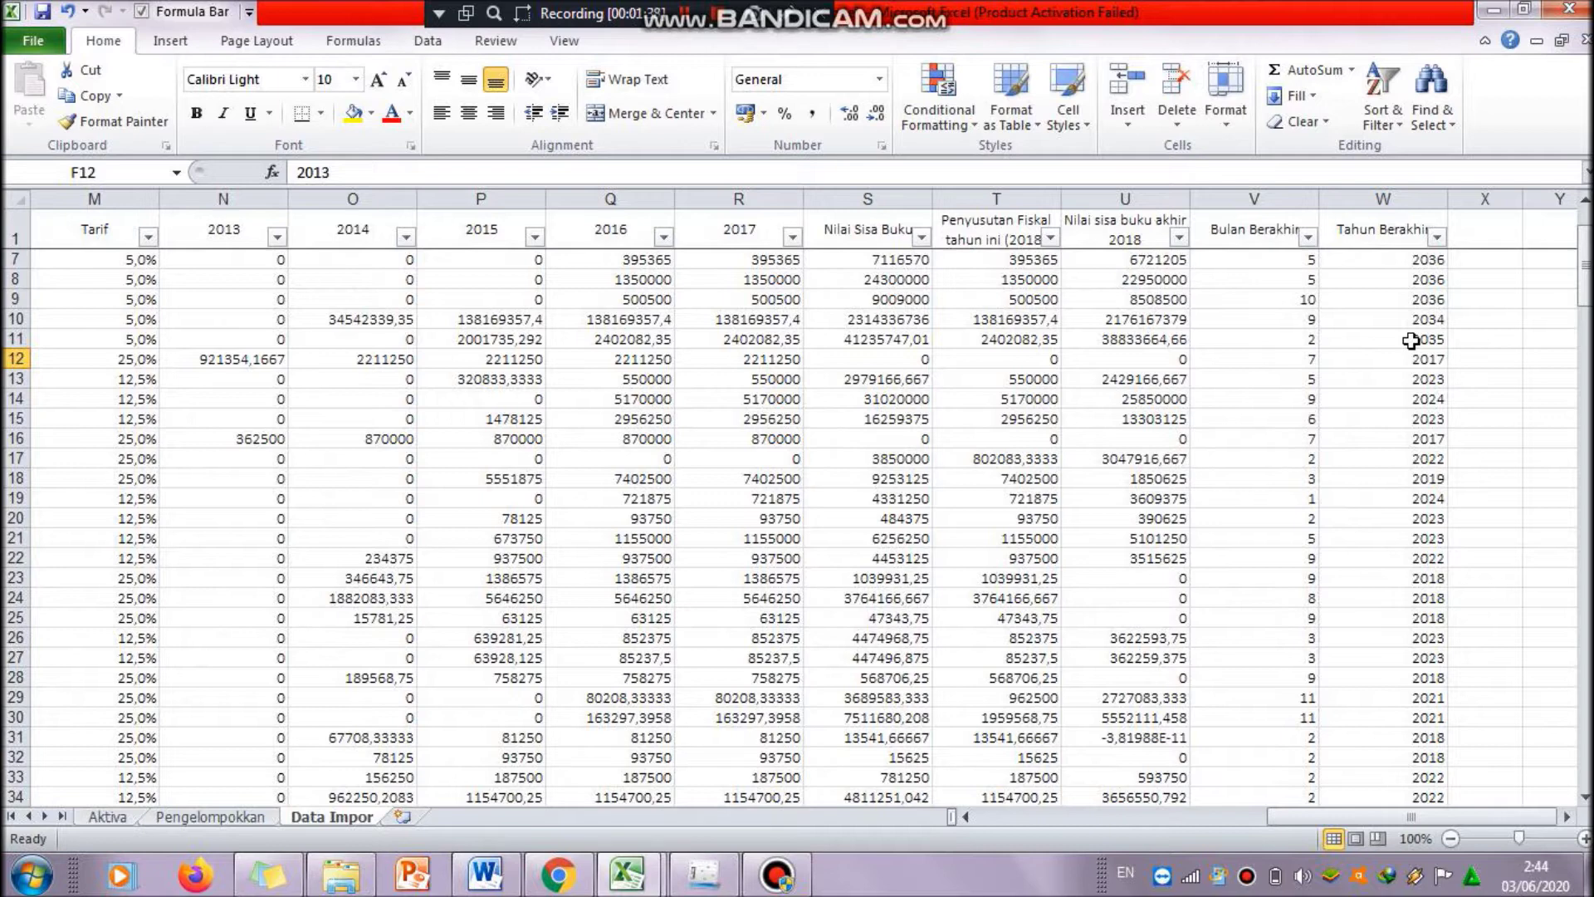
- Inspect the Bulan Berakhir formula in row 8 and the 2015 depreciation formula in row 7, alongside the assets' acquisition data
left_click(1287, 279)
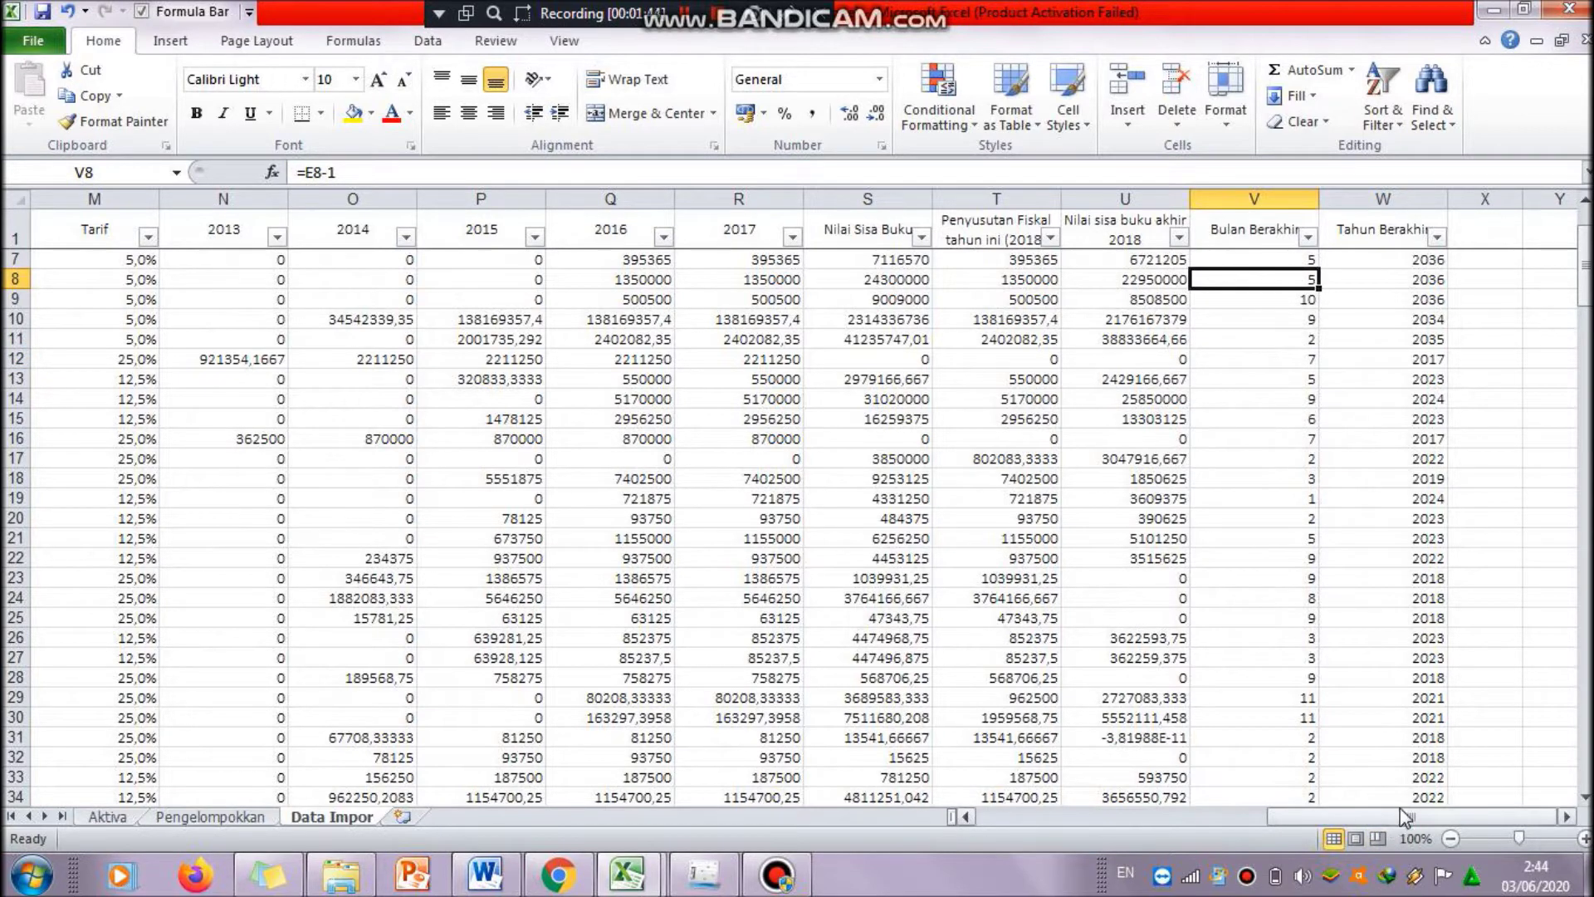
left_click_drag(1403, 815, 1328, 828)
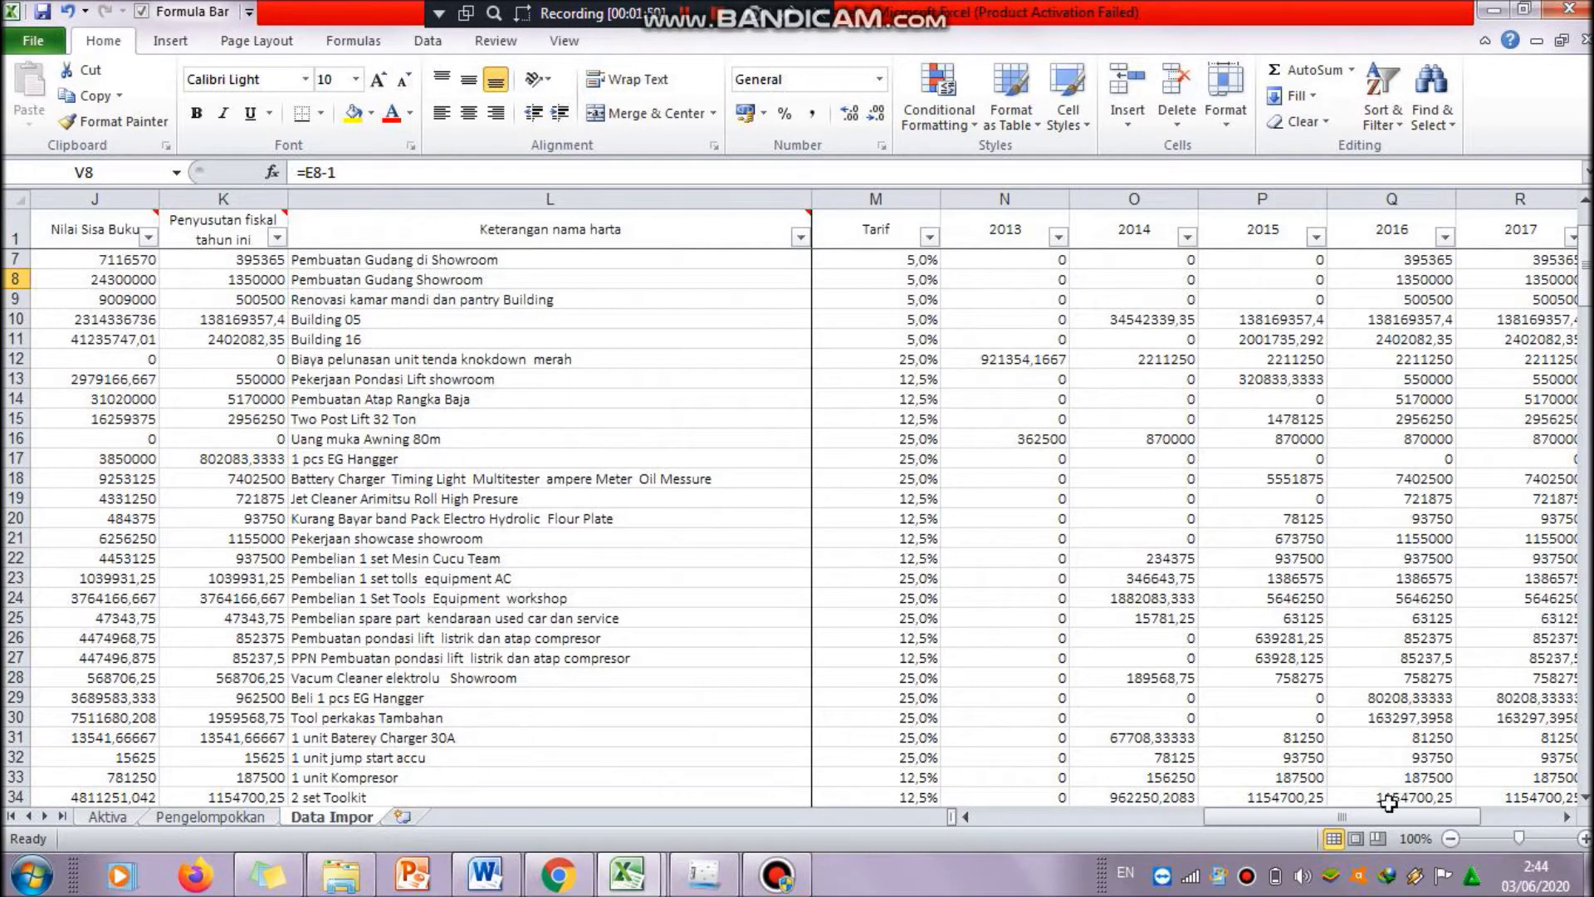
left_click_drag(1388, 810, 1447, 817)
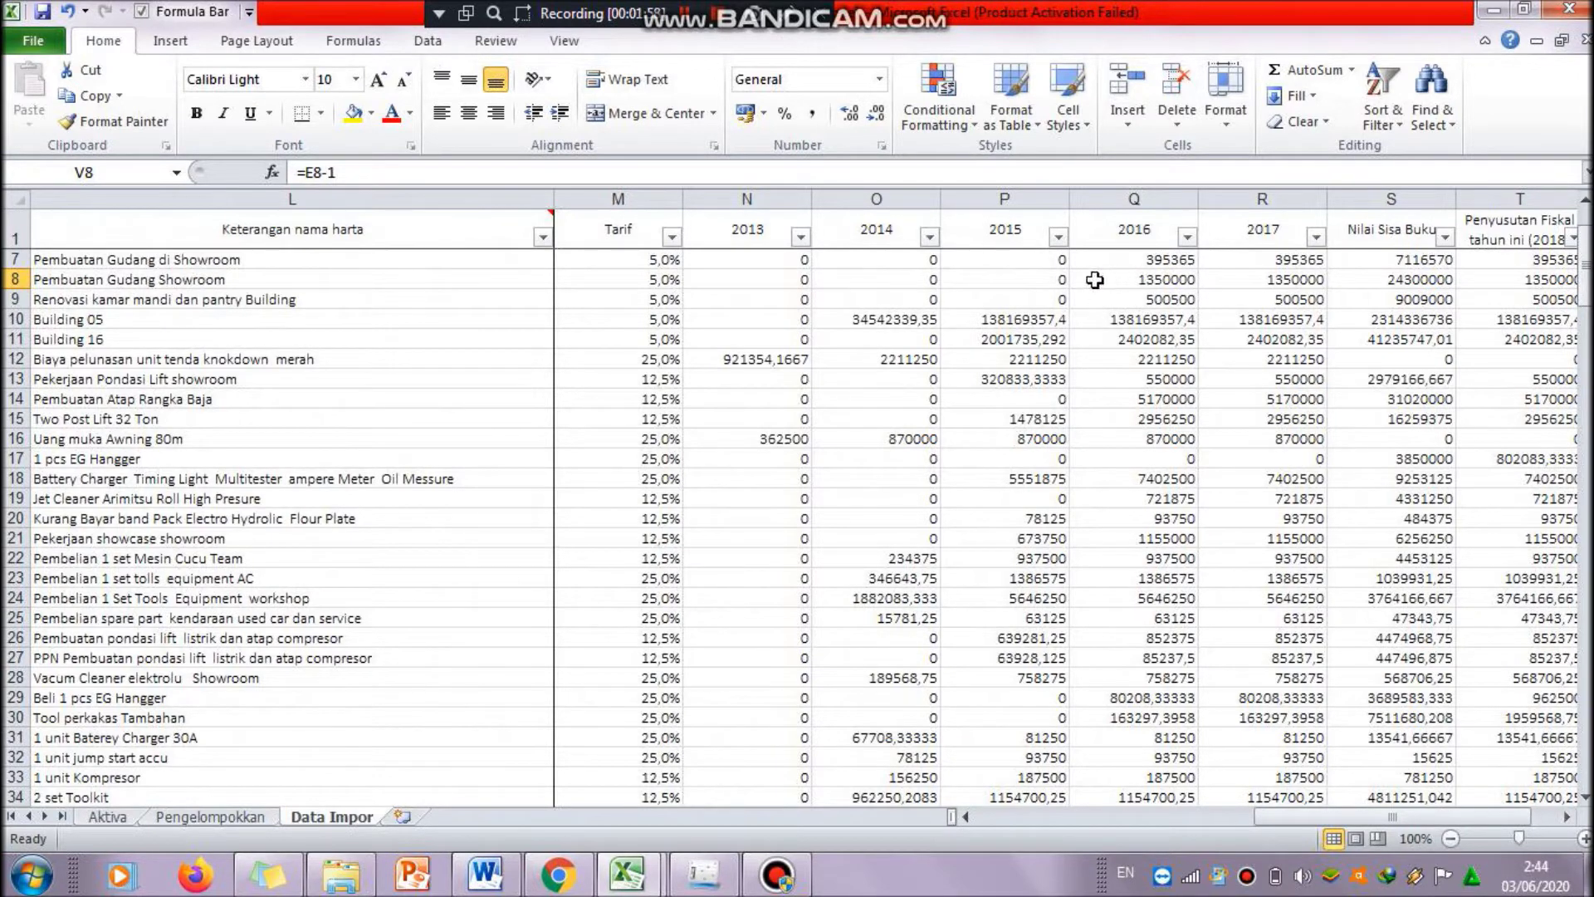
left_click(1056, 261)
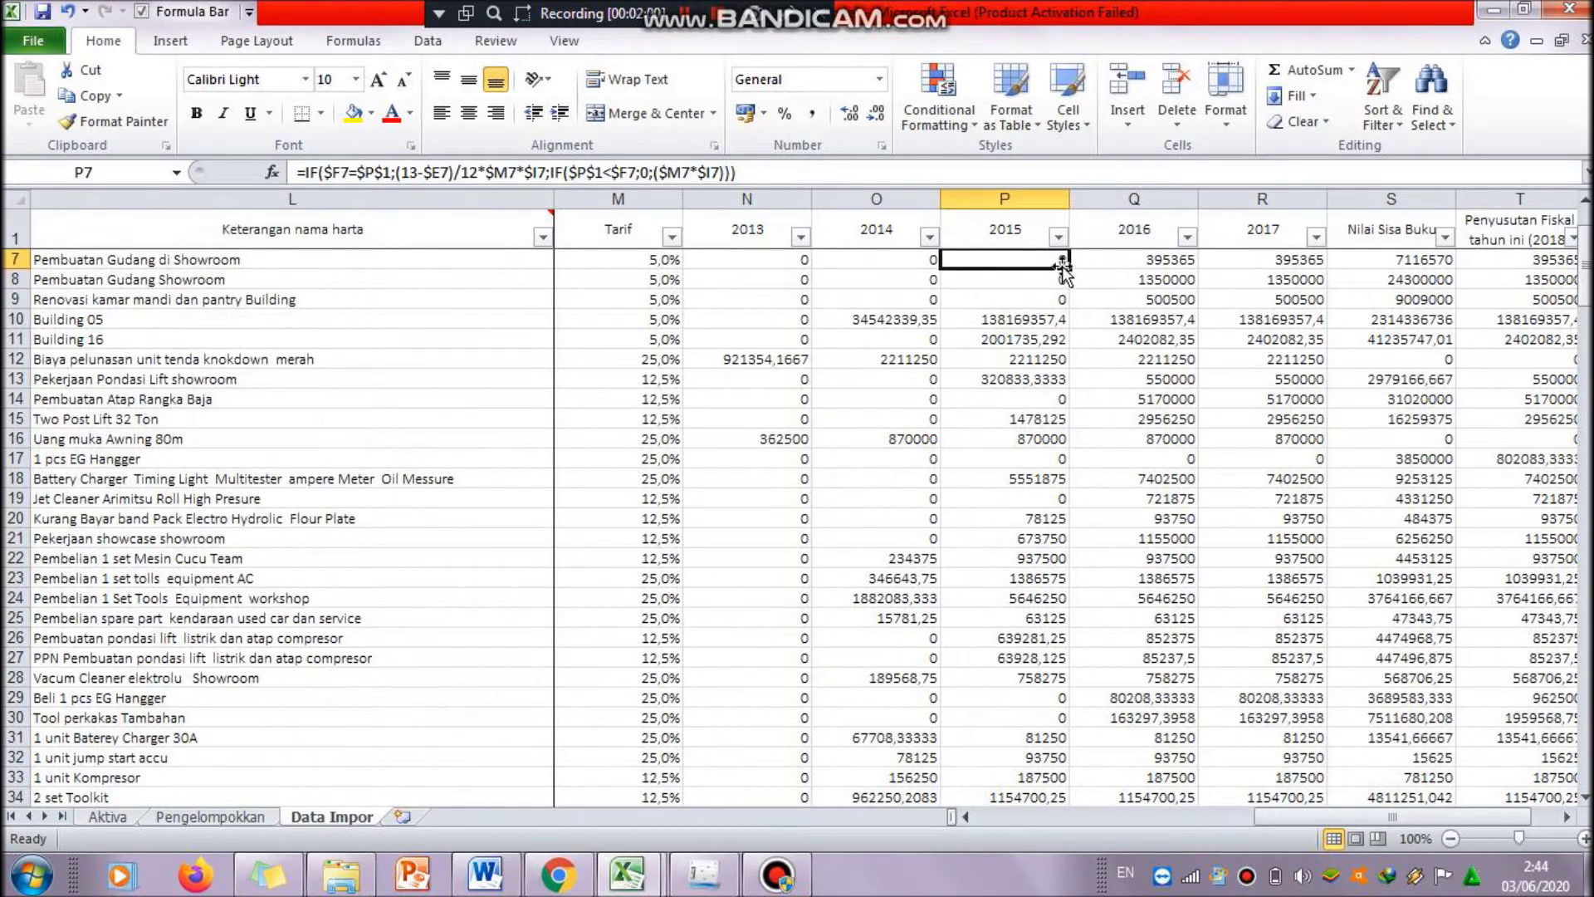
left_click_drag(1451, 817, 1096, 815)
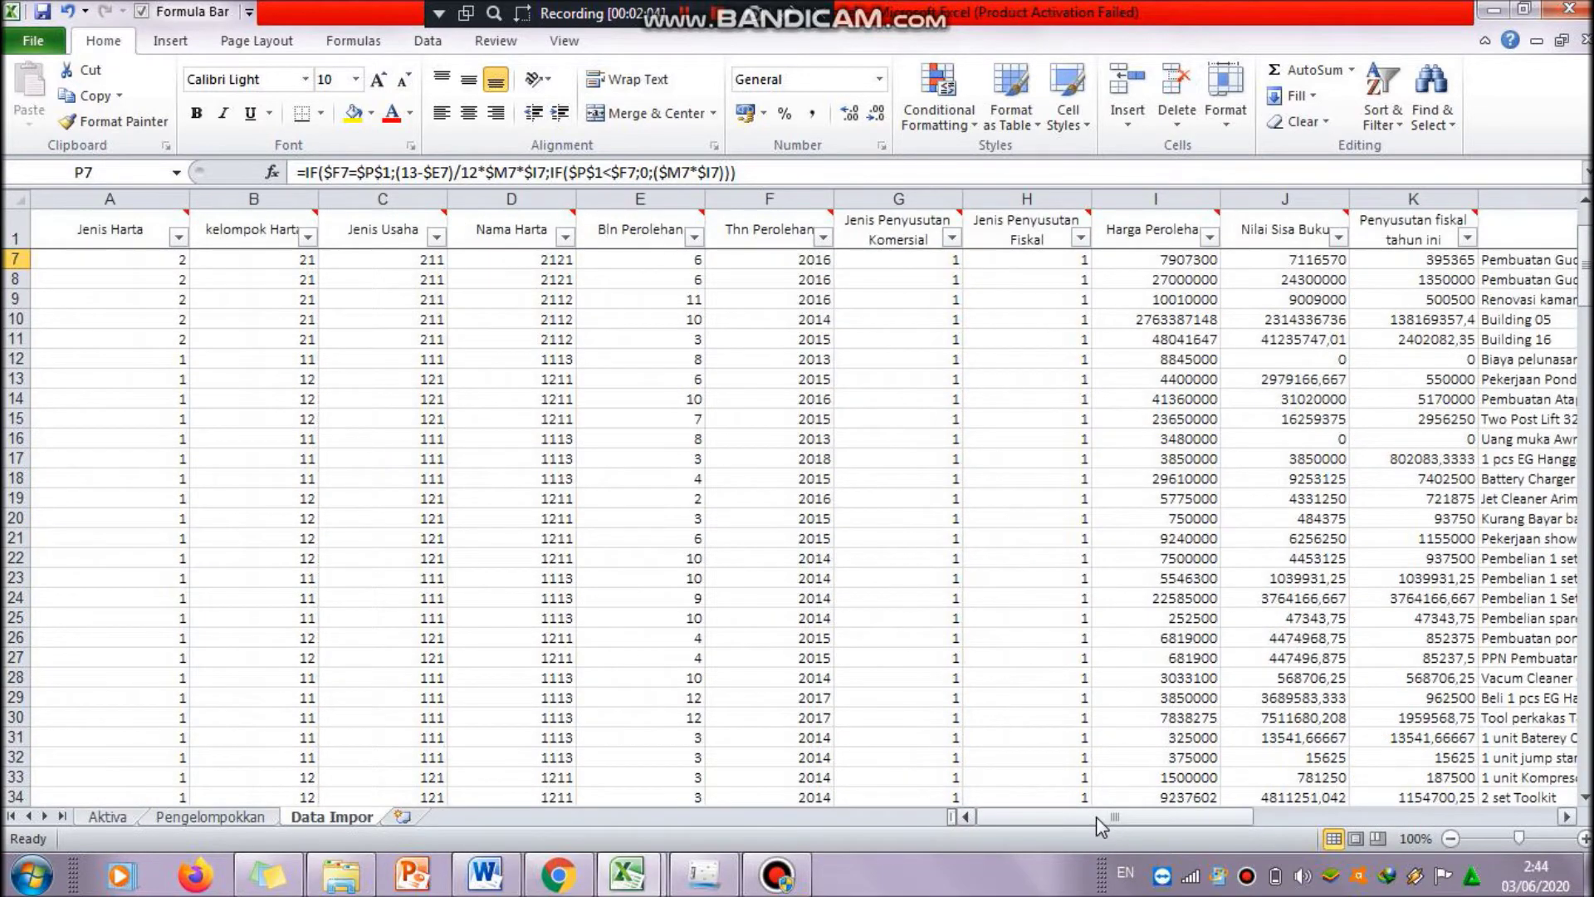
left_click_drag(1096, 815, 1107, 815)
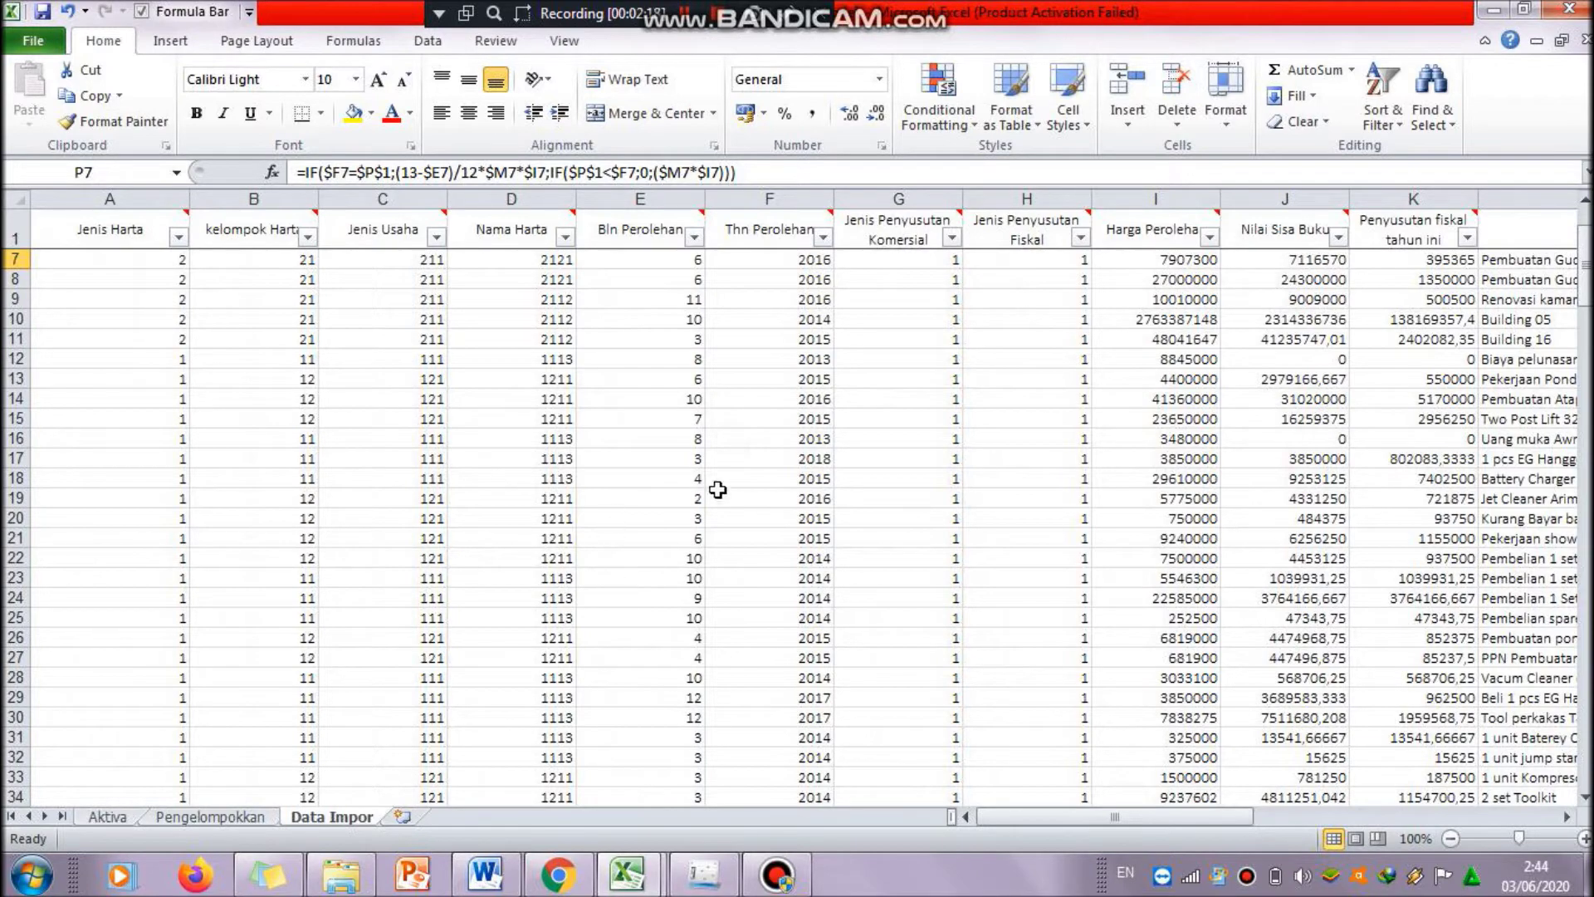
left_click_drag(1050, 819, 1147, 824)
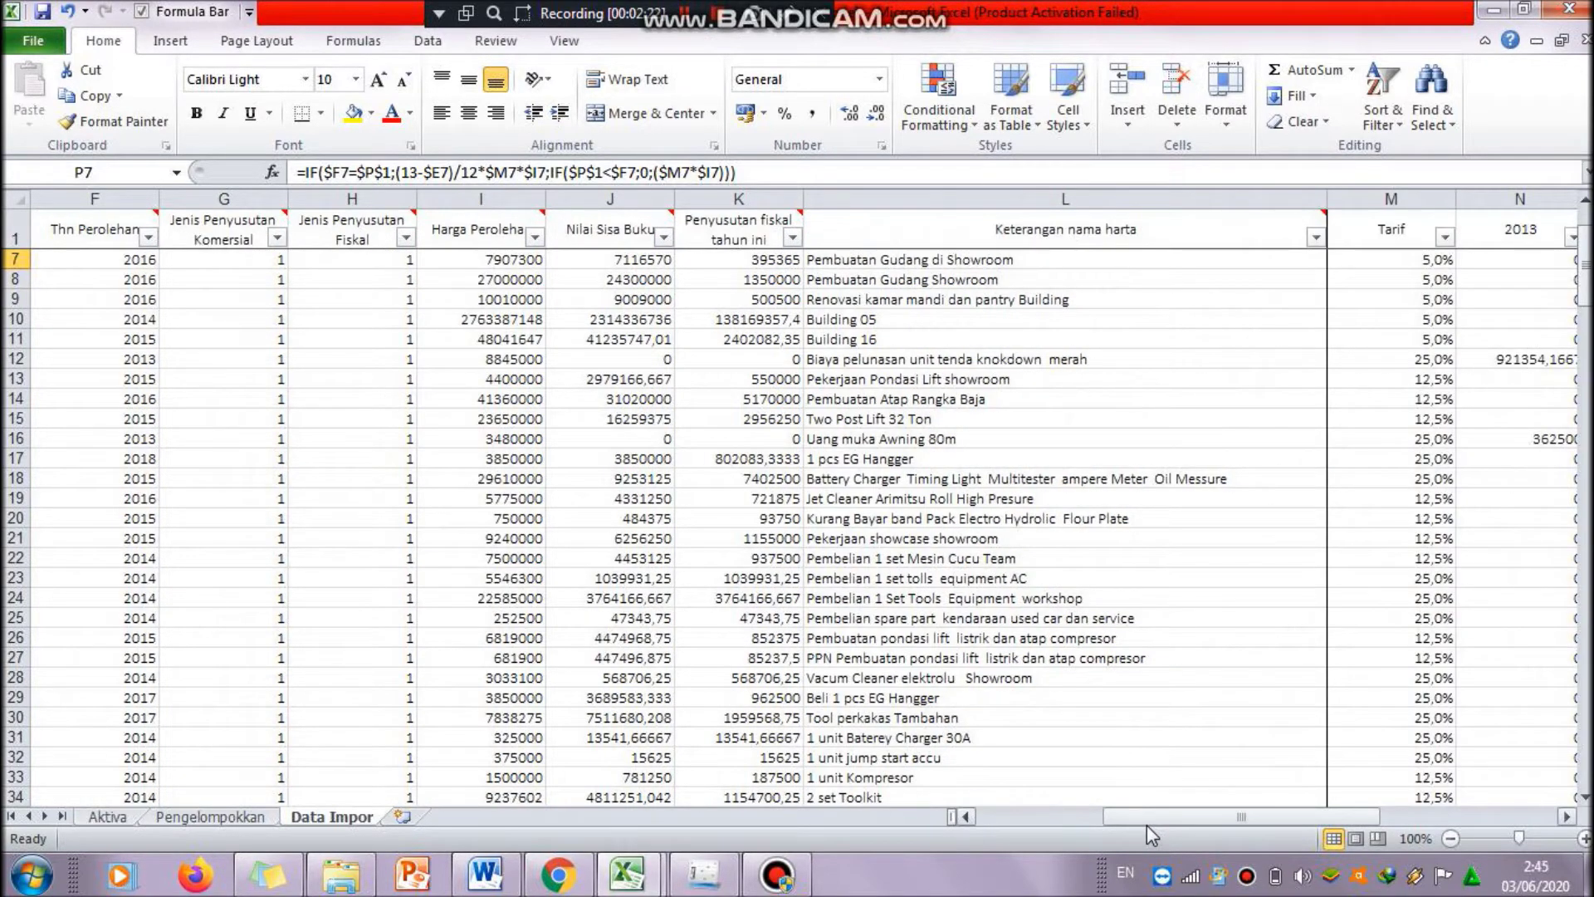
left_click_drag(1147, 825, 1044, 824)
- Review the Jenis Harta column's note and codes, checking the code in row 2 against the description Building 01
left_click(304, 341)
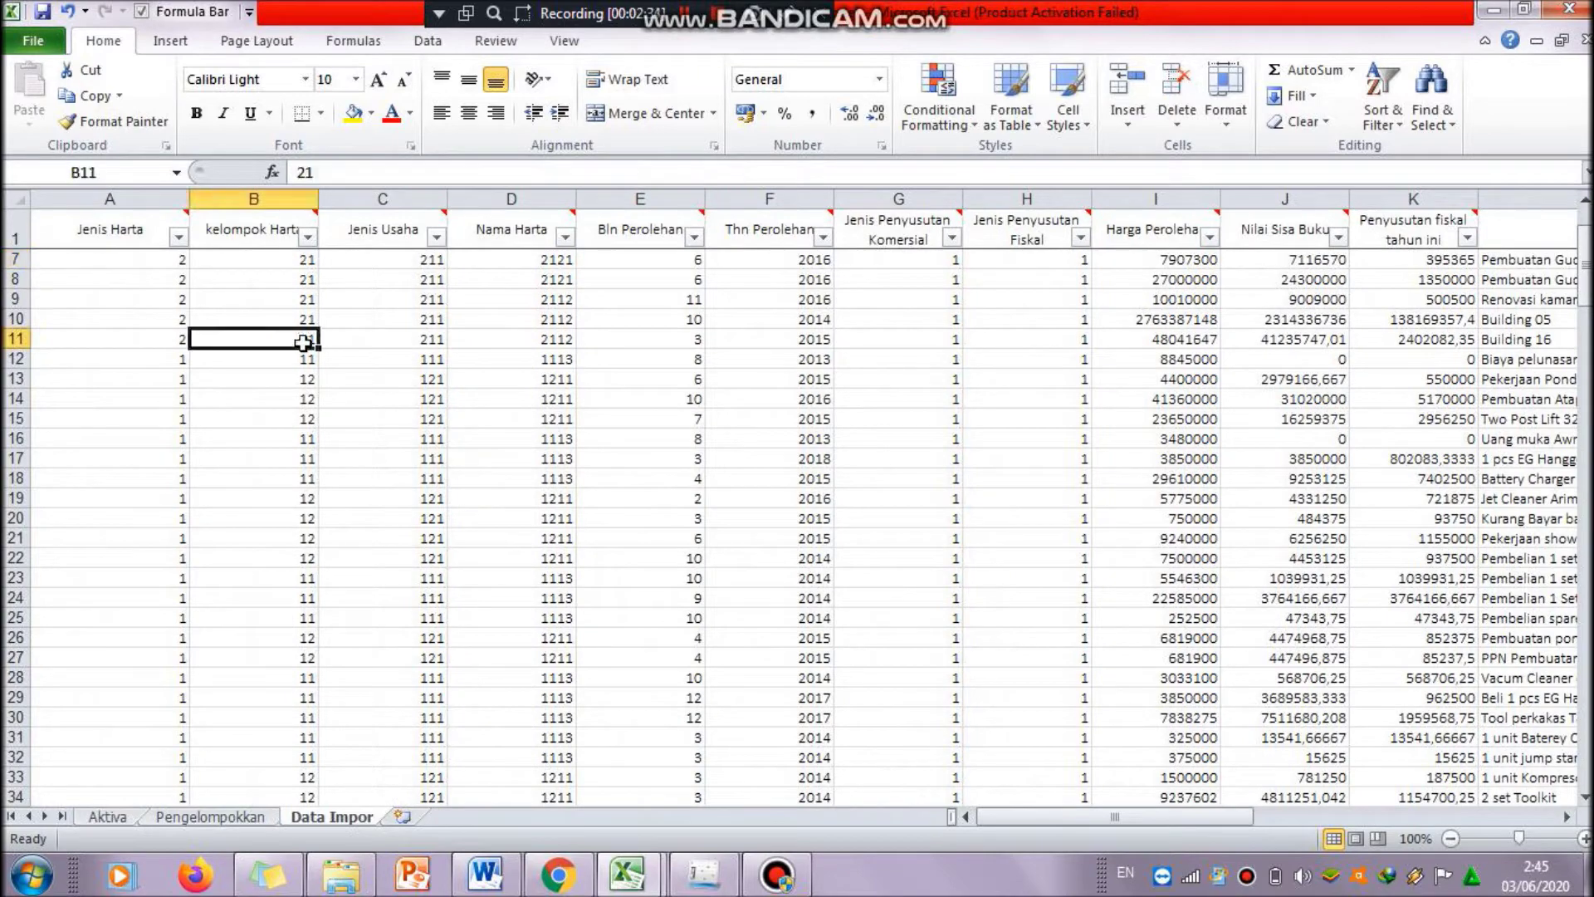
left_click(208, 288)
left_click(177, 262)
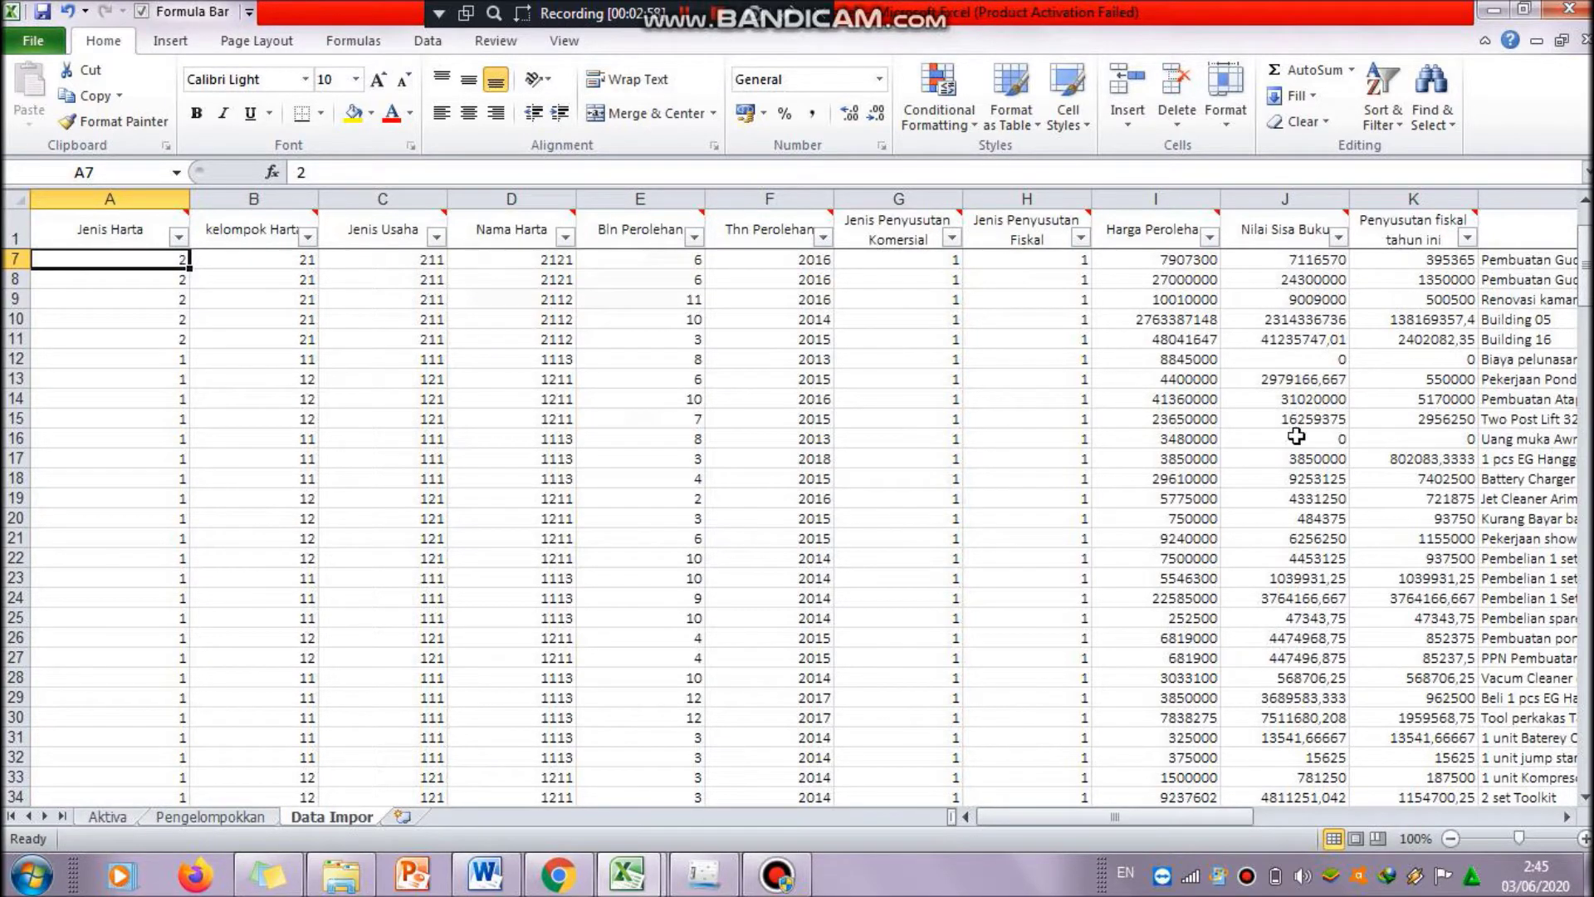
scroll(1516, 249, "up", 2)
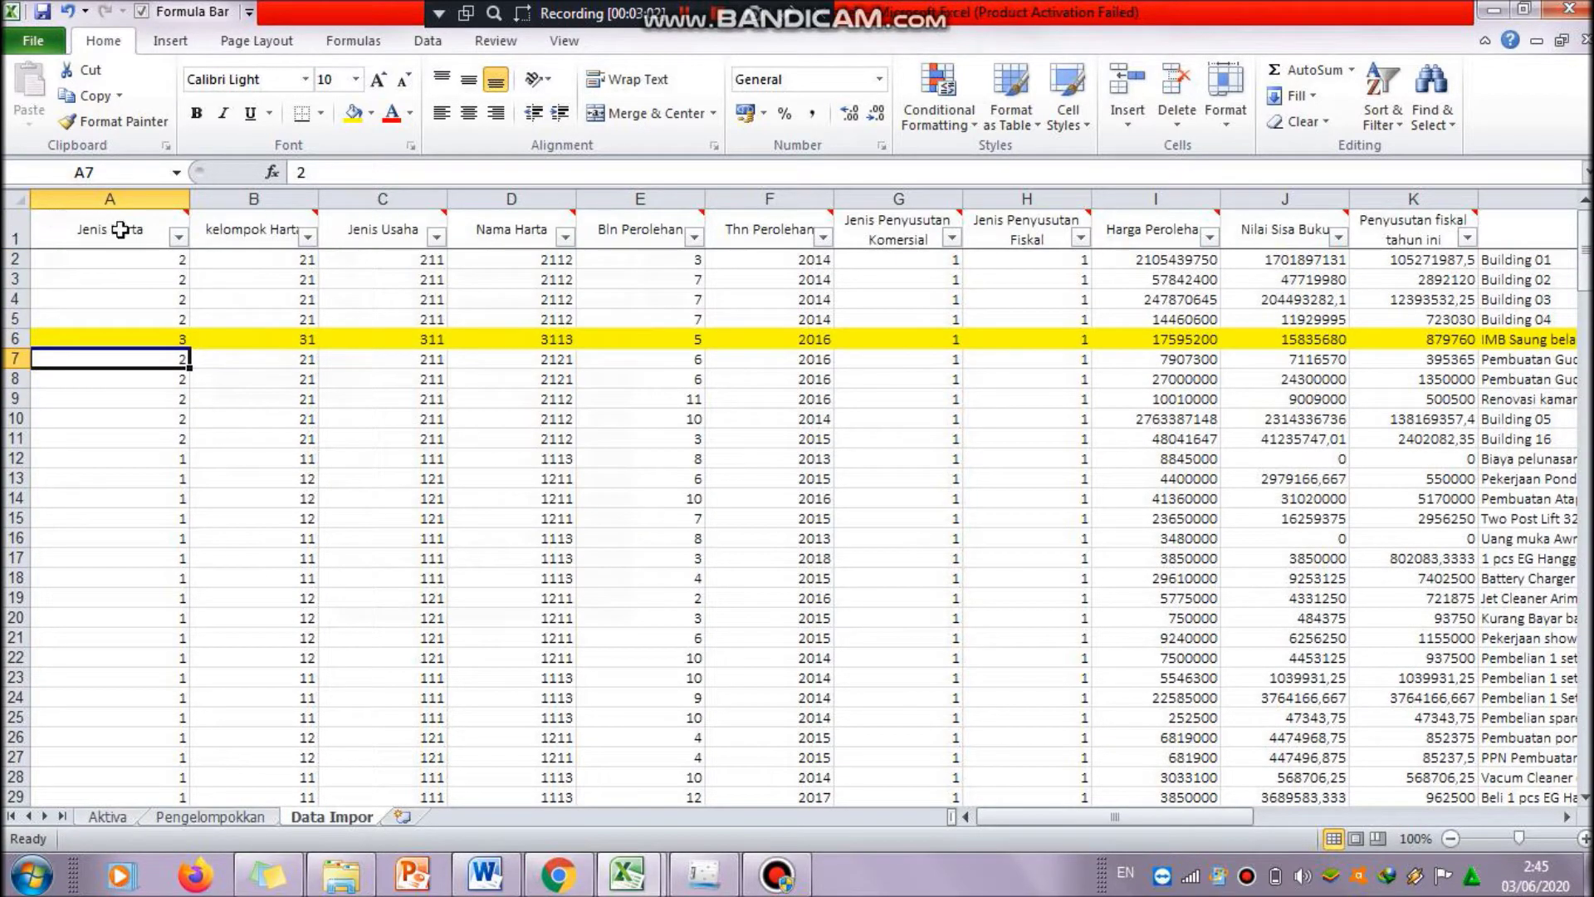
mouse_move(121, 234)
left_click(1505, 264)
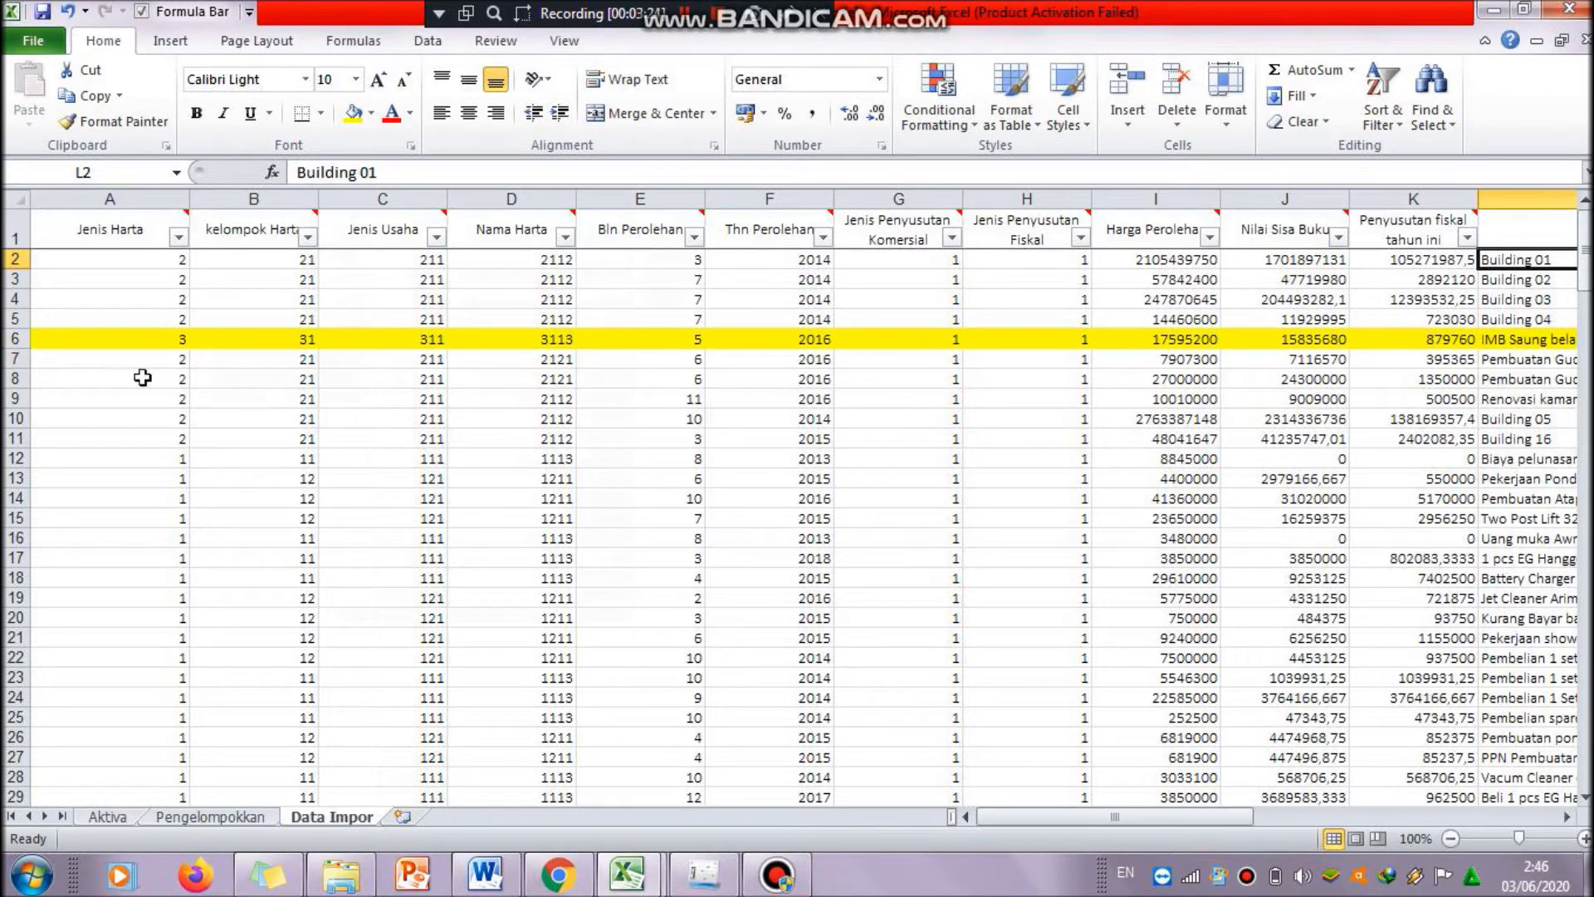
left_click(132, 258)
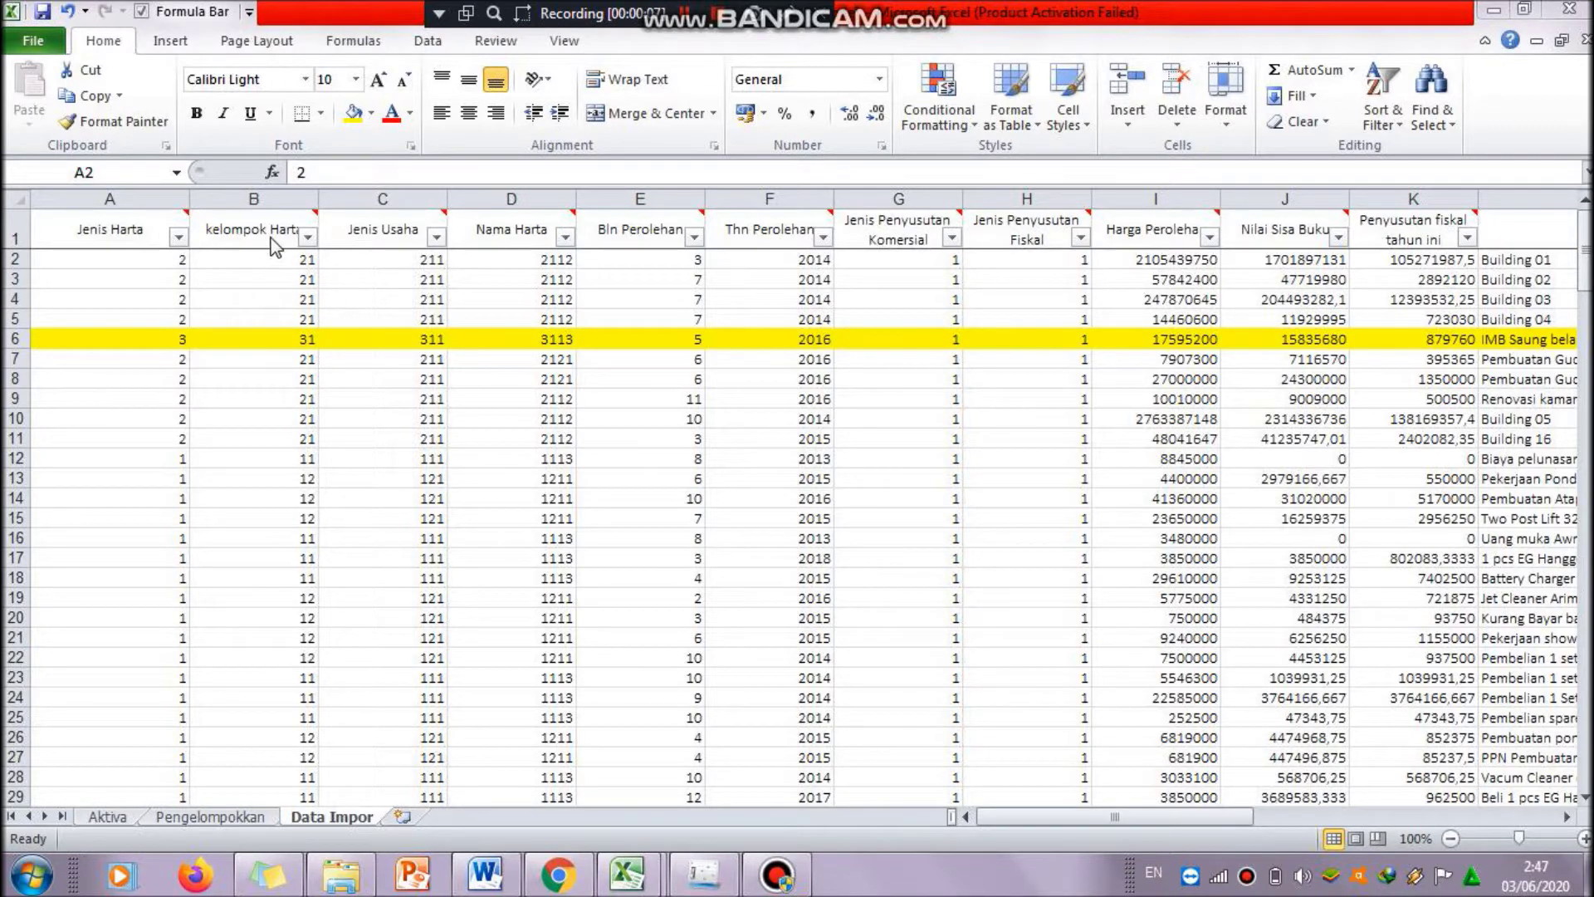
- Read the kelompok Harta column's note and compare Building 01's group code with its Jenis Harta code
mouse_move(276, 220)
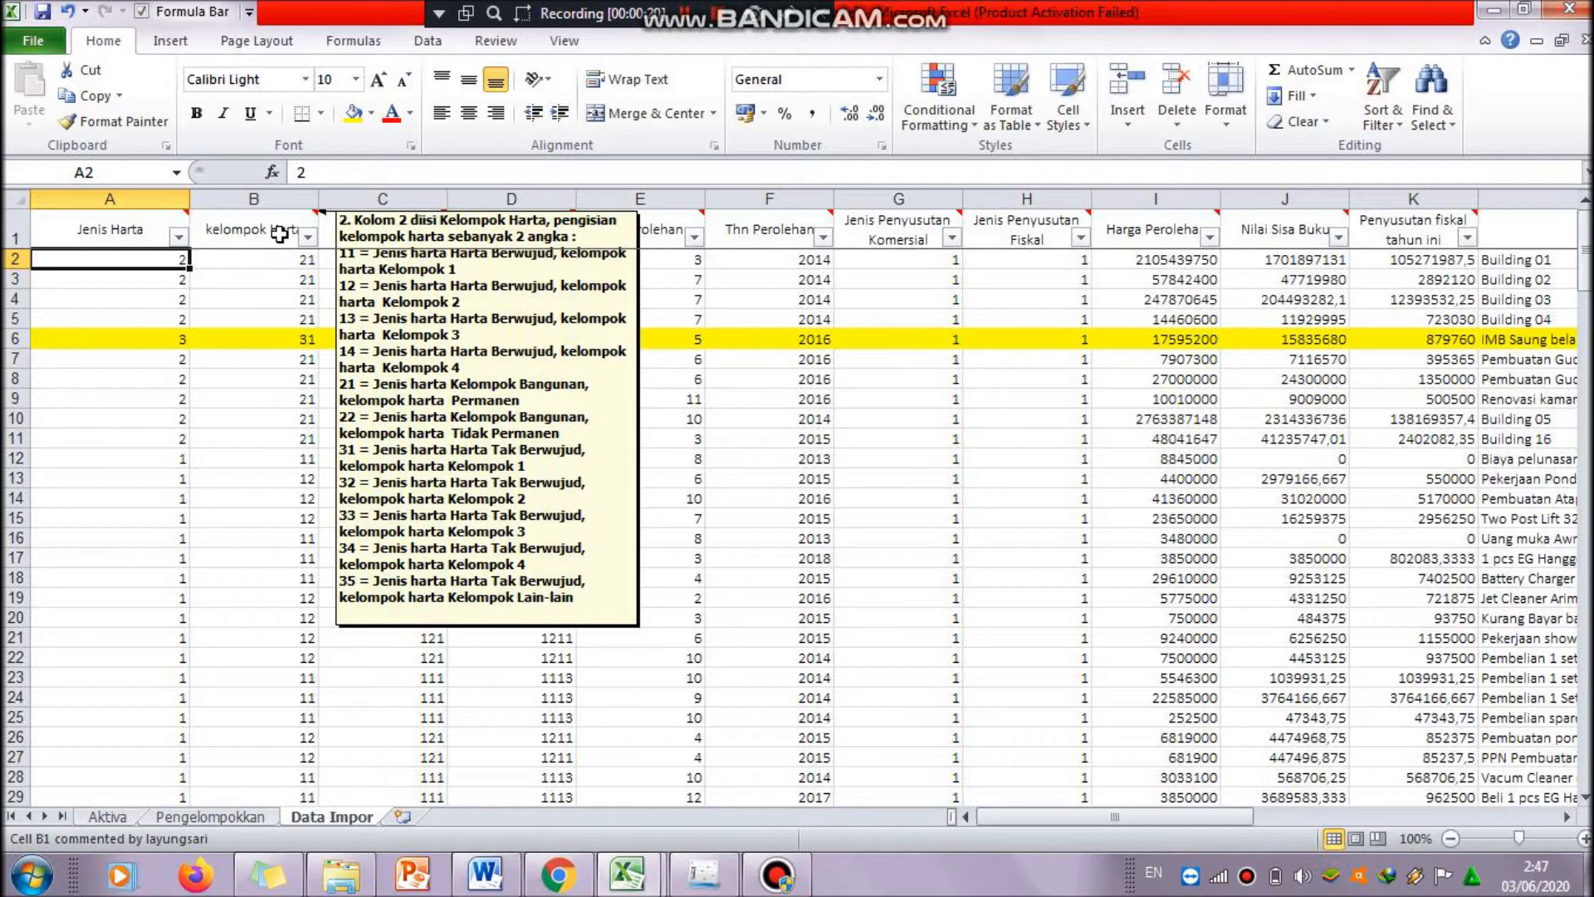
left_click(270, 257)
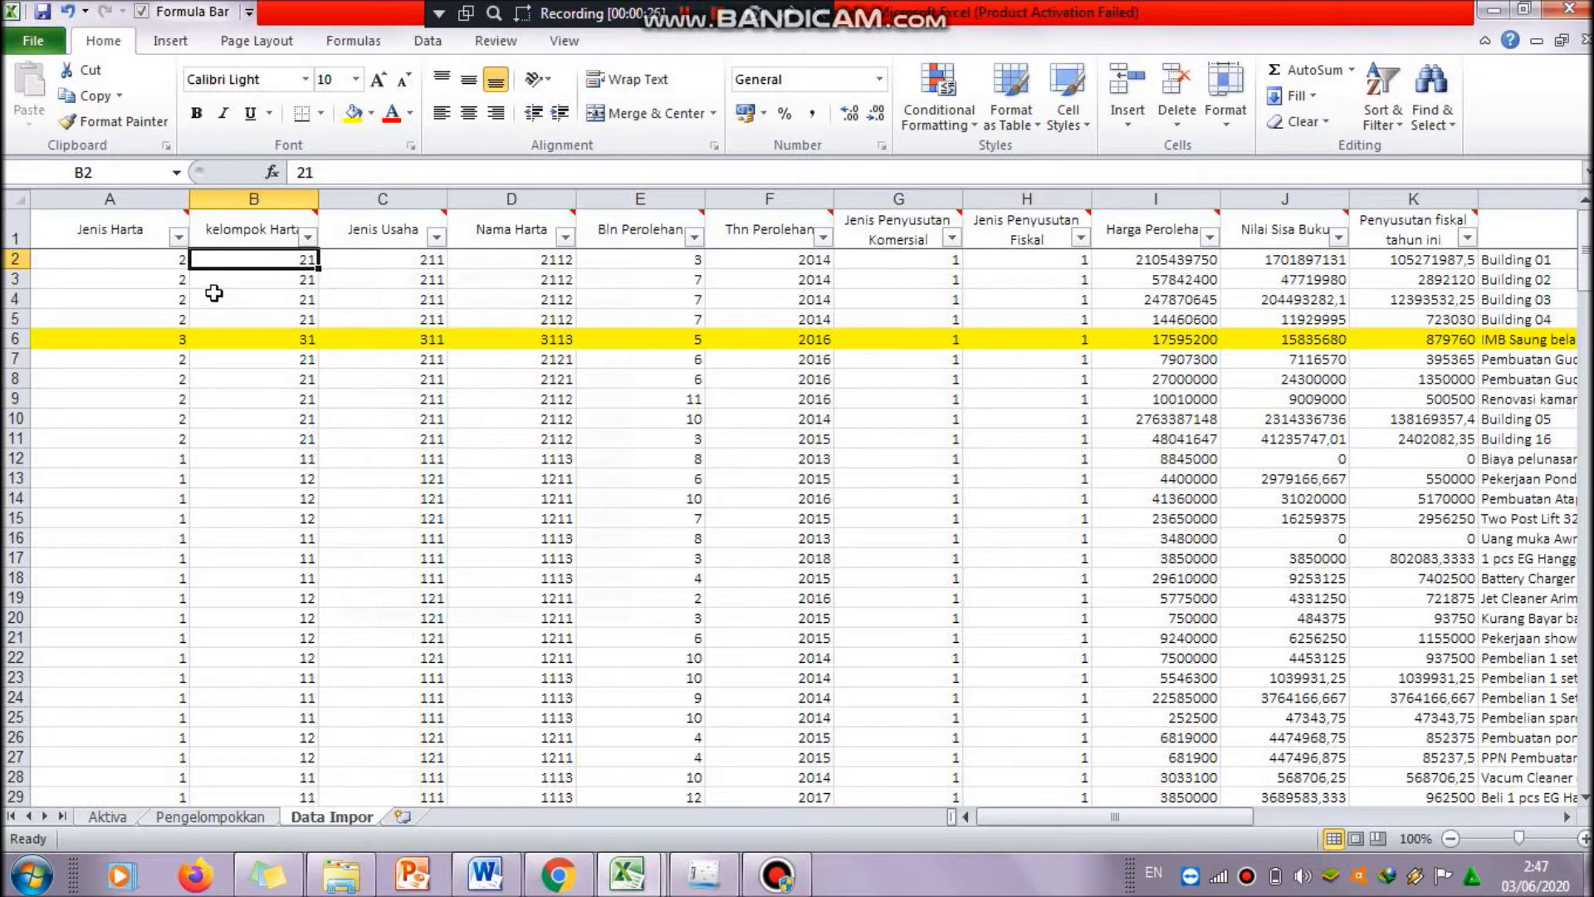
left_click(170, 260)
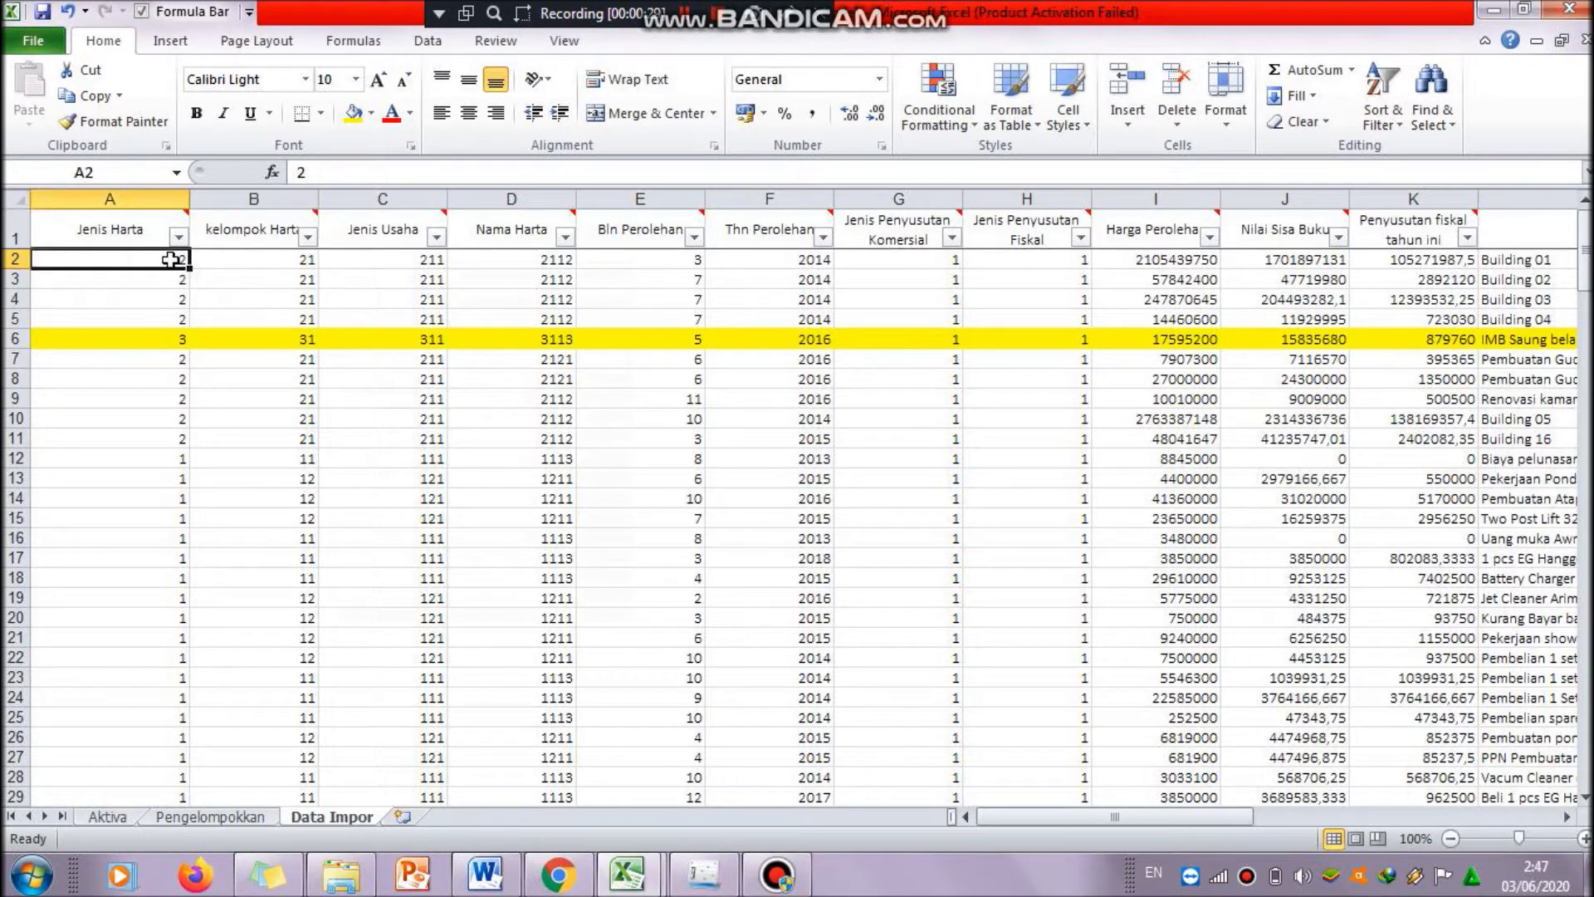
left_click(226, 259)
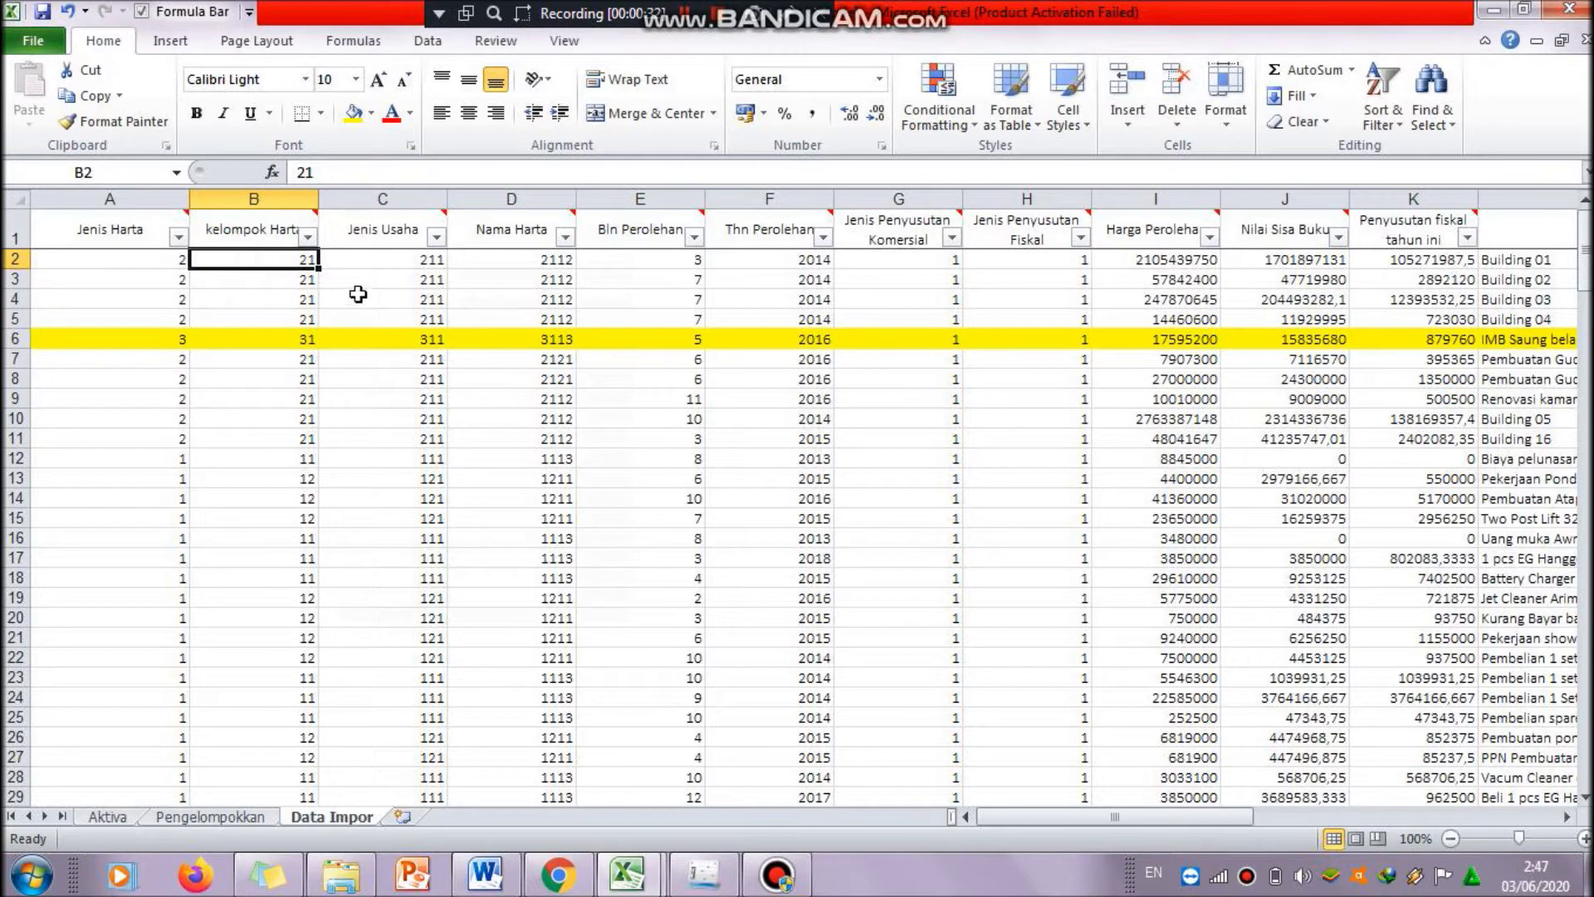
- Read the Jenis Usaha and Nama Harta column notes and check Building 01's codes in both columns
mouse_move(390, 237)
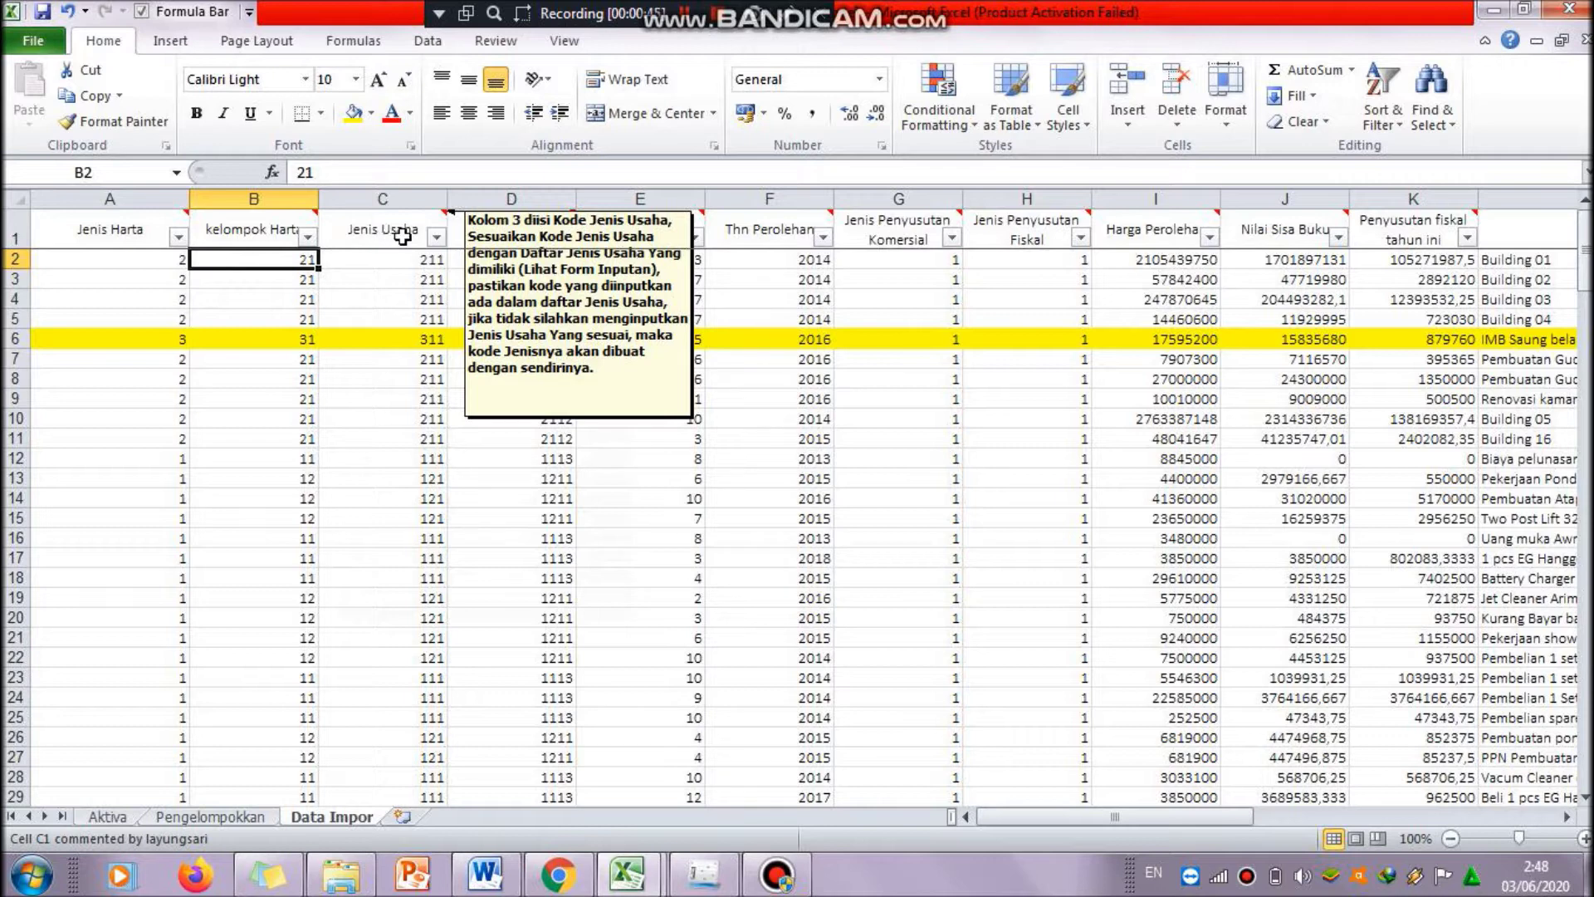
left_click(391, 256)
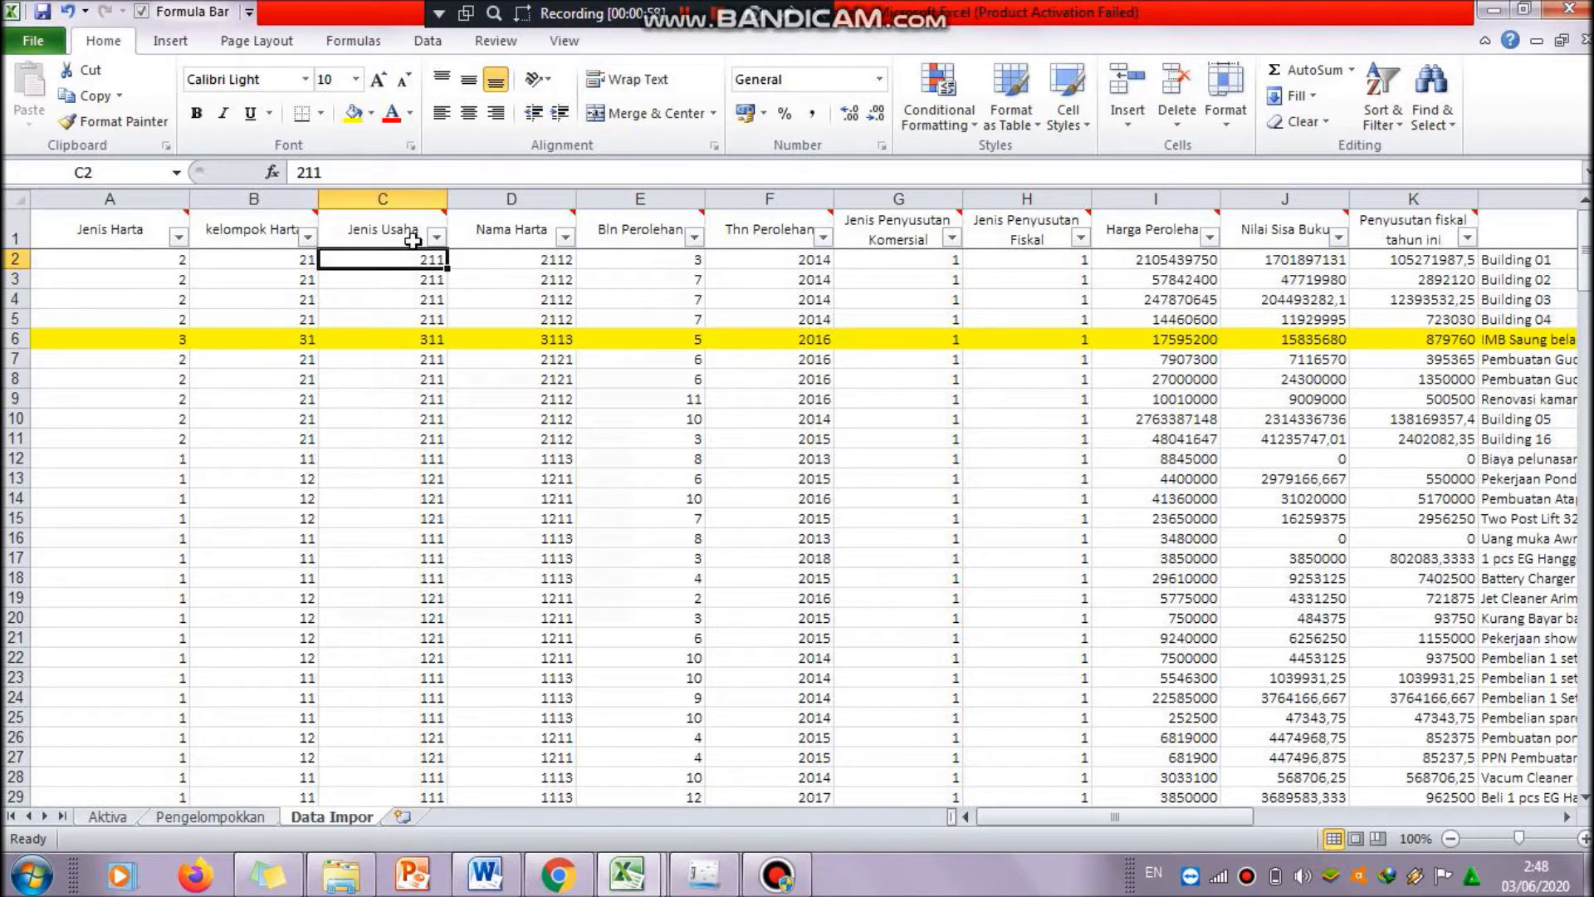
key("Right")
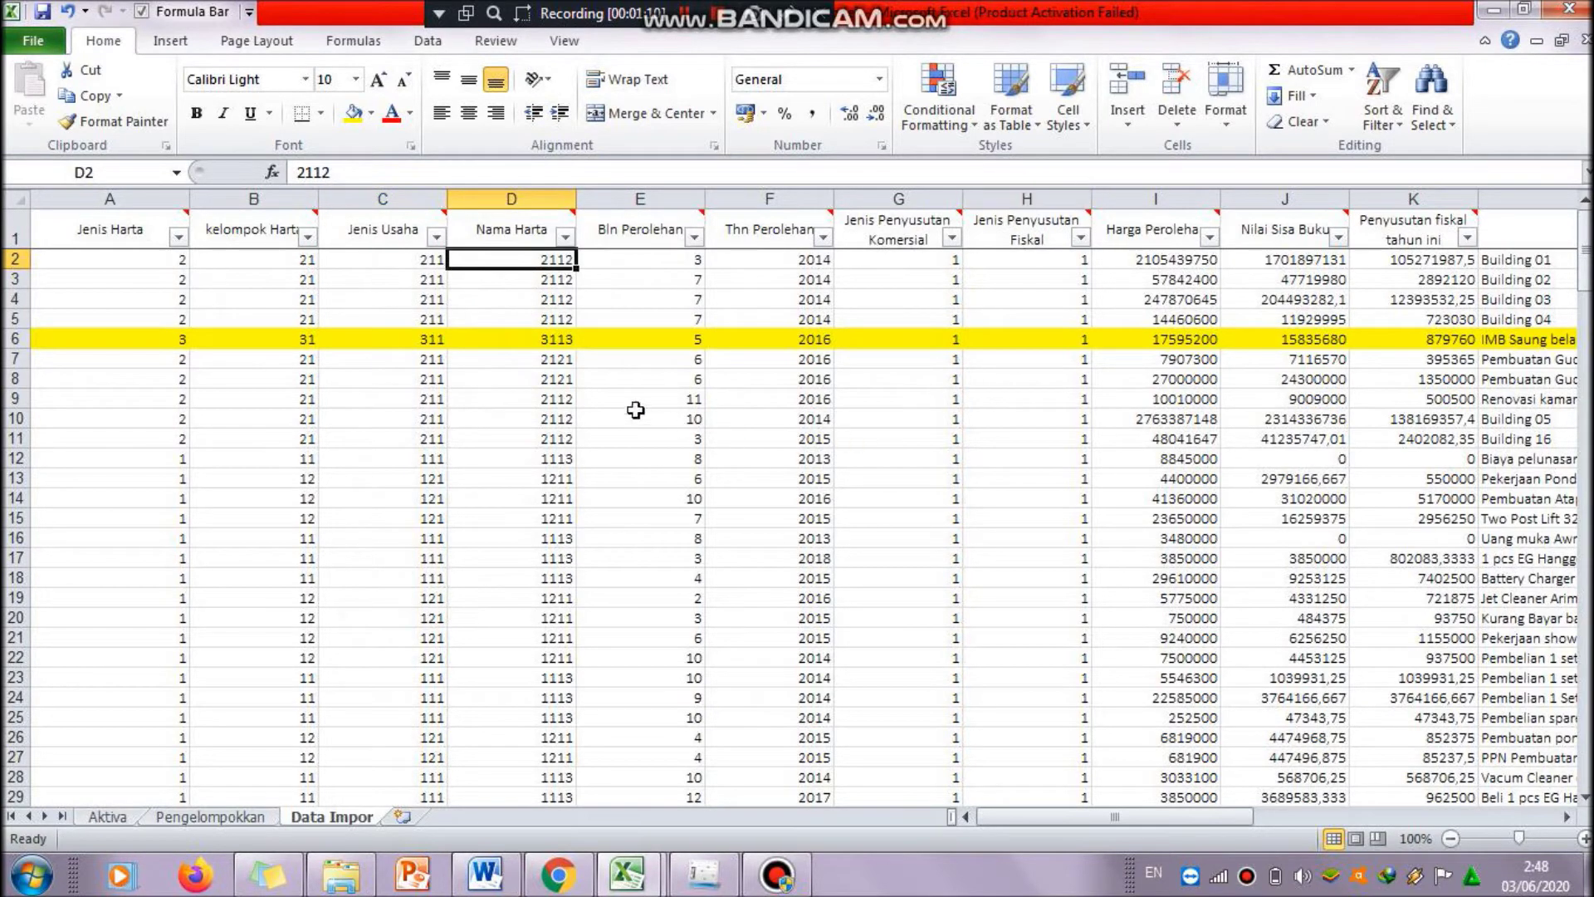
mouse_move(536, 235)
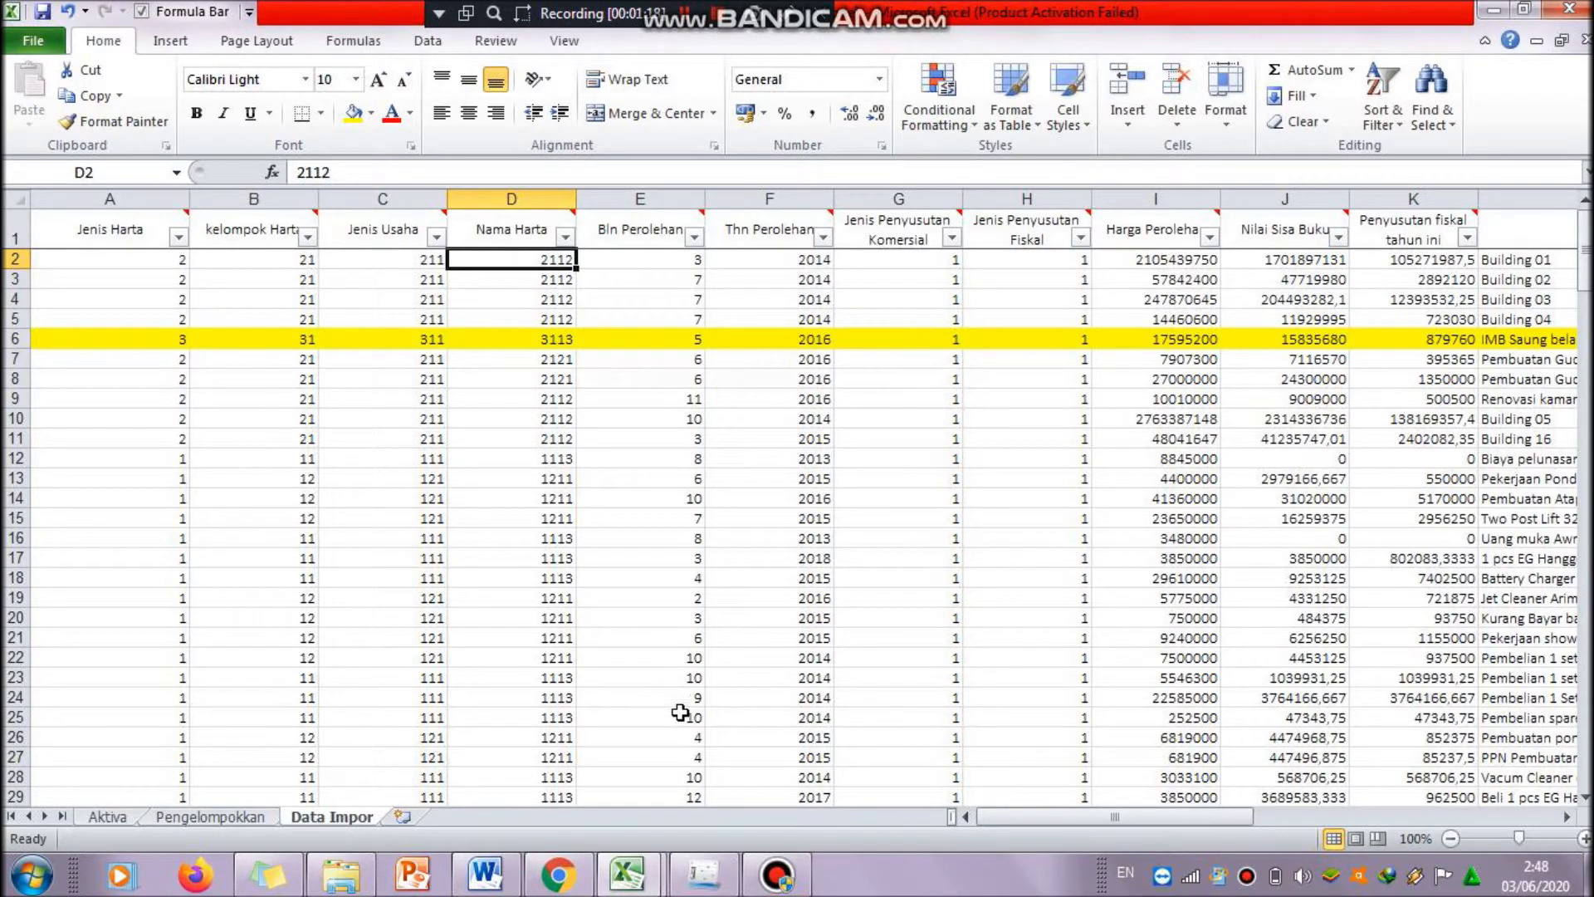
- Switch to eSPT PPh Badan and open the Daftar Penyusutan dan Amortisasi Fiskal form
mouse_move(708, 871)
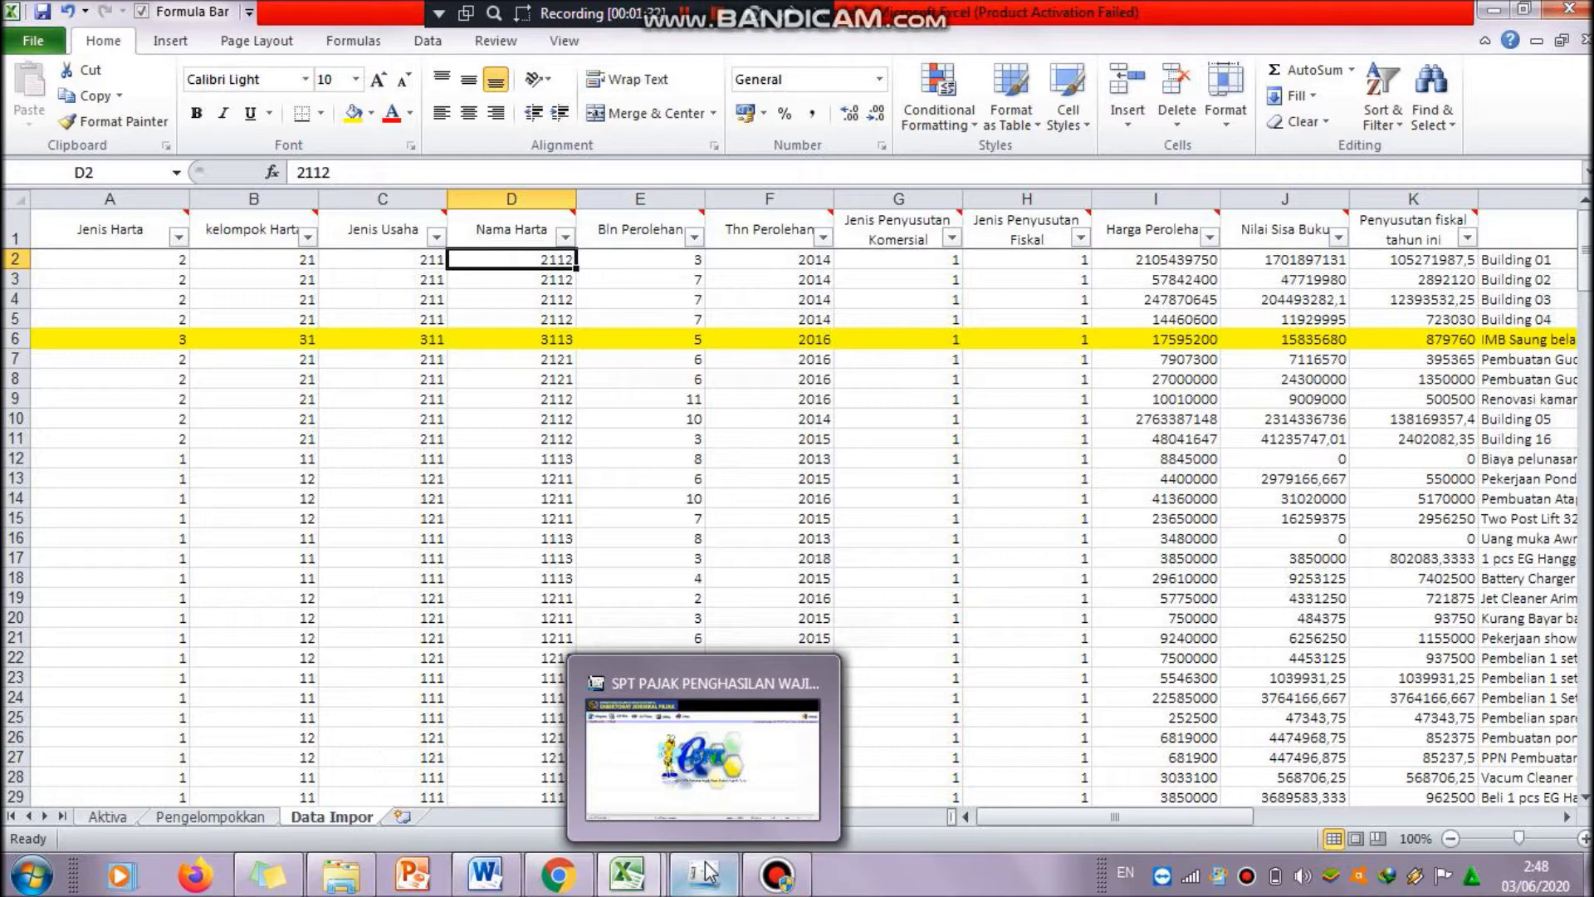
left_click(710, 816)
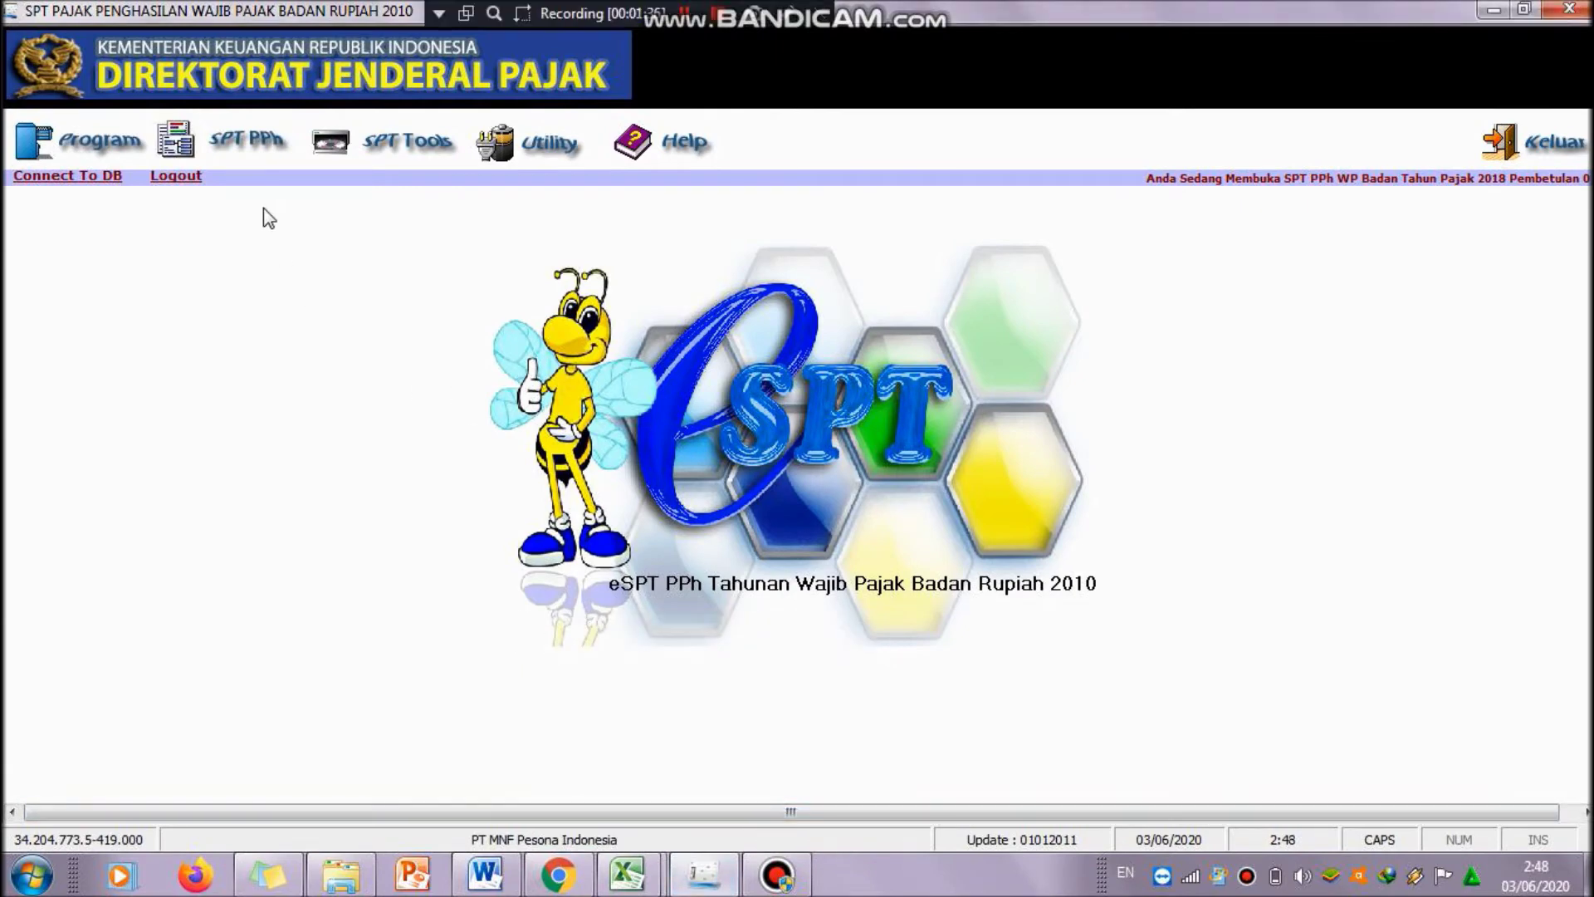
left_click(264, 154)
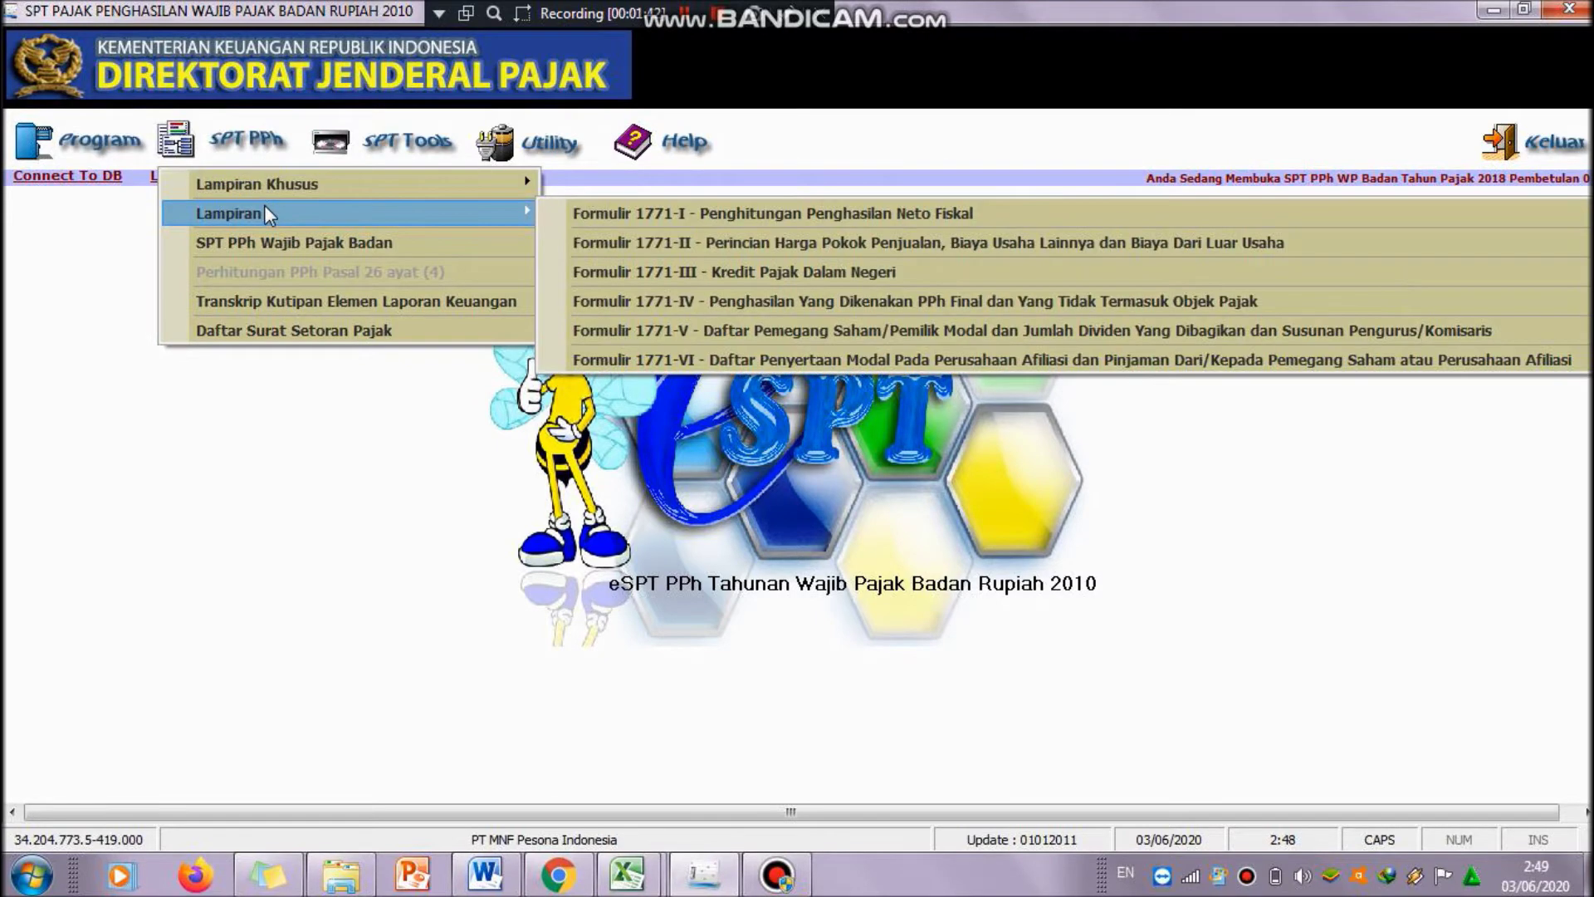
mouse_move(332, 184)
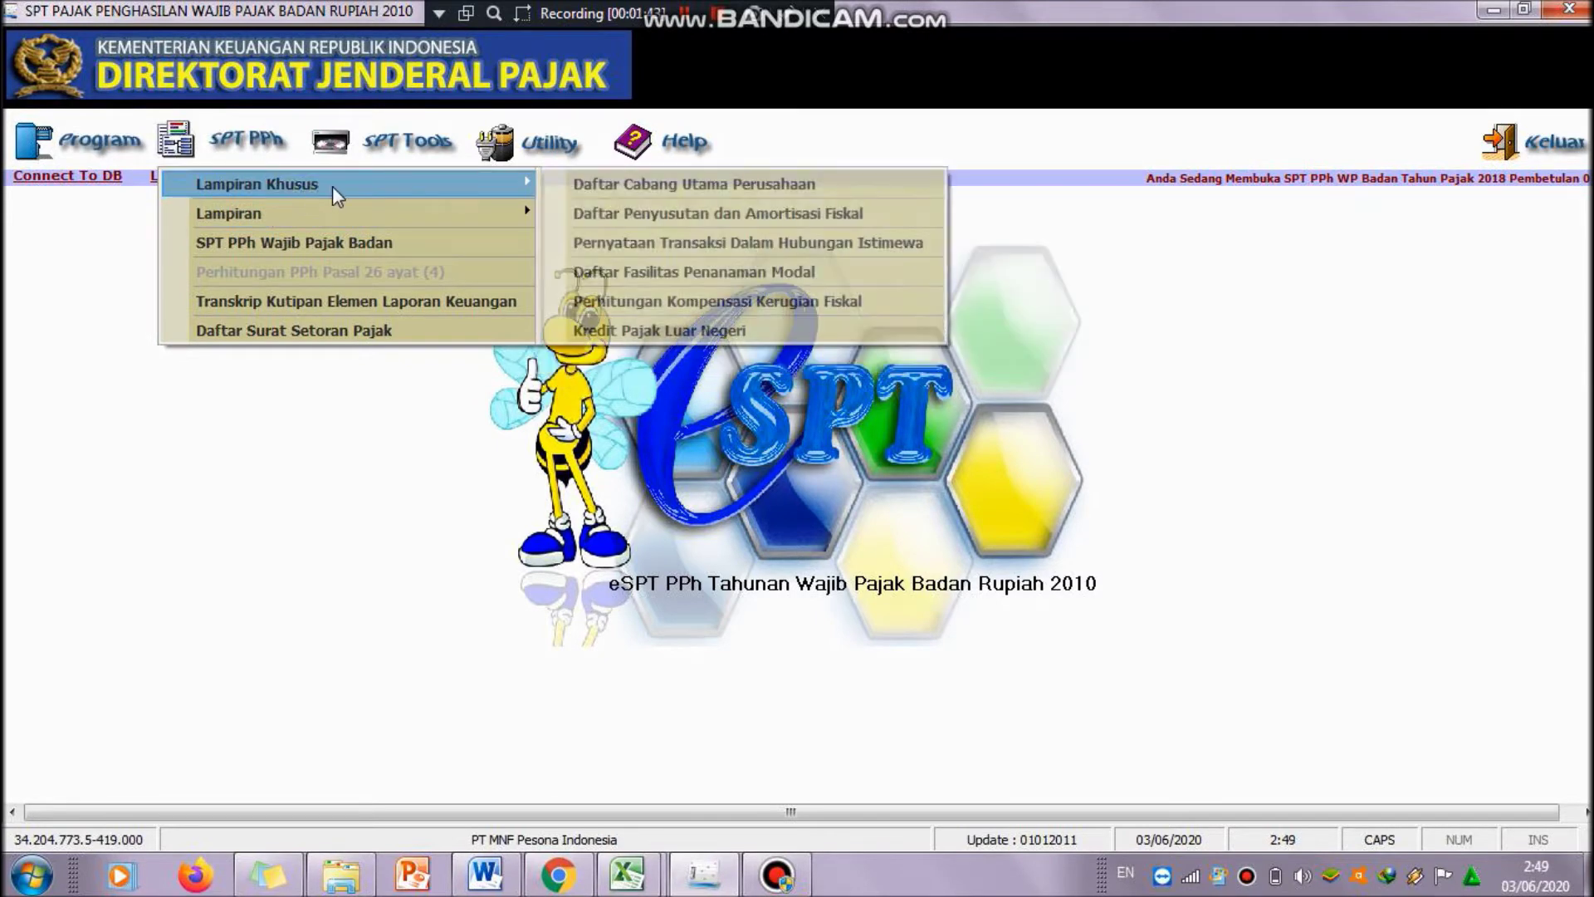
left_click(600, 215)
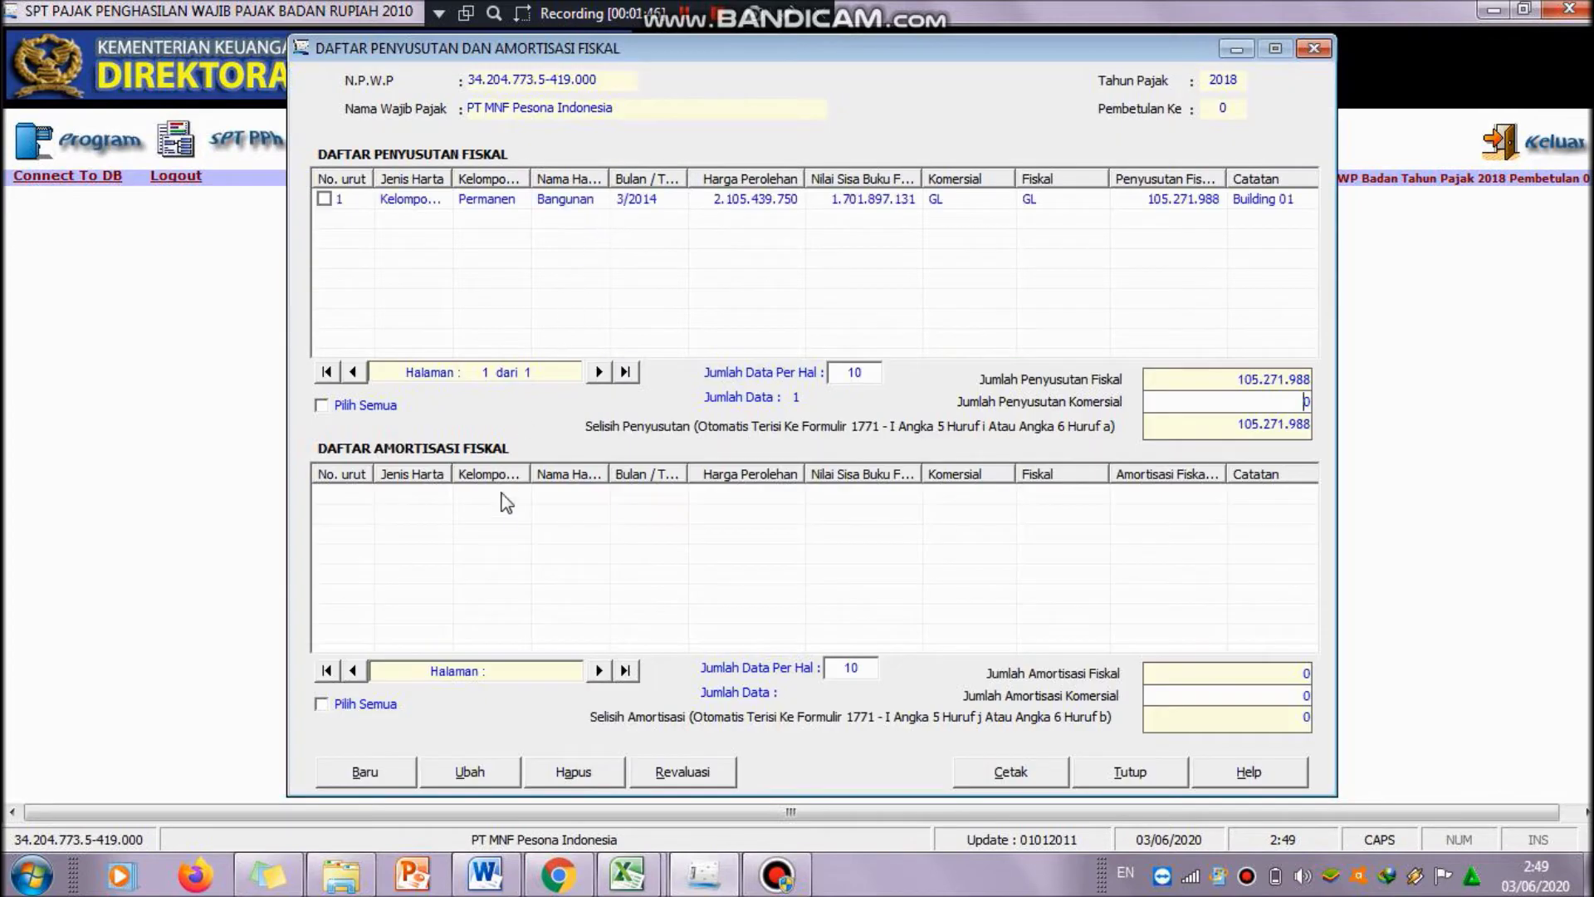
- Start a new depreciation entry with Kelompok Bangunan, Permanen and Semua jenis usaha, and view the available Nama Harta choices
left_click(393, 777)
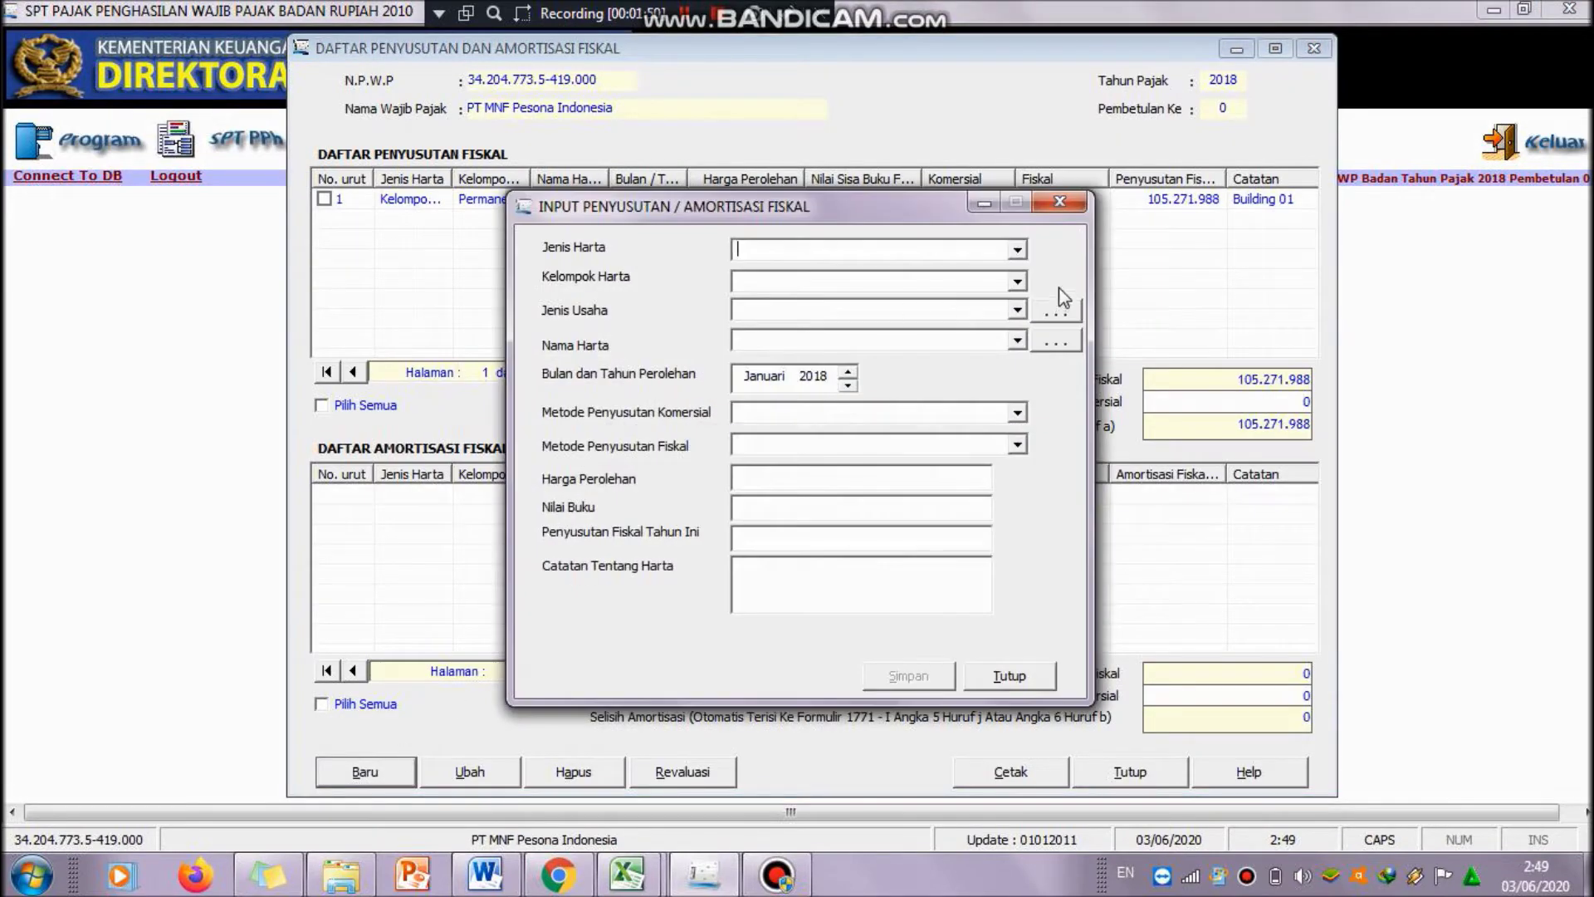
left_click(1016, 249)
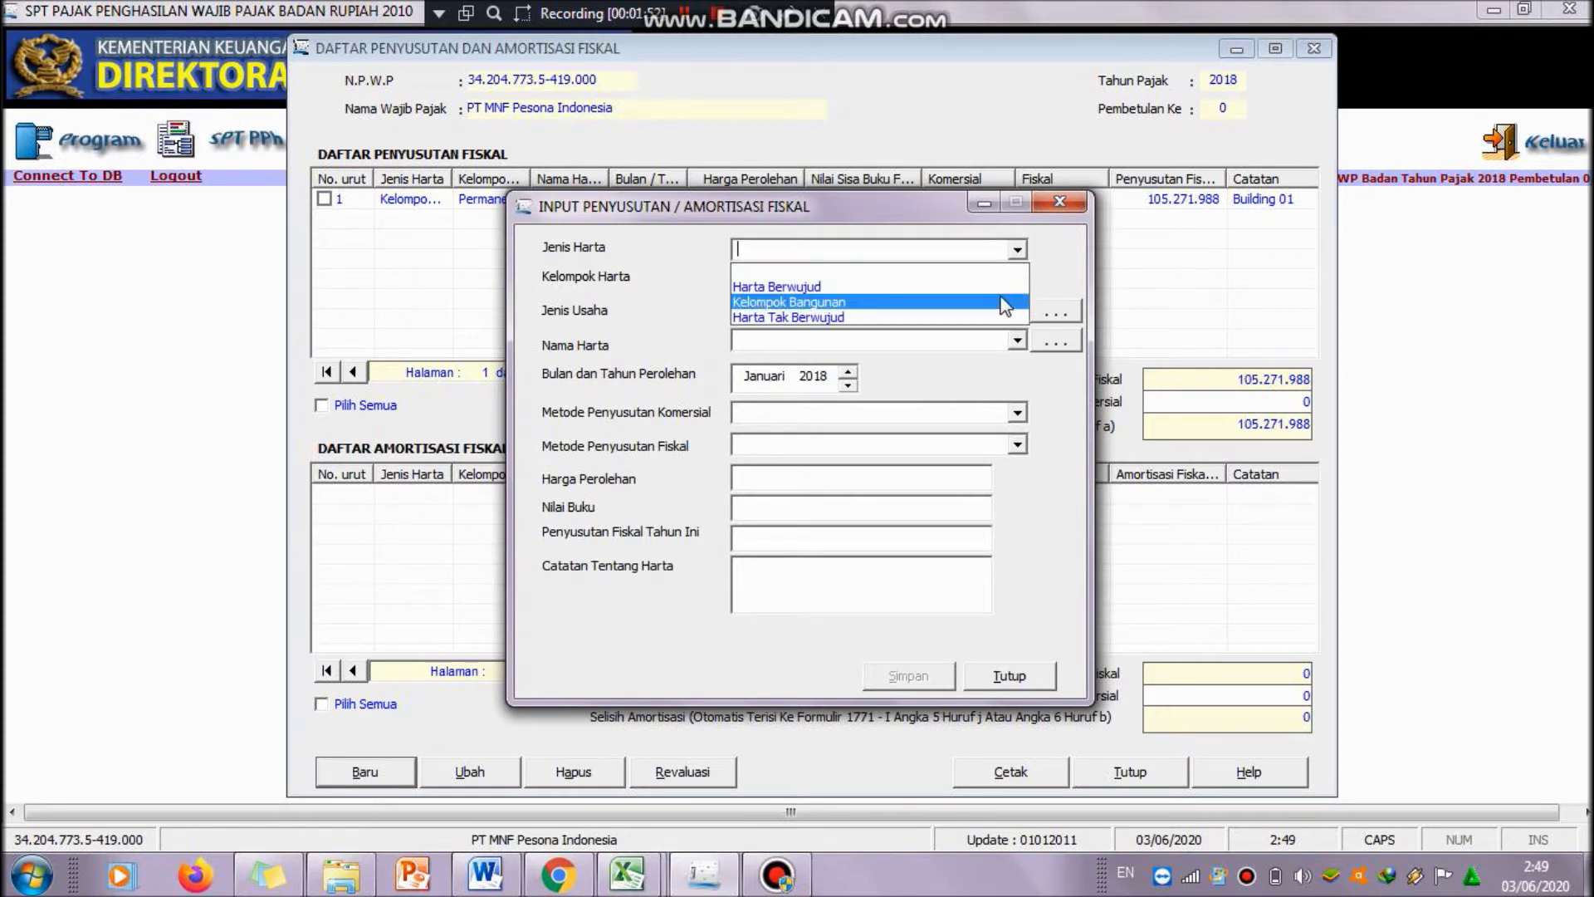
left_click(1004, 304)
left_click(1016, 280)
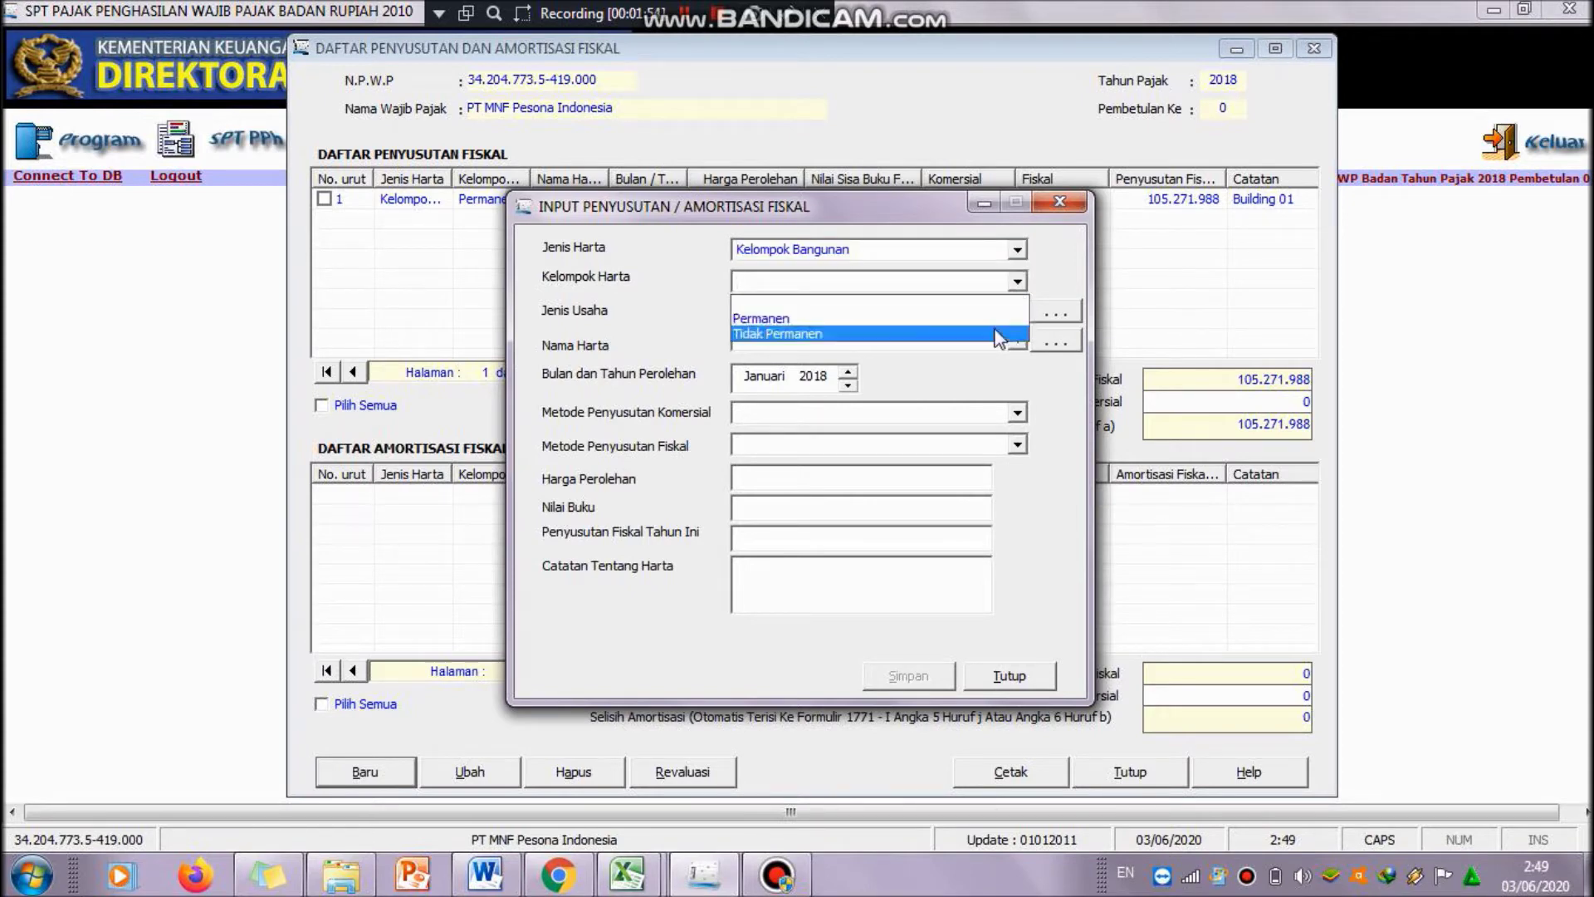
left_click(998, 324)
left_click(1017, 311)
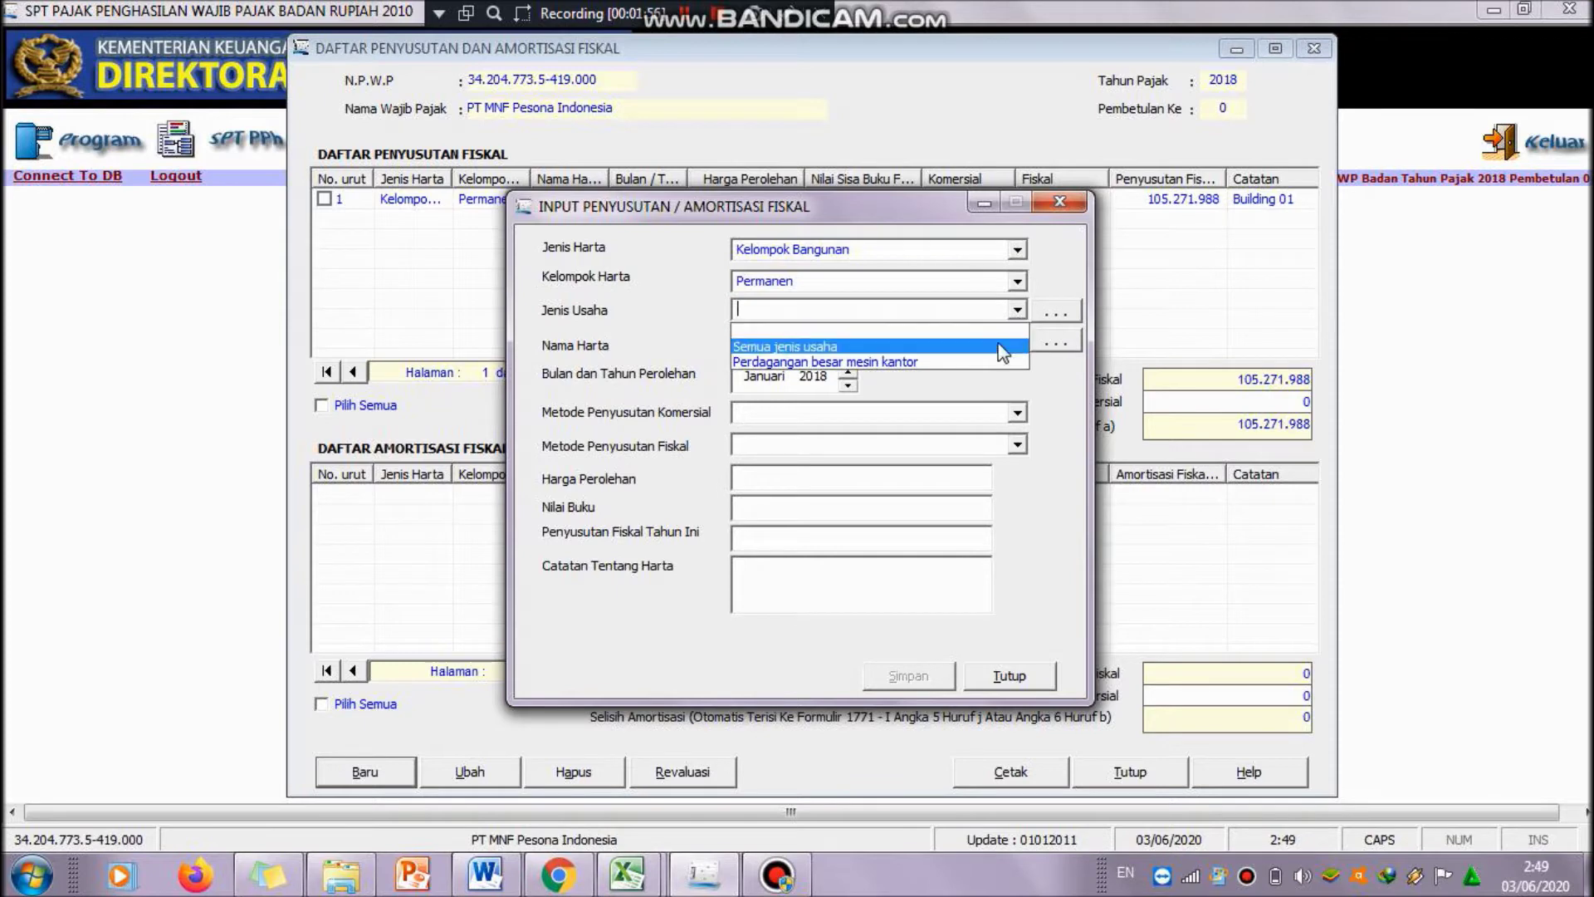
left_click(1004, 326)
left_click(1017, 342)
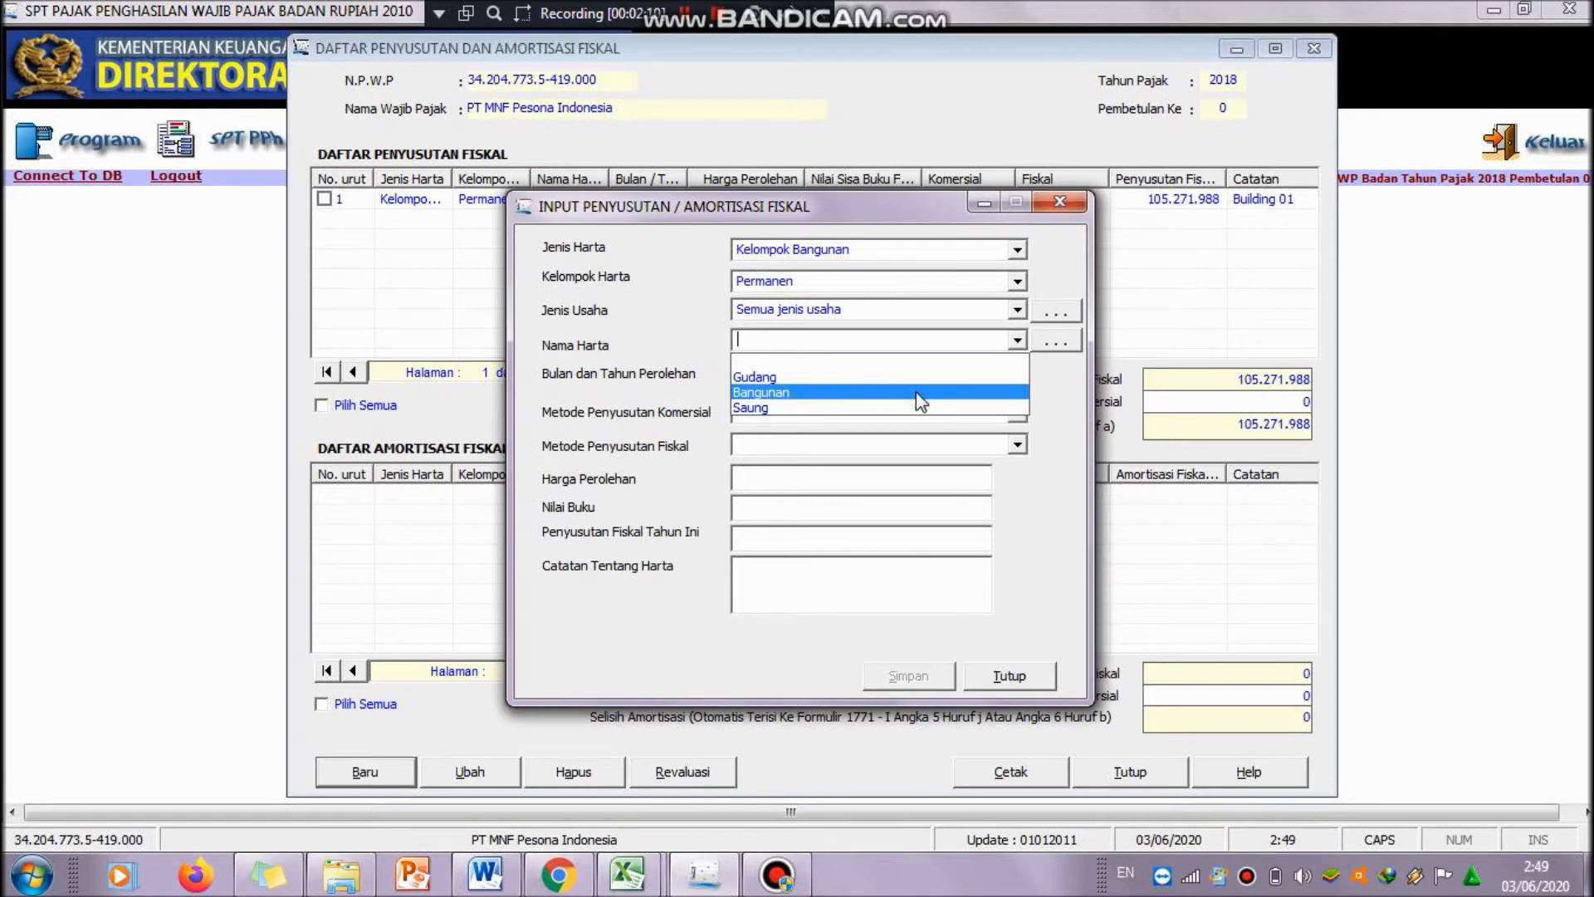
left_click(1013, 347)
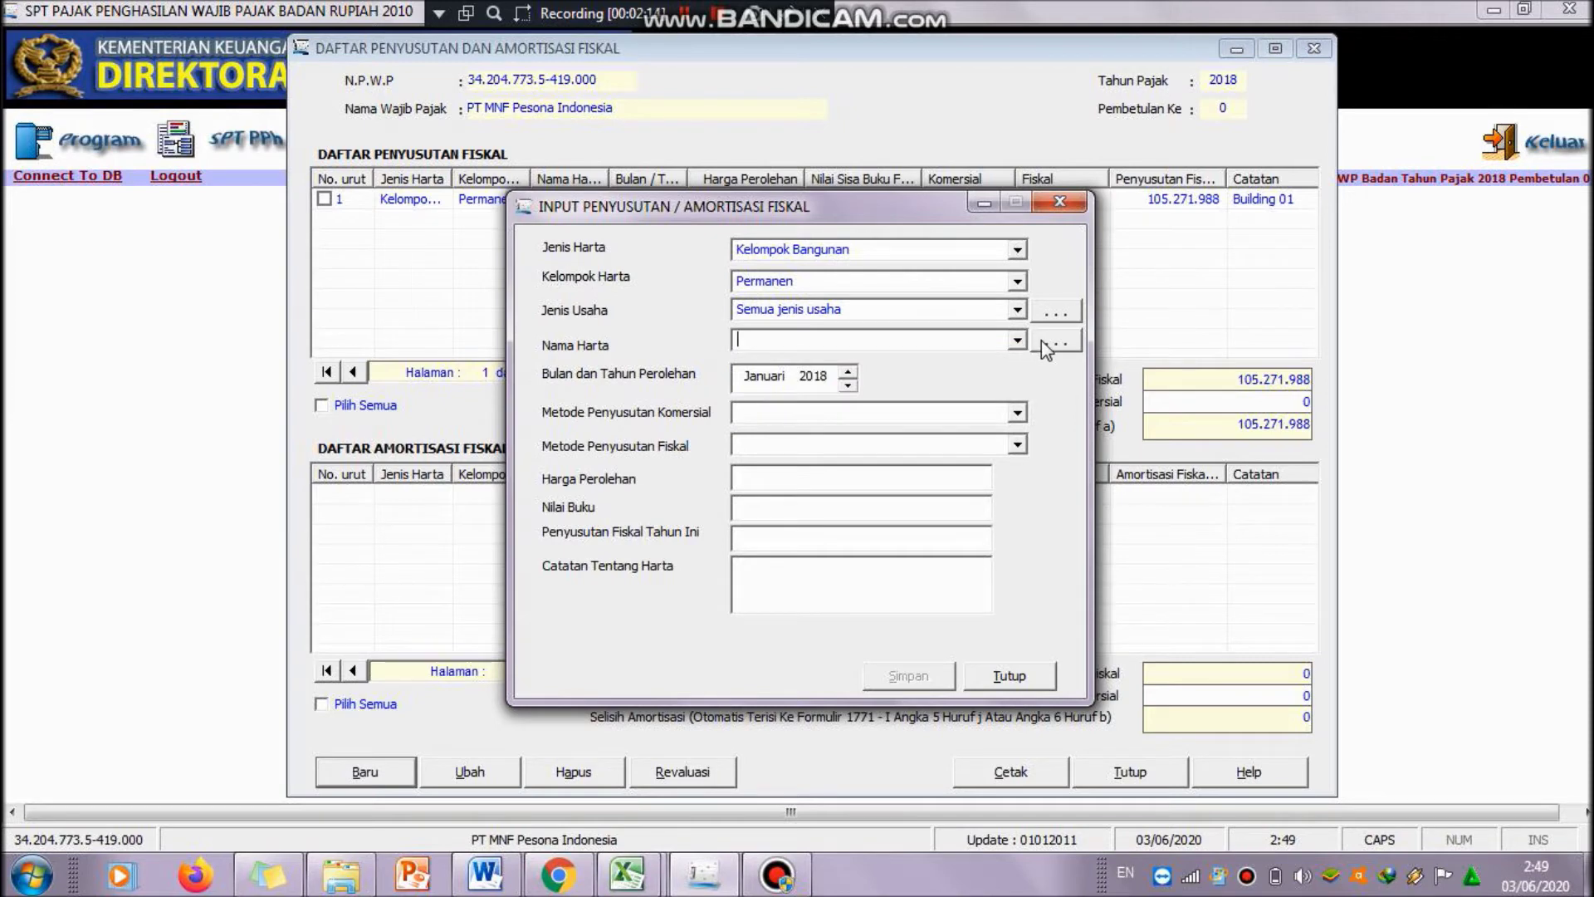
- Look up the Nama Harta reference codes and the code for a new name, closing the reference and entry forms without saving
left_click(1042, 343)
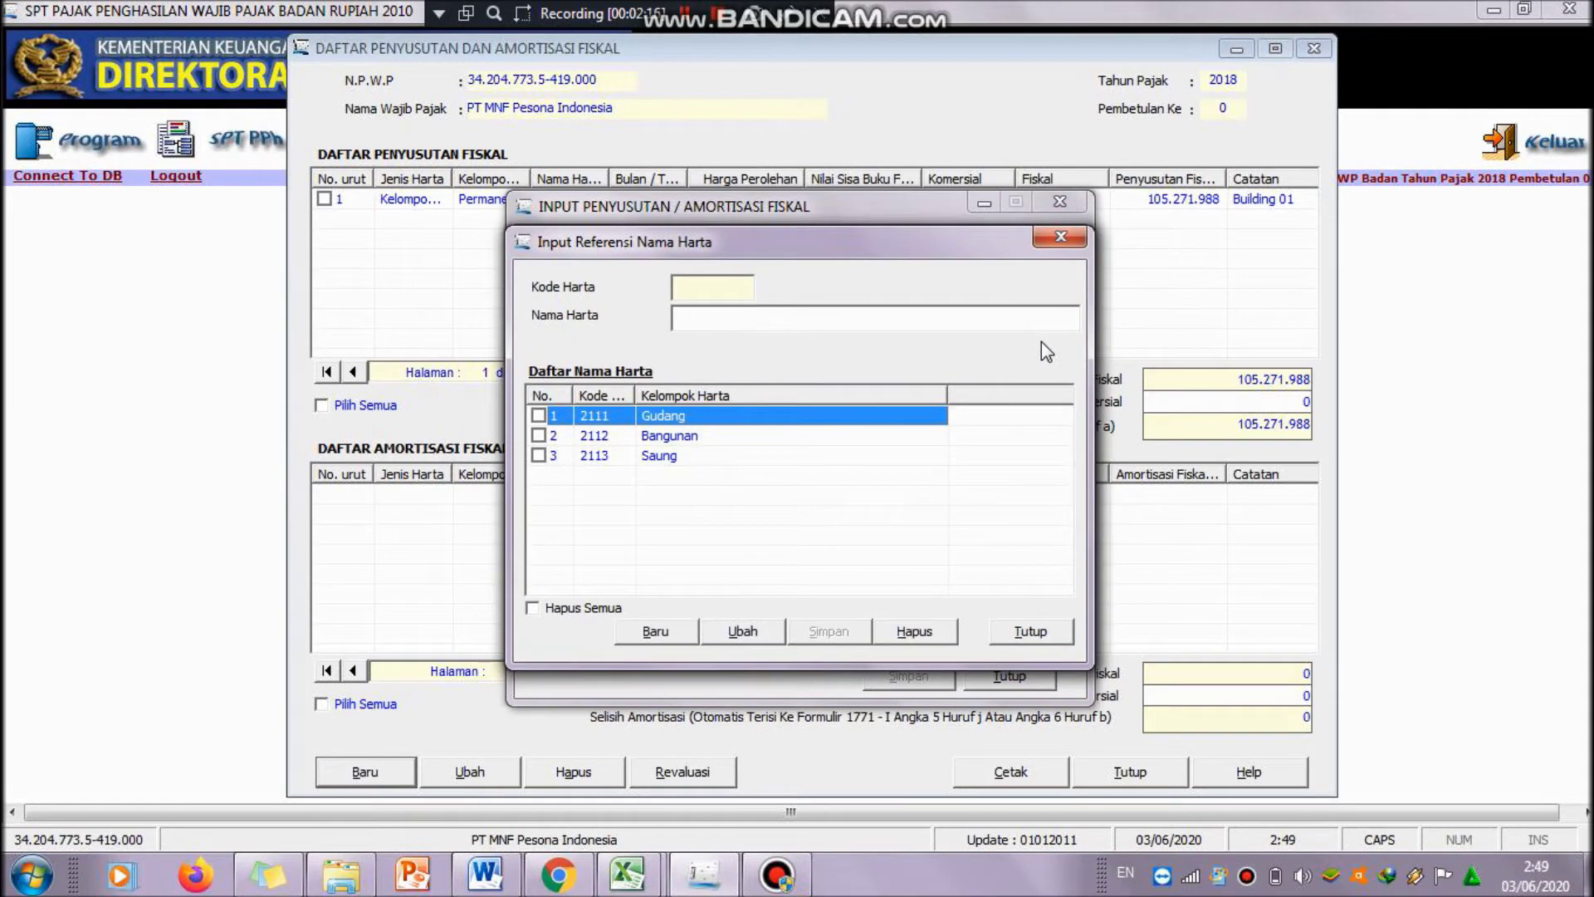
left_click(655, 630)
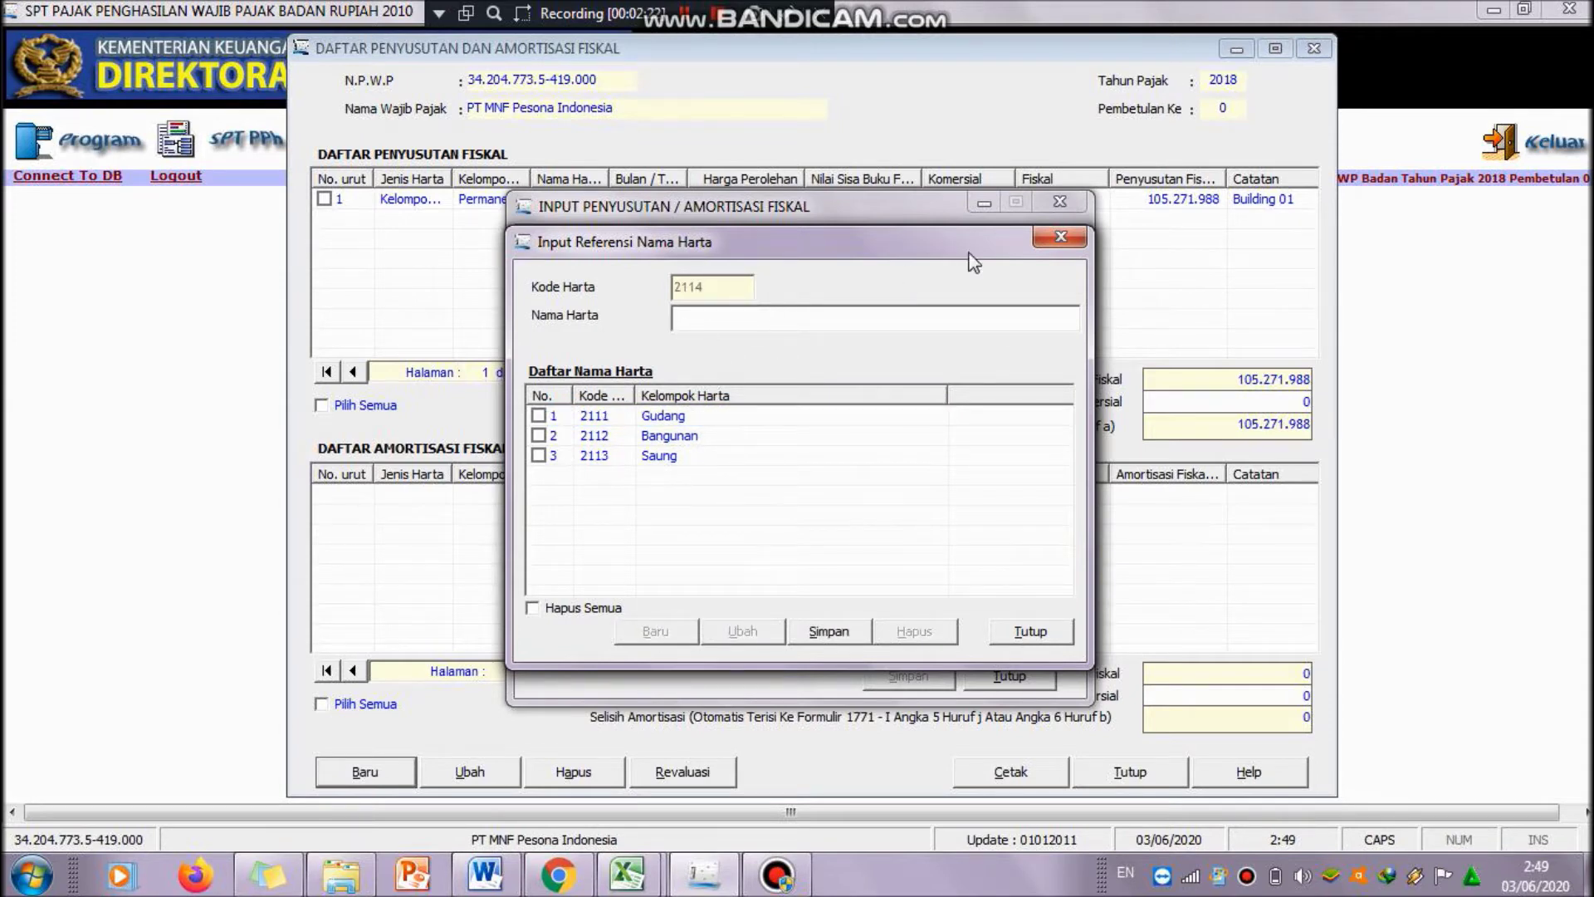
left_click(1059, 238)
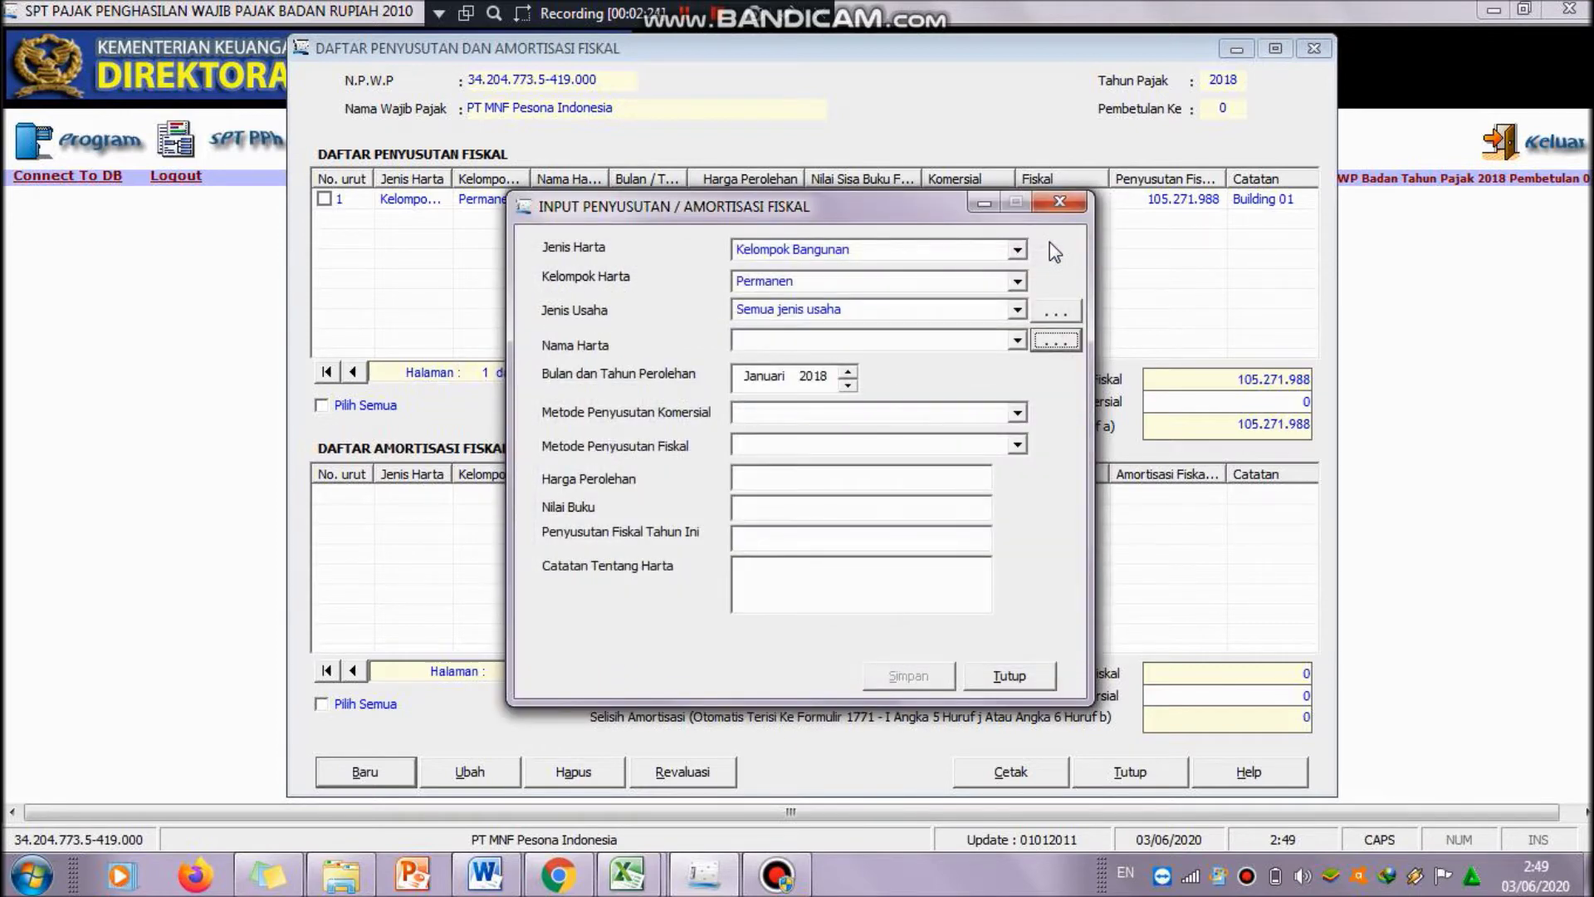
left_click(1059, 208)
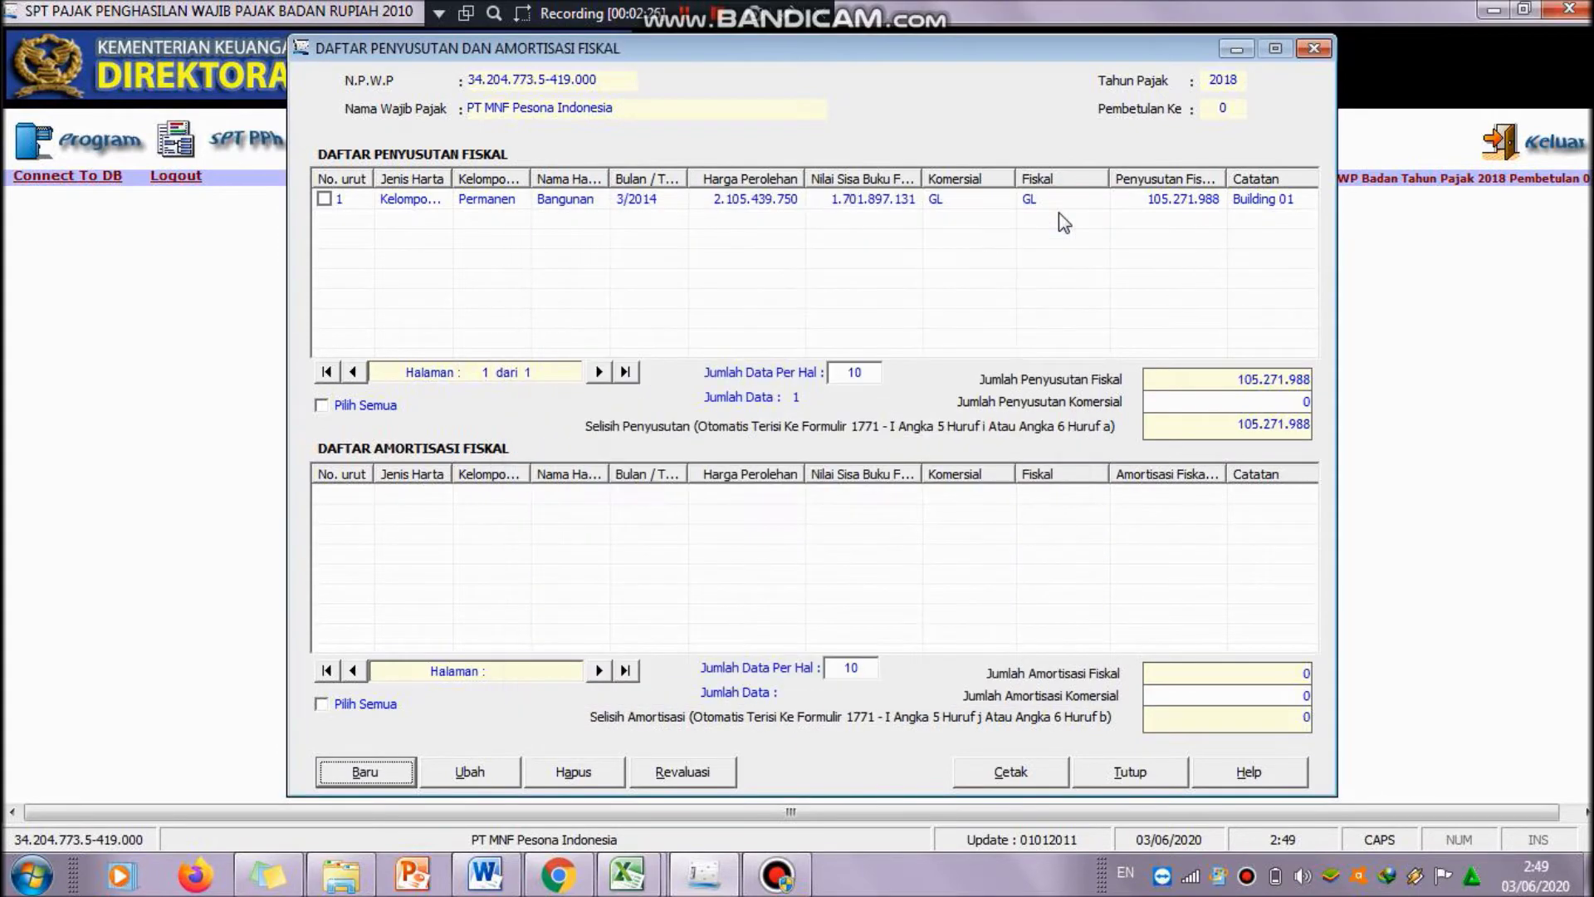
- Open a blank depreciation entry form, then switch to the Data Impor Penyusutan 2 workbook in Excel
left_click(393, 770)
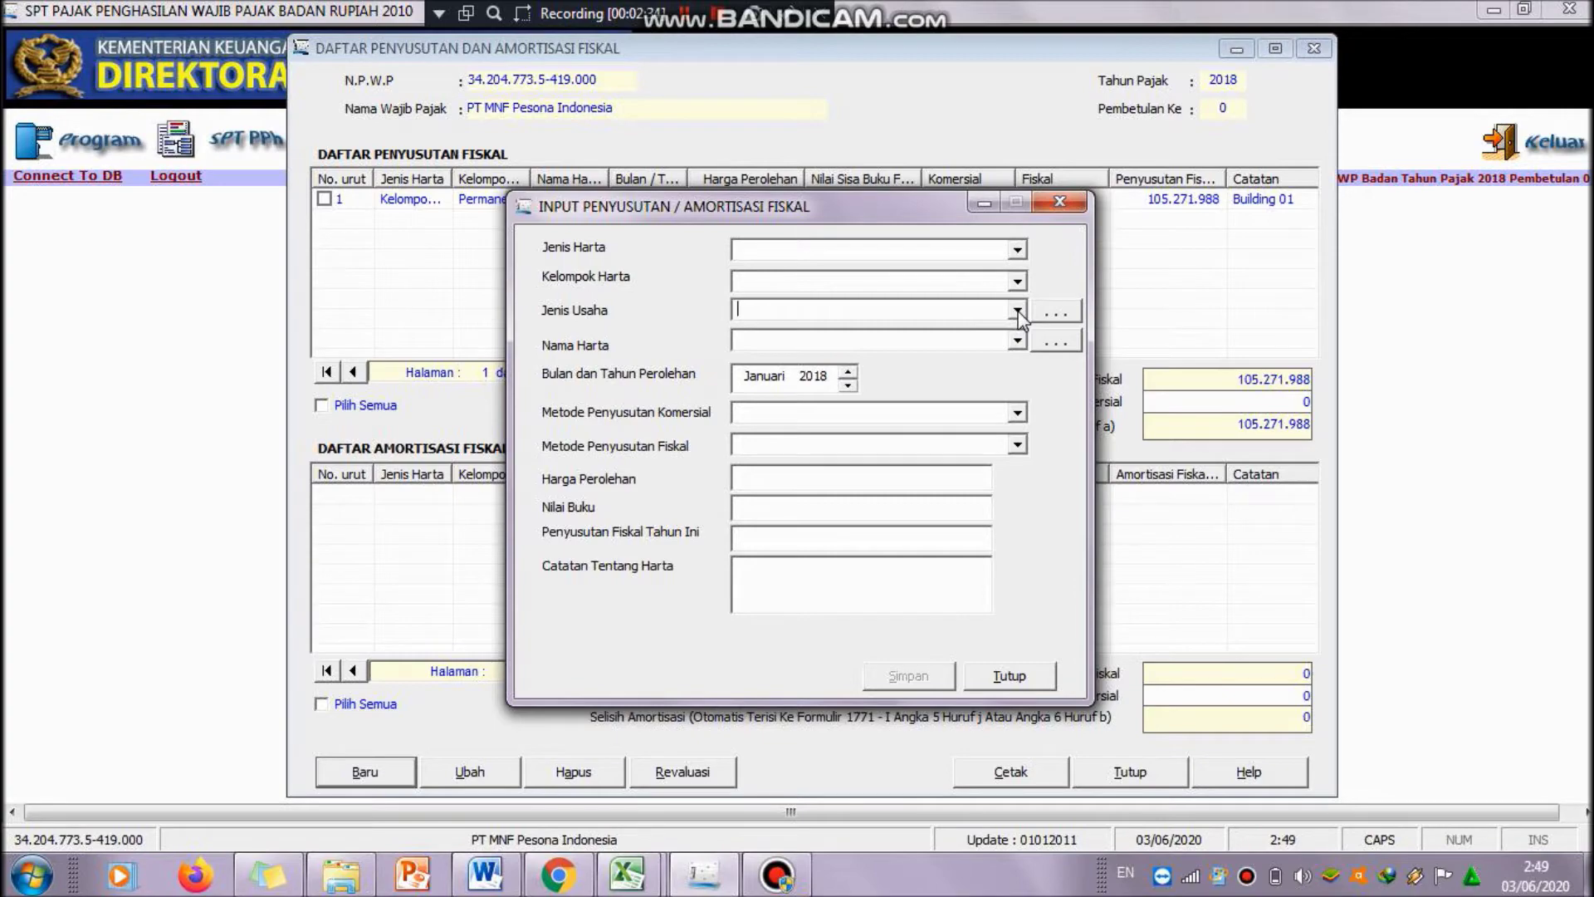
left_click(636, 882)
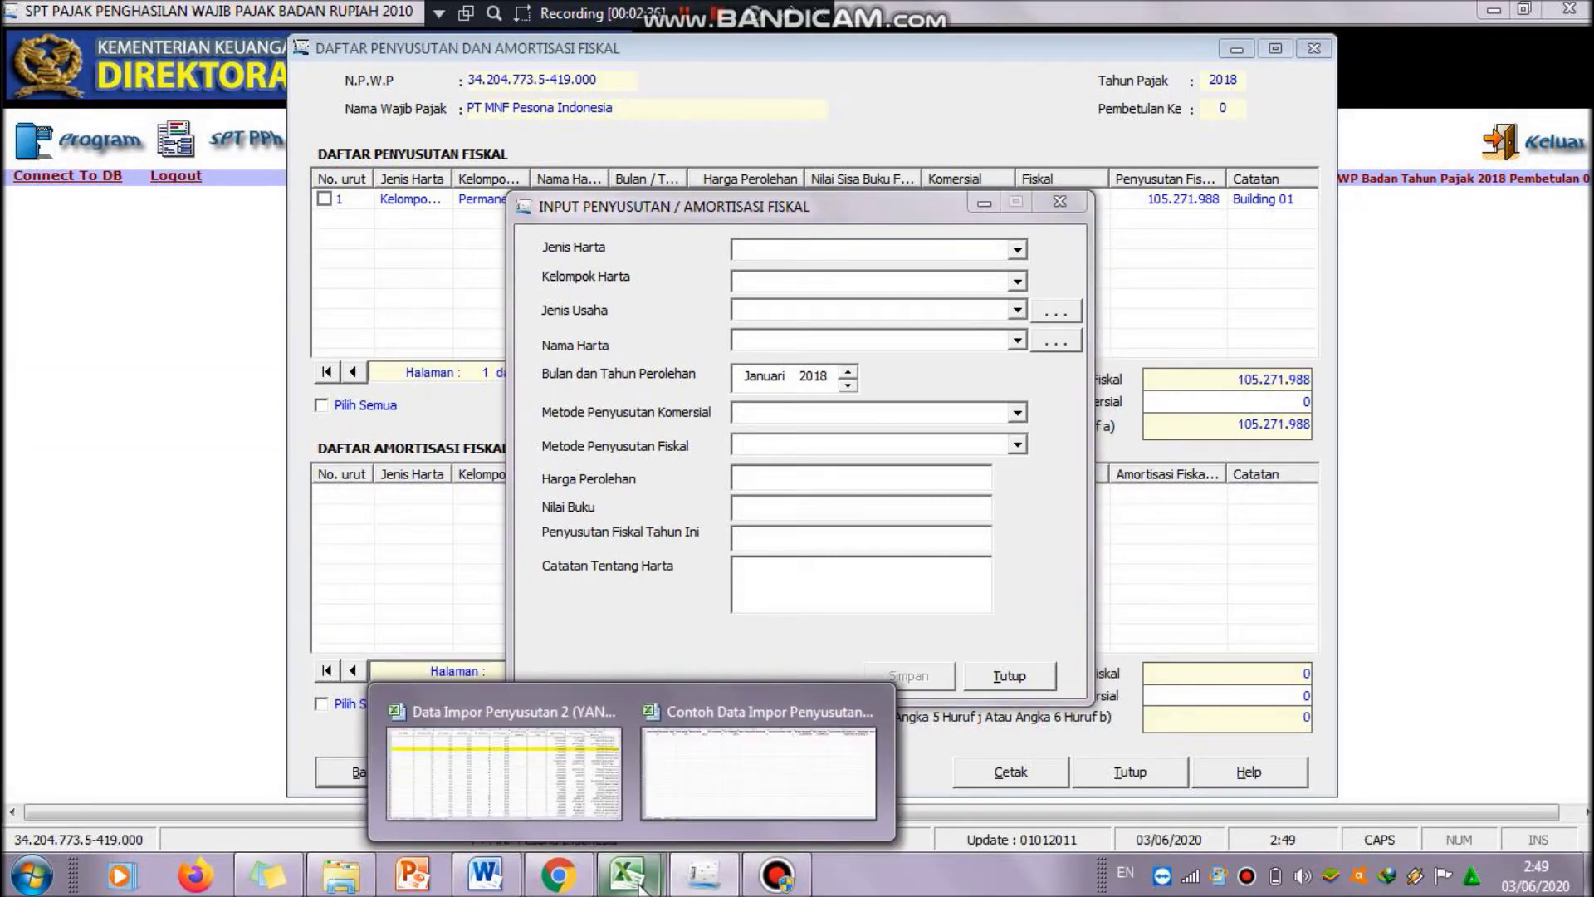
left_click(580, 815)
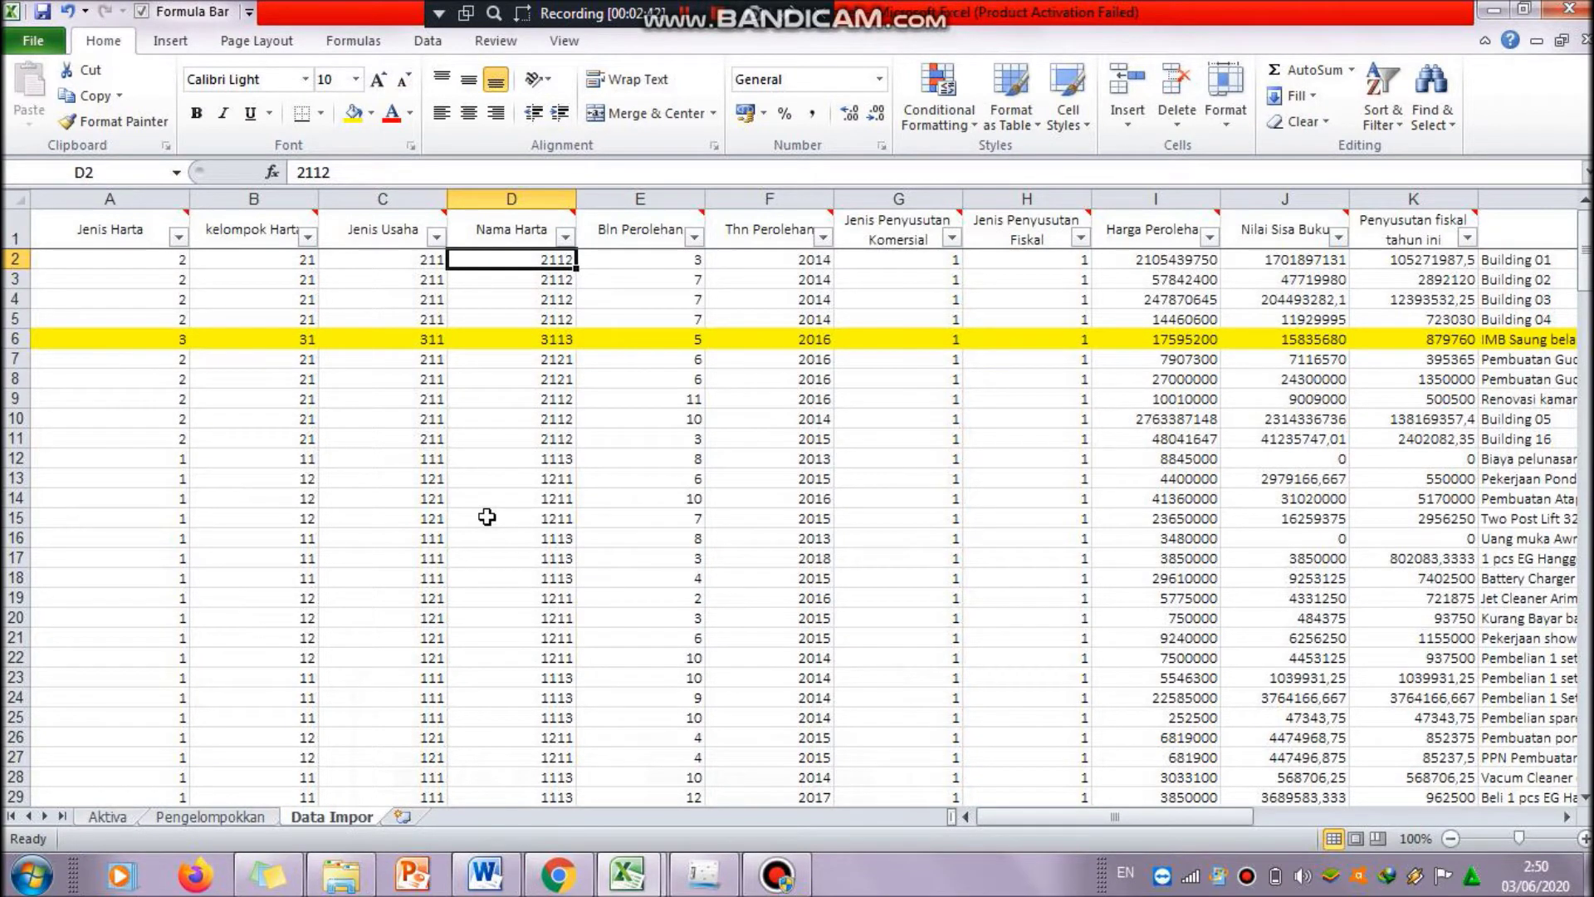
- Compare the Bln Perolehan and Thn Perolehan columns of Data Impor with the acquisition months and years in the Aktiva sheet
left_click(518, 361)
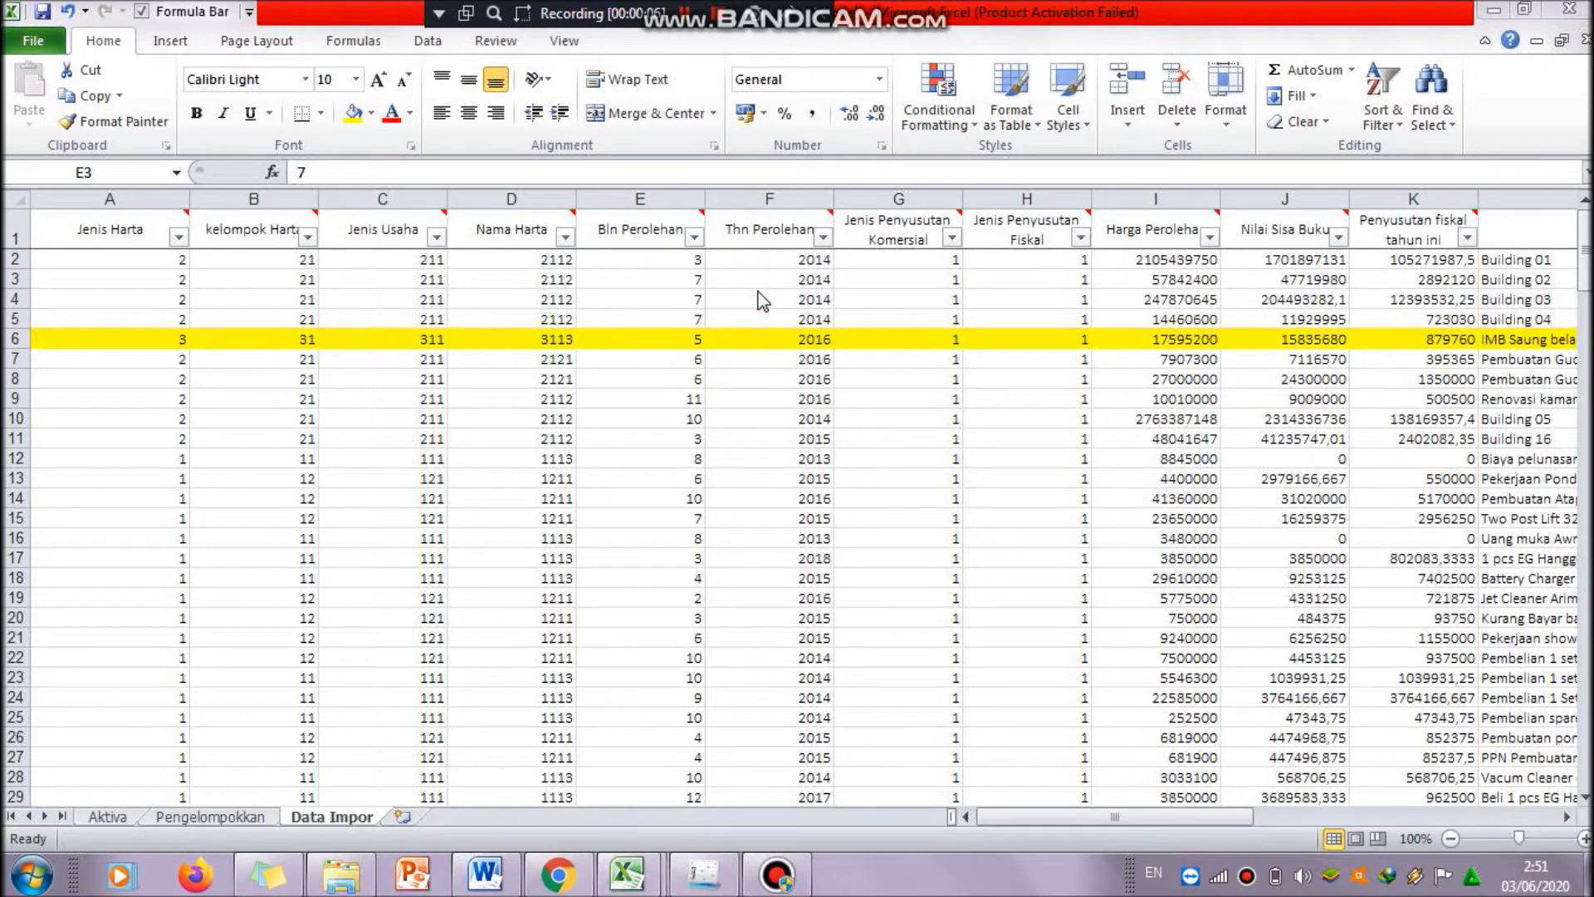
left_click(100, 820)
left_click(101, 821)
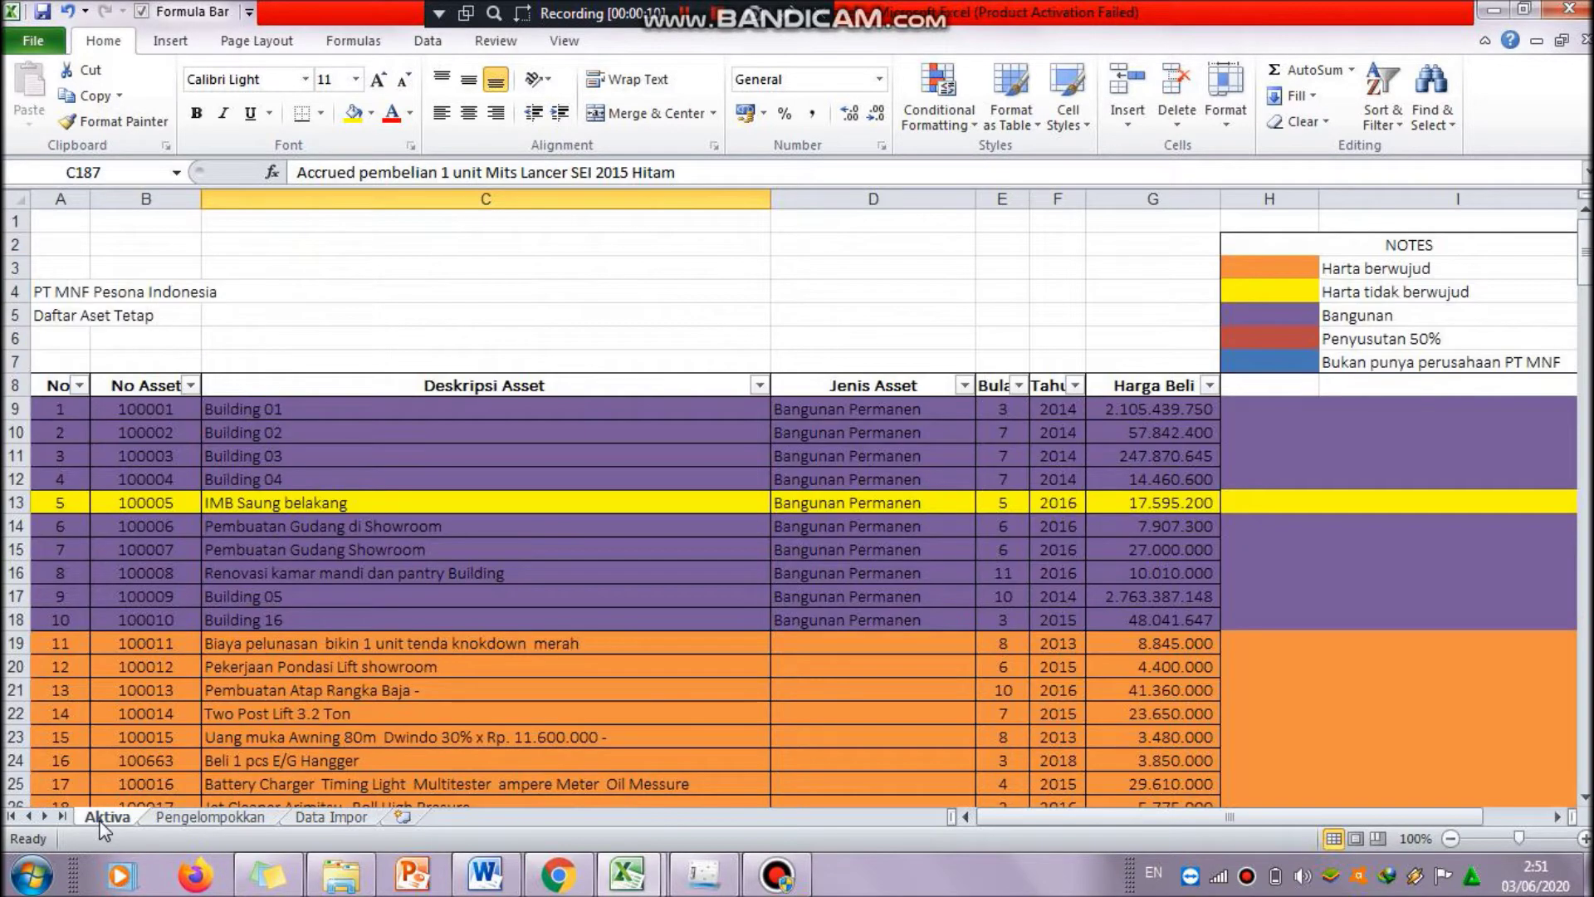
left_click(345, 818)
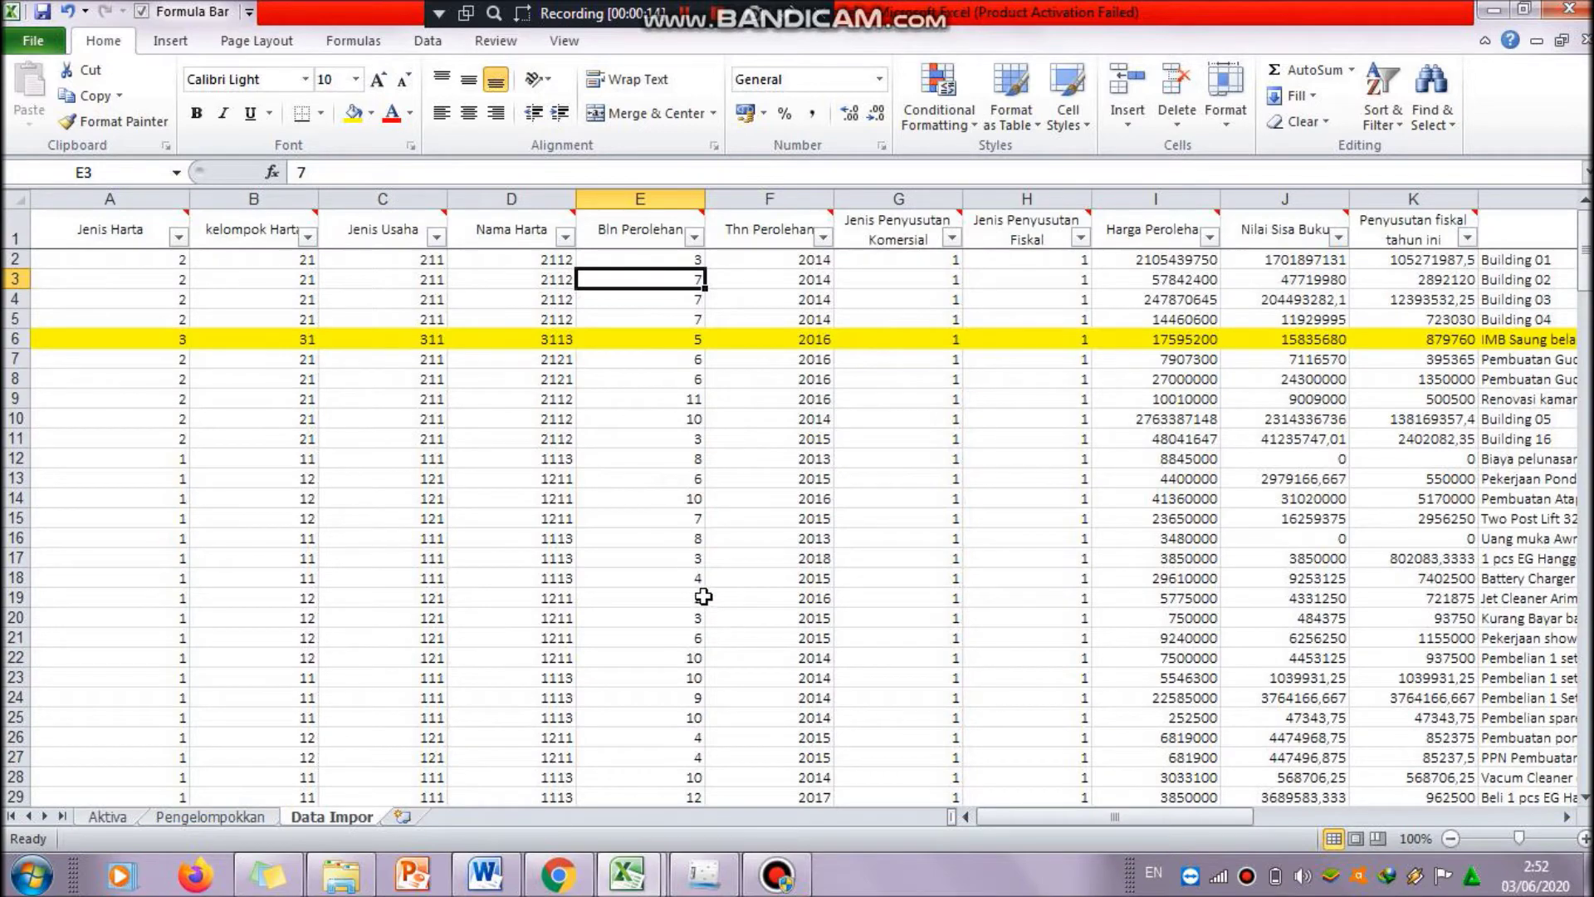
mouse_move(1585, 259)
left_mouse_down()
mouse_move(1586, 432)
mouse_move(1586, 249)
left_mouse_up()
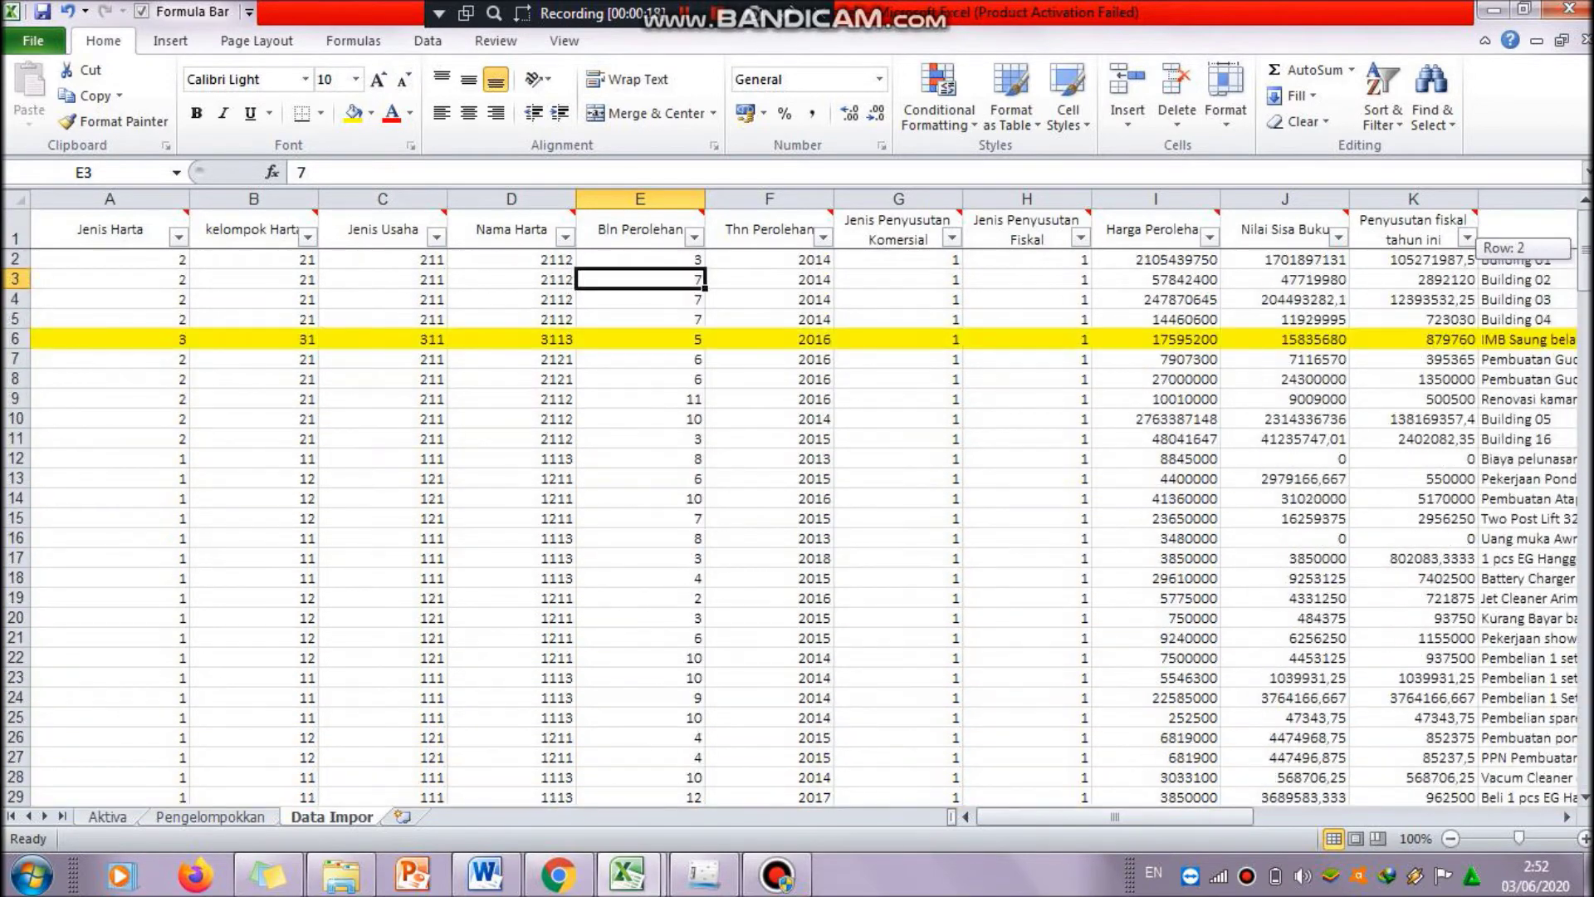
- Read the header notes of the Jenis Penyusutan Komersial and Jenis Penyusutan Fiskal columns
left_click(894, 401)
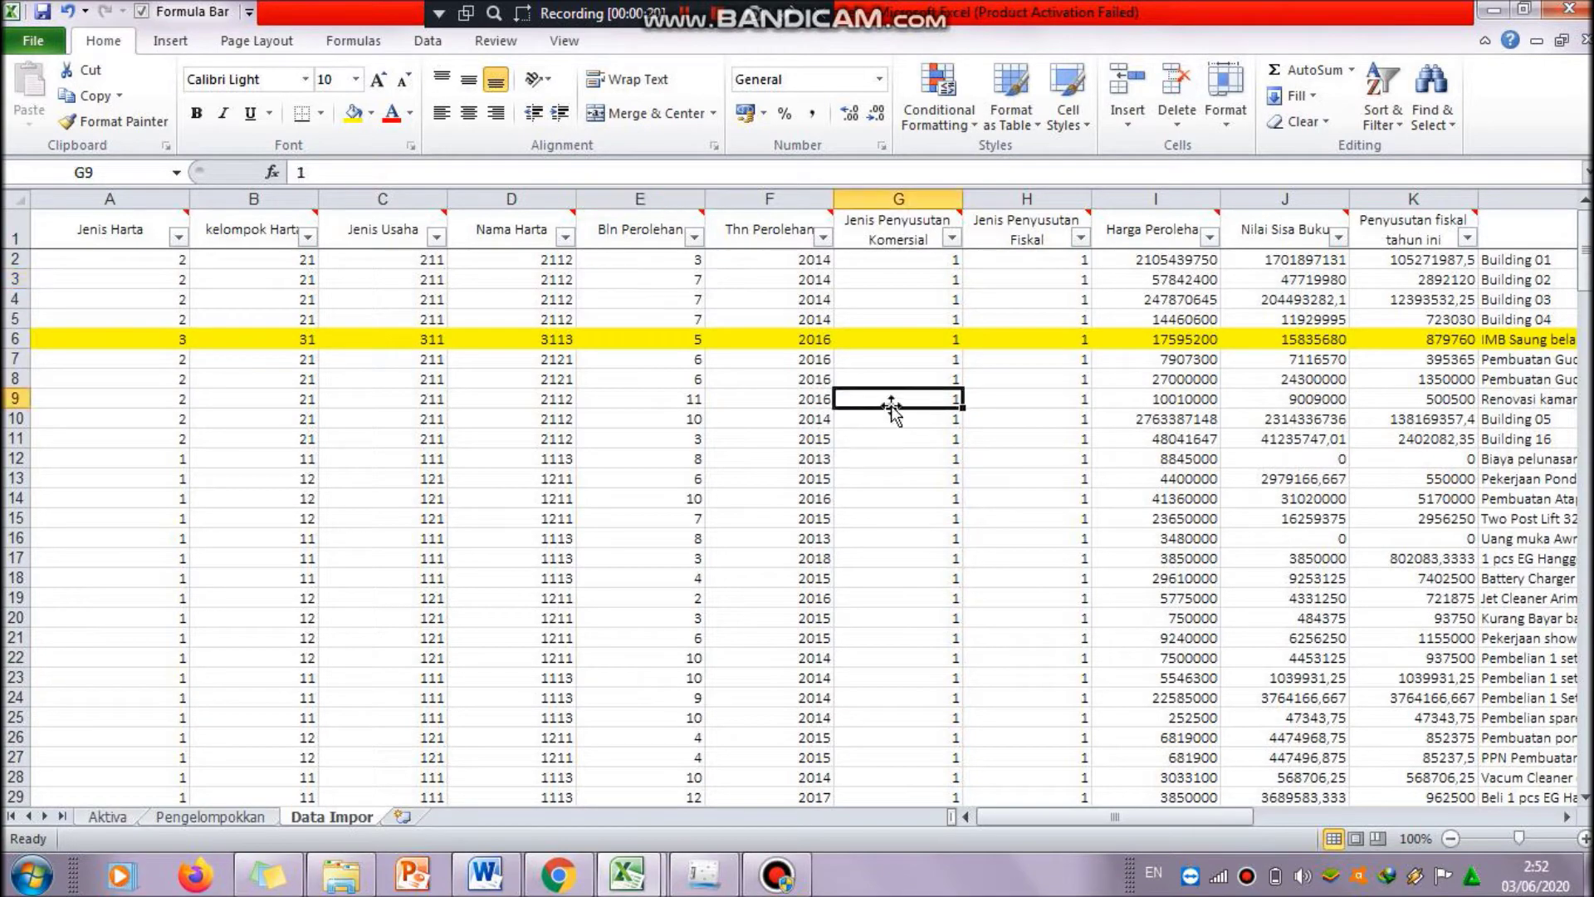
mouse_move(916, 240)
mouse_move(1037, 243)
- Compare Building 01's Harga Perolehan in Data Impor with its Harga Beli in the Aktiva sheet
left_click(1144, 264)
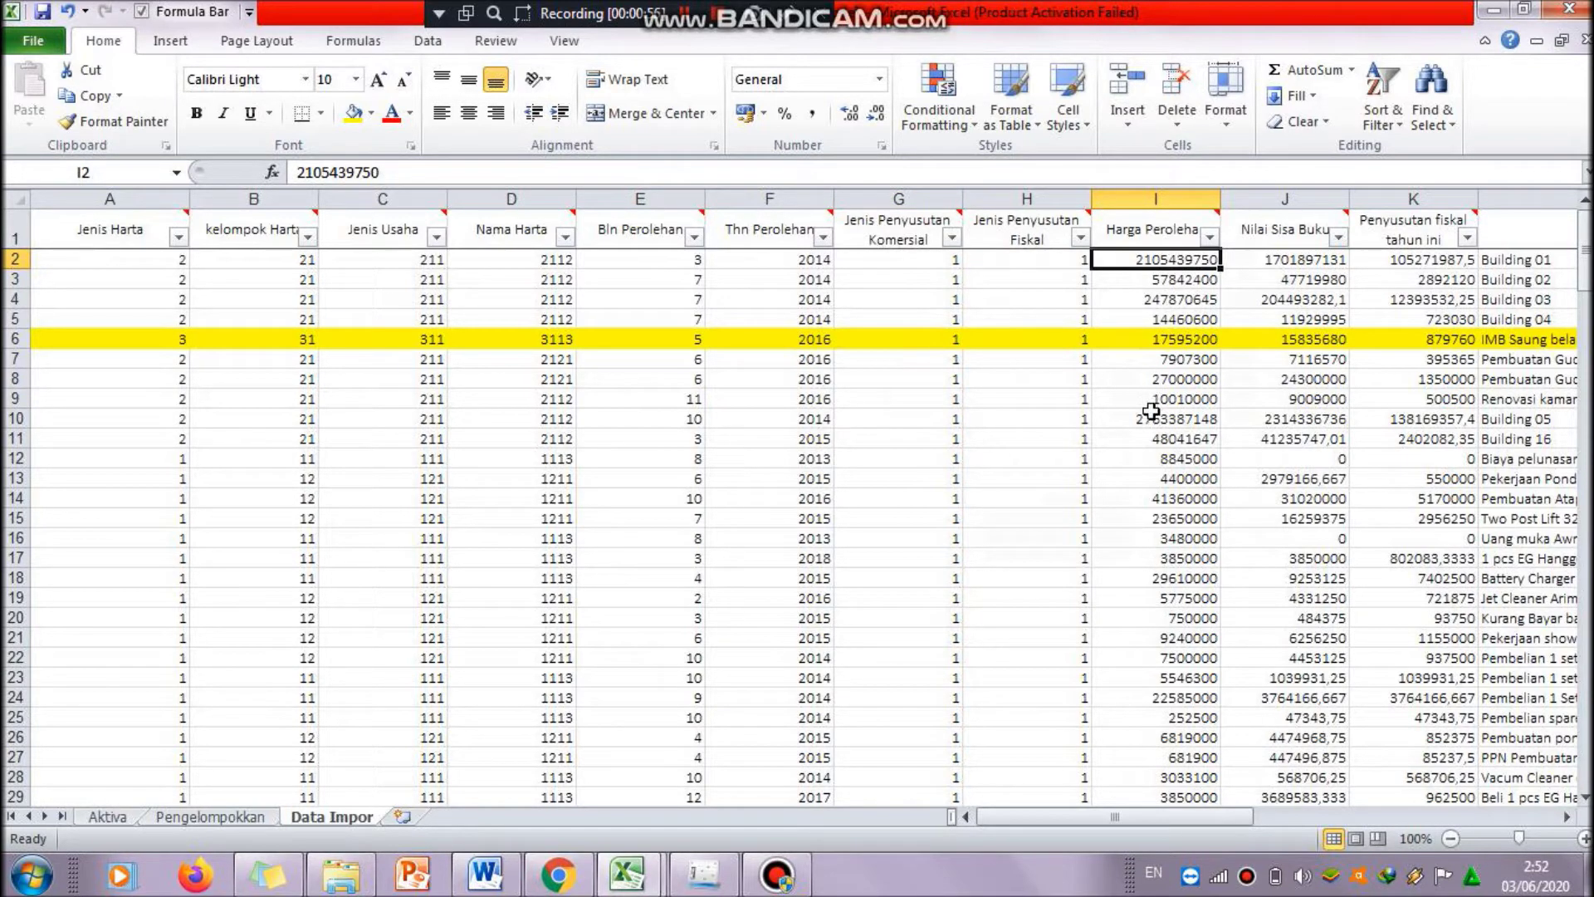
left_click(133, 818)
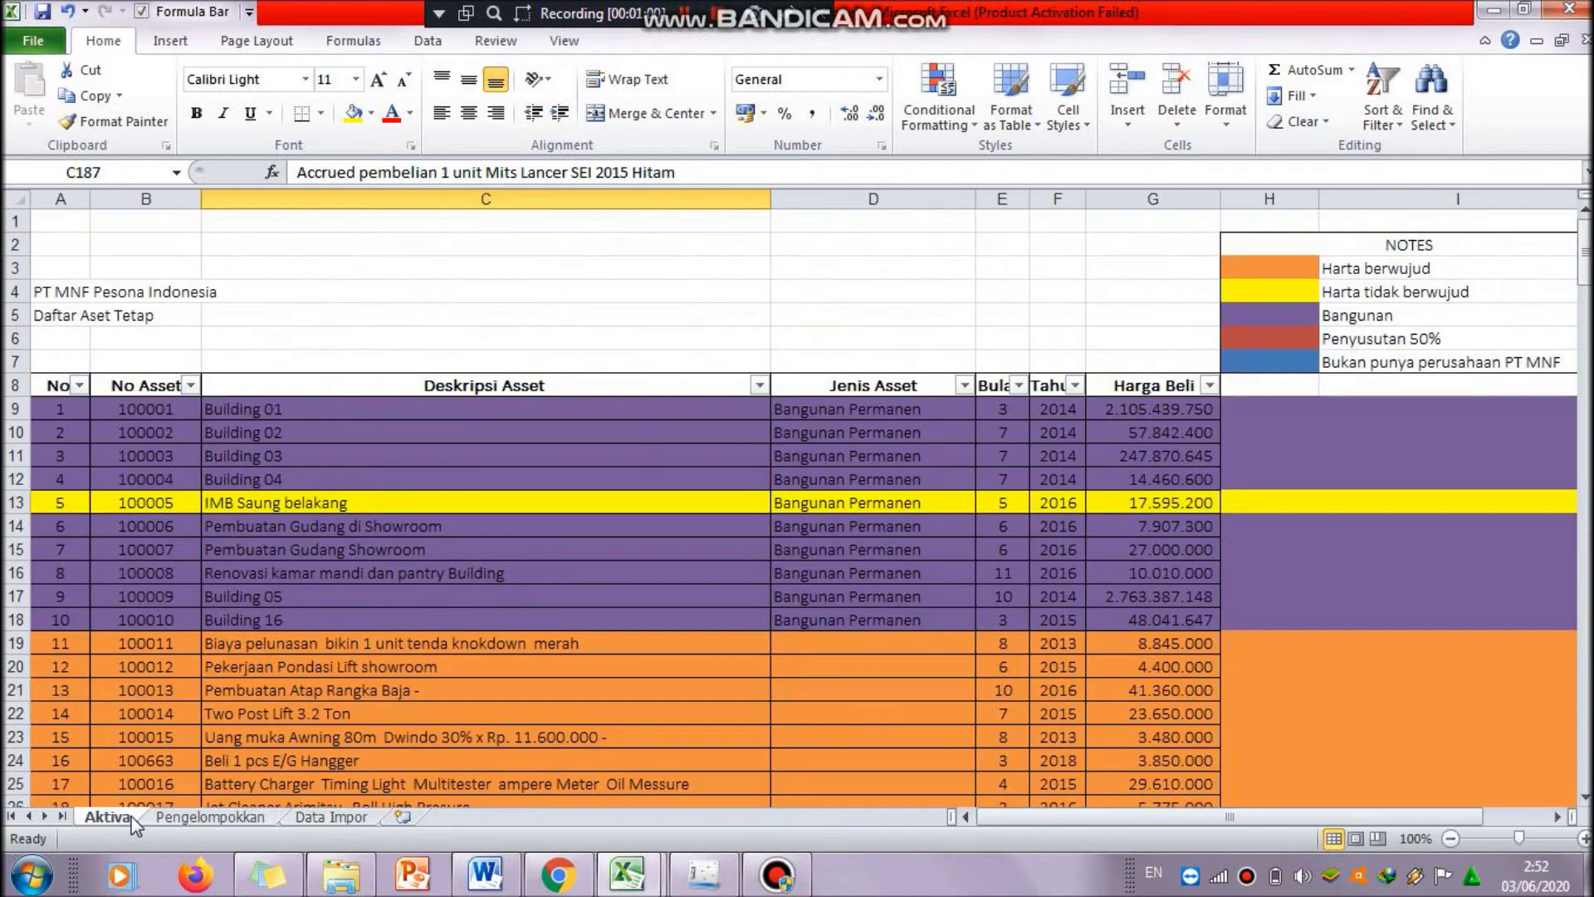
left_click(322, 817)
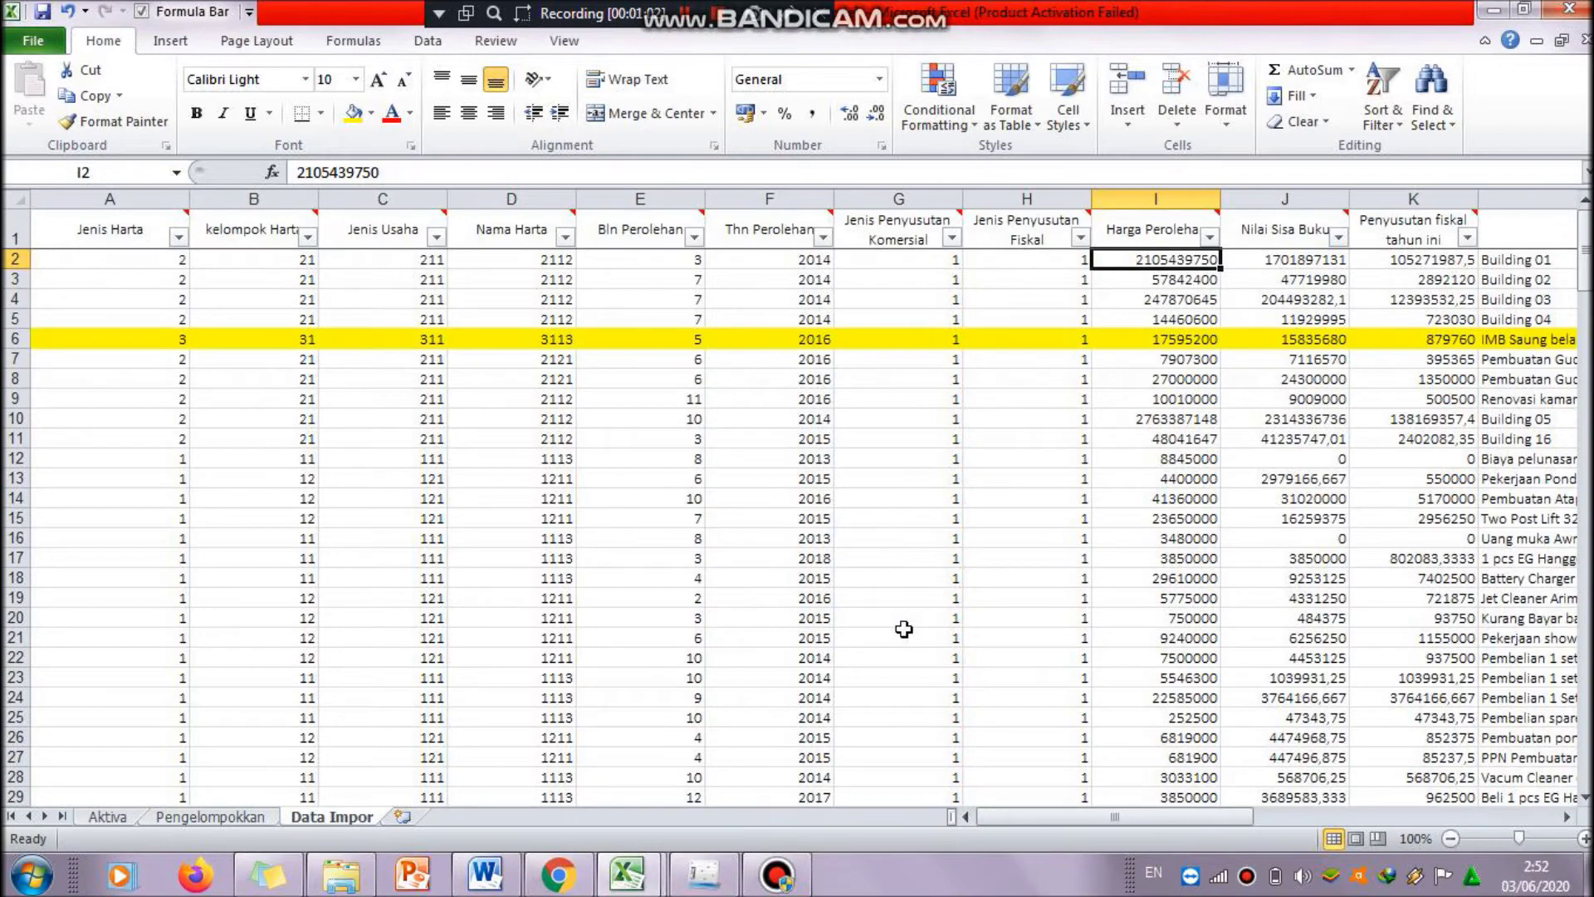
- Inspect the formula behind Building 01's Nilai Sisa Buku in cell J2 of Data Impor
left_click_drag(1114, 820, 1173, 818)
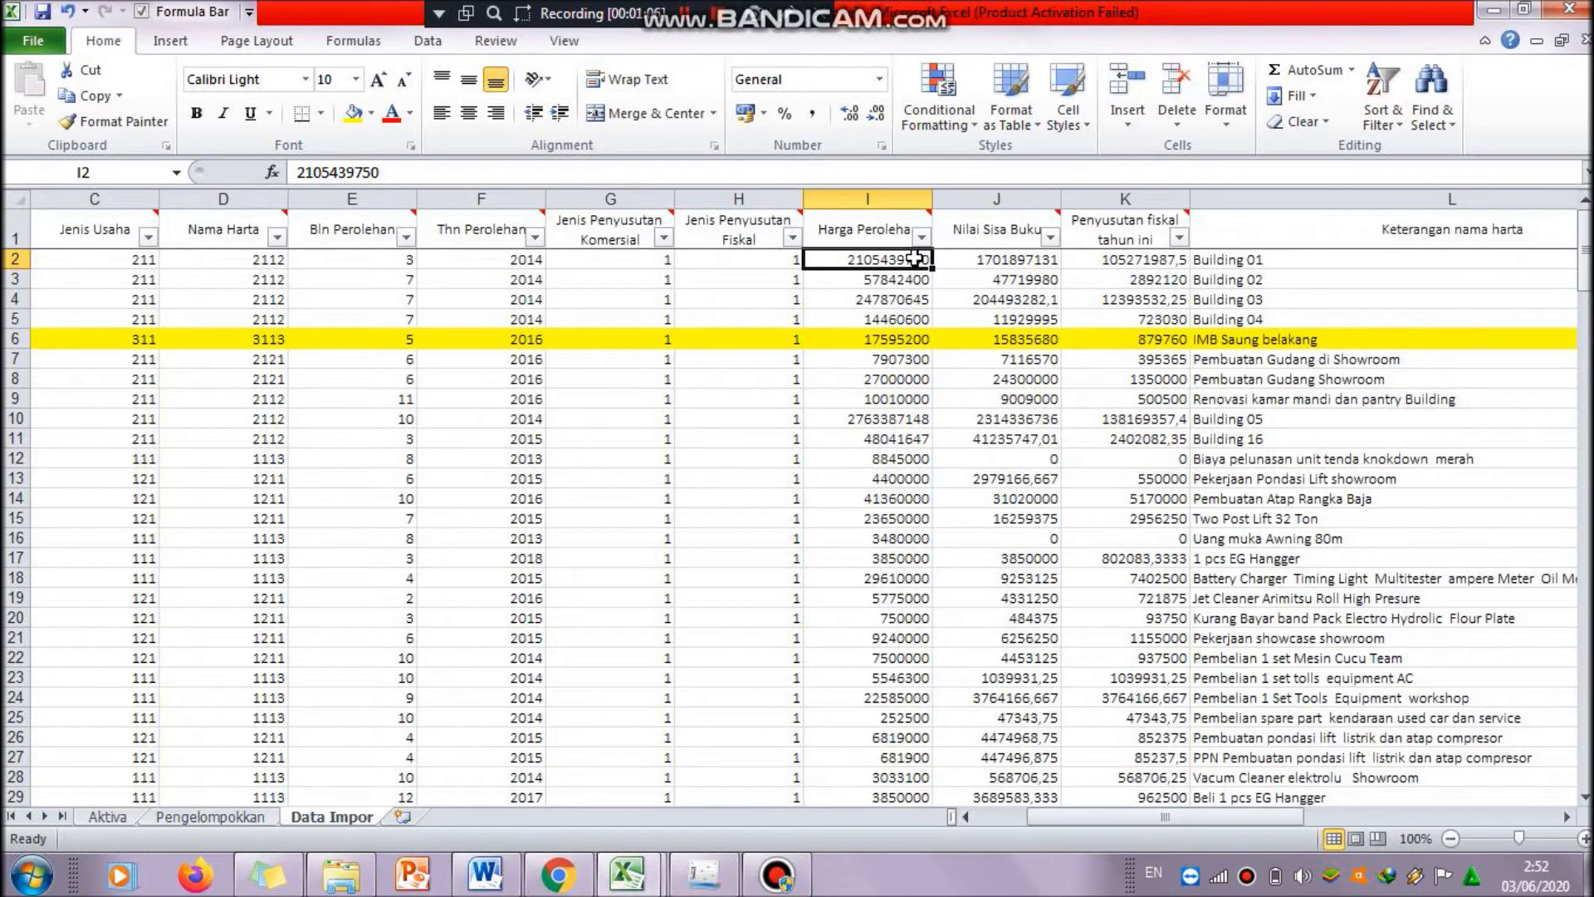
left_click(982, 264)
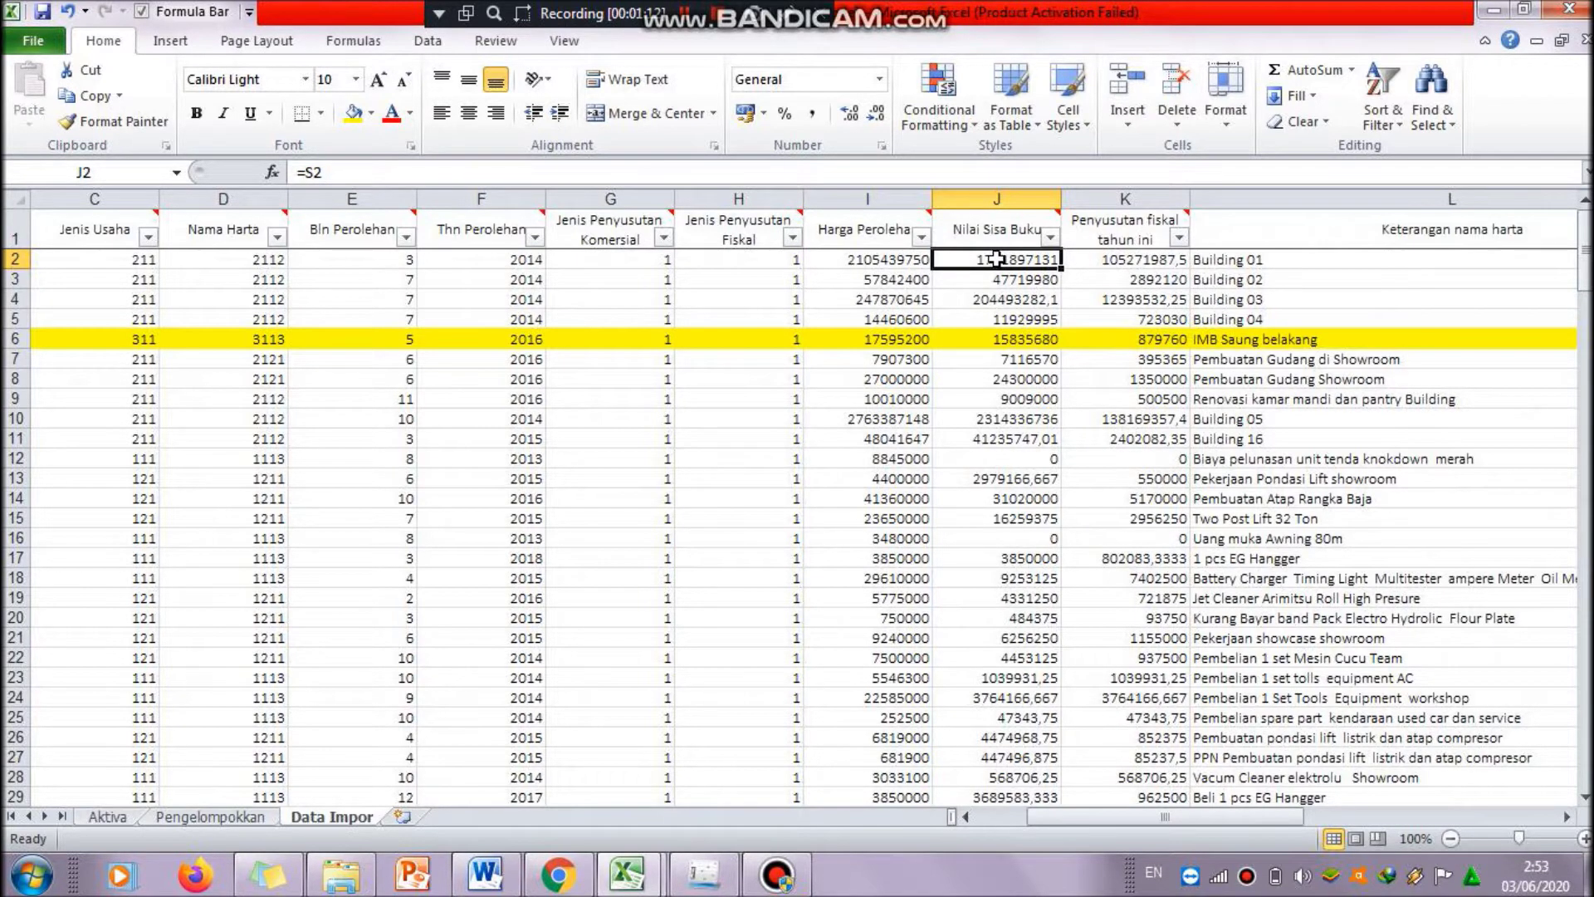
double_click(996, 259)
key("Return")
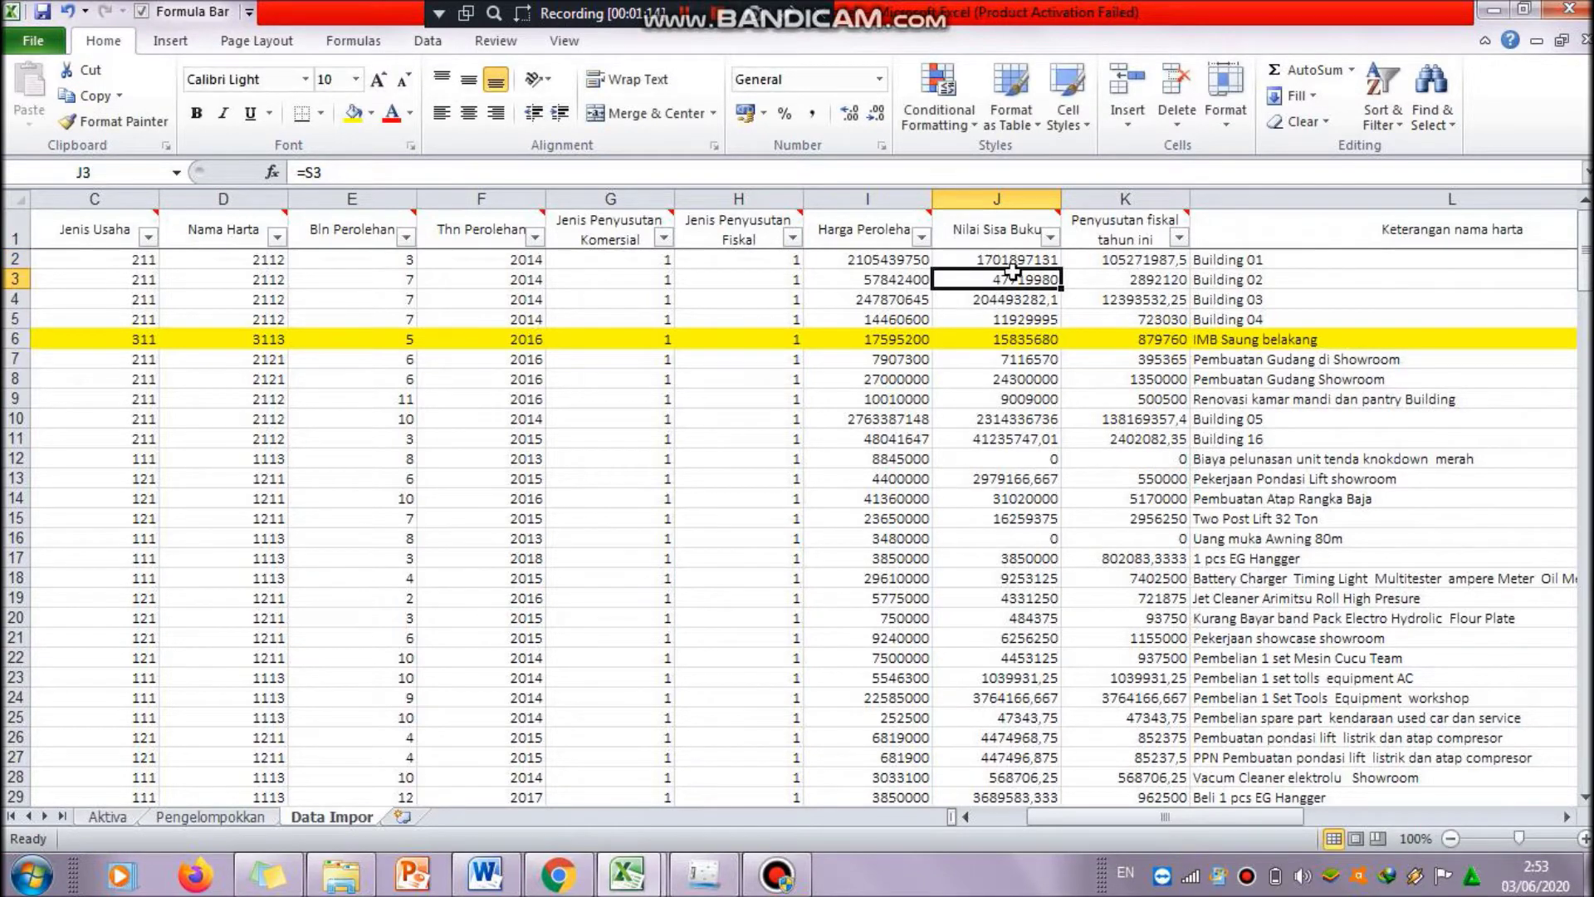
- Check Building 01's Penyusutan fiskal tahun ini in cell K2 and the column's header note
mouse_move(1255, 818)
left_mouse_down()
mouse_move(1494, 801)
mouse_move(1270, 822)
left_mouse_up()
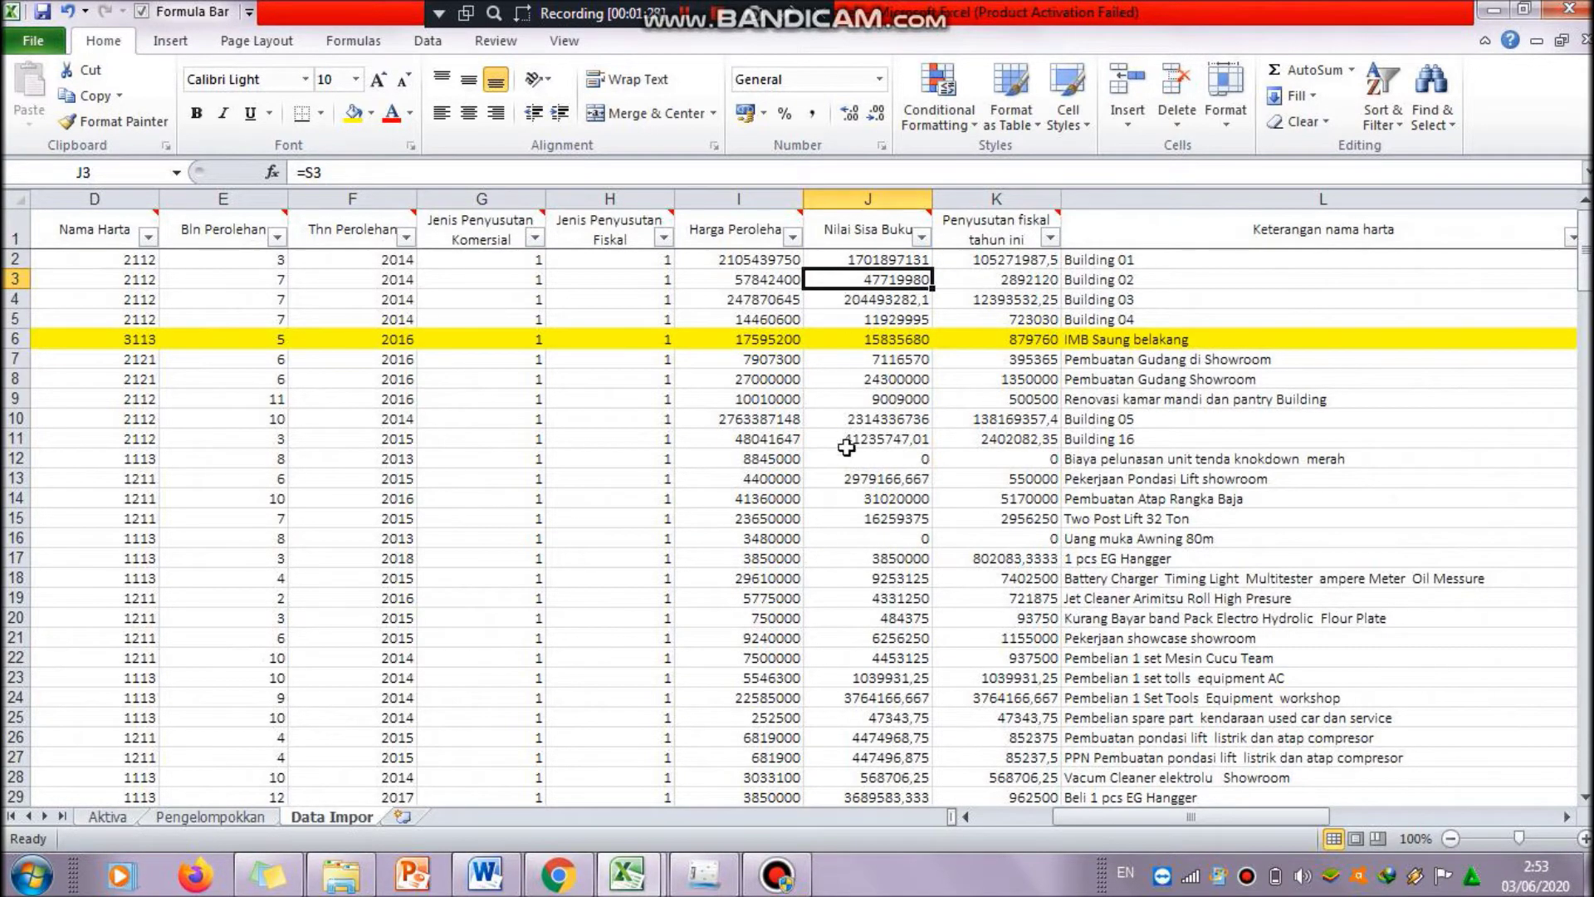
key("Right")
left_click(1013, 259)
left_click_drag(1148, 825, 1069, 819)
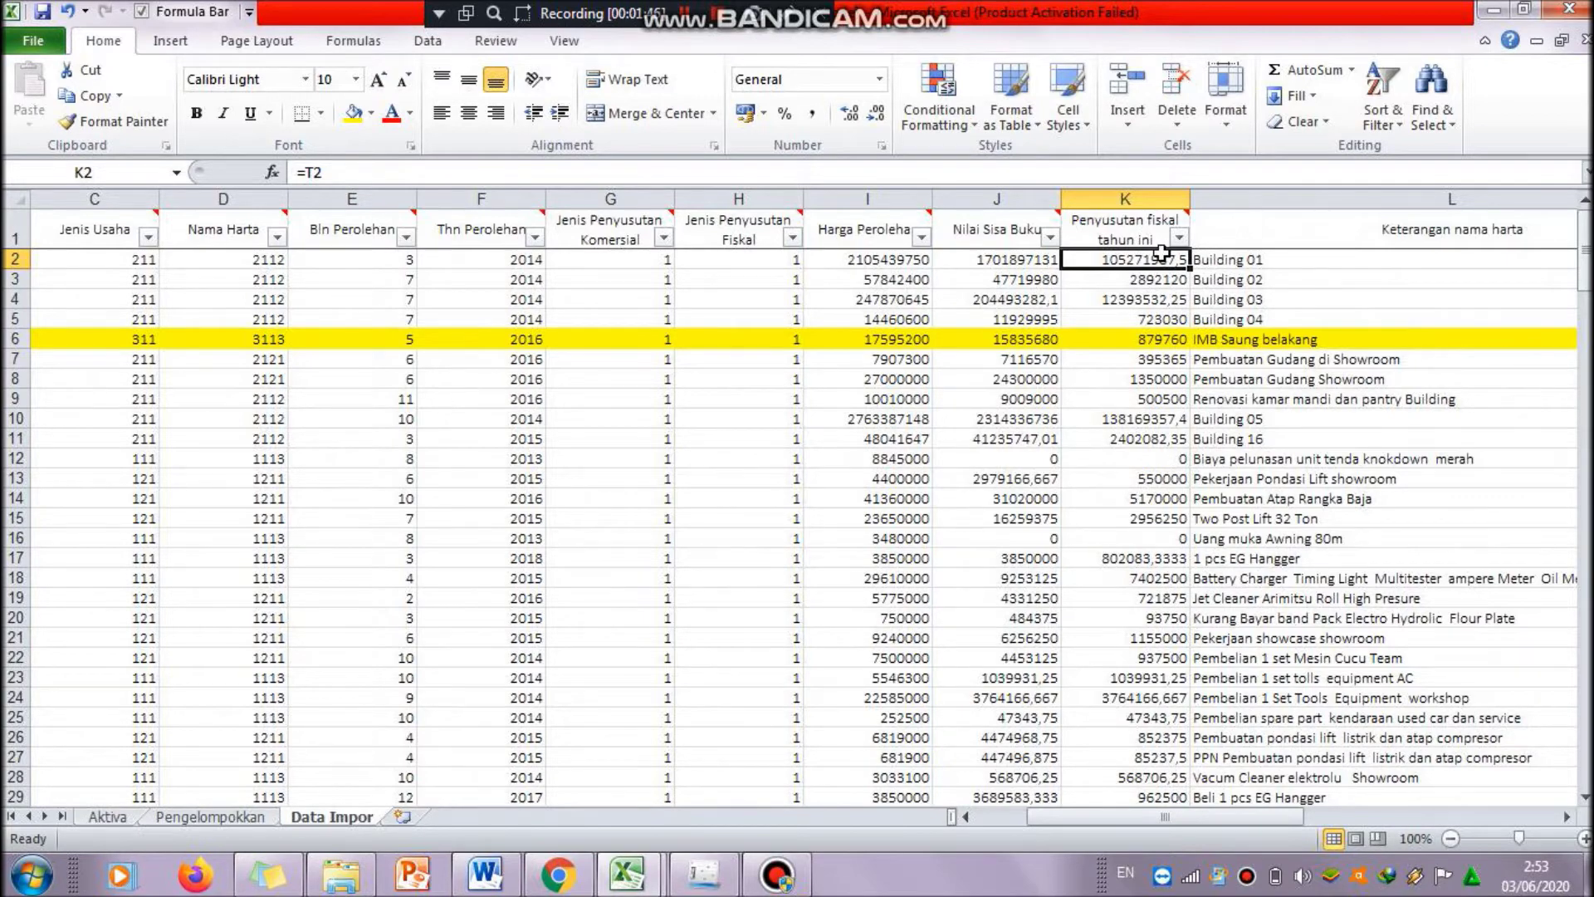
- Compare the Keterangan nama harta column with the asset descriptions in the Aktiva sheet, looking through the asset list and returning to Data Impor
left_click_drag(1142, 819, 1177, 821)
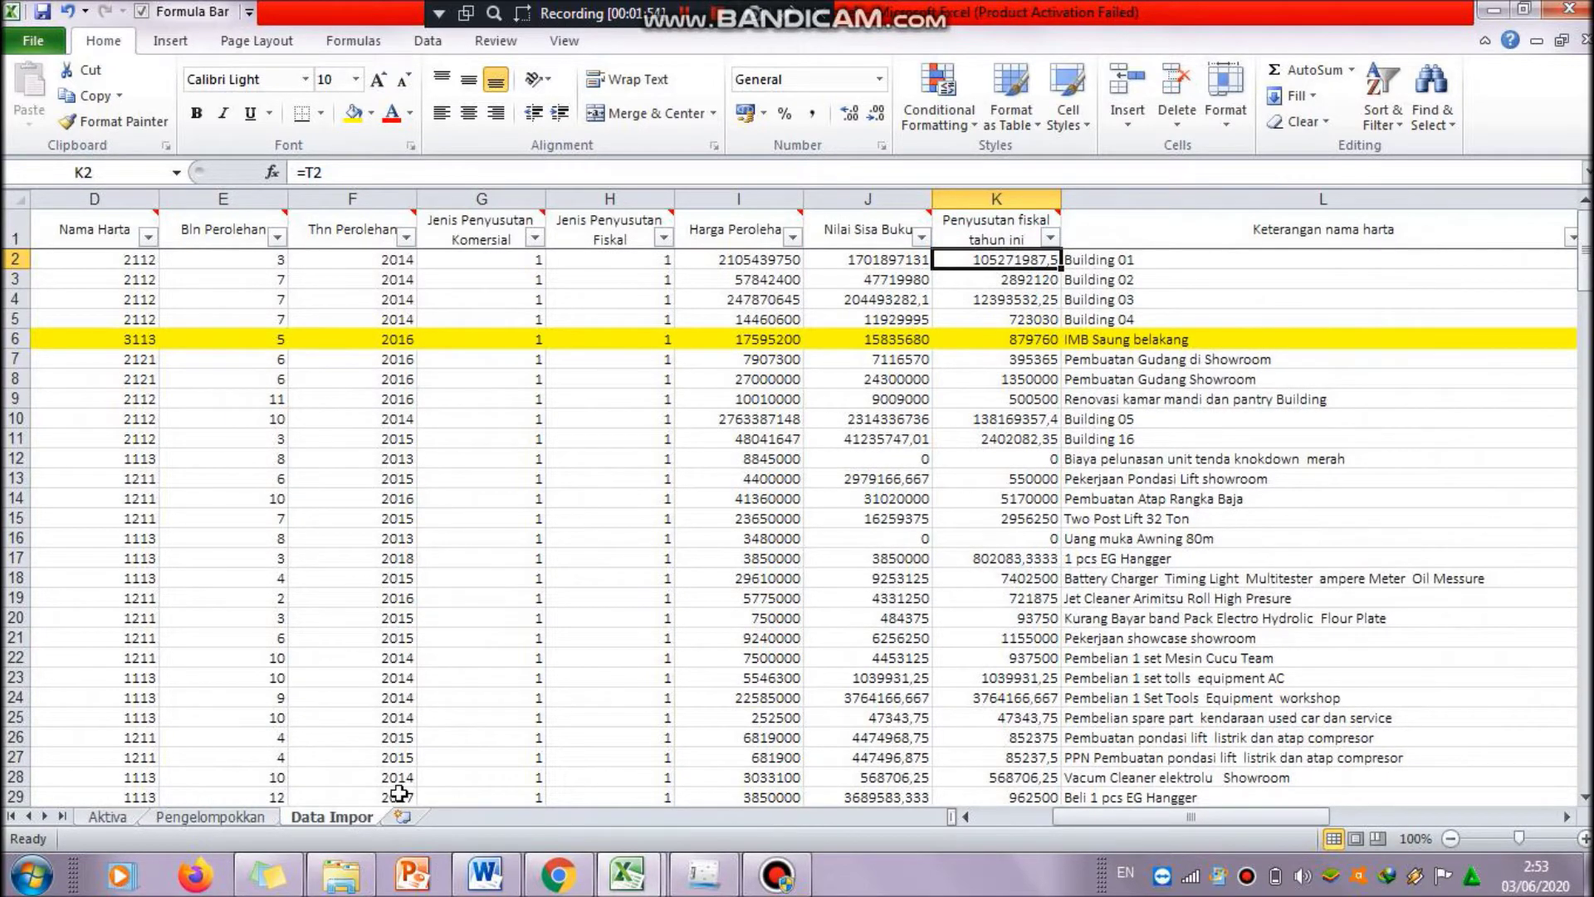
left_click(129, 817)
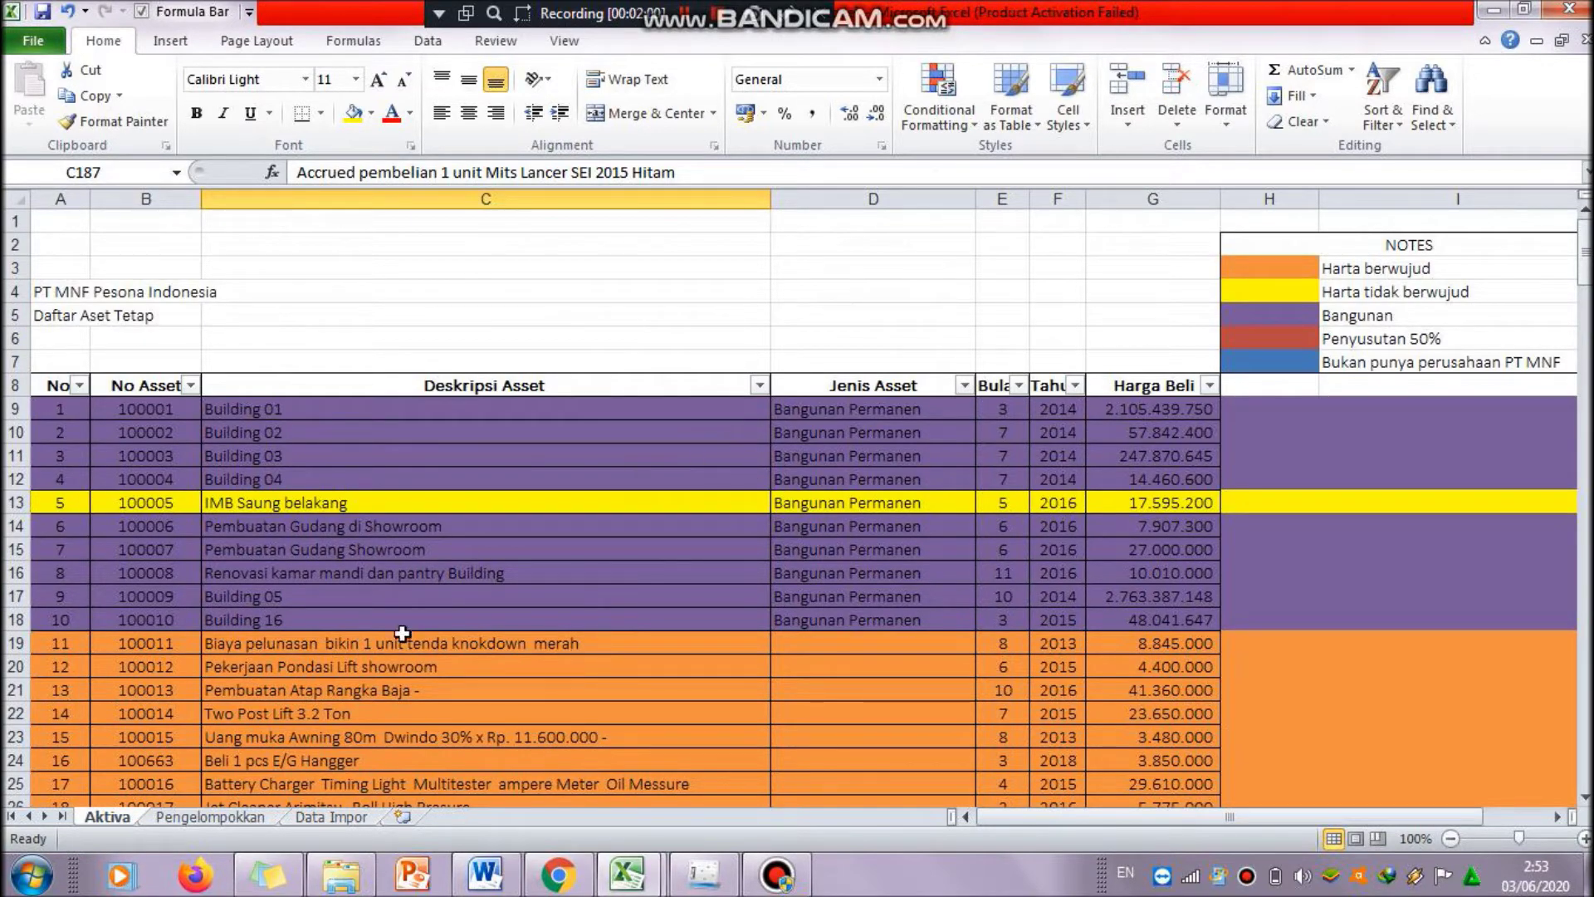
left_click(215, 820)
left_click(306, 821)
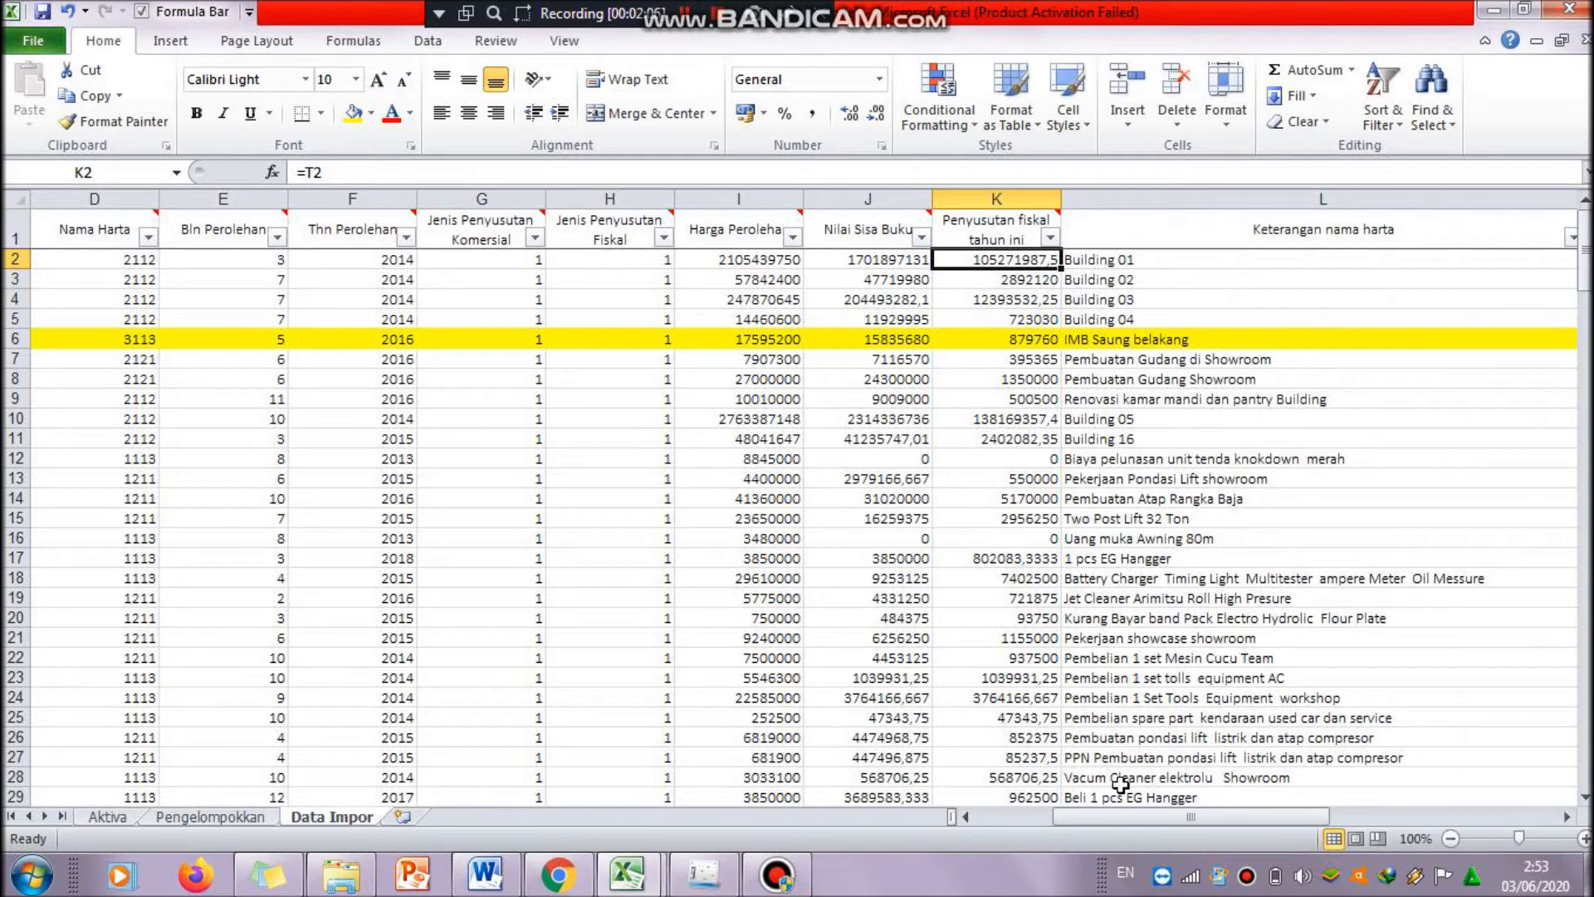
left_click(108, 816)
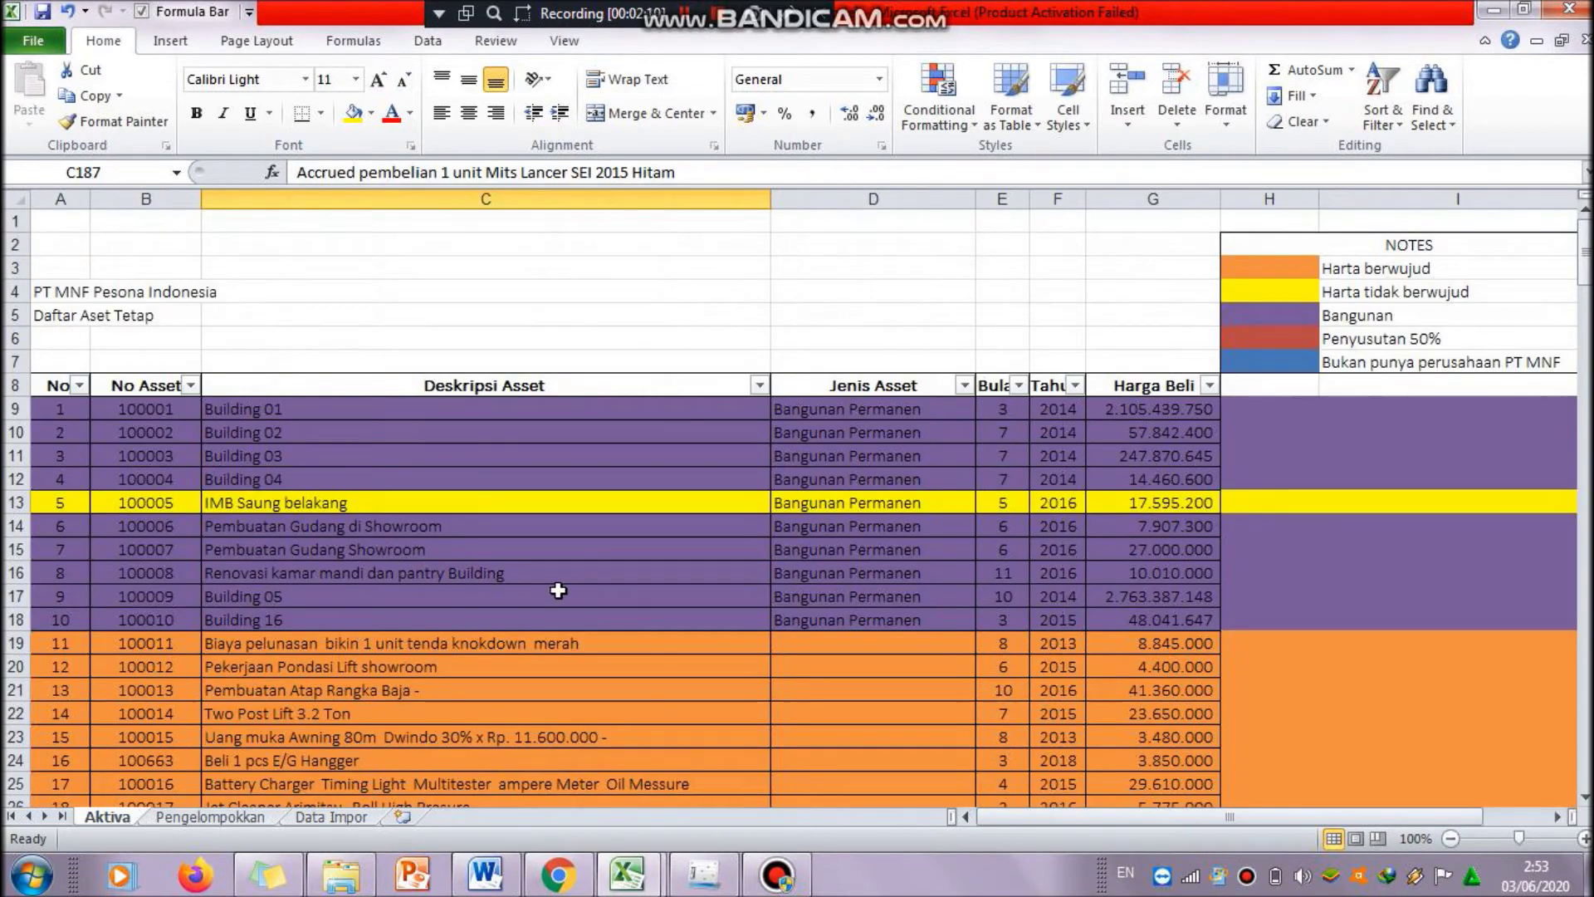
mouse_move(1584, 239)
left_mouse_down()
mouse_move(1584, 346)
mouse_move(1584, 217)
left_mouse_up()
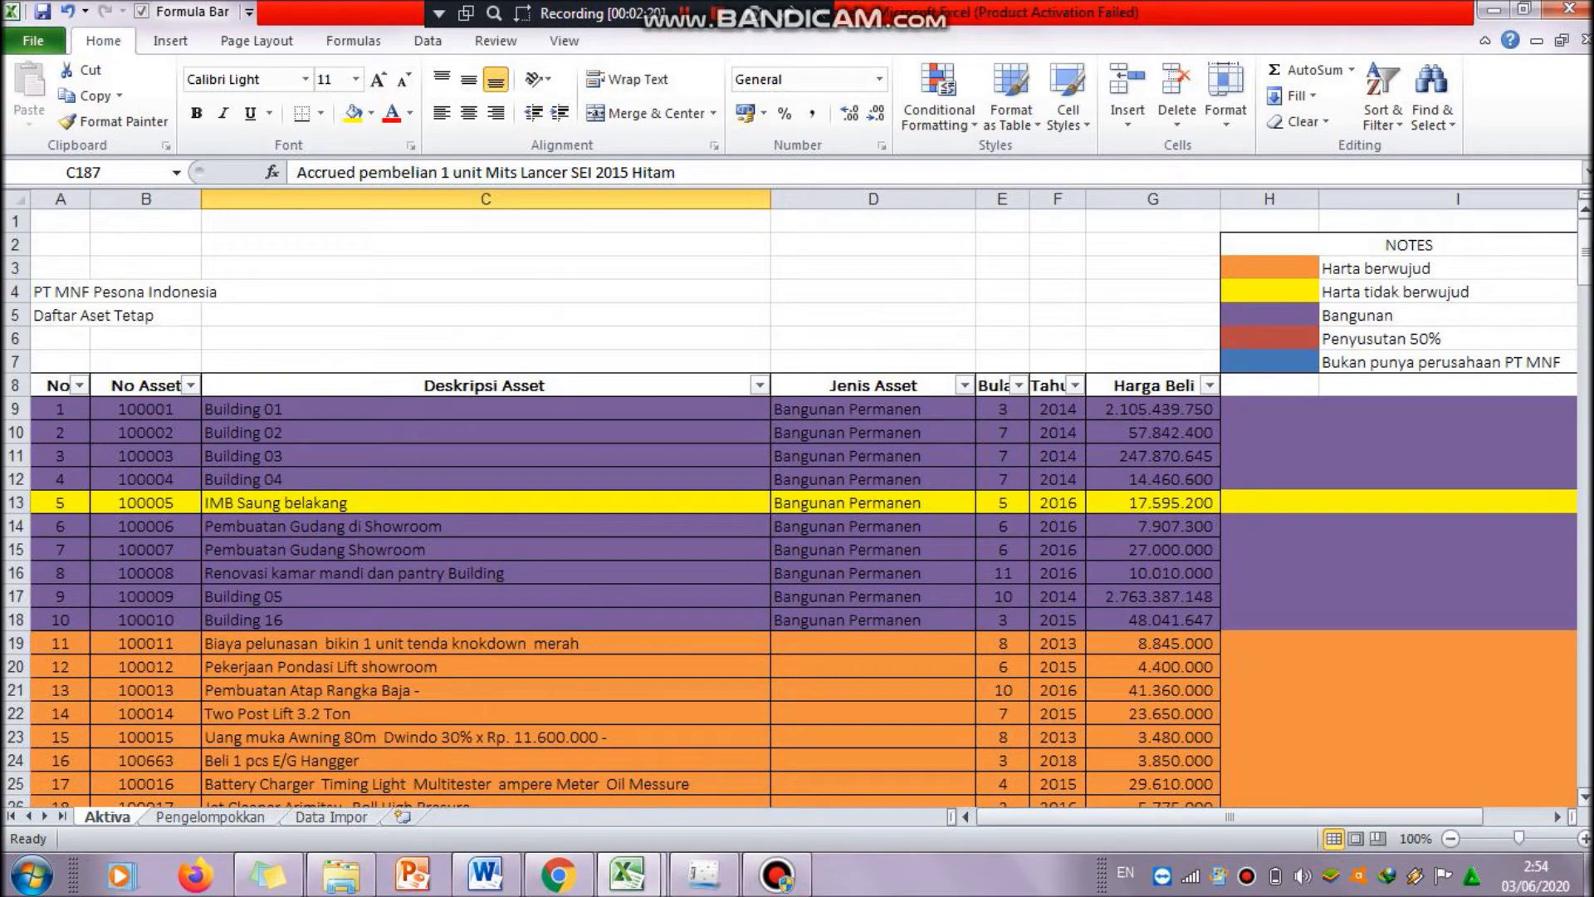
left_click_drag(1584, 217, 1584, 386)
left_click_drag(1583, 270, 1586, 237)
left_click(341, 820)
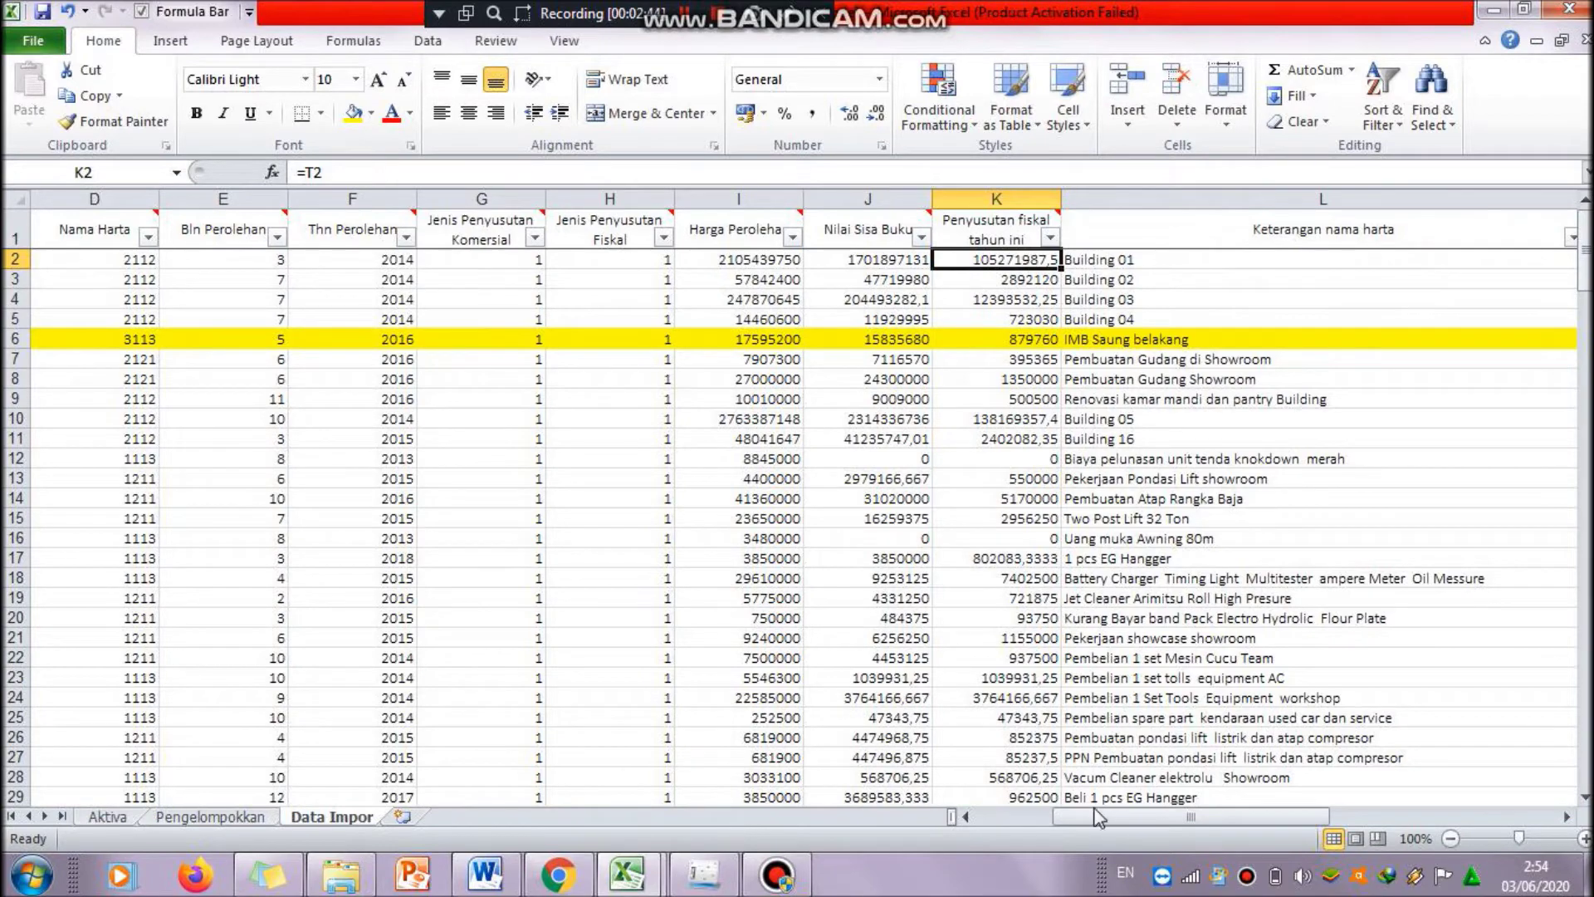
- Look over the depreciation calculation columns and examine the Tarif formula in cell M12, leaving it unchanged
left_click_drag(1104, 818, 1518, 822)
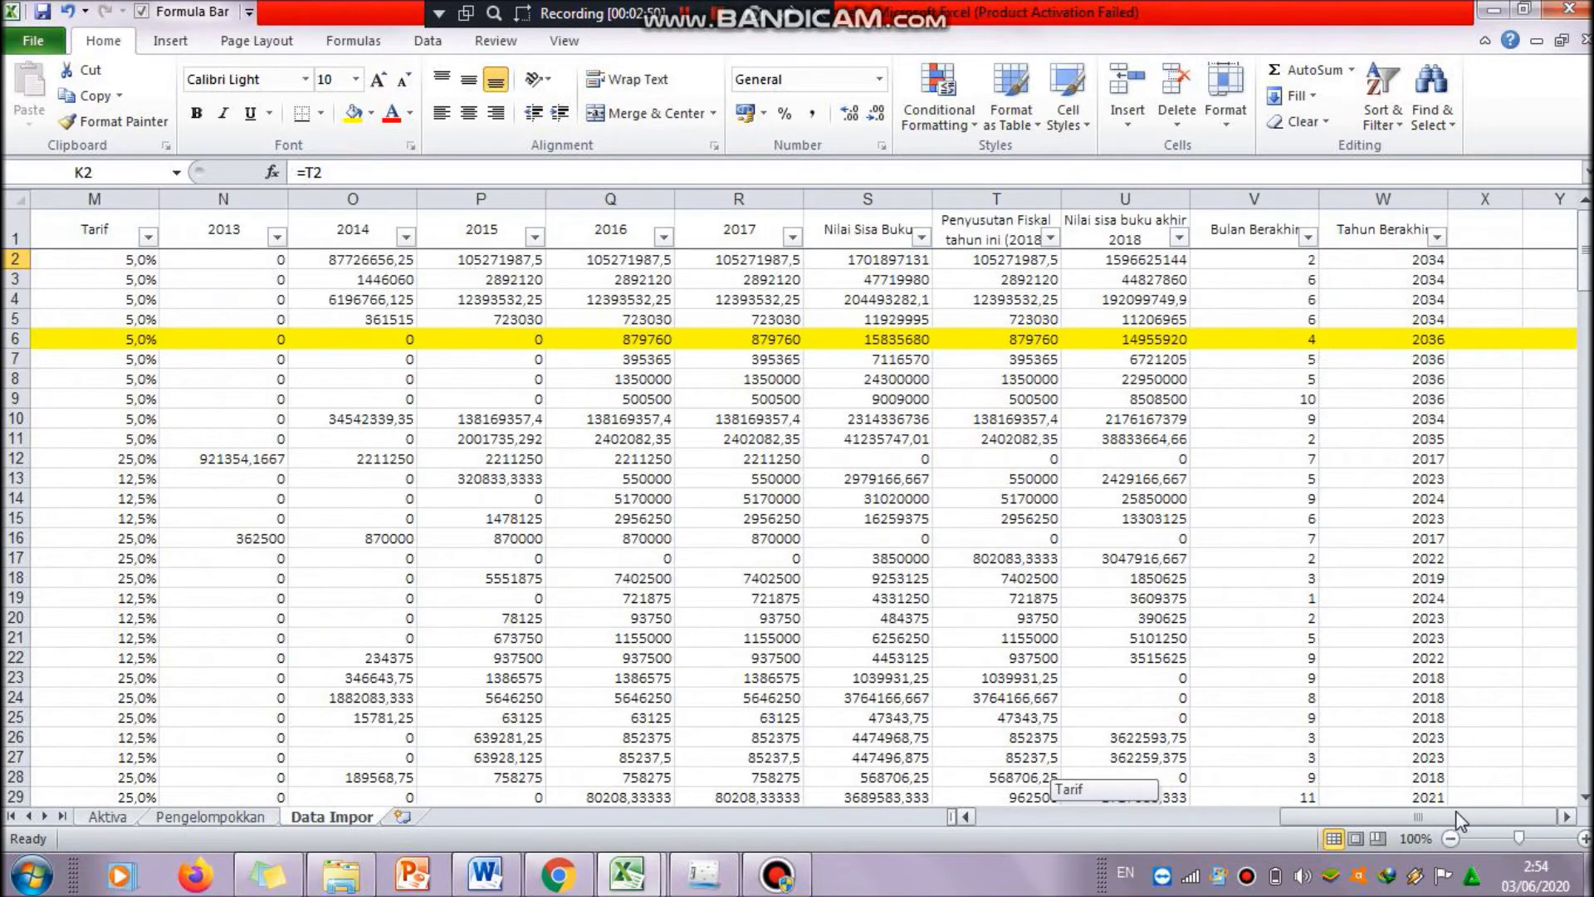
left_click_drag(1413, 816, 1357, 820)
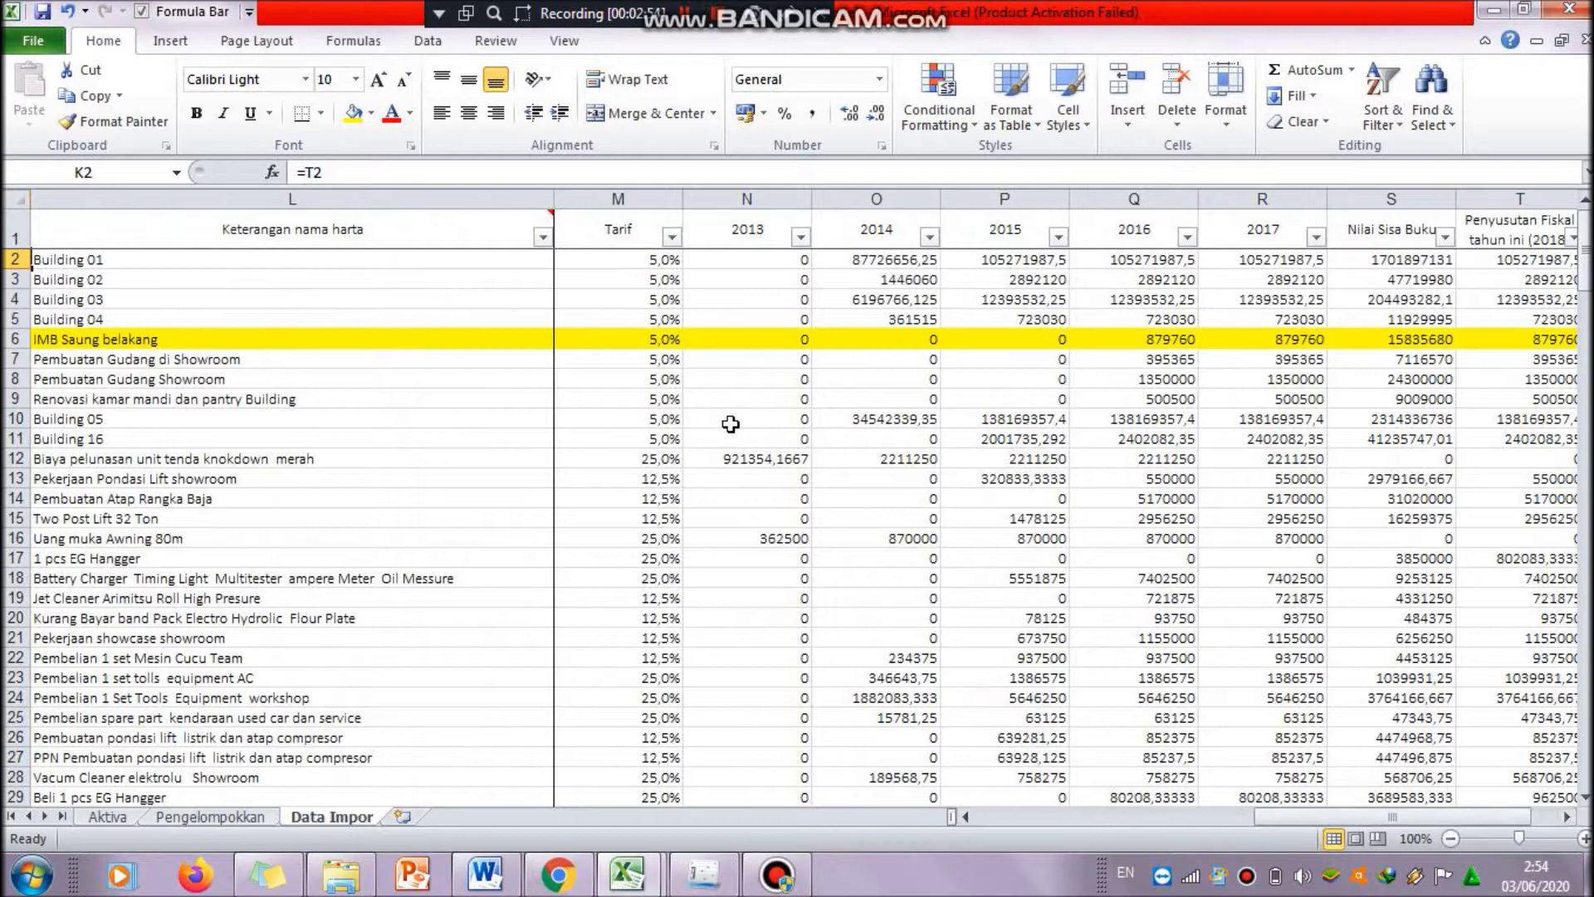
left_click(664, 460)
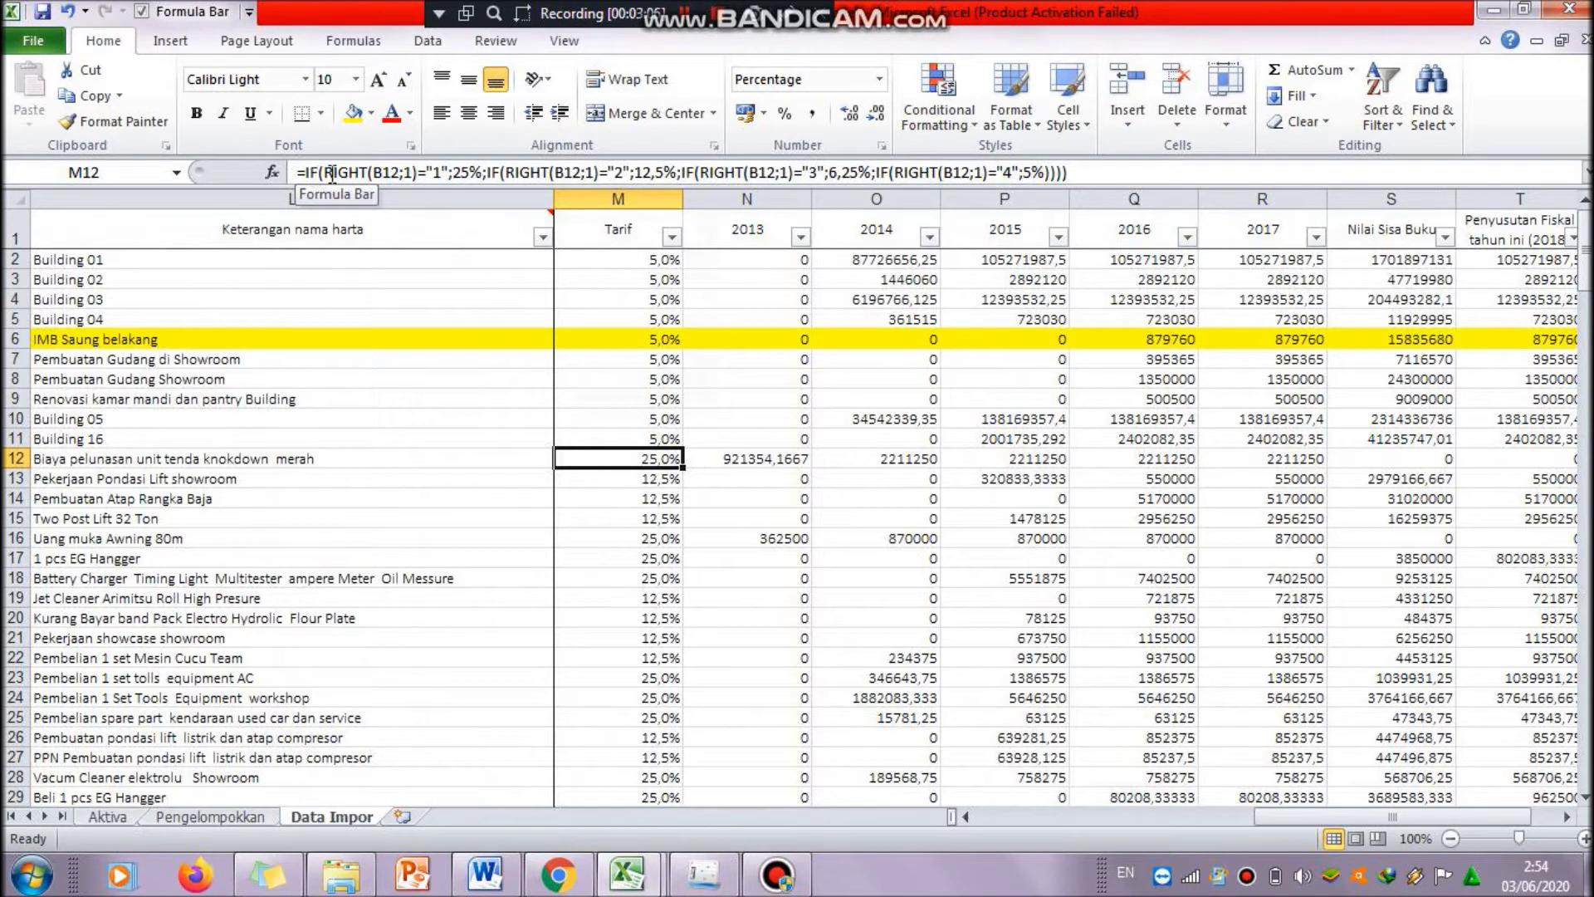
double_click(627, 458)
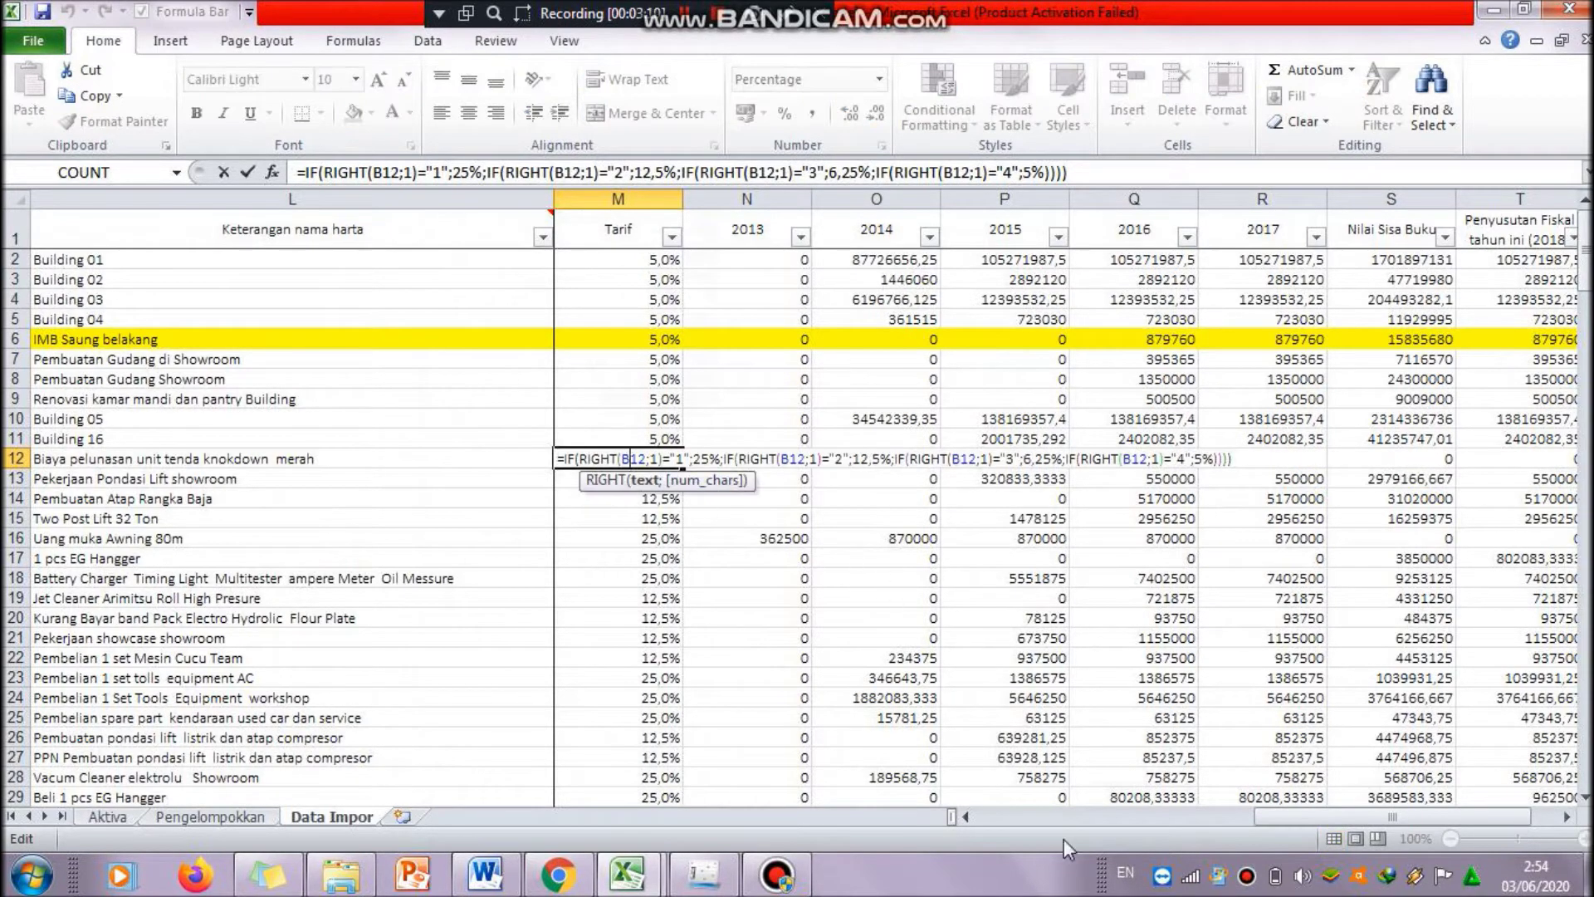
left_click_drag(1278, 820, 1223, 830)
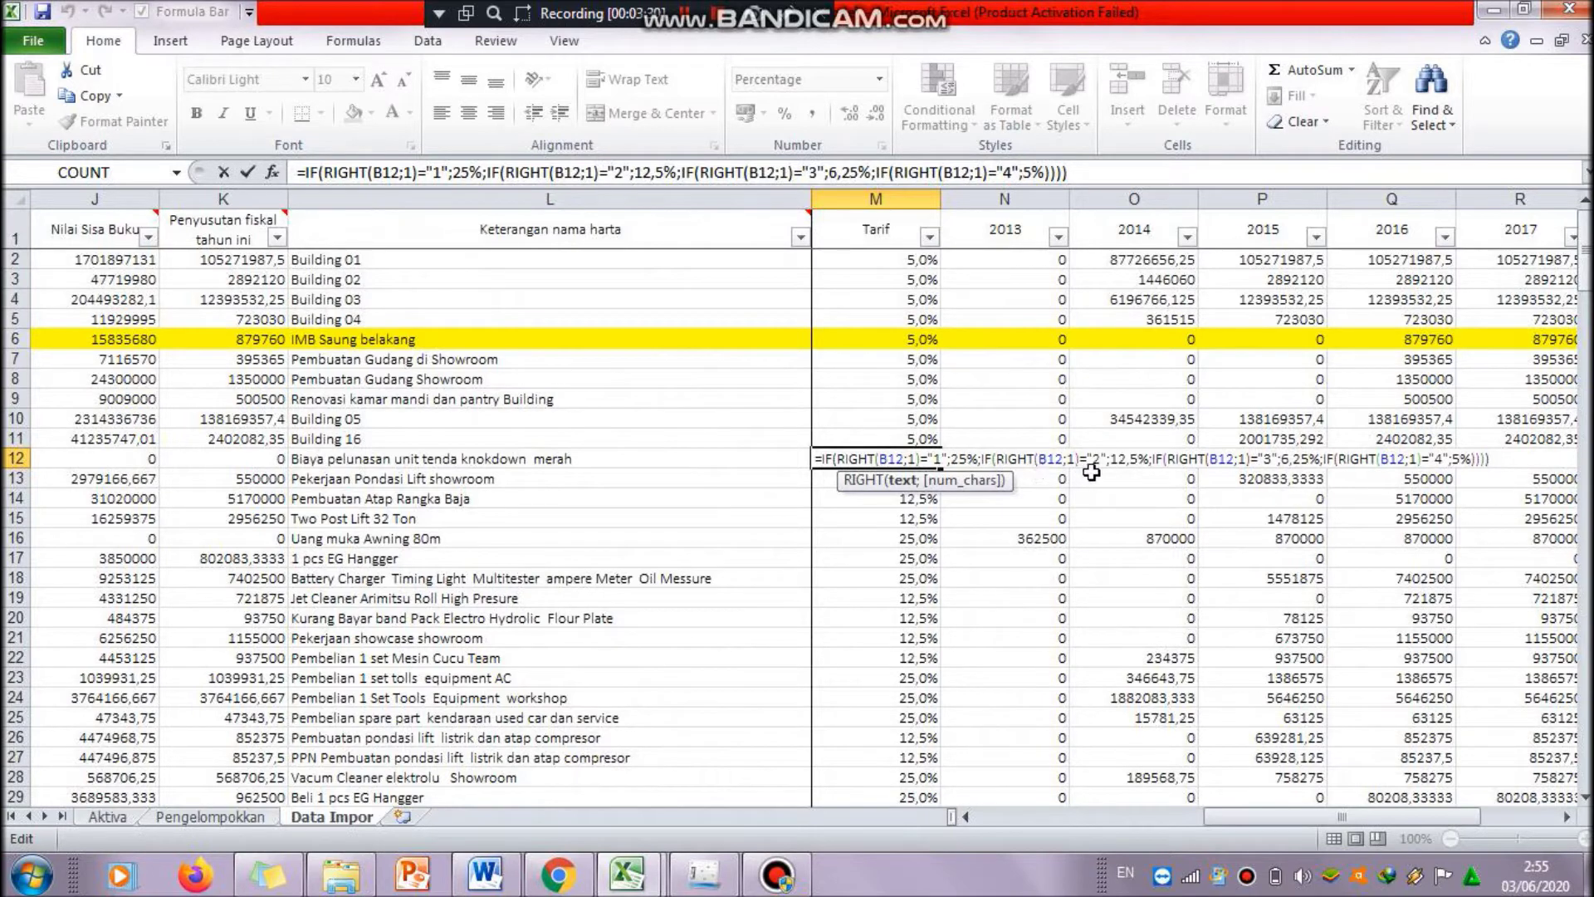
left_click_drag(1334, 822, 1338, 785)
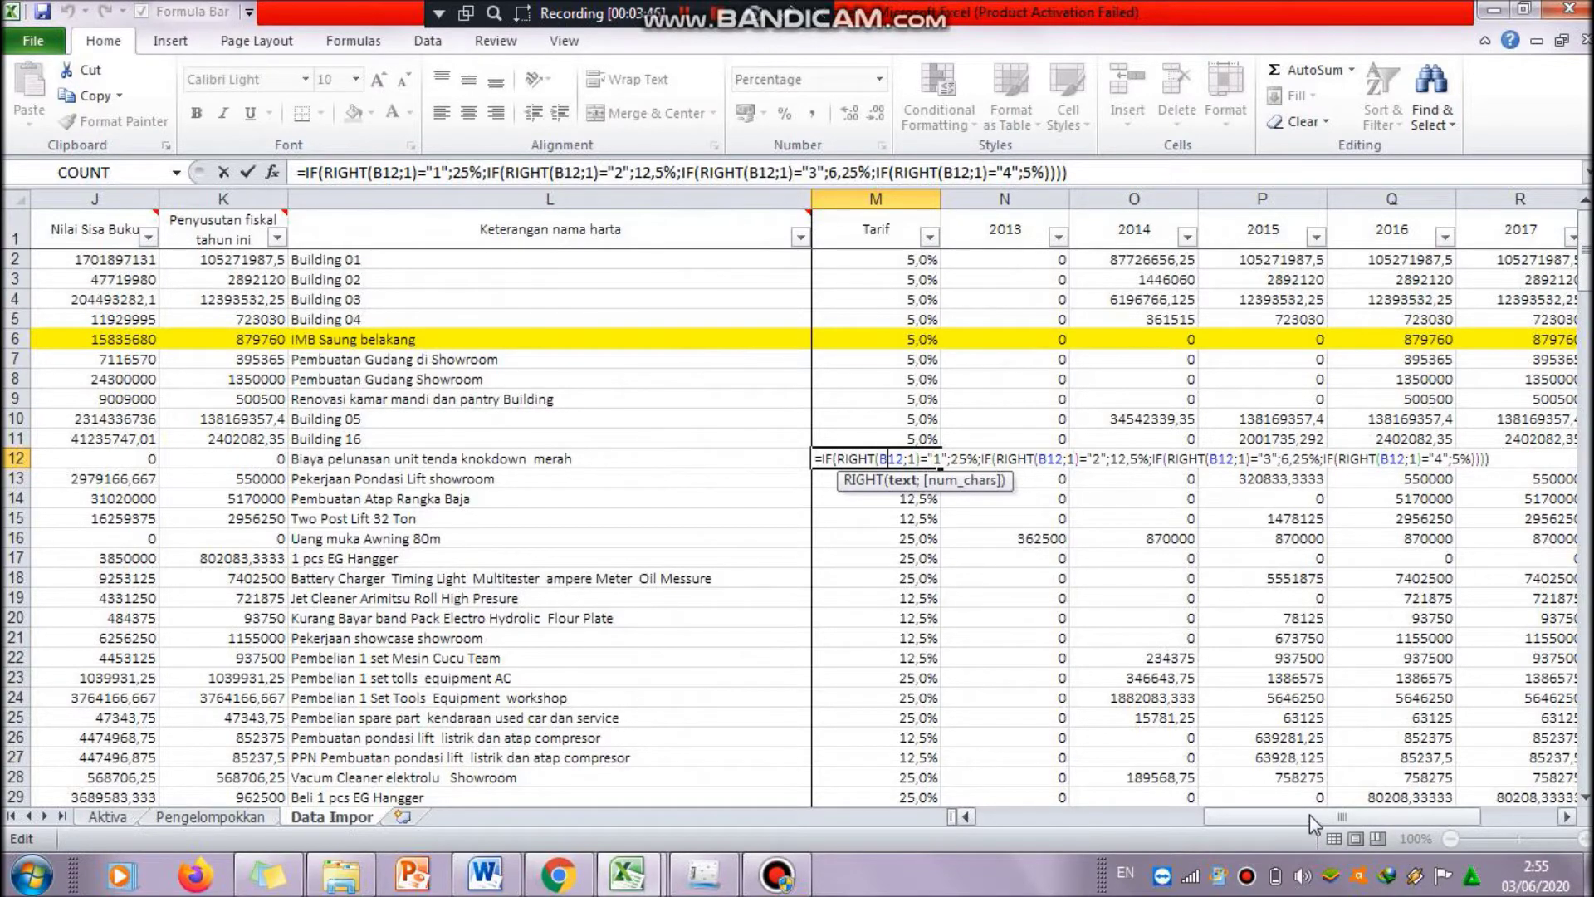
left_click_drag(1309, 815, 1332, 814)
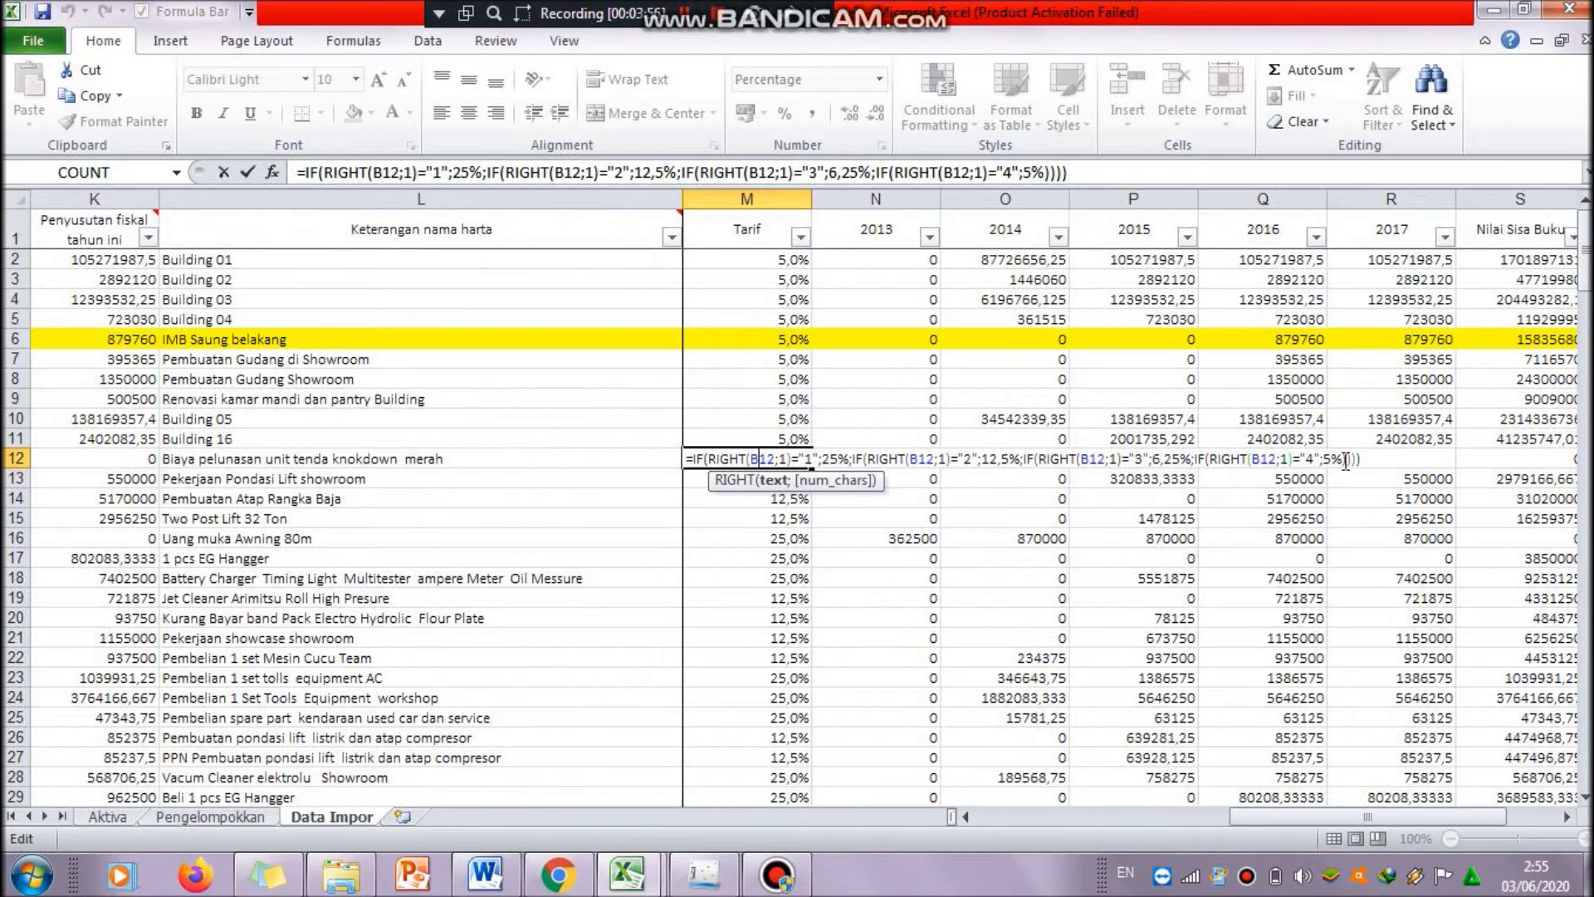
key("Return")
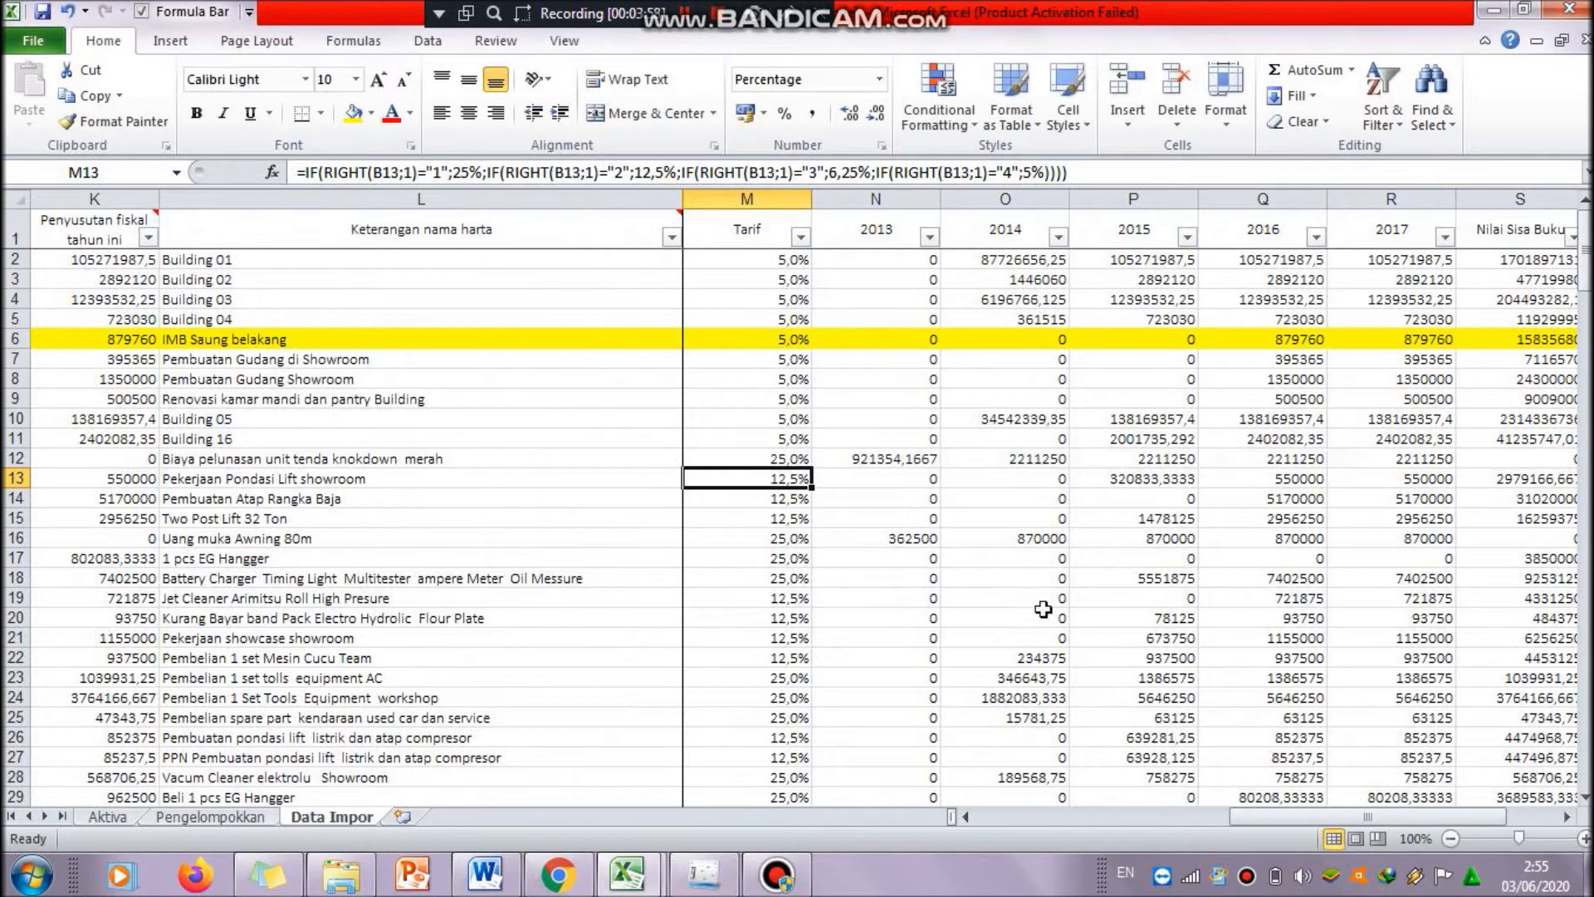
- Check the yearly depreciation column headings from 2013 to 2017 in Data Impor
left_click(807, 458)
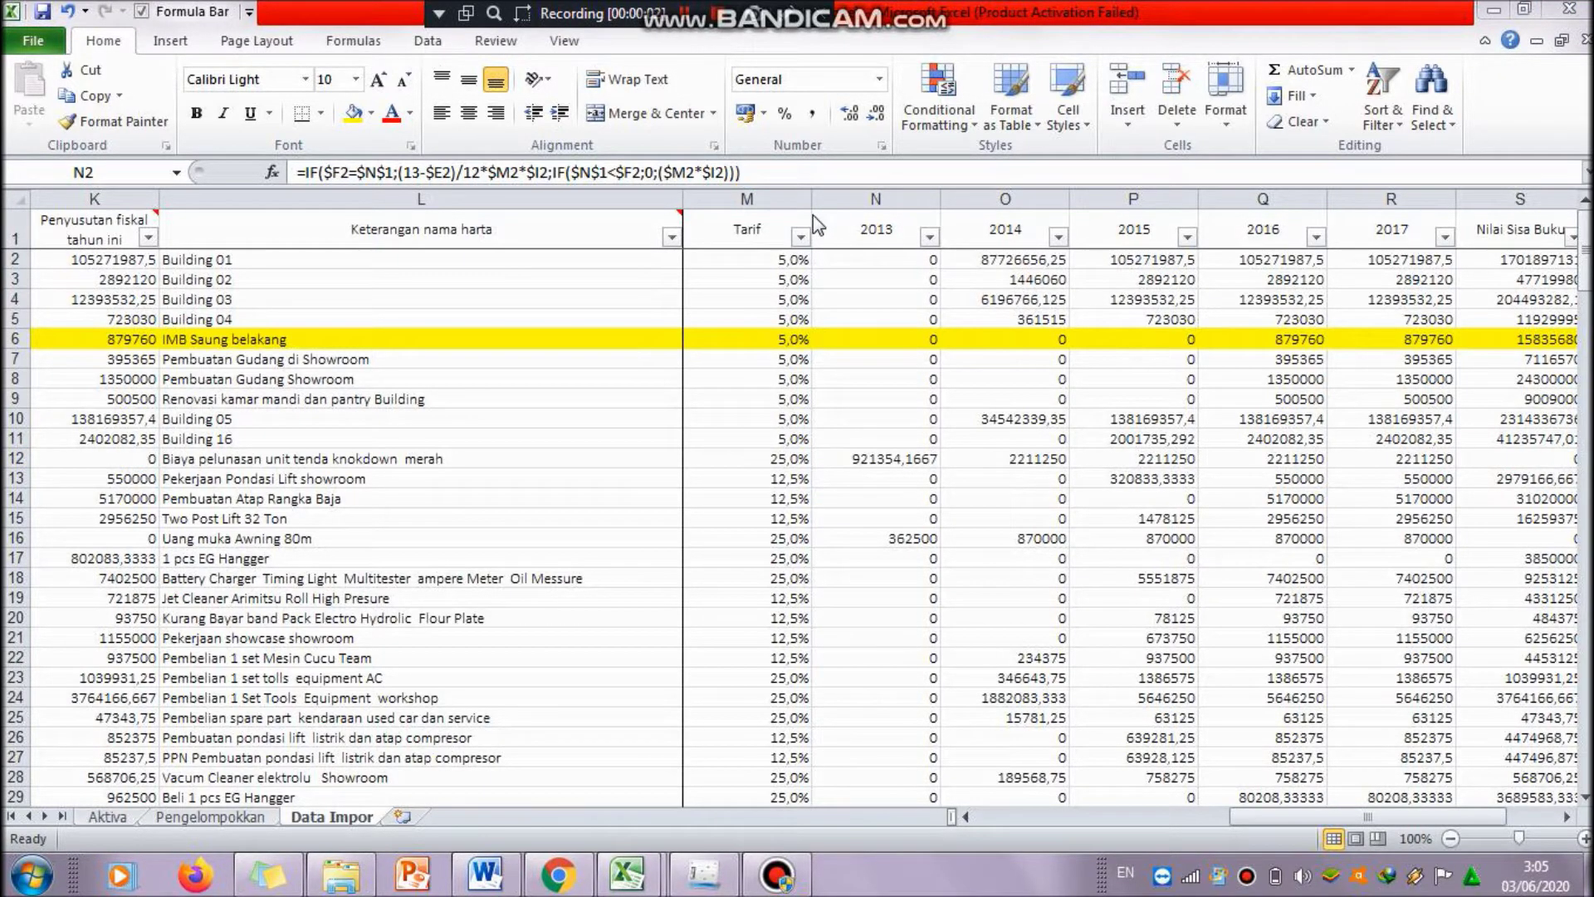
left_click(857, 238)
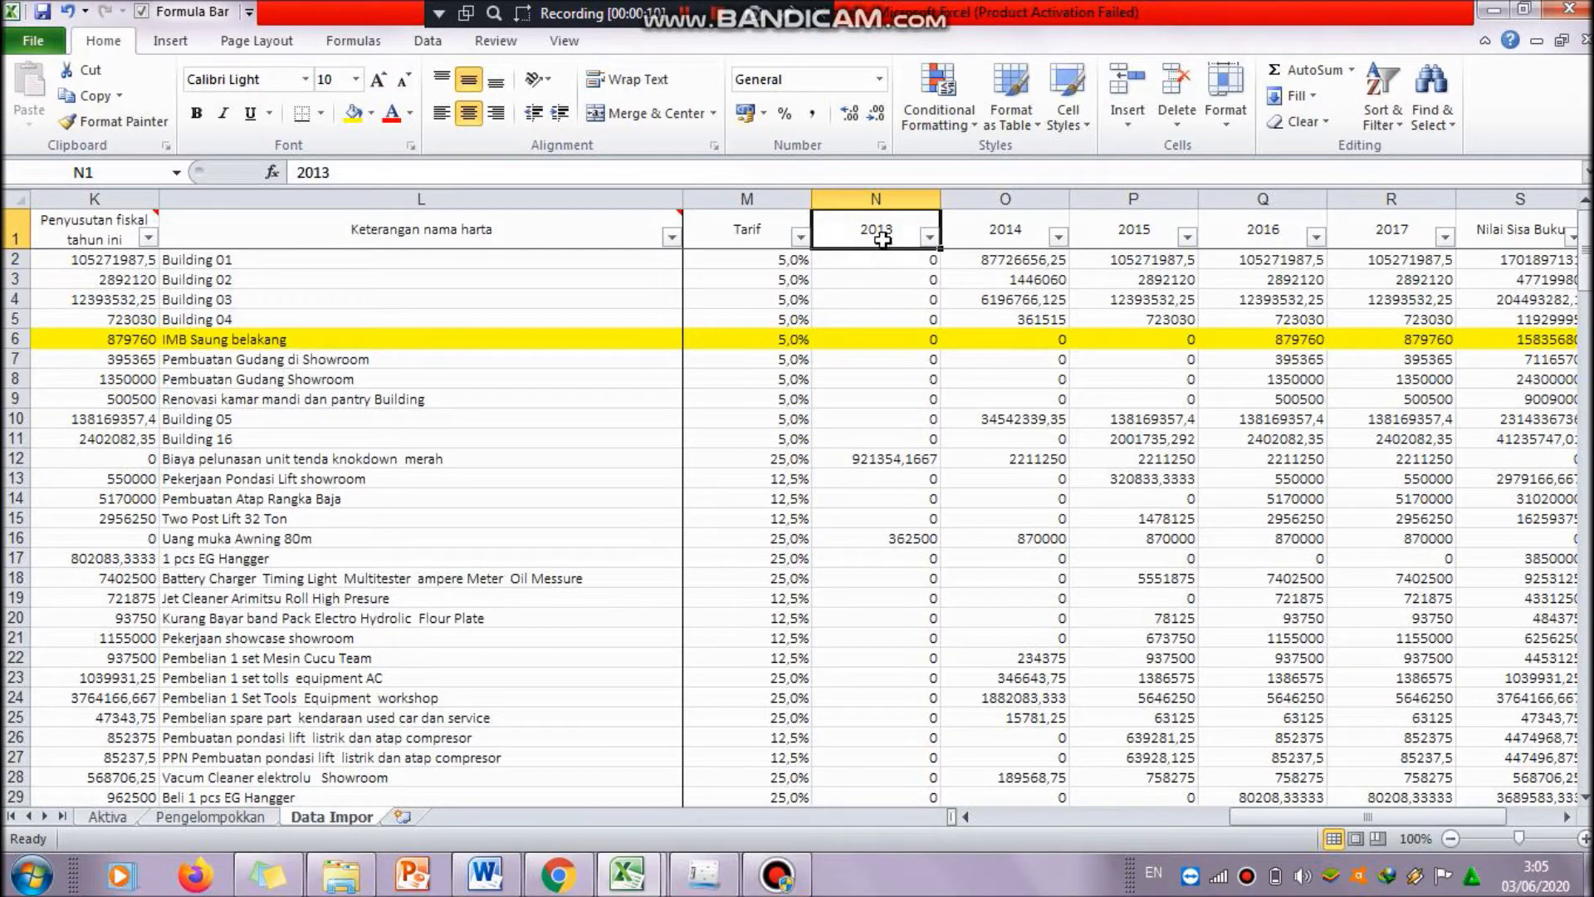
left_click(1397, 234)
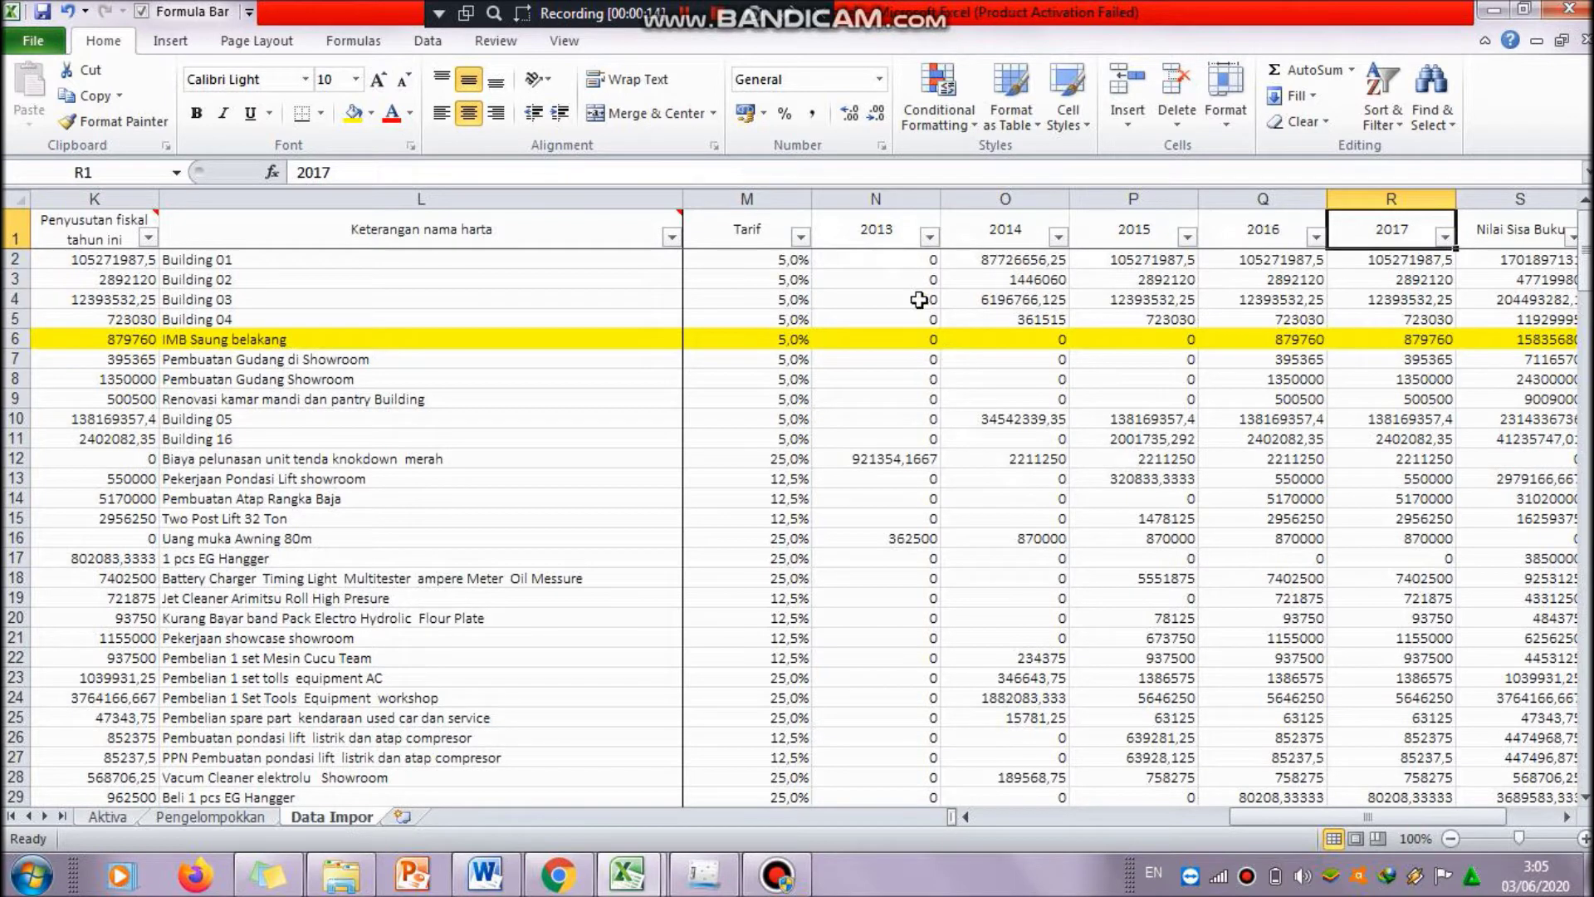
- Examine Building 01's 2013 depreciation formula in cell N2, tracing its acquisition month, acquisition year, price and tariff references, and leave it unchanged
left_click(915, 261)
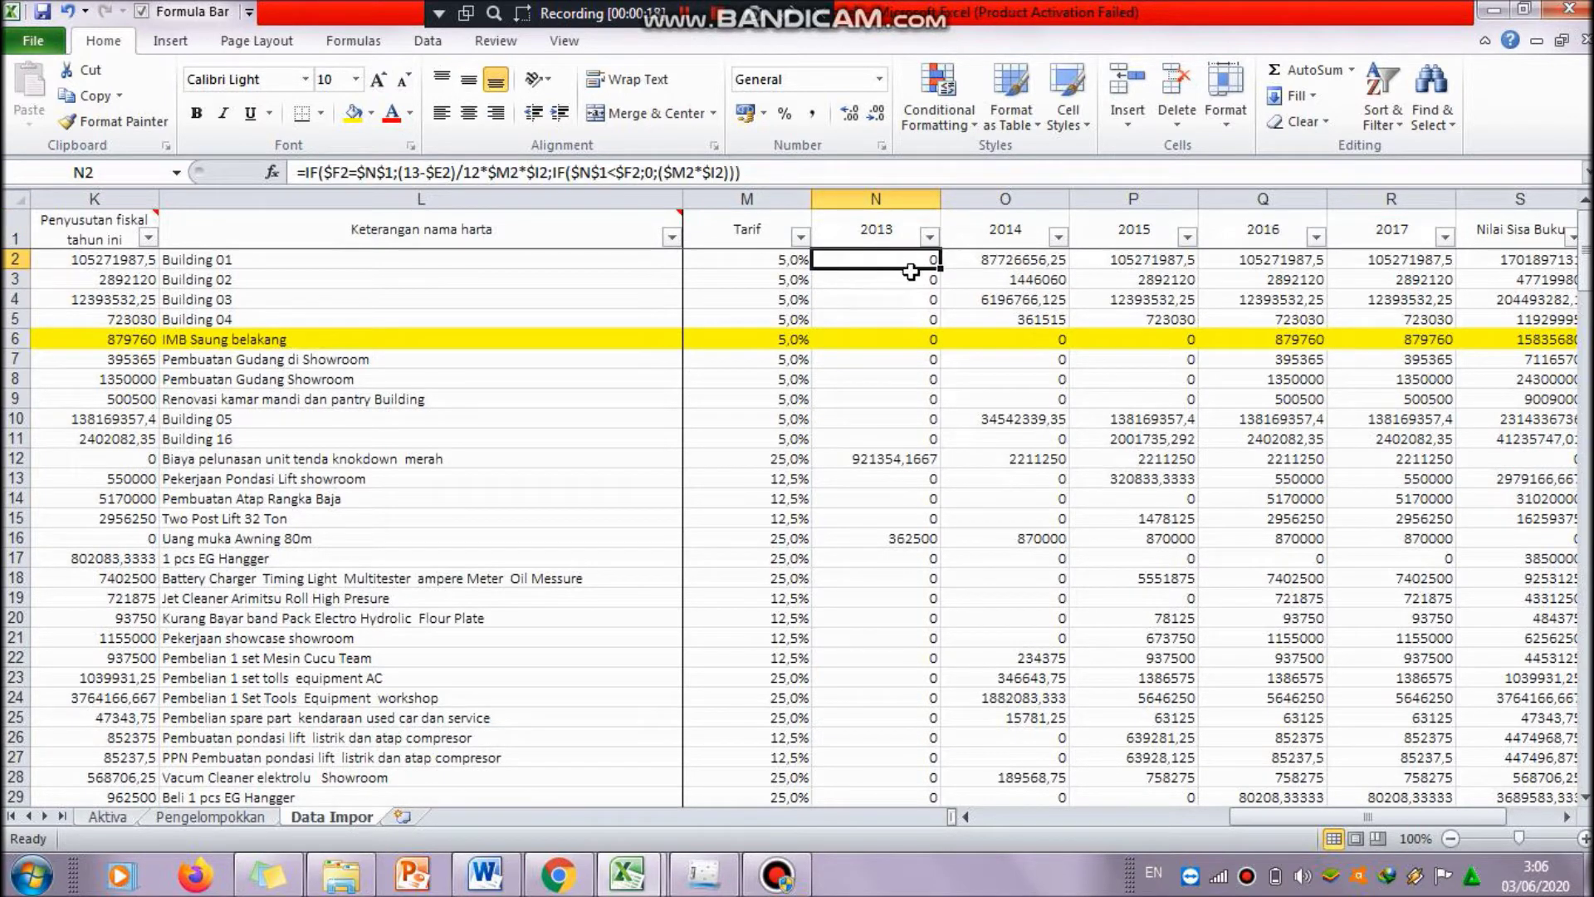
double_click(869, 259)
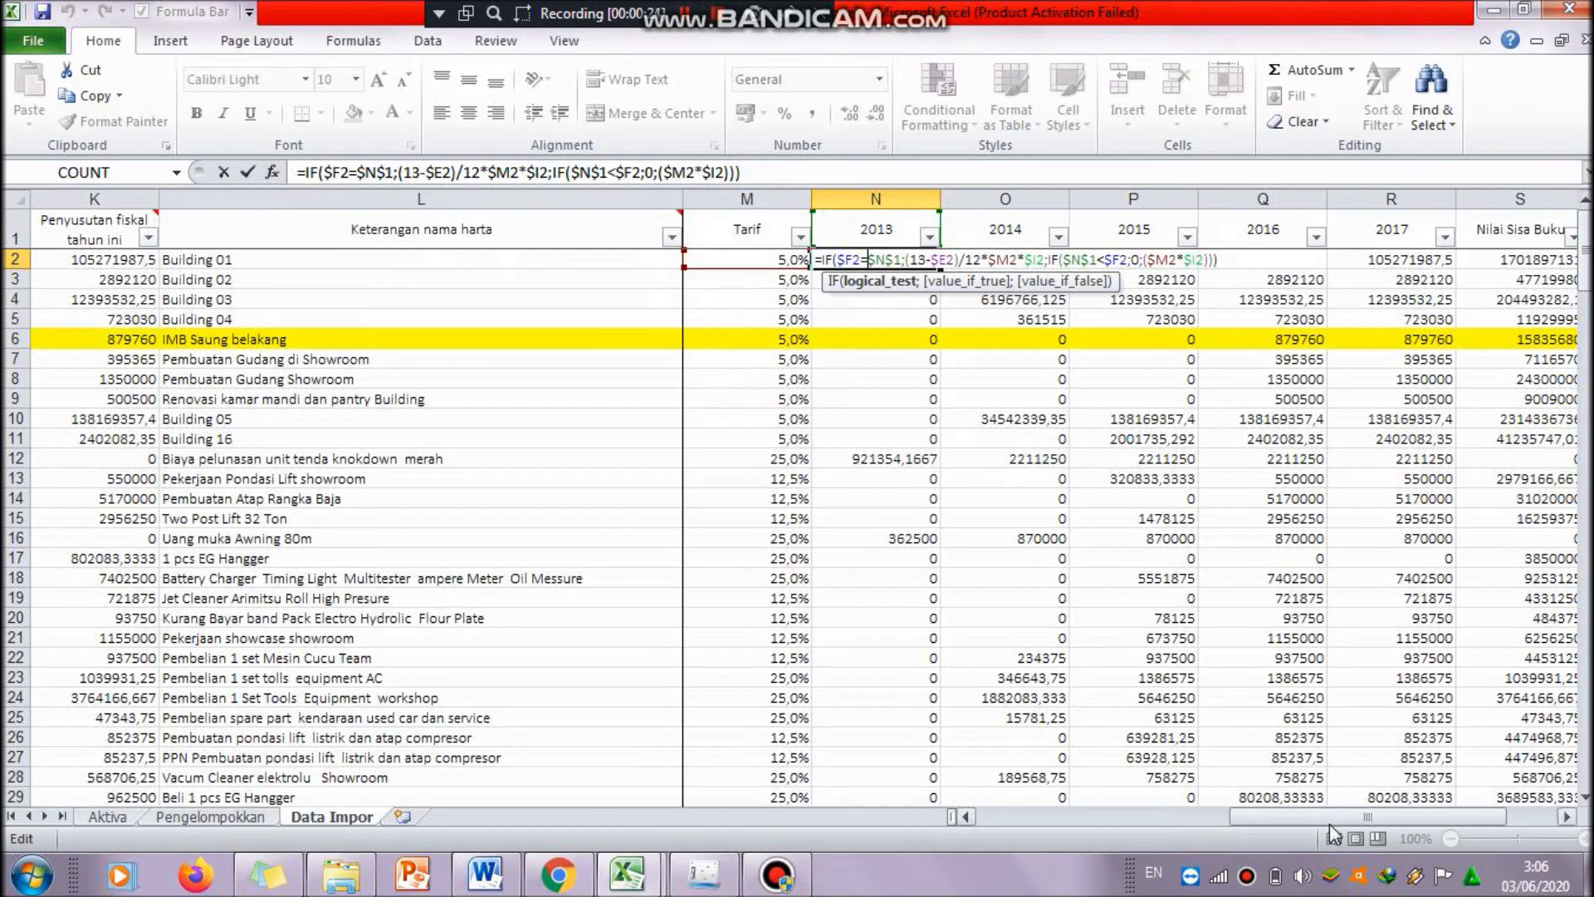
left_click_drag(1342, 819, 1162, 833)
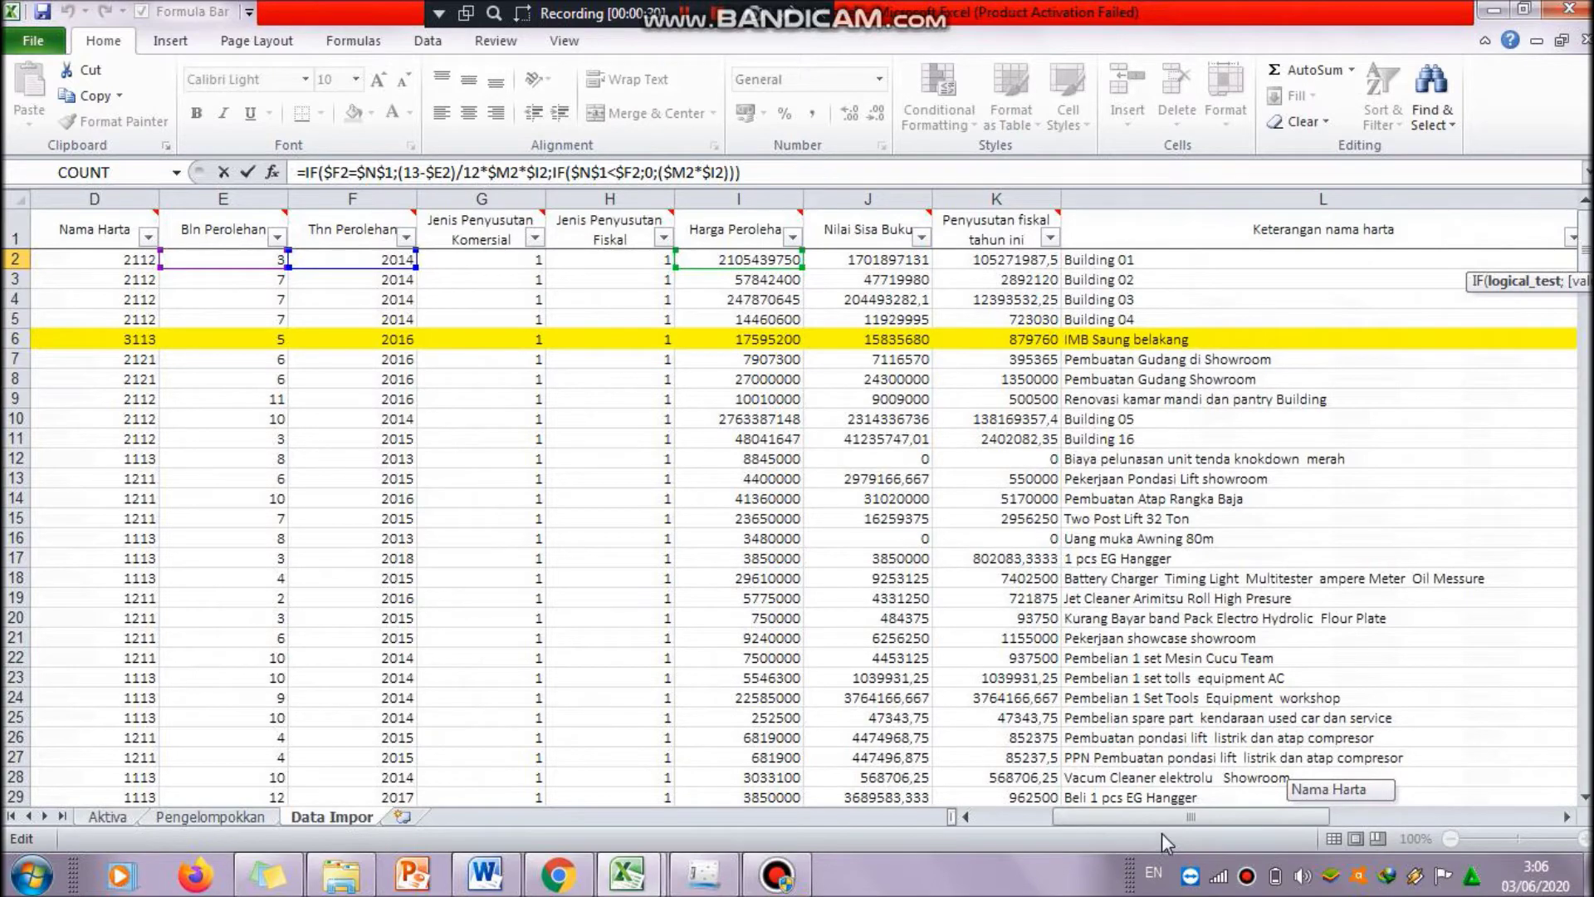
left_click_drag(1163, 834, 1252, 815)
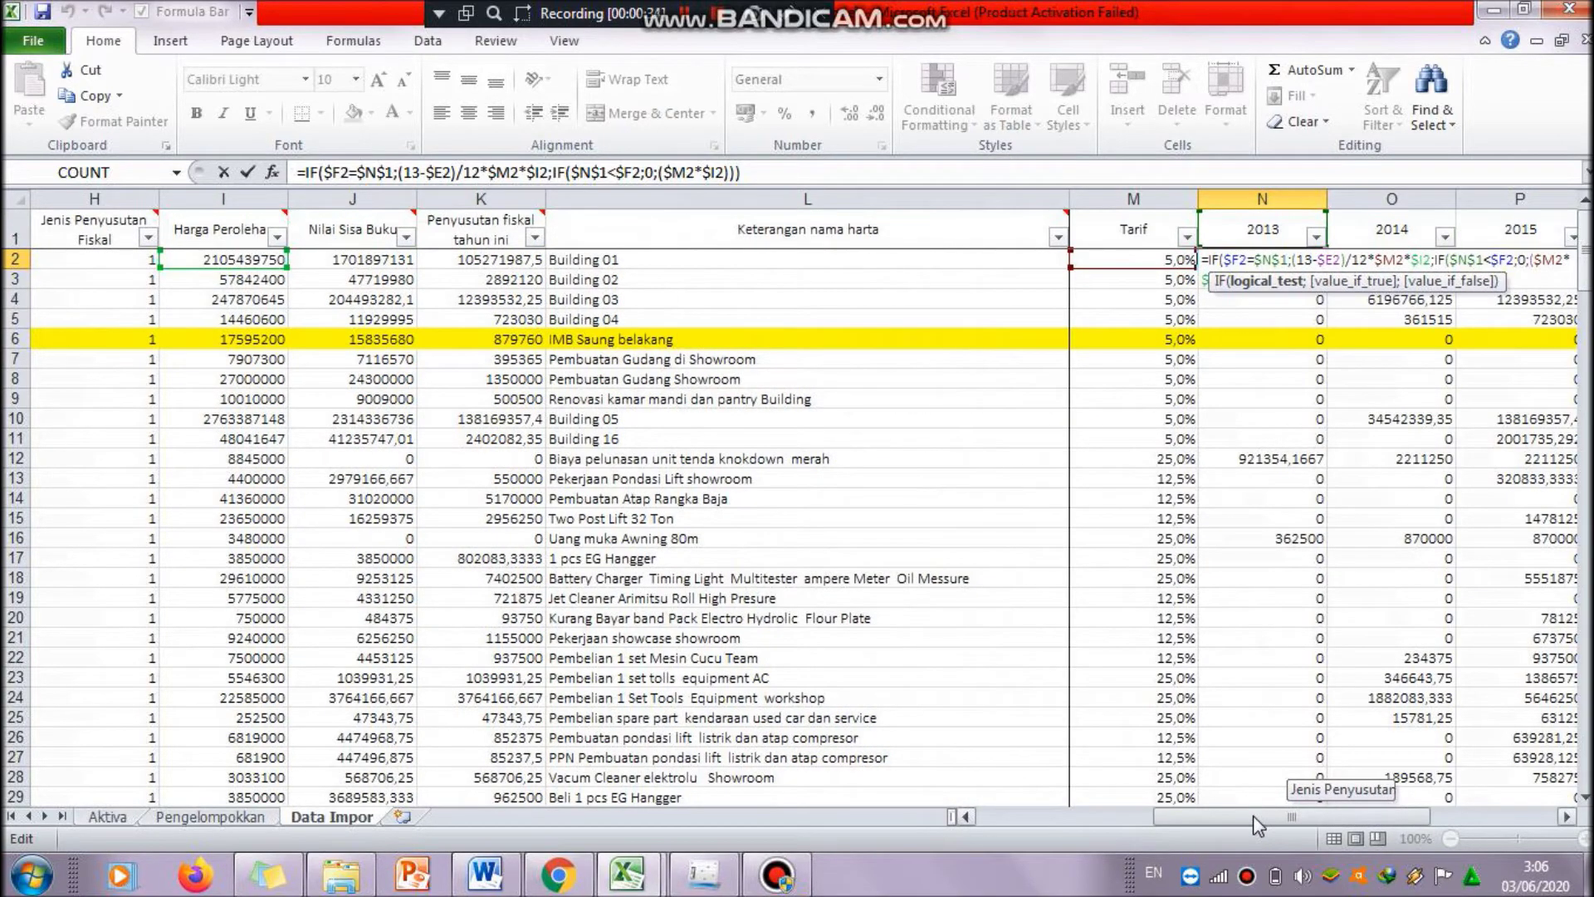
left_click_drag(1252, 814, 1124, 828)
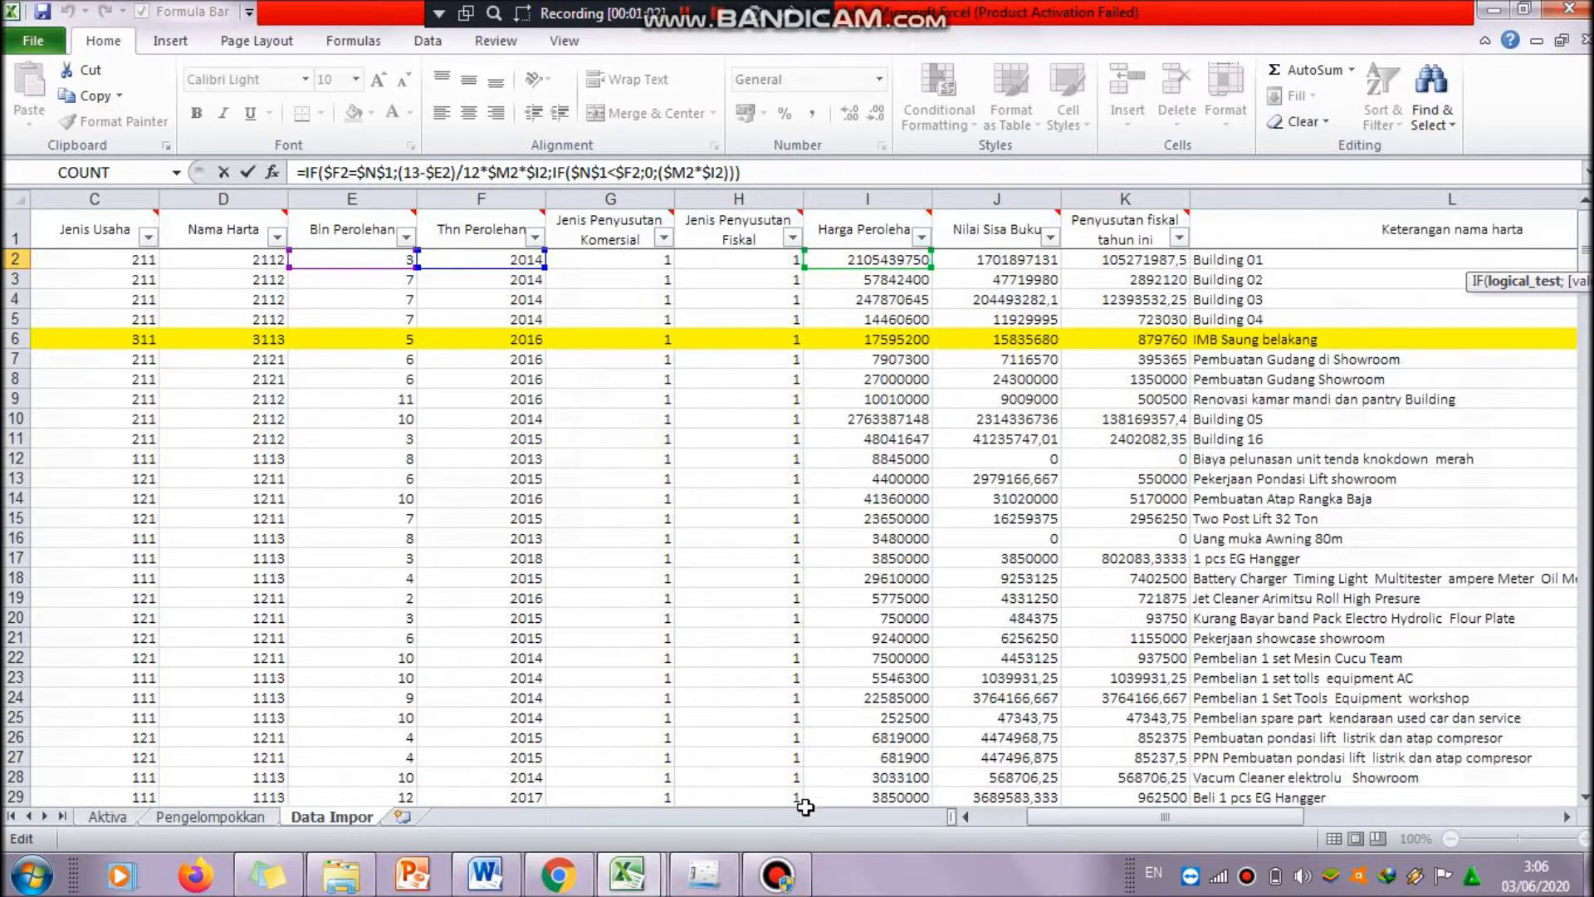
left_click_drag(1052, 819, 1109, 817)
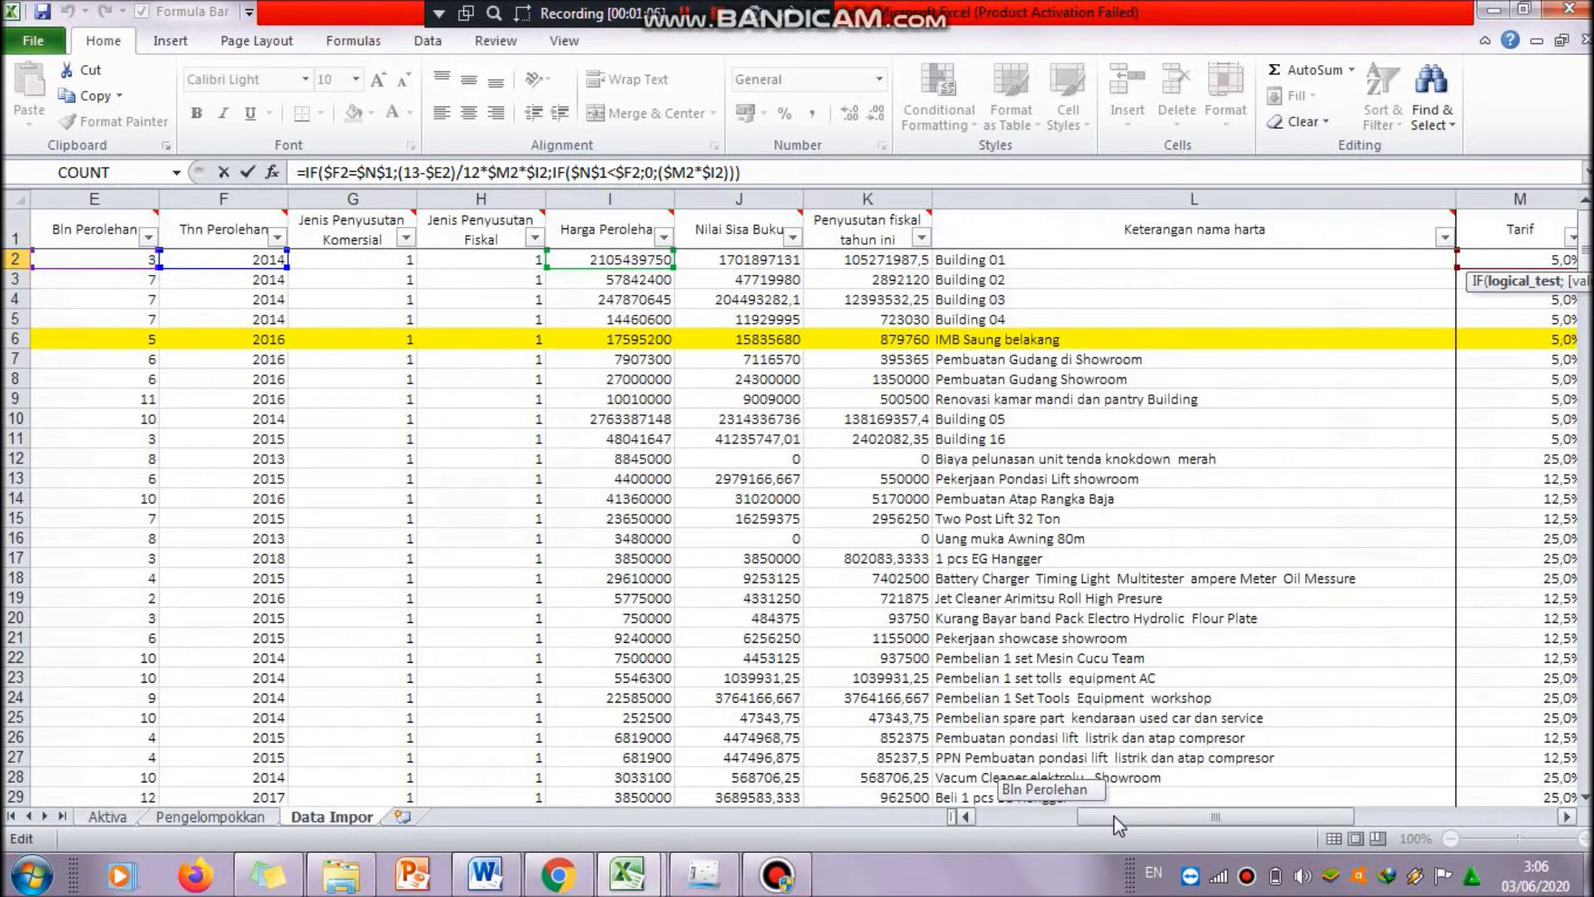
left_click_drag(1117, 824, 1122, 824)
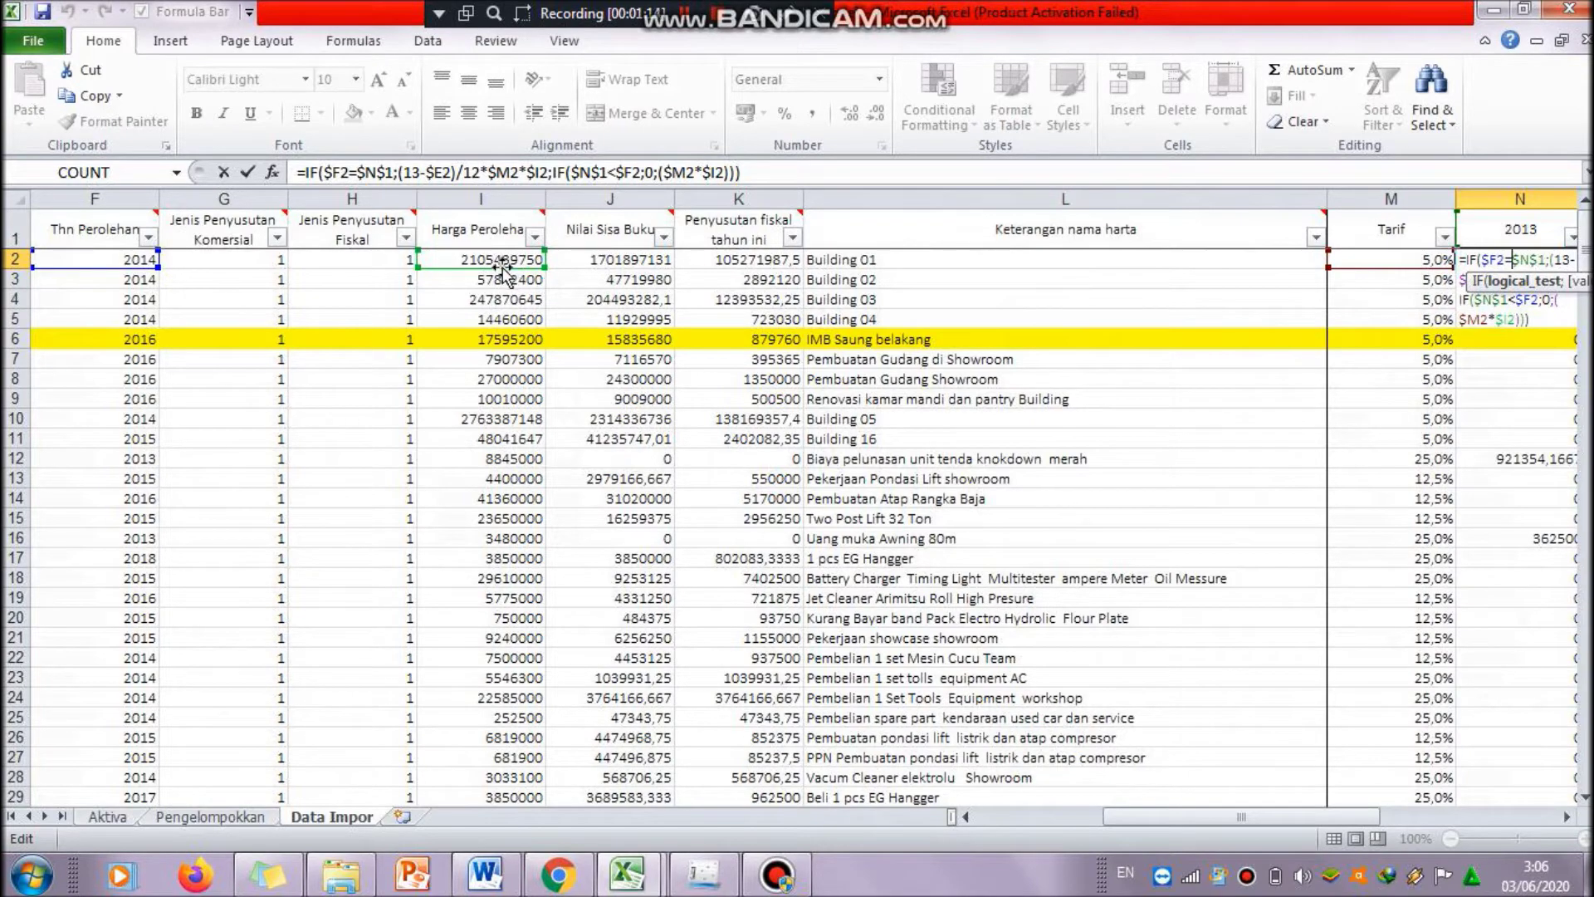
left_click_drag(1155, 825, 1534, 805)
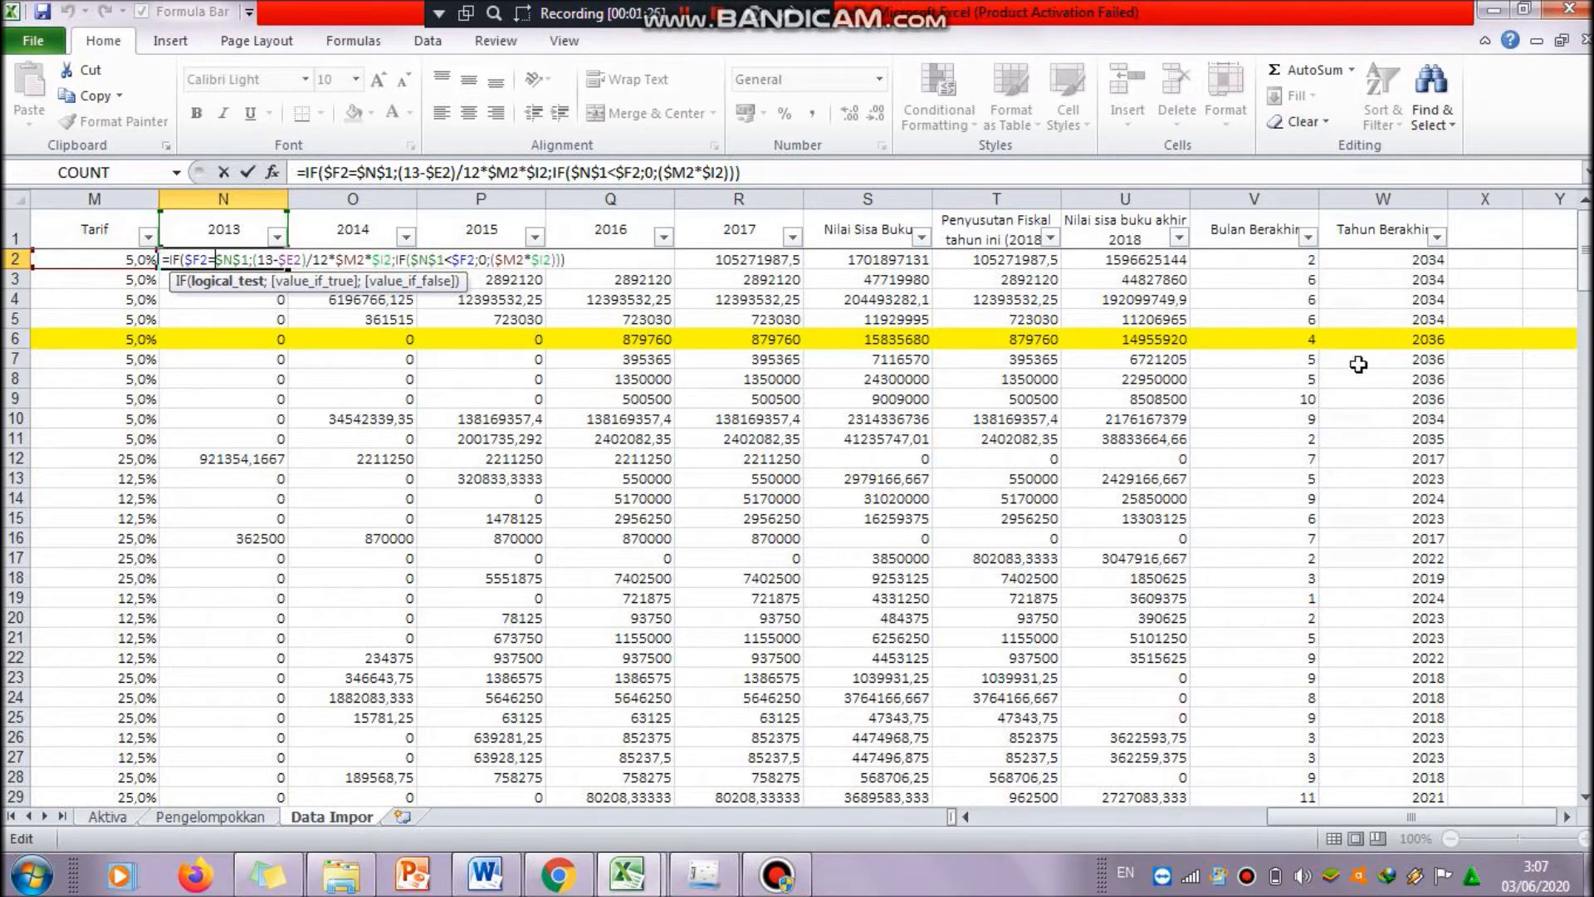
left_click_drag(1391, 810, 1343, 815)
key("Return")
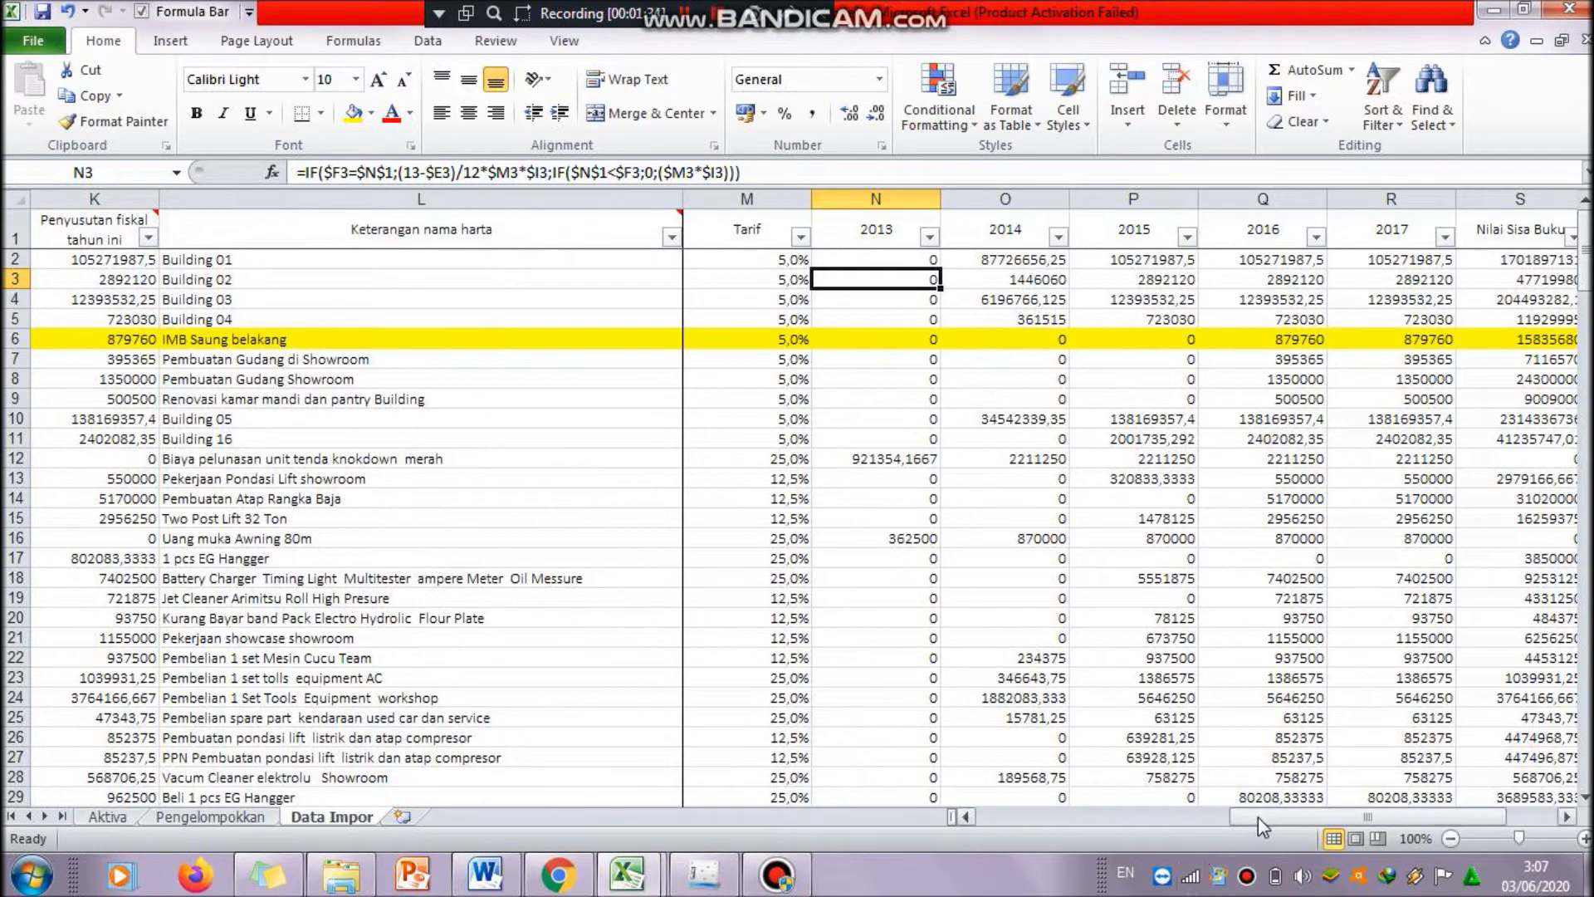
- Check Building 01's Thn Perolehan in cell F2 against the 2013 depreciation column
left_click_drag(1258, 815, 1133, 839)
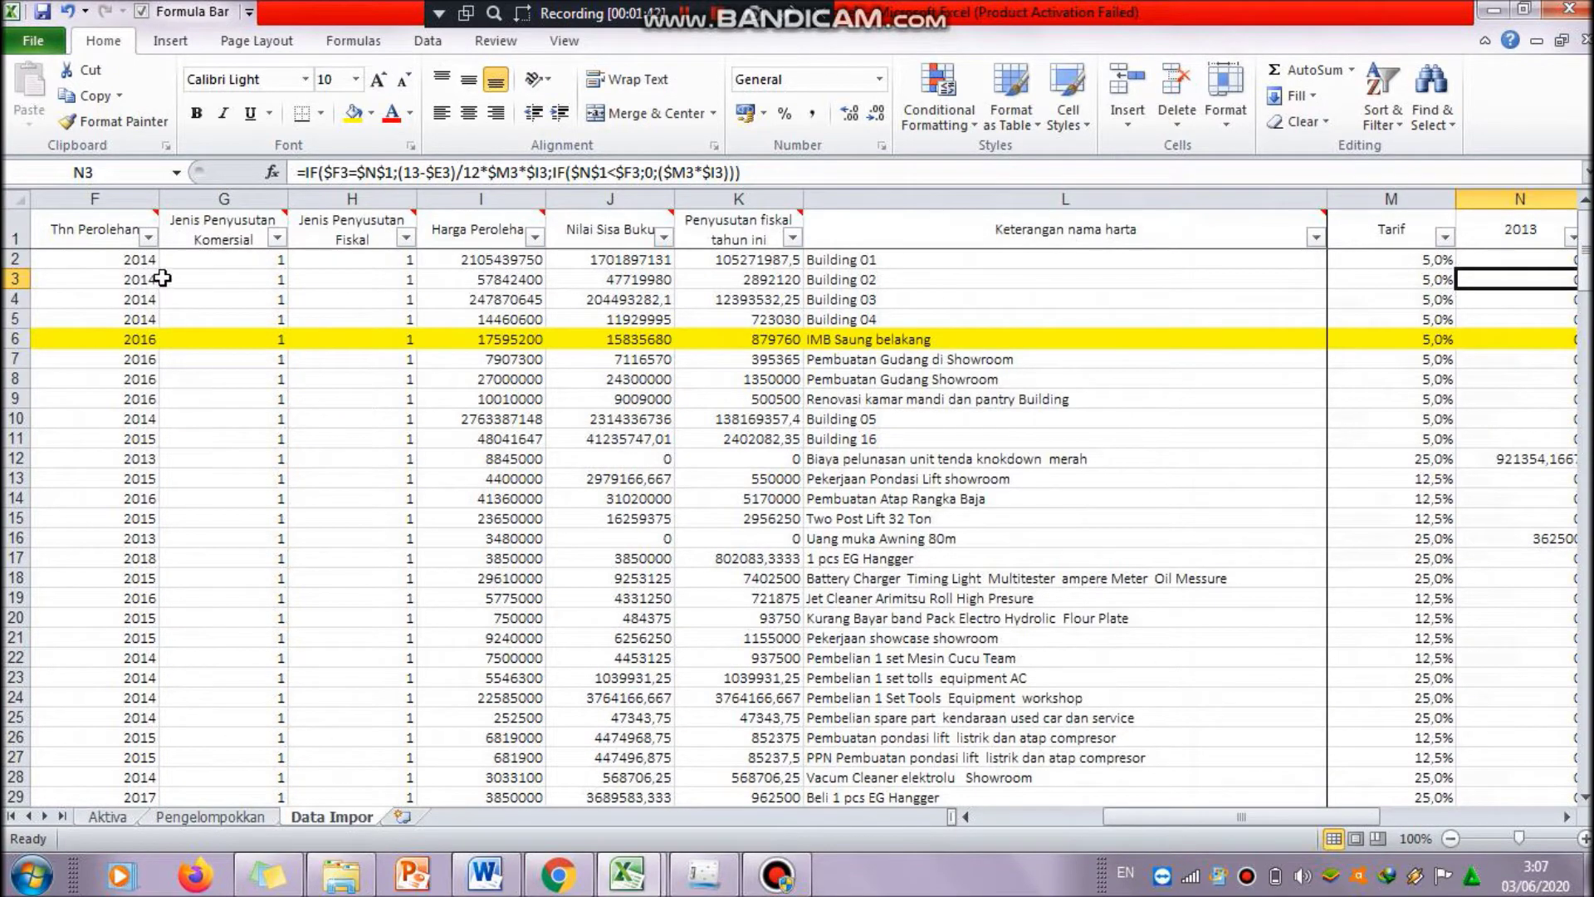
left_click(153, 261)
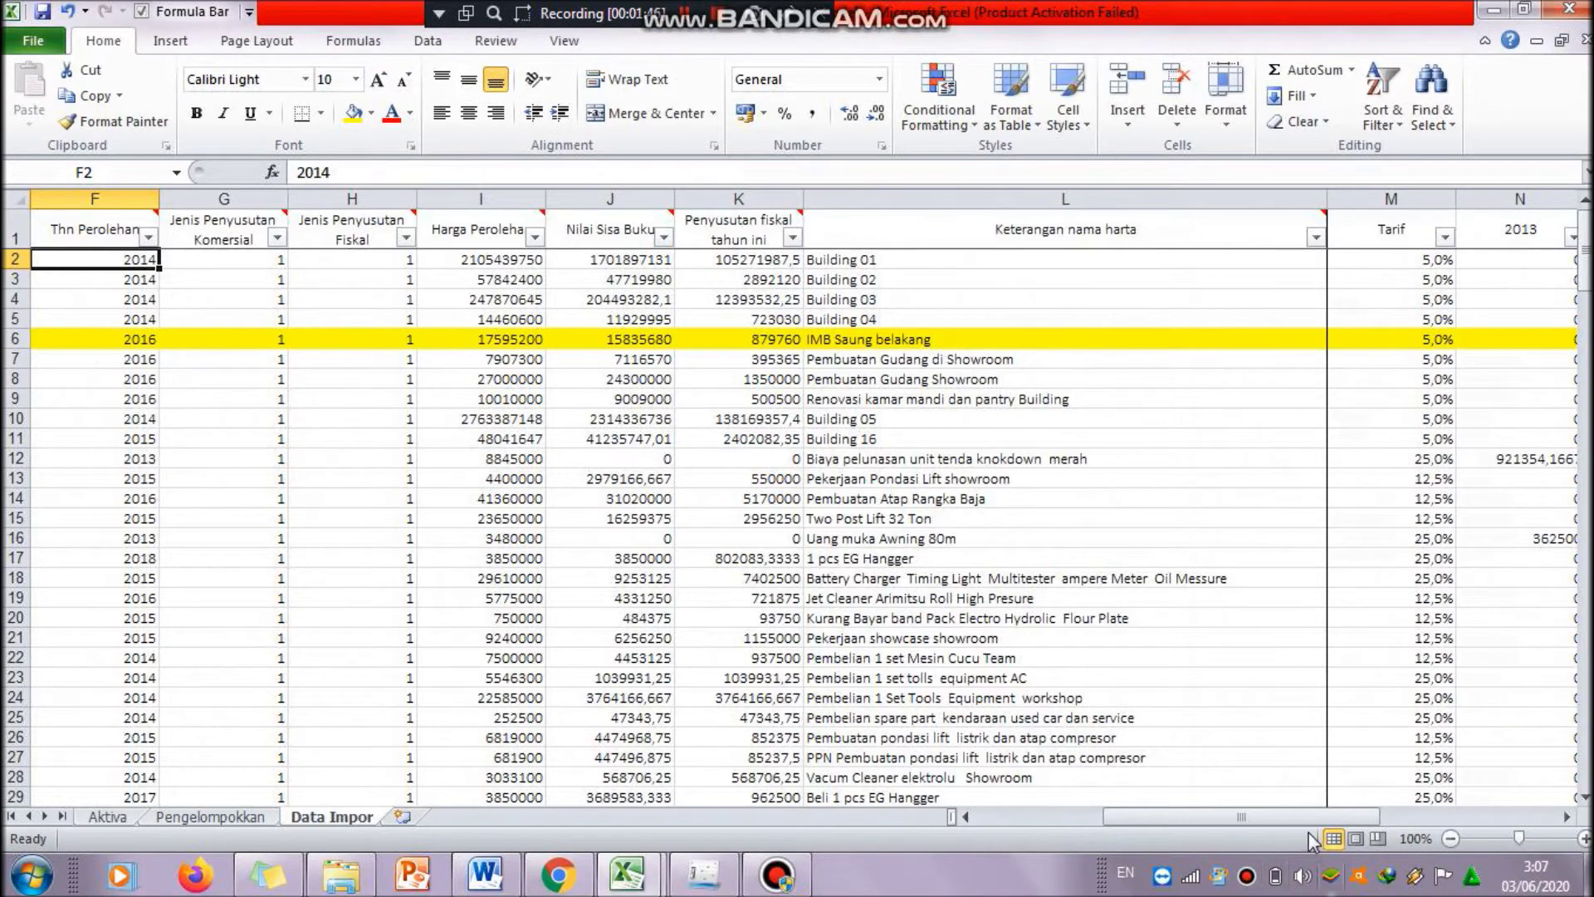
left_click_drag(1320, 817, 1411, 814)
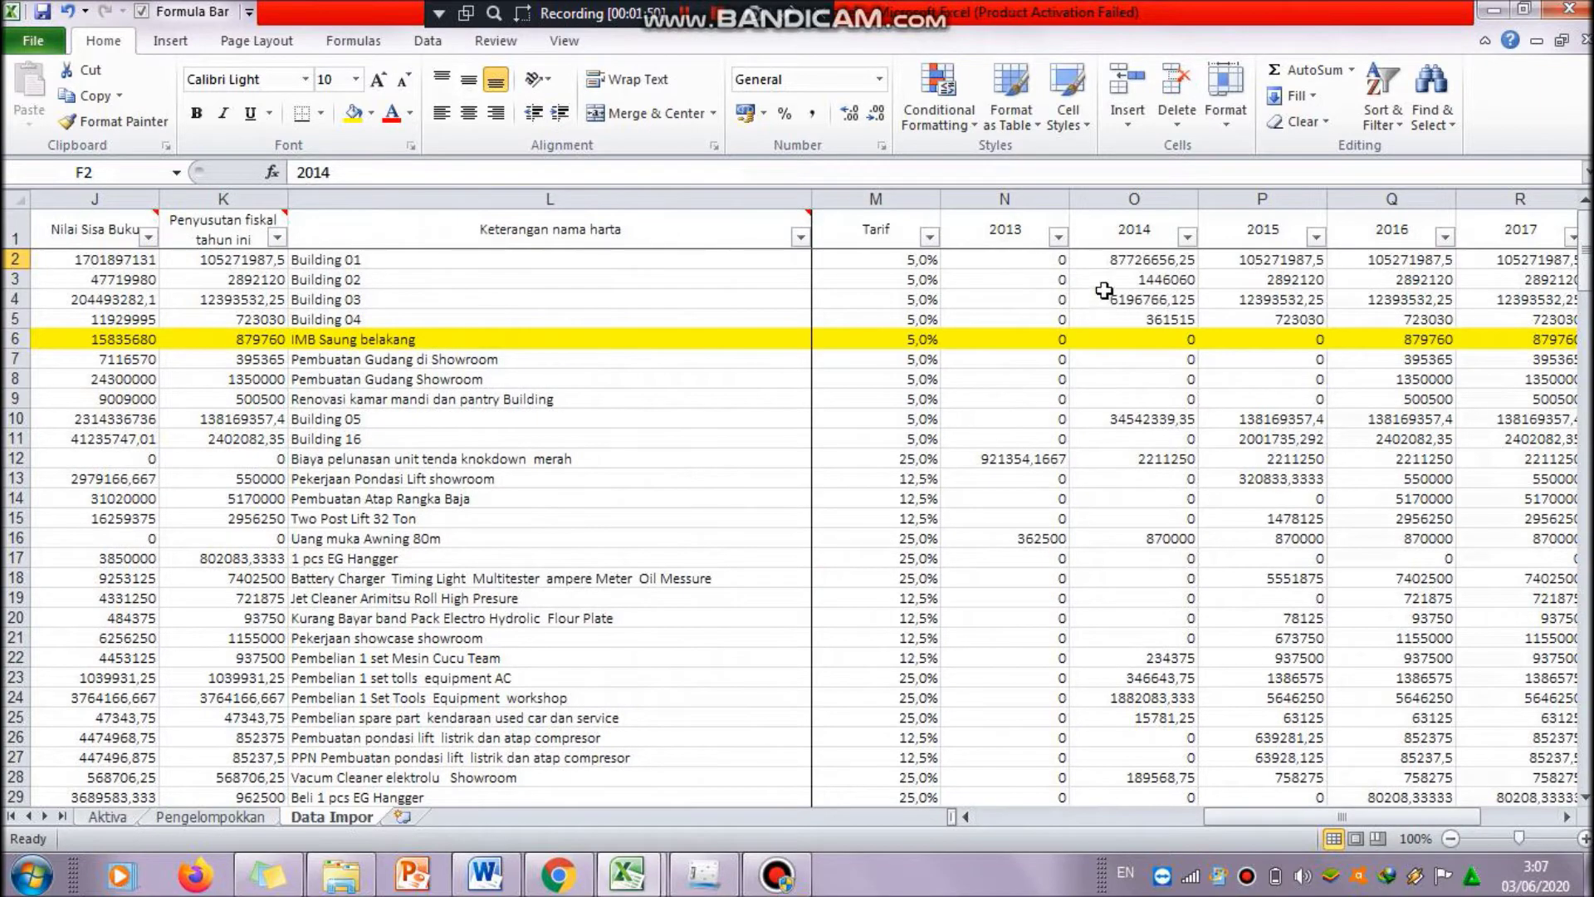
- Fill Building 01's 2013 depreciation formula from cell N2 down the asset rows, and return to the start of the list
left_click(1059, 260)
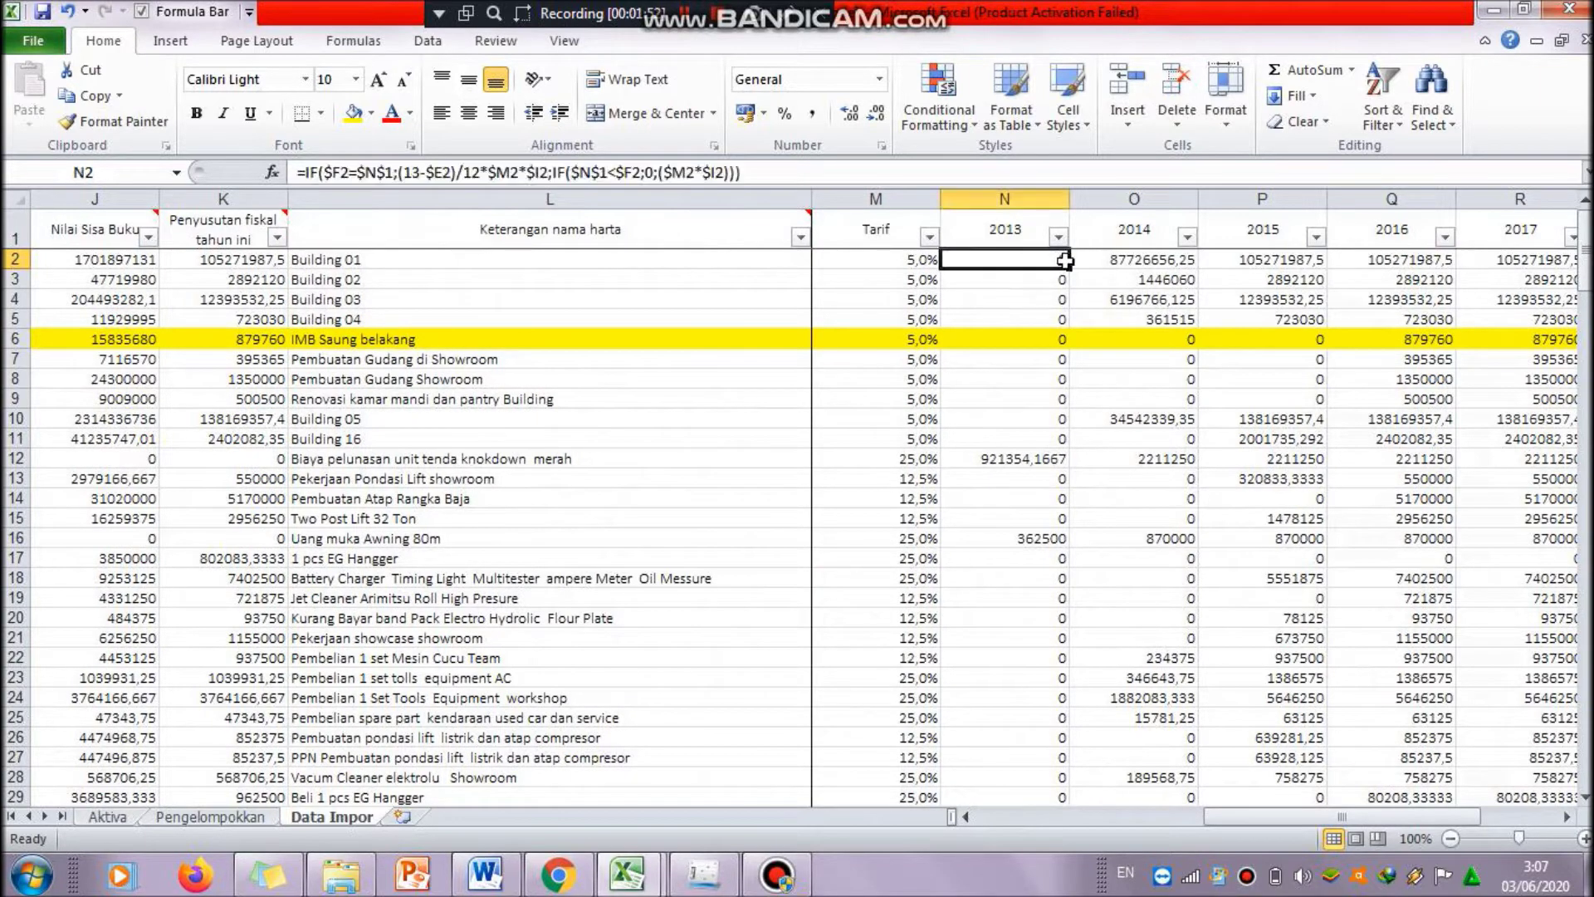
left_click_drag(1068, 269, 1068, 768)
mouse_move(1585, 731)
left_mouse_down()
mouse_move(1585, 528)
mouse_move(1585, 719)
left_mouse_up()
left_click_drag(1585, 581, 1586, 178)
- Compare the 2014 to 2017 year headings and examine Building 01's 2014 depreciation formula in cell O2, leaving it unchanged
left_click(1144, 231)
left_click(1524, 243)
mouse_move(1345, 817)
left_mouse_down()
mouse_move(1395, 818)
mouse_move(1372, 814)
left_mouse_up()
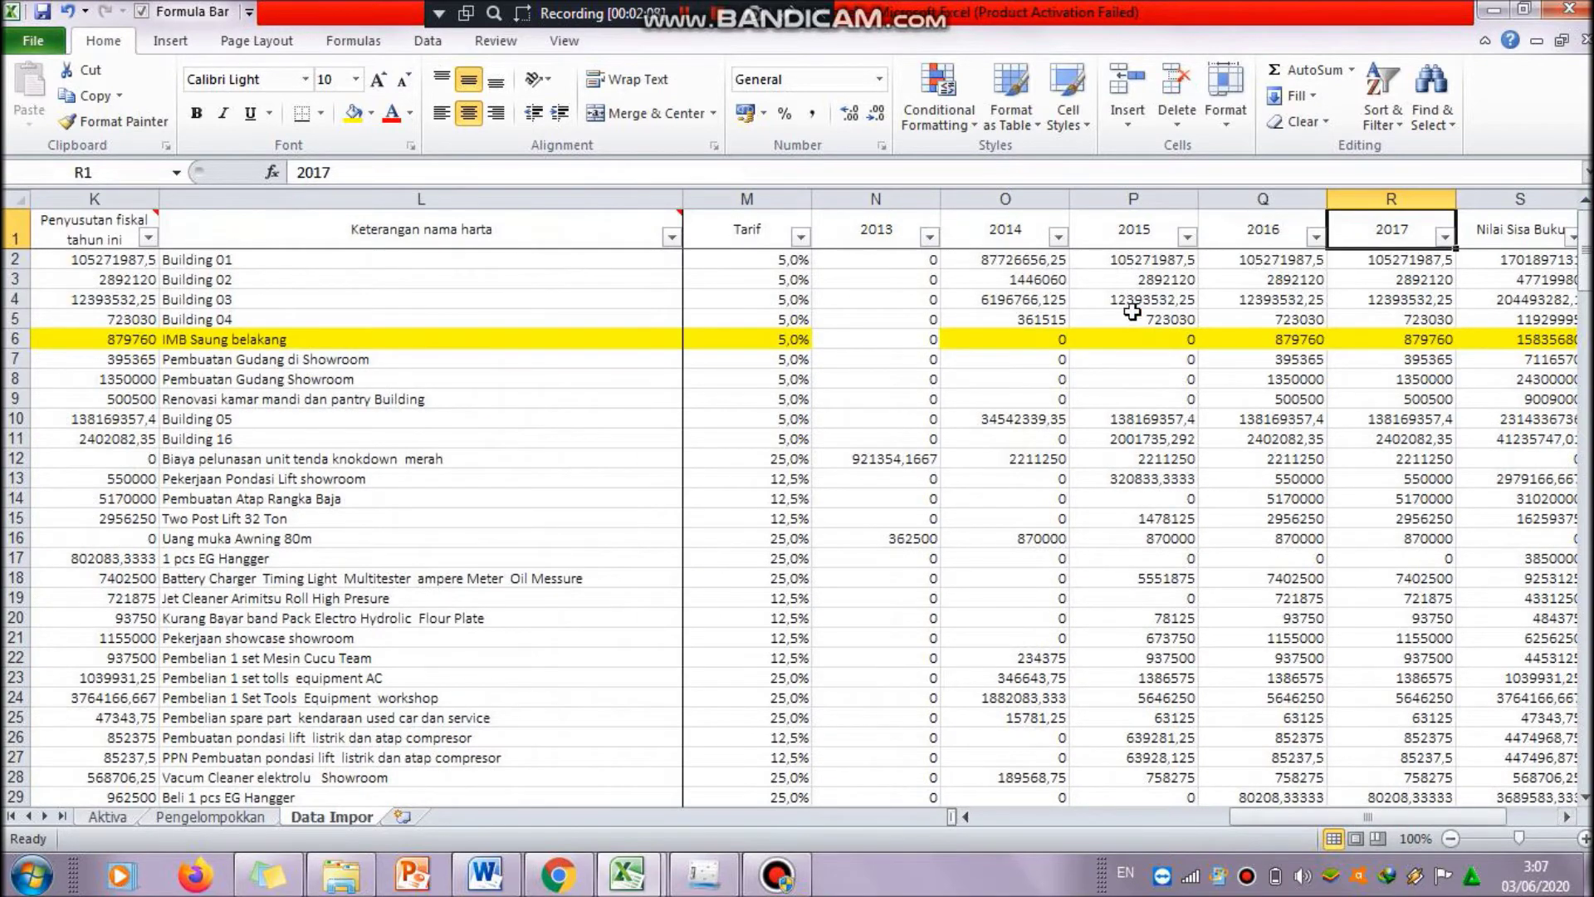
left_click(1044, 263)
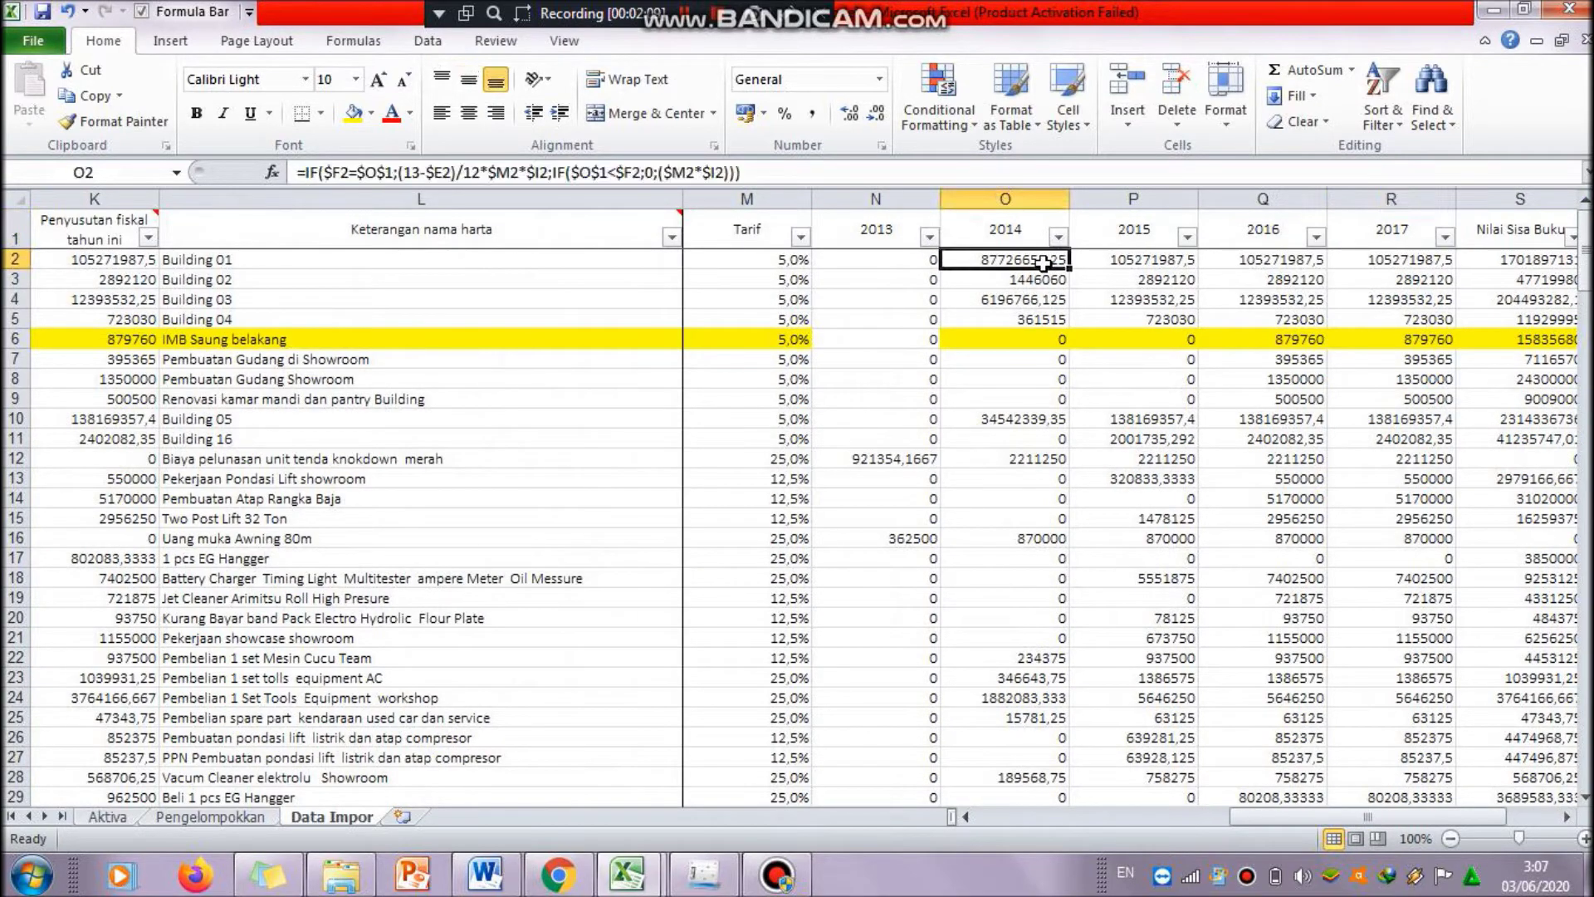
double_click(997, 259)
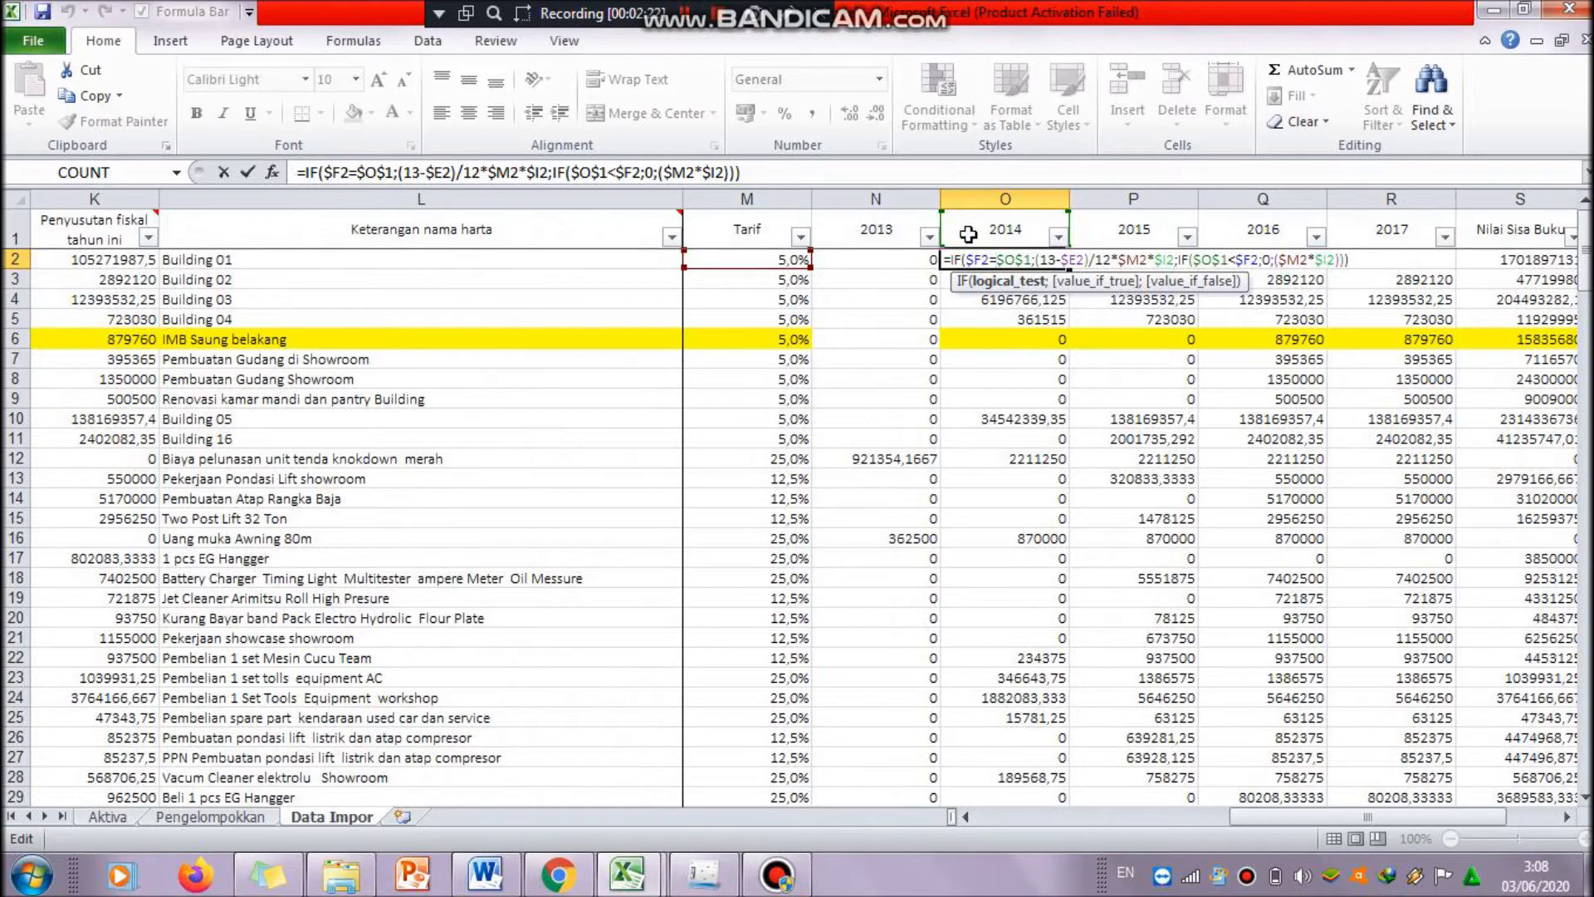
key("Return")
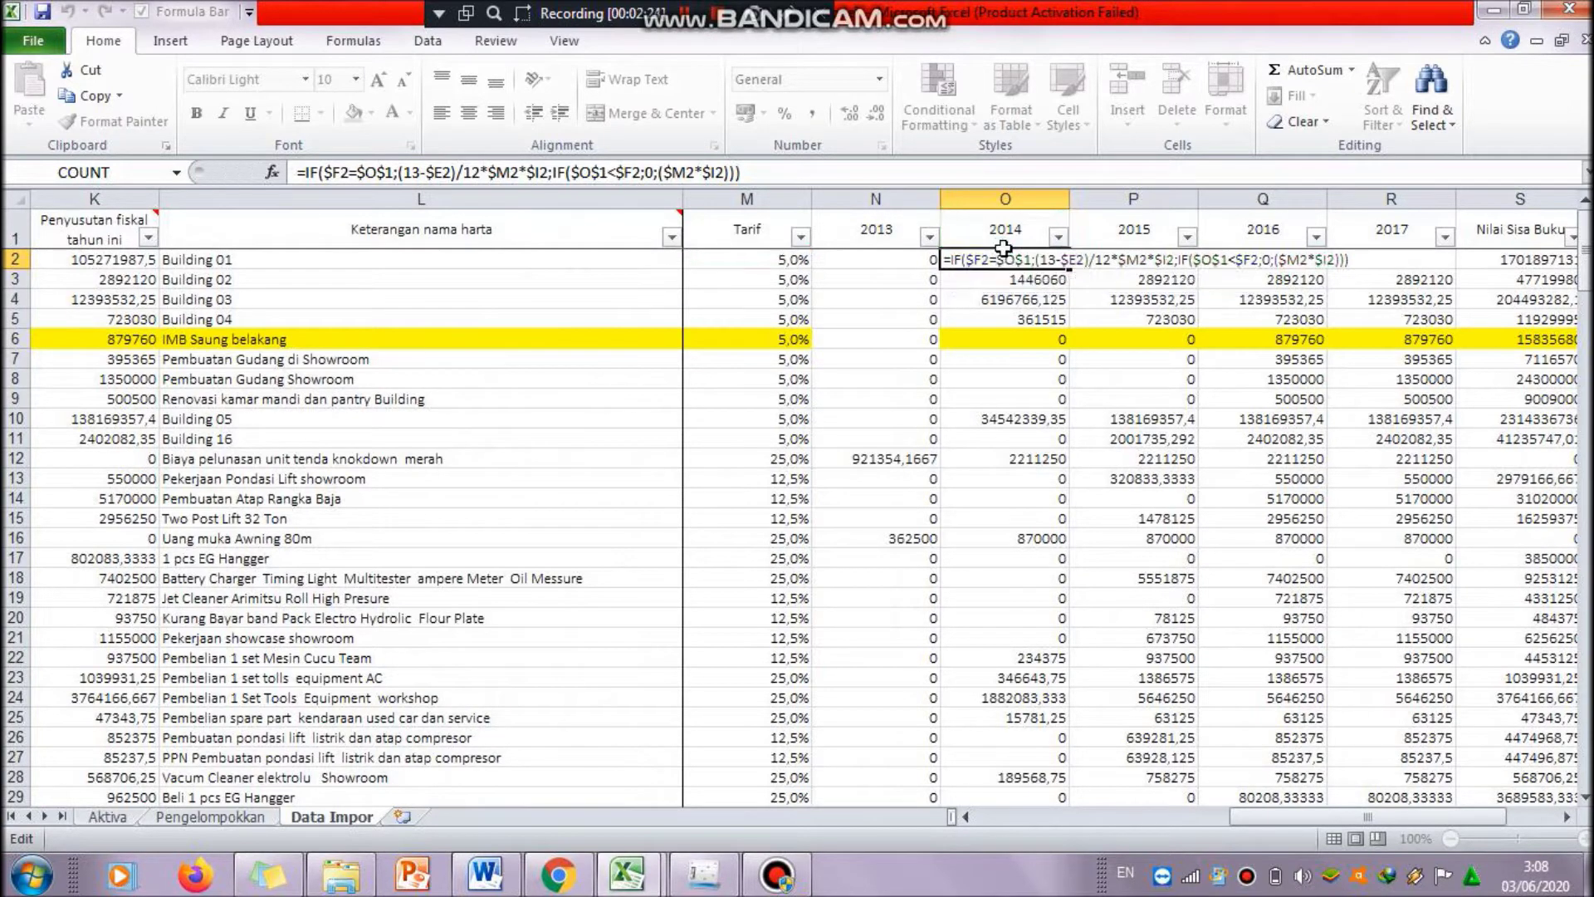
left_click(1131, 238)
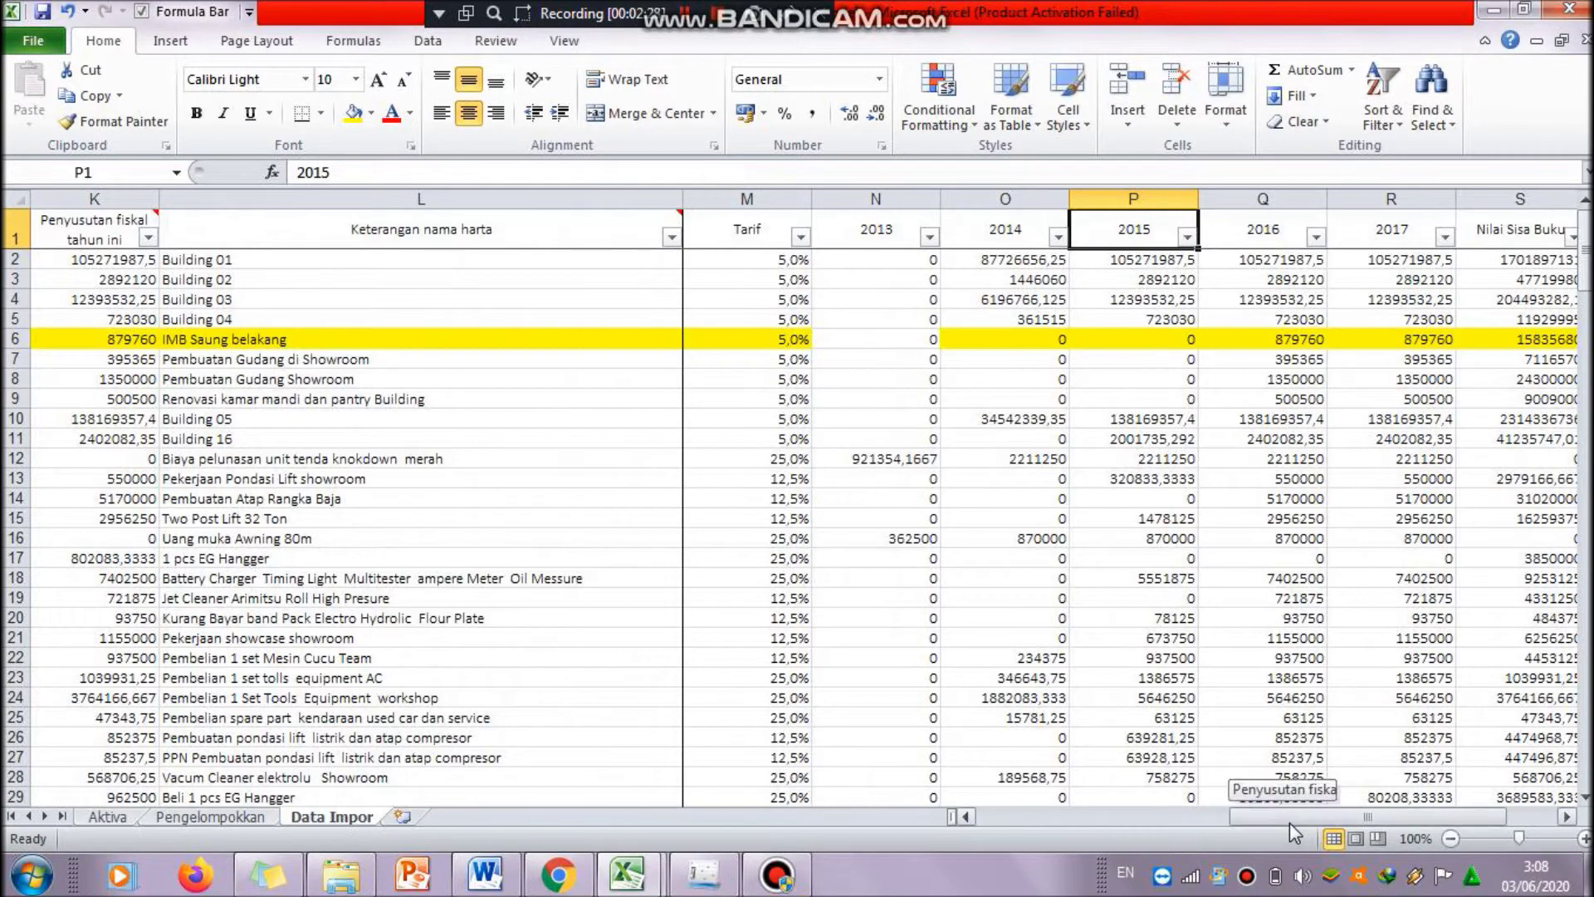
- Examine Building 01's Nilai Sisa Buku formula in cell S2, tracing its acquisition price and yearly depreciation references, and leave it unchanged
left_click_drag(1289, 822, 1303, 819)
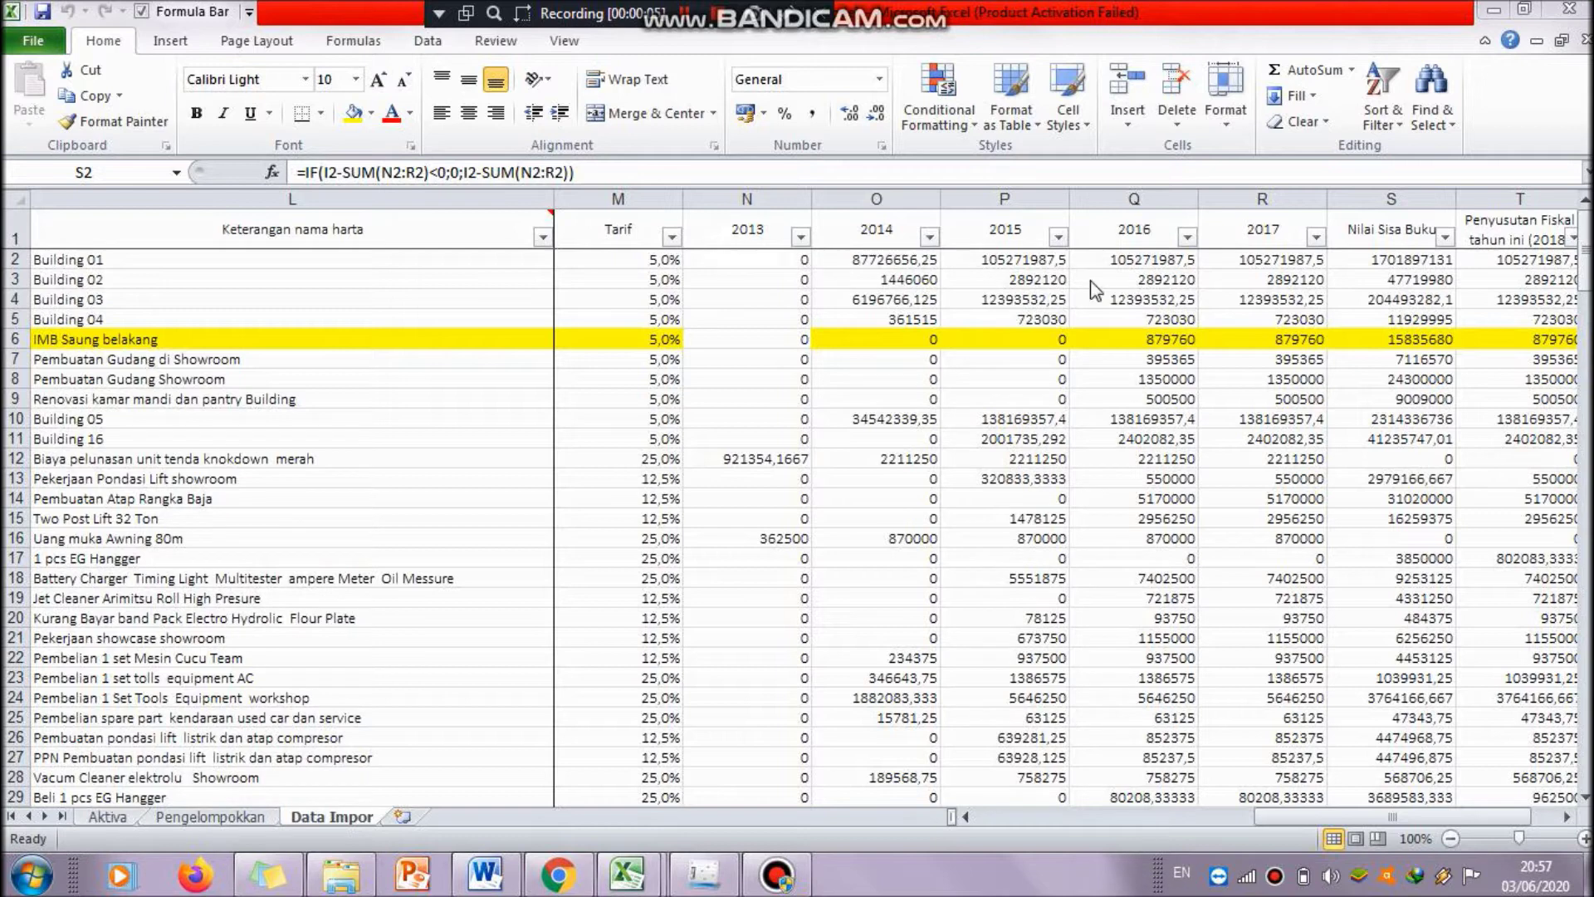
left_click(1391, 259)
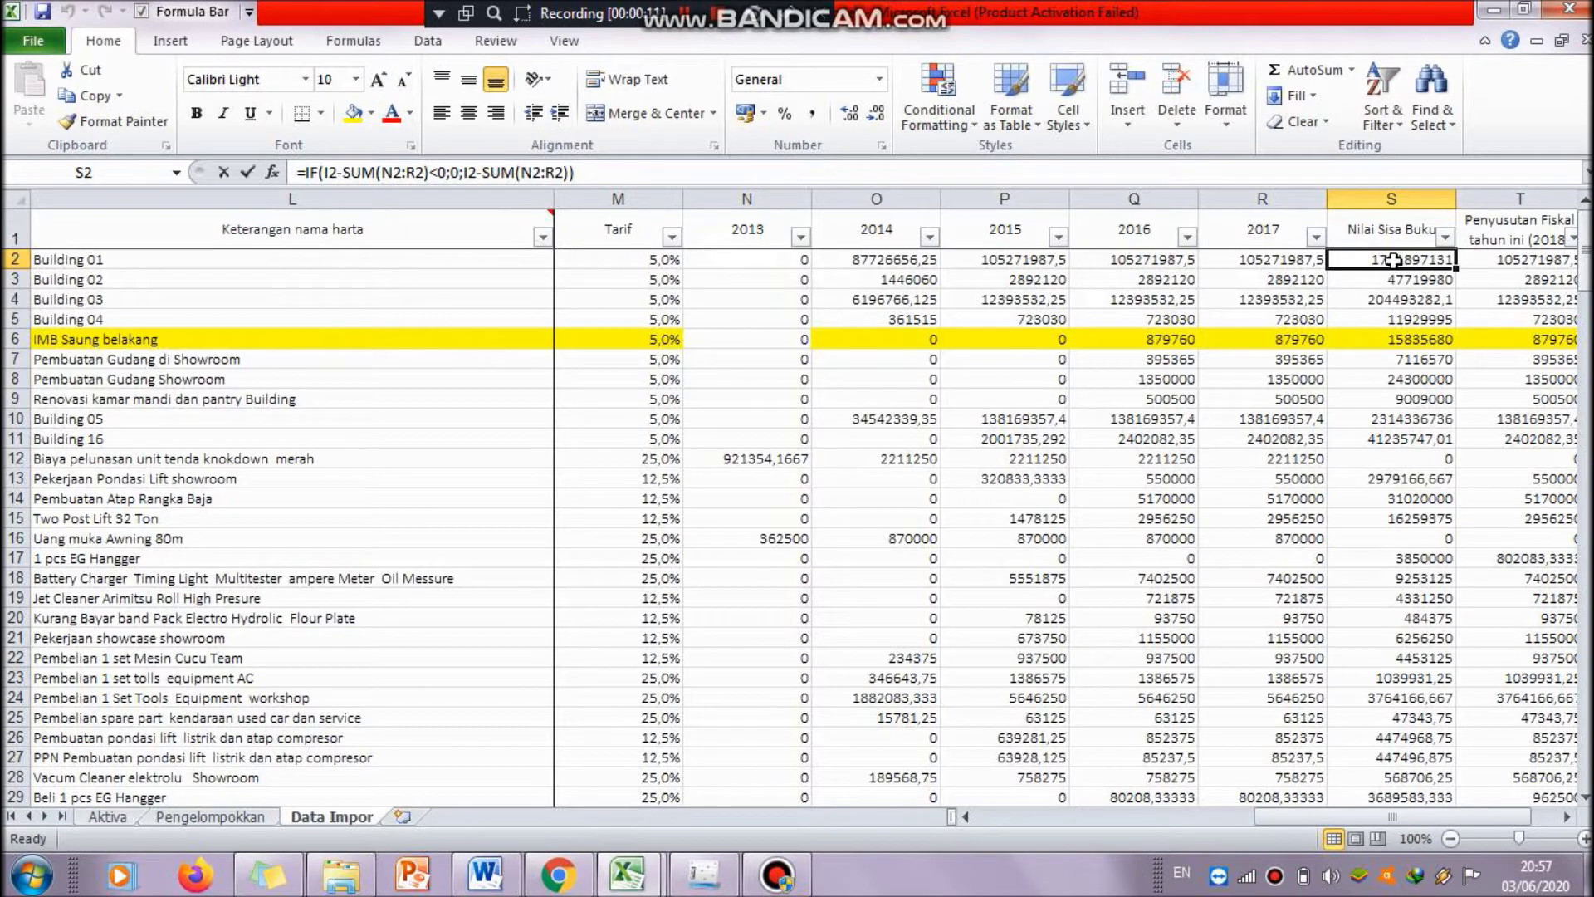
double_click(1395, 261)
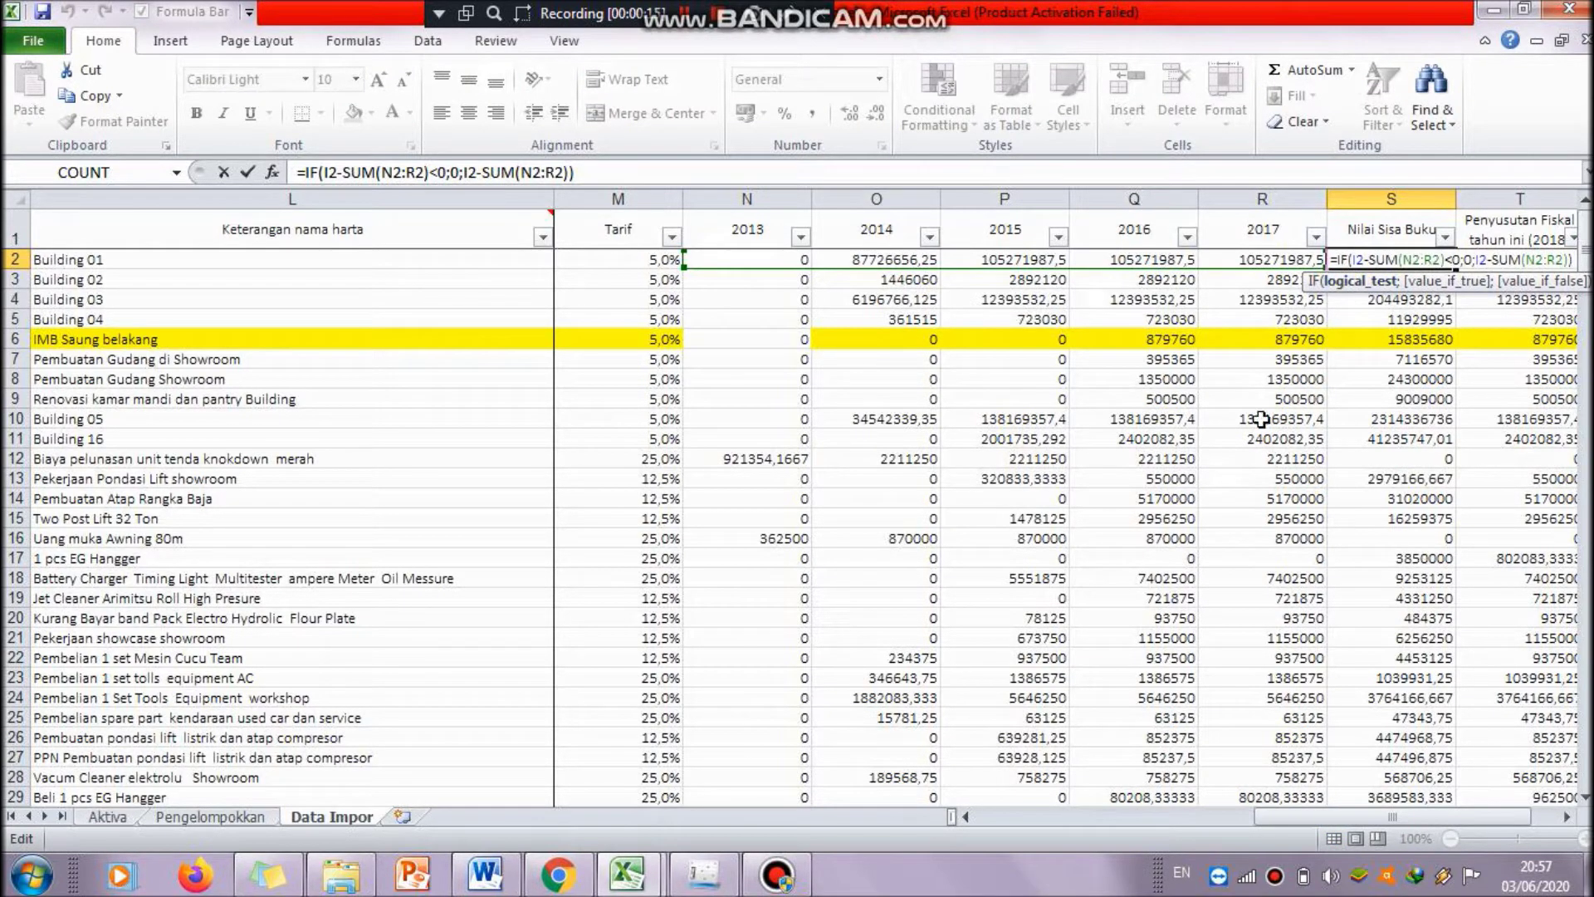
left_click_drag(1298, 820, 1212, 844)
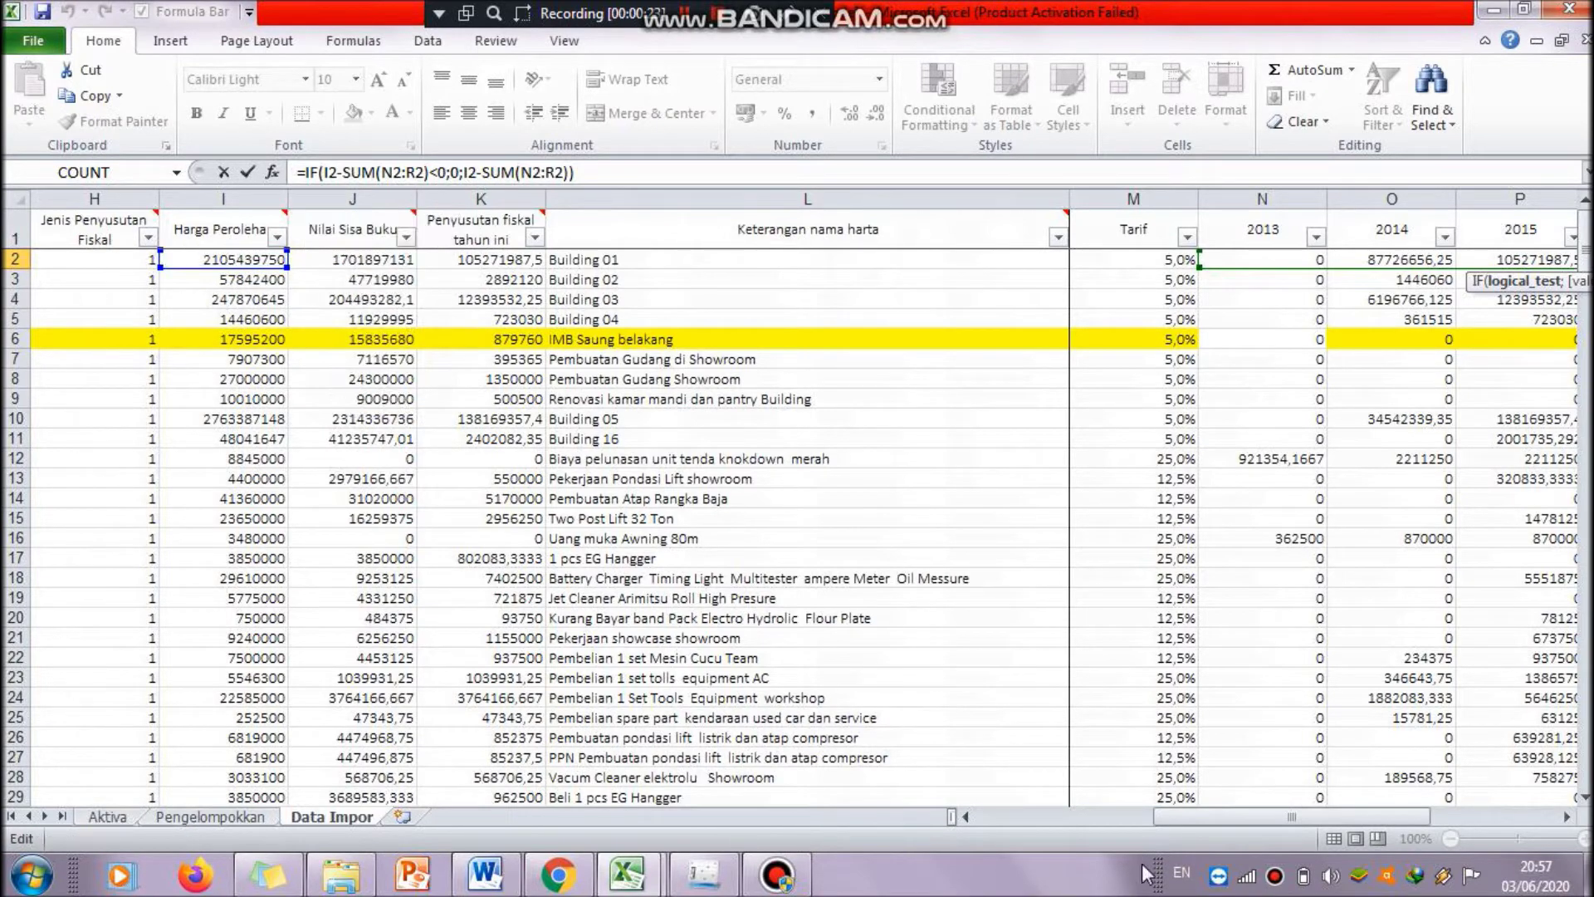
left_click_drag(1206, 820, 1249, 820)
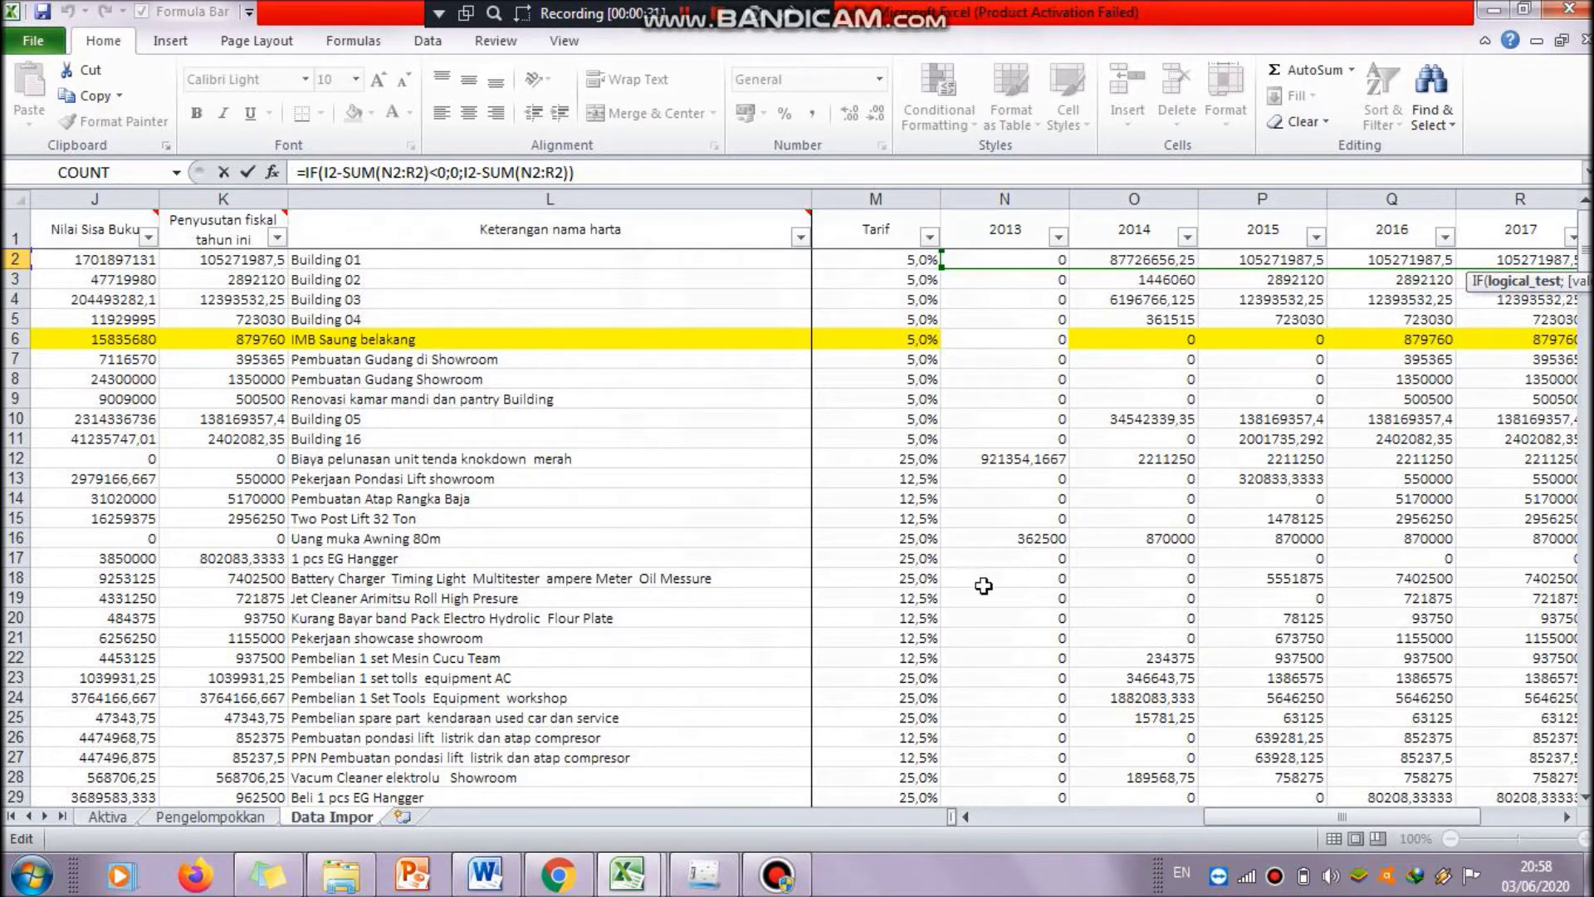
left_click_drag(1224, 818, 1257, 817)
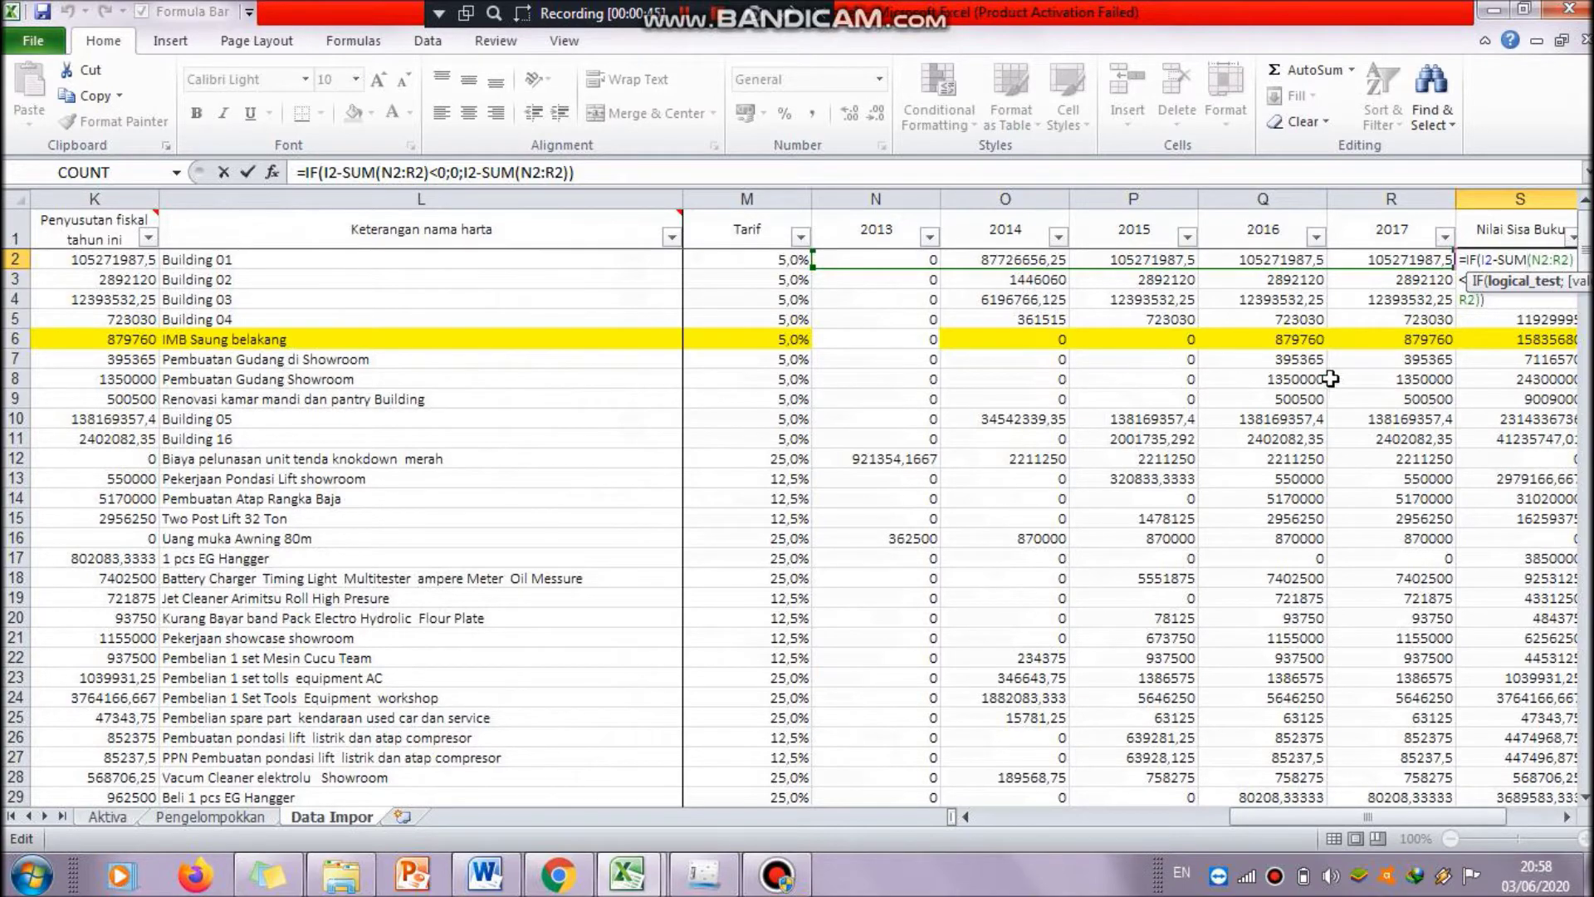
left_click_drag(1308, 815, 1371, 821)
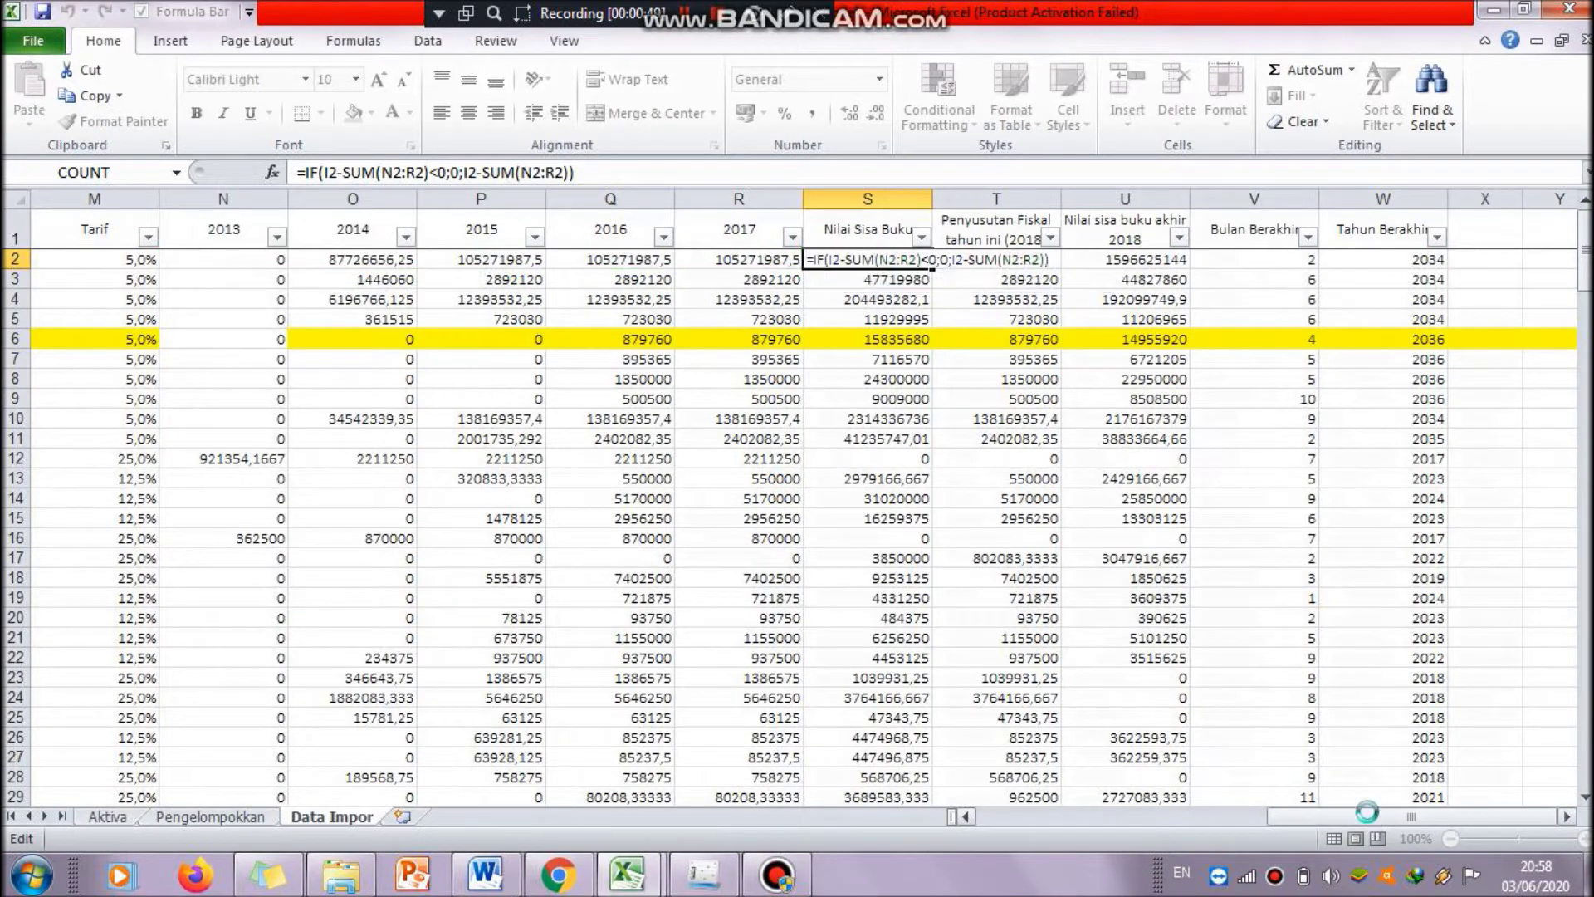
key("Return")
left_click(902, 261)
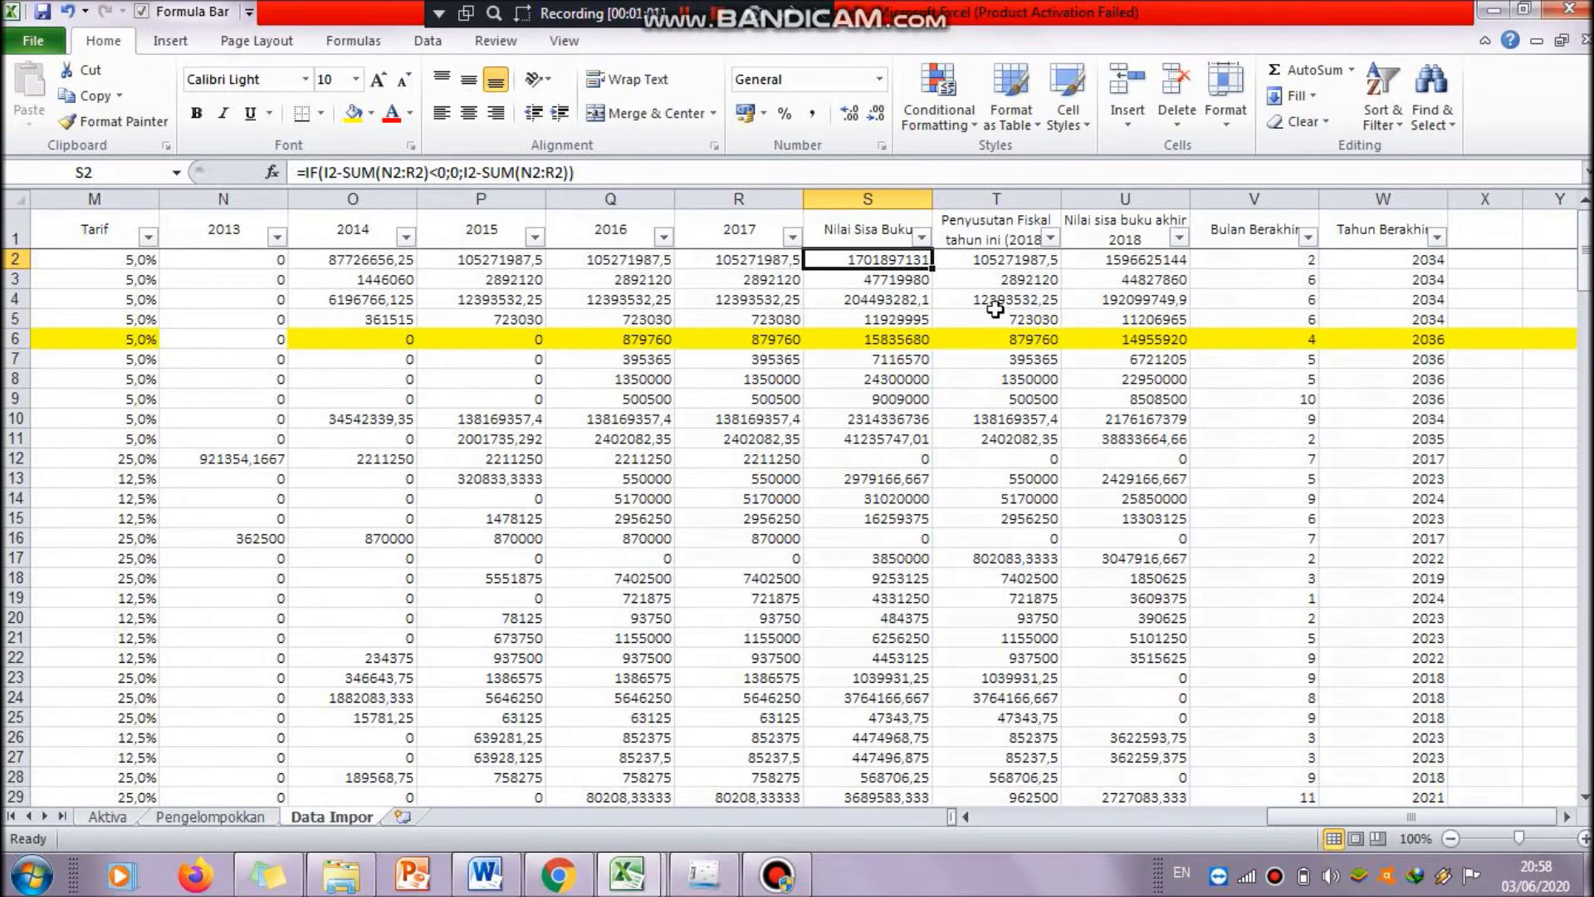
- Examine Building 01's Penyusutan Fiskal tahun ini (2018) formula in cell T2, tracing its acquisition date, price, rate, book-value and end-date references
left_click(1006, 241)
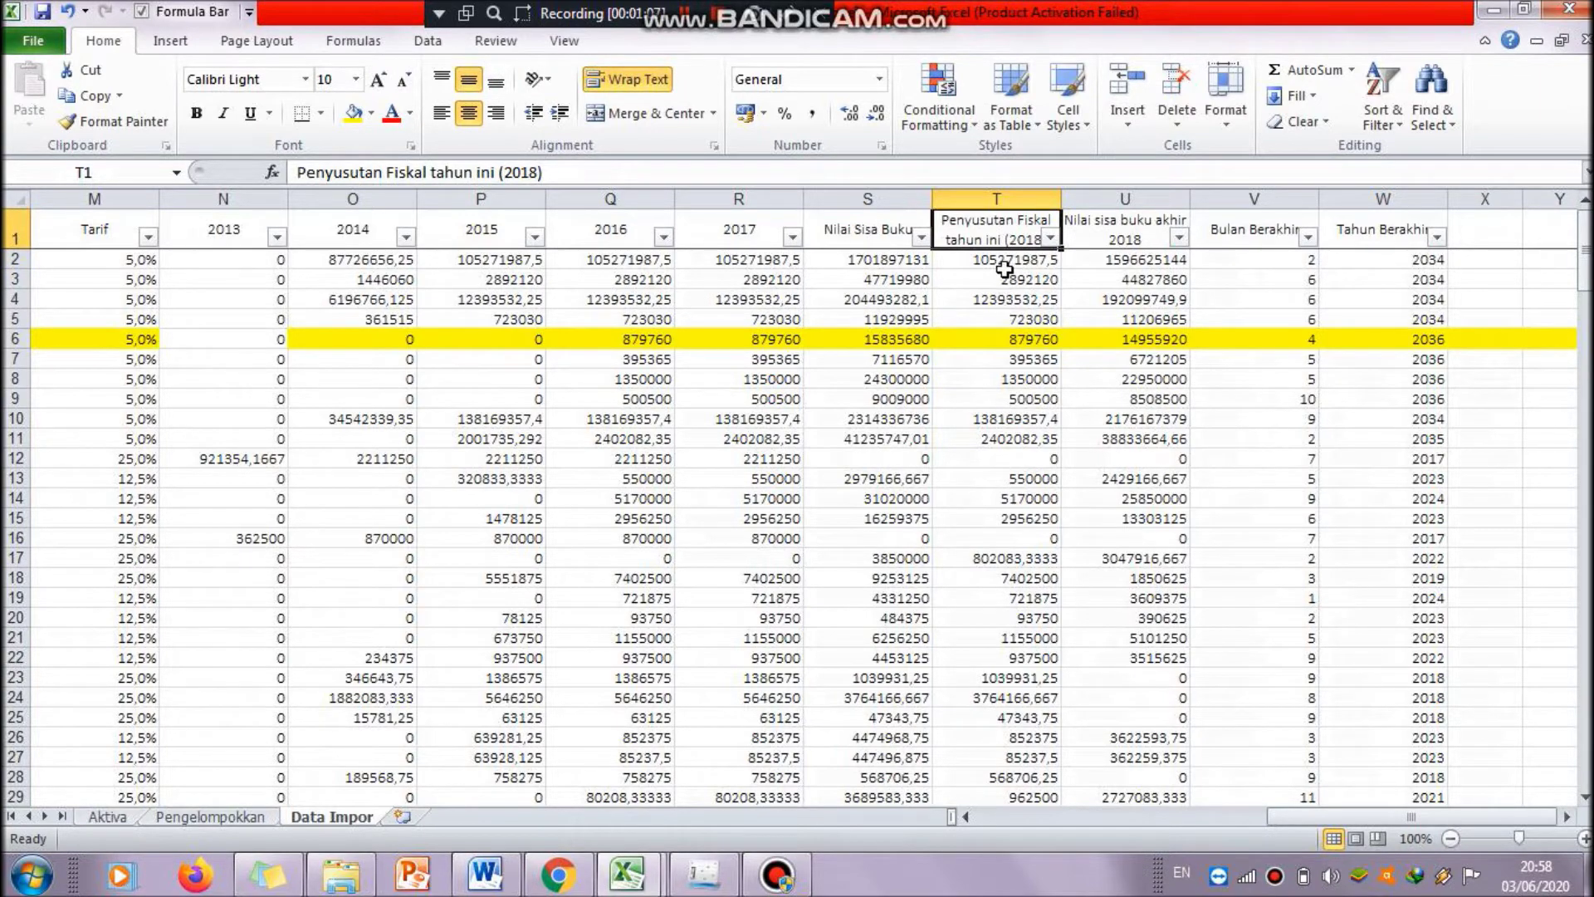
left_click(1004, 266)
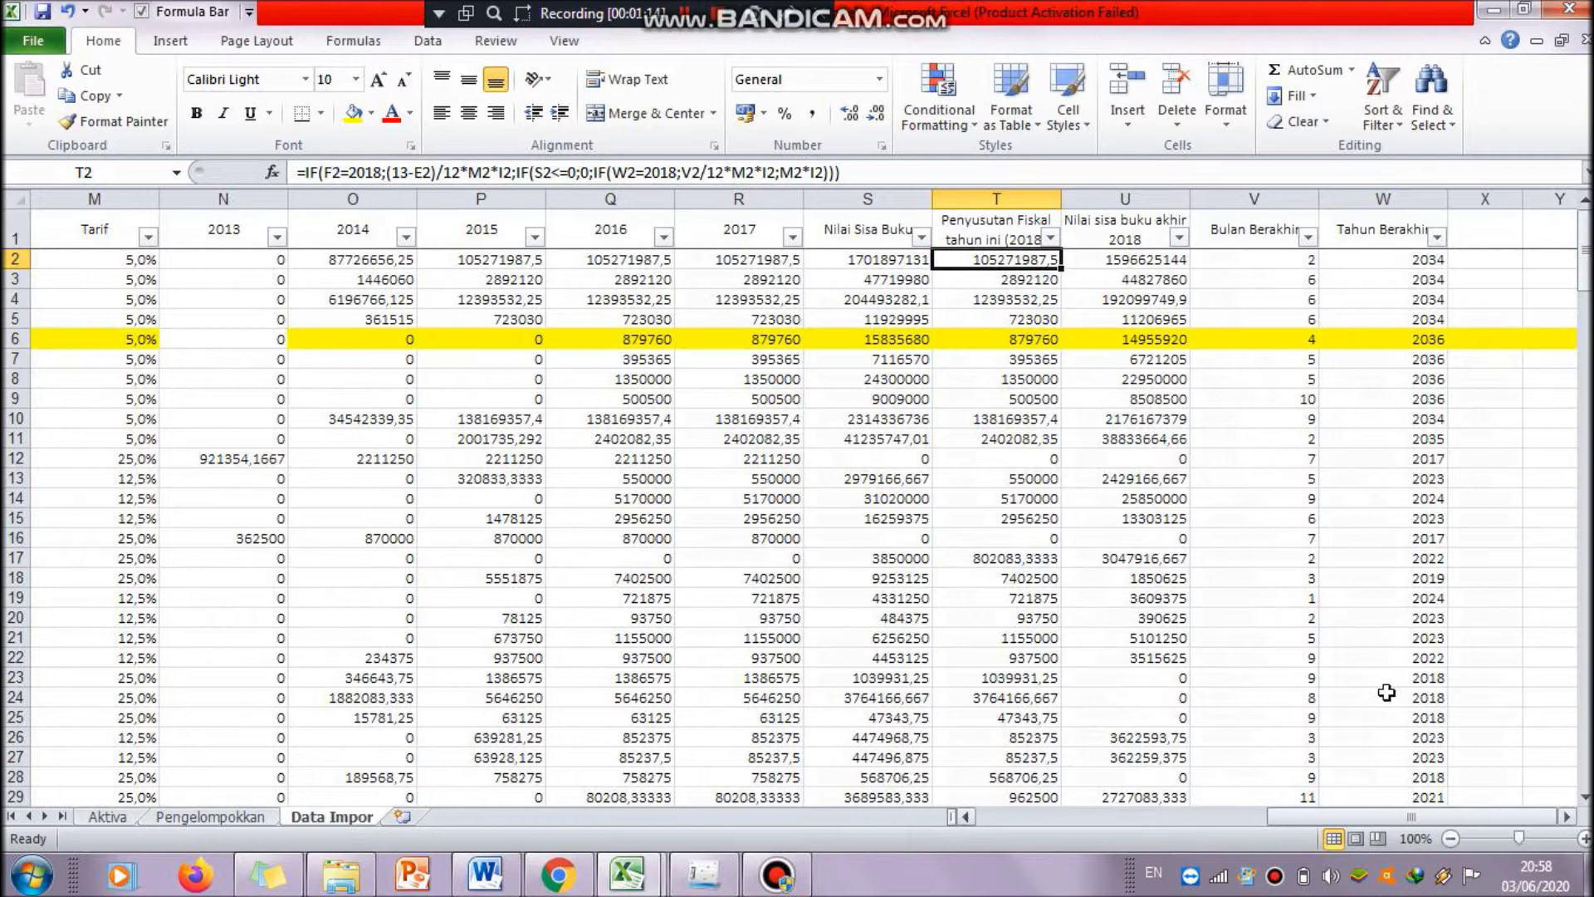
double_click(1019, 261)
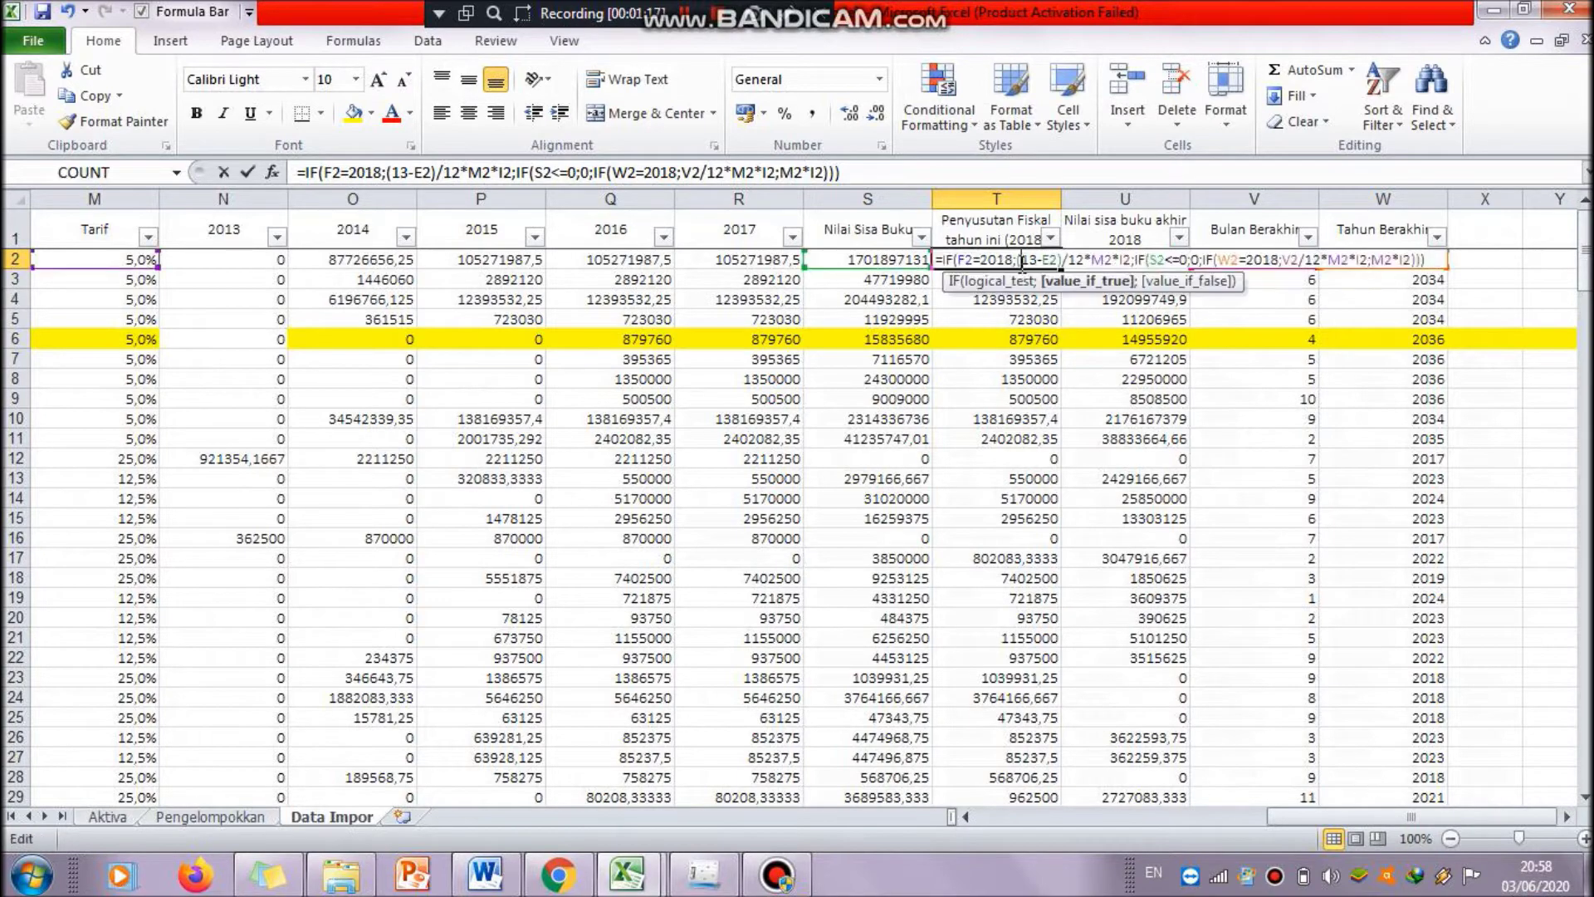
left_click_drag(1428, 816, 1248, 830)
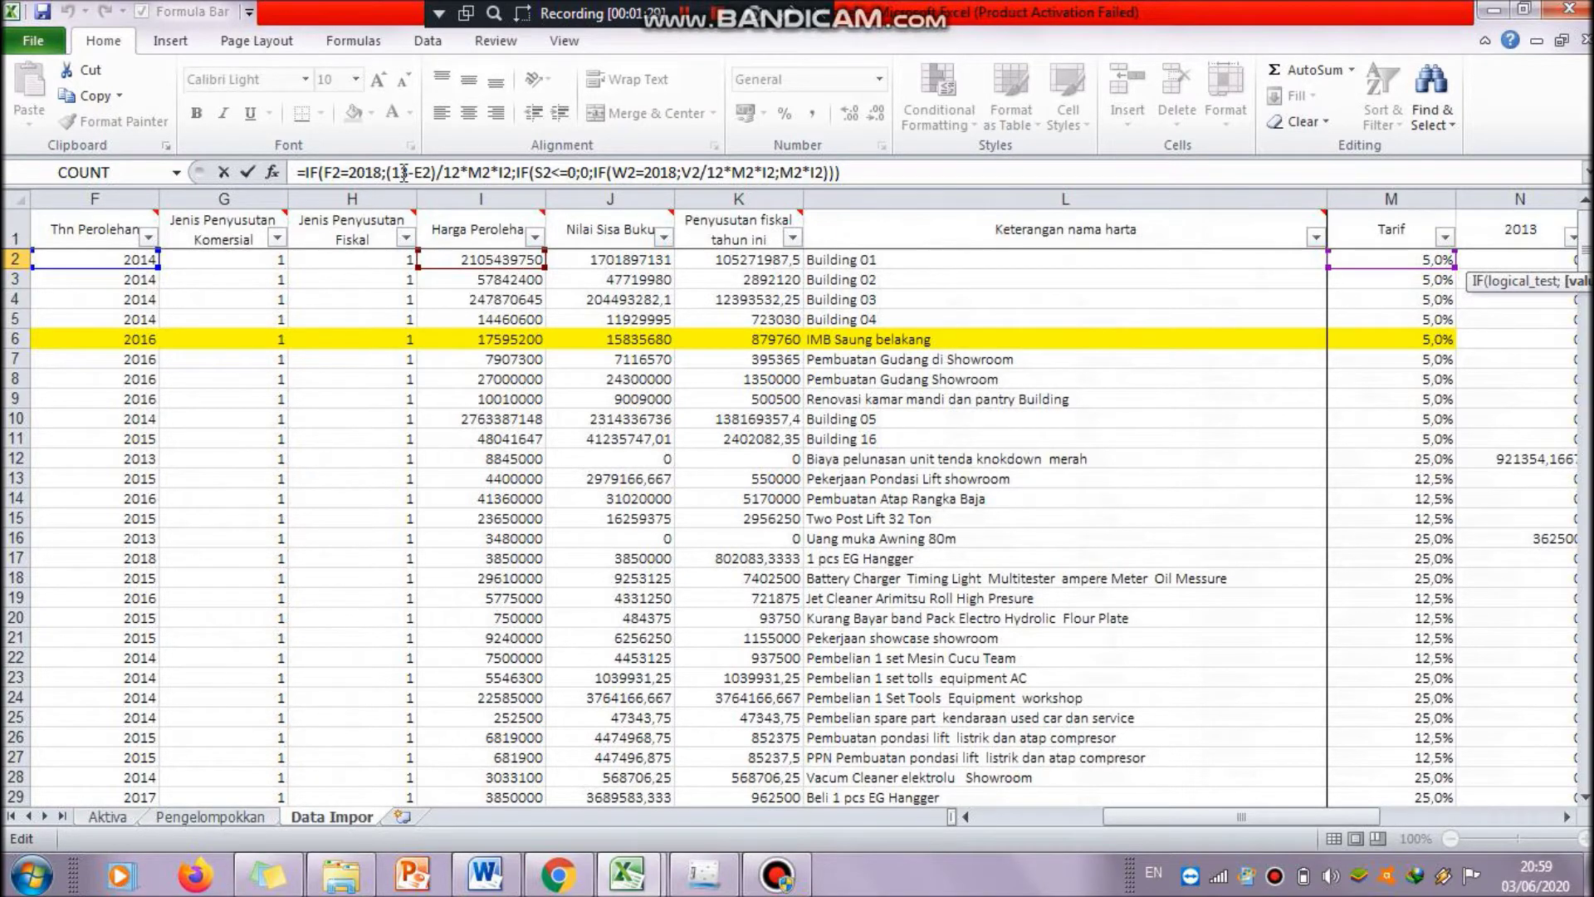
left_click_drag(1187, 822, 1148, 820)
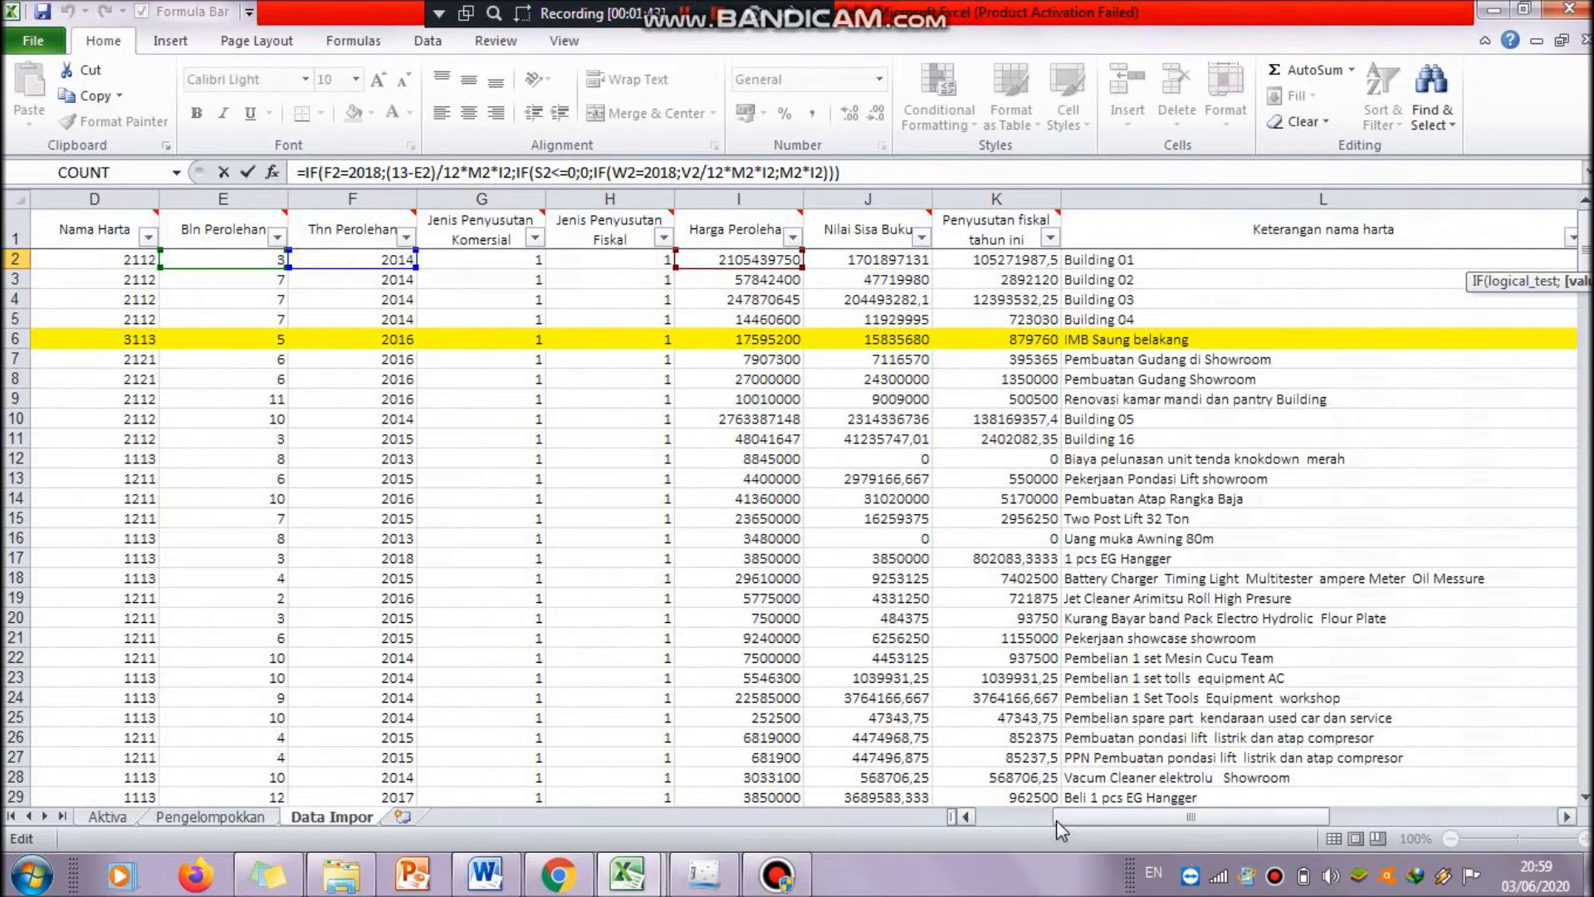
left_click_drag(1069, 822, 1124, 820)
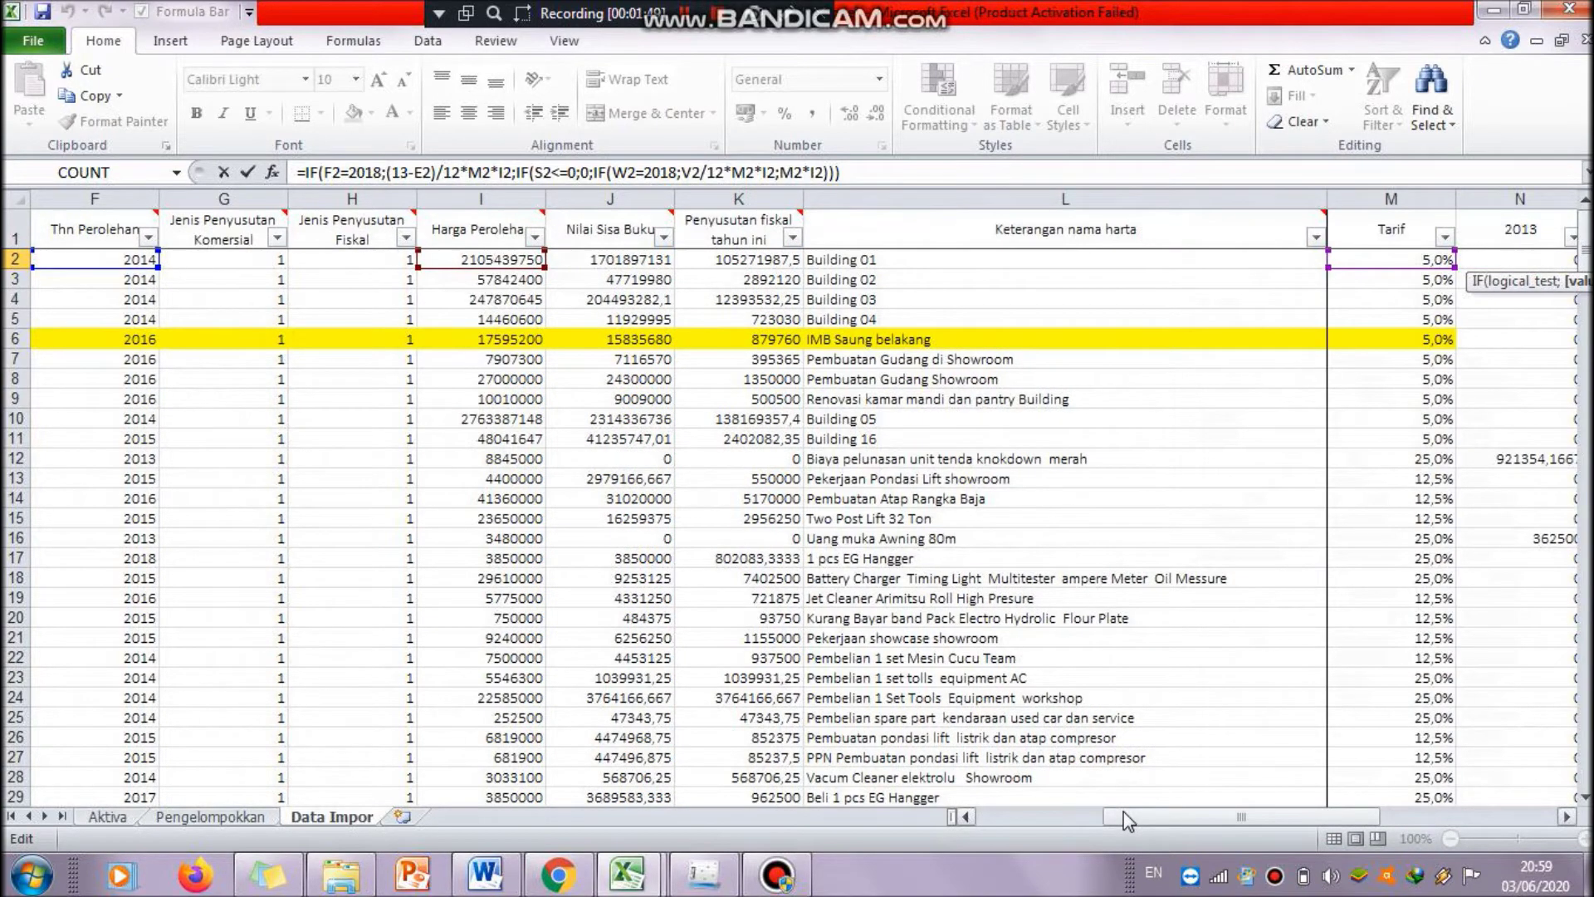
left_click_drag(1123, 810, 1187, 809)
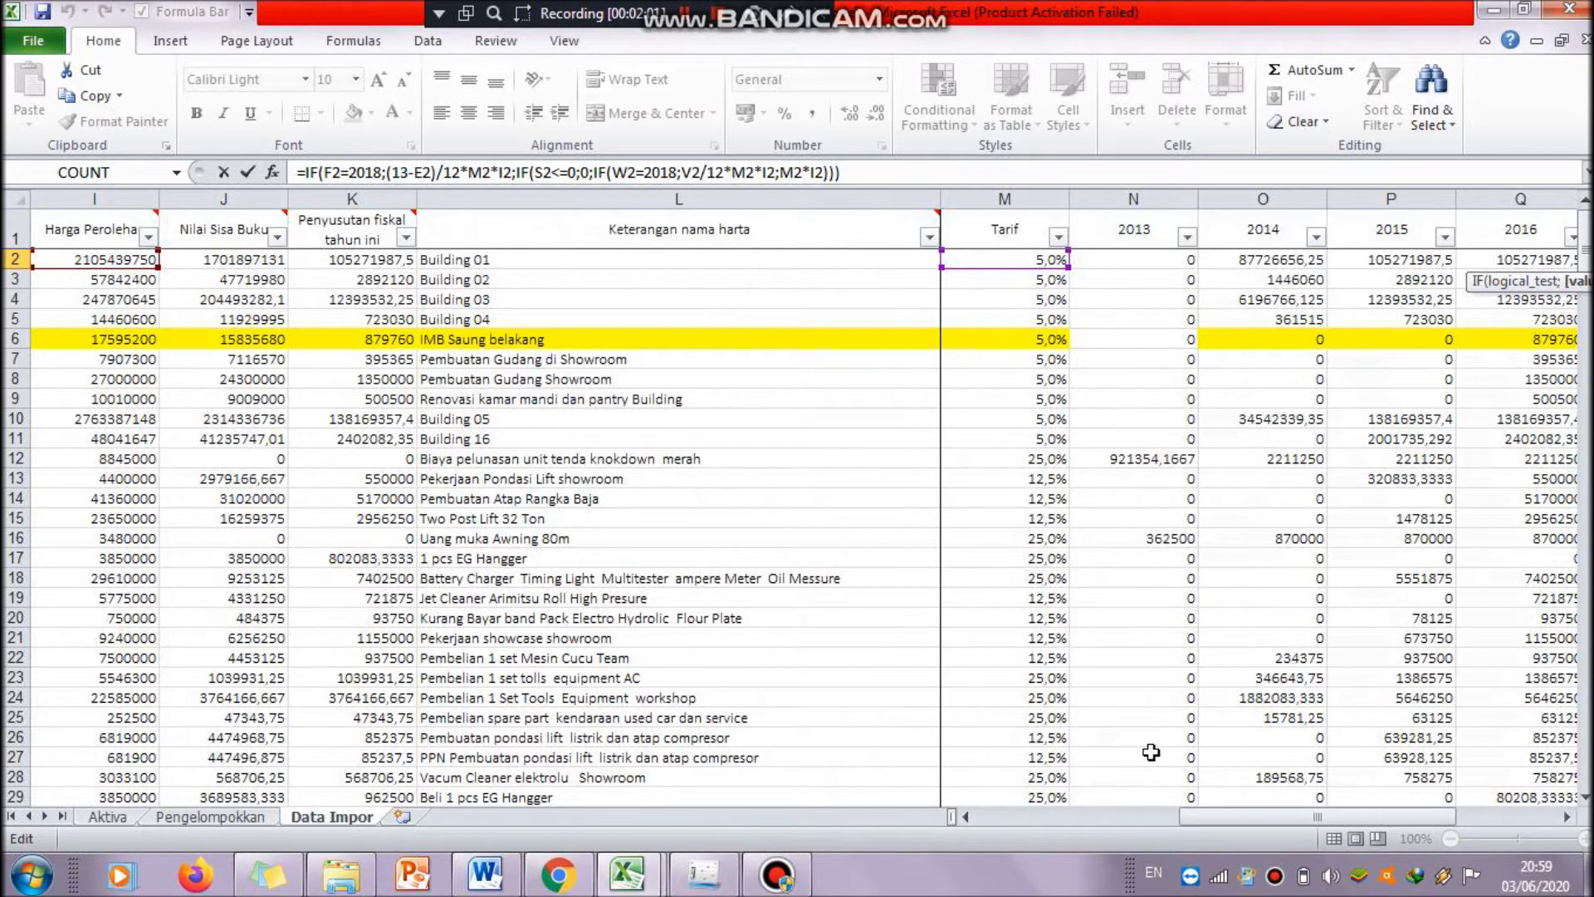
left_click_drag(1200, 821, 1242, 819)
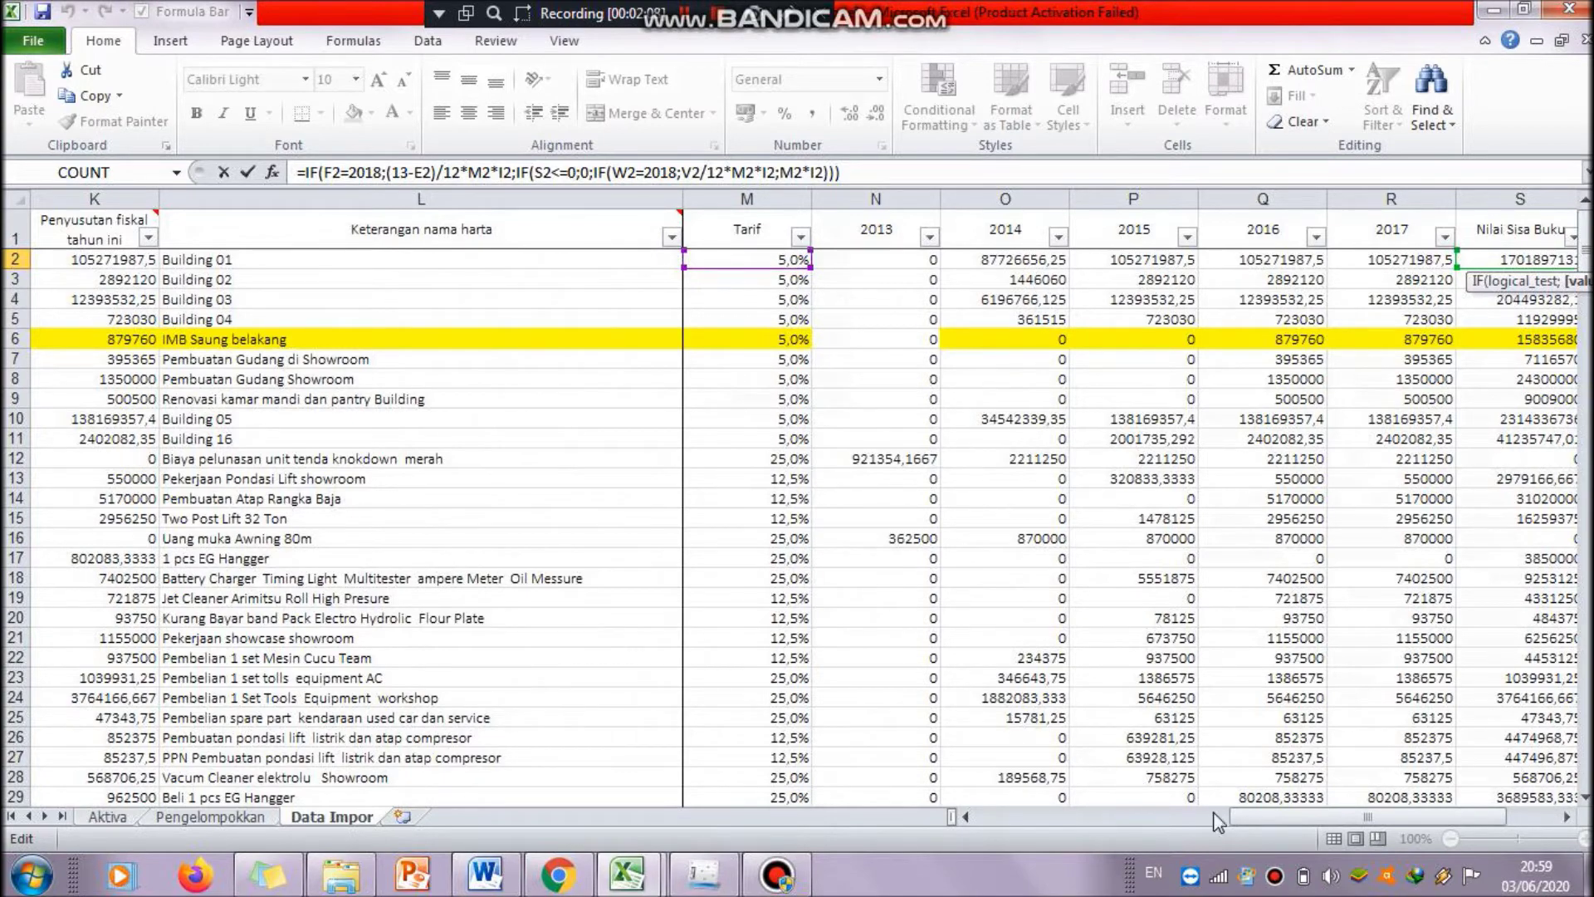
left_click_drag(1253, 825, 1173, 820)
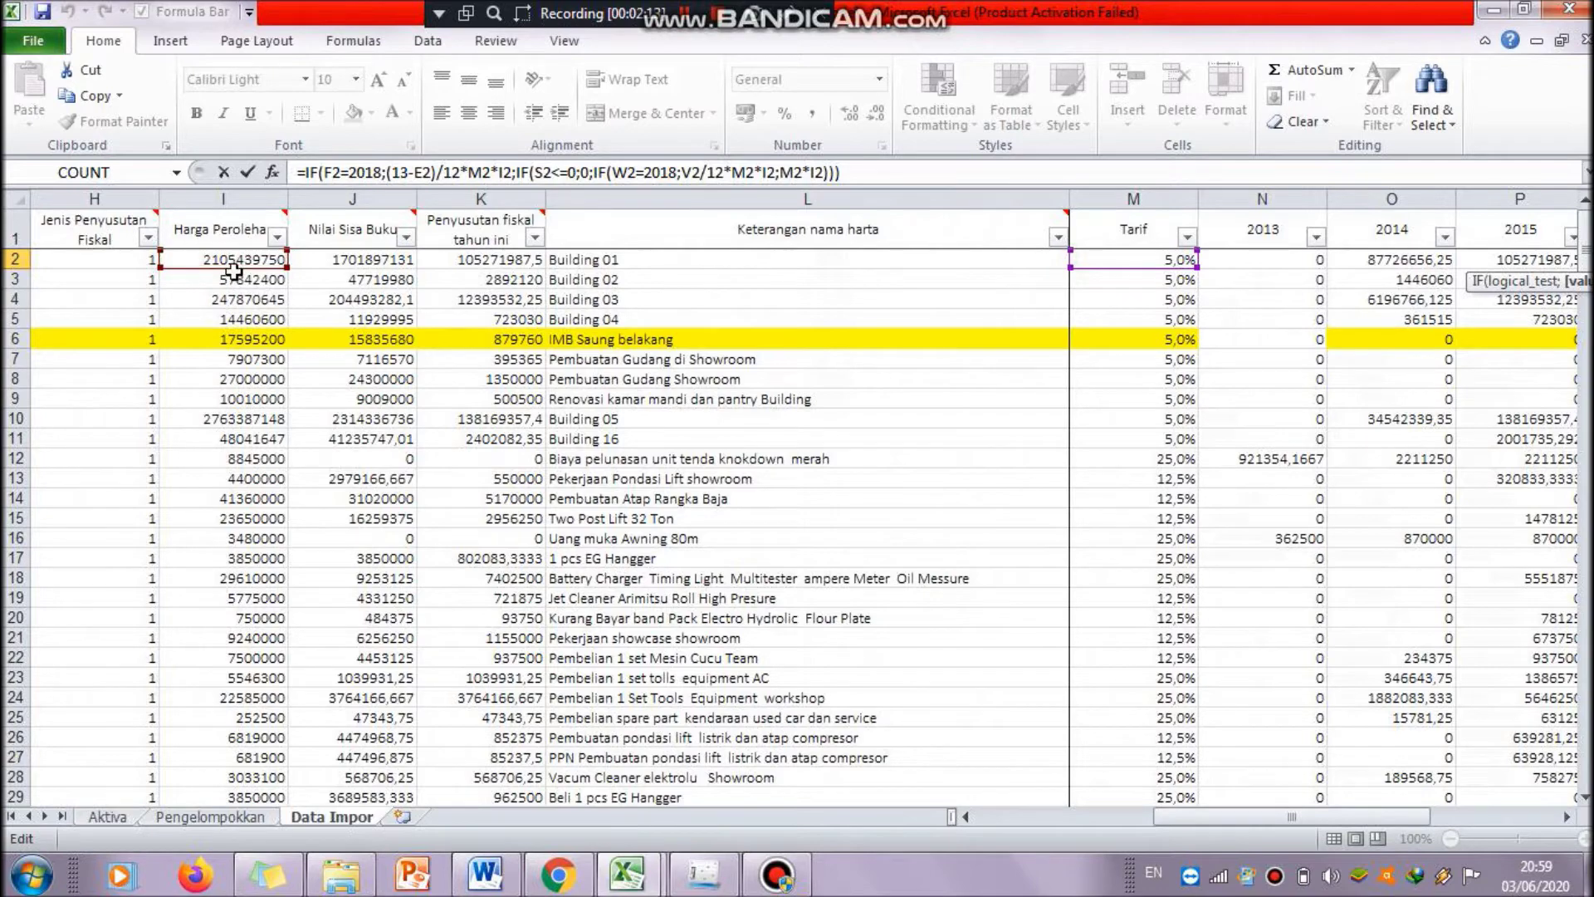
left_click_drag(1320, 817, 1421, 805)
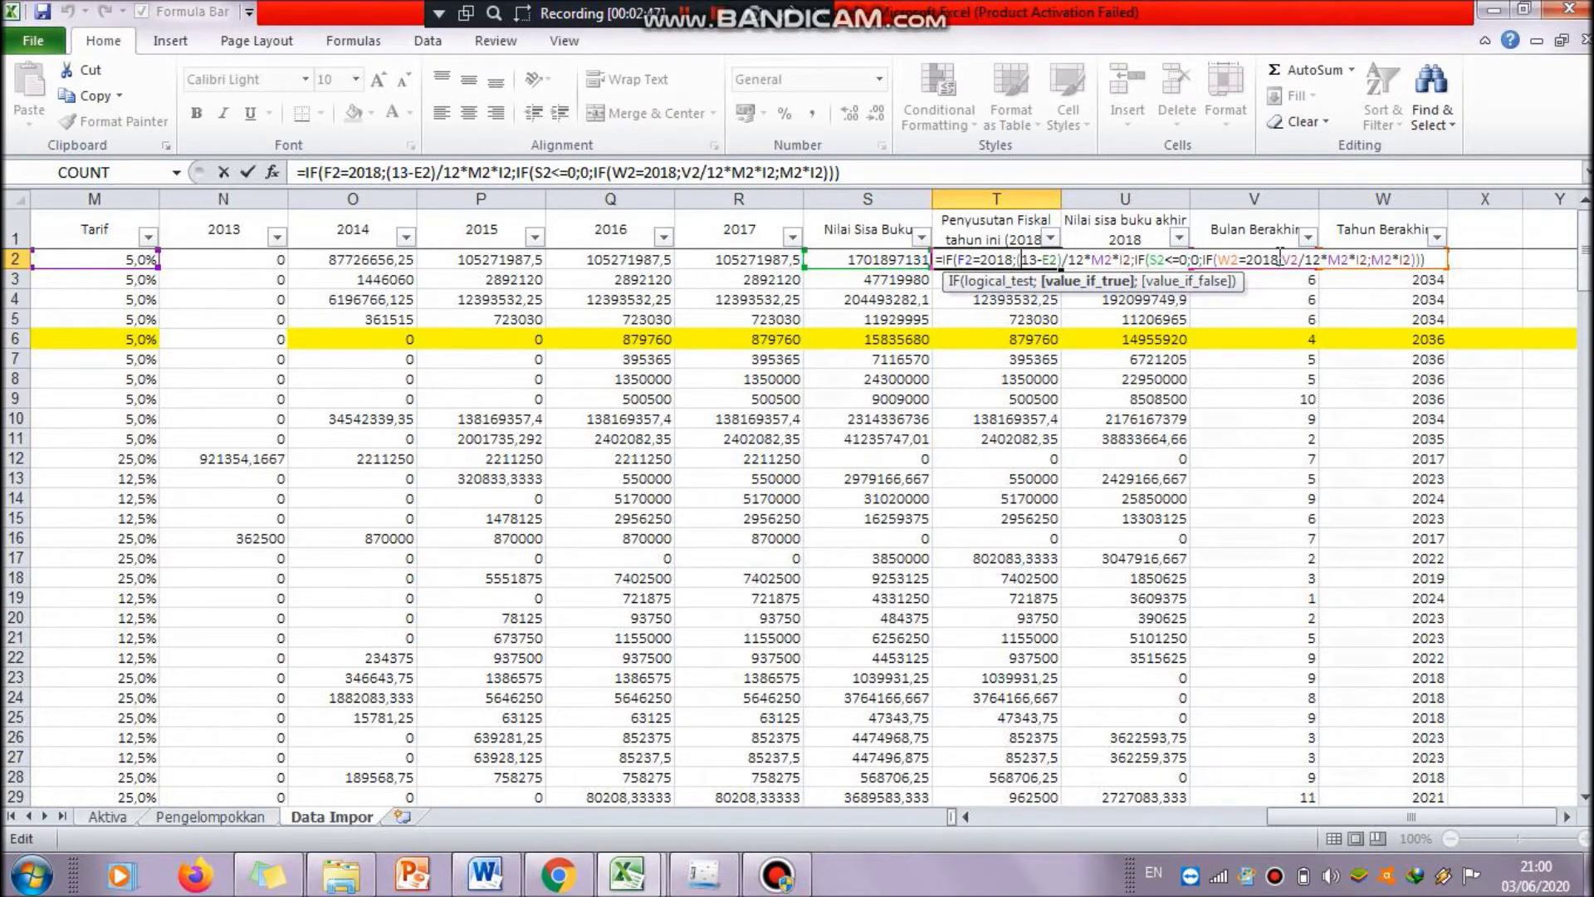
key("Return")
left_click_drag(1581, 274, 1582, 273)
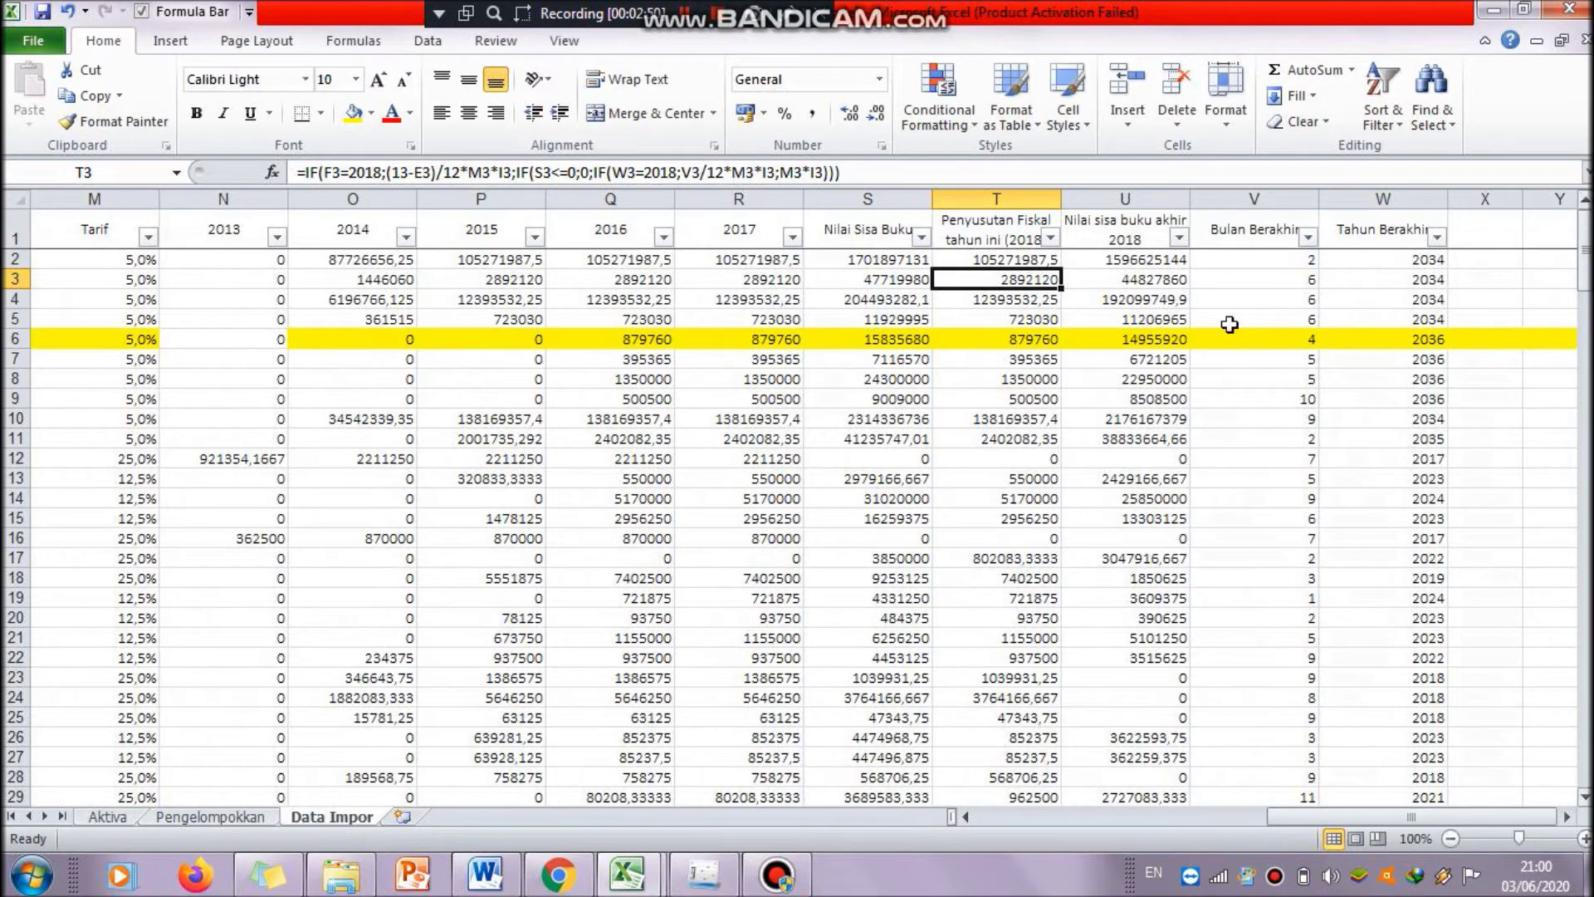
- Examine Building 01's Nilai sisa buku akhir 2018 formula in cell U2, tracing its book-value and 2018 depreciation references
left_click(1139, 261)
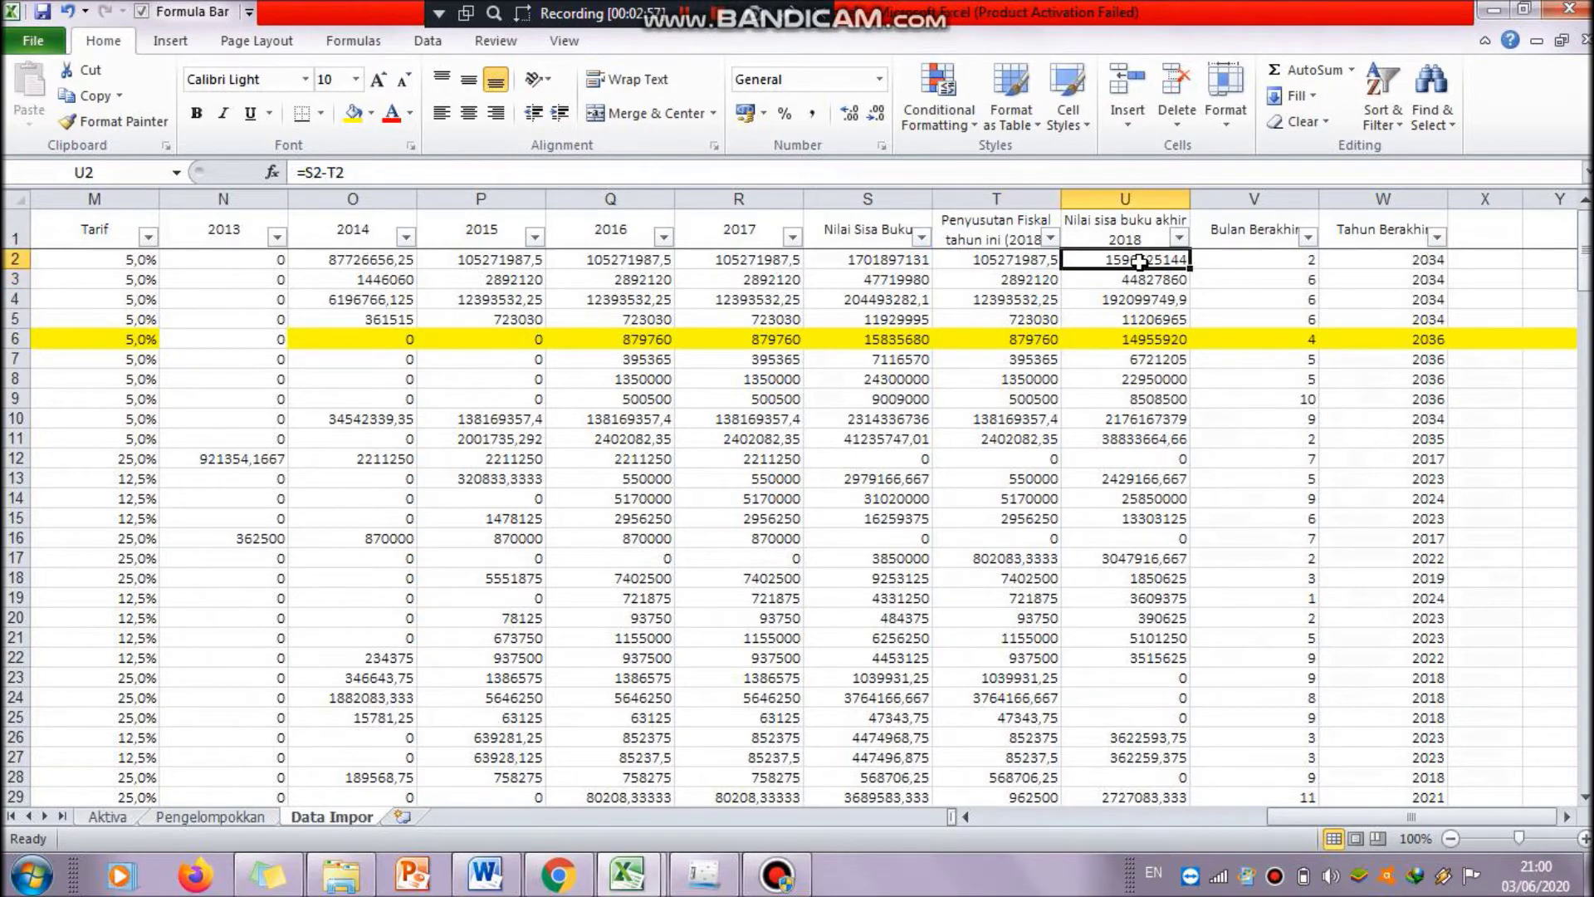
double_click(1139, 261)
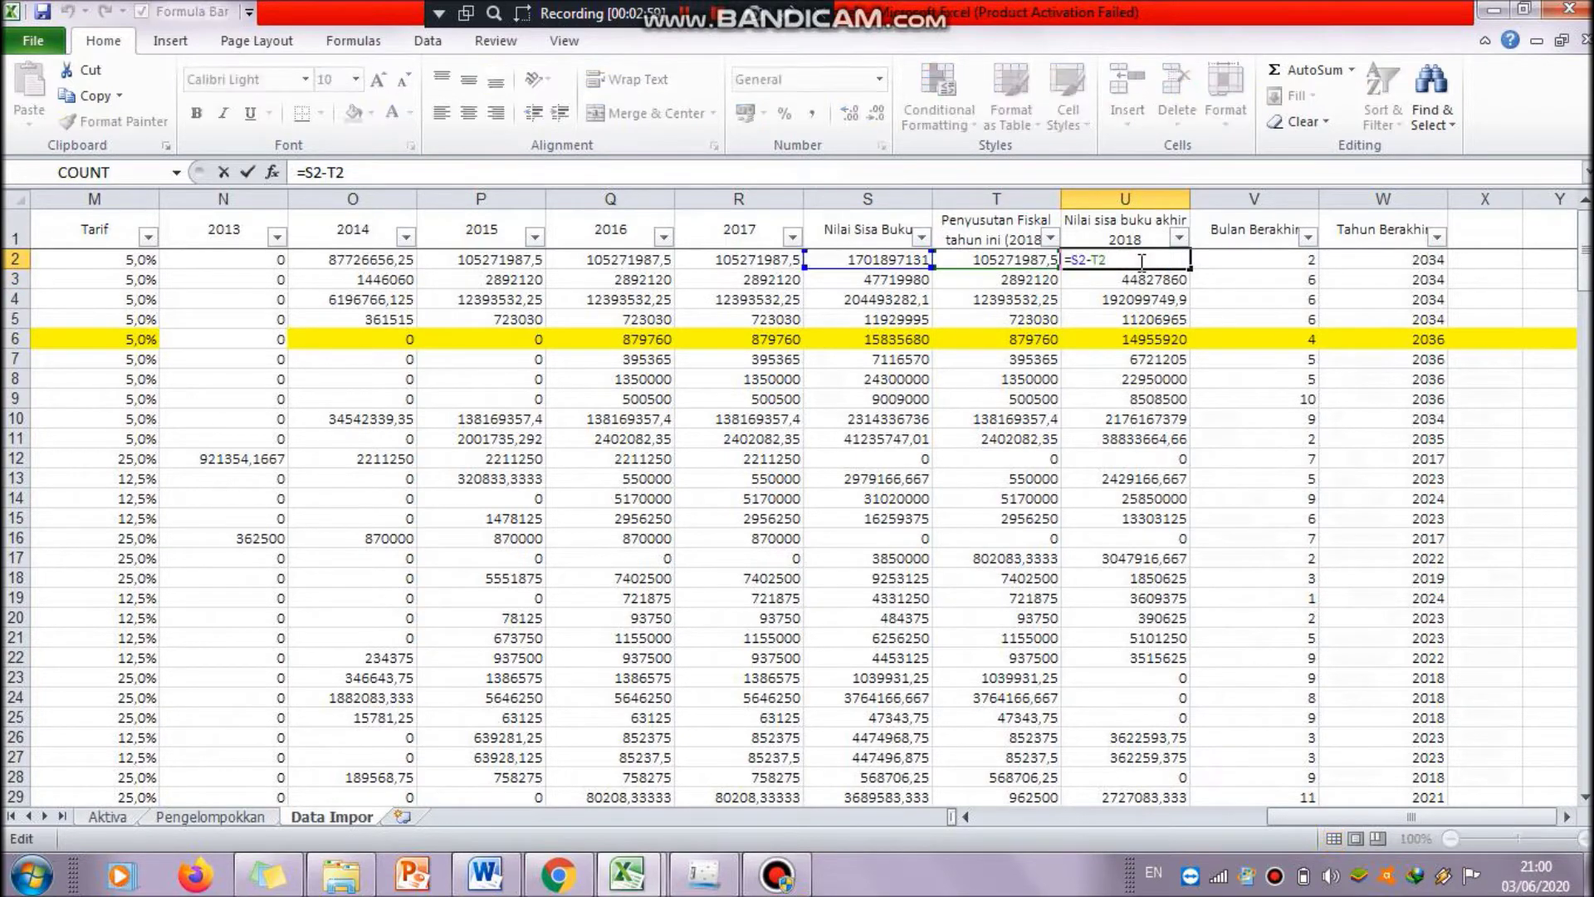
key("Return")
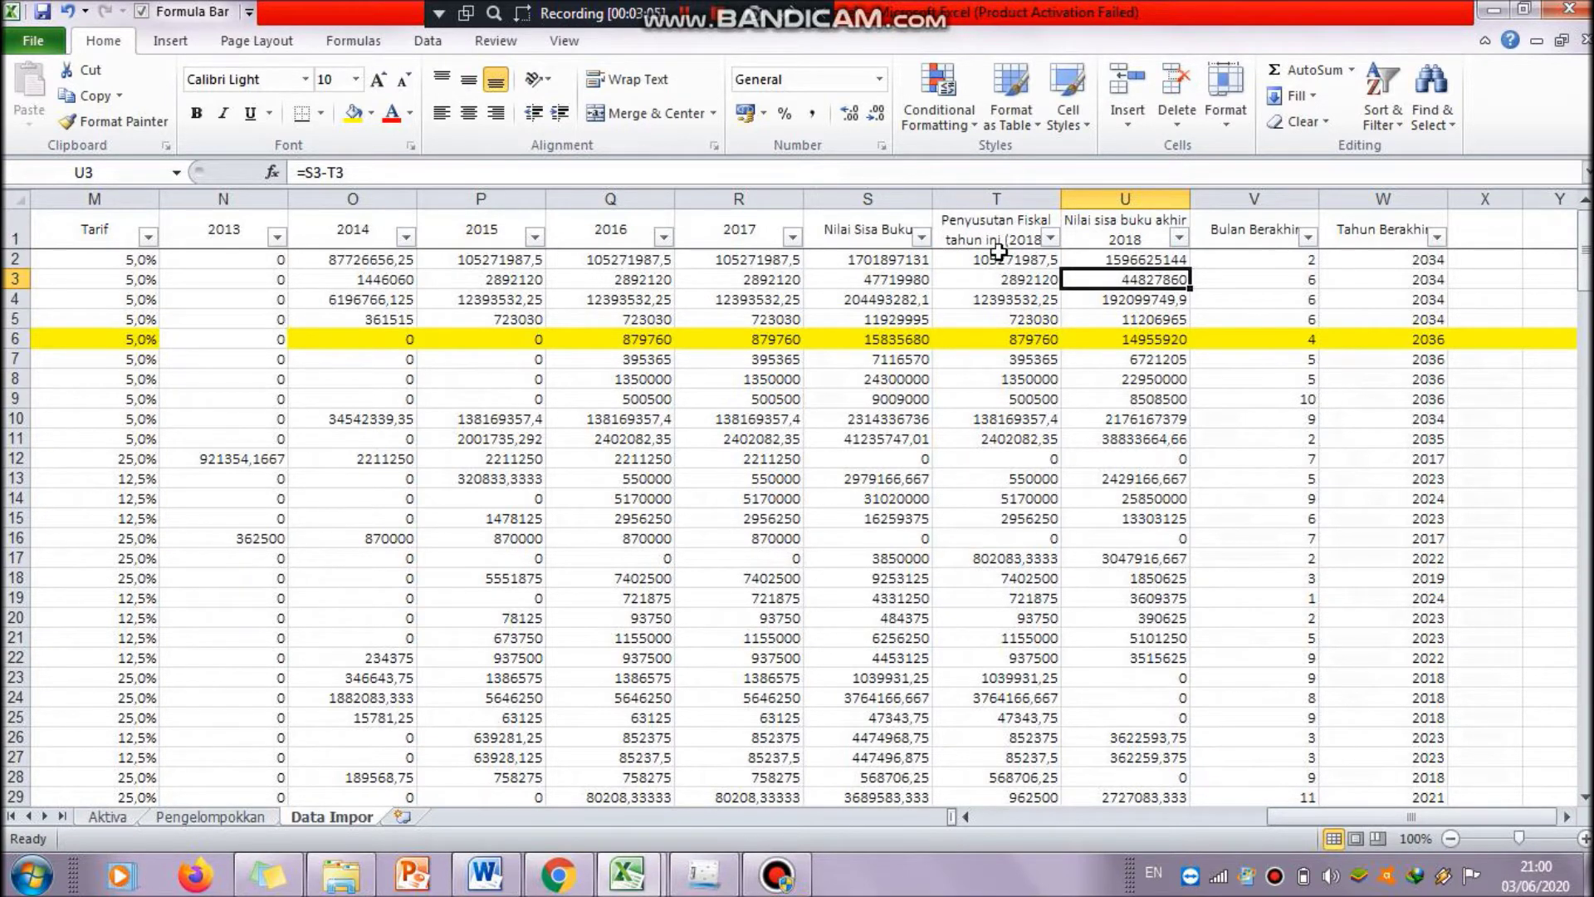
left_click(1118, 261)
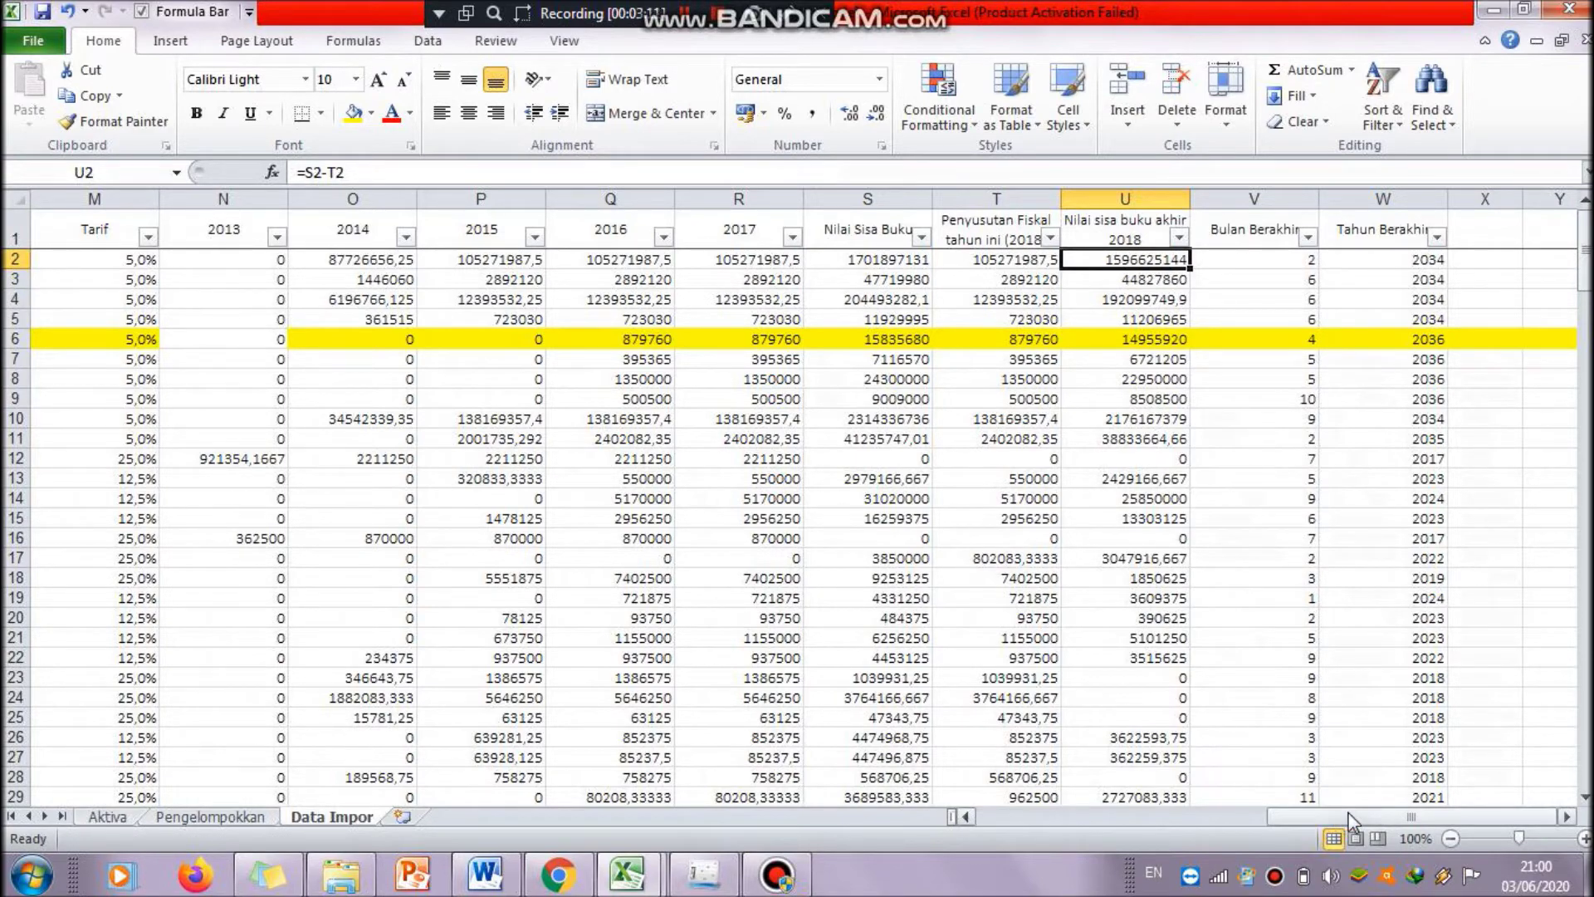
- Compare the Bulan Berakhir formula in cell V2 with the Tahun Berakhir formula in cell W3
left_click(1254, 259)
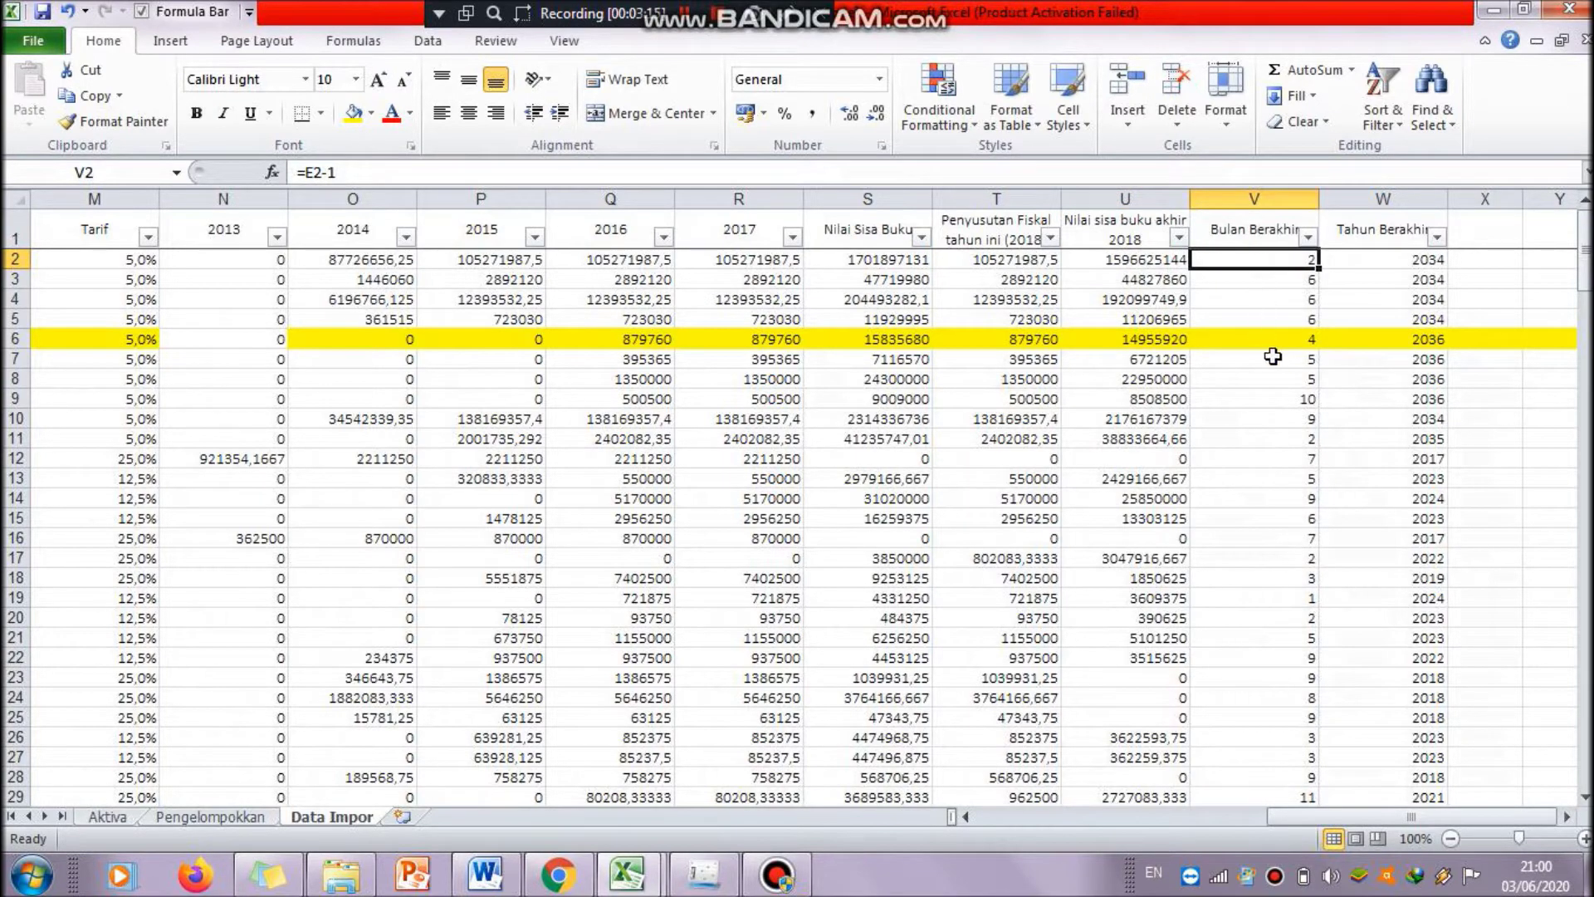
left_click_drag(1582, 274, 1582, 217)
left_click_drag(1585, 230, 1586, 233)
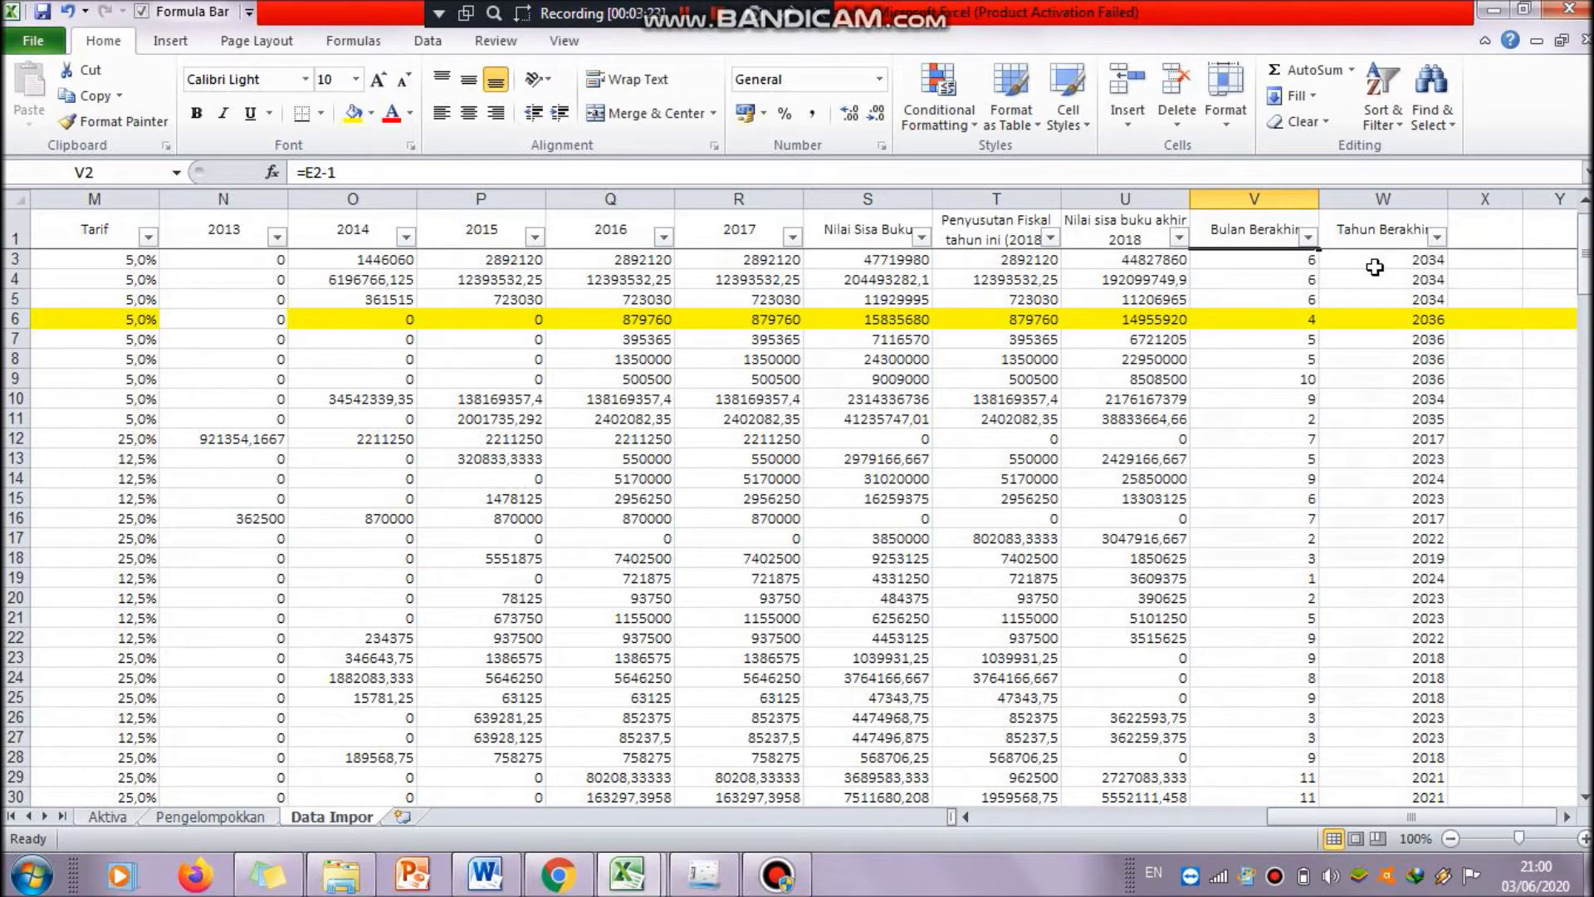
left_click(1423, 267)
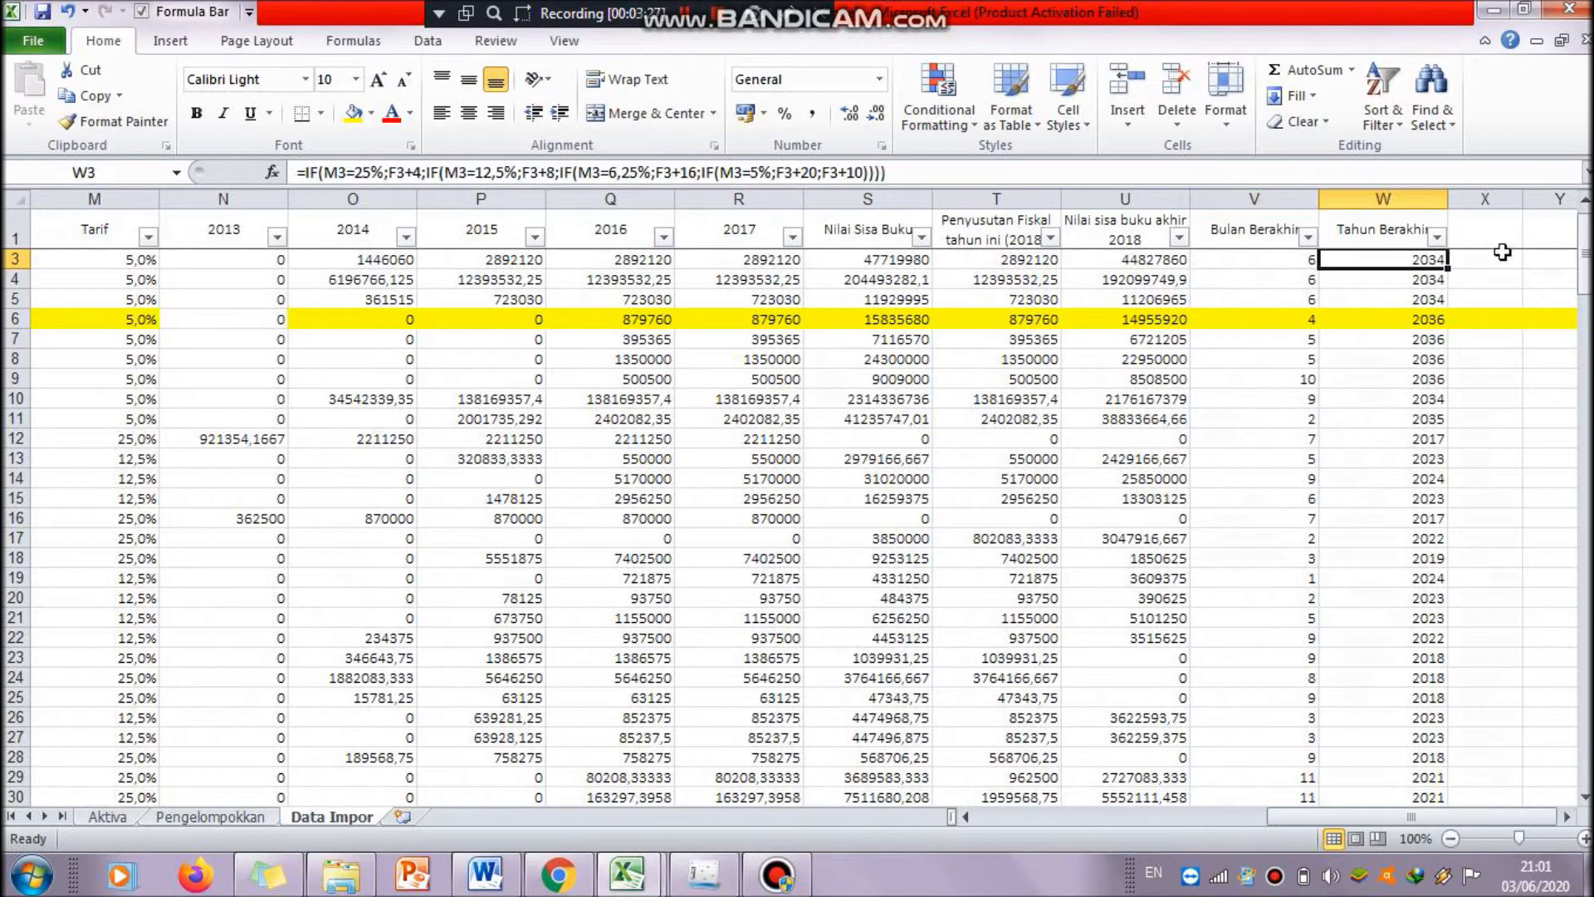
mouse_move(1586, 264)
left_mouse_down()
mouse_move(1586, 353)
mouse_move(1585, 264)
left_mouse_up()
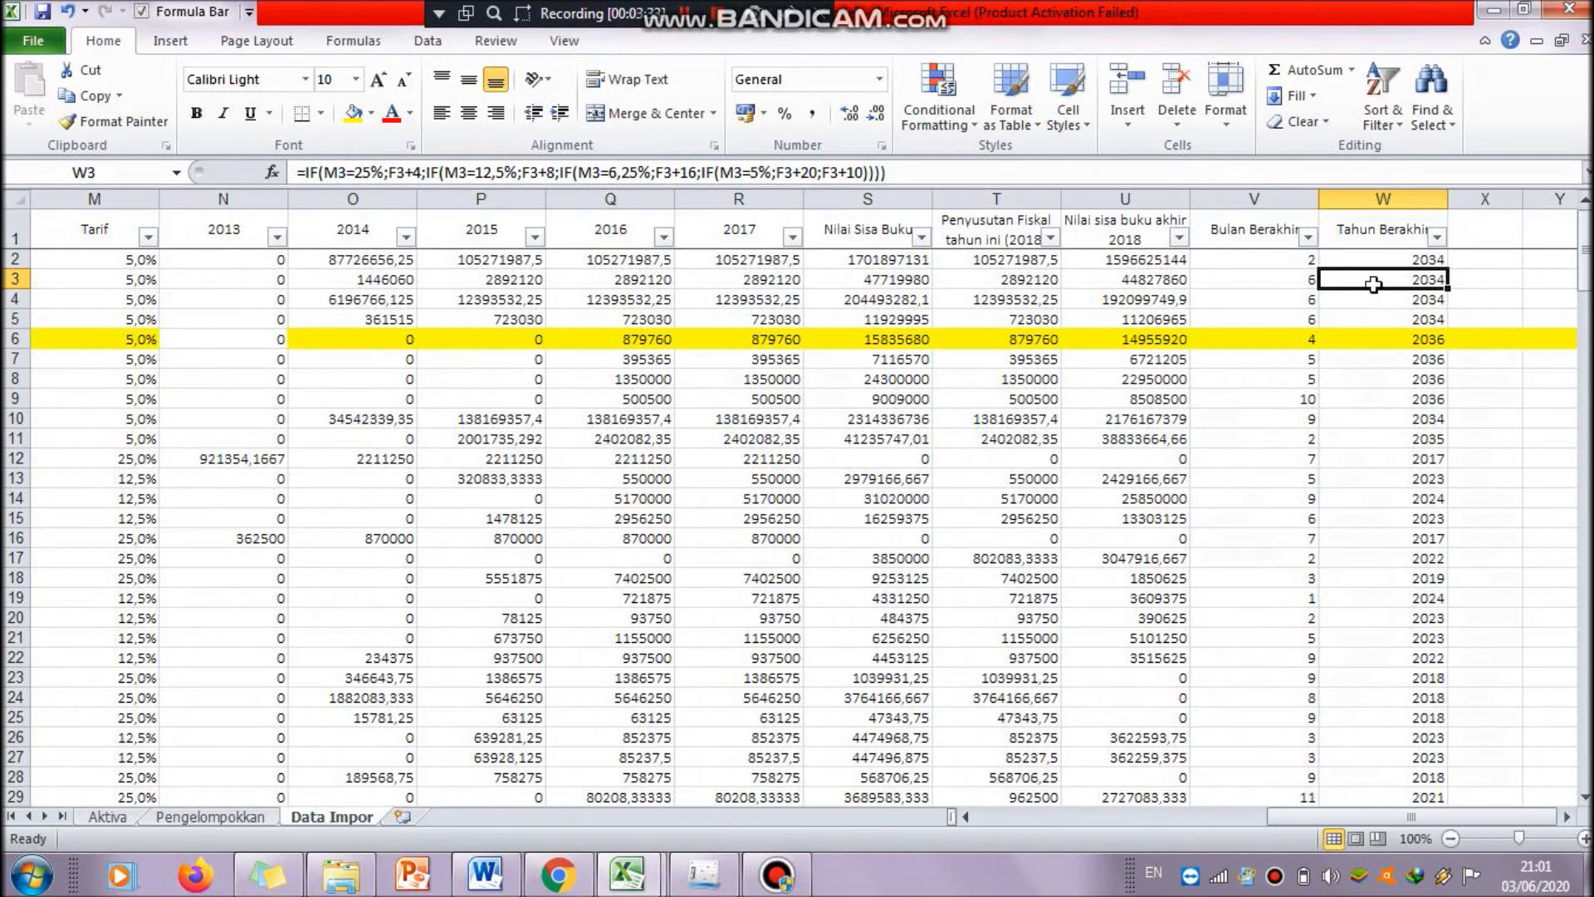
- Trace the Bulan Berakhir formula in cell V2 back to Building 01's Bln Perolehan value
left_click(1291, 262)
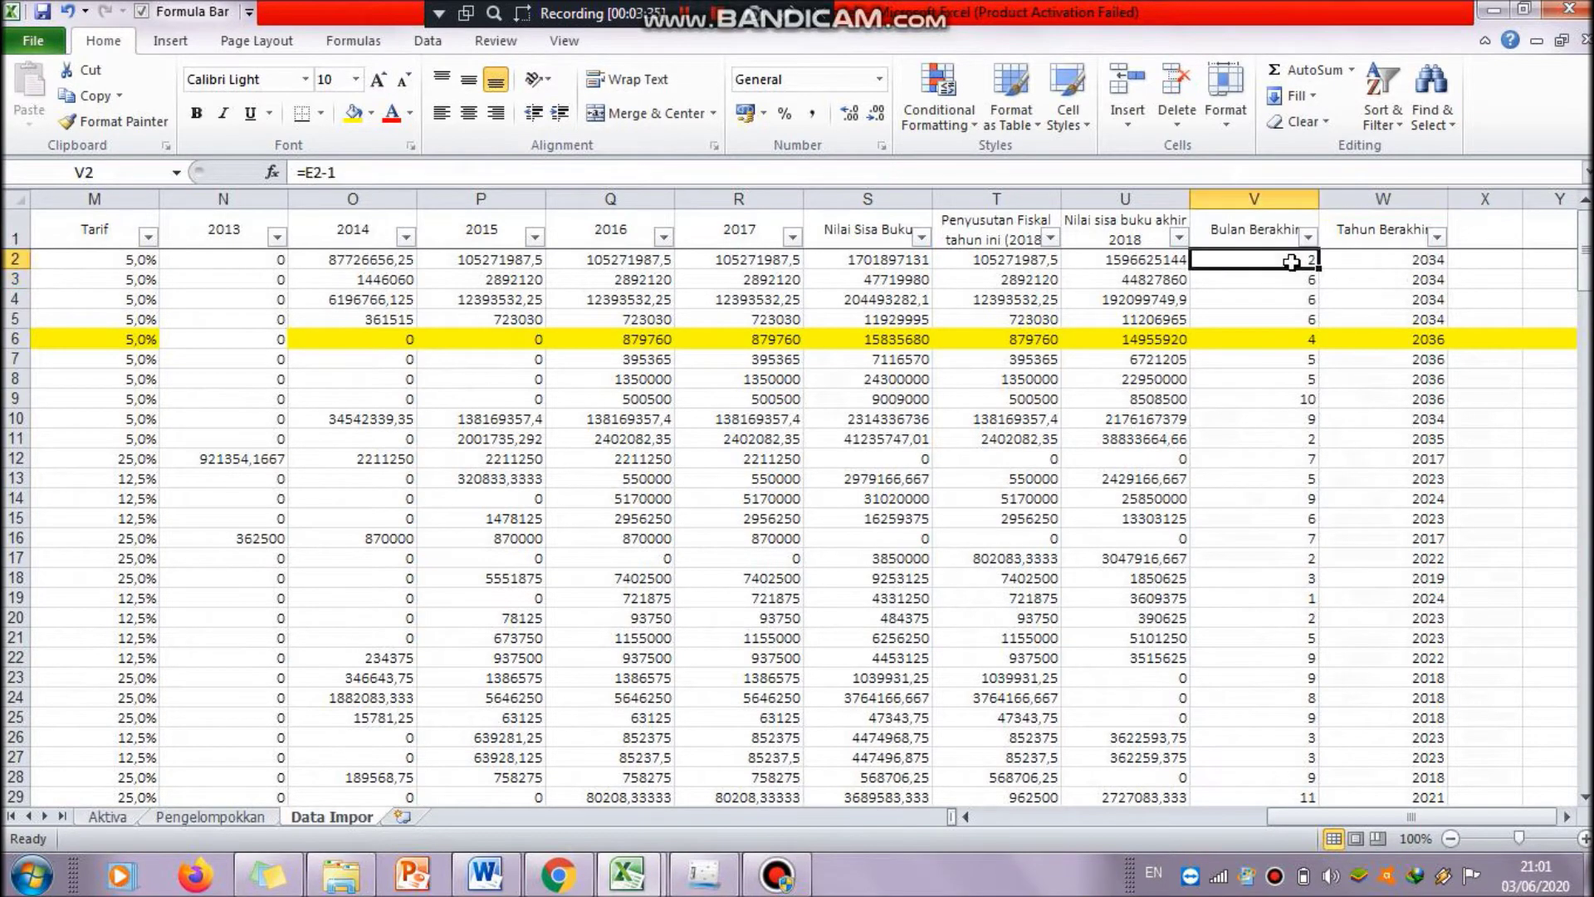
double_click(1291, 262)
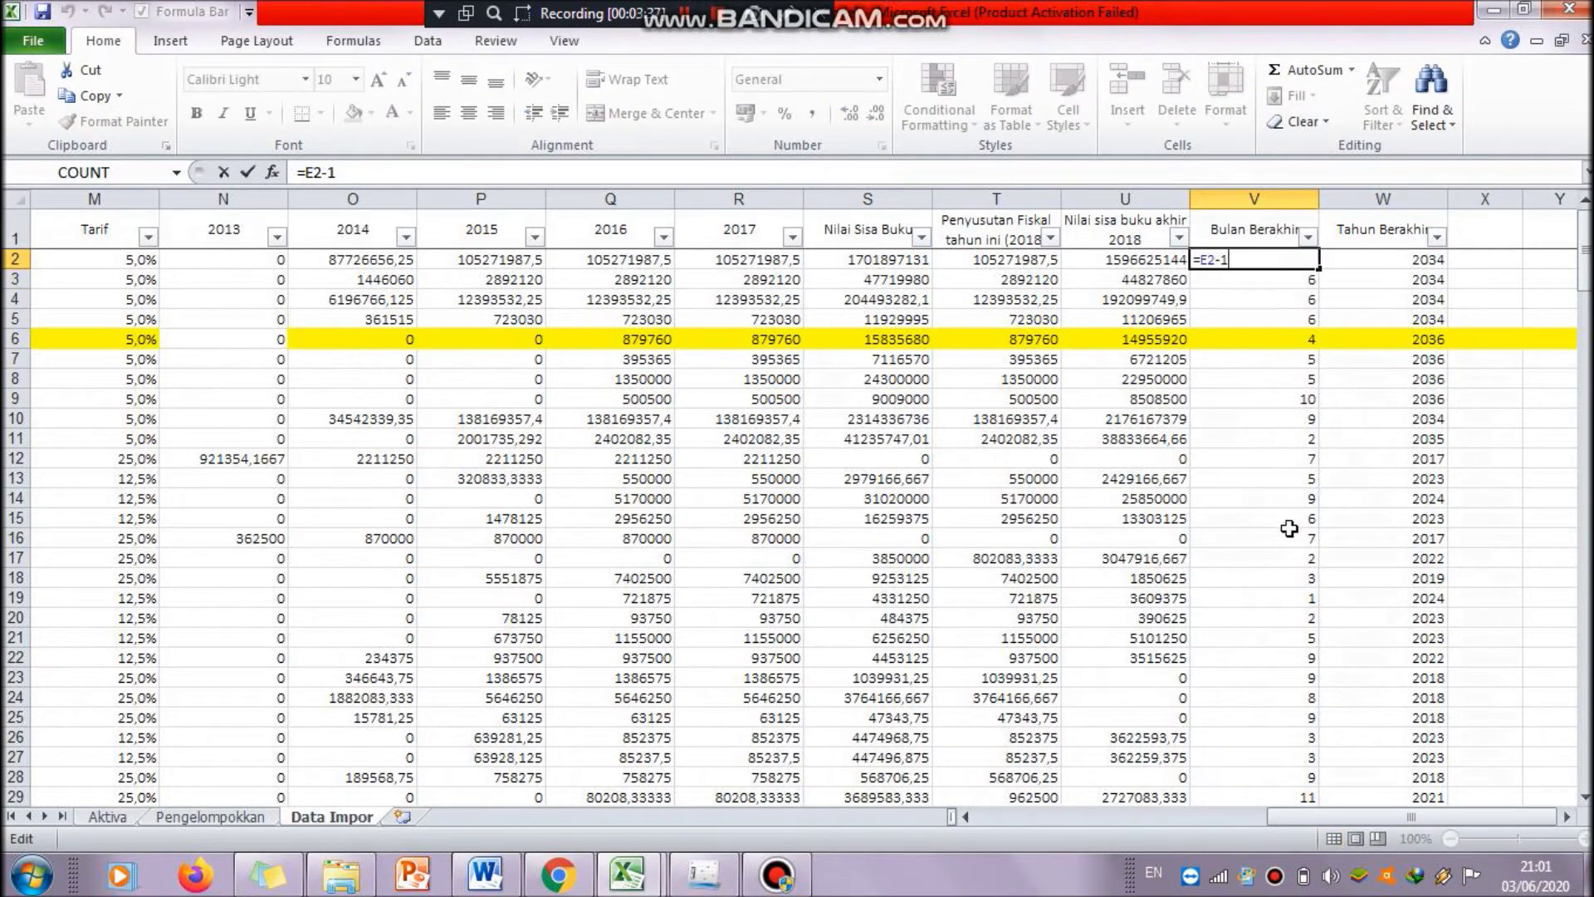
left_click_drag(1357, 815, 1067, 831)
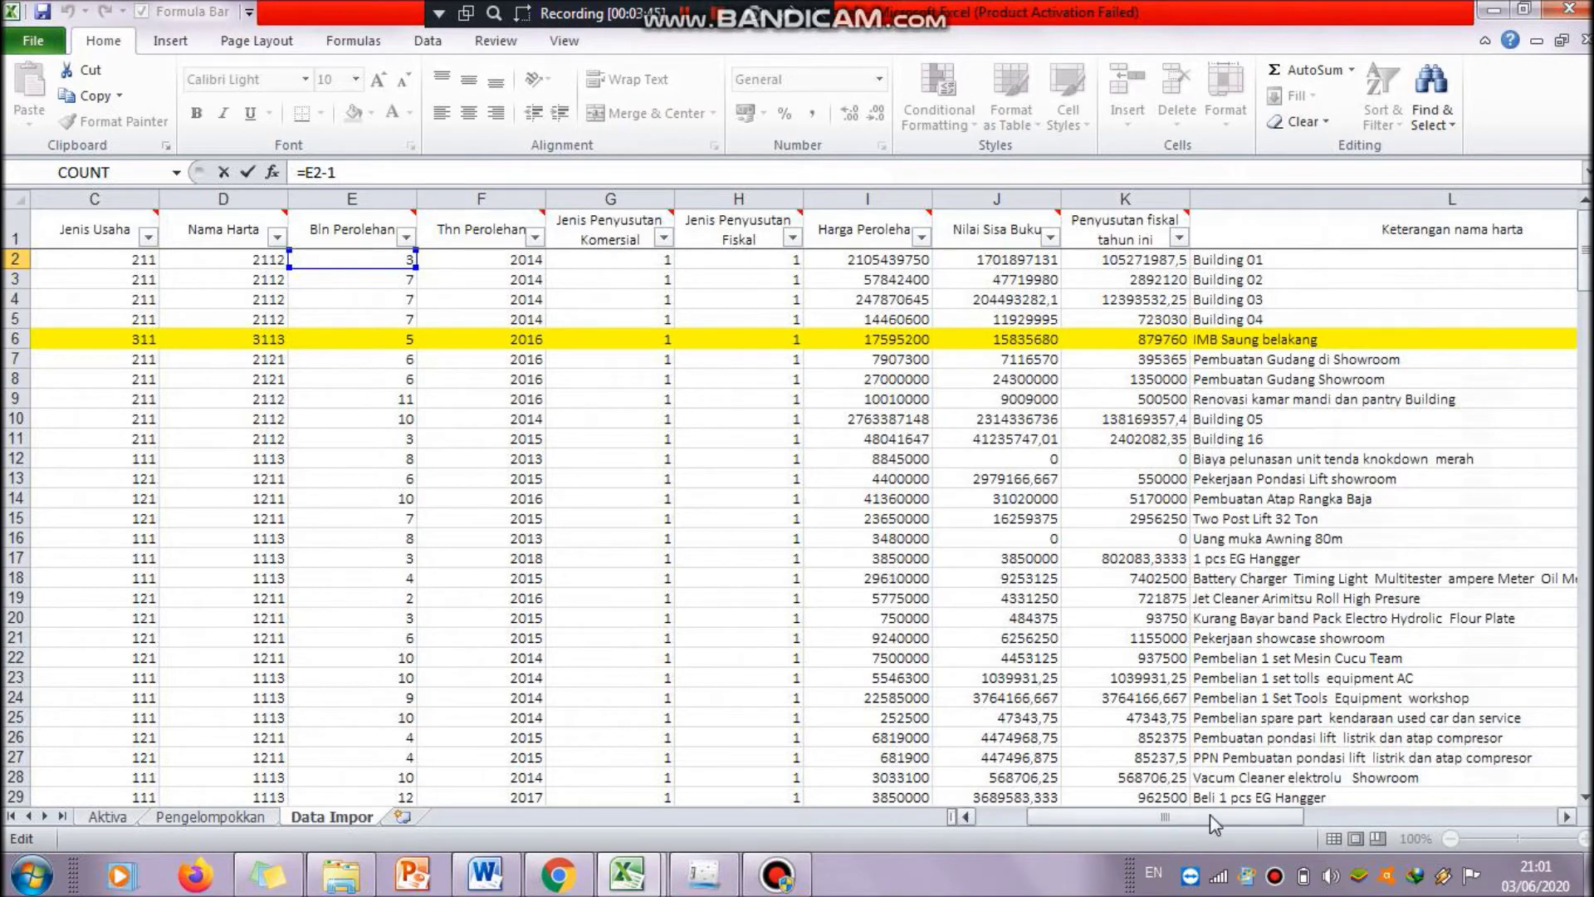
left_click_drag(1209, 814, 1483, 785)
key("Return")
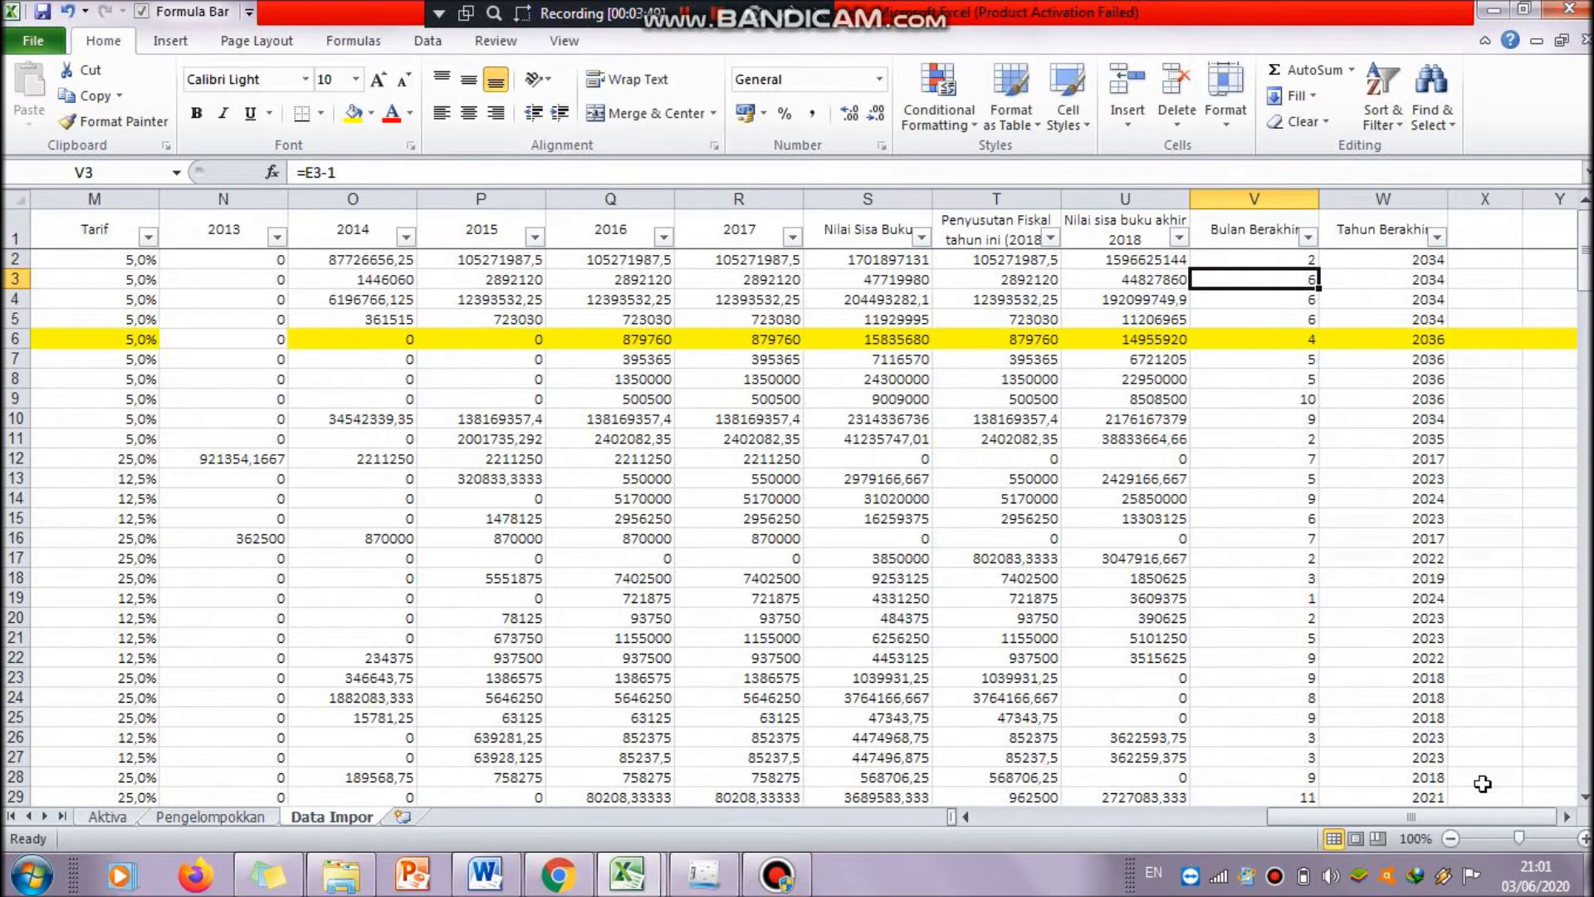
- Examine Building 01's Tahun Berakhir formula in cell W2, including its Tarif reference and the years added for each rate
key("Up")
key("Right")
left_click(684, 13)
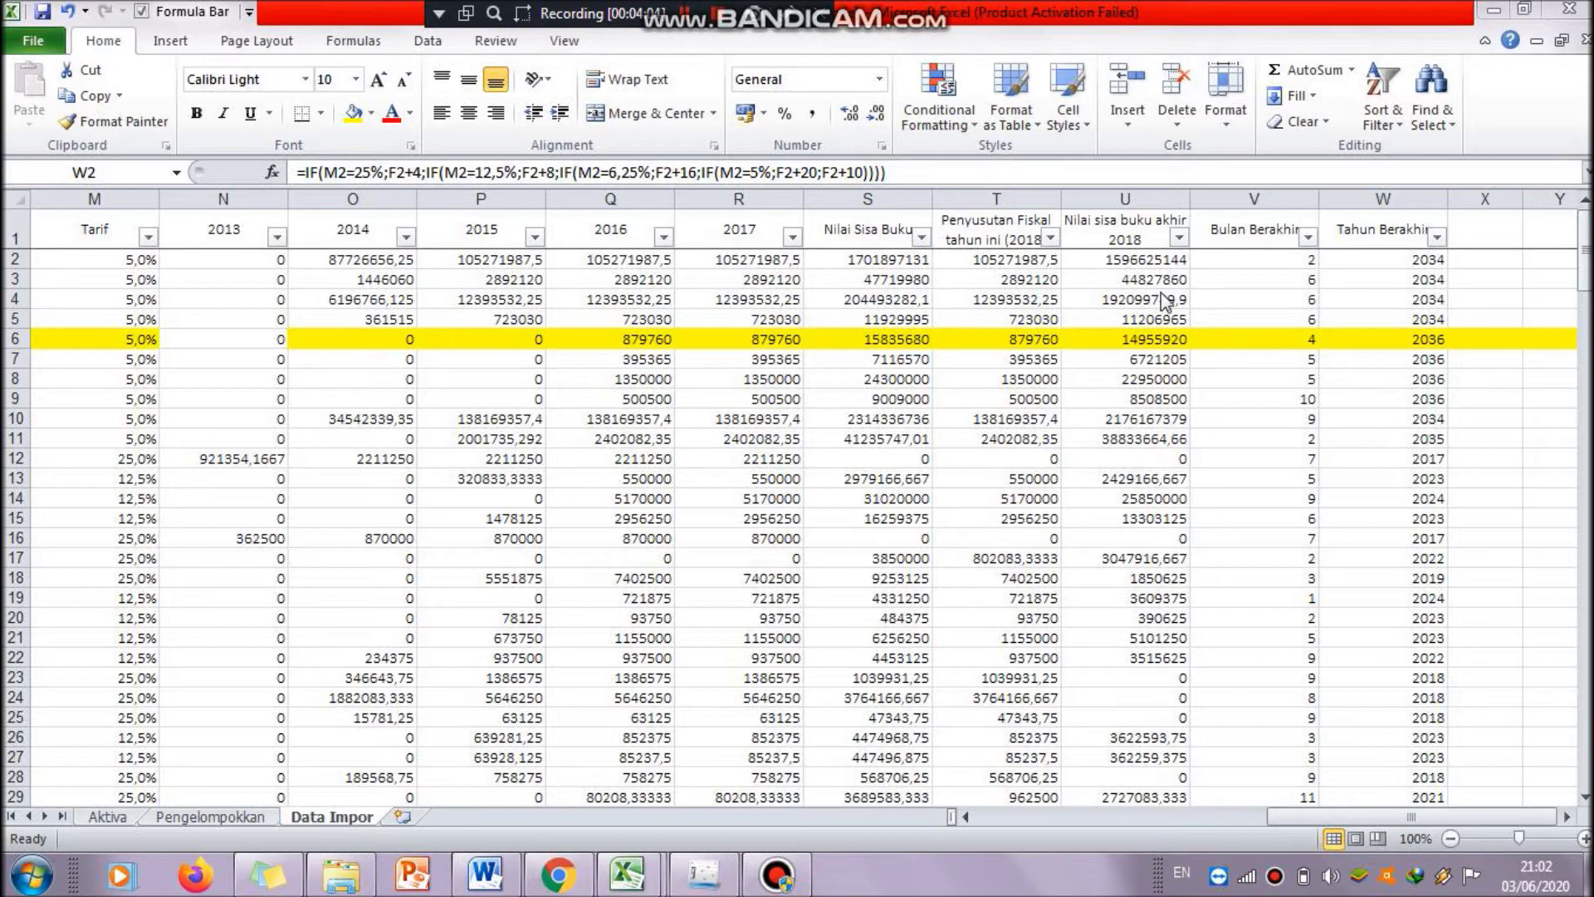
left_click(1368, 259)
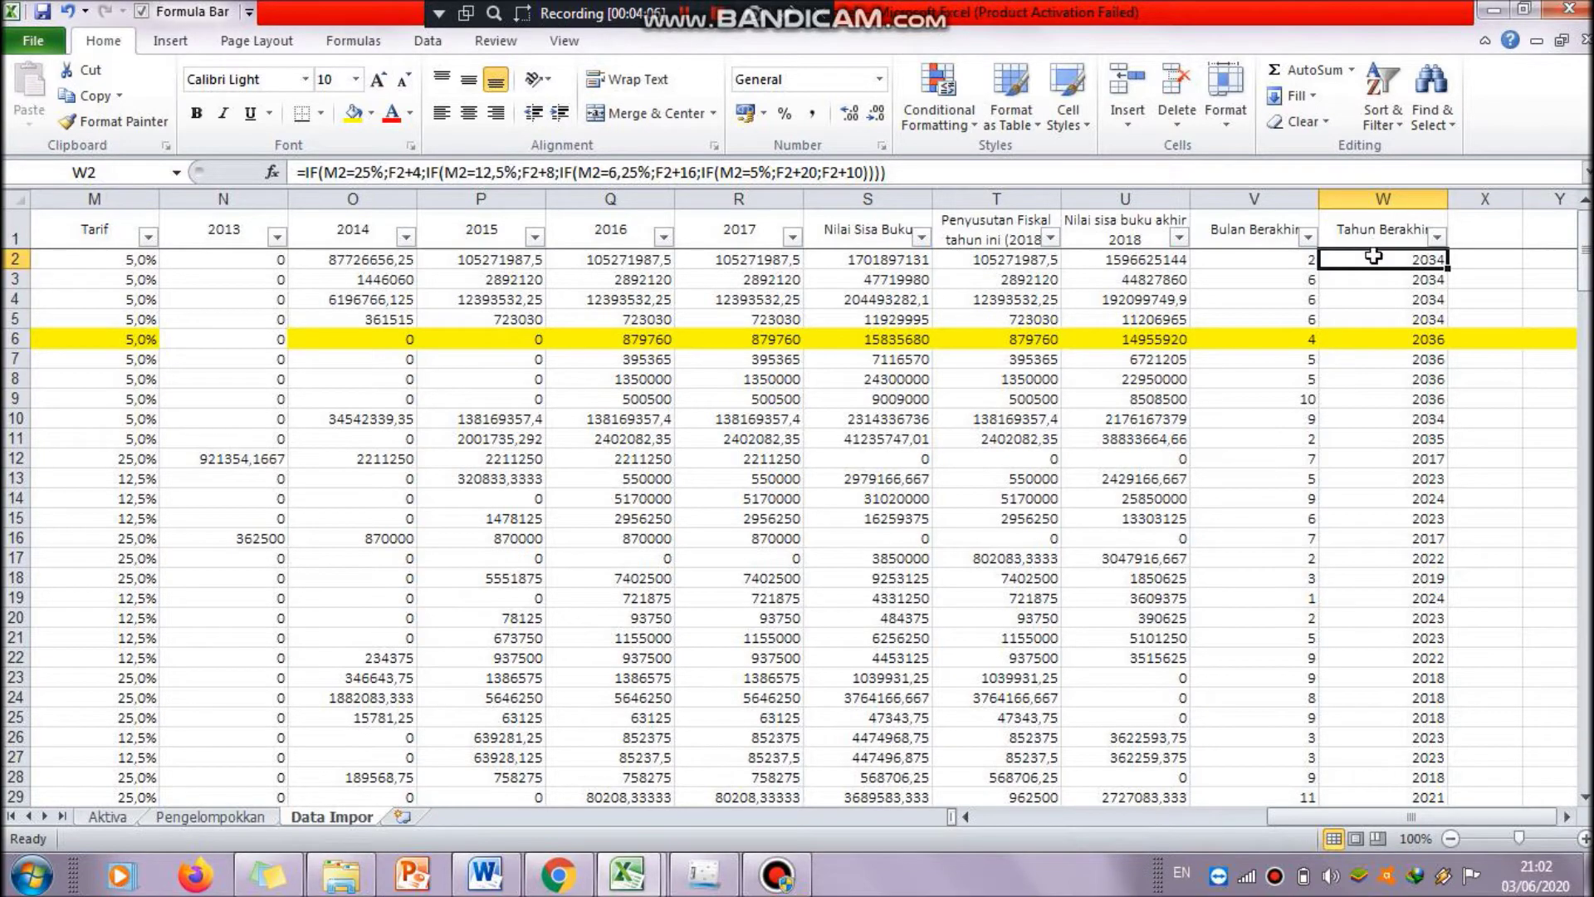
double_click(1376, 264)
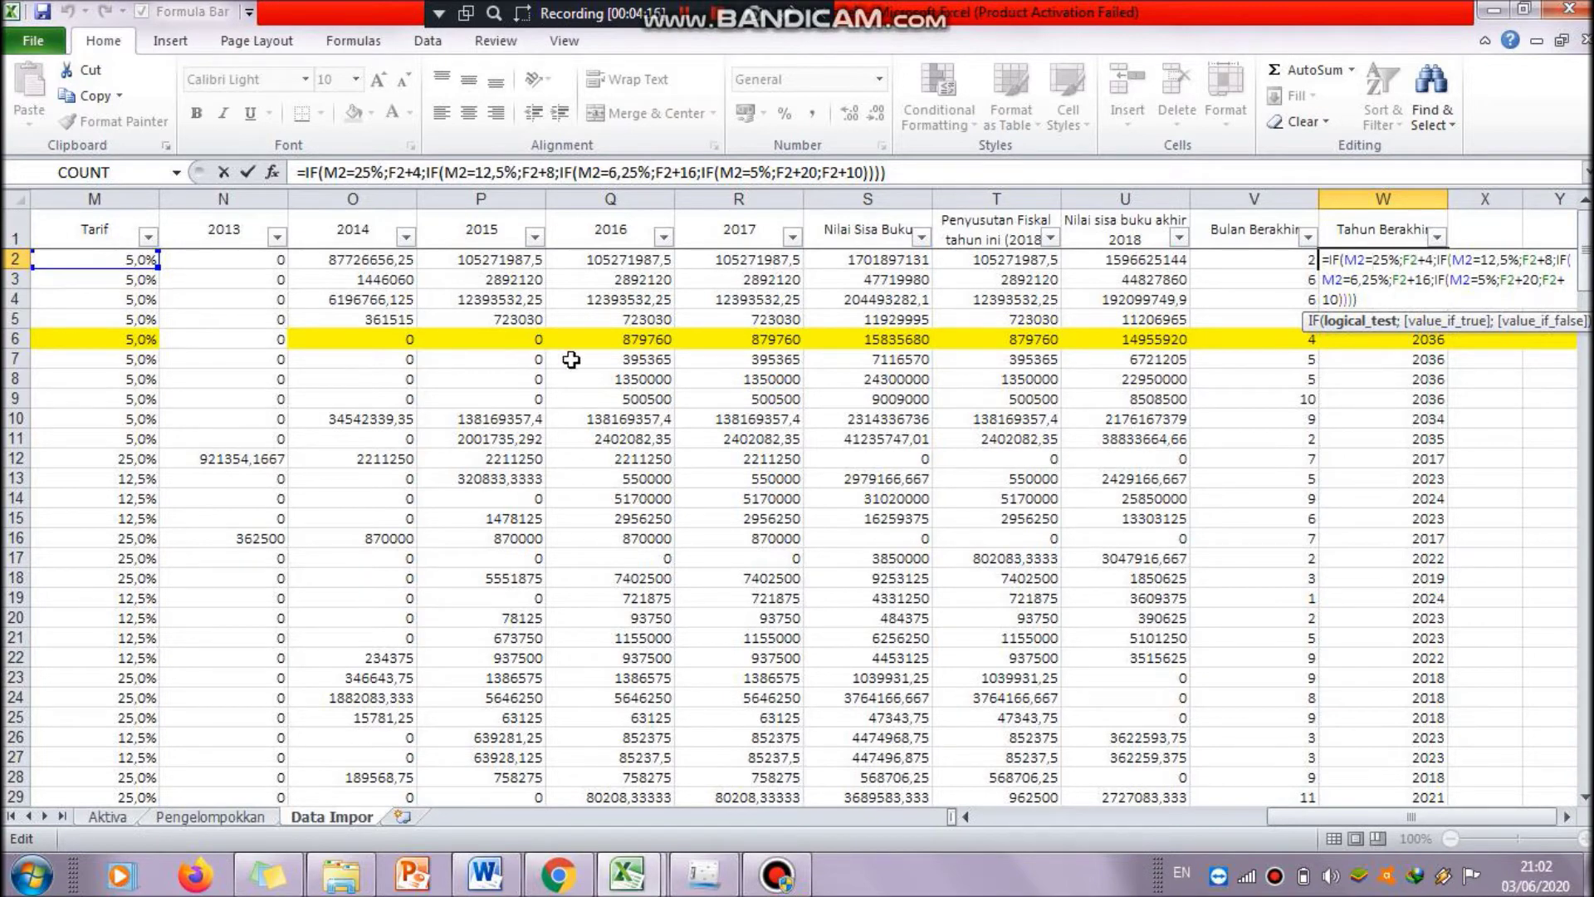
key("Return")
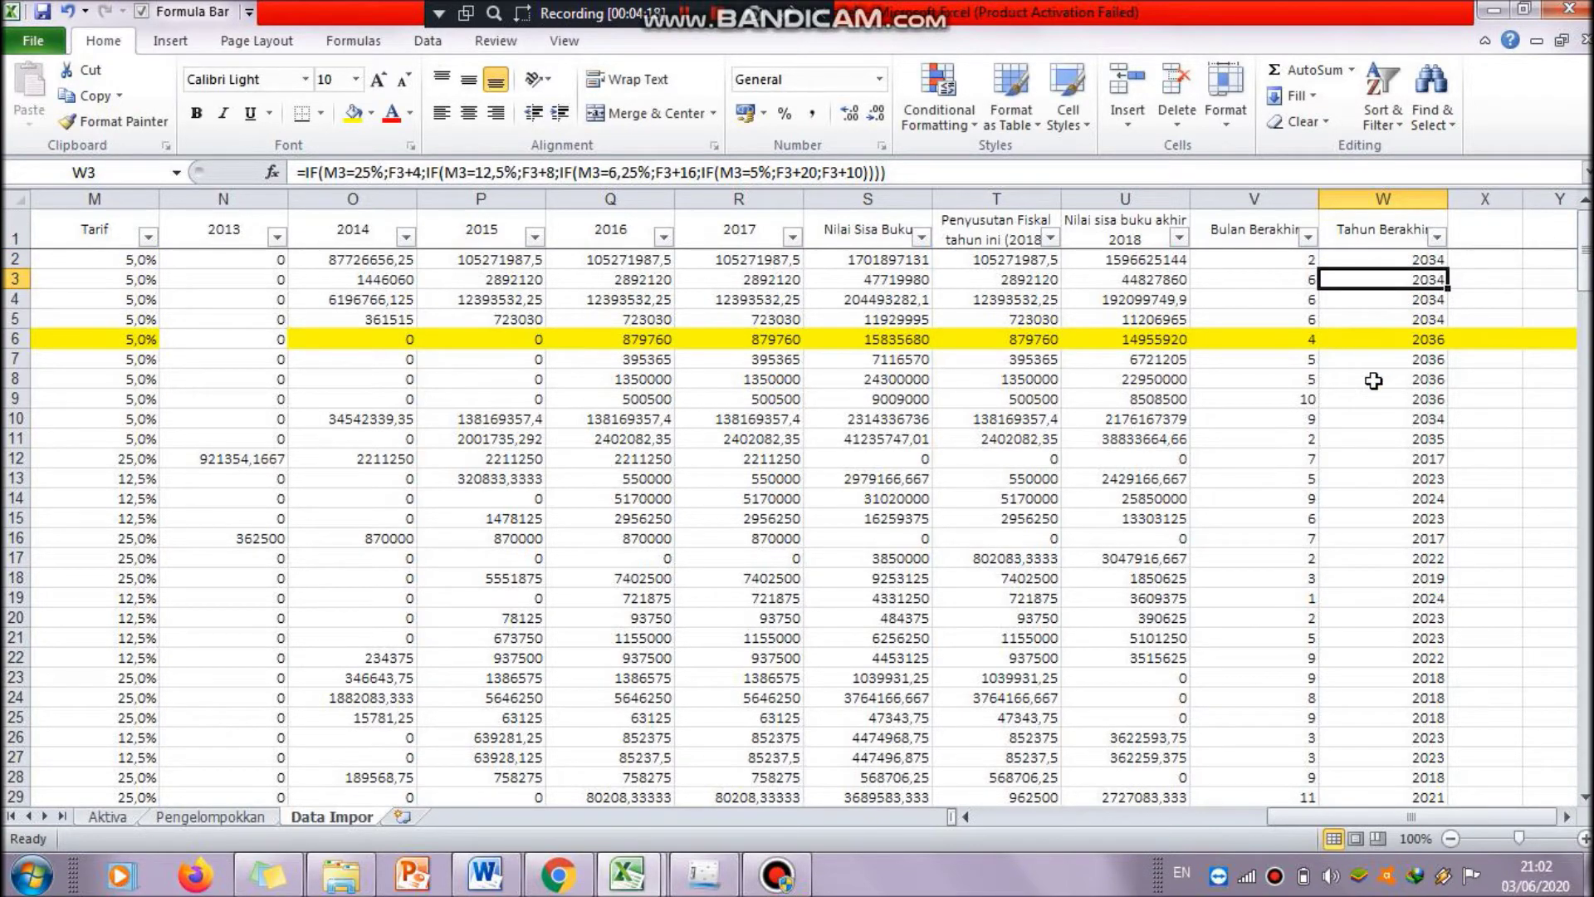
- Examine the Tahun Berakhir formula in cell W12 for the knockdown tent asset, tracing its Thn Perolehan and Tarif references
left_click(15, 459)
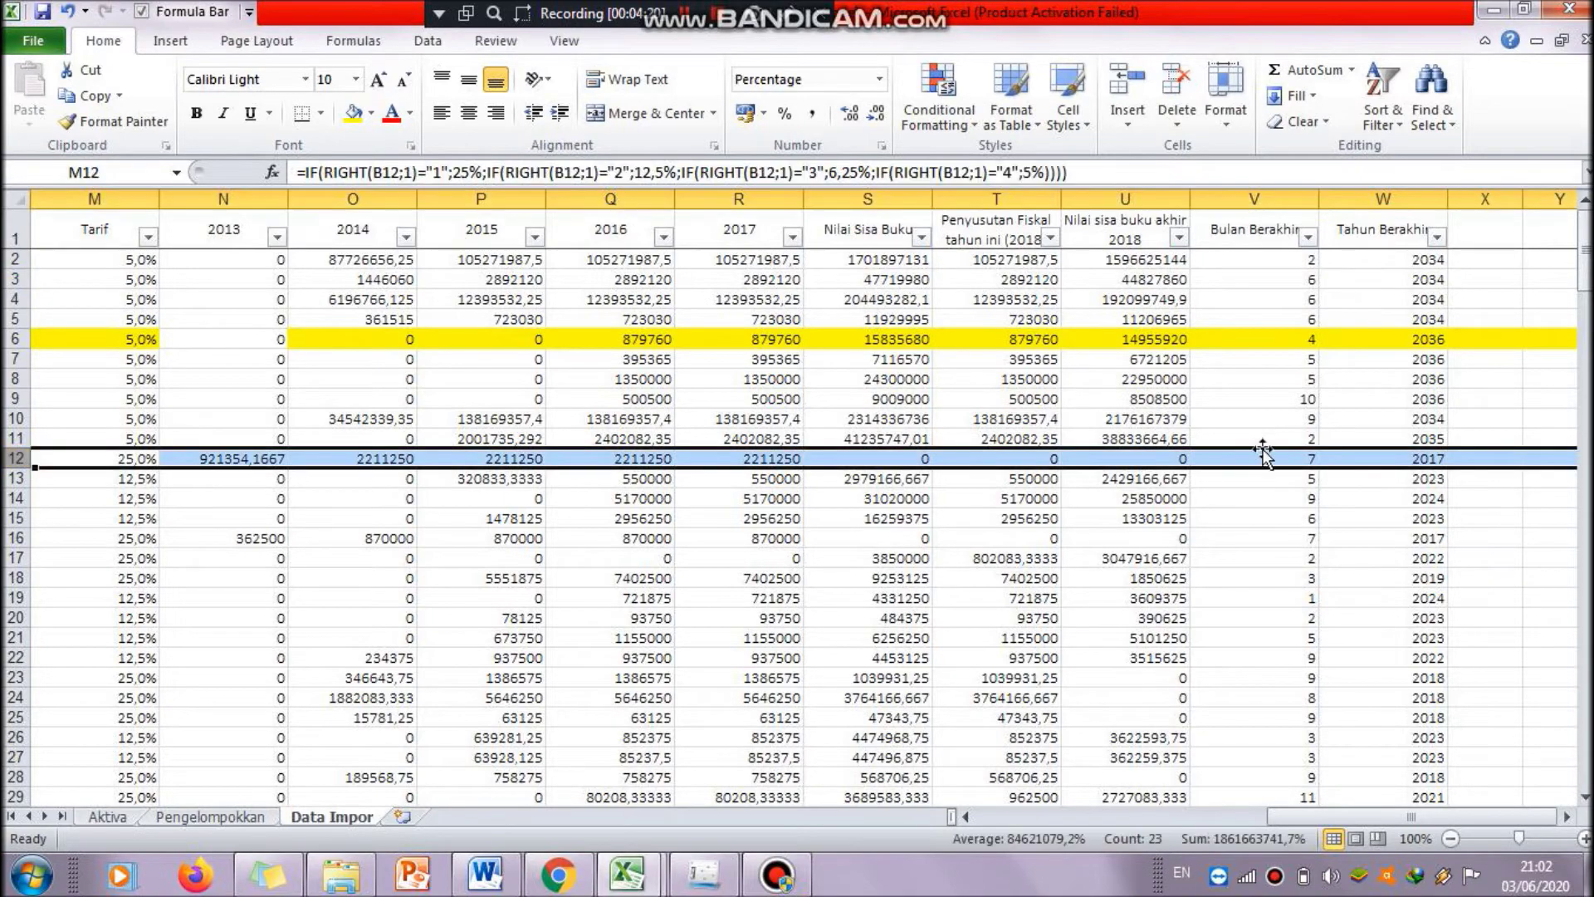
left_click(1413, 458)
double_click(1413, 458)
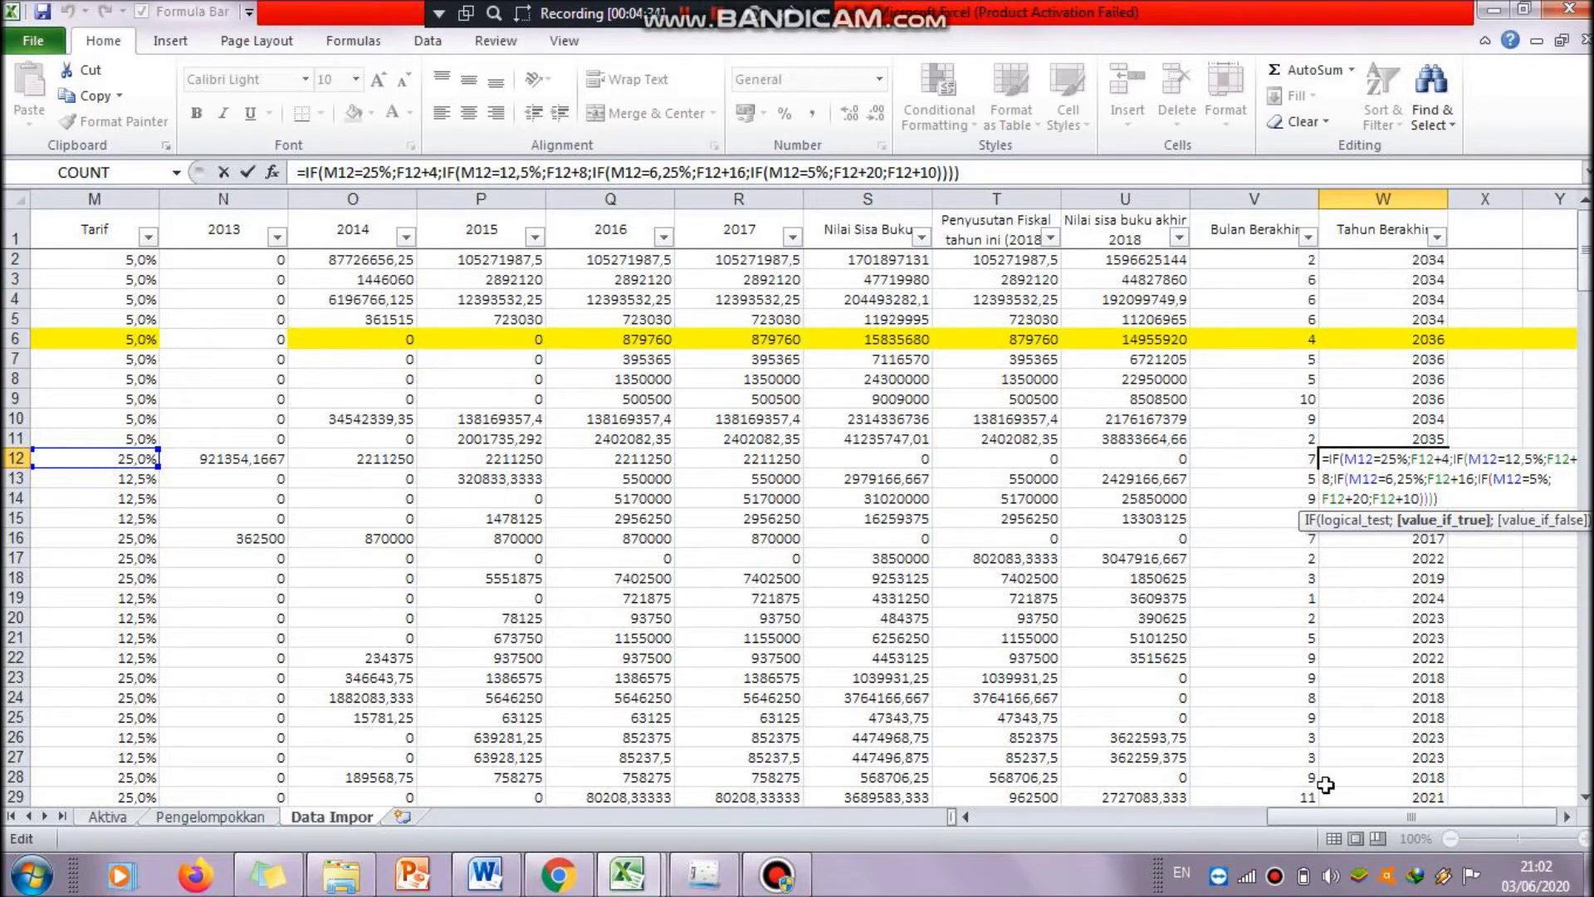
left_click_drag(1369, 813, 1155, 833)
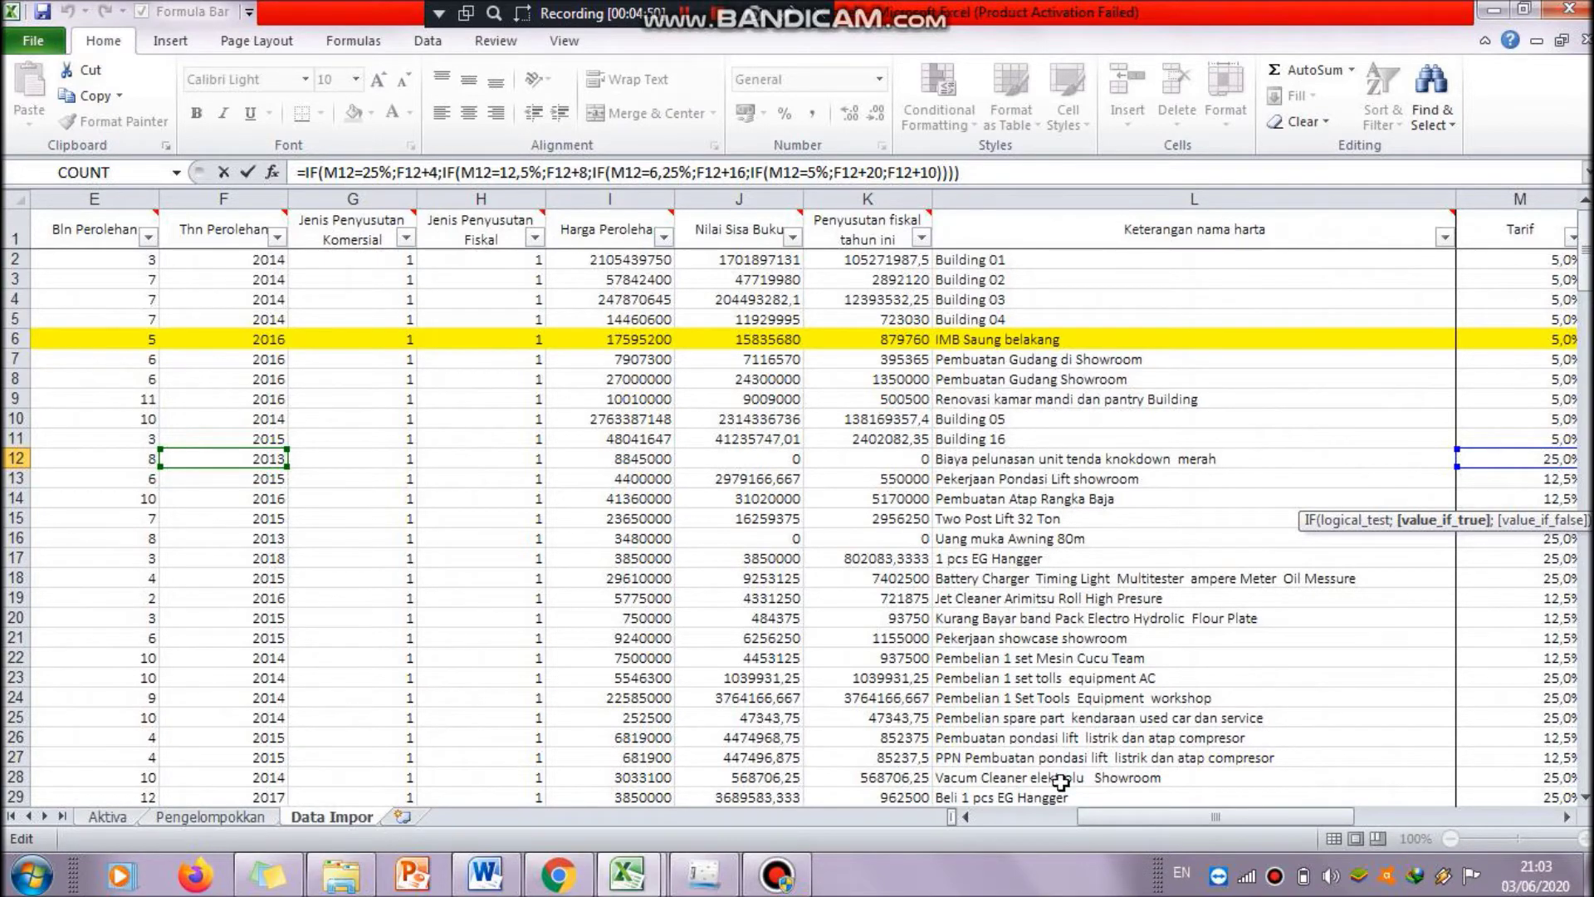
left_click_drag(1110, 822, 1461, 780)
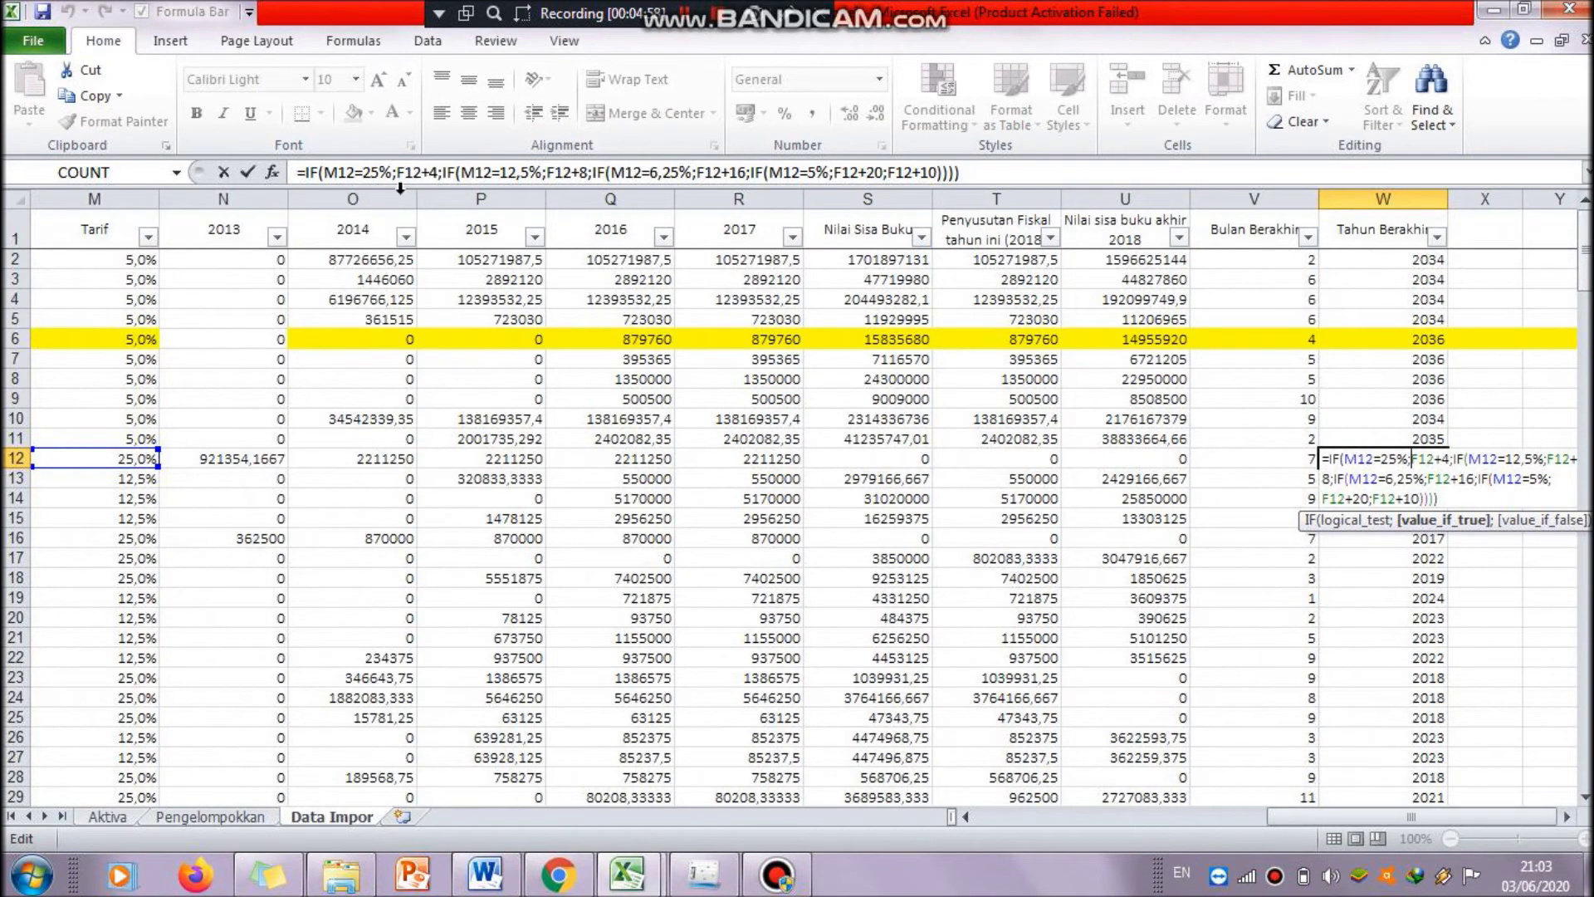
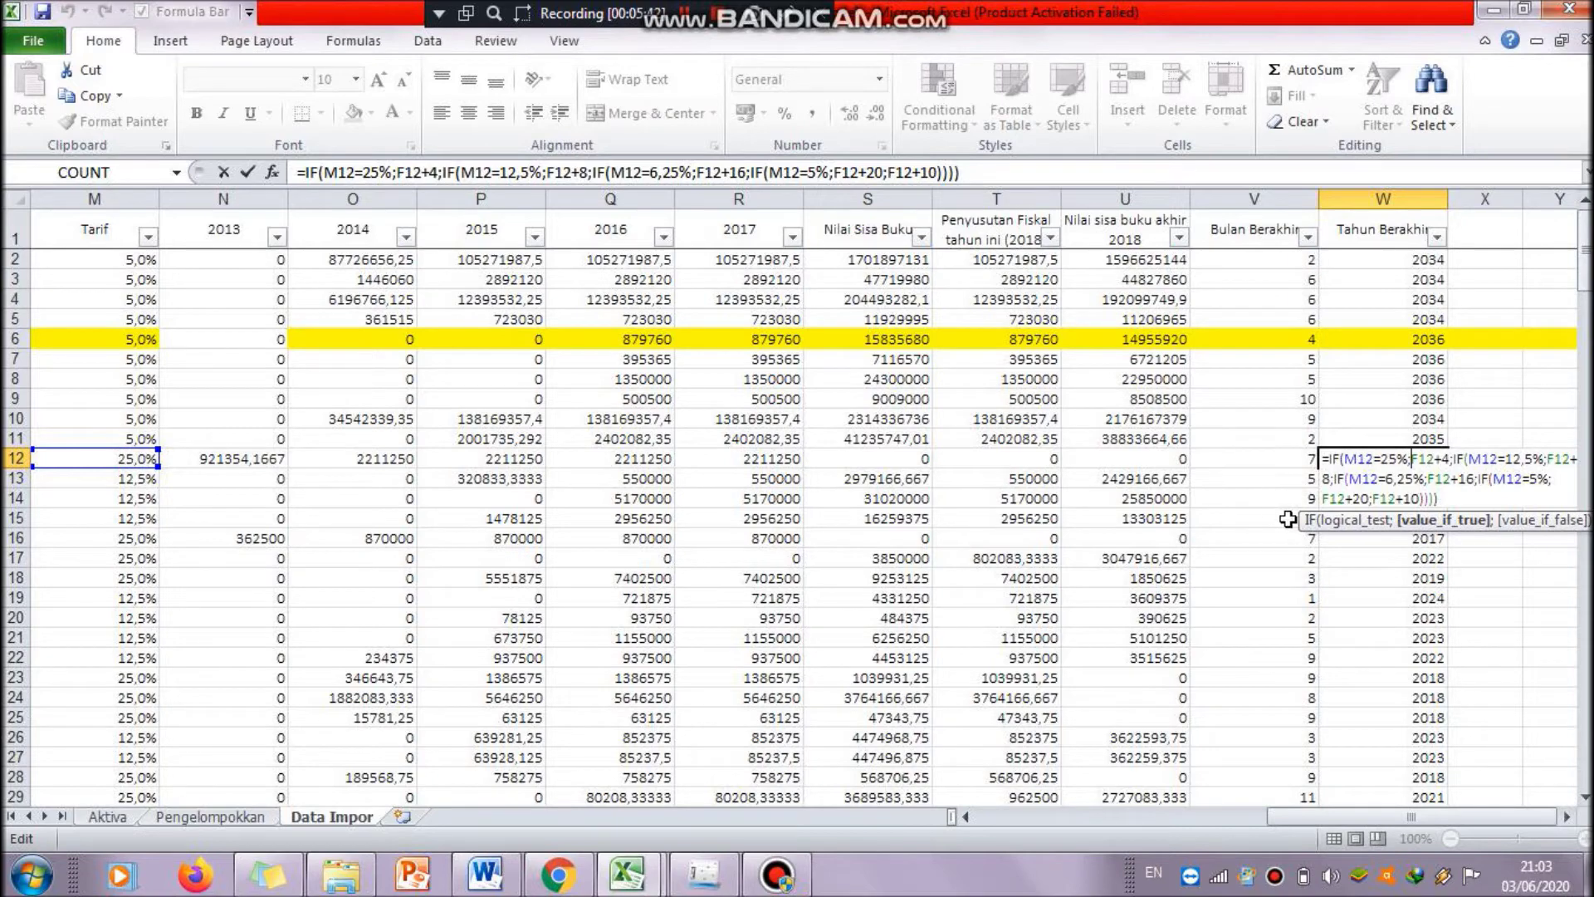
key("Return")
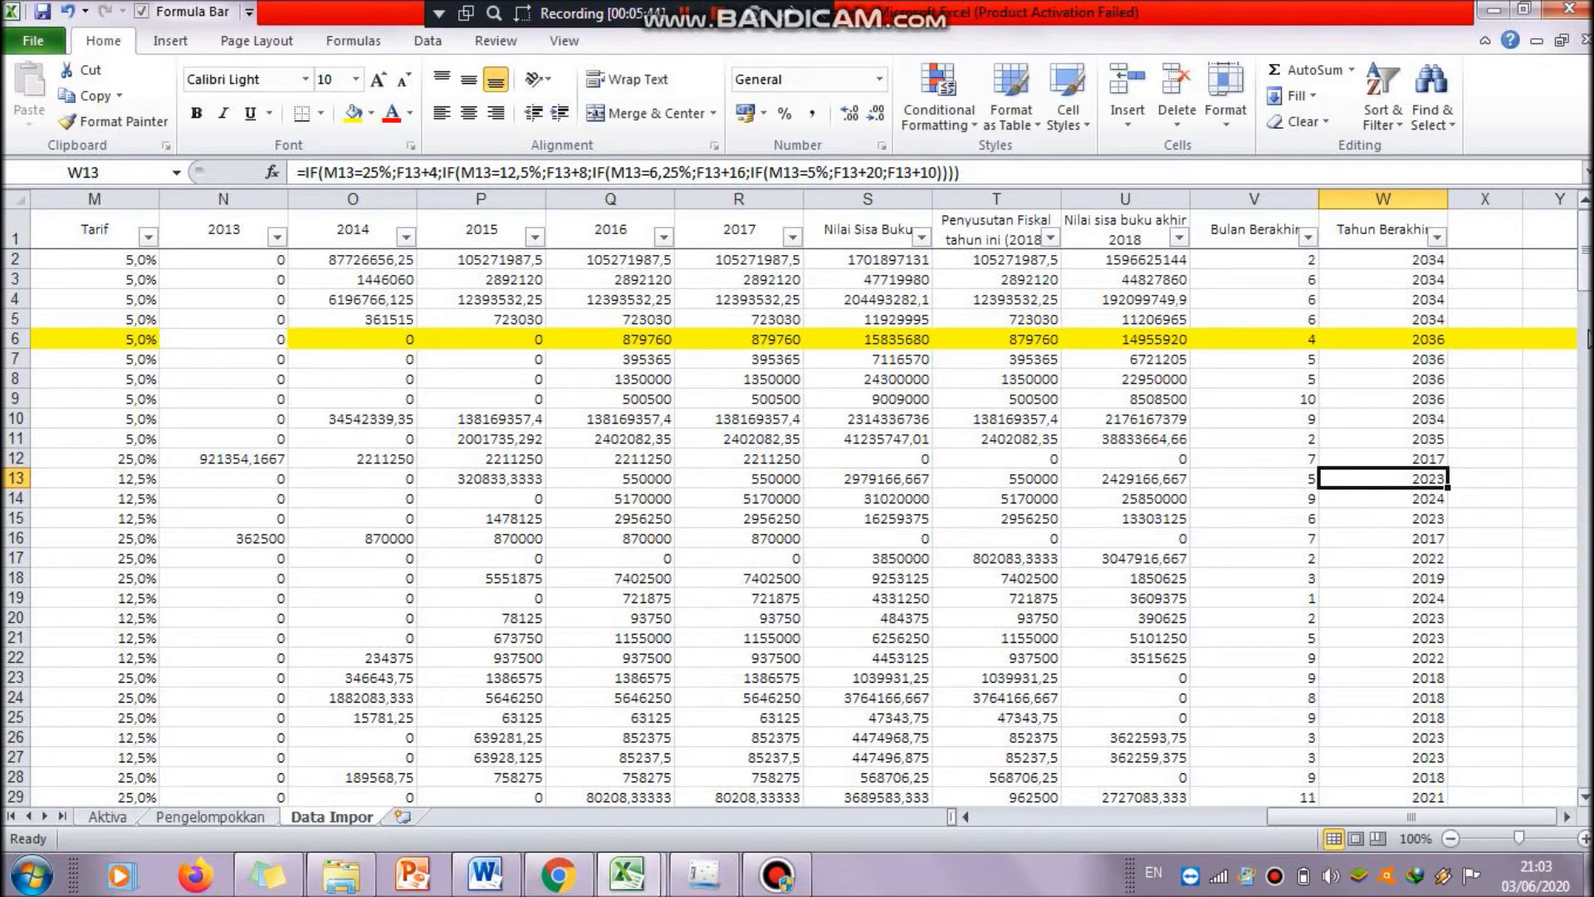
mouse_move(1584, 287)
left_mouse_down()
mouse_move(1586, 785)
mouse_move(1583, 290)
left_mouse_up()
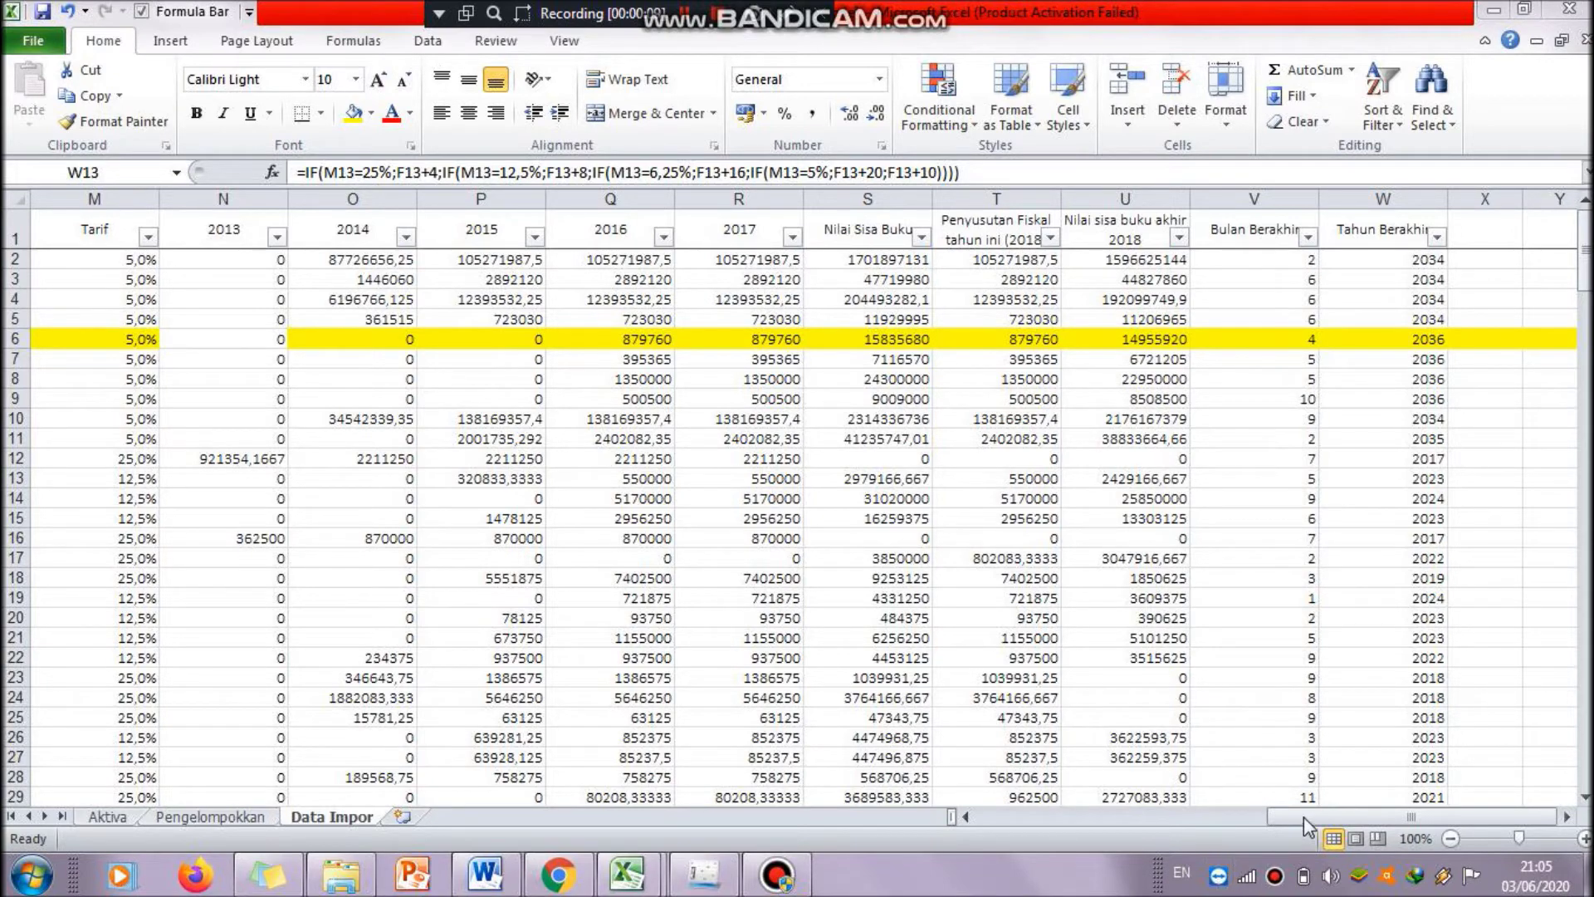
- Examine the Harga Perolehan value in cell I4 and the source references for Building 01's Nilai Sisa Buku and Penyusutan fiskal tahun ini
left_click_drag(1303, 815, 1129, 829)
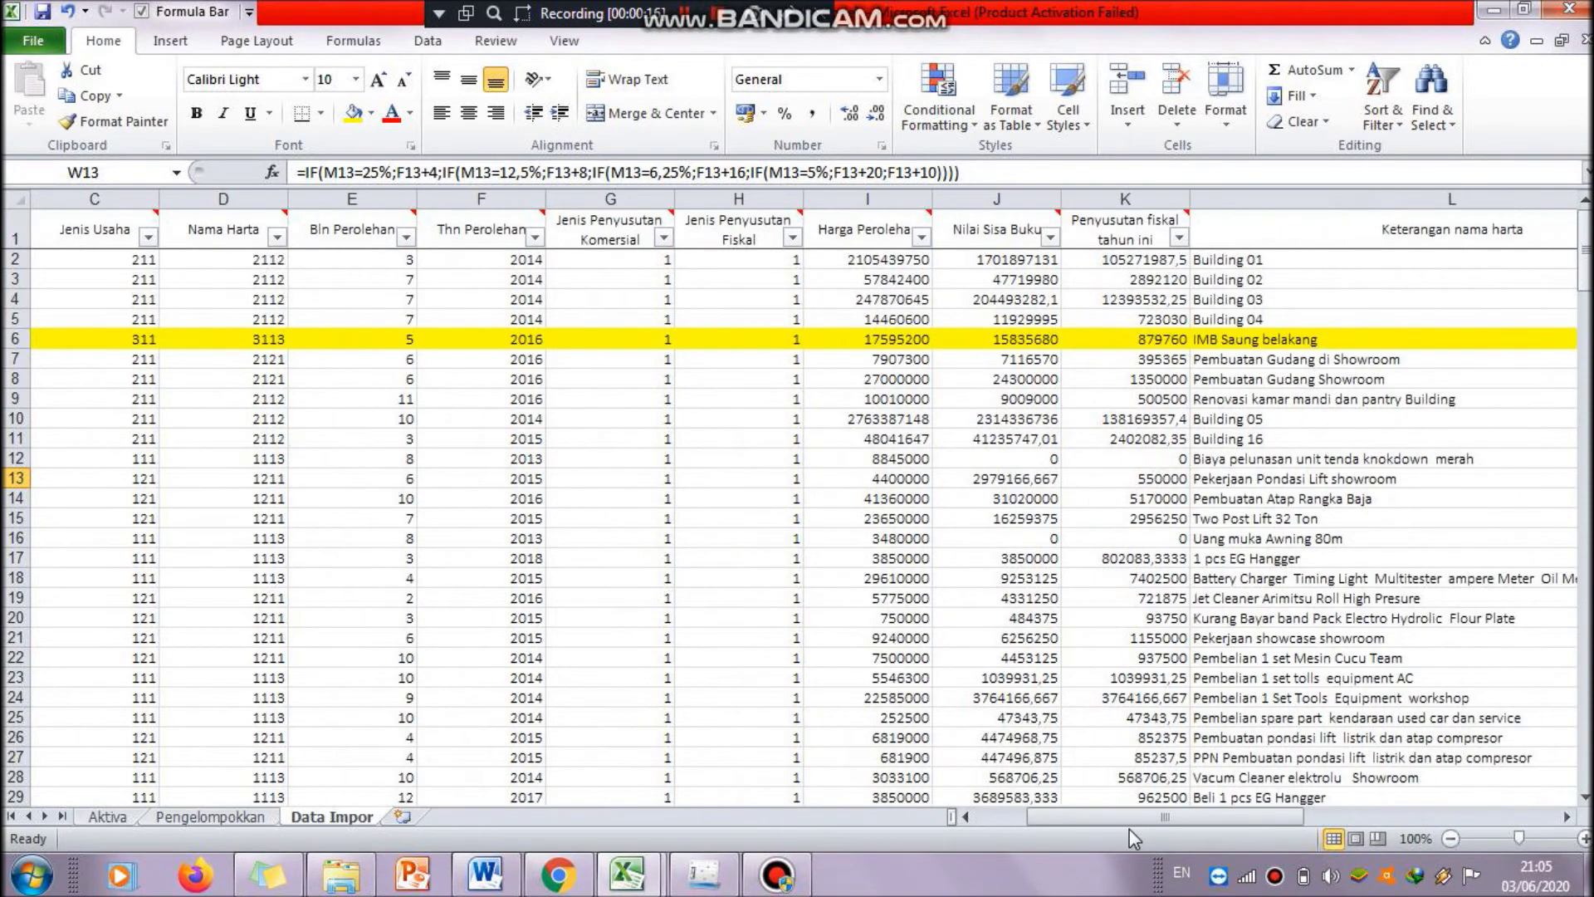
left_click(864, 300)
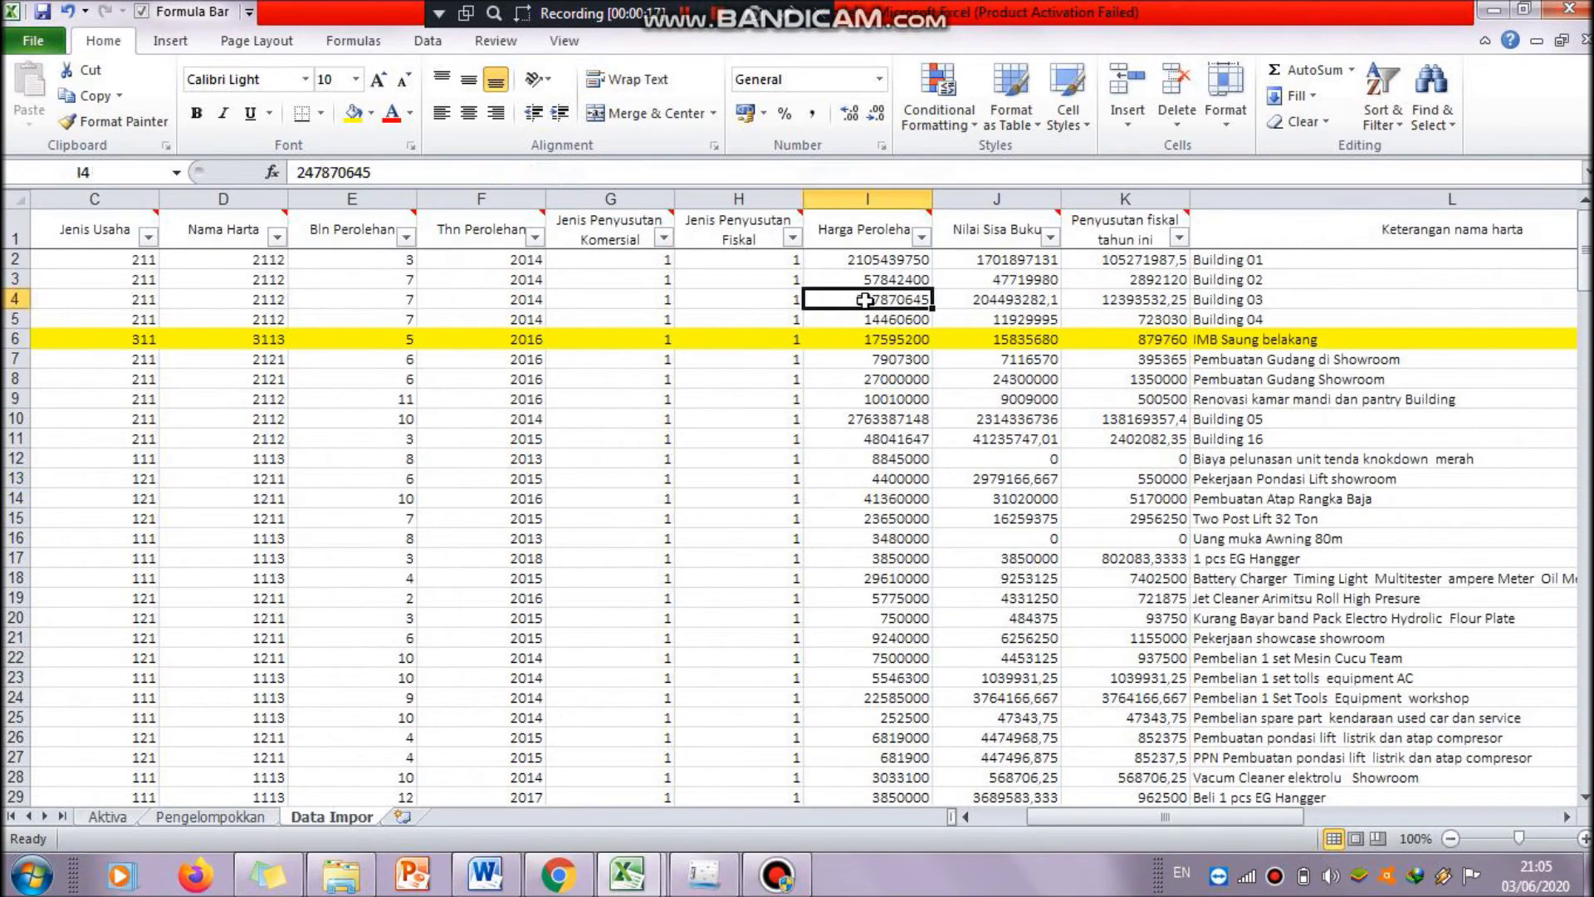
left_click(996, 259)
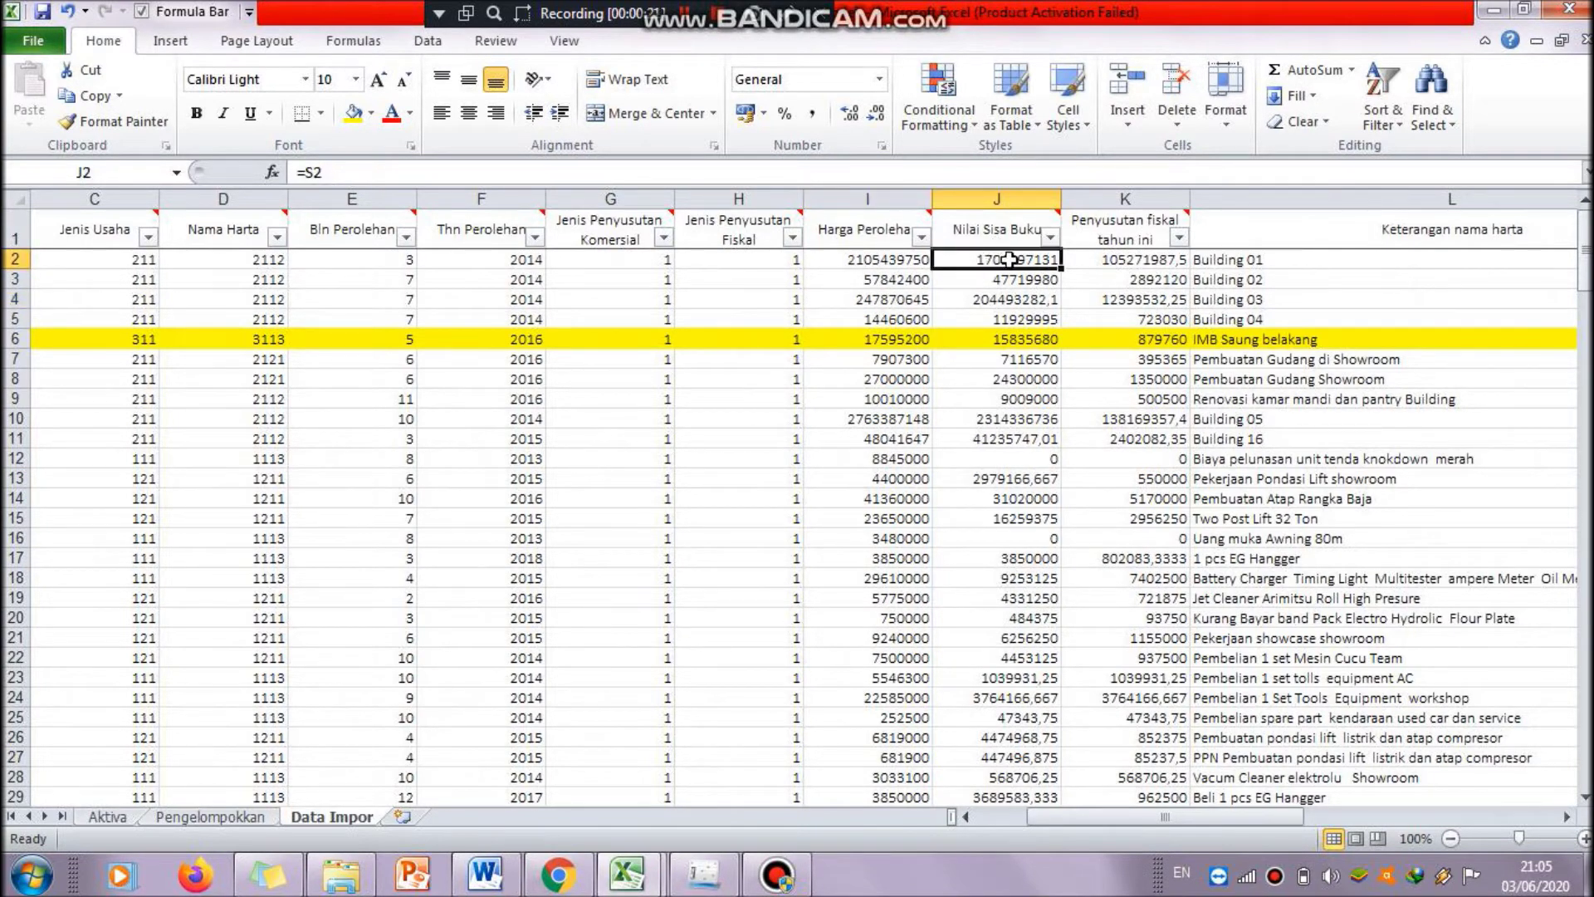
mouse_move(1089, 819)
left_mouse_down()
mouse_move(1358, 804)
mouse_move(1101, 824)
left_mouse_up()
left_click(1163, 261)
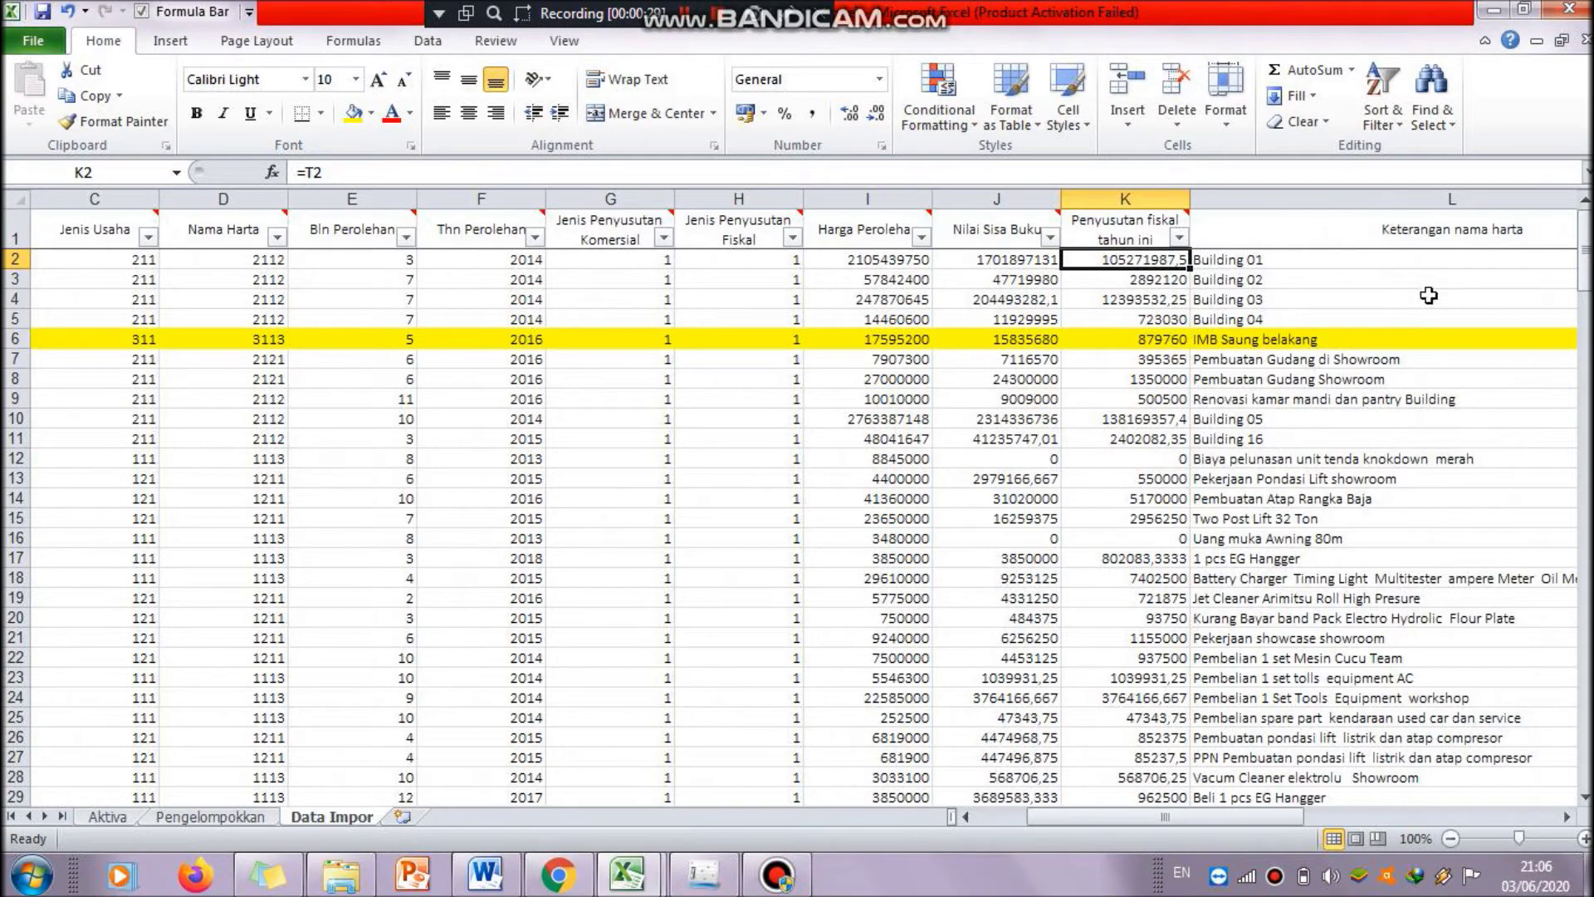
- Review the import columns from Jenis Harta through Keterangan nama harta alongside the supporting calculation columns to their right
left_click_drag(1123, 817, 1049, 824)
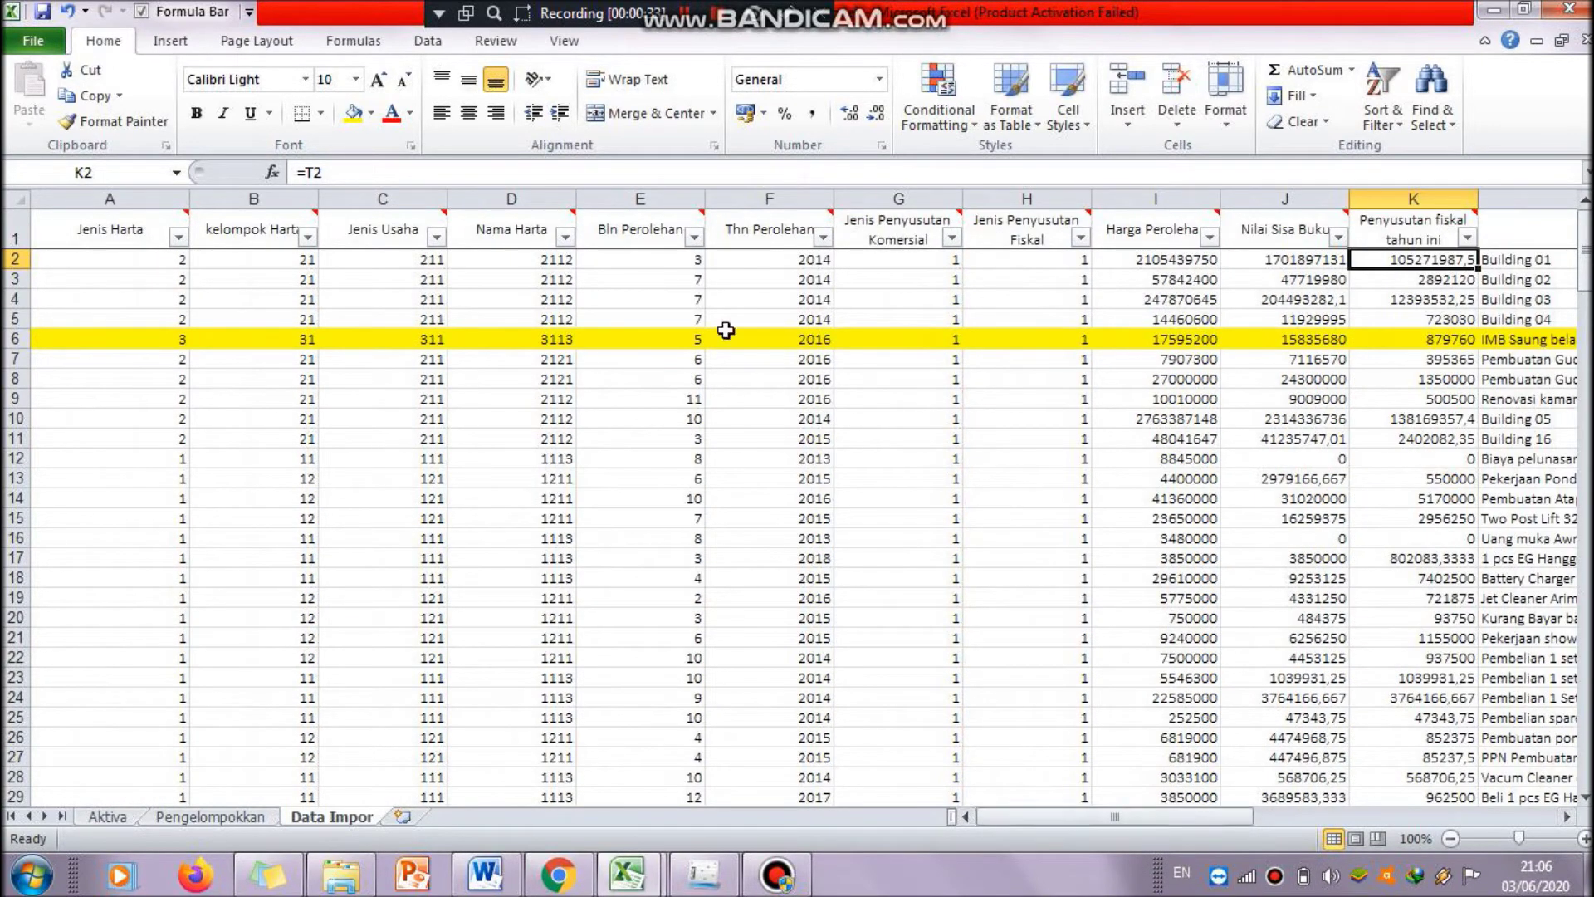
mouse_move(1111, 820)
left_mouse_down()
mouse_move(1222, 816)
mouse_move(1103, 816)
left_mouse_up()
left_click_drag(1102, 820, 1201, 817)
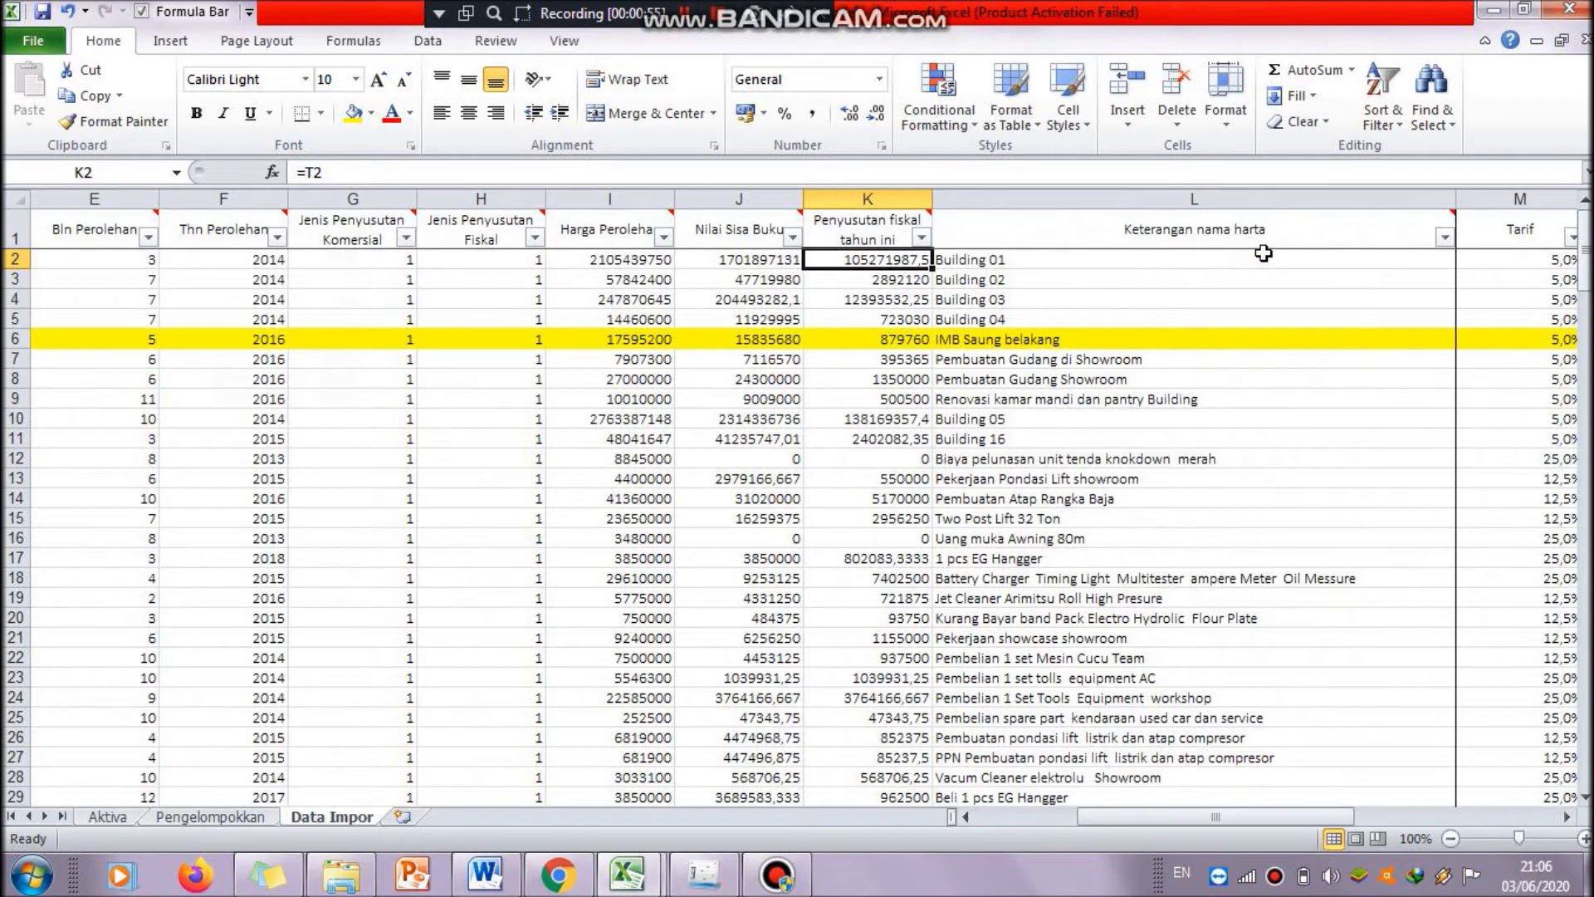
left_click_drag(1195, 816, 1492, 788)
left_click_drag(1384, 822, 1068, 847)
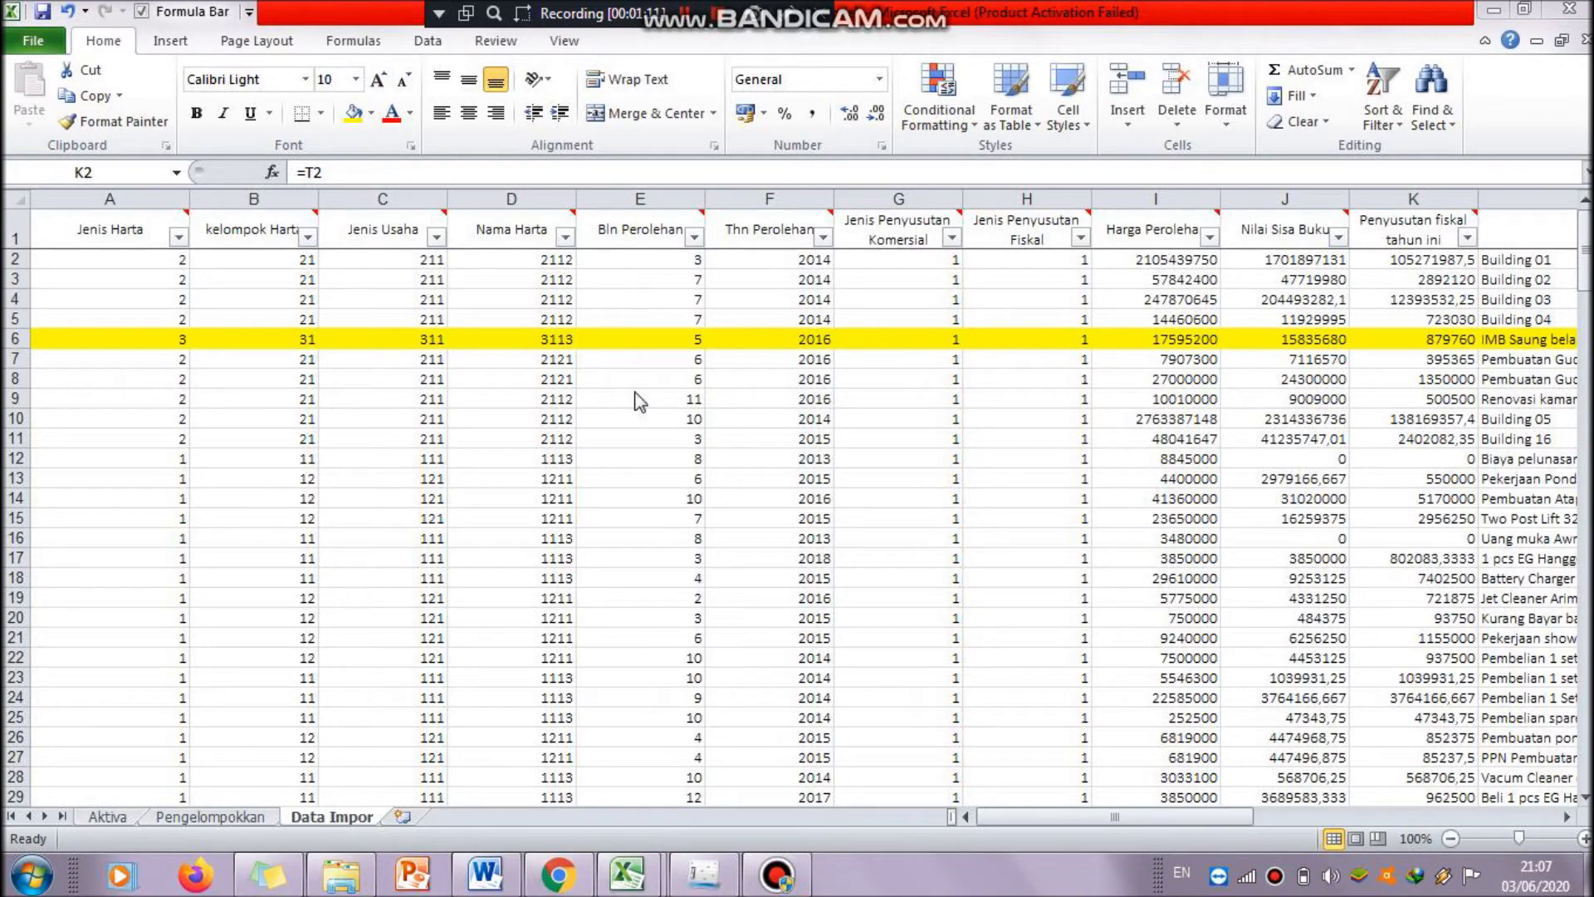
- In the Contoh Data Impor Penyusutan workbook, delete the sample Building 01 record in row 2 of Sheet1
mouse_move(646, 880)
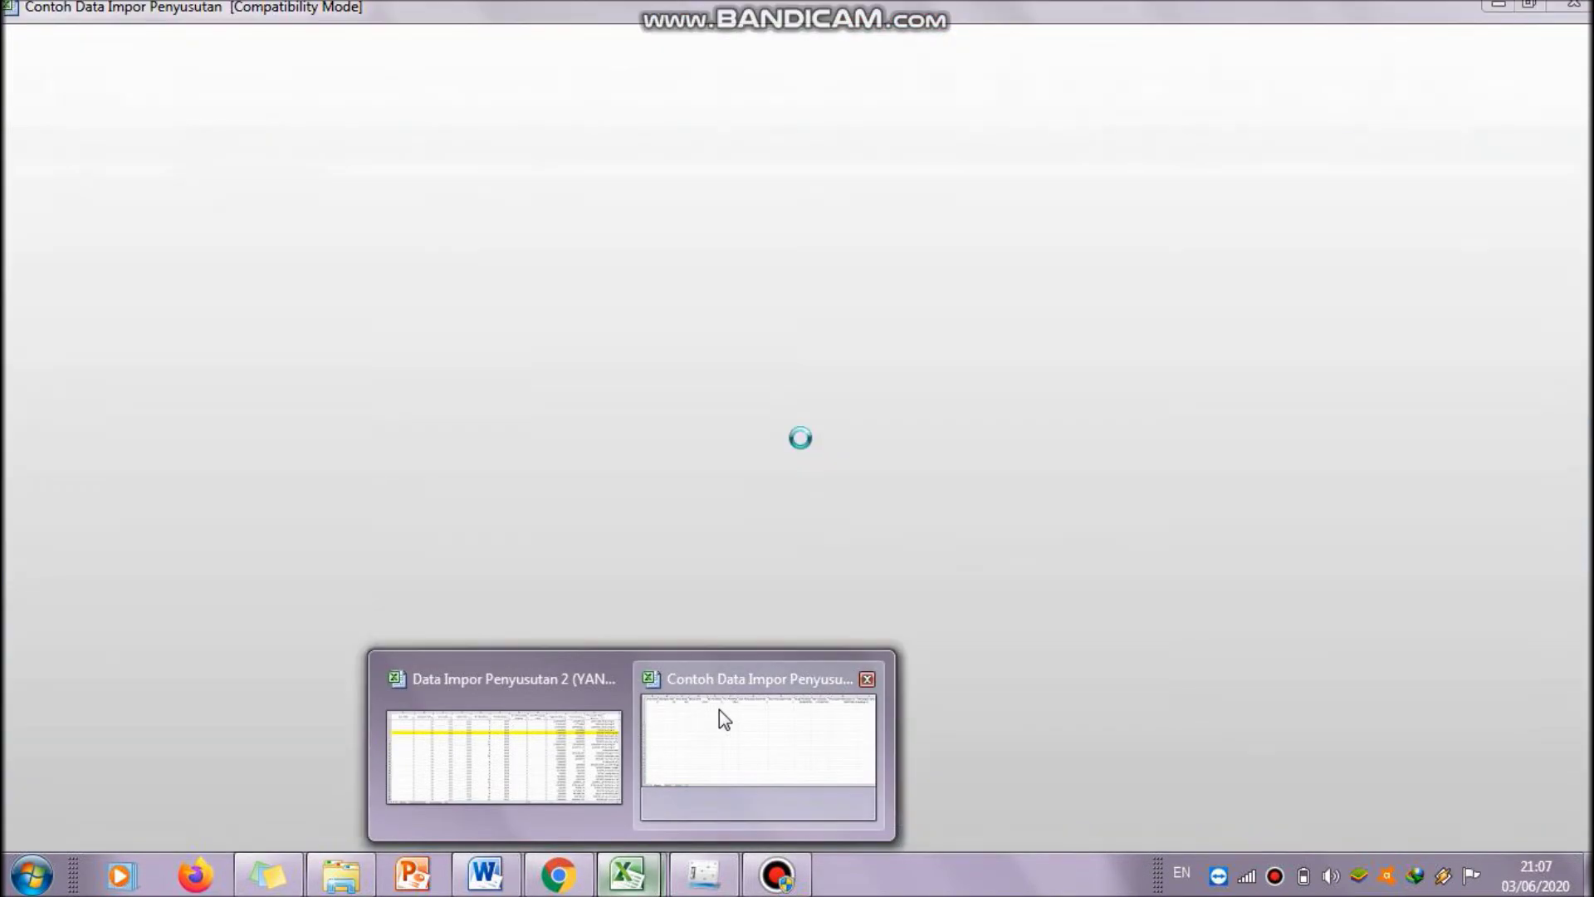
left_click(719, 711)
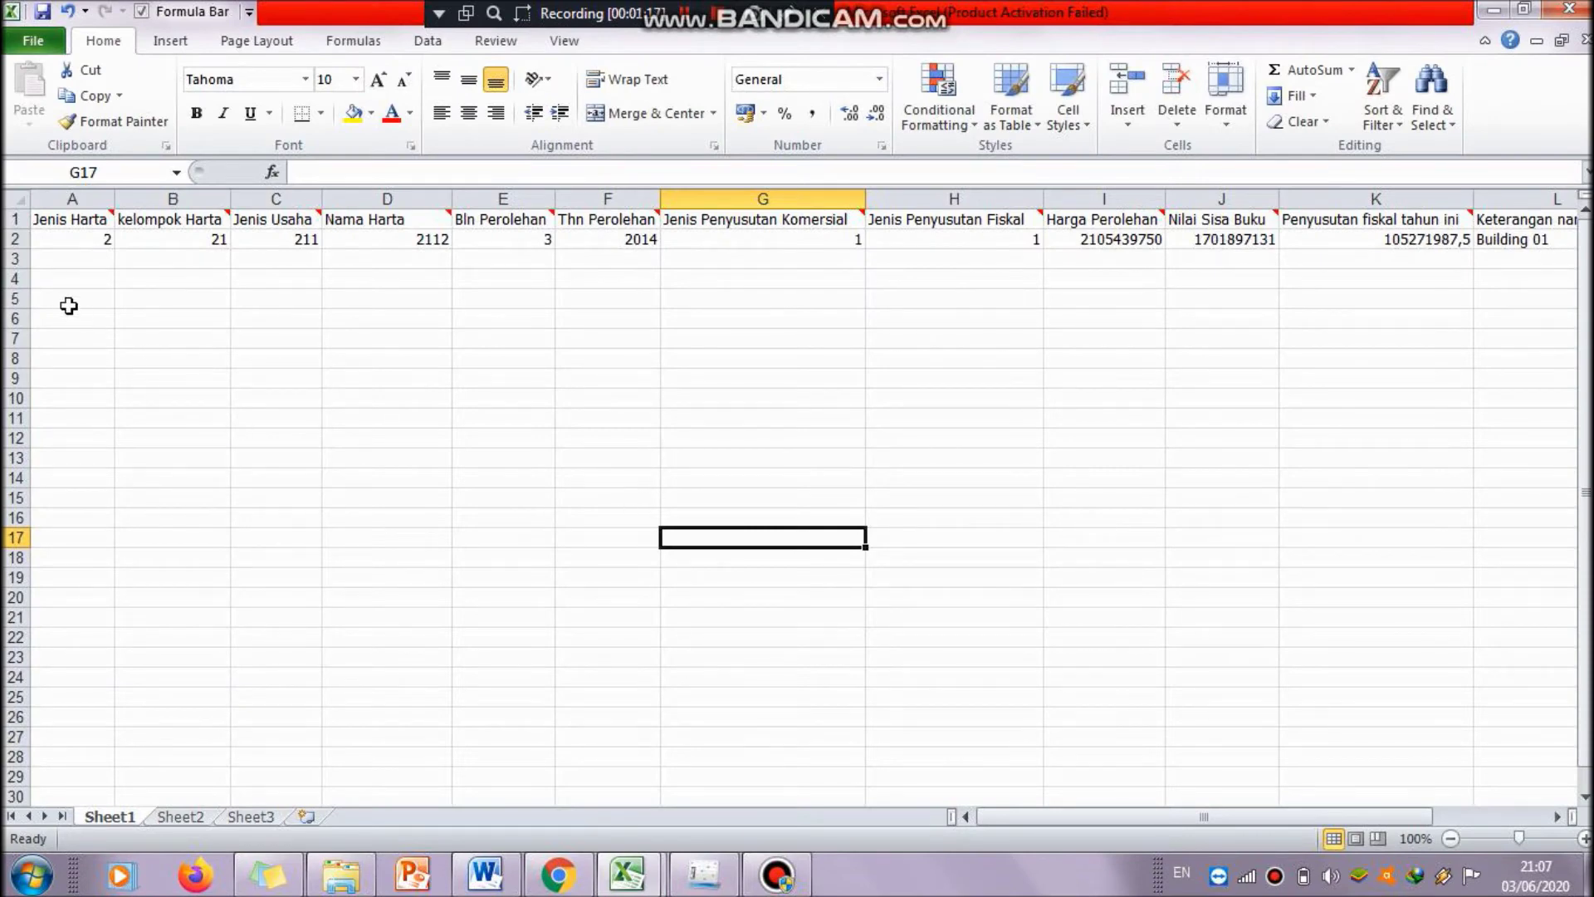
left_click(7, 239)
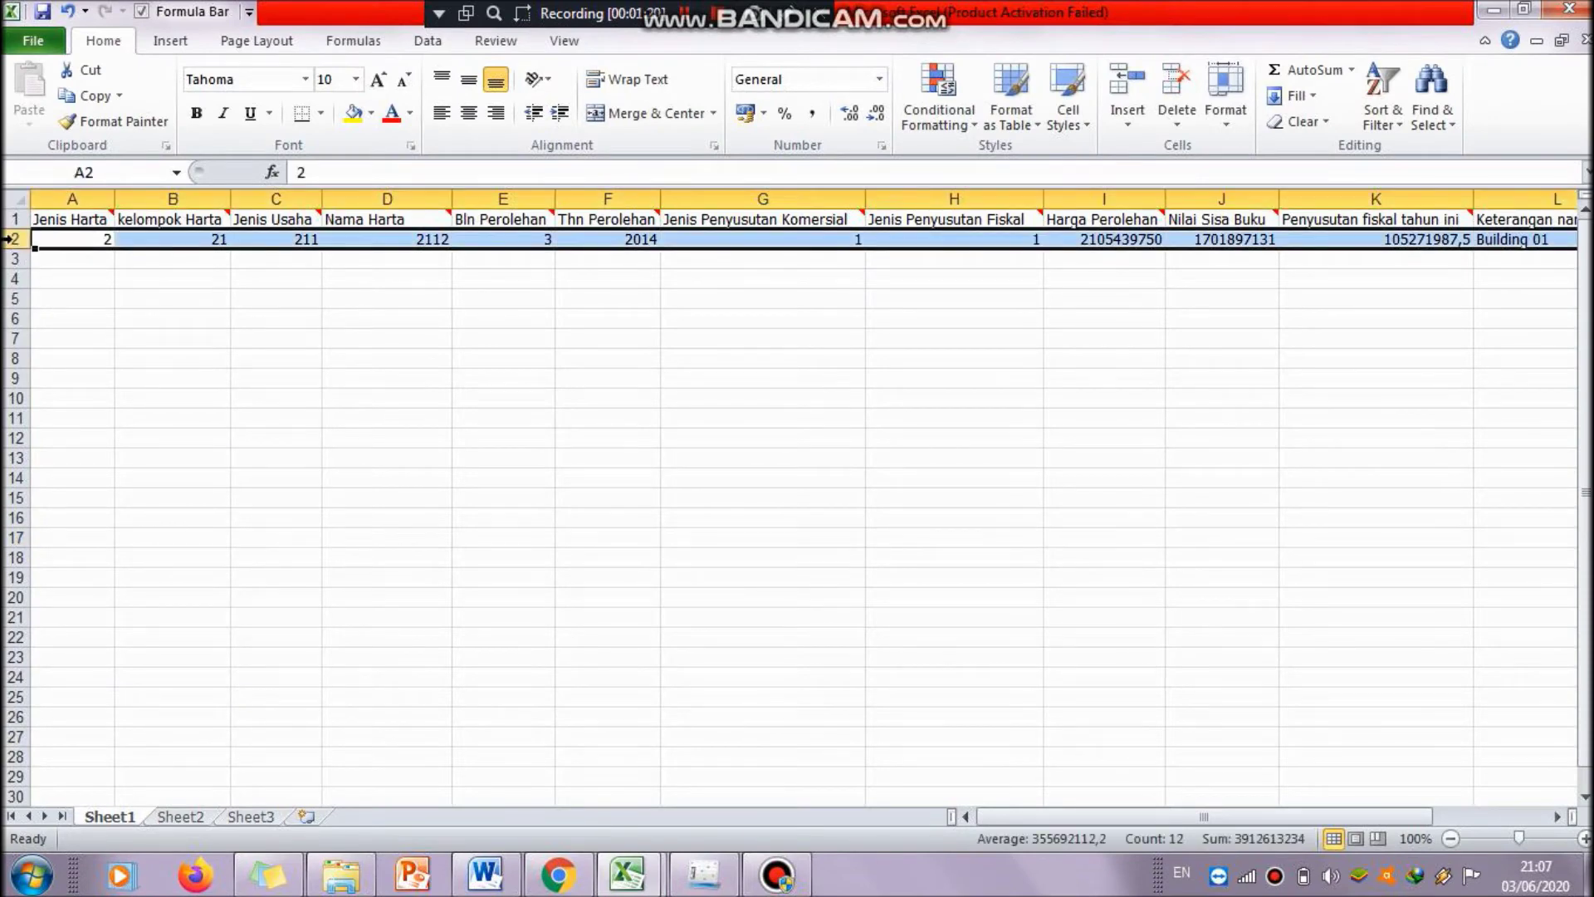
left_click(1167, 92)
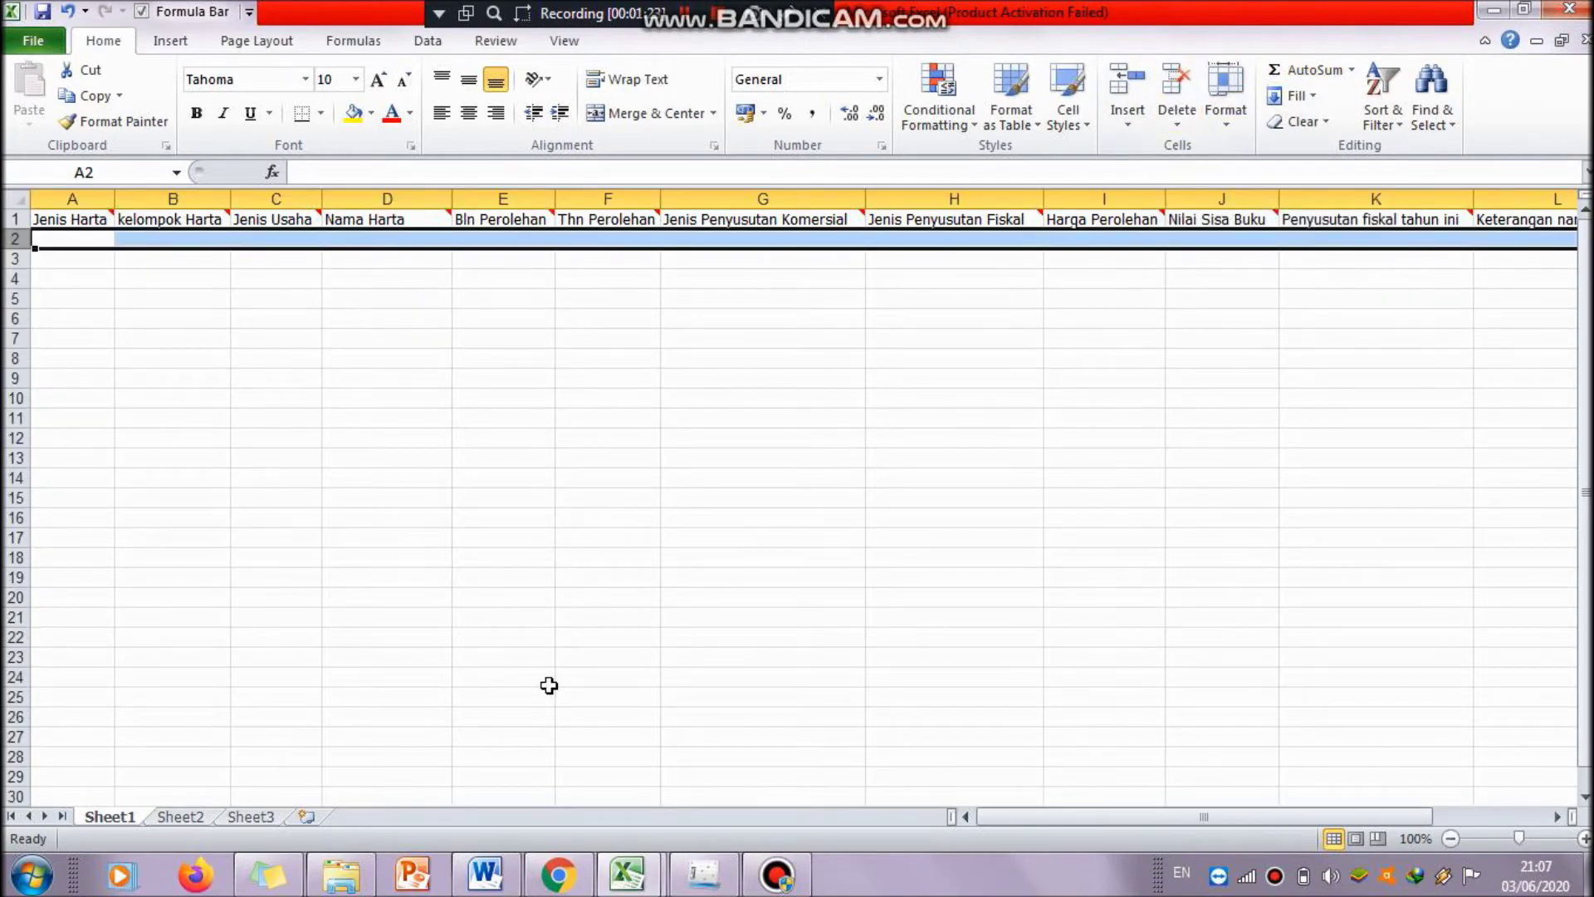
- Copy the asset records in A2:L190 from the Data Impor sheet of the Data Impor Penyusutan 2 workbook
left_click(628, 876)
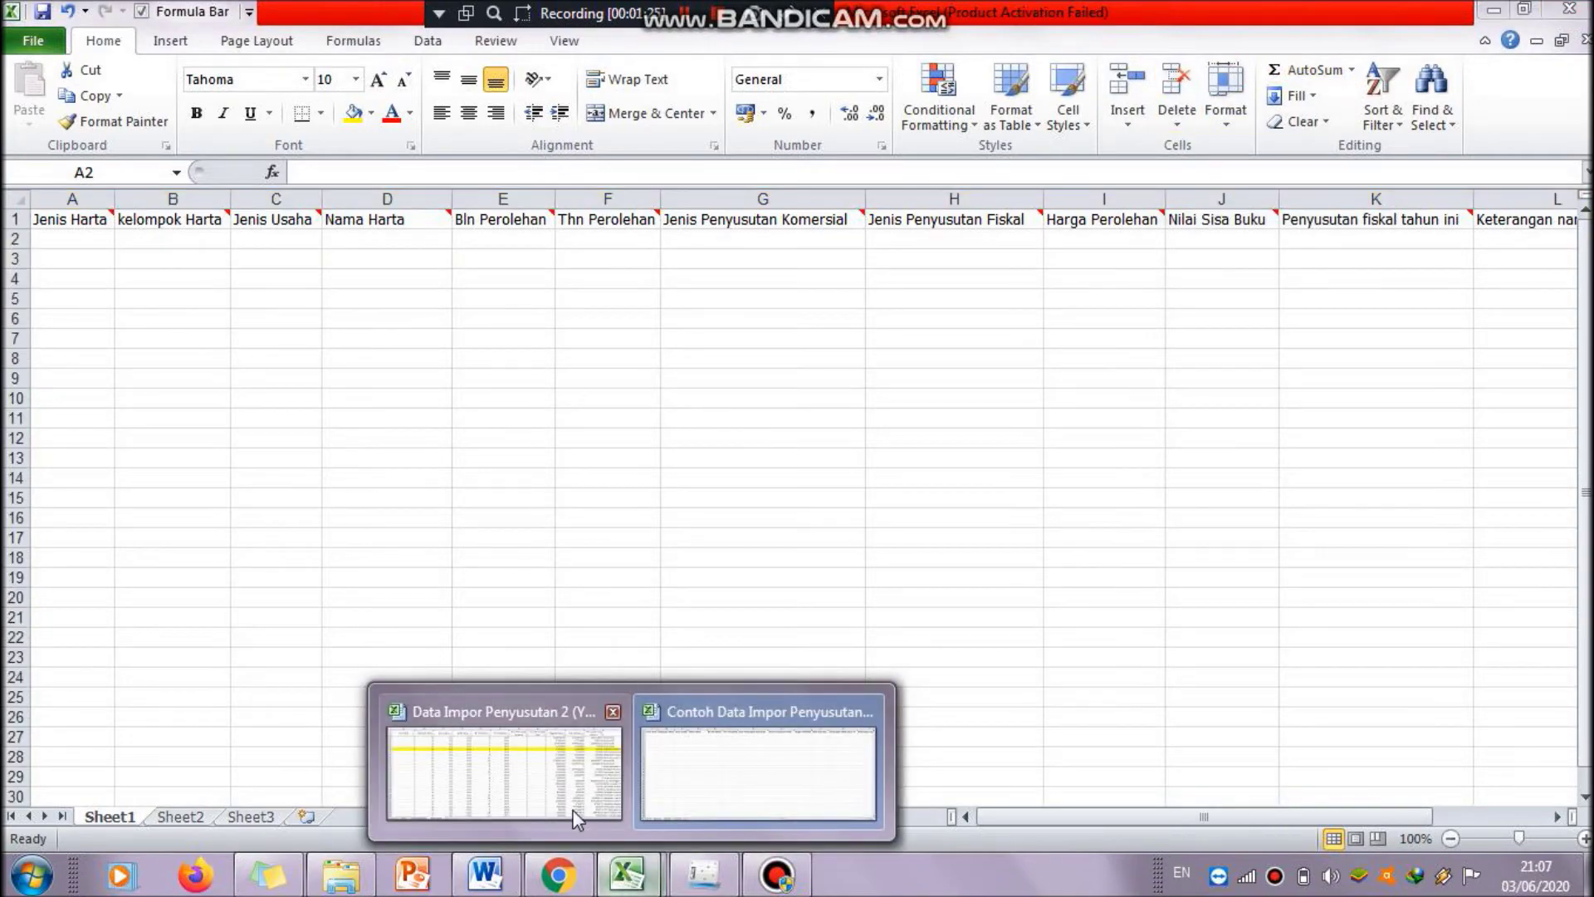
left_click(573, 797)
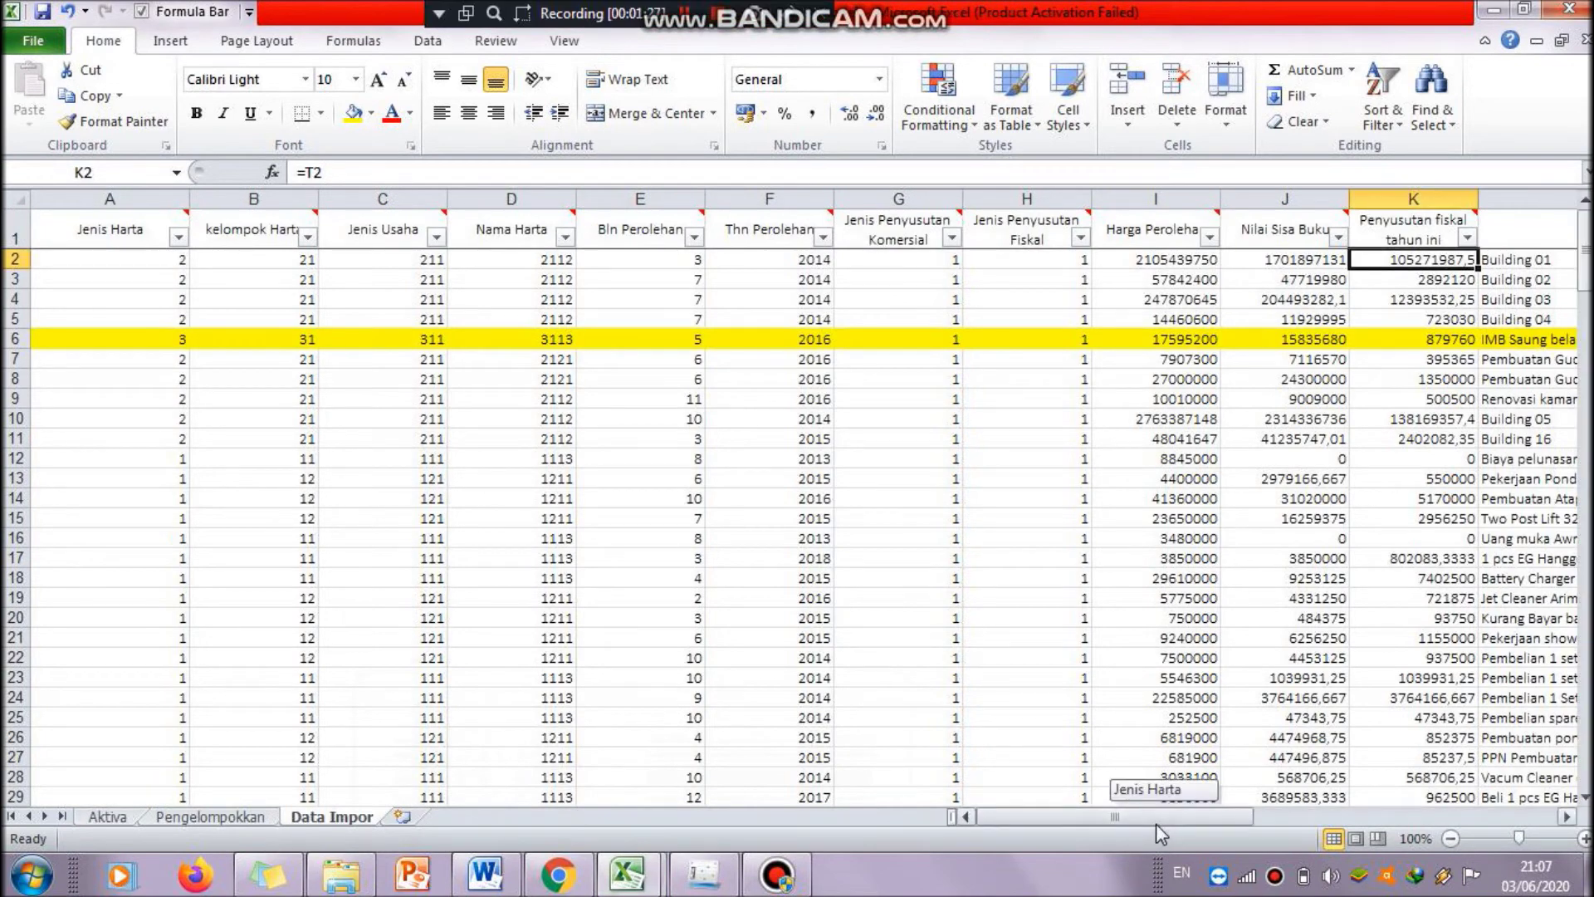
left_click(99, 258)
left_click_drag(102, 258, 1090, 776)
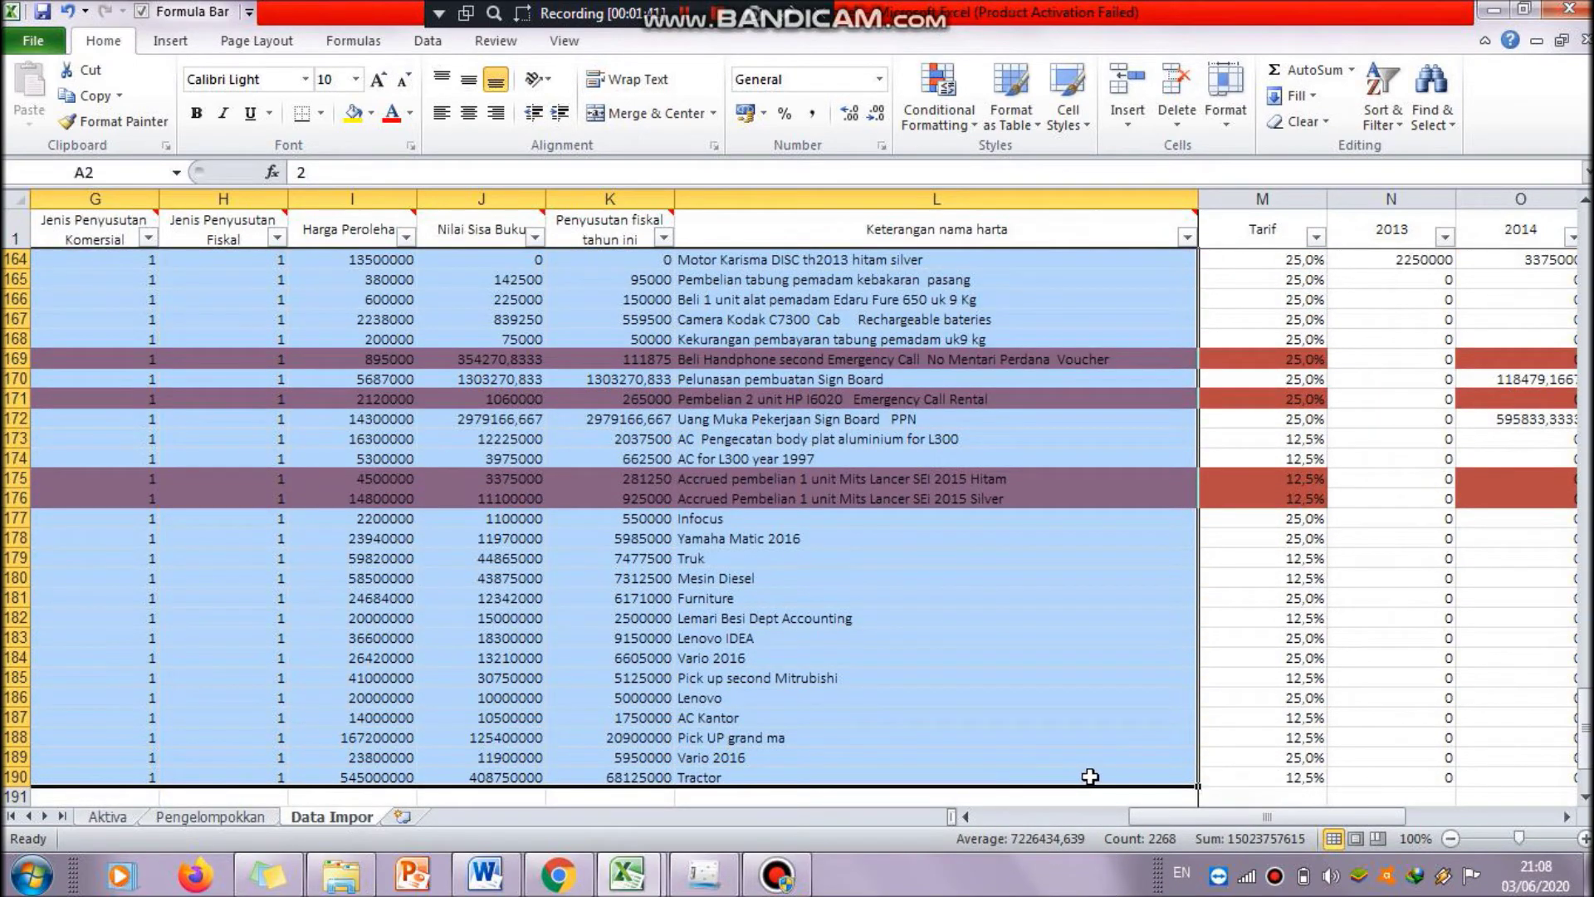
key("ctrl+c")
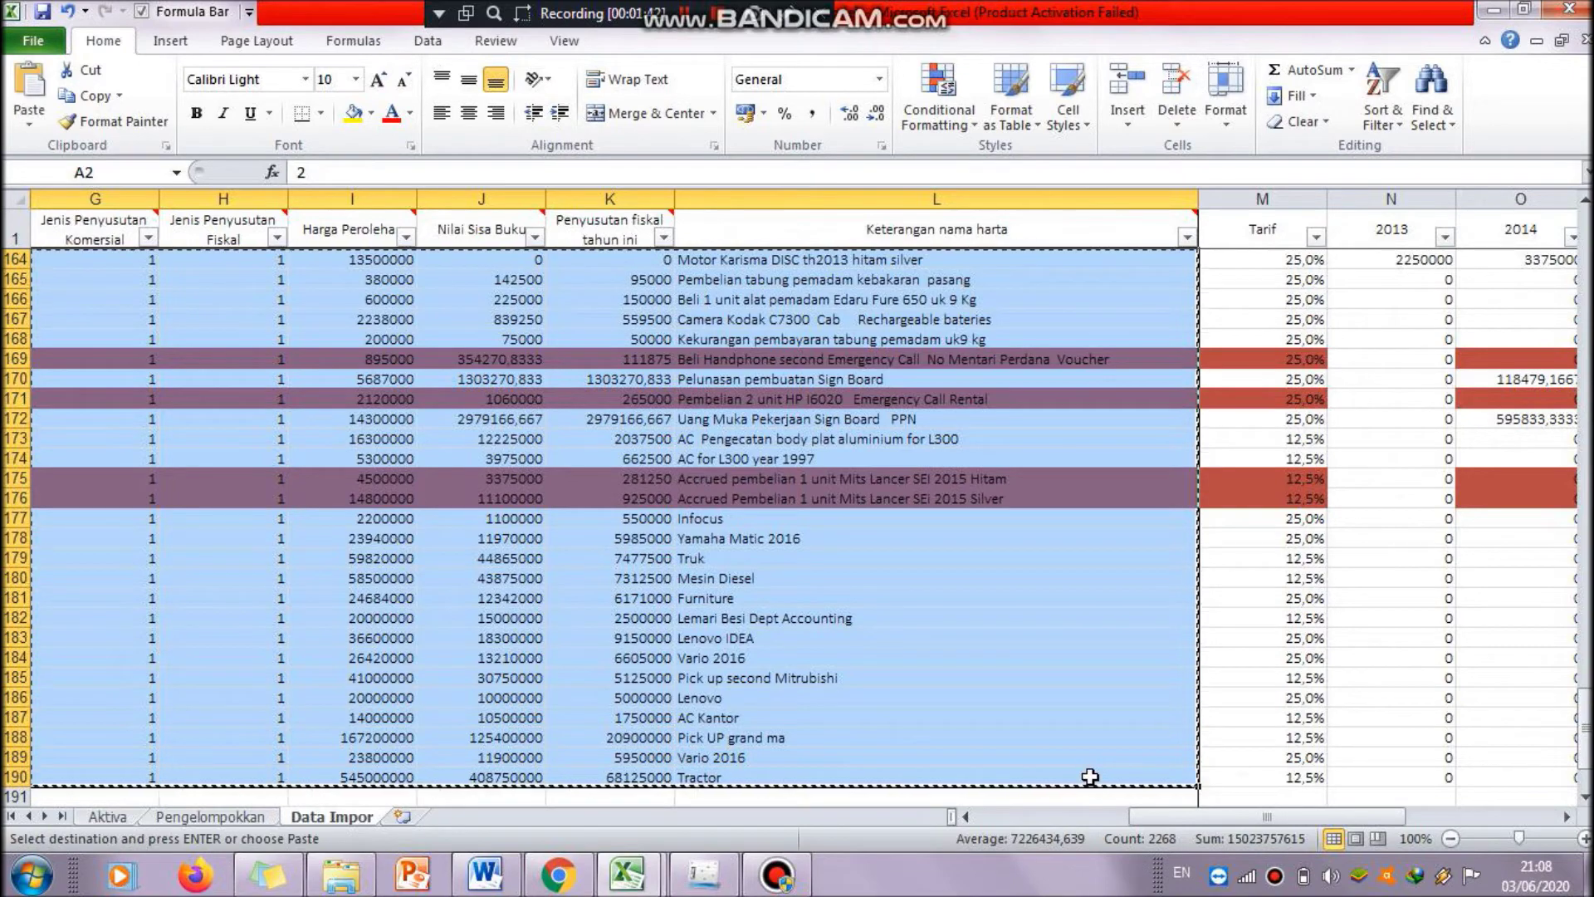
- Paste the copied asset records as values only into Contoh Data Impor Penyusutan, starting at cell A2 of Sheet1
left_click(638, 889)
left_click(676, 804)
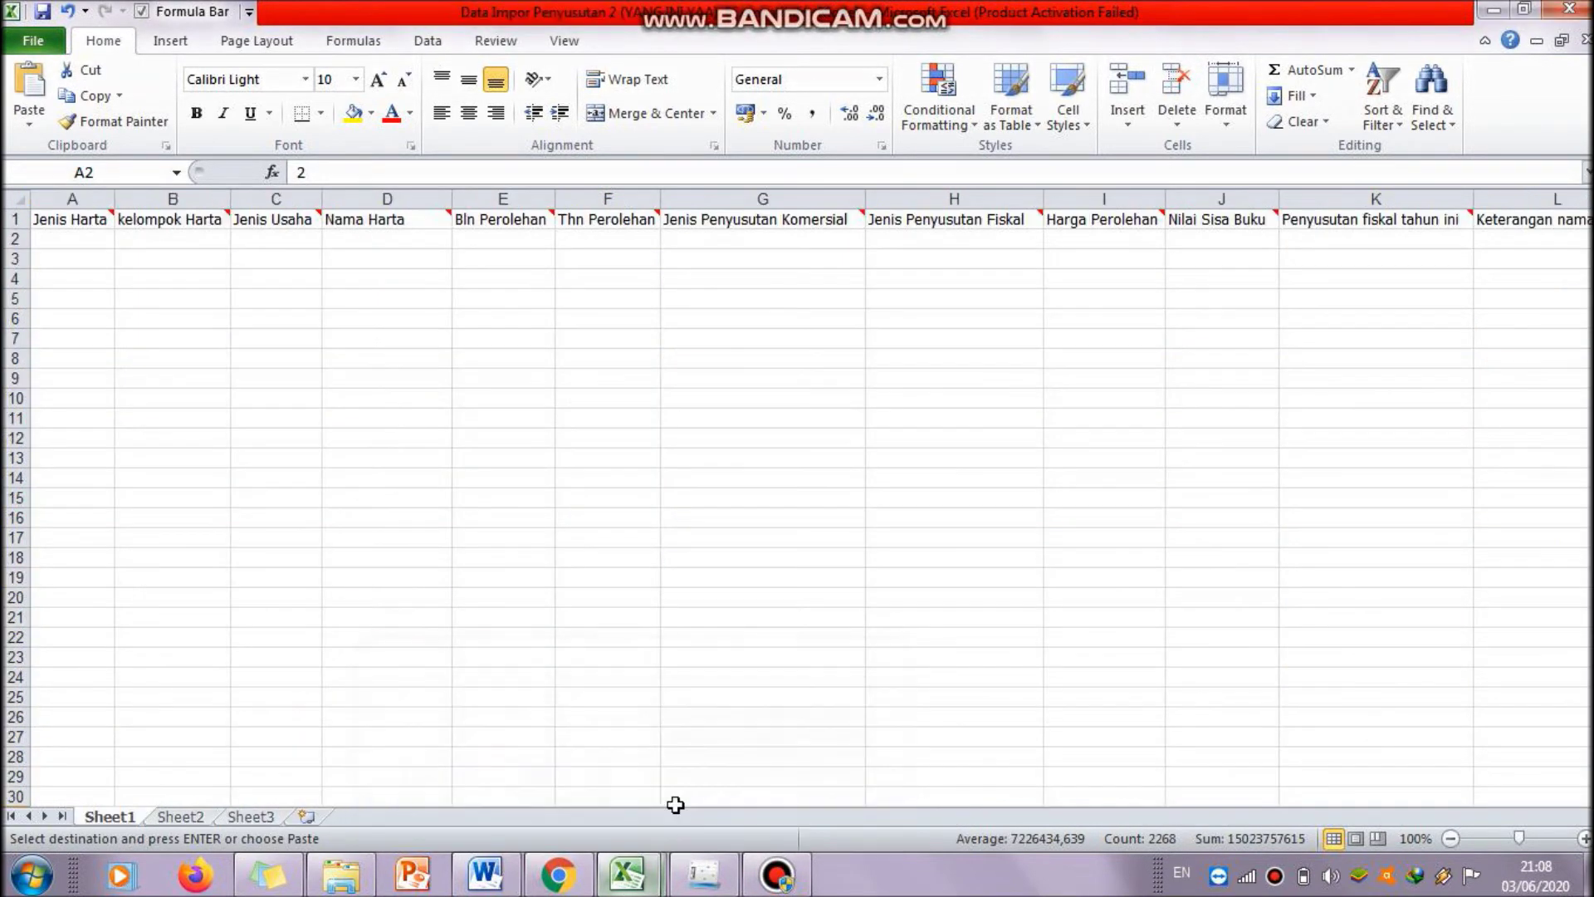
left_click(72, 239)
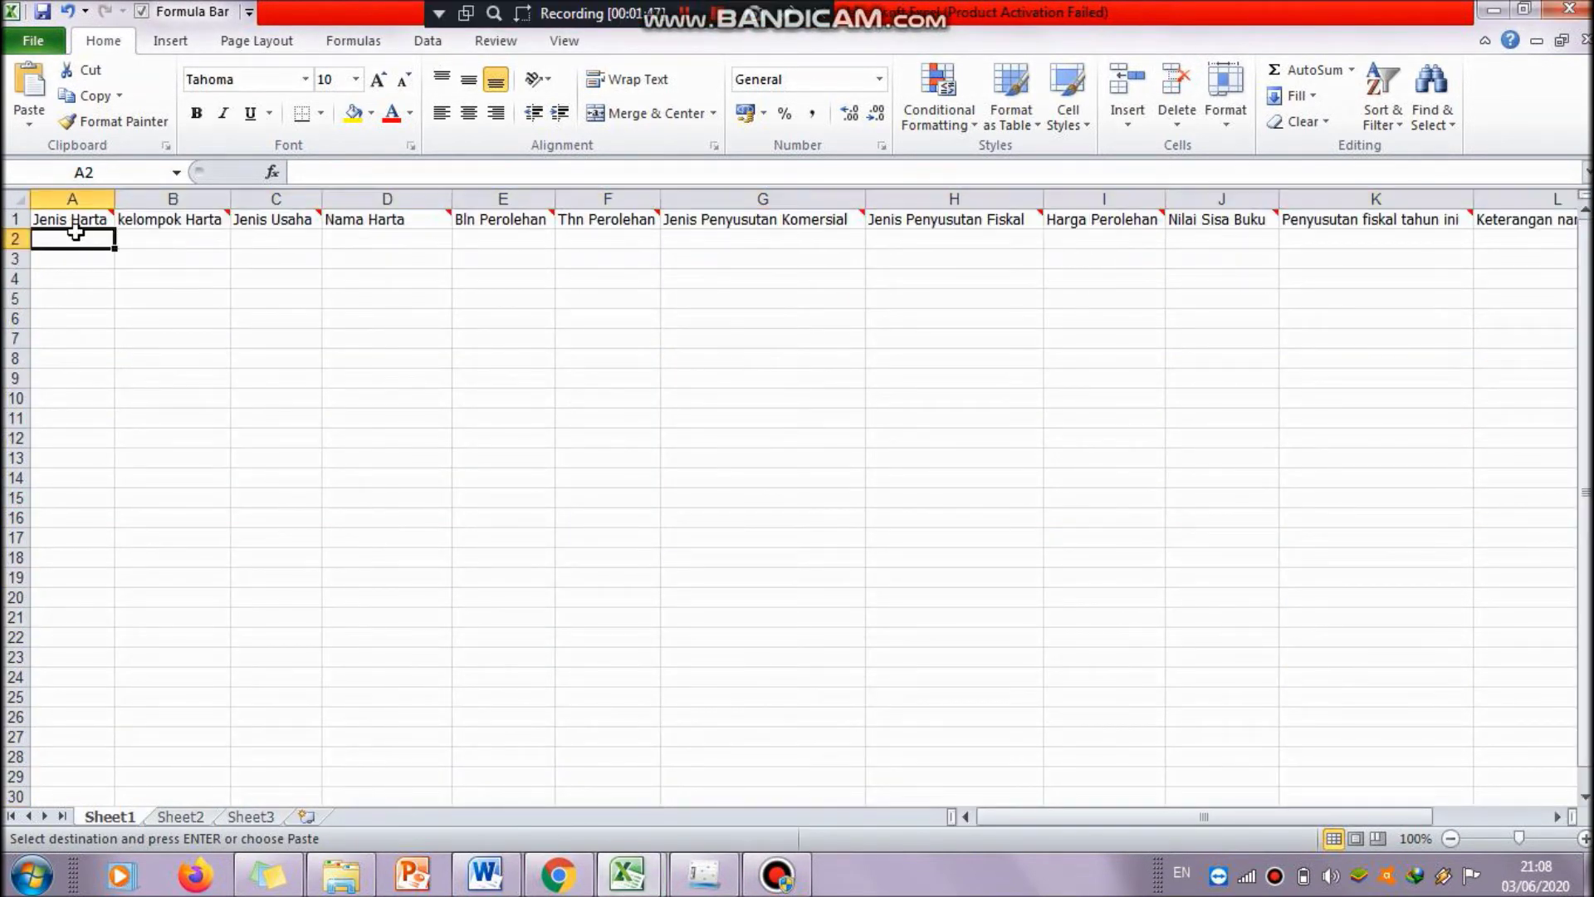
left_click(30, 125)
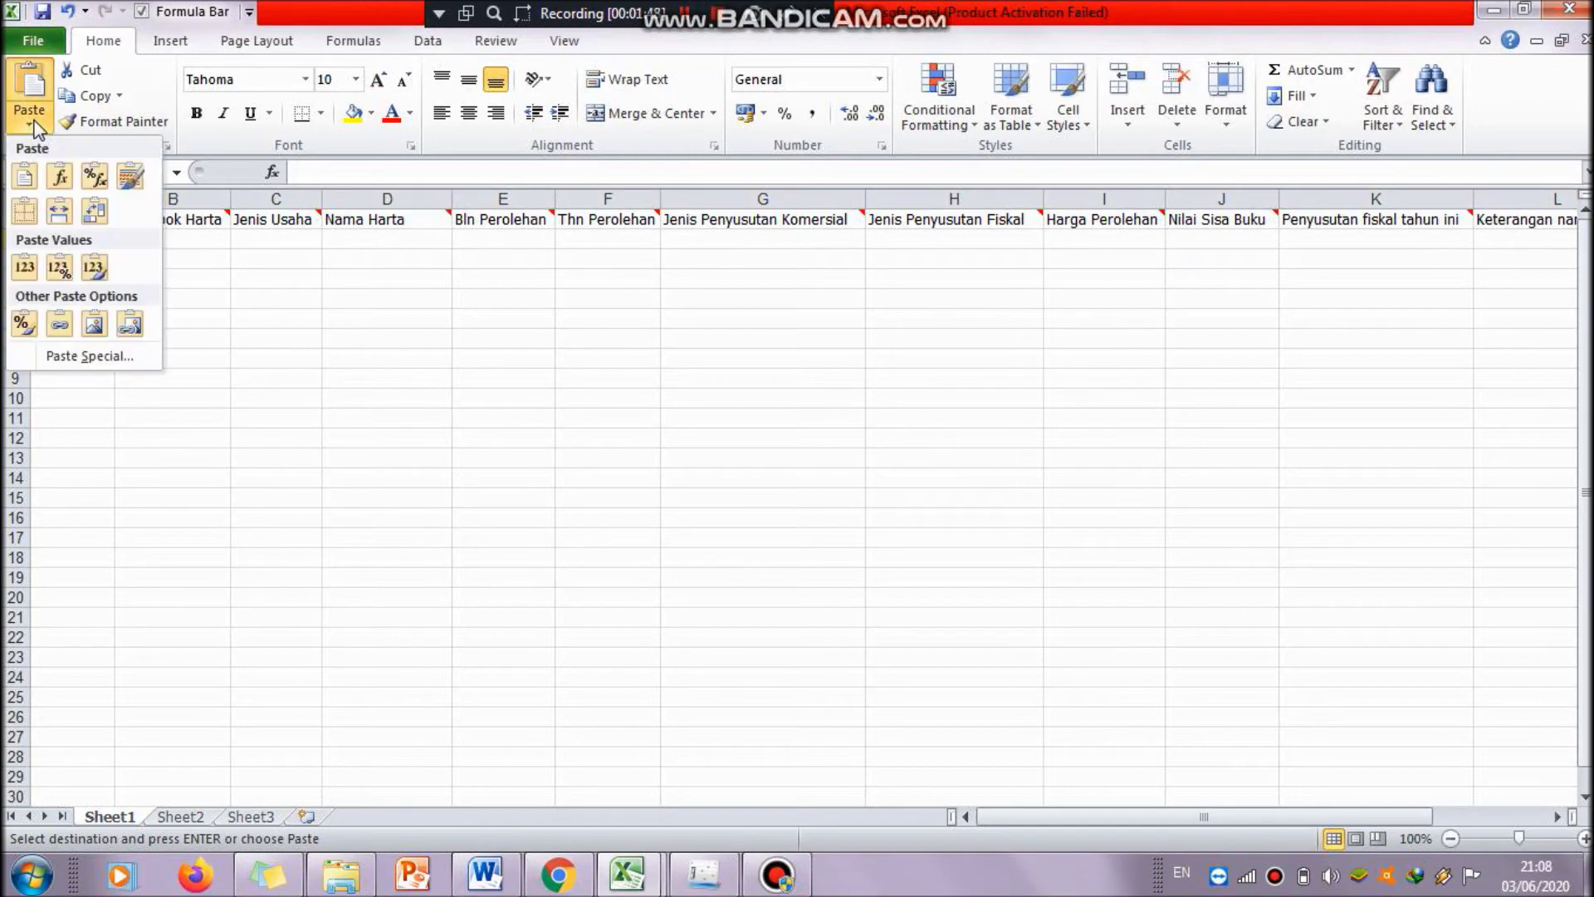
left_click(24, 269)
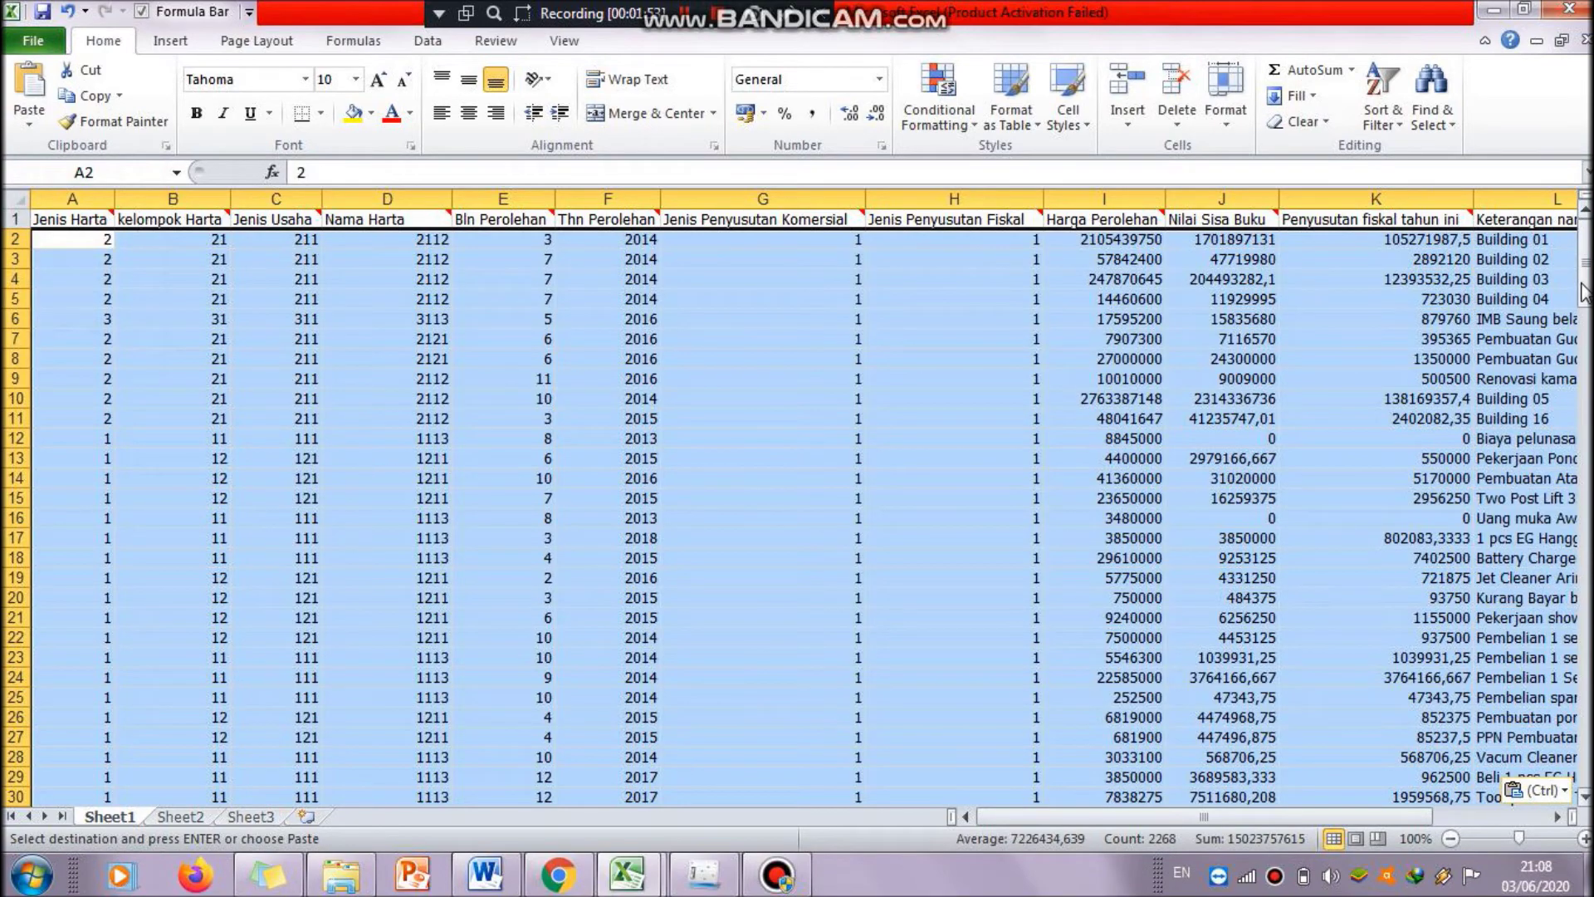
- Auto-fit the Keterangan nama harta column to its text and clear the selection of the pasted range
left_click_drag(1584, 292, 1585, 249)
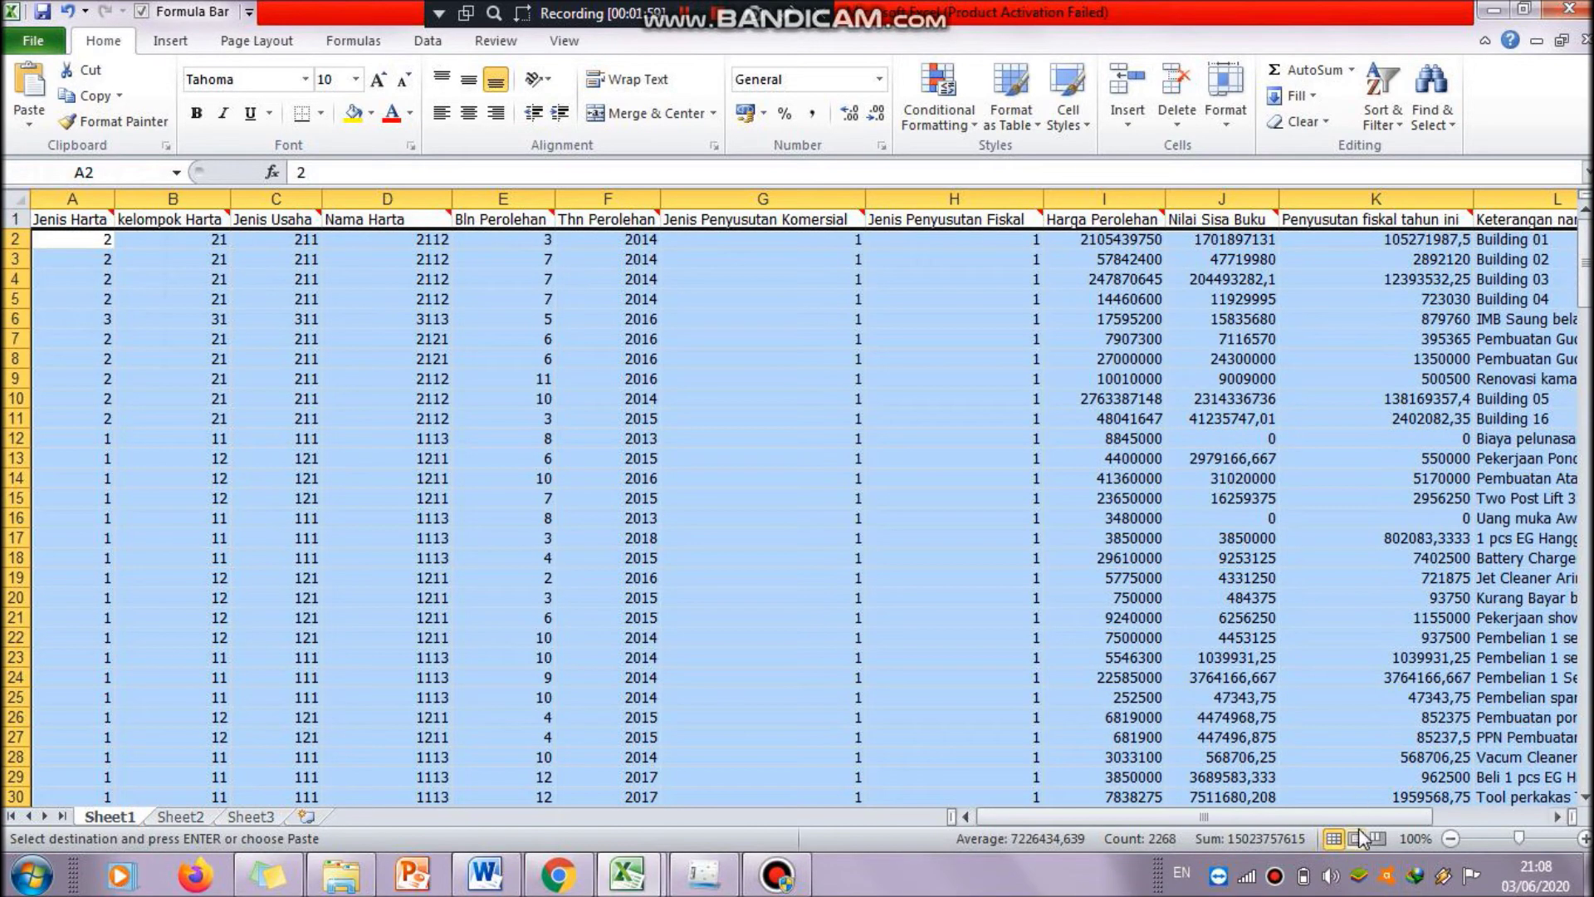
left_click_drag(1358, 820, 1496, 794)
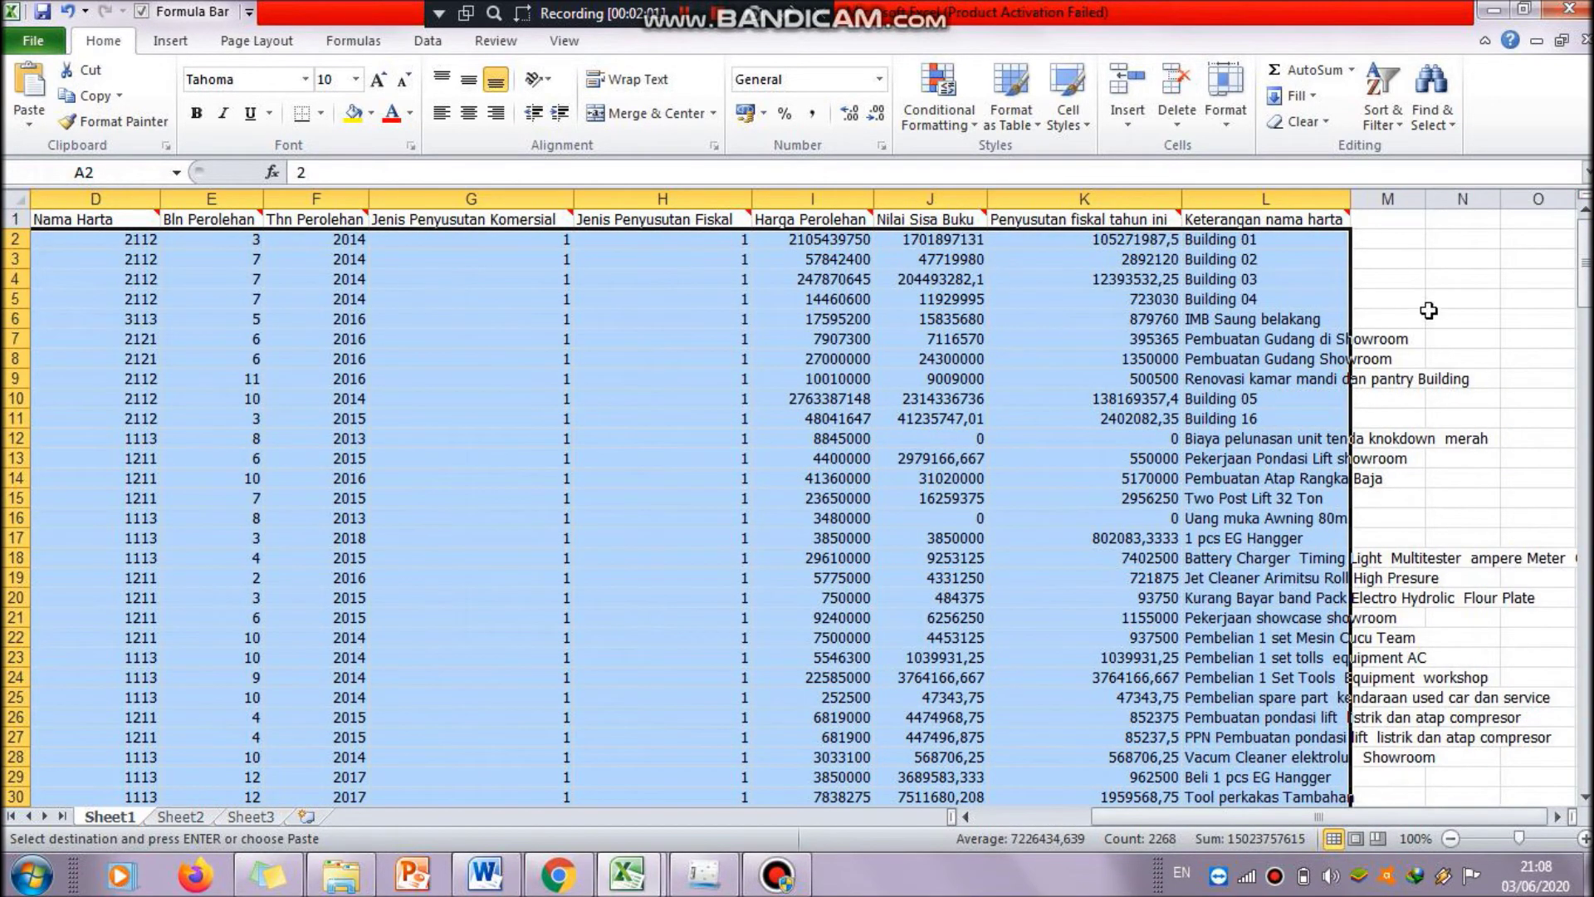
double_click(1351, 199)
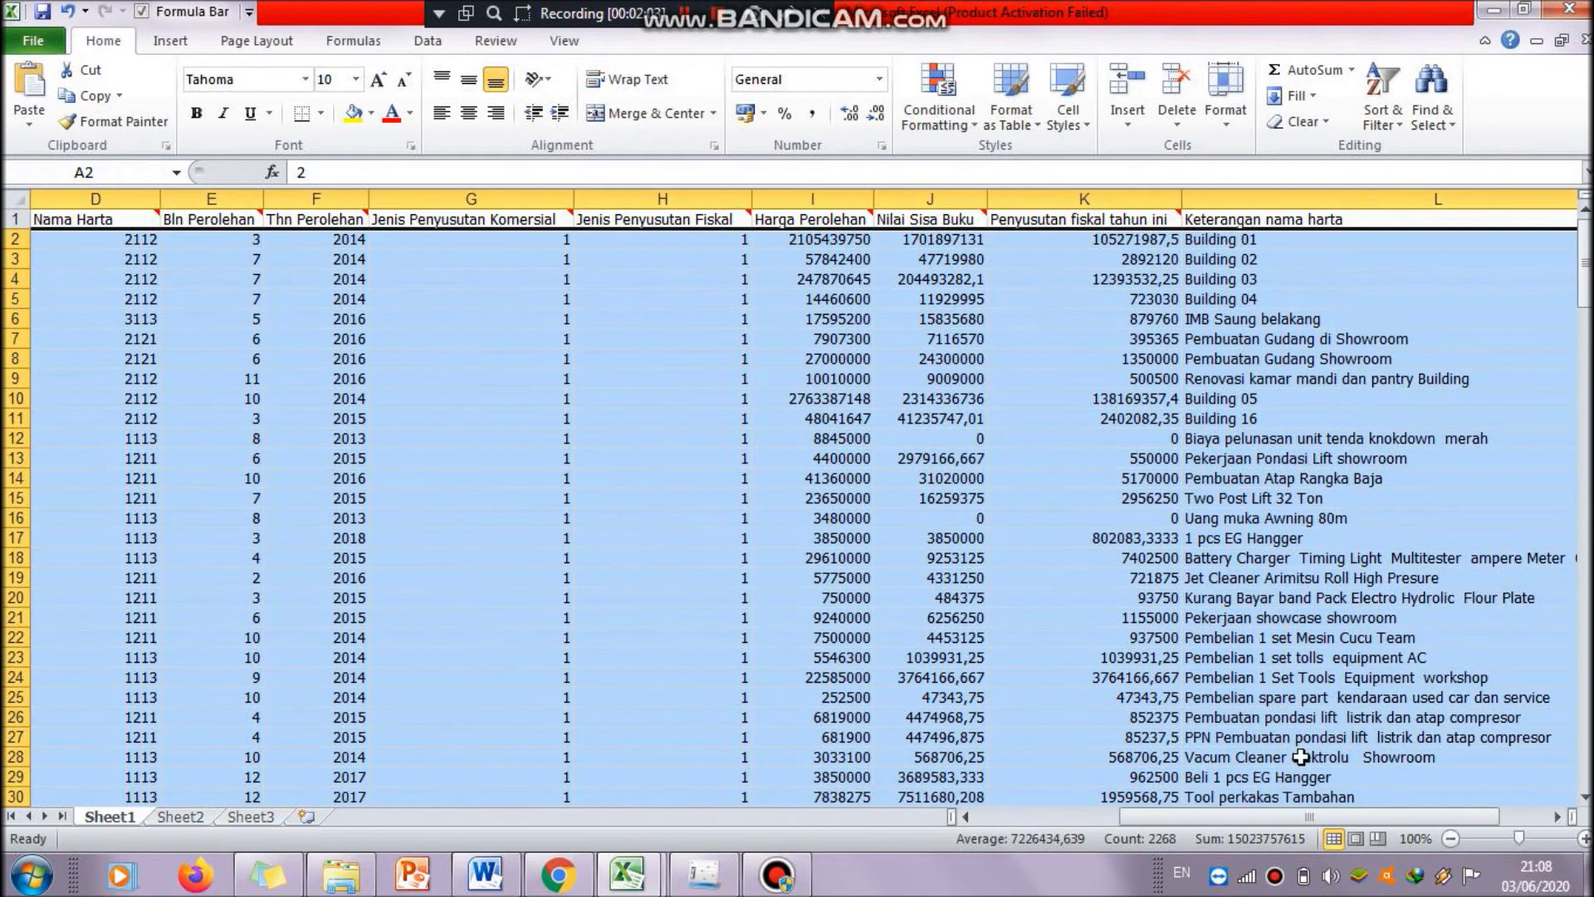
left_click_drag(1320, 816, 1079, 837)
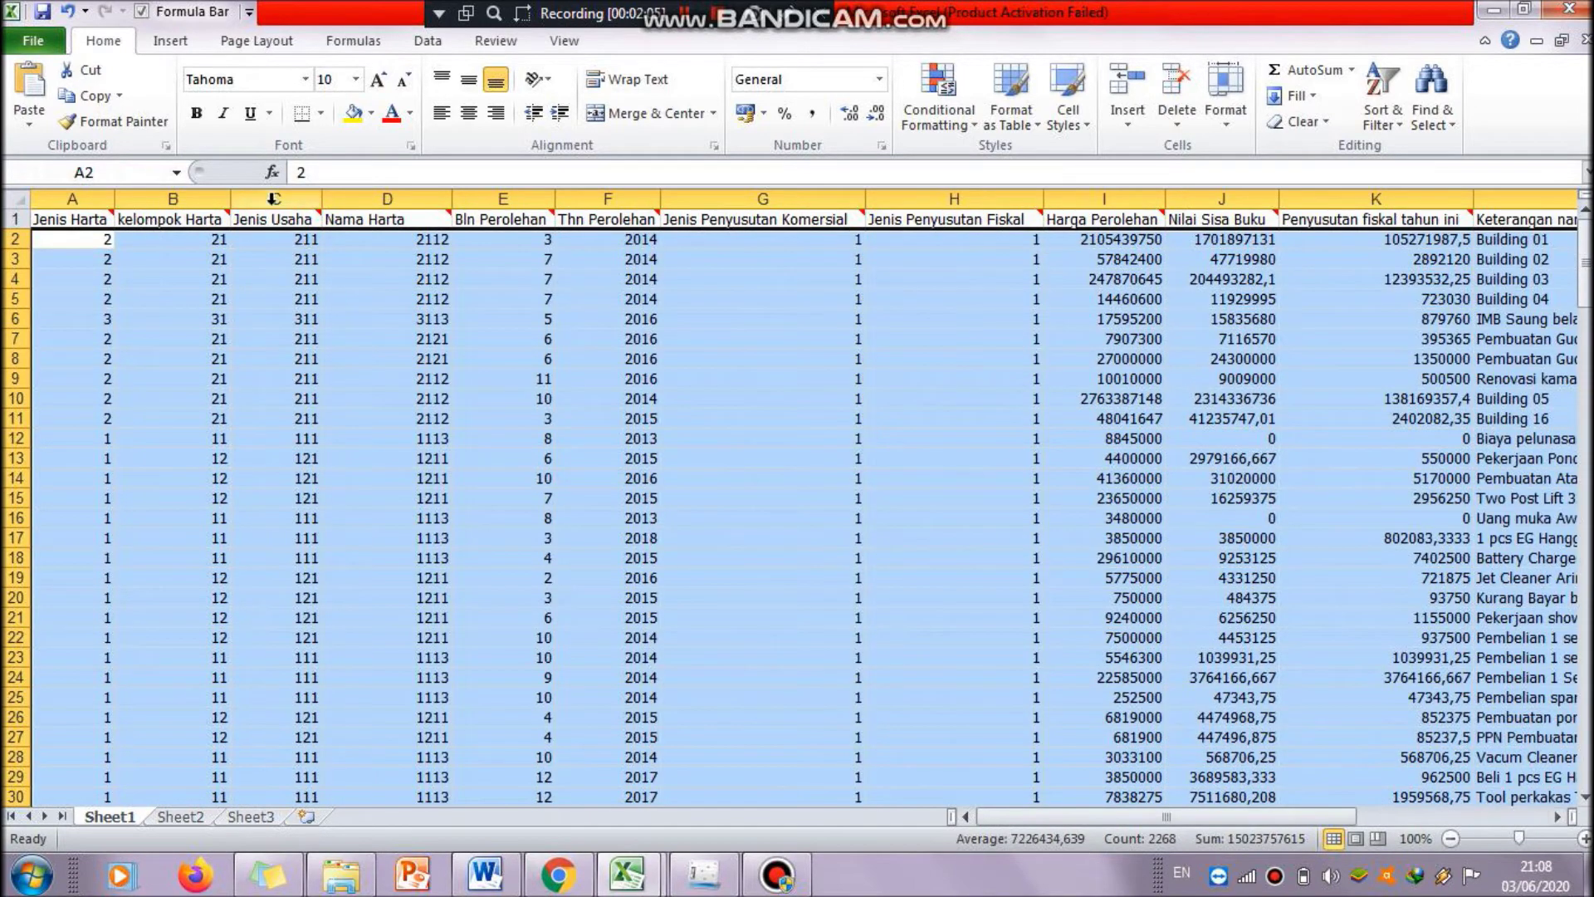
left_click(294, 359)
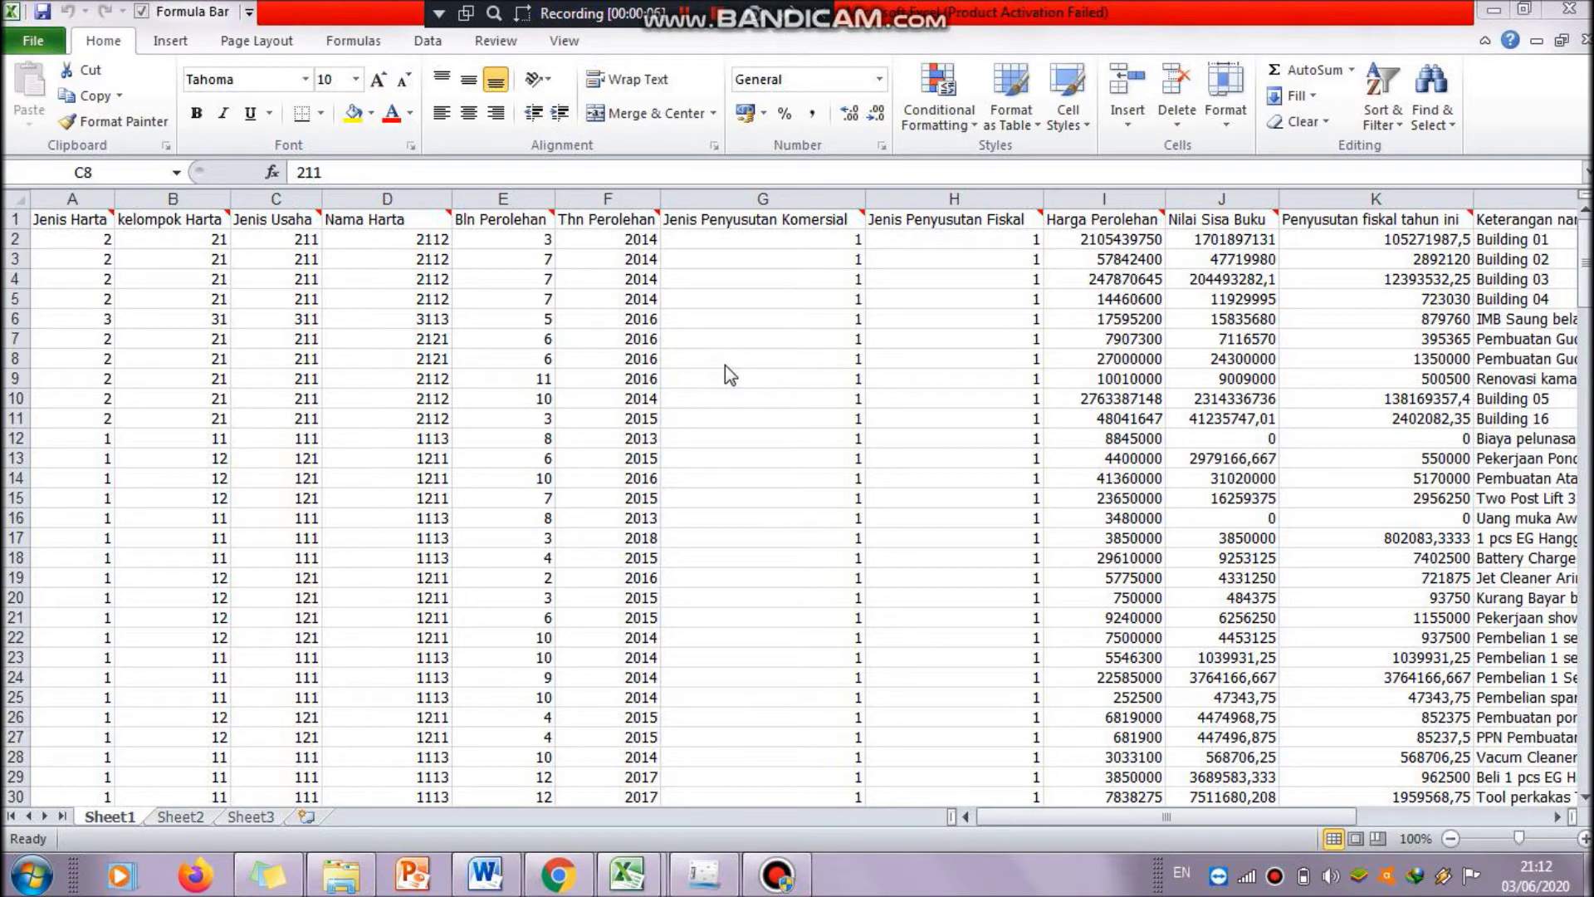
left_click(48, 56)
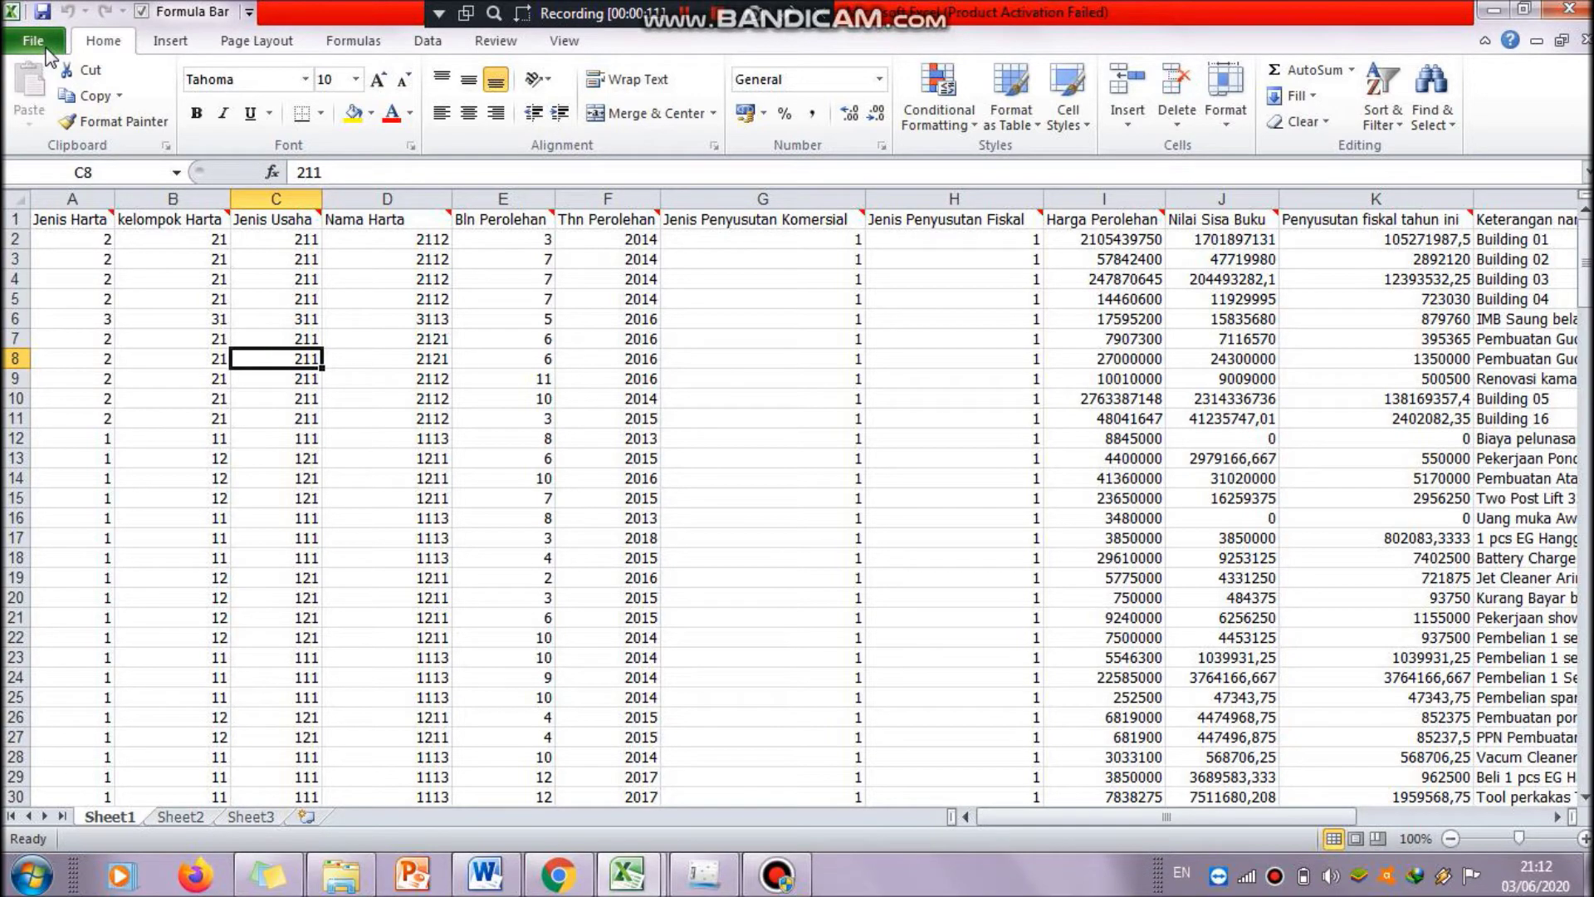
left_click(38, 48)
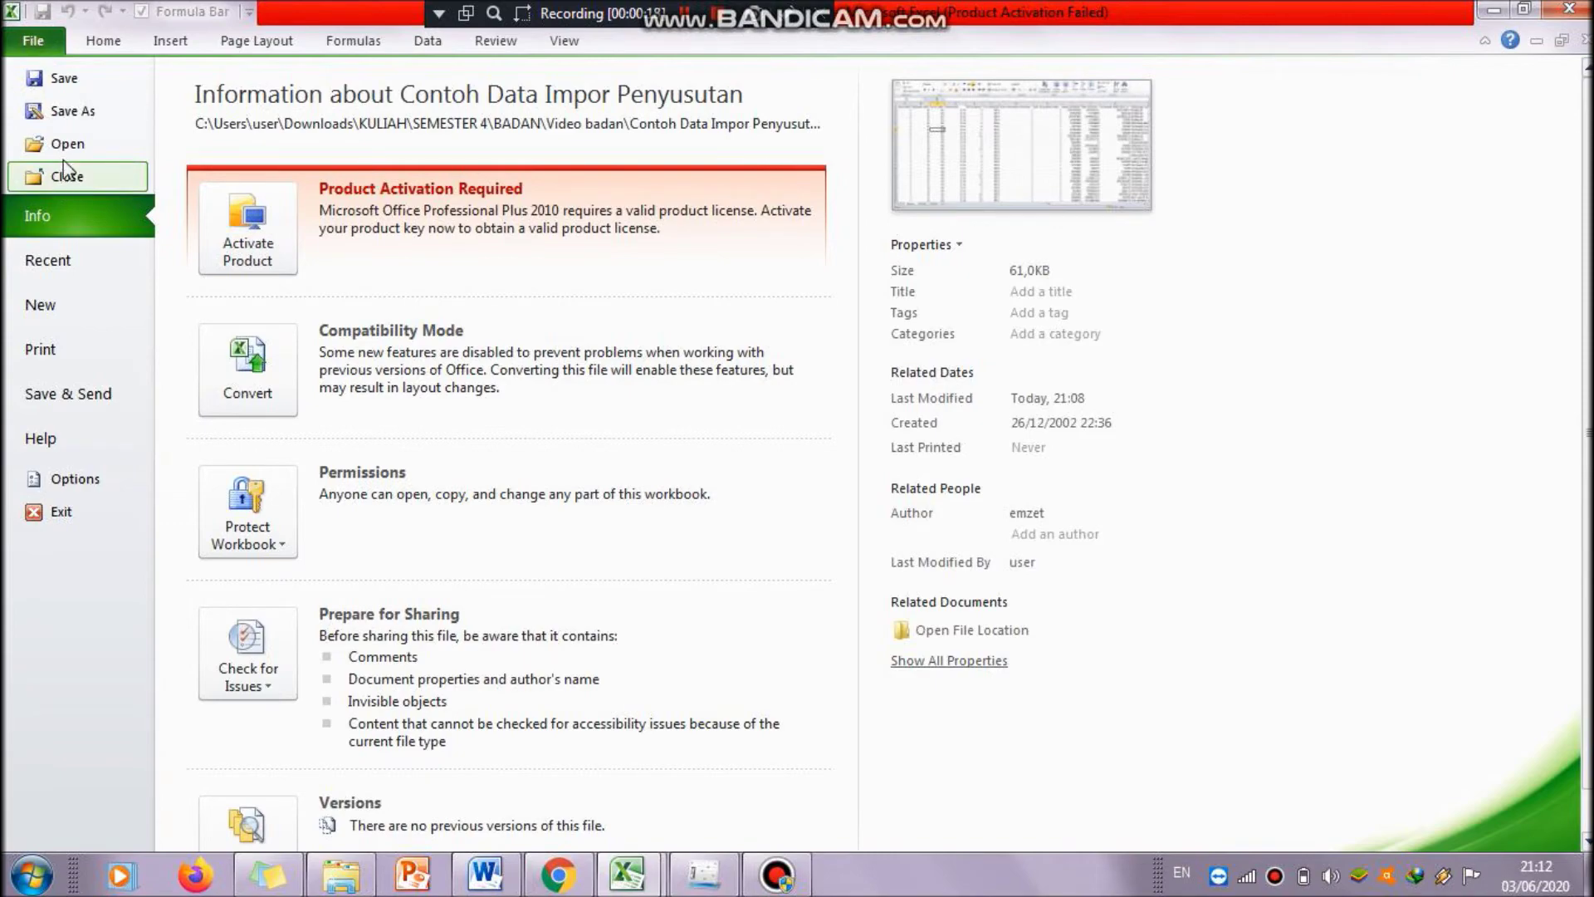
key("Escape")
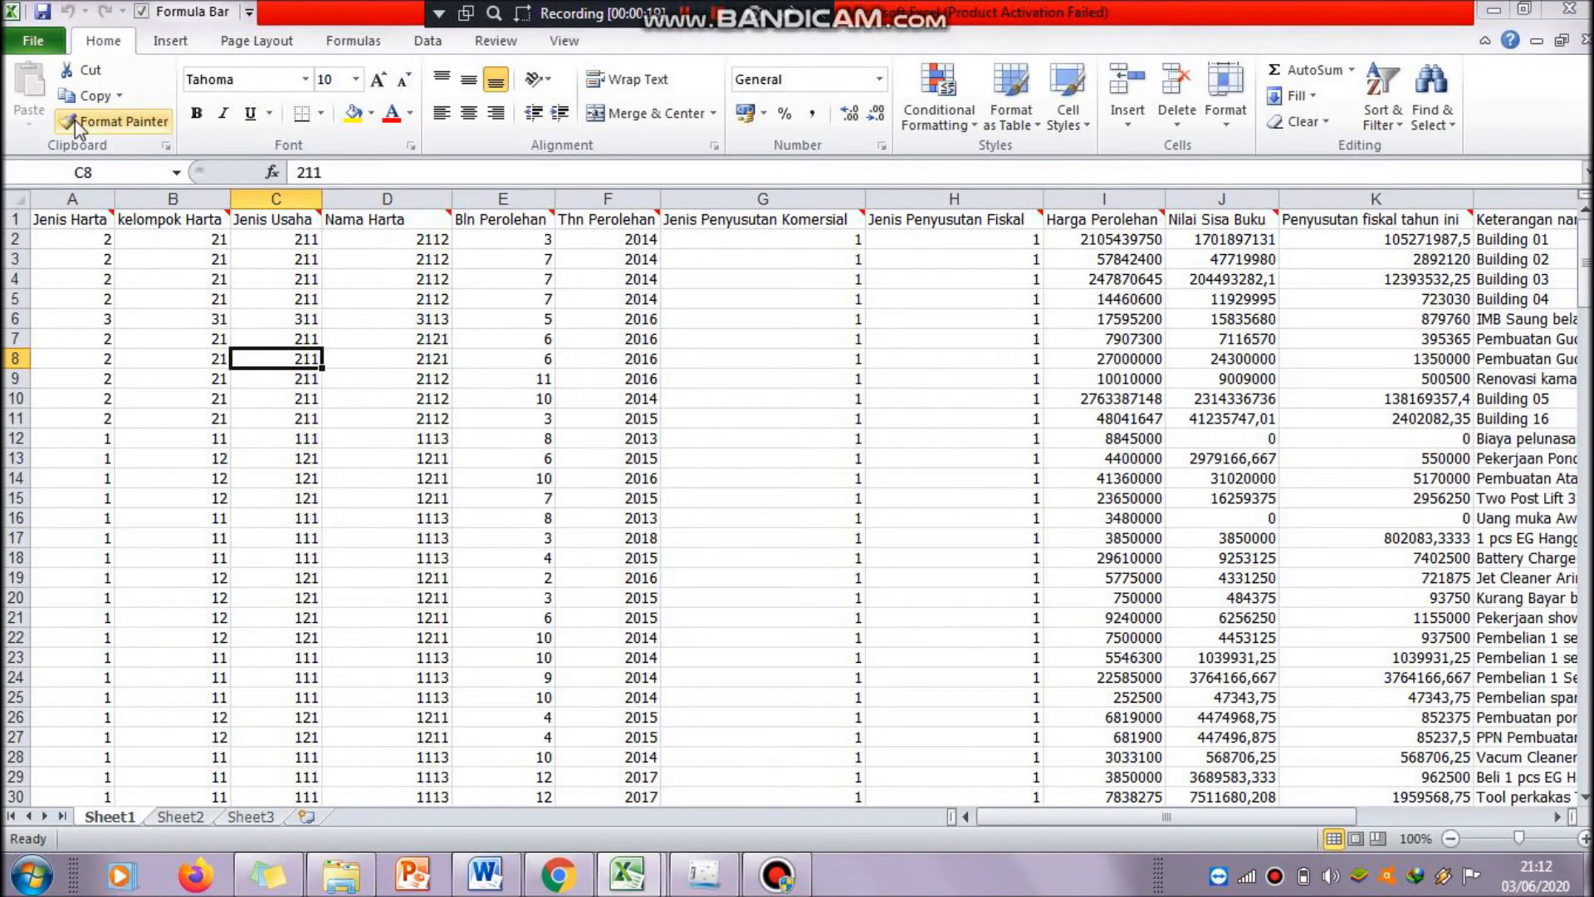
- Save only the active sheet as CSV IMPOR in CSV (Comma delimited) format in the Video badan folder
key("F12")
key("BackSpace")
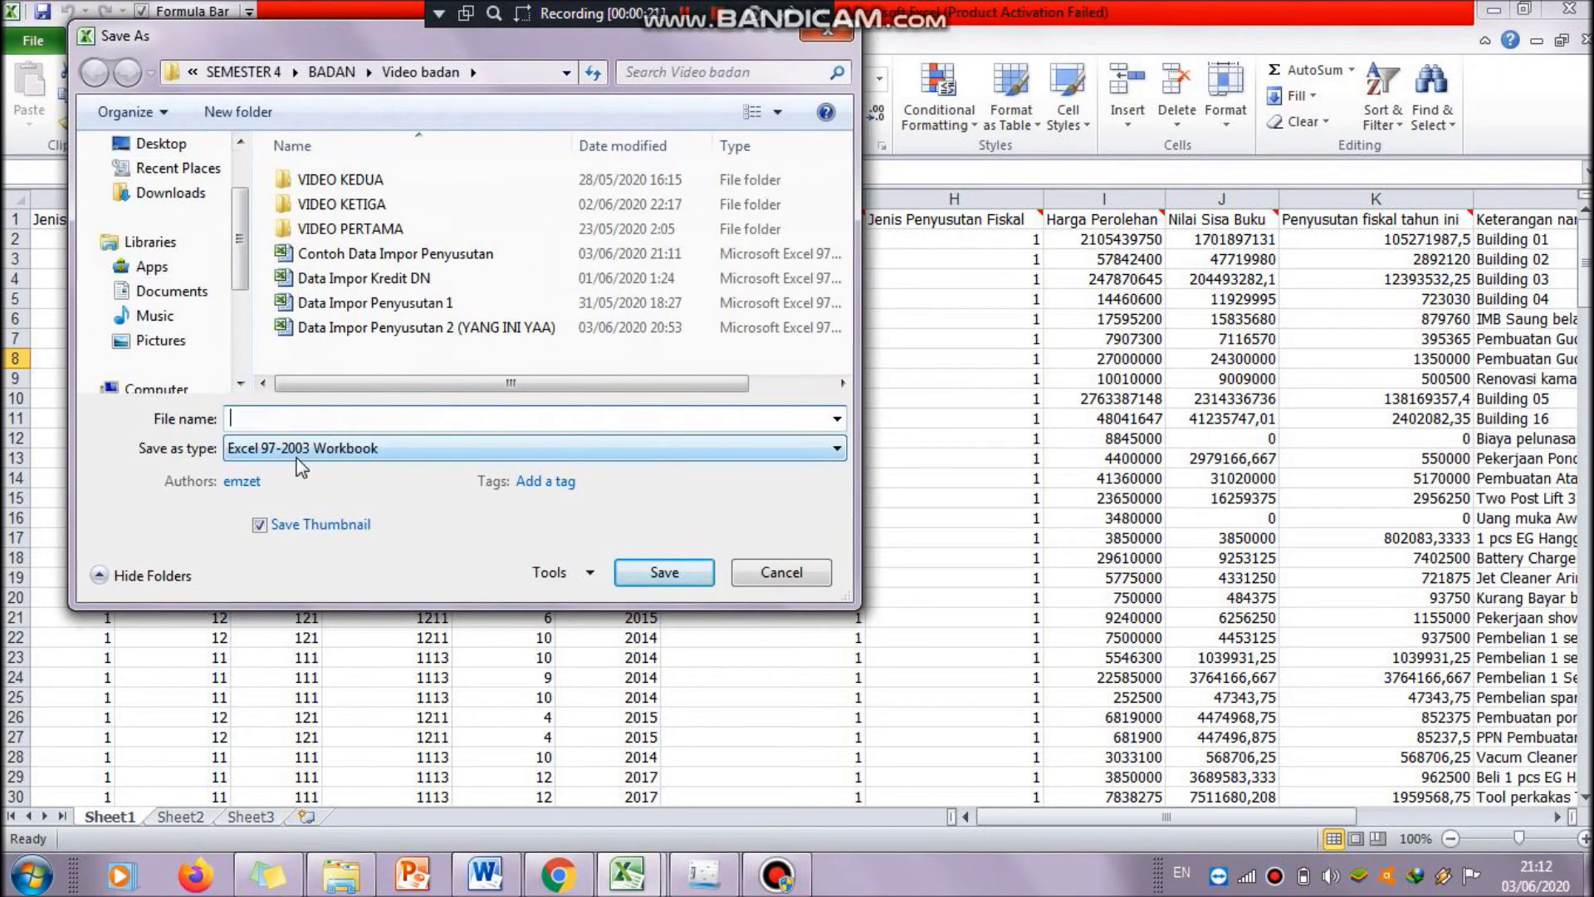
type("csv")
type("CS")
type("V IMPOR")
left_click(294, 448)
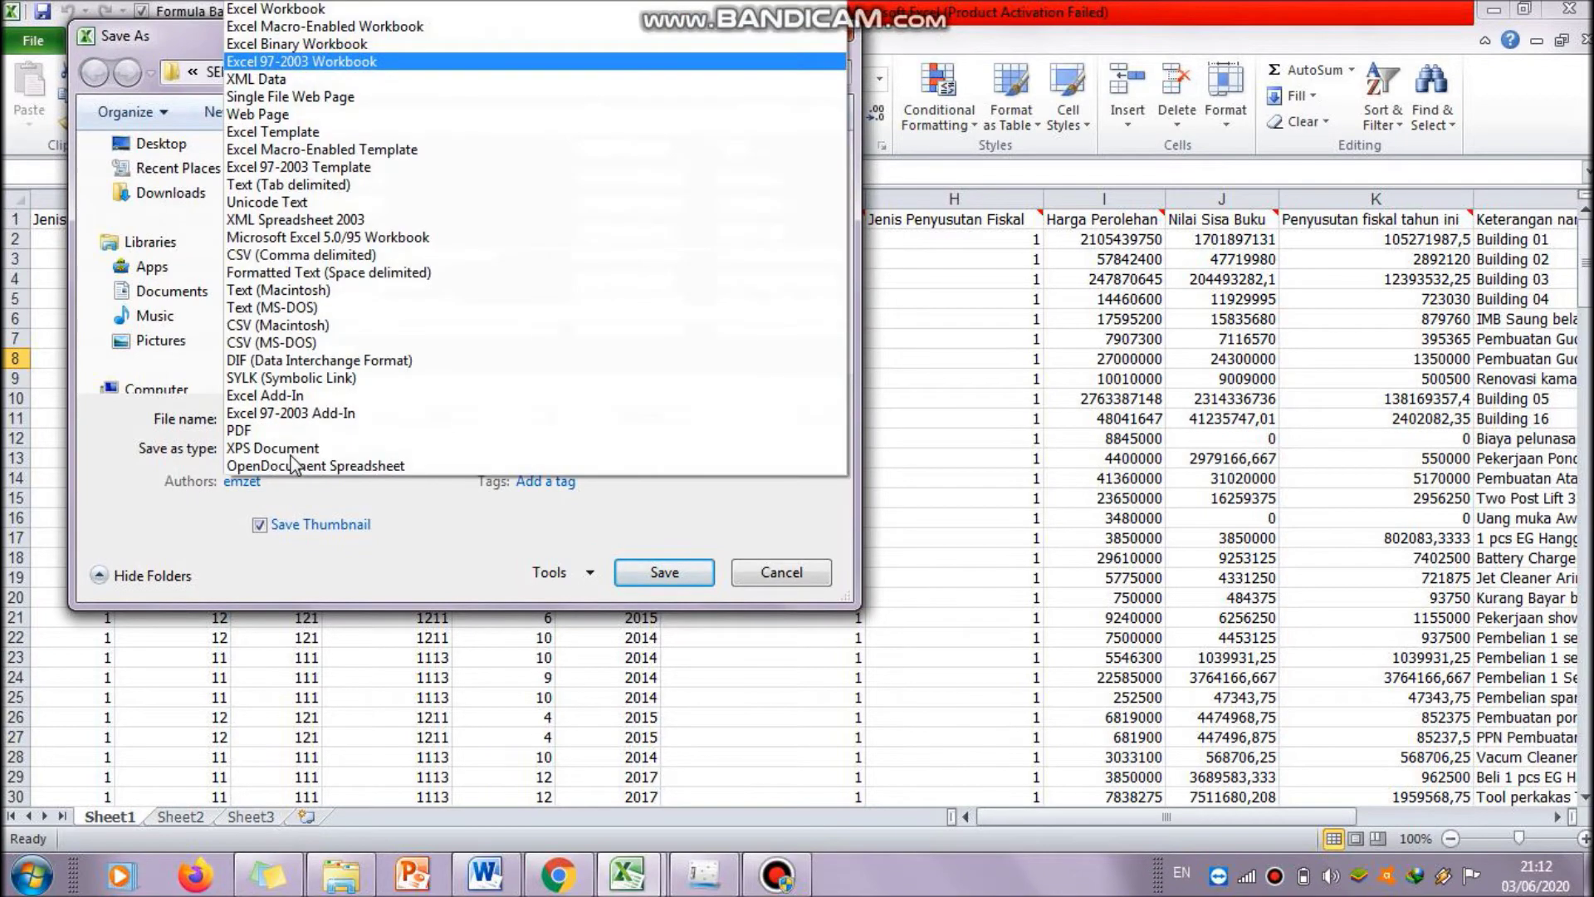
left_click(556, 255)
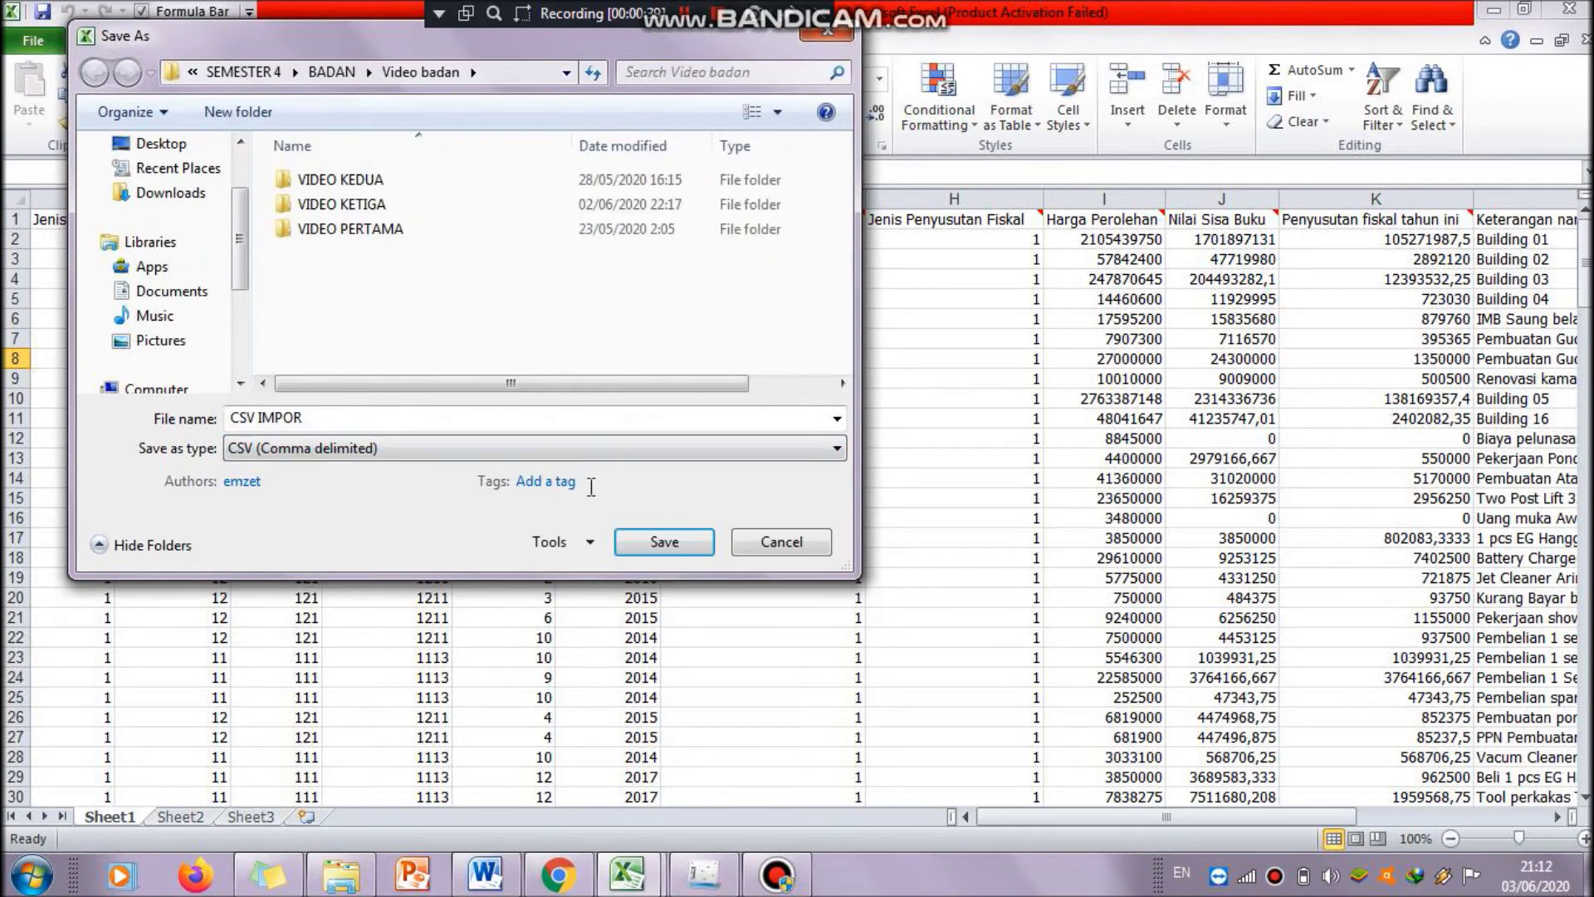
left_click(651, 541)
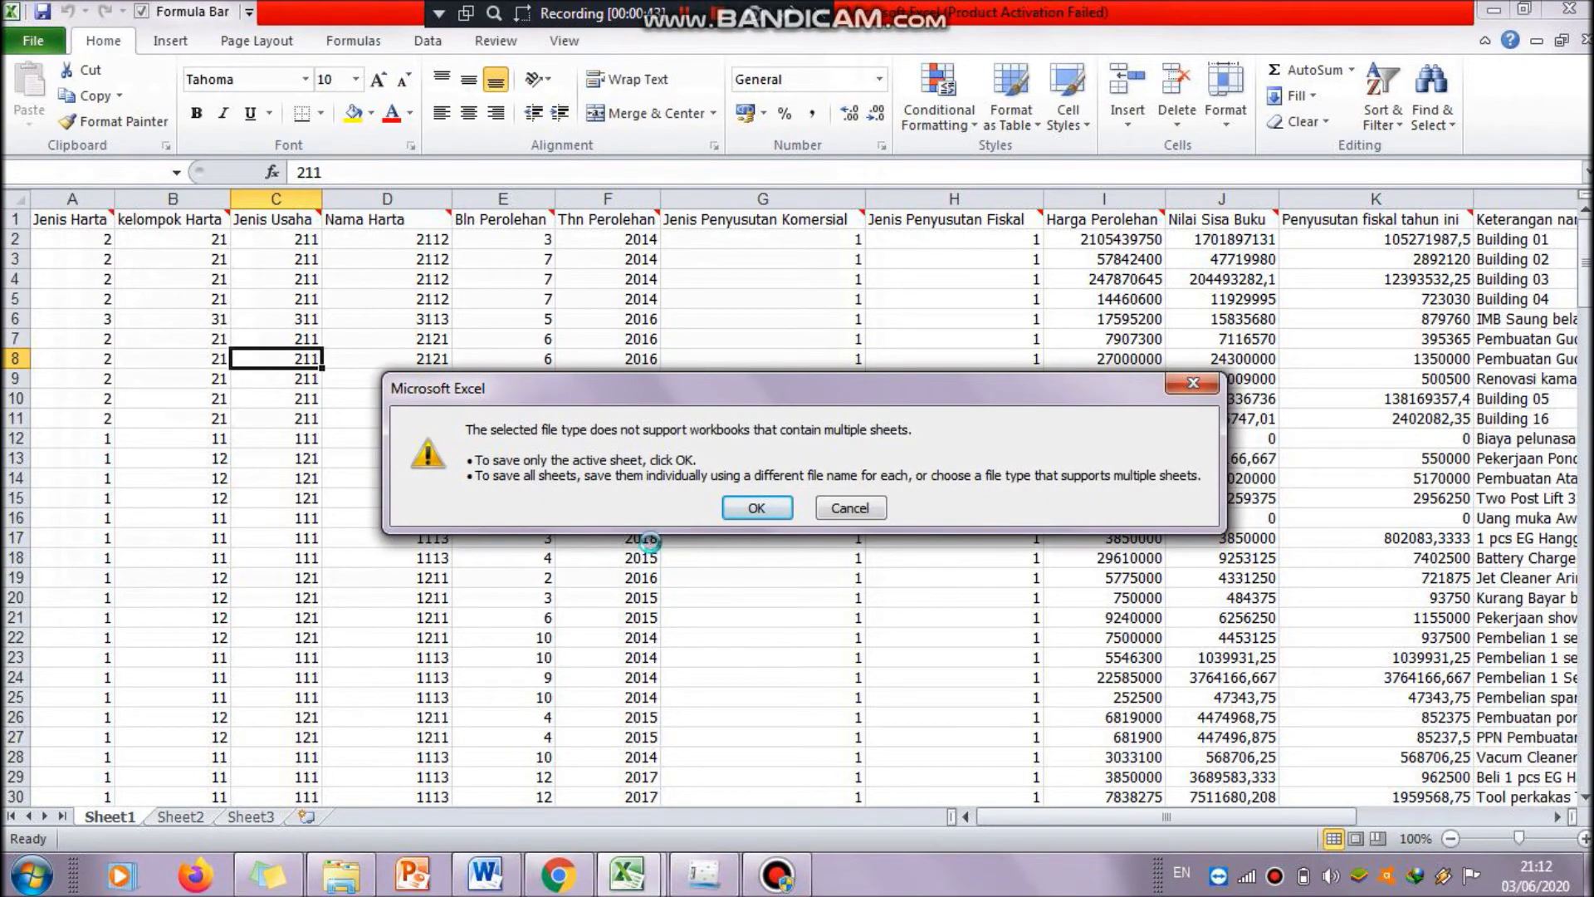
key("Return")
key("Return")
- Check the Video badan folder for the CSV IMPOR file, and close the CSV workbook without saving changes
left_click(353, 885)
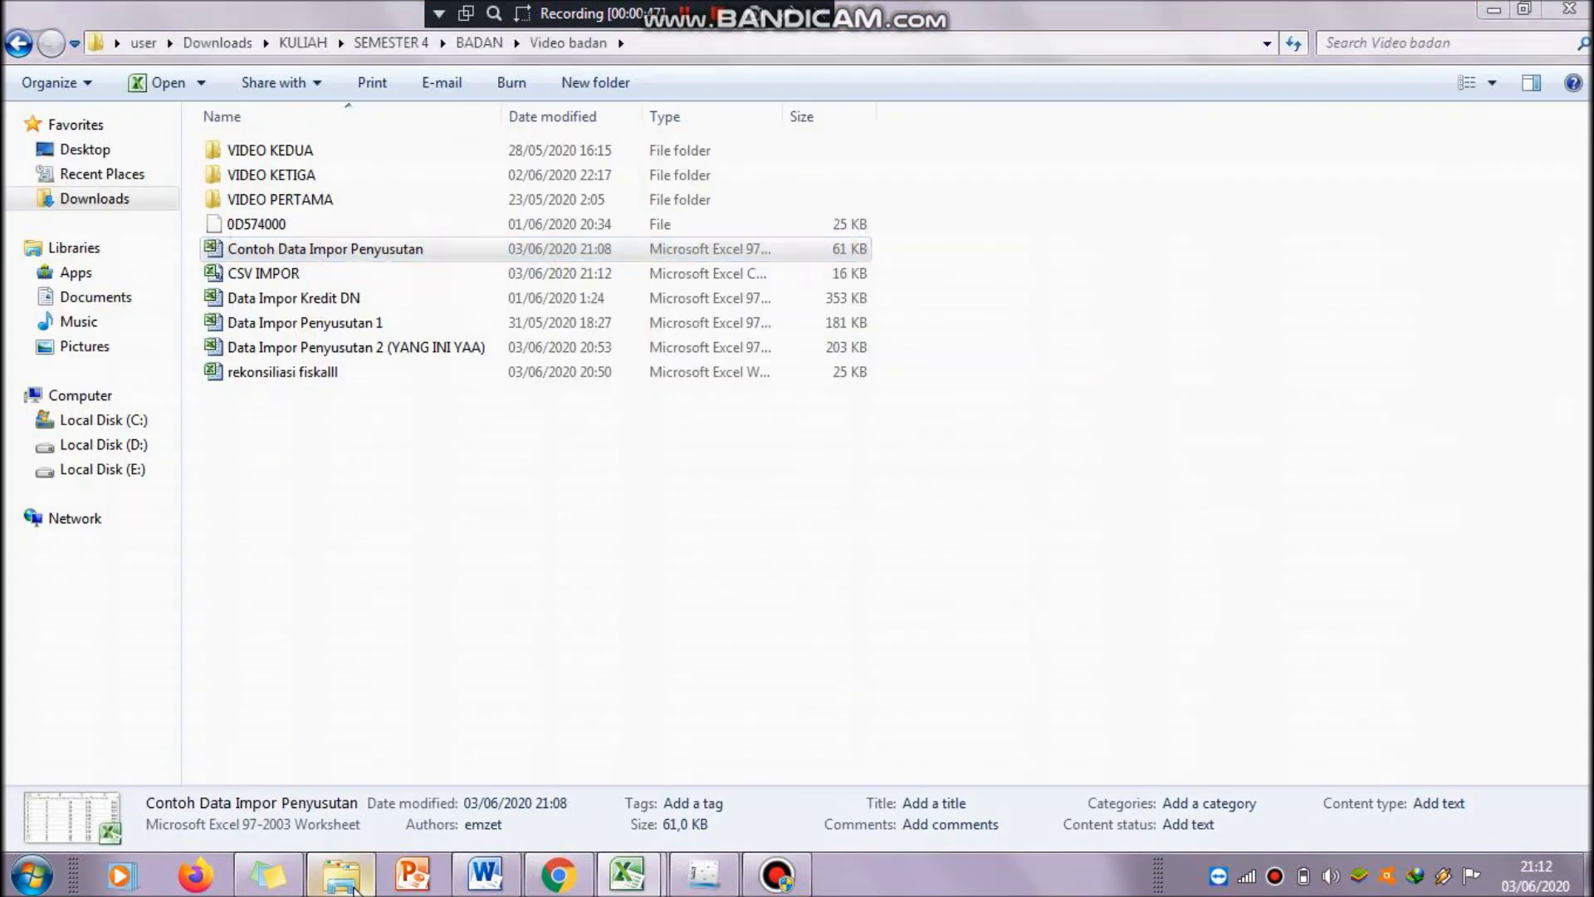
left_click(353, 885)
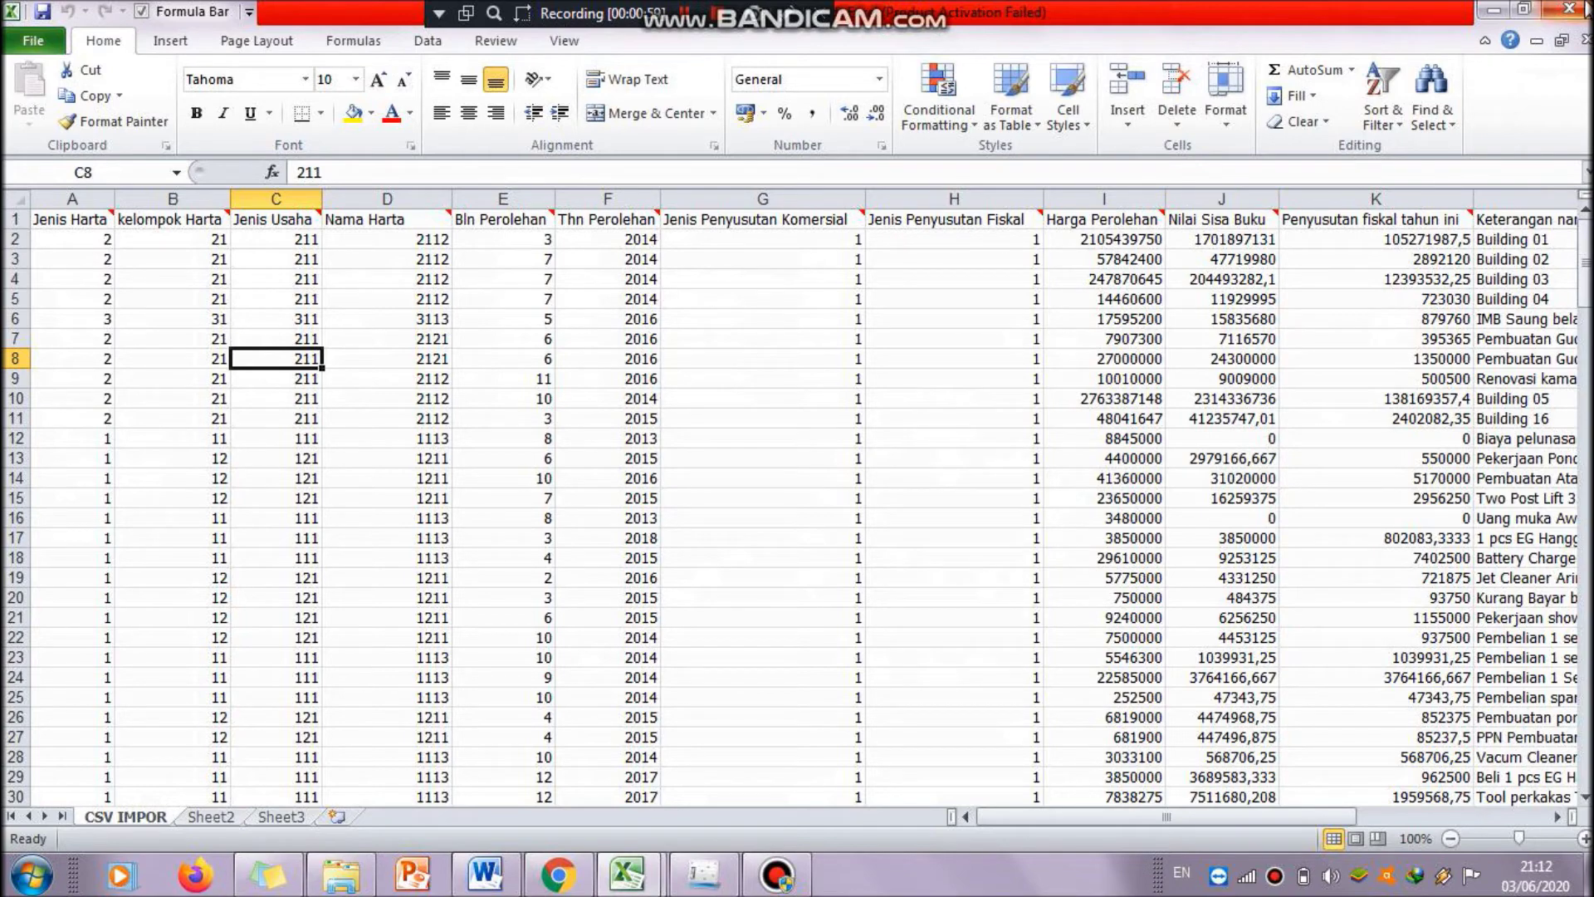
left_click(1569, 8)
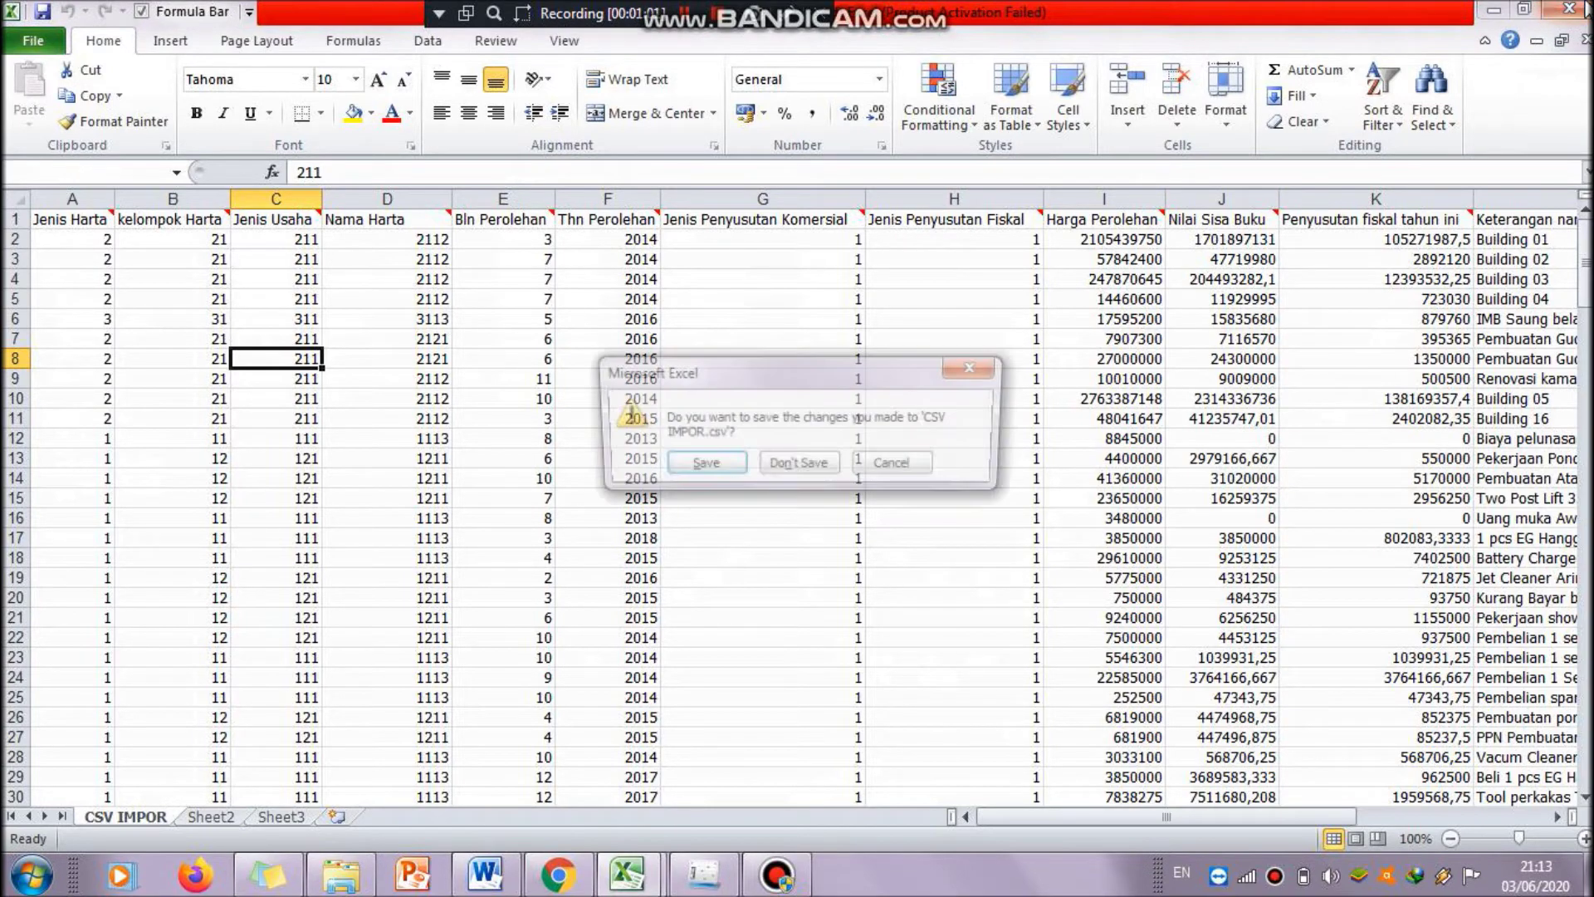
left_click(790, 466)
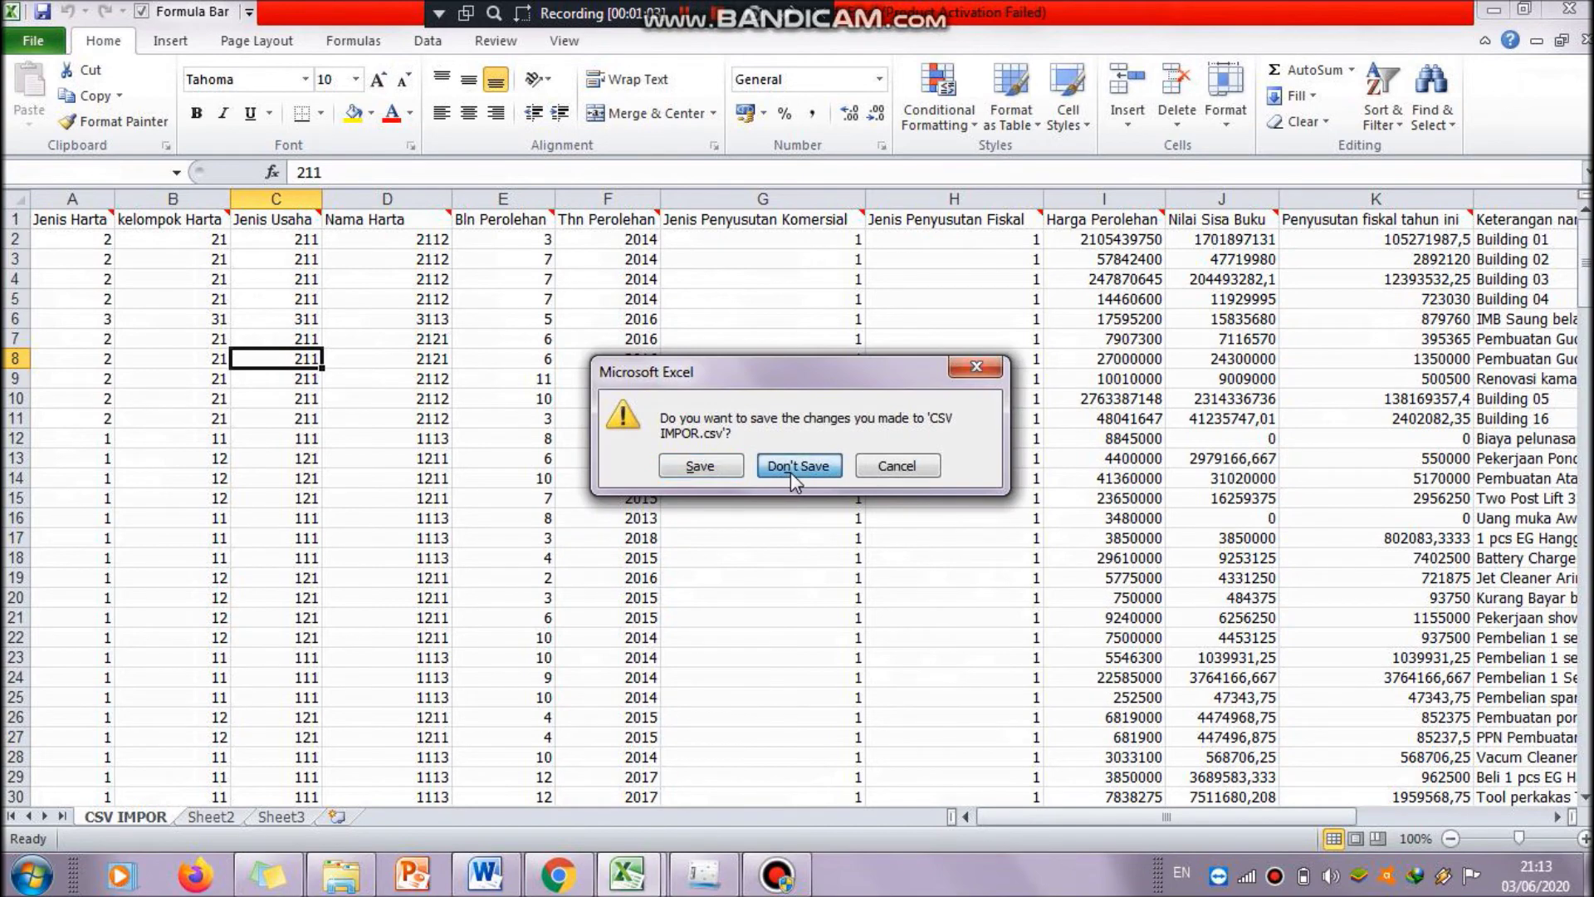
- Switch to the eSPT PPh Badan program and close the blank Input Penyusutan / Amortisasi Fiskal form
left_click(1162, 475)
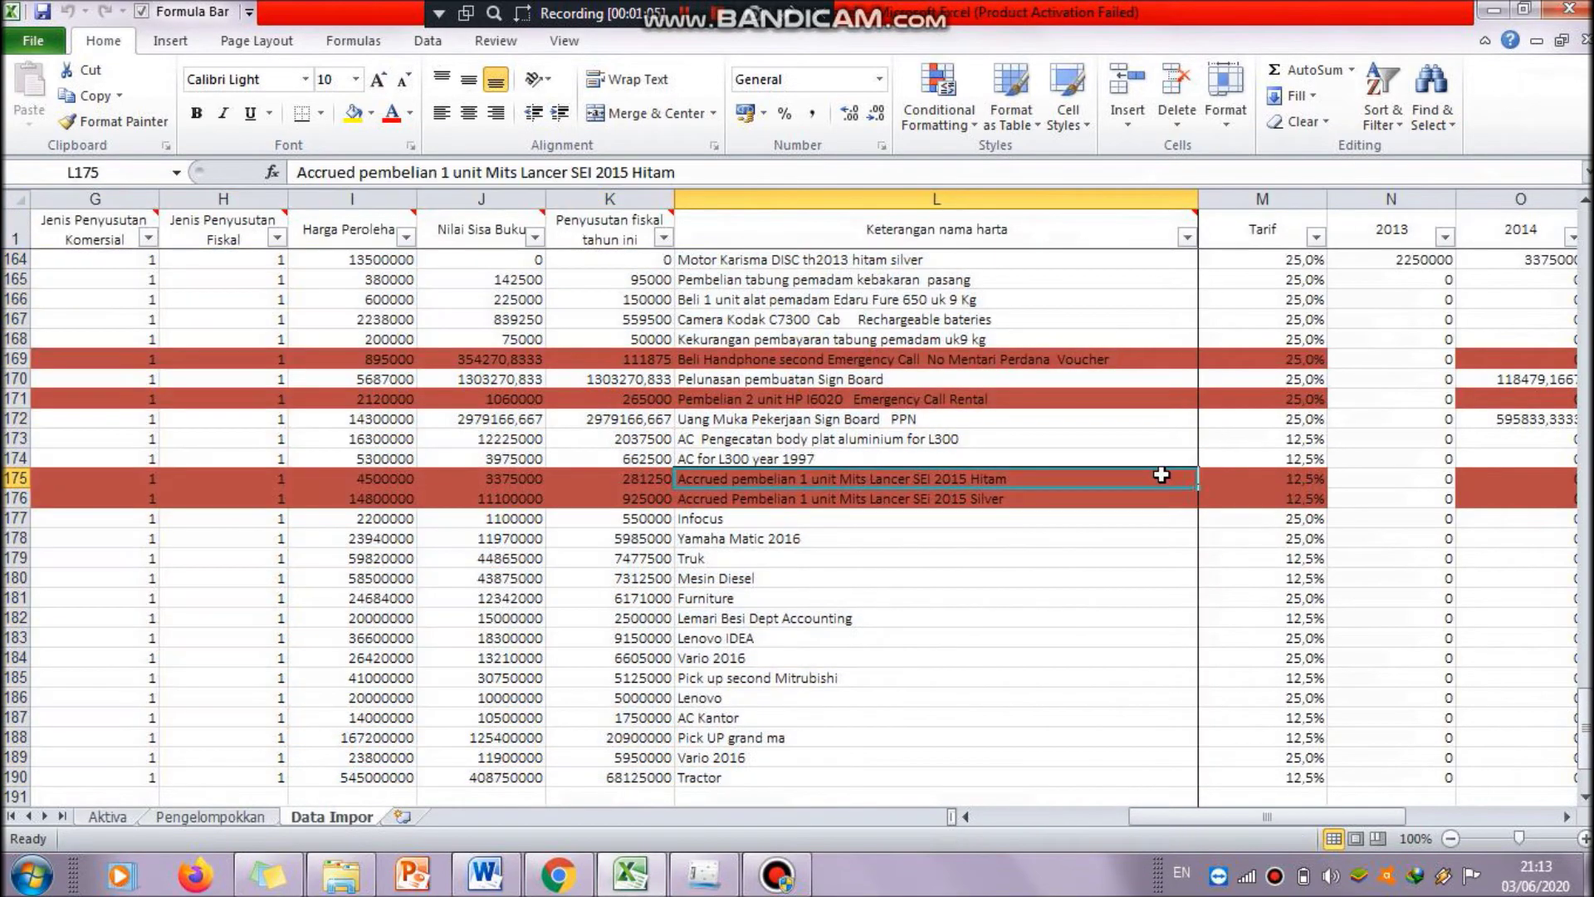
mouse_move(711, 874)
left_click(712, 874)
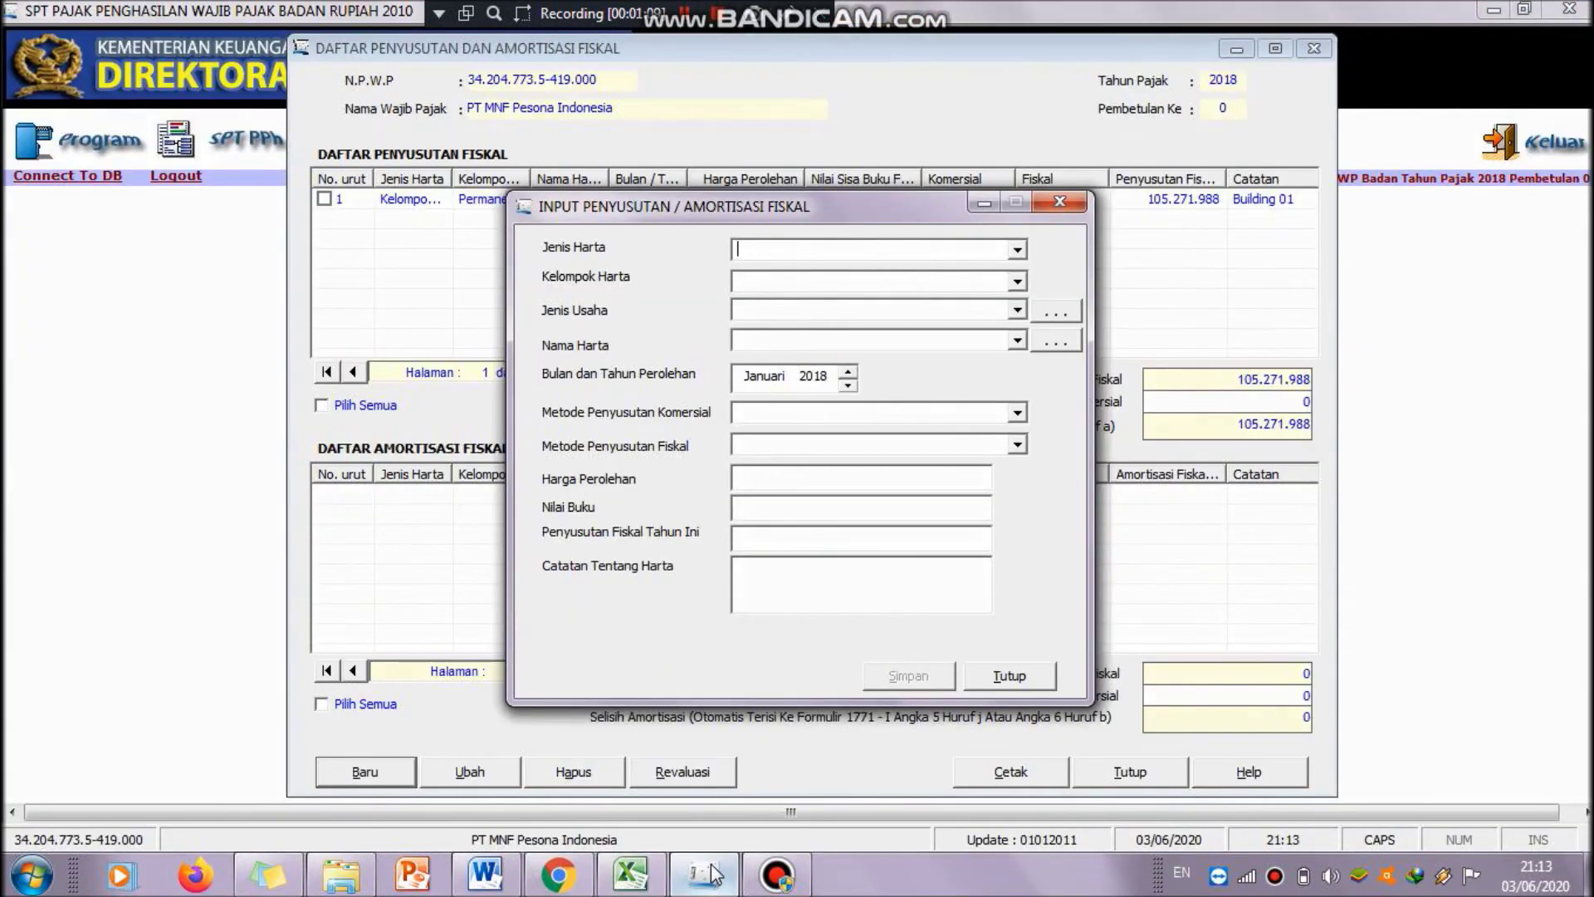
left_click(1058, 202)
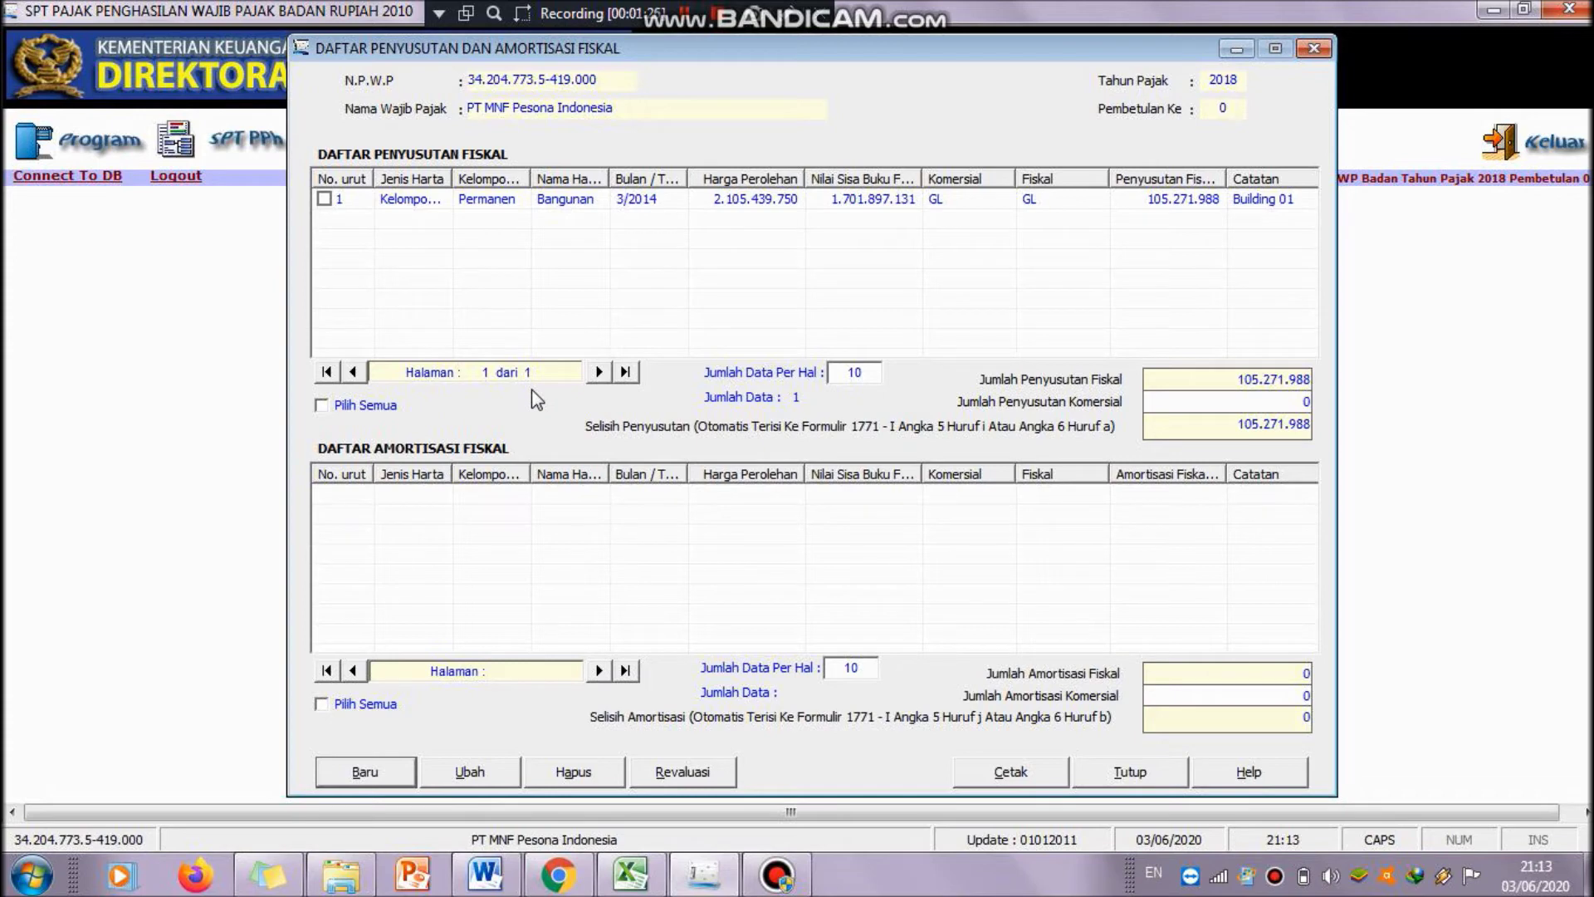
- Delete the Building 01 record from Daftar Penyusutan Fiskal, confirm the deletion, and close the depreciation list
left_click(587, 202)
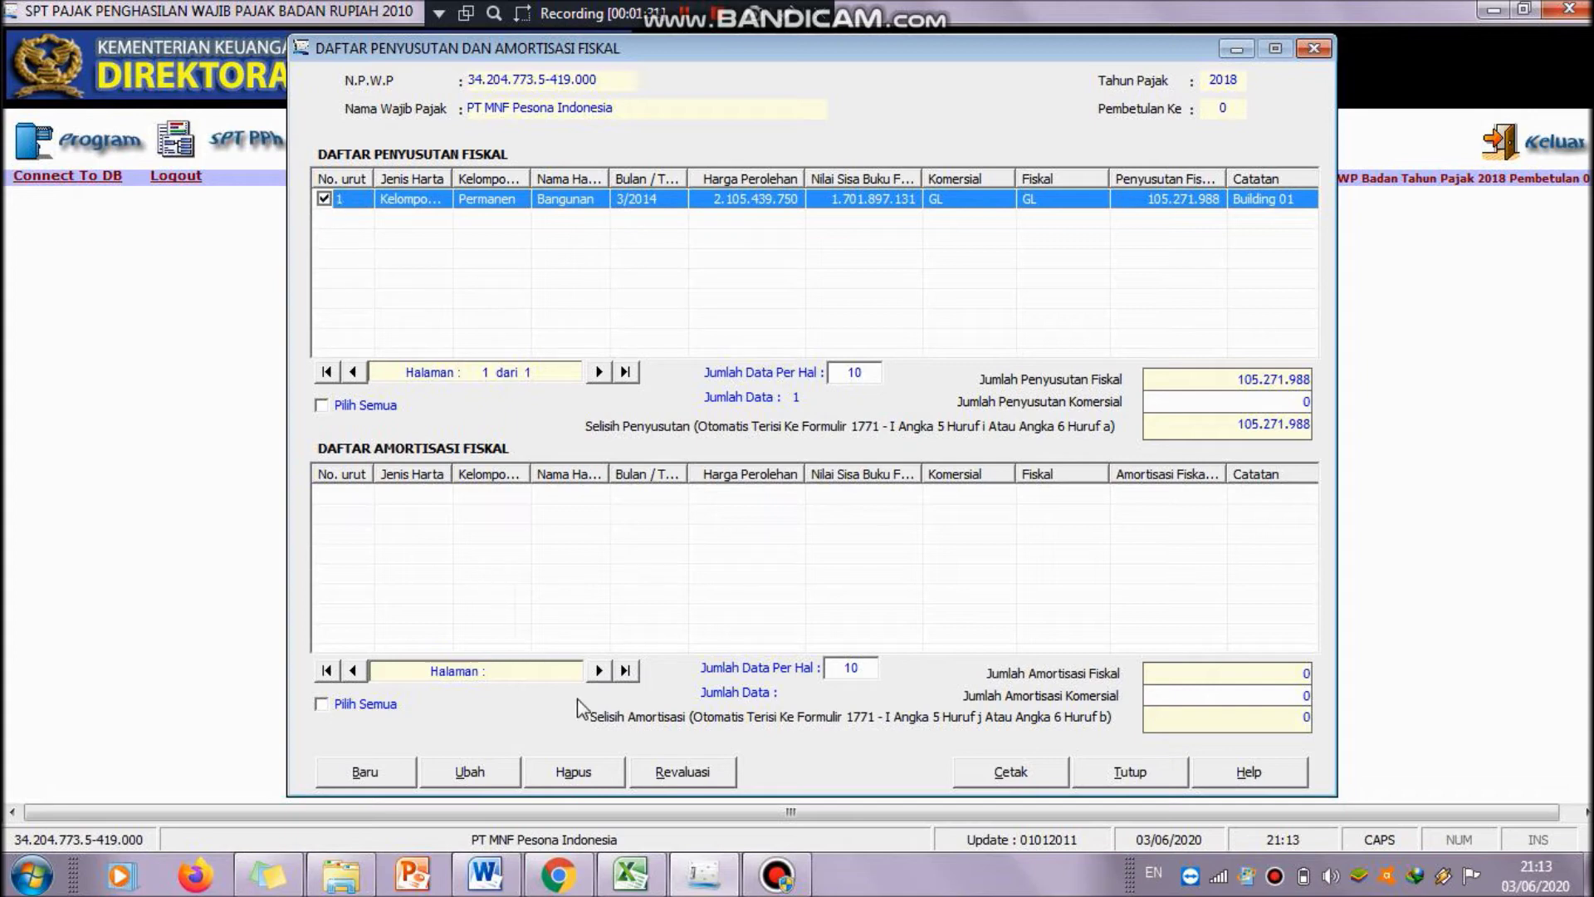
left_click(572, 770)
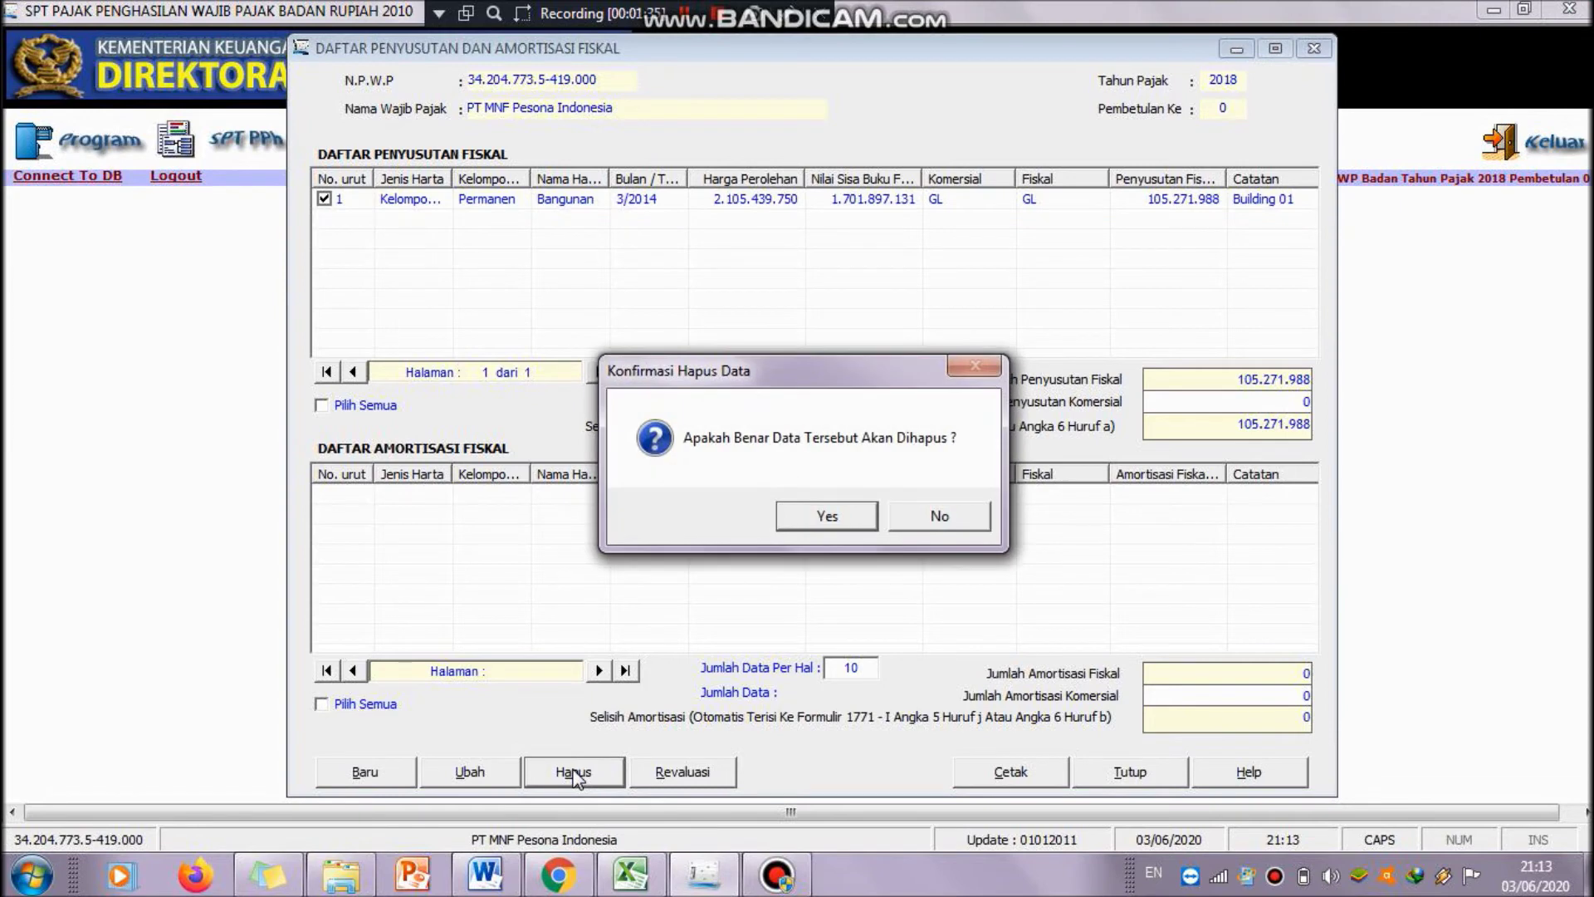
key("Return")
key("Return")
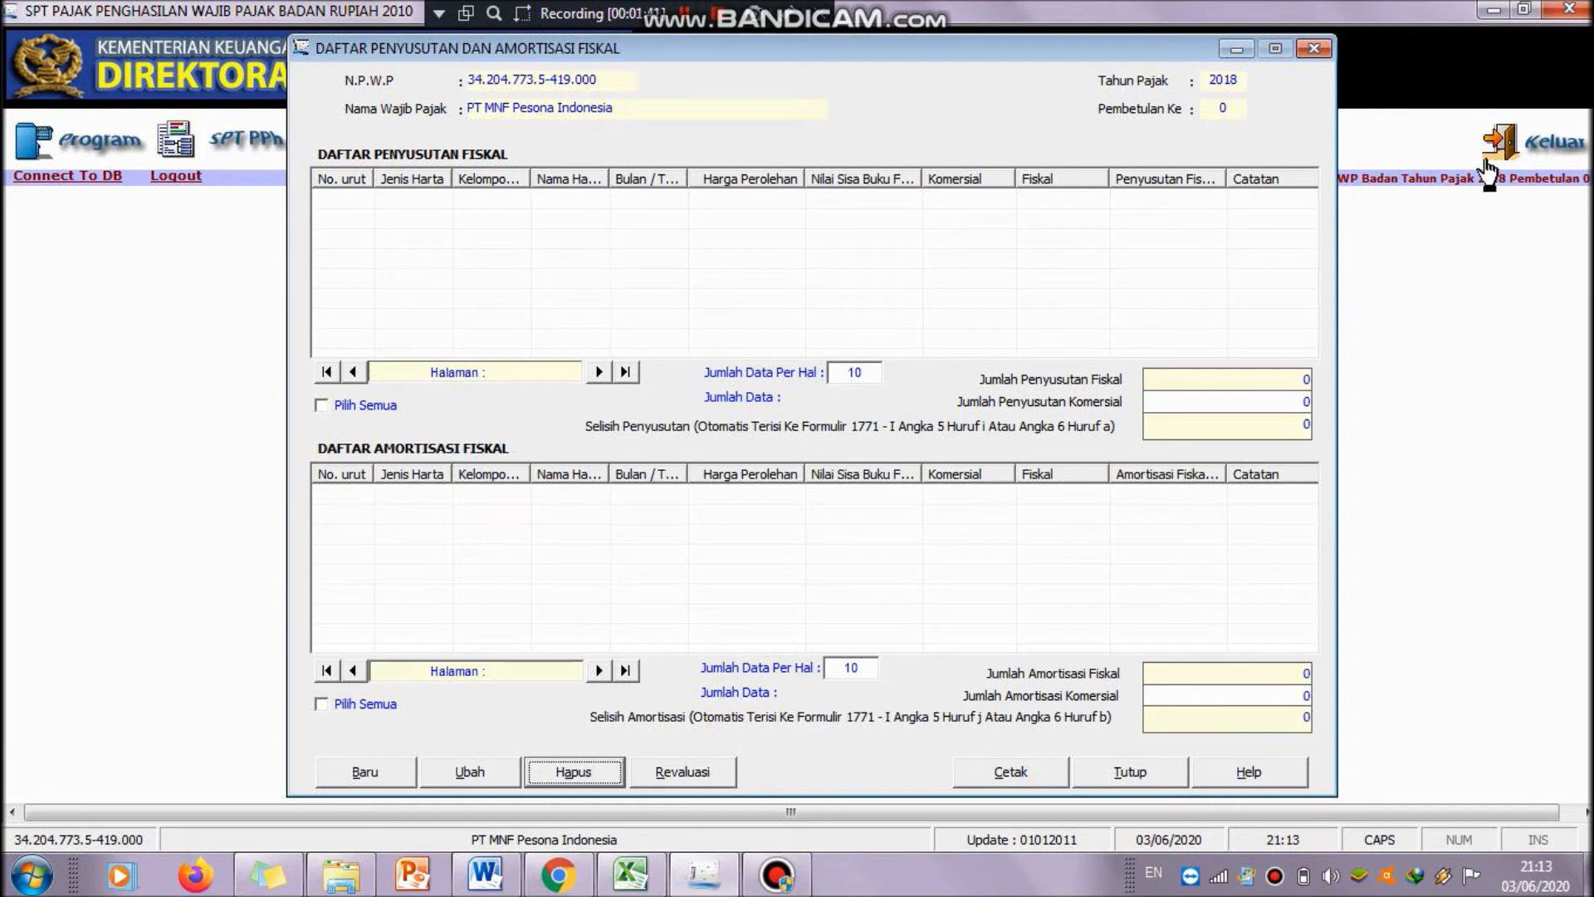
left_click(1314, 49)
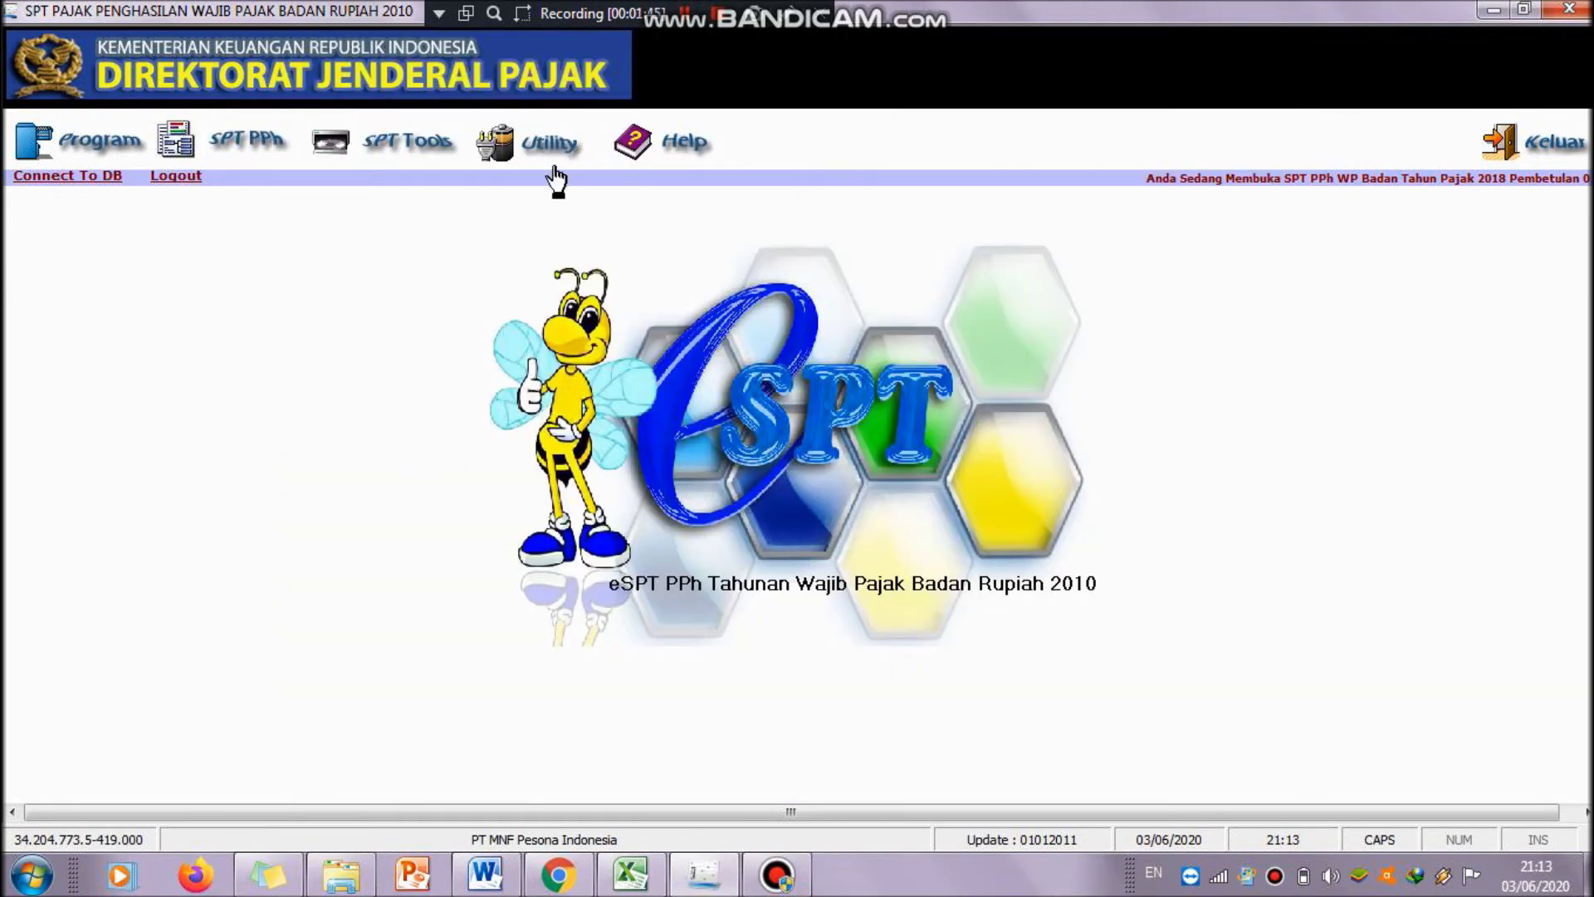
- Open the data import utility and set it to Penyusutan dan Amortisasi Fiskal Badan for Tahun Pajak 2018
left_click(558, 157)
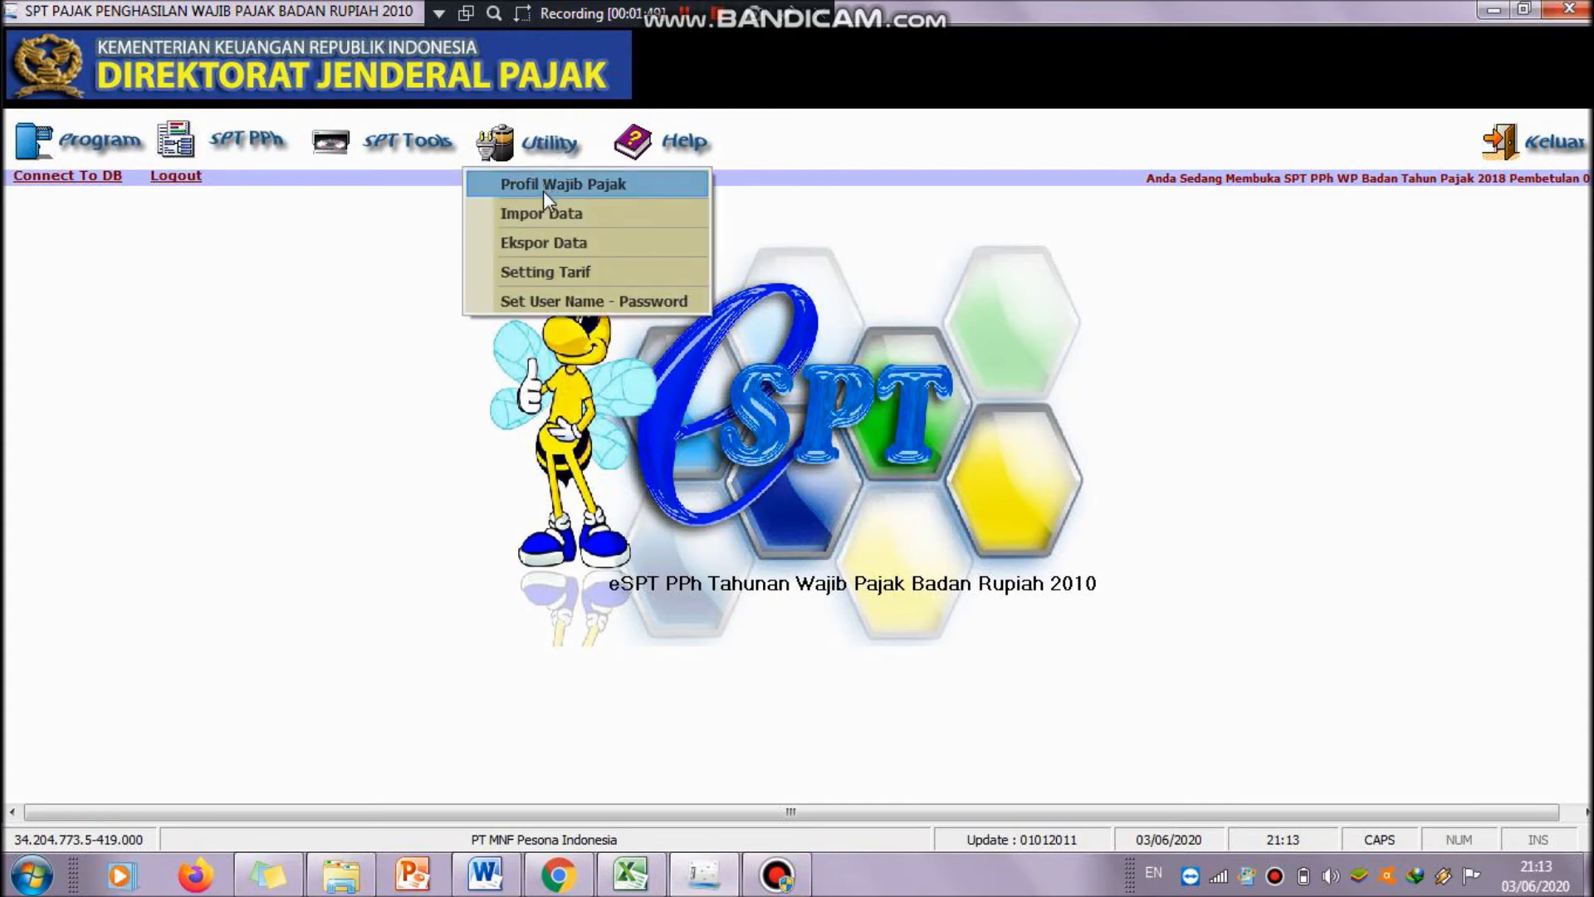
left_click(544, 214)
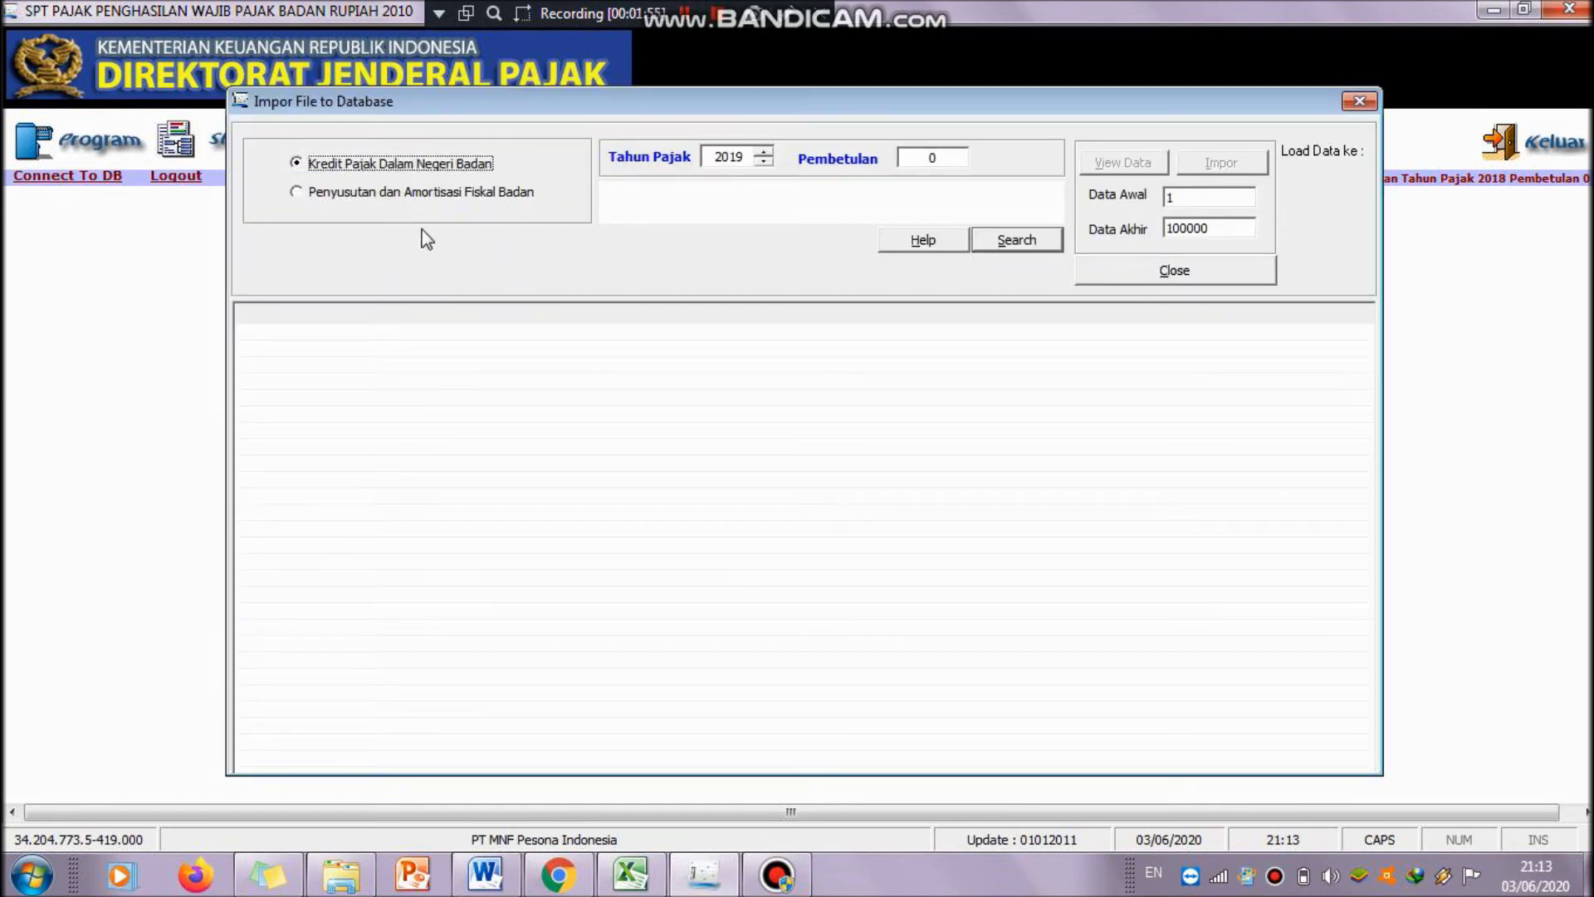
left_click(479, 193)
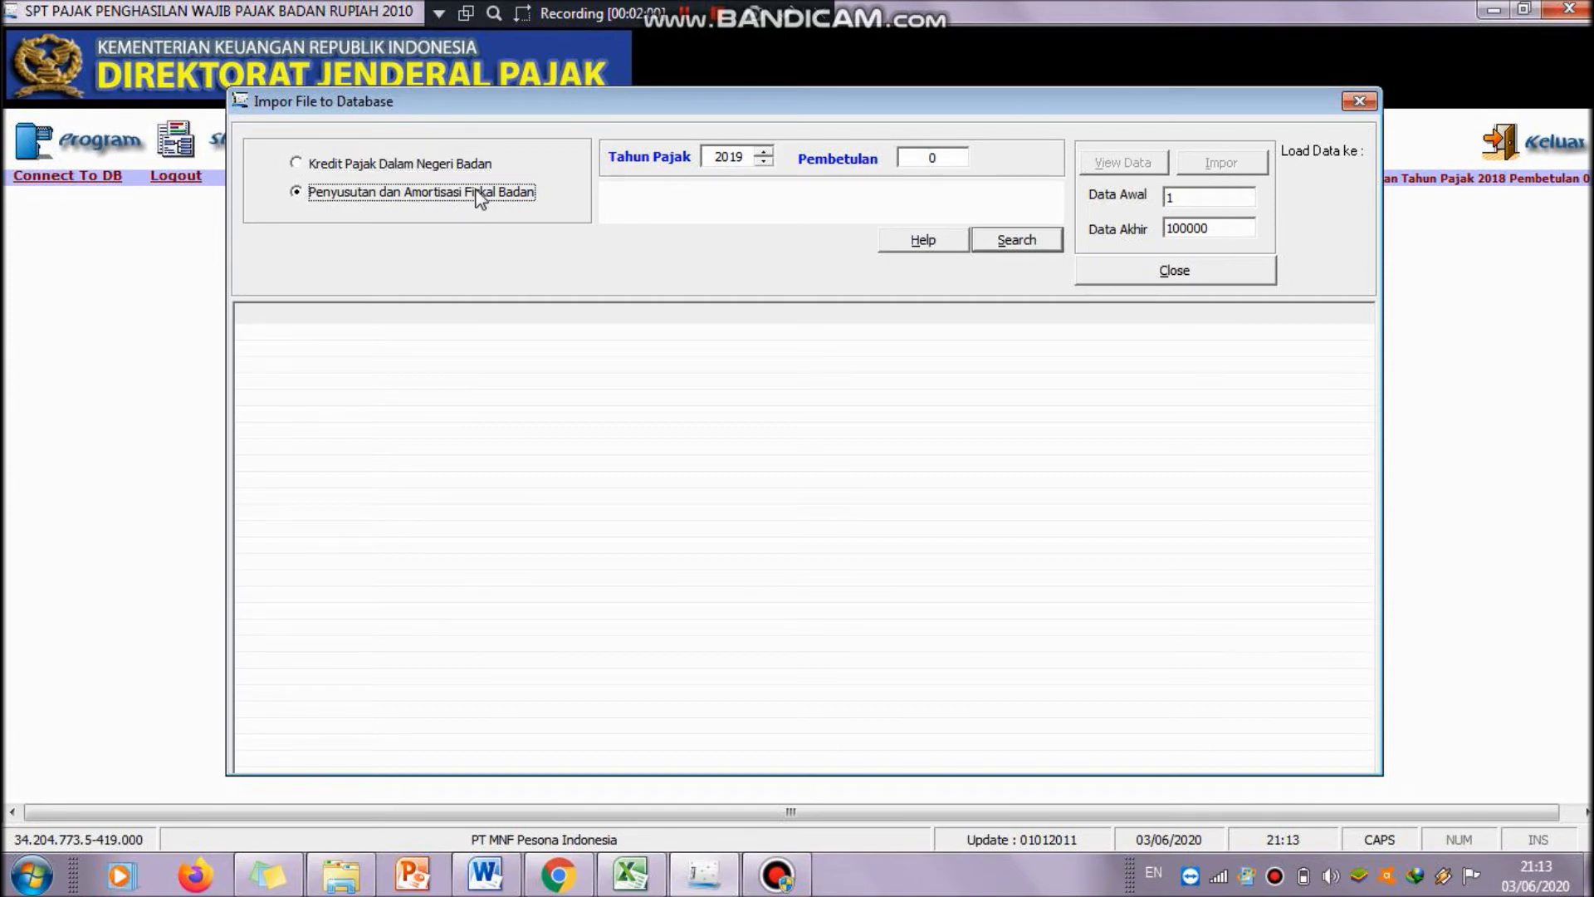
left_click(764, 161)
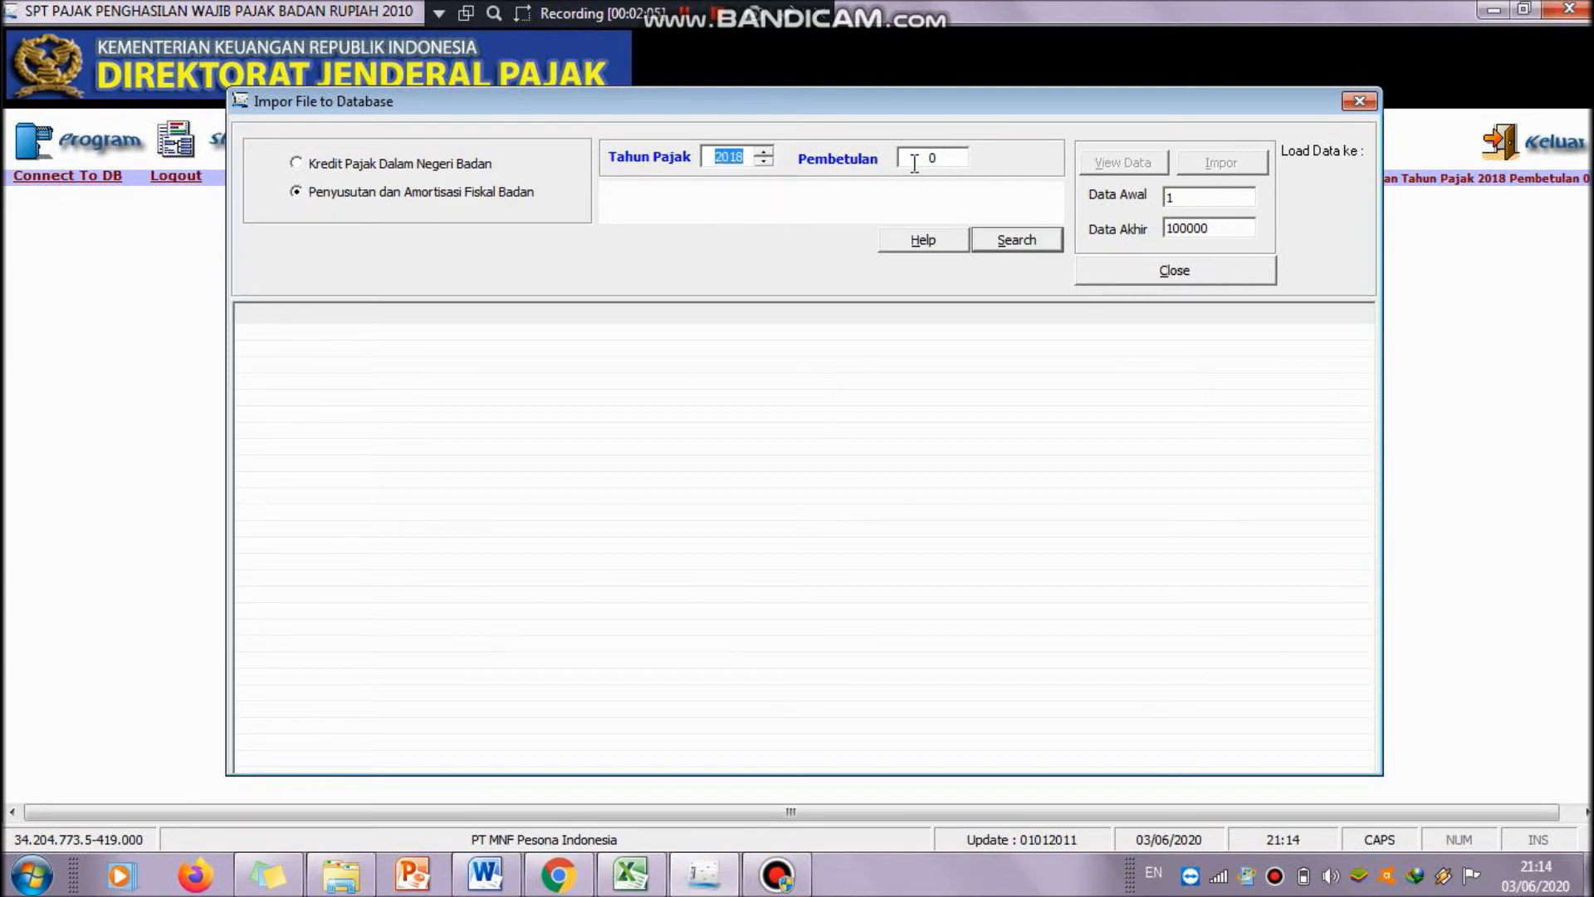
- Choose CSV IMPOR from Downloads > KULIAH > SEMESTER 4 > BADAN > Video badan as the file to import
left_click(1028, 245)
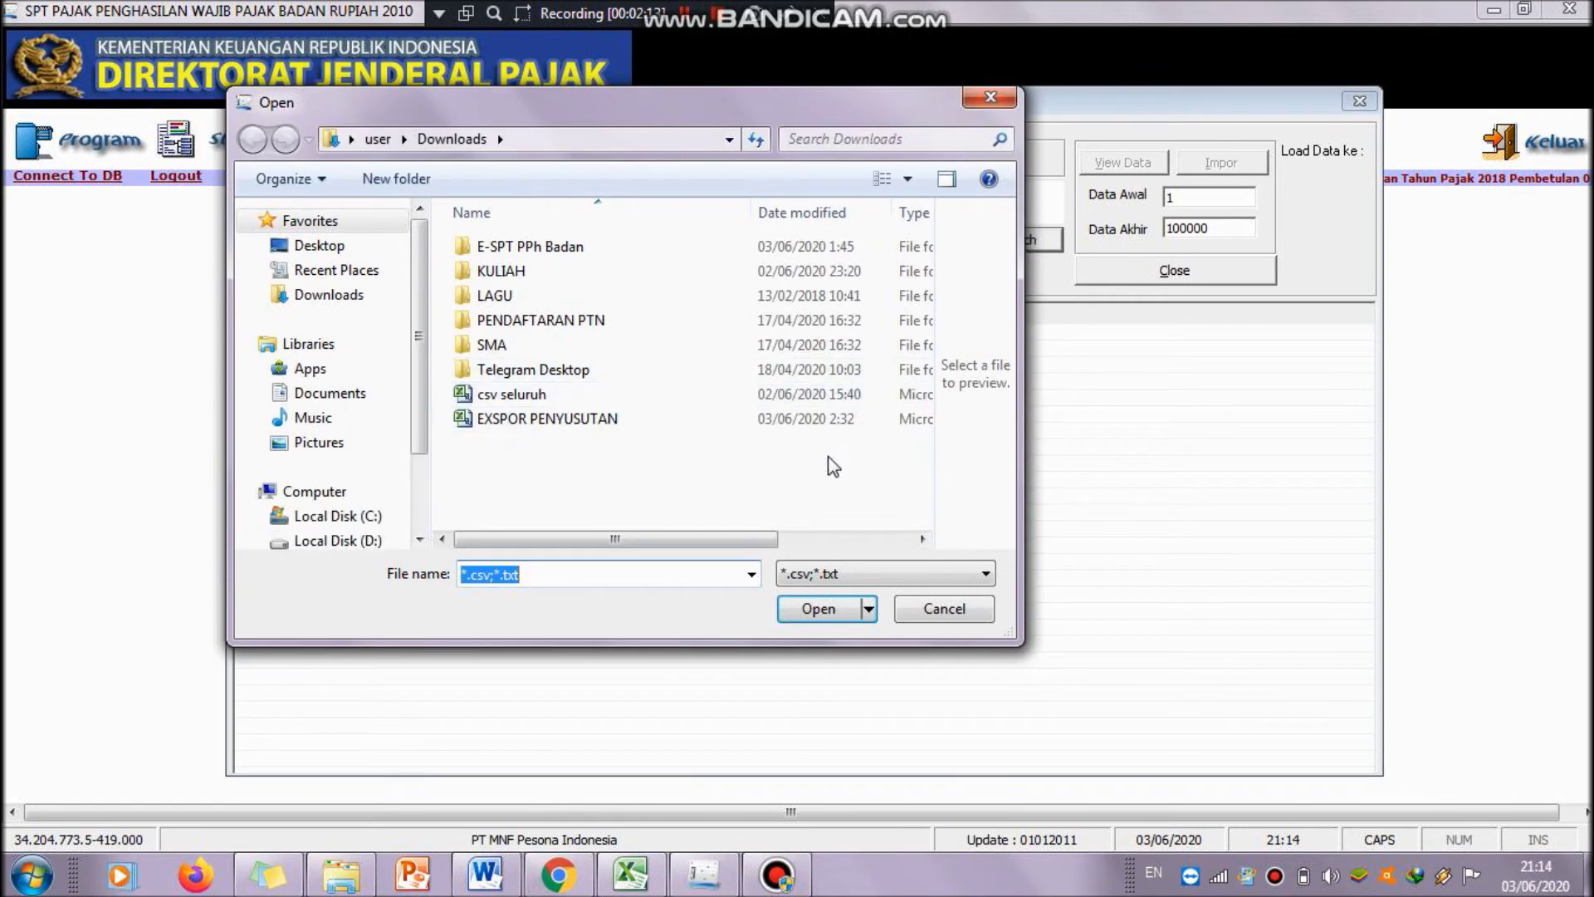
left_click(628, 274)
double_click(624, 357)
double_click(628, 292)
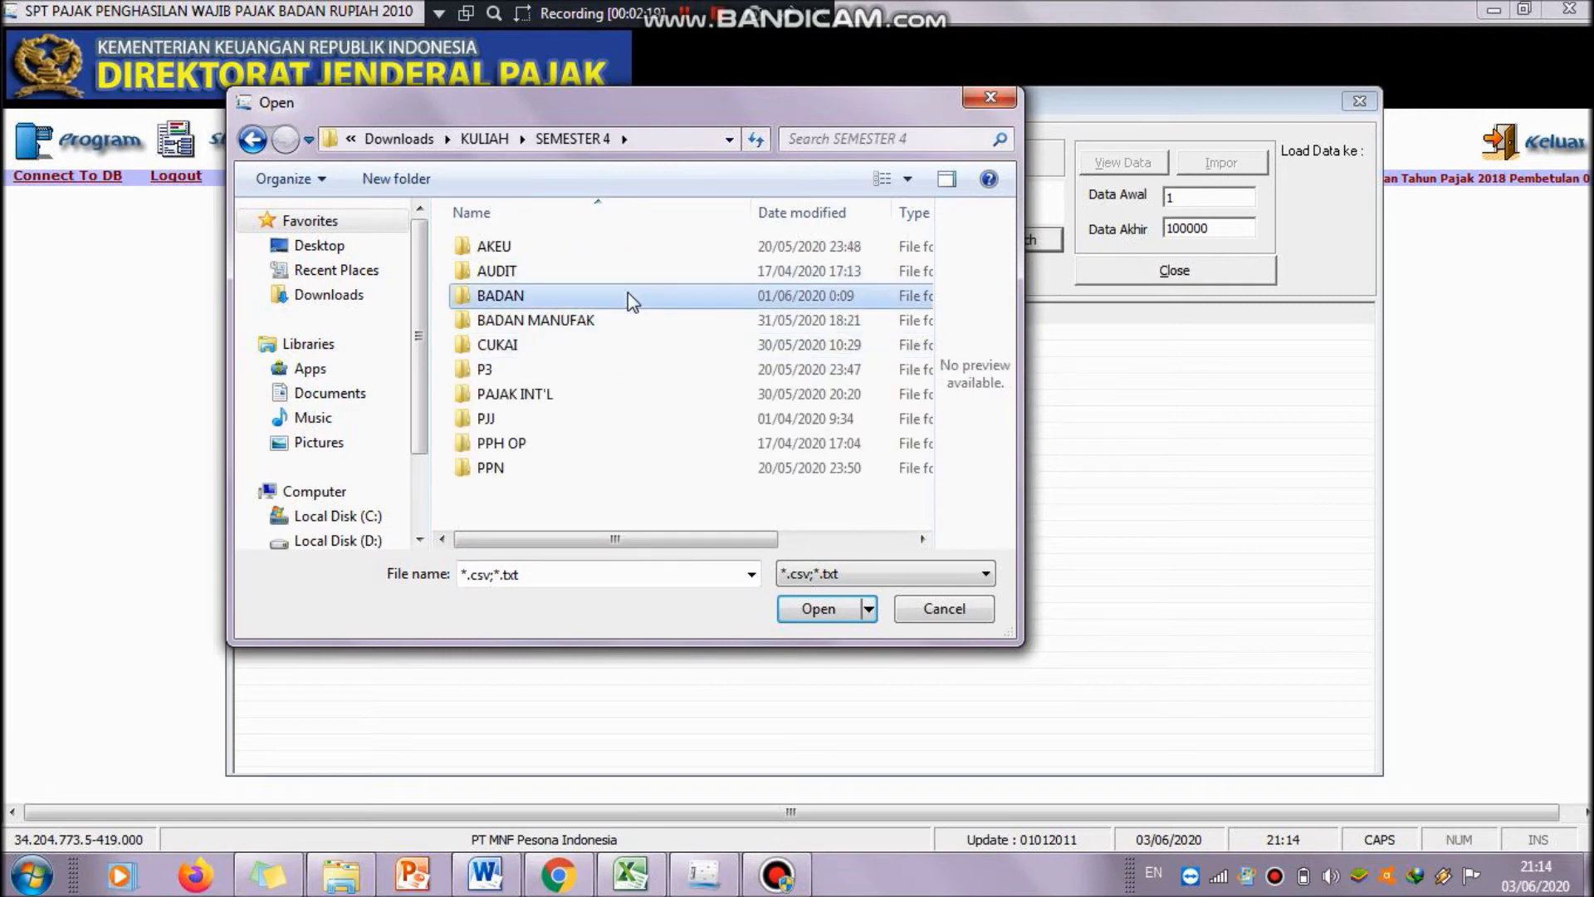
double_click(631, 322)
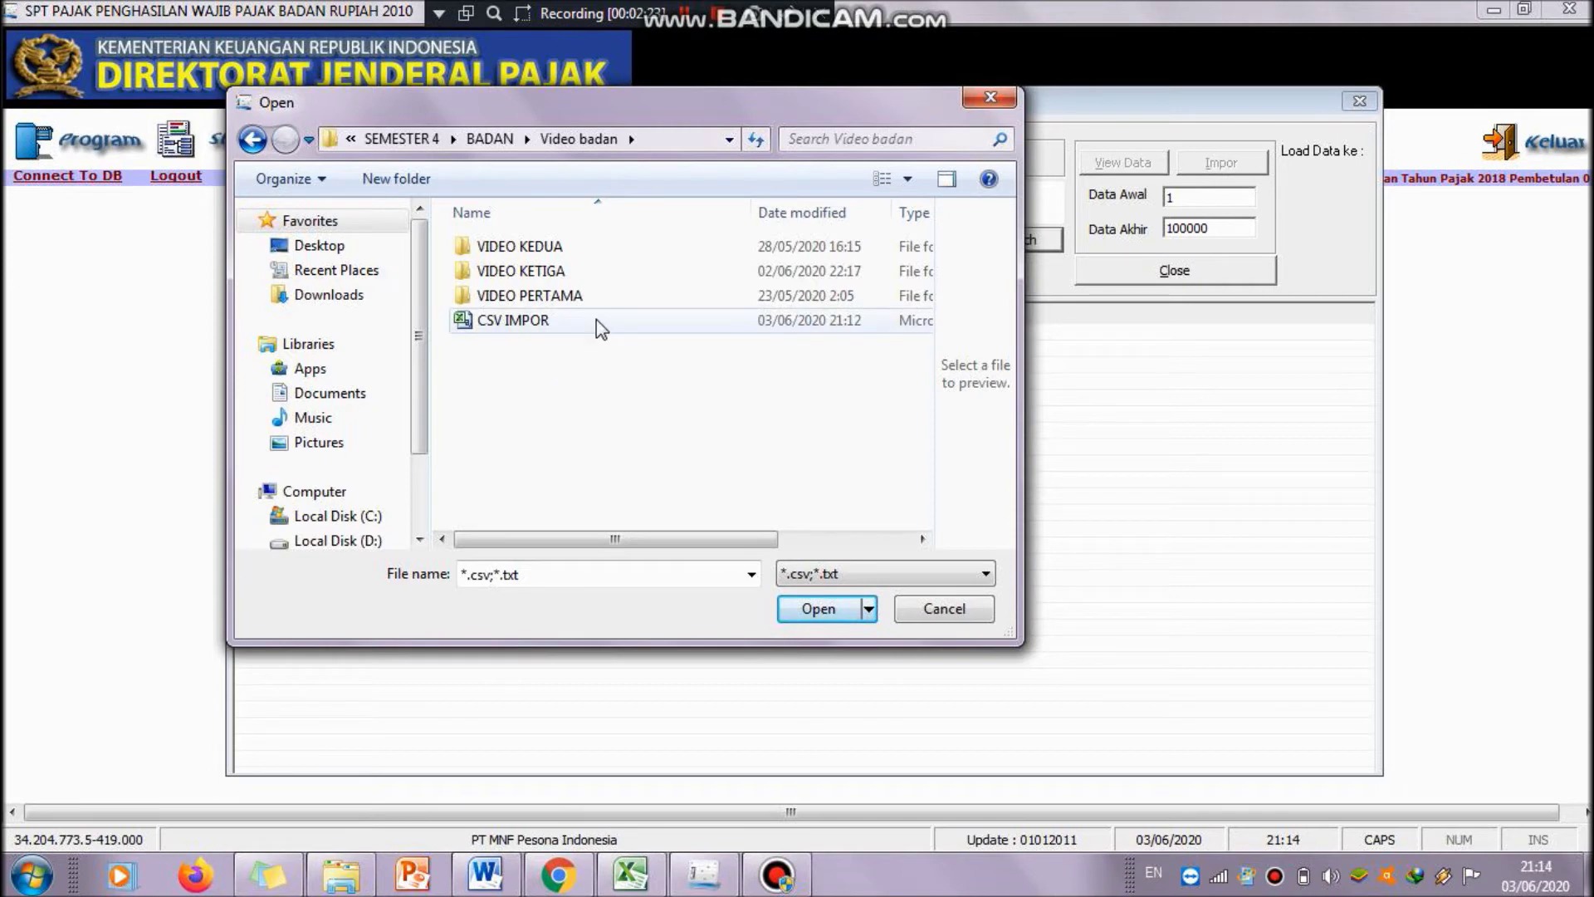
left_click(599, 321)
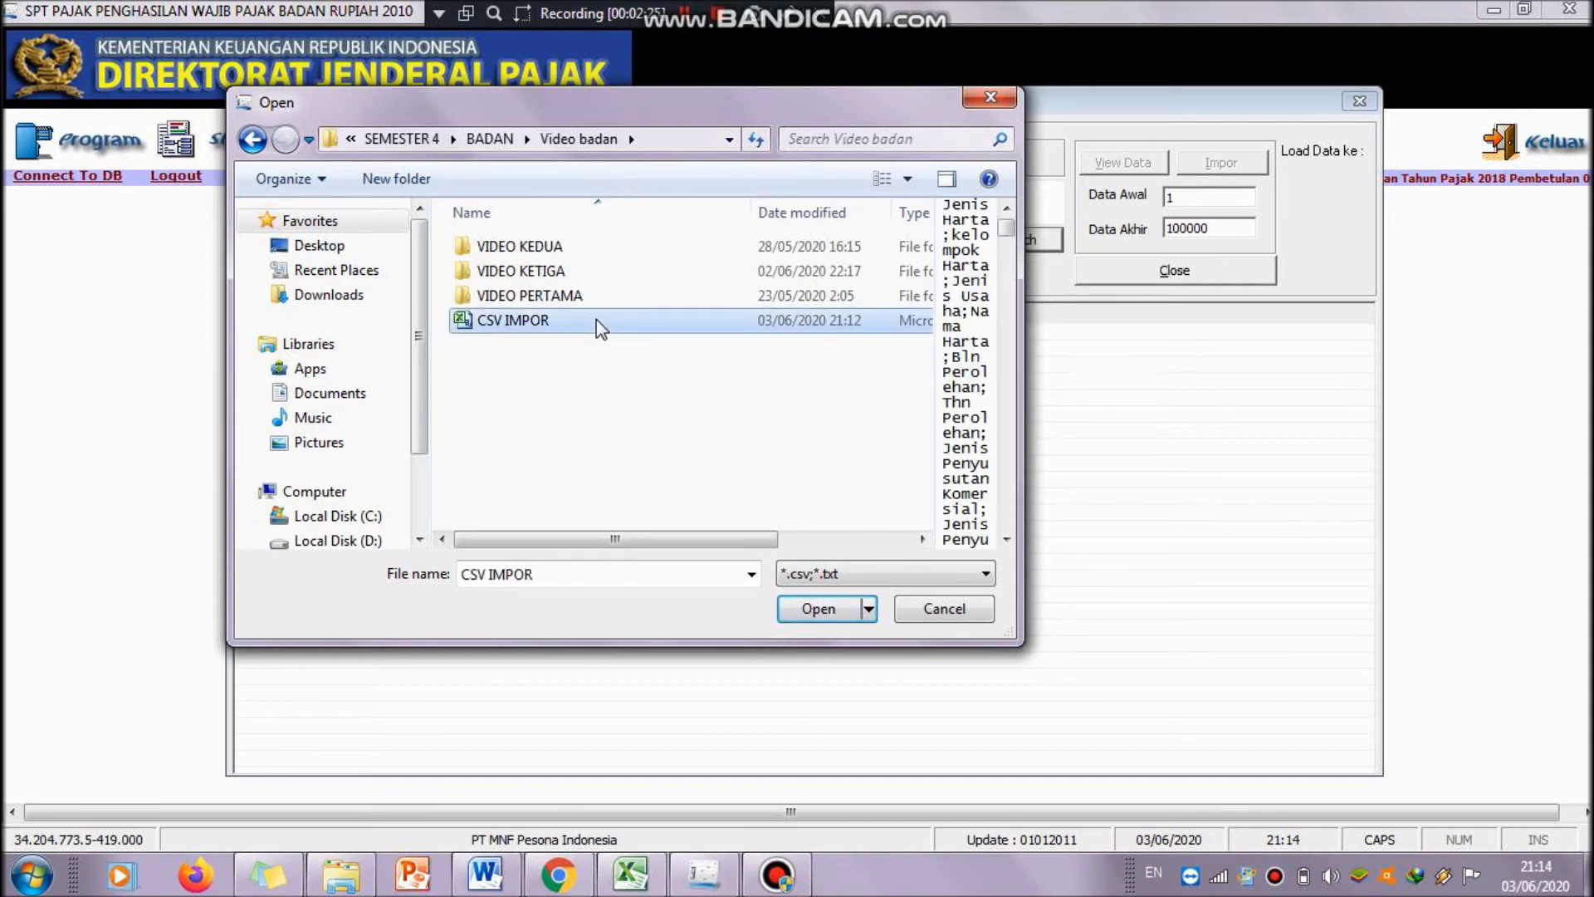
left_click(817, 609)
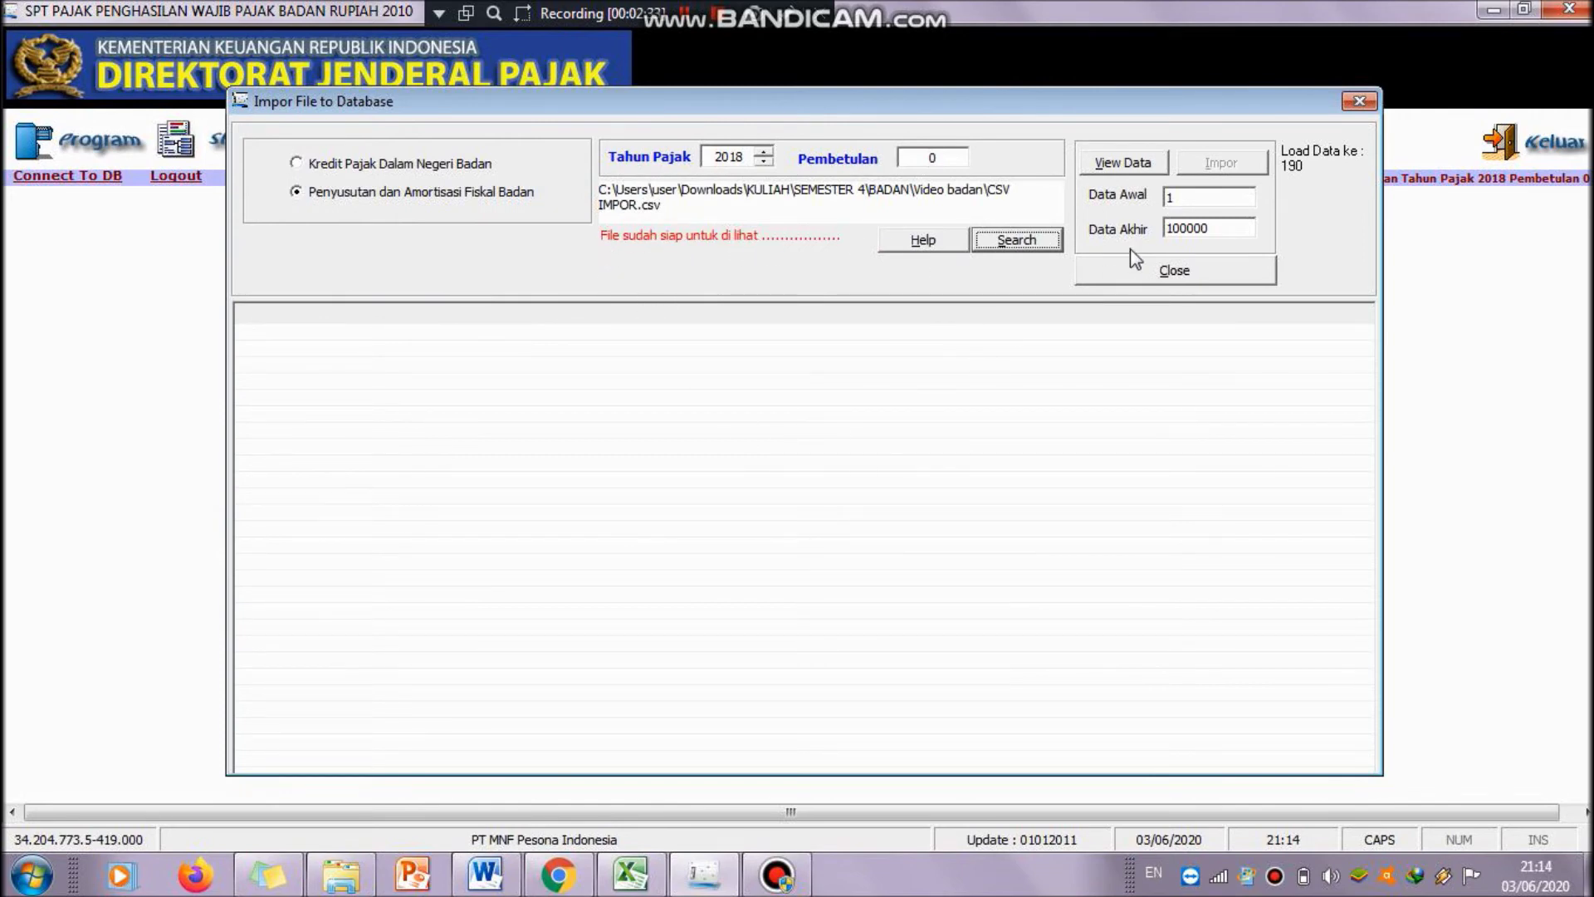
- Load the CSV IMPOR file's records into the import preview table and look through them
left_click(1139, 172)
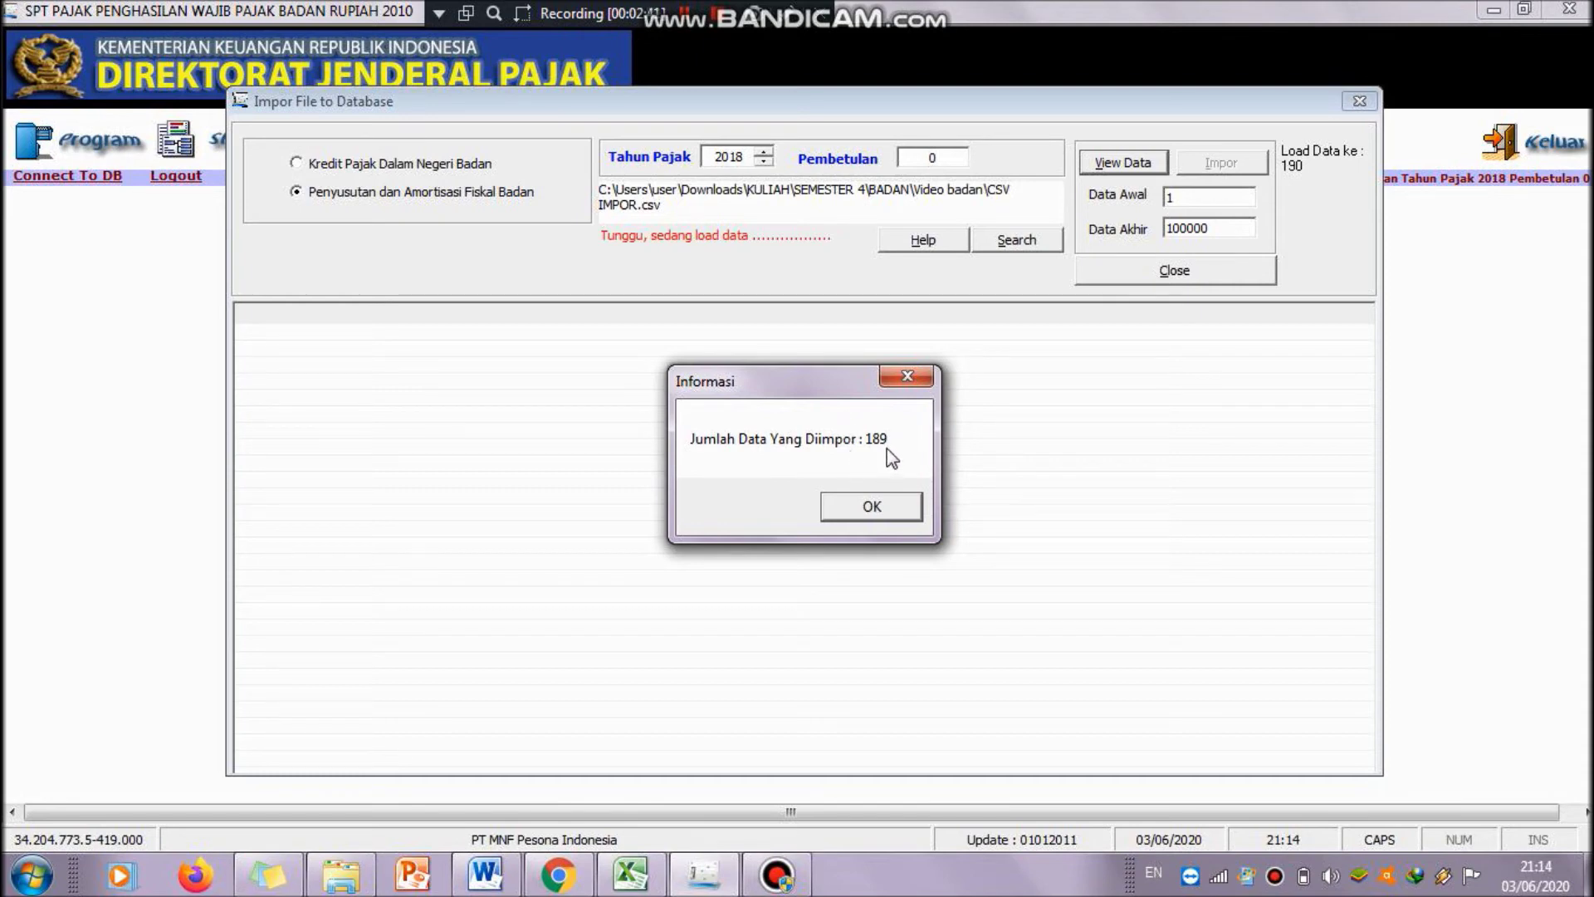
left_click(869, 508)
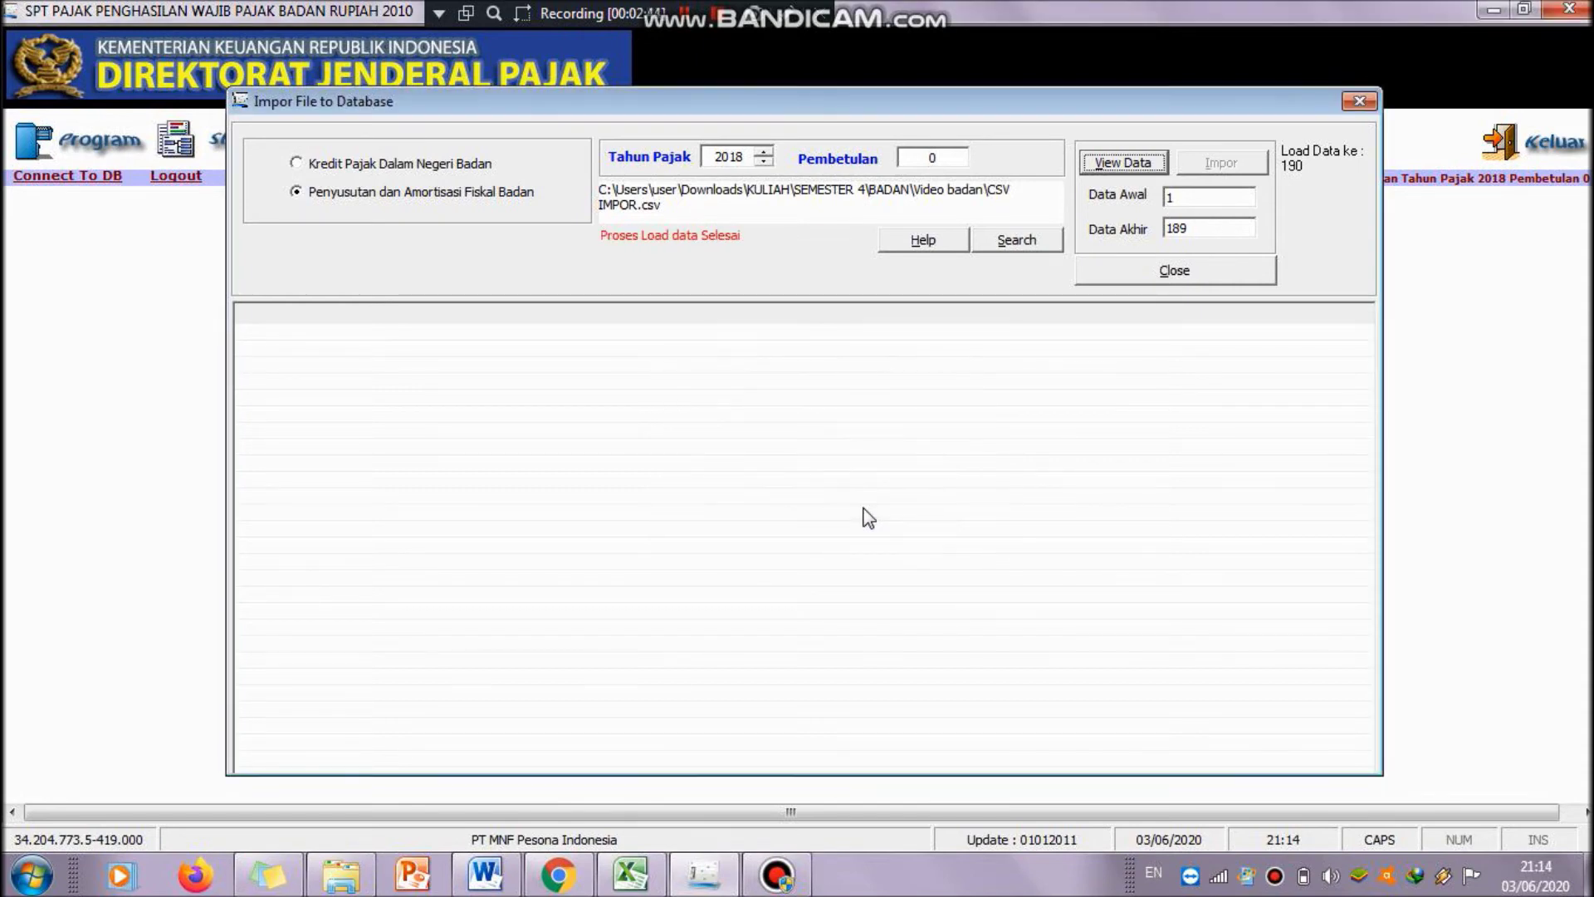
left_click(1116, 168)
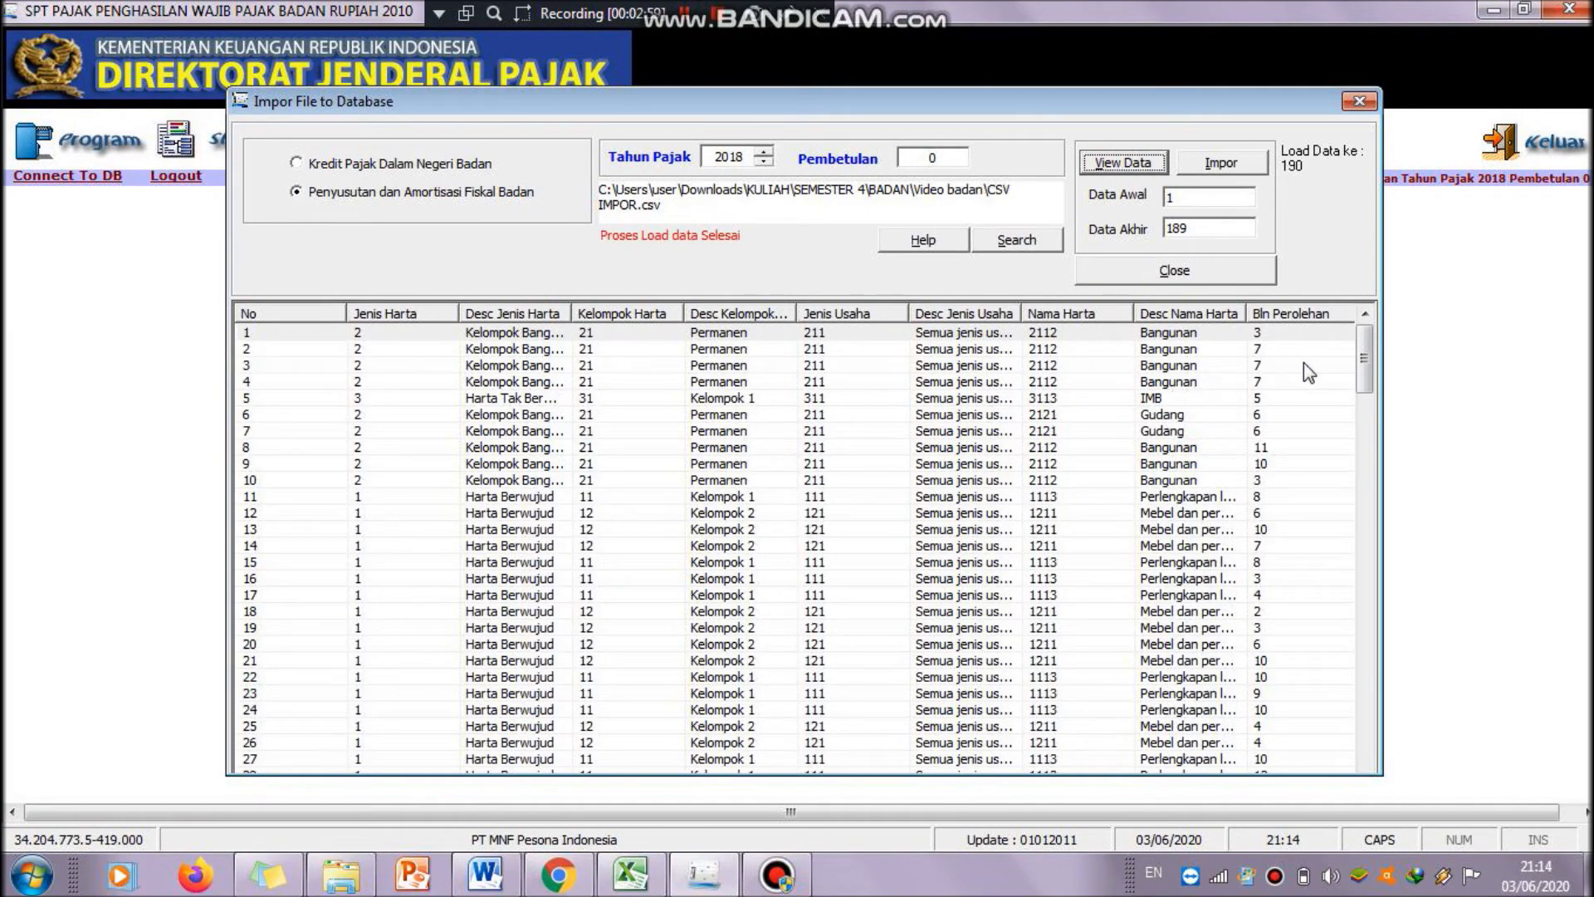
left_click_drag(1364, 357, 1351, 296)
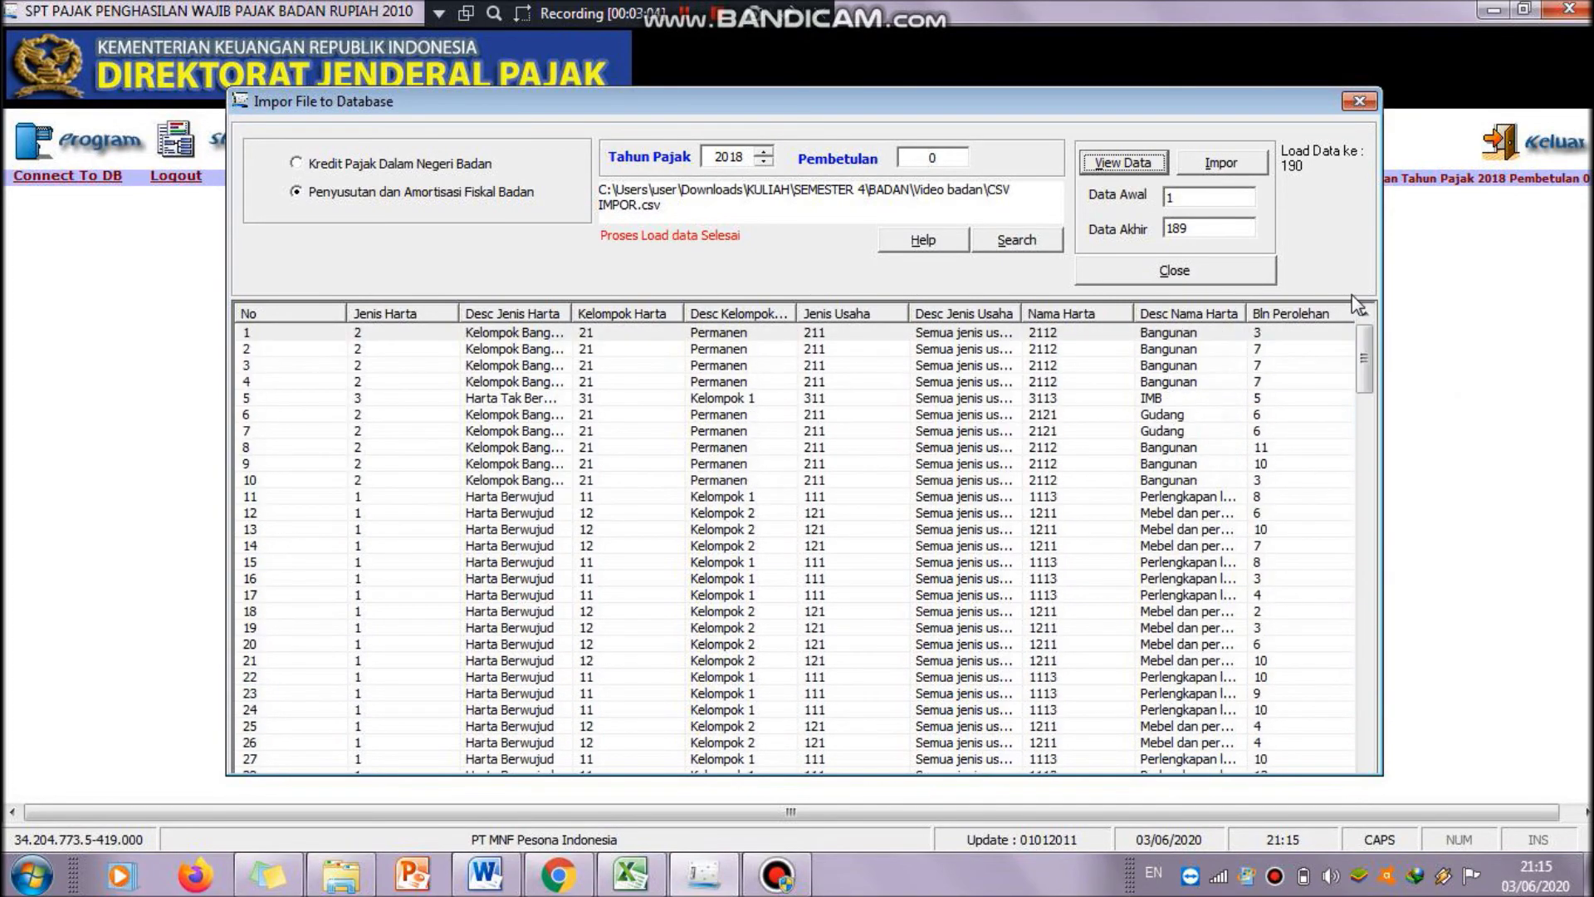
- Import the previewed depreciation records into the database, acknowledge the completion message, and close the import window
left_click(1214, 176)
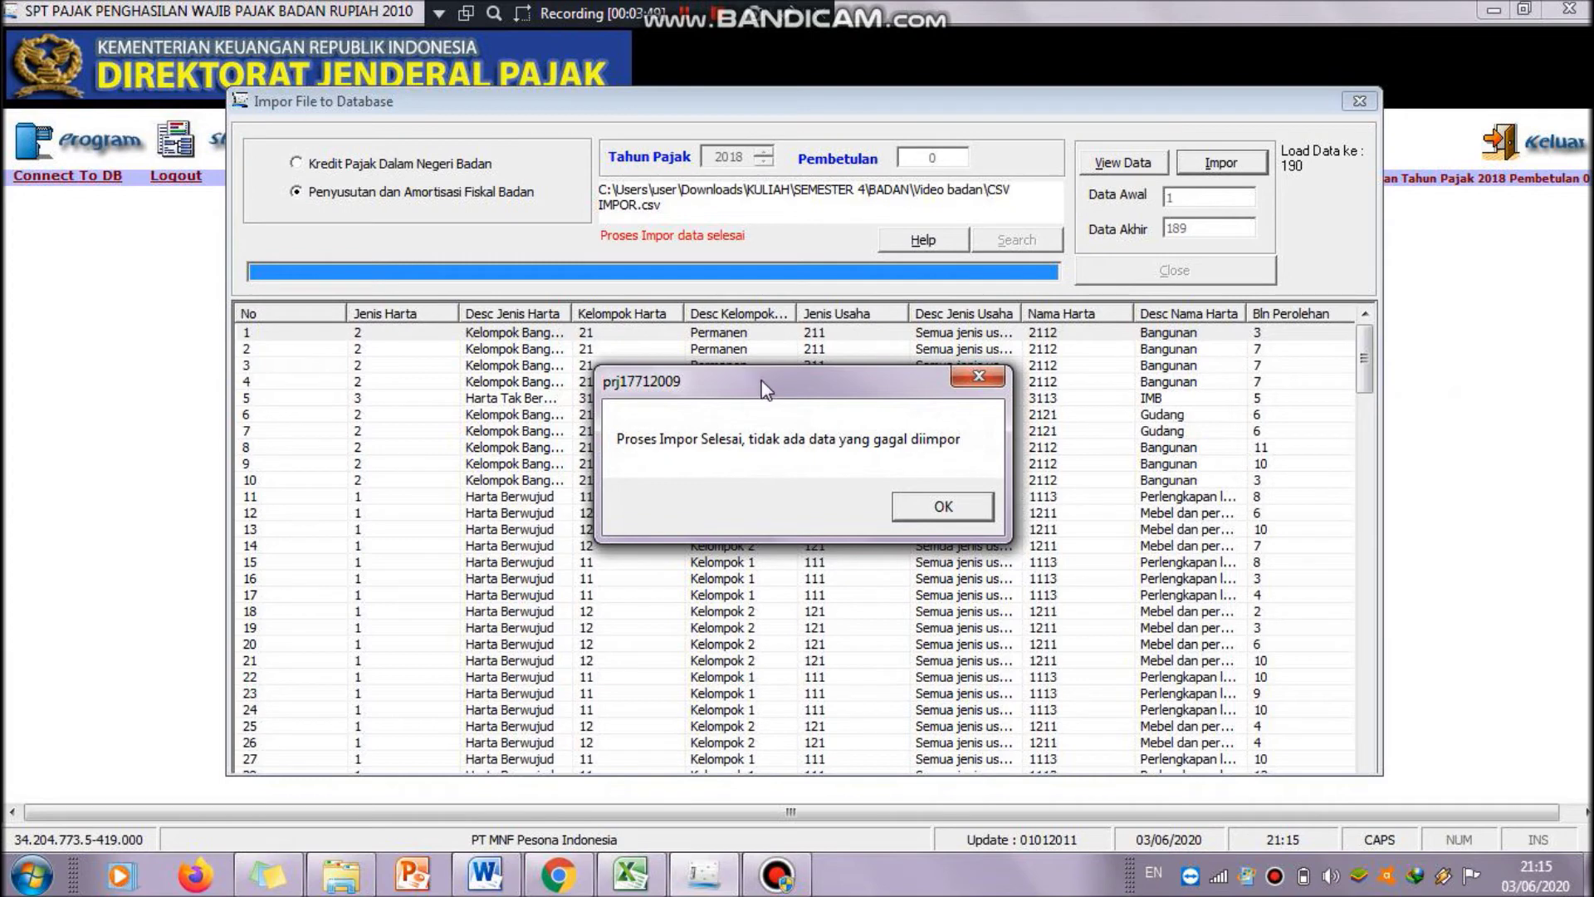
left_click_drag(763, 382, 817, 358)
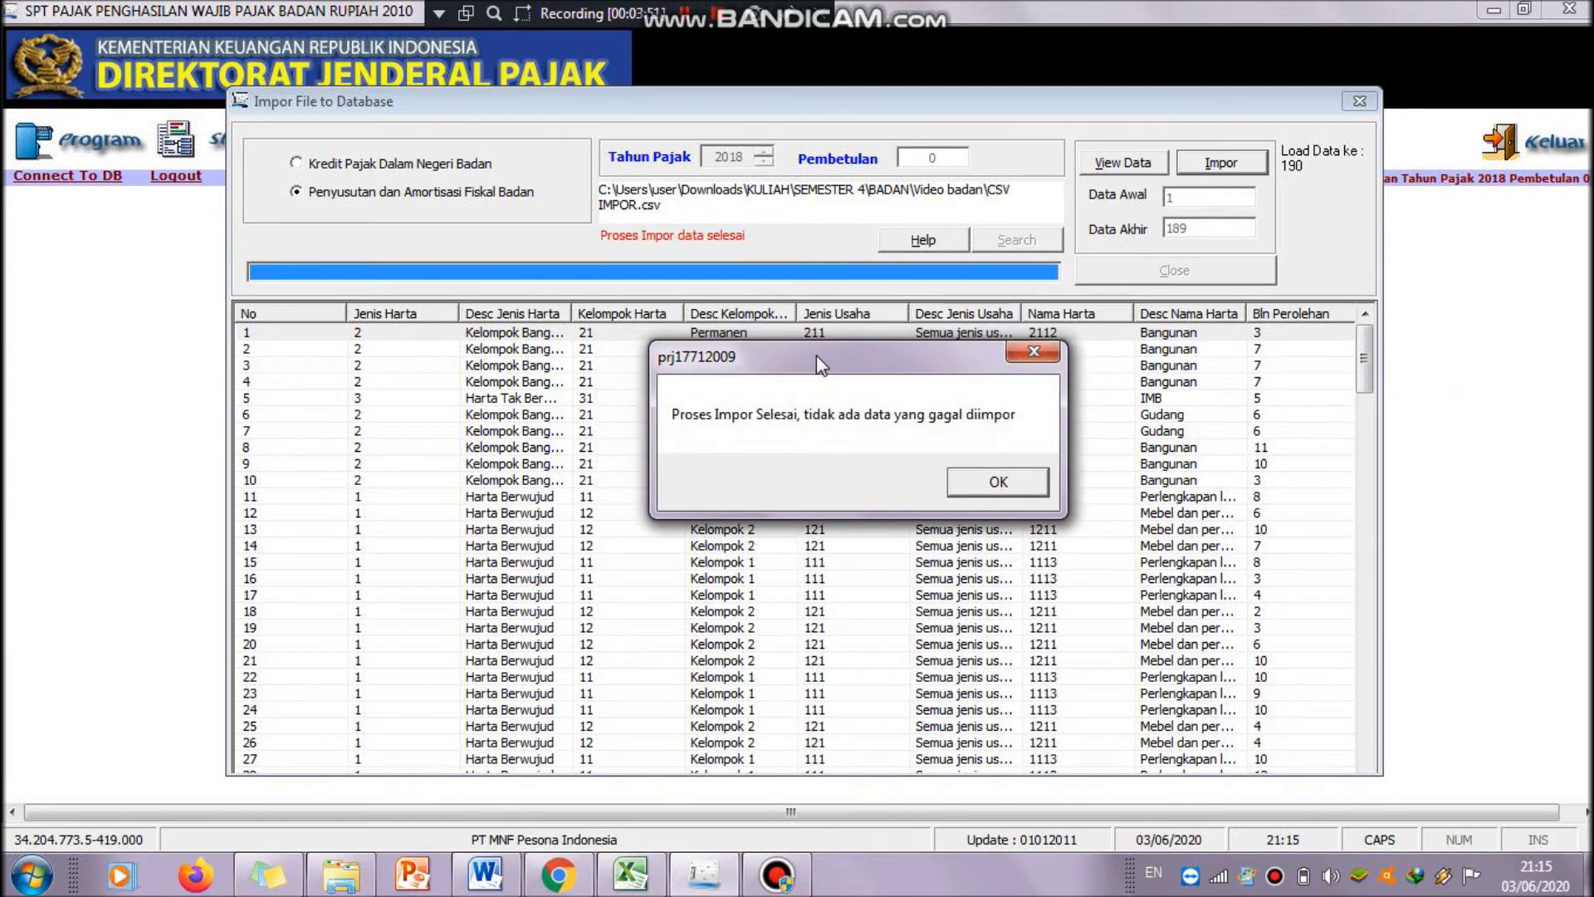
left_click_drag(815, 355, 767, 397)
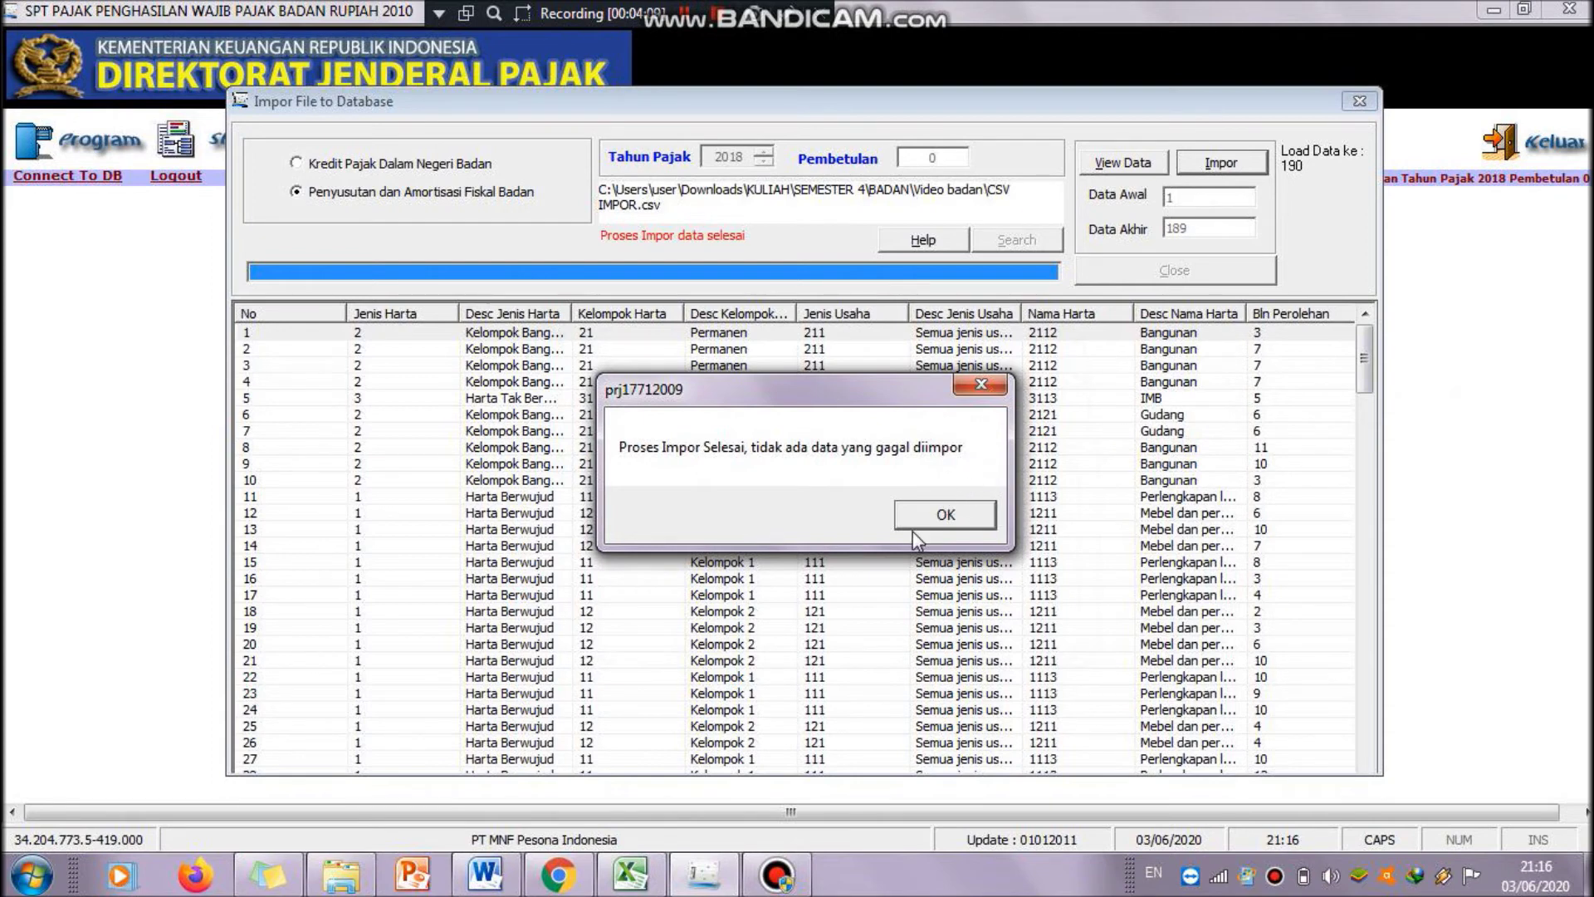
left_click(933, 520)
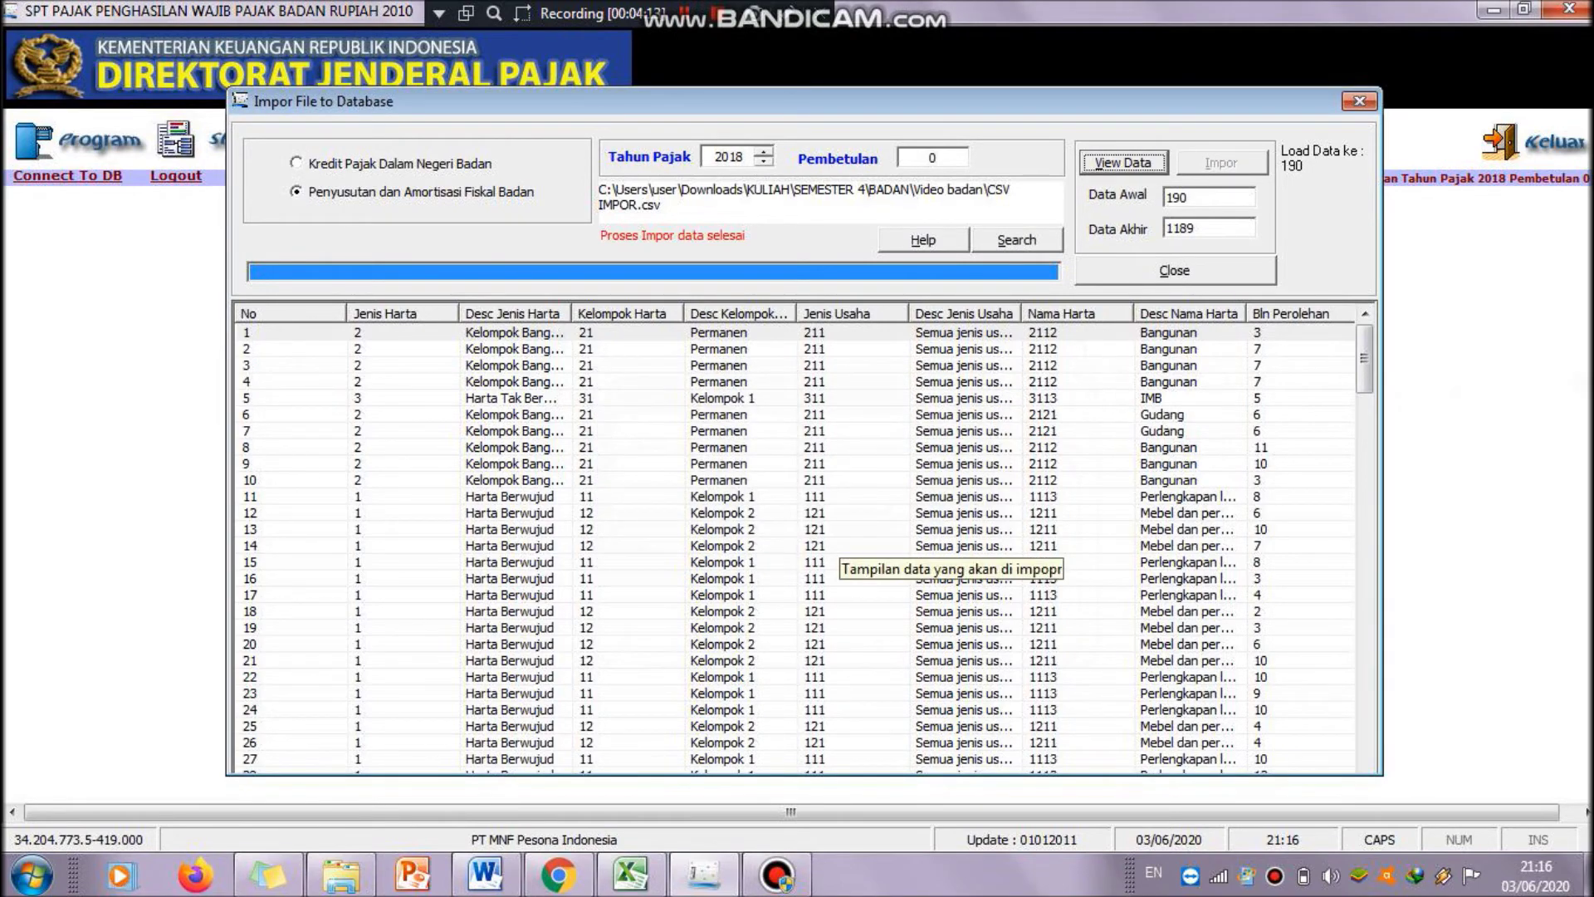
left_click_drag(1369, 359, 1371, 282)
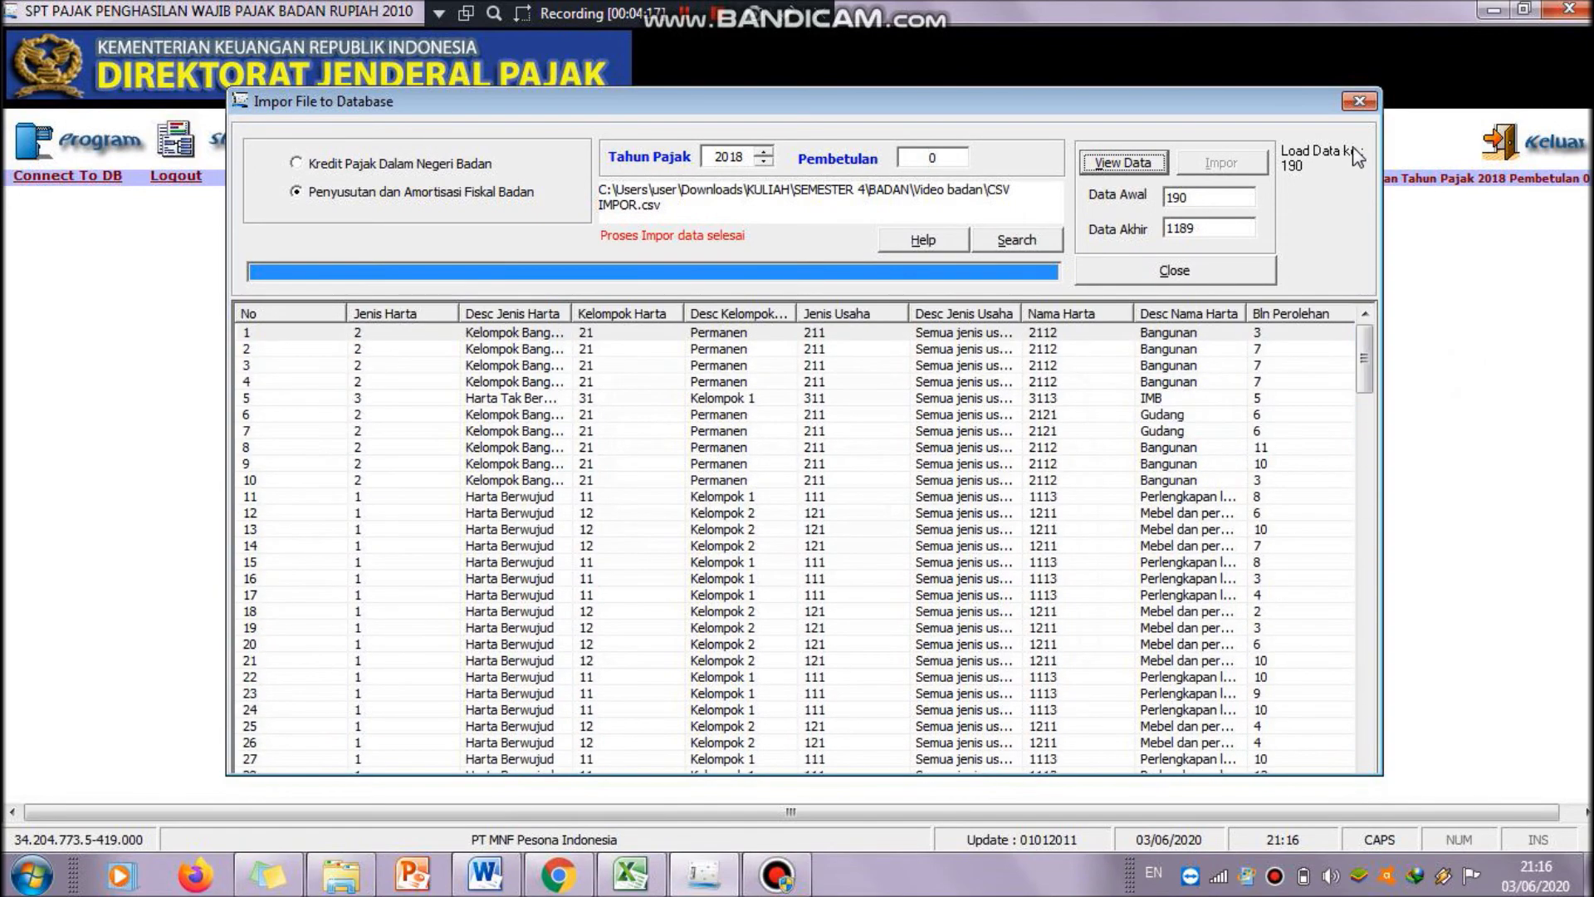
left_click(1358, 102)
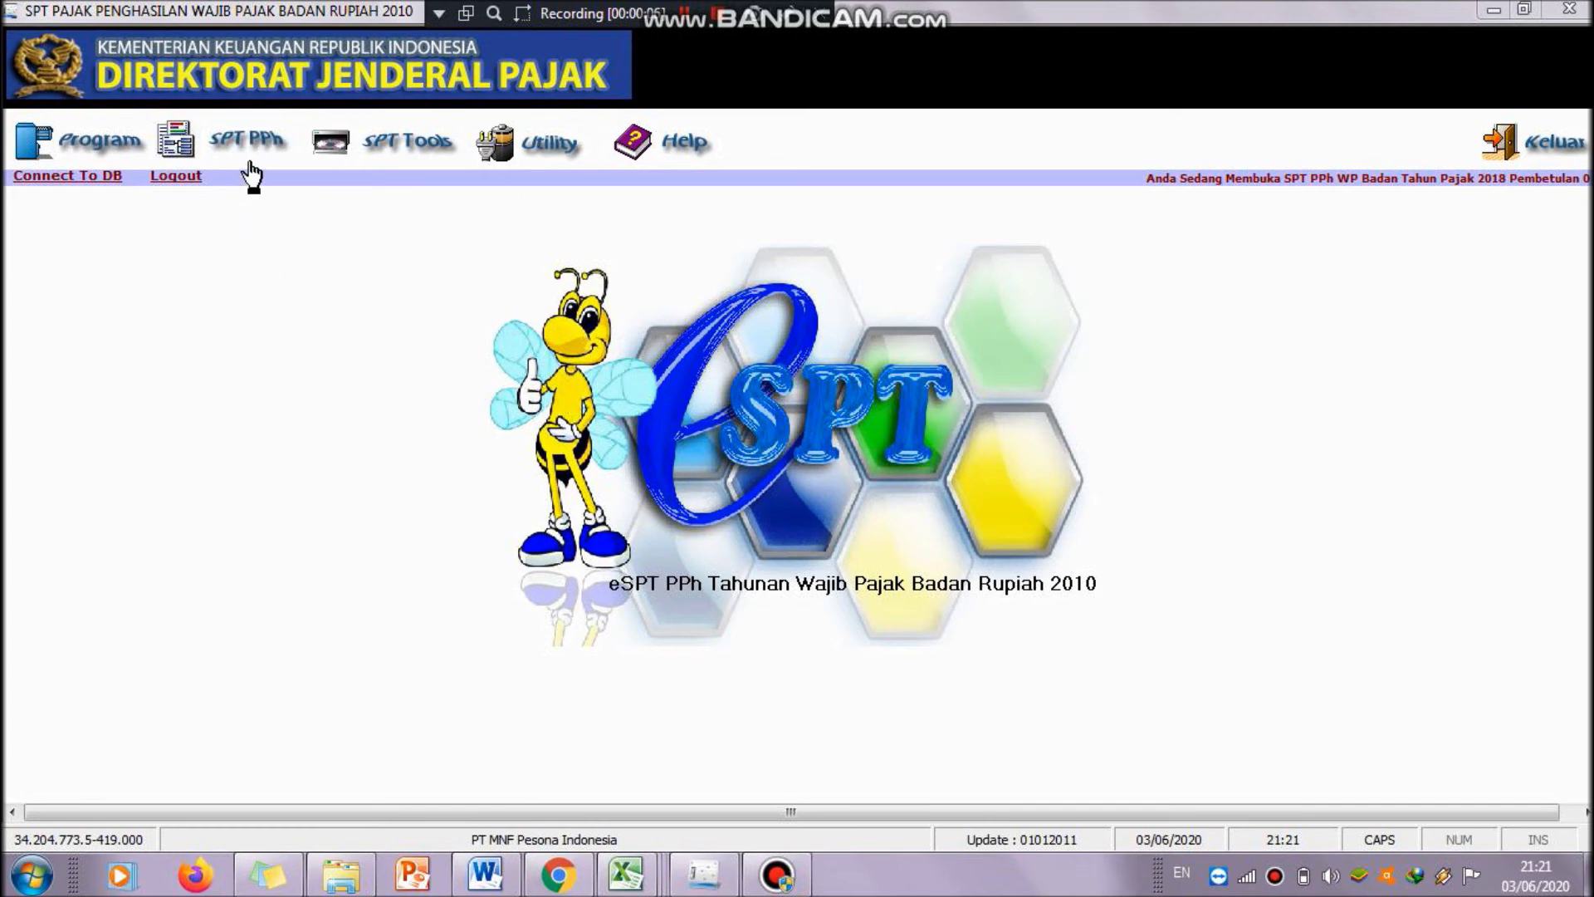
- Open Daftar Penyusutan dan Amortisasi Fiskal from the special attachments and review the imported depreciation and amortisation records
left_click(252, 149)
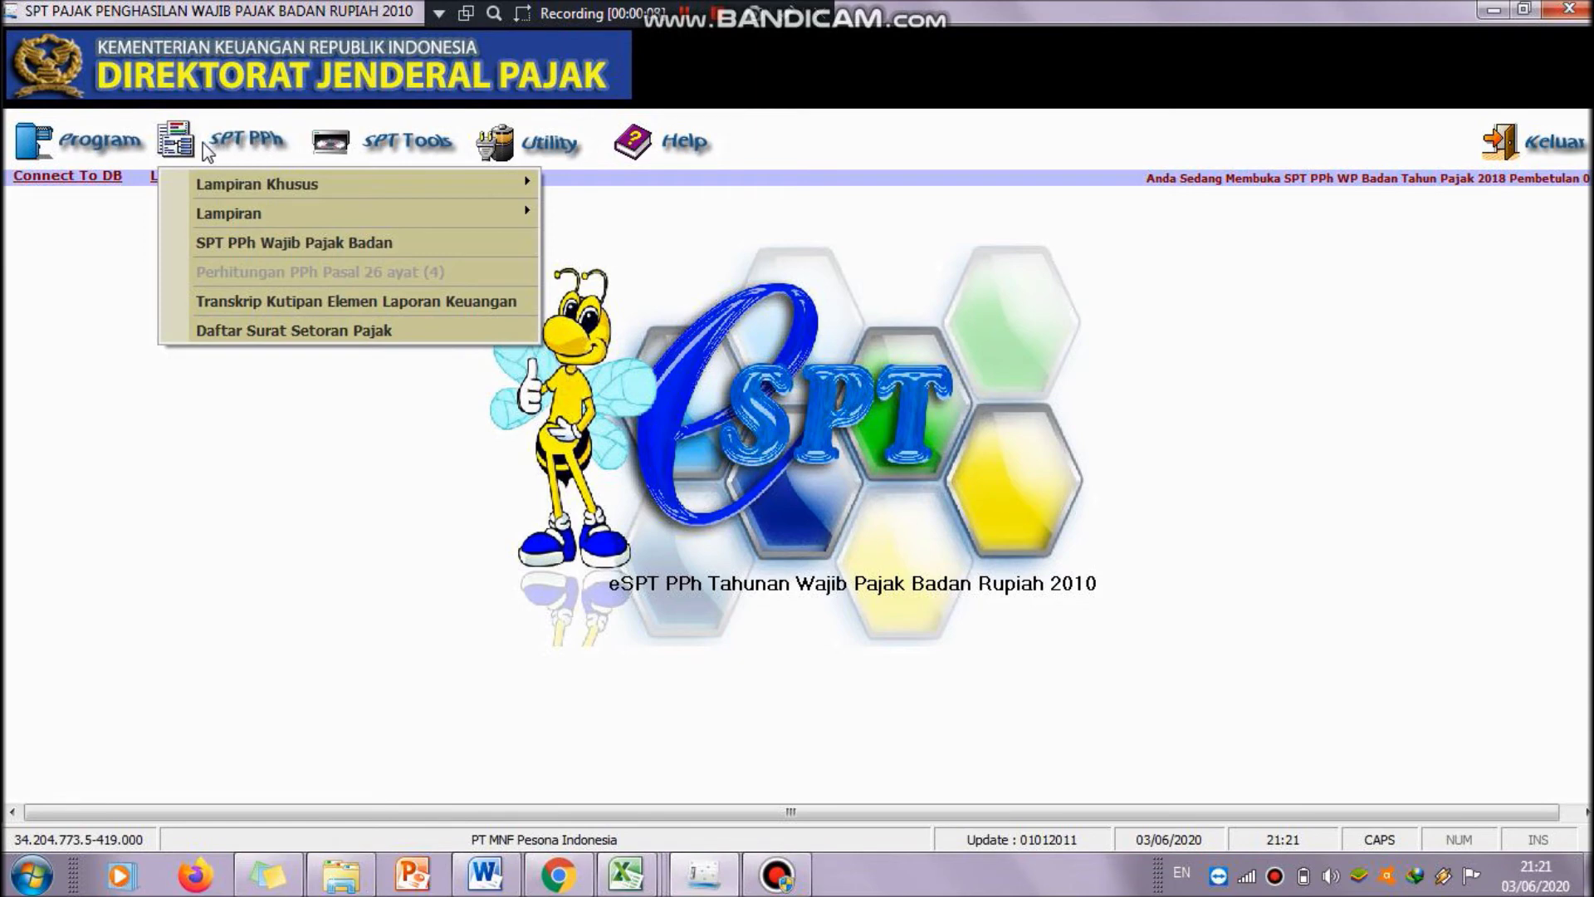
mouse_move(226, 188)
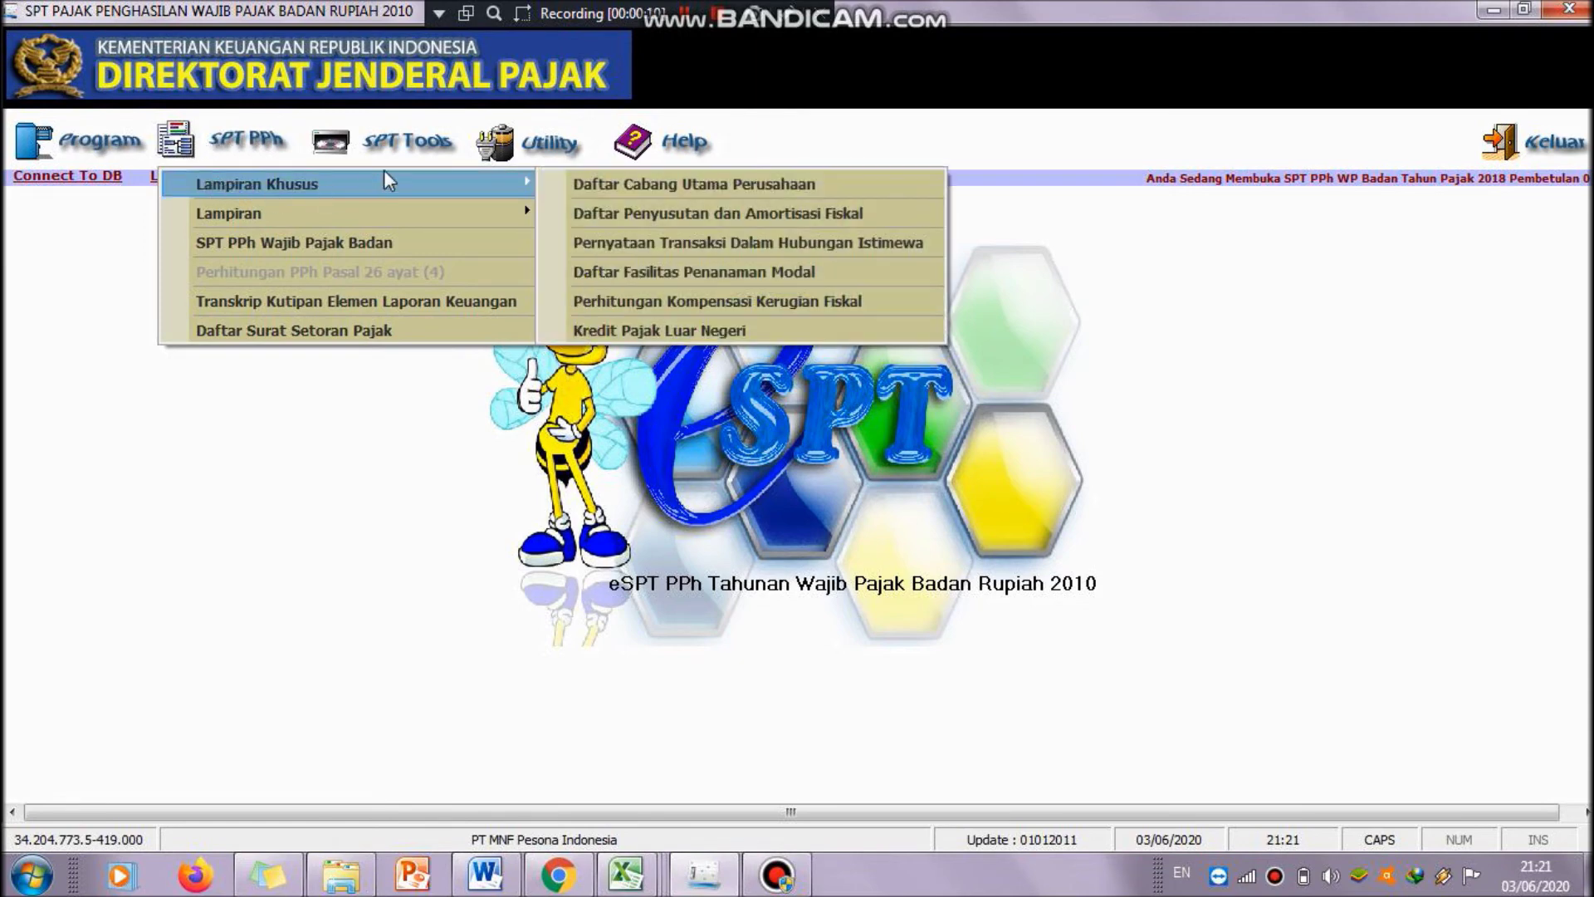
left_click(582, 212)
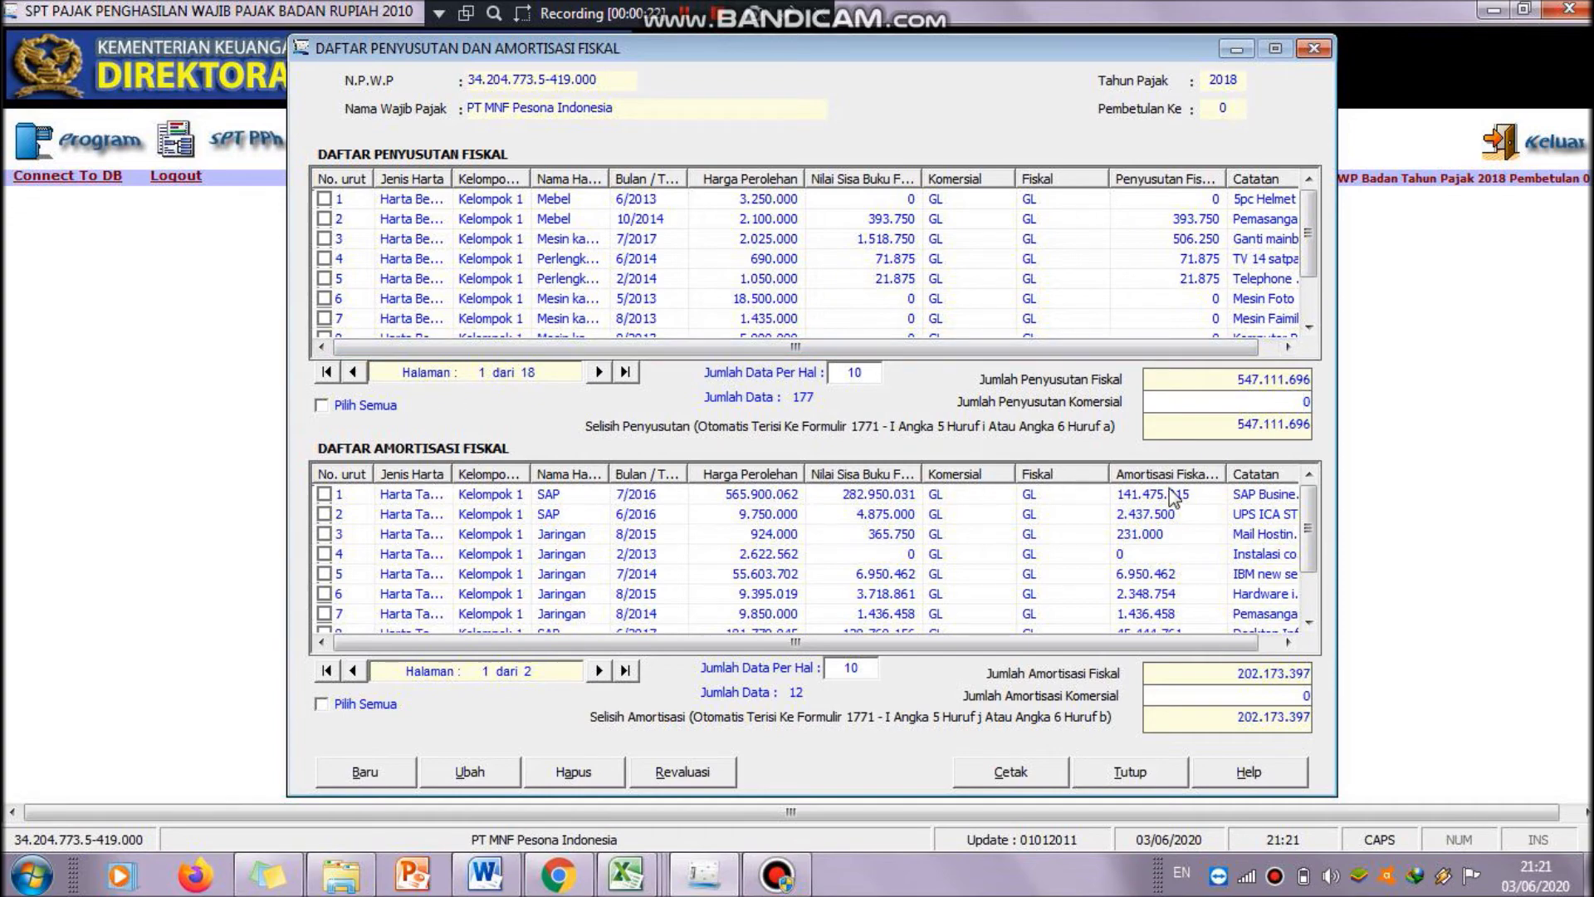
mouse_move(1320, 532)
left_mouse_down()
mouse_move(1314, 606)
mouse_move(1313, 531)
left_mouse_up()
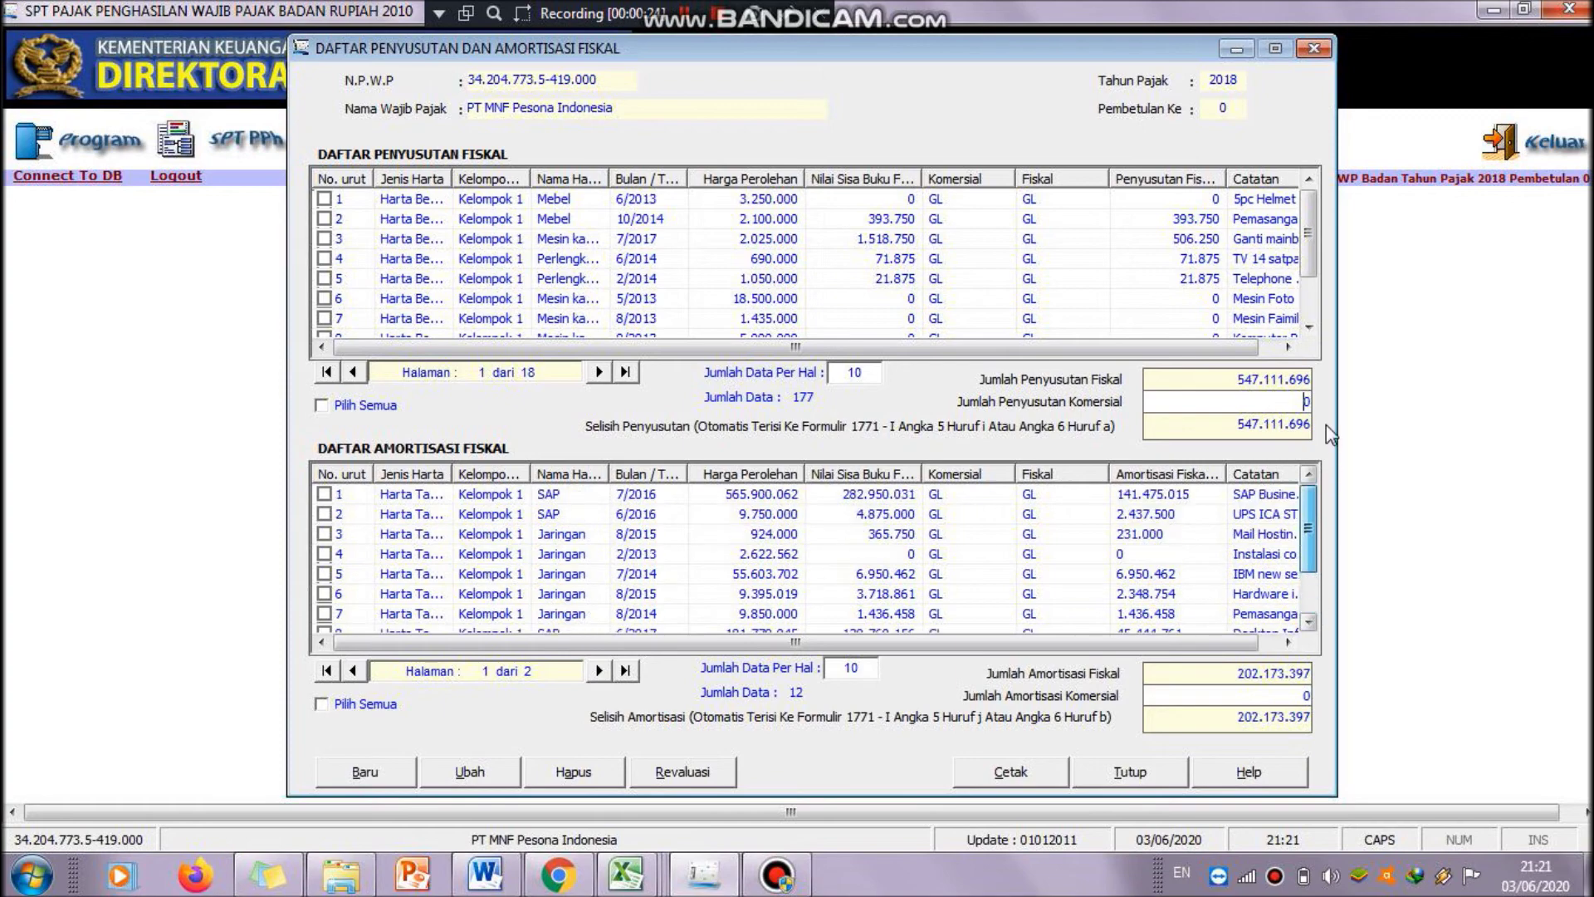
mouse_move(1307, 249)
left_mouse_down()
mouse_move(1303, 336)
mouse_move(1308, 249)
left_mouse_up()
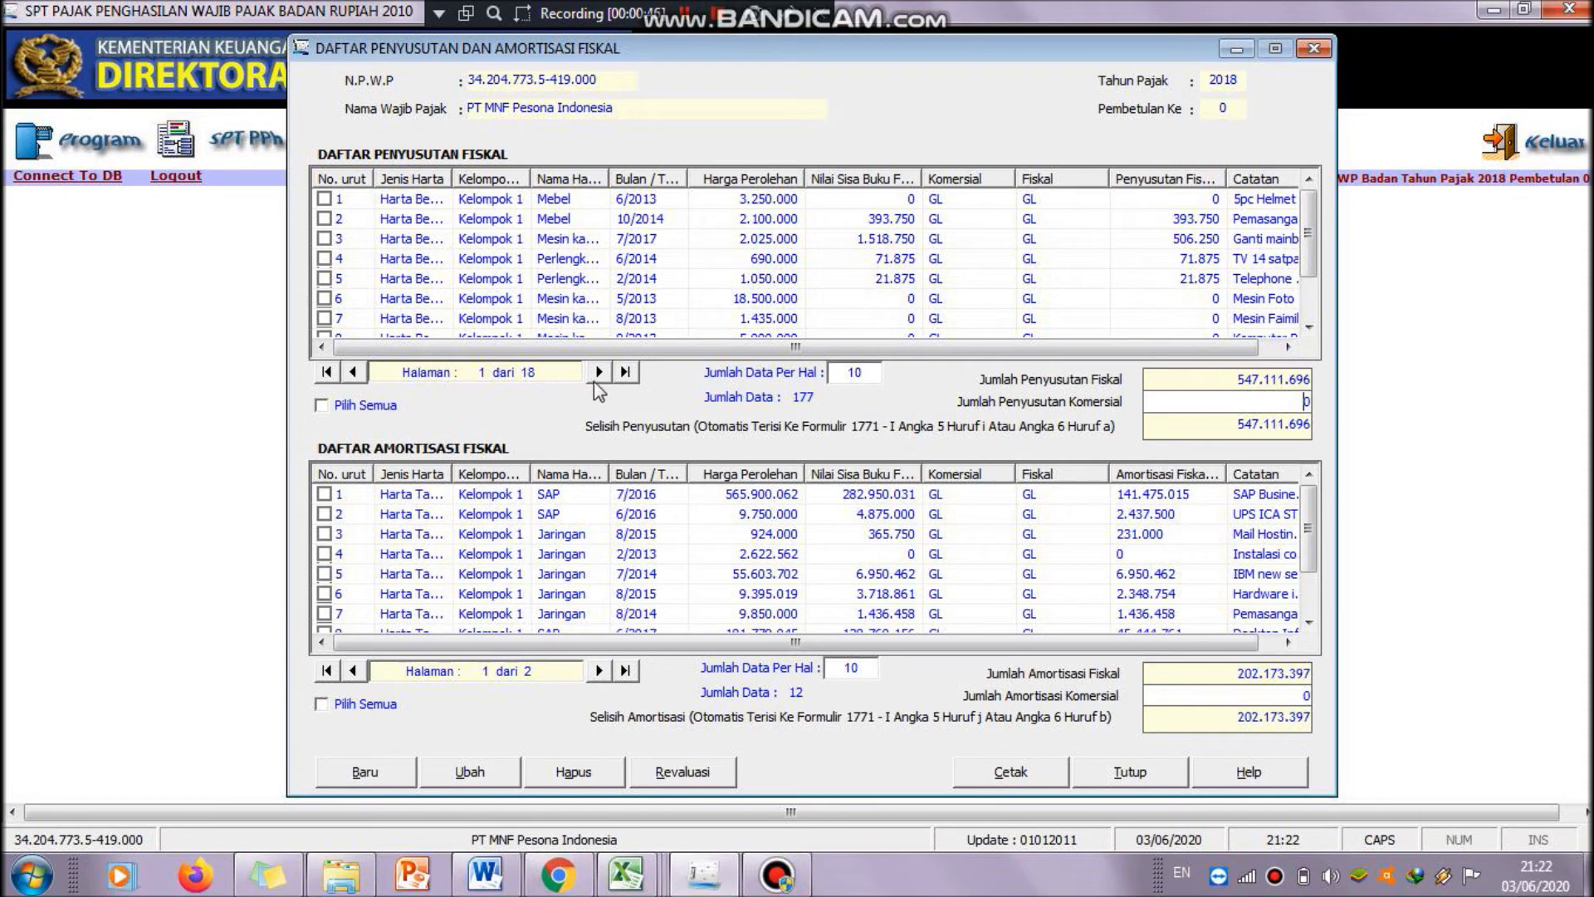
left_click_drag(1300, 246, 1314, 317)
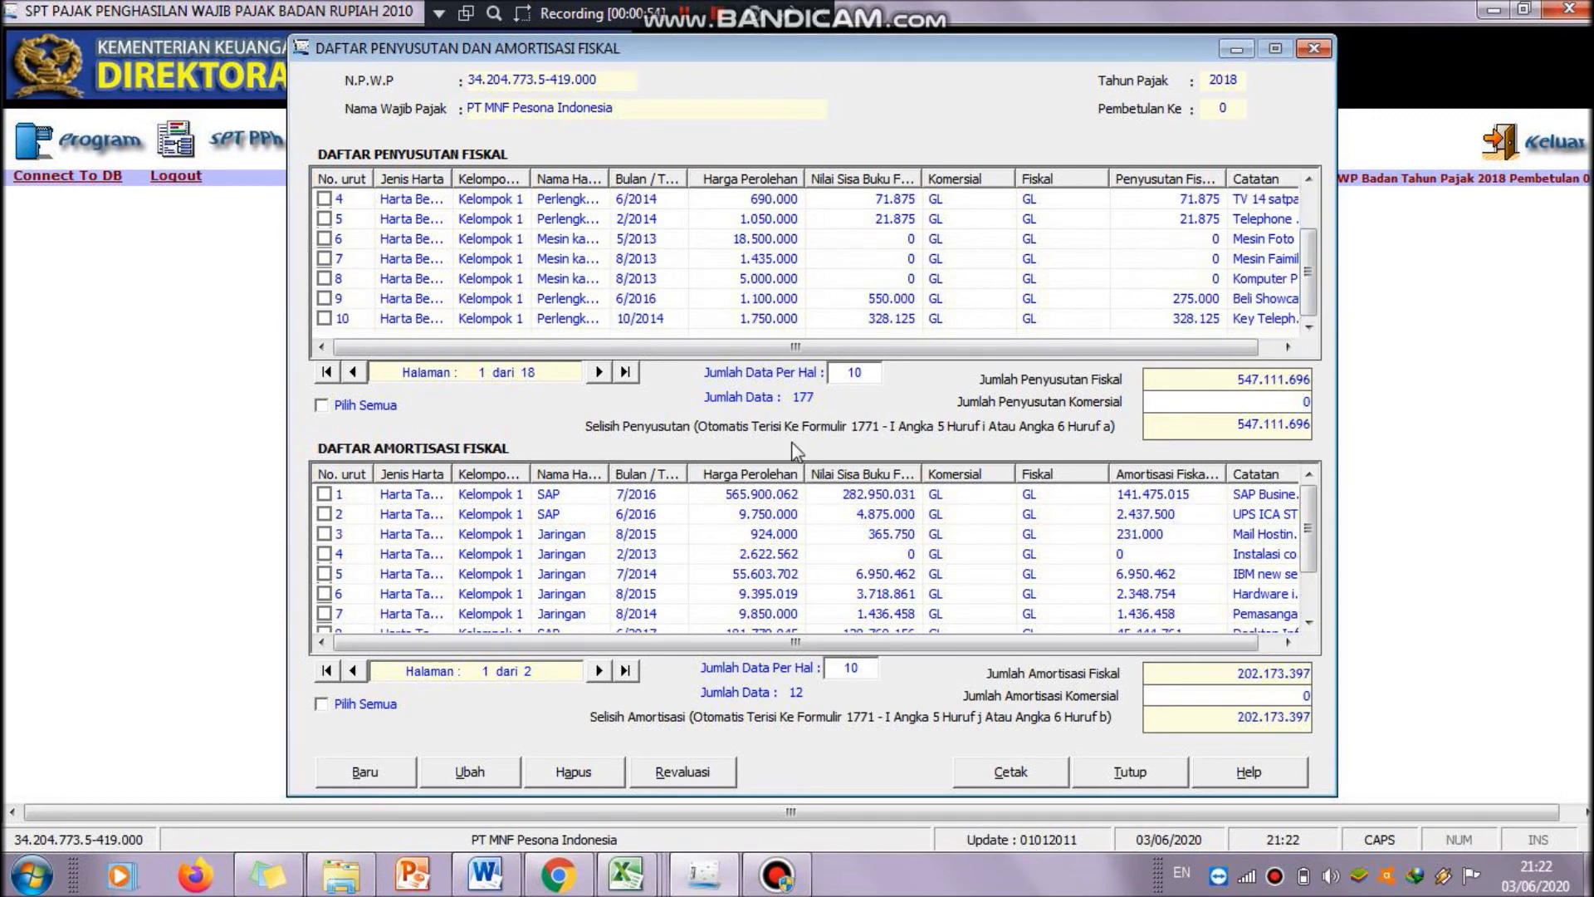
left_click_drag(1310, 279, 1311, 236)
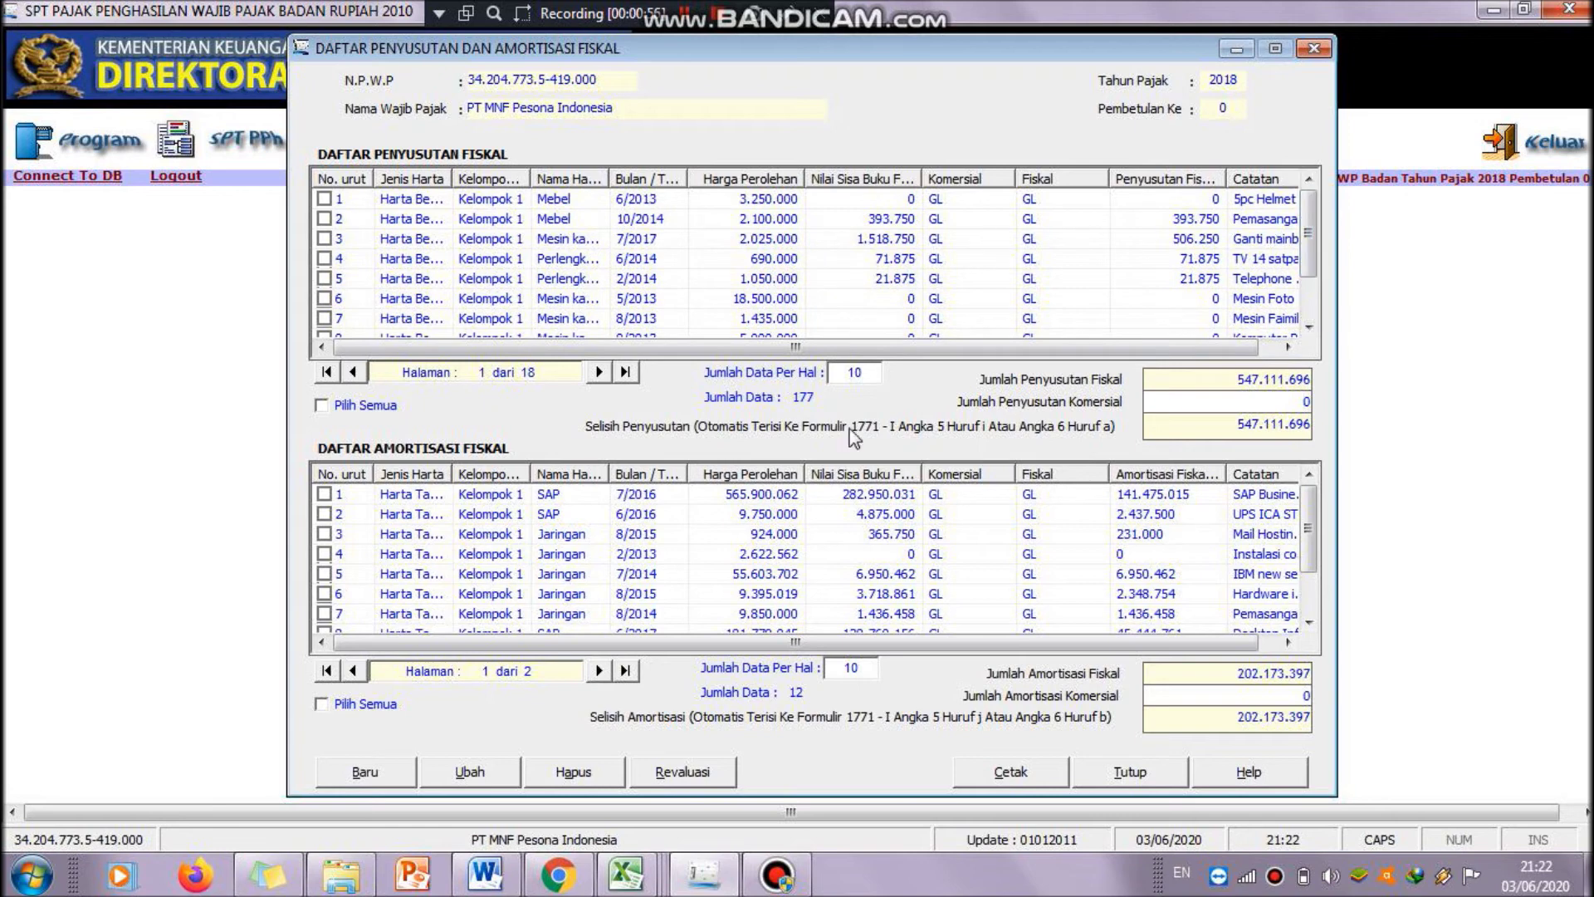
- Set the number of records per page in Daftar Penyusutan Fiskal to 200 and look through the list
double_click(867, 374)
key("BackSpace")
type("200")
key("Return")
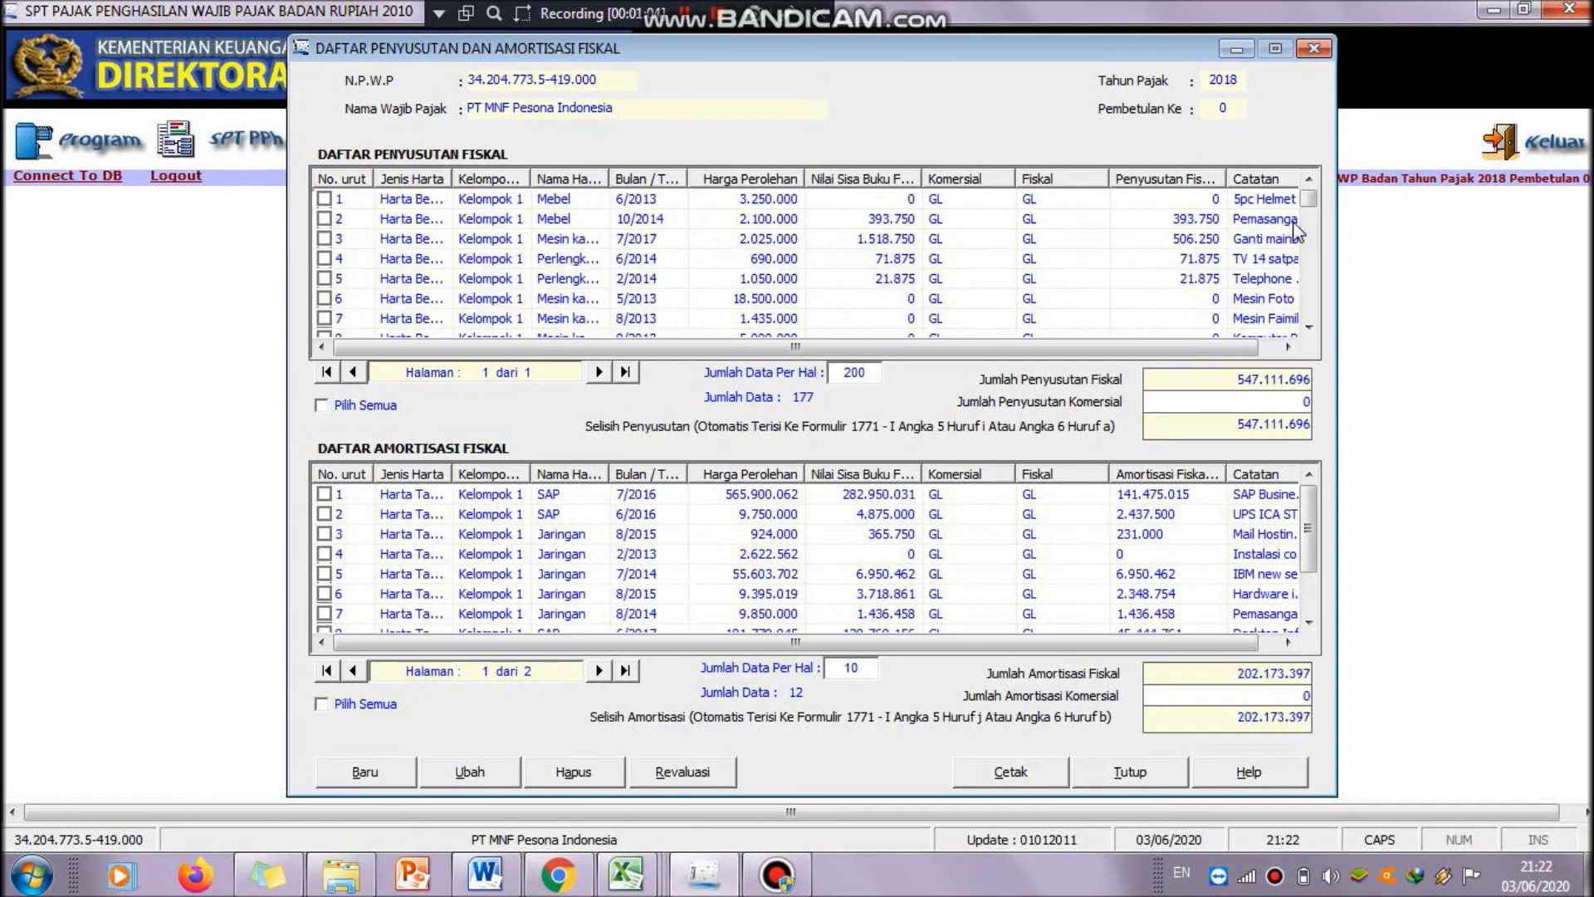
mouse_move(1314, 204)
left_mouse_down()
mouse_move(1313, 381)
mouse_move(1310, 199)
left_mouse_up()
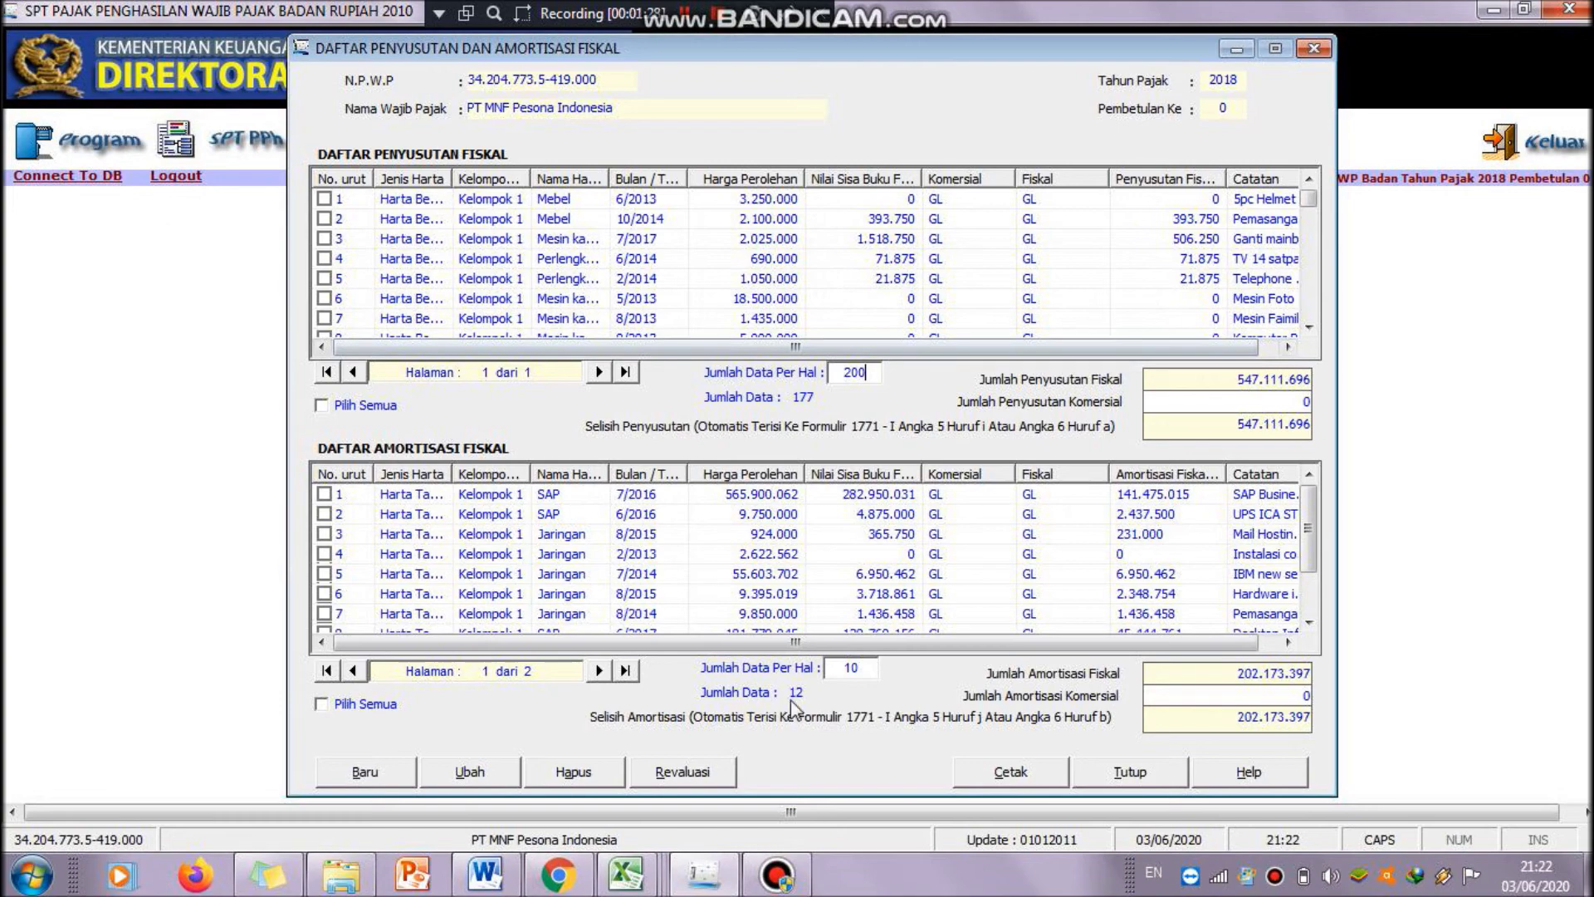
- Set the number of records per page in Daftar Amortisasi Fiskal to 15 and look through the list
double_click(868, 664)
key("BackSpace")
type("1")
key("Return")
scroll(1308, 616, "down", 2)
mouse_move(1301, 607)
left_mouse_down()
mouse_move(1302, 631)
mouse_move(1307, 443)
mouse_move(1311, 668)
mouse_move(1316, 597)
left_mouse_up()
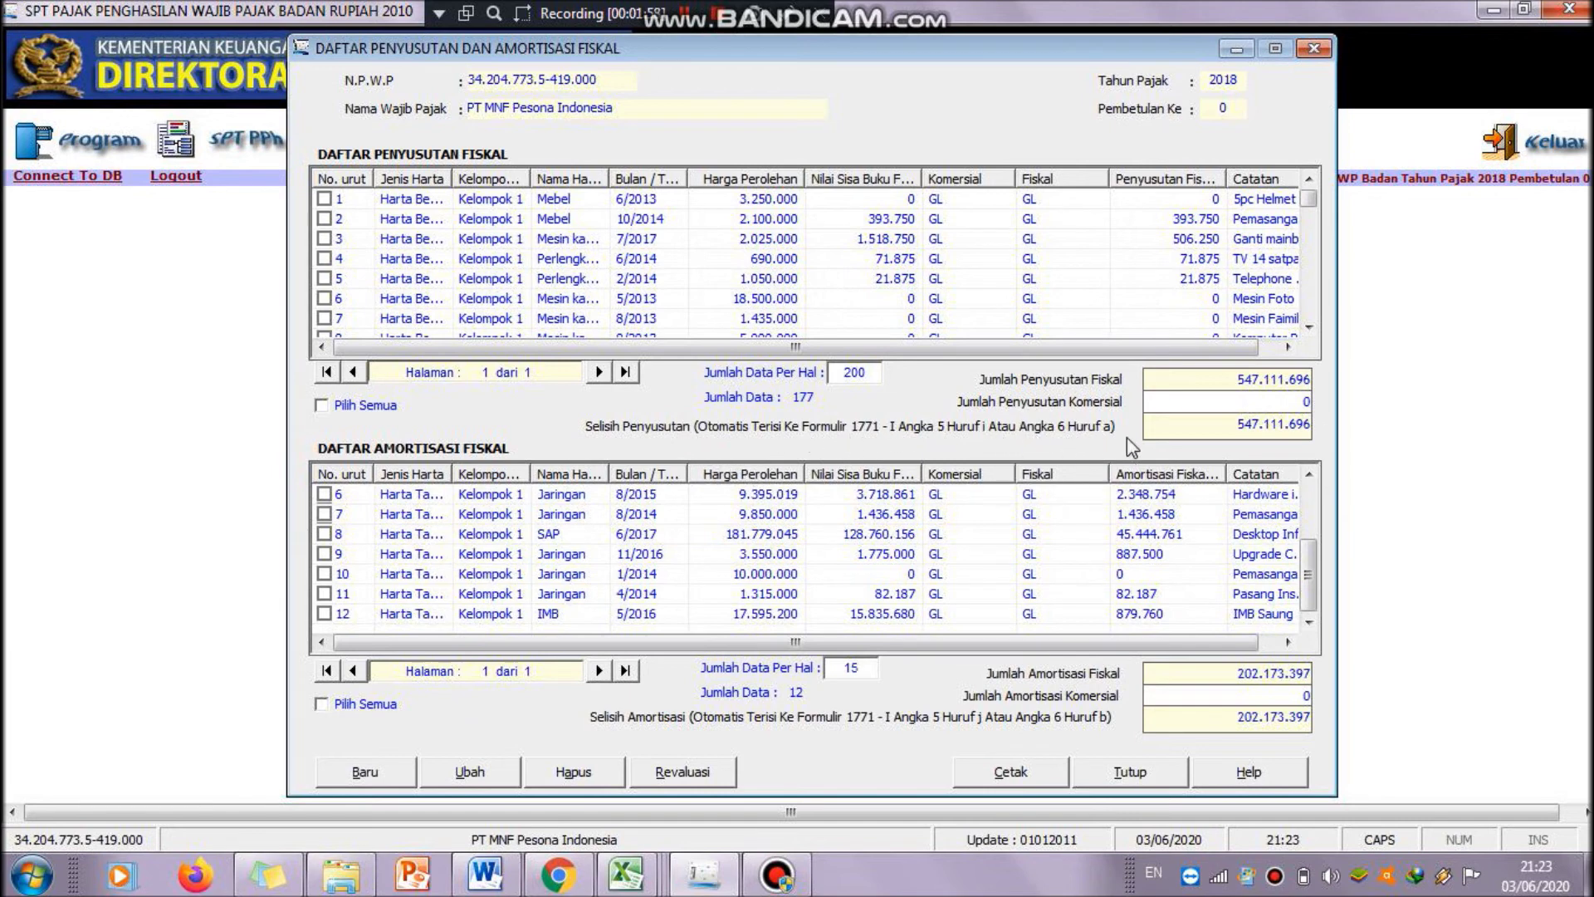
- Open Formulir 1771-II beside the depreciation list and examine its Biaya Penyusutan dan Amortisasi row
left_click(1198, 429)
left_click(1271, 406)
left_click_drag(1113, 56, 1228, 60)
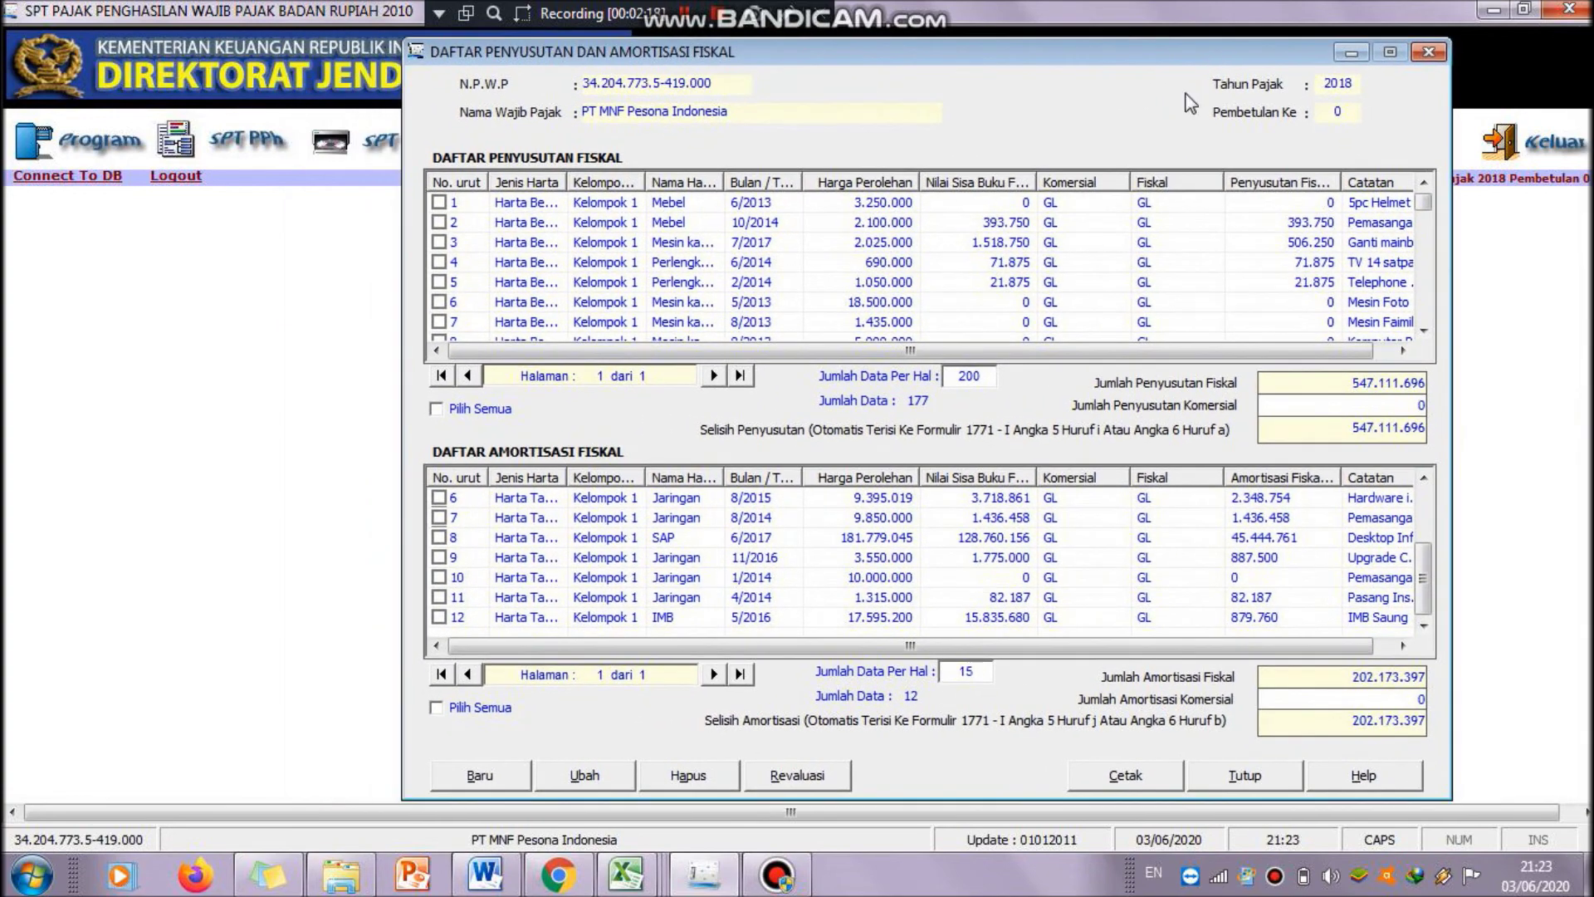
left_click(247, 137)
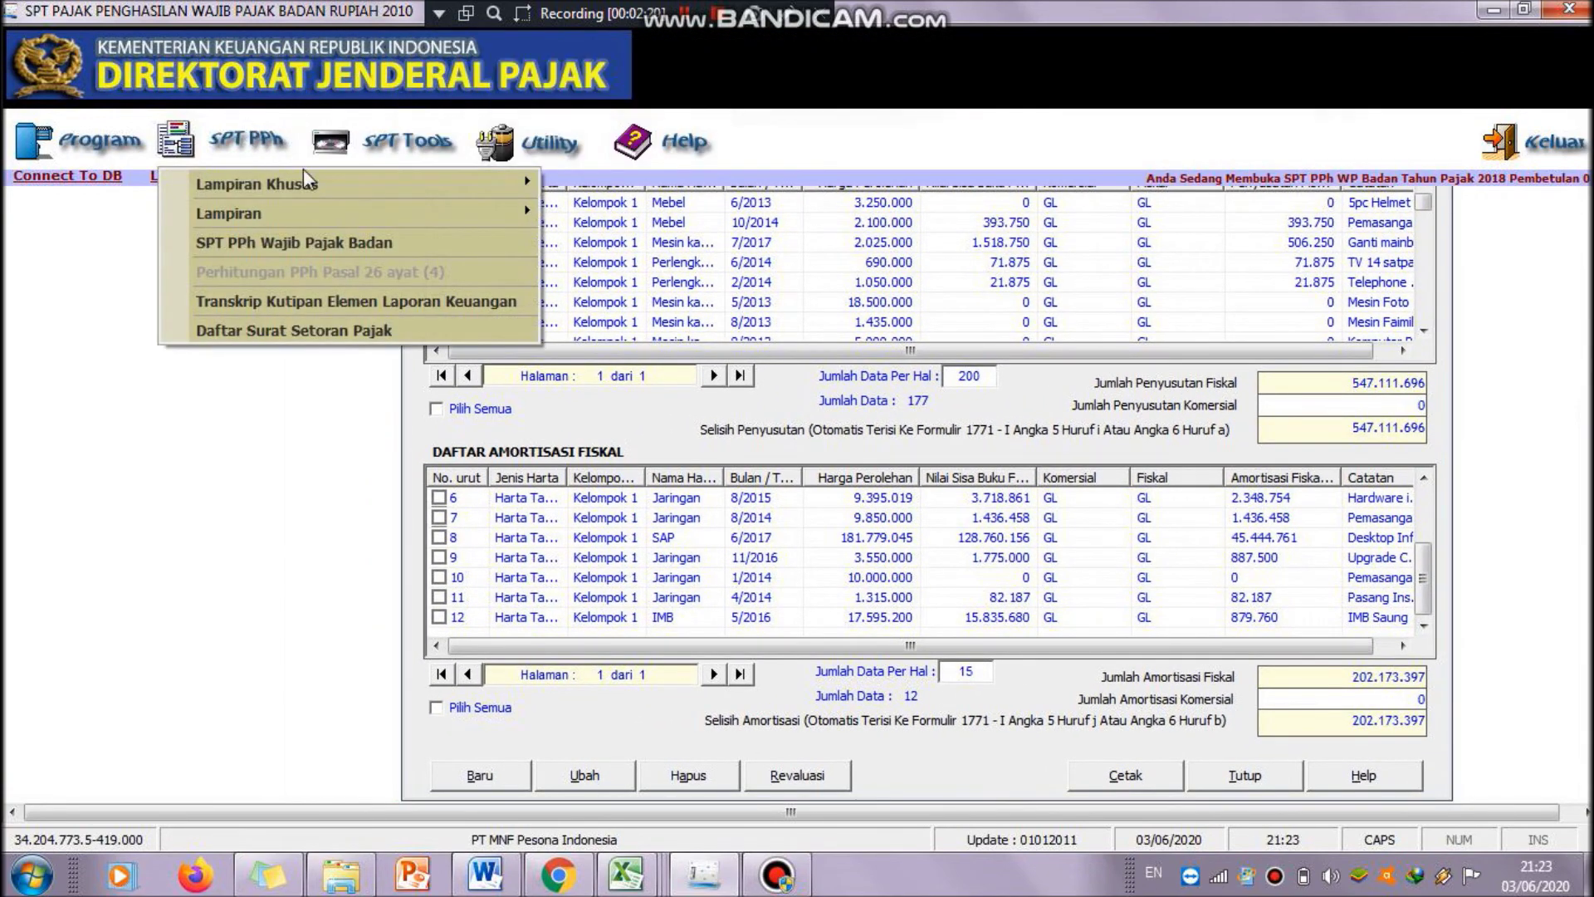
mouse_move(382, 220)
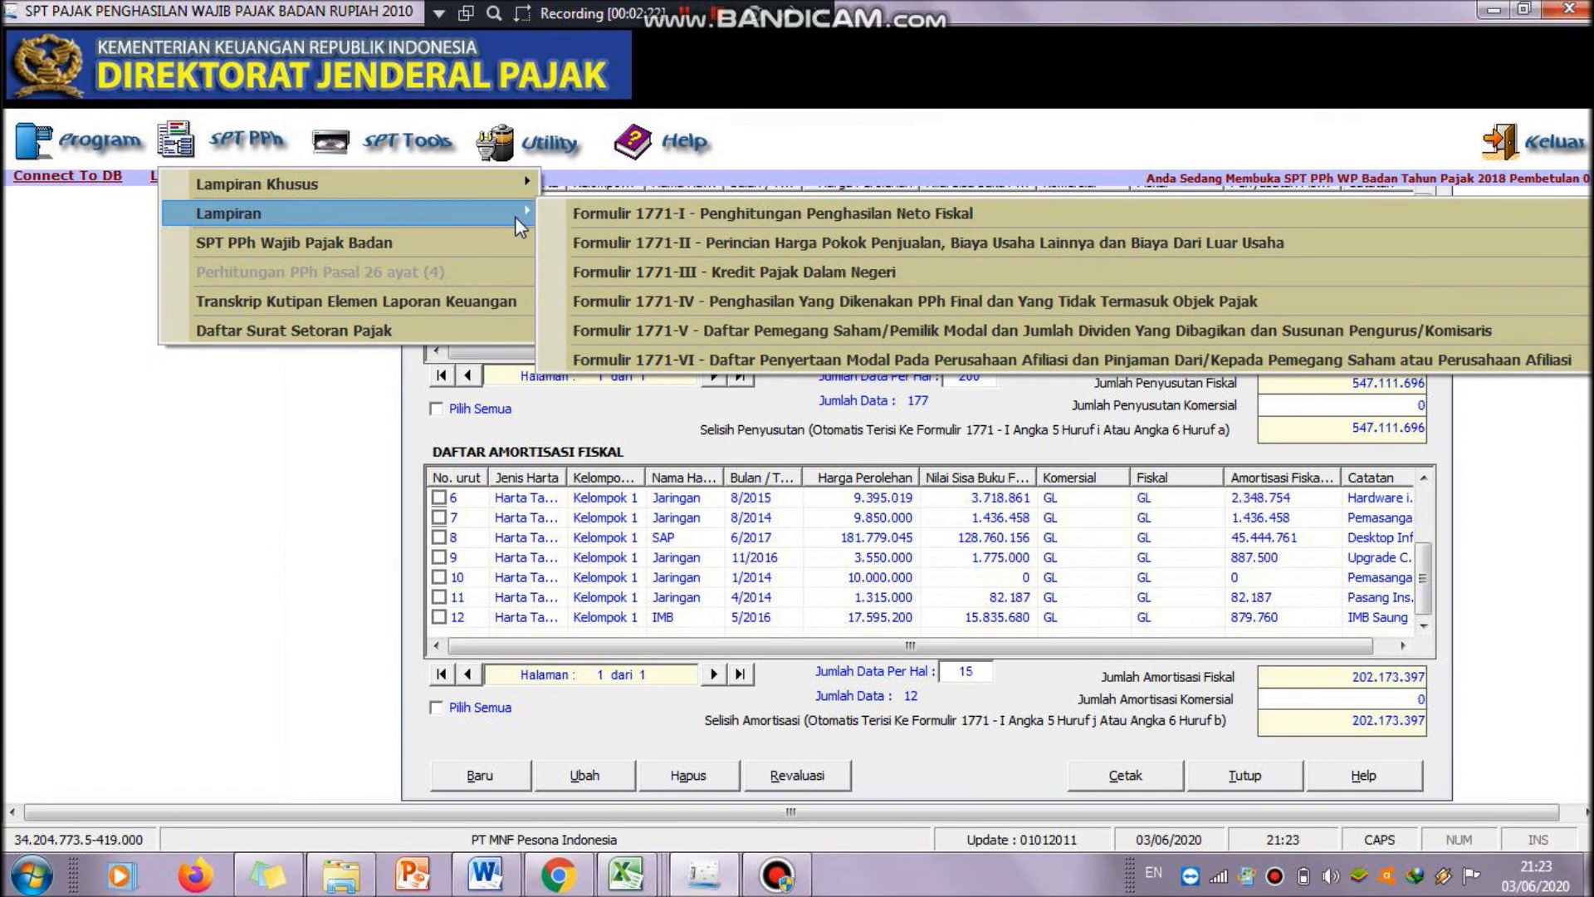
left_click(621, 241)
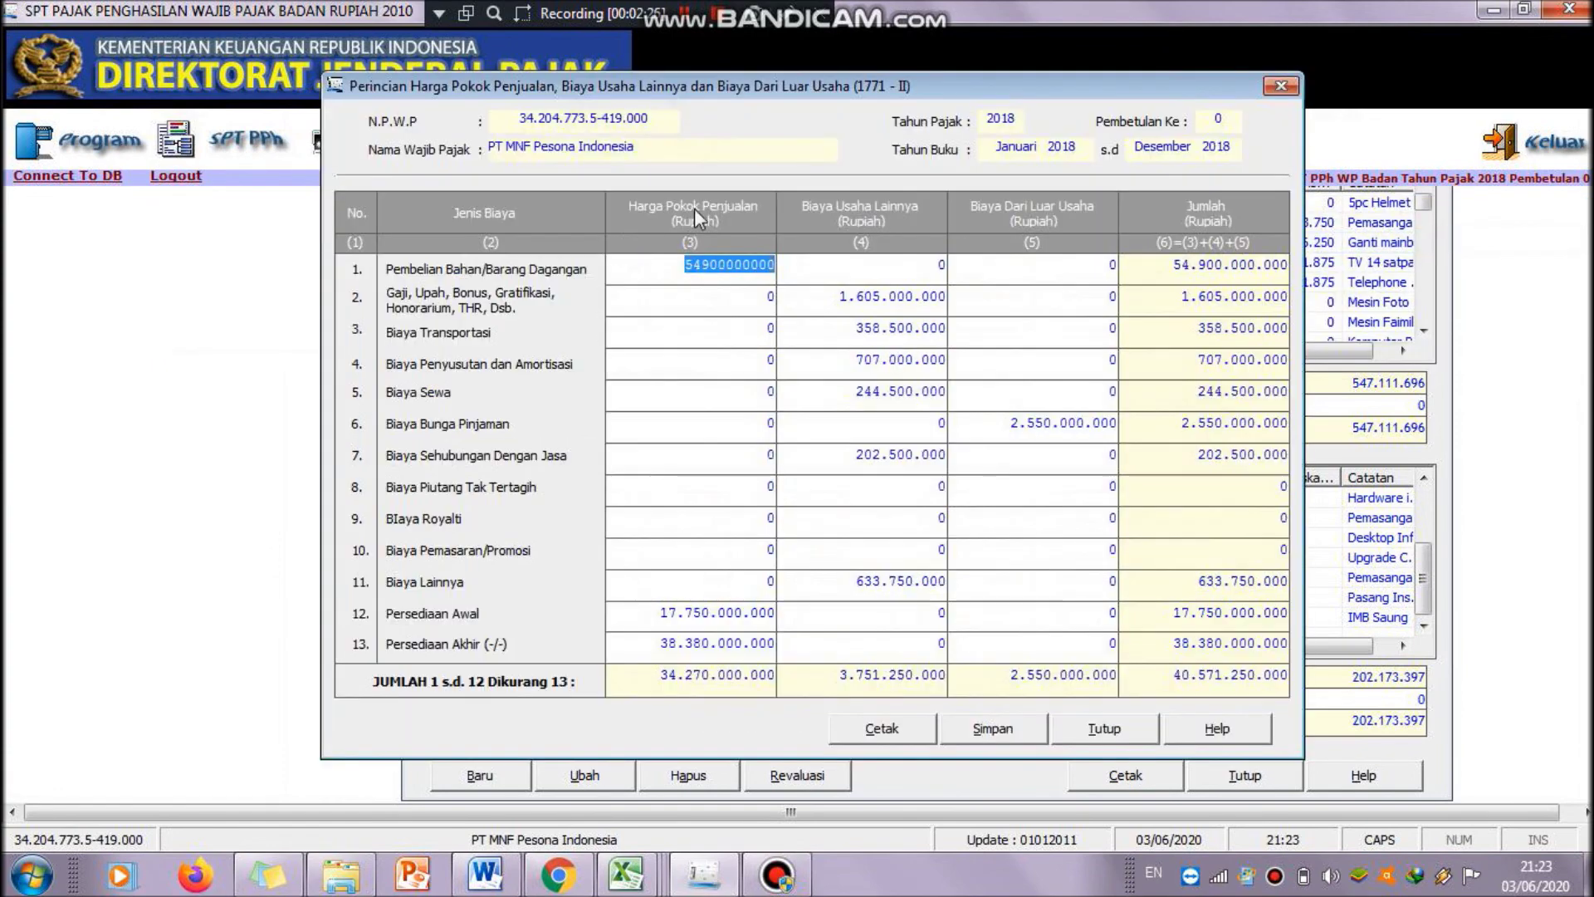
left_click_drag(1009, 85, 767, 107)
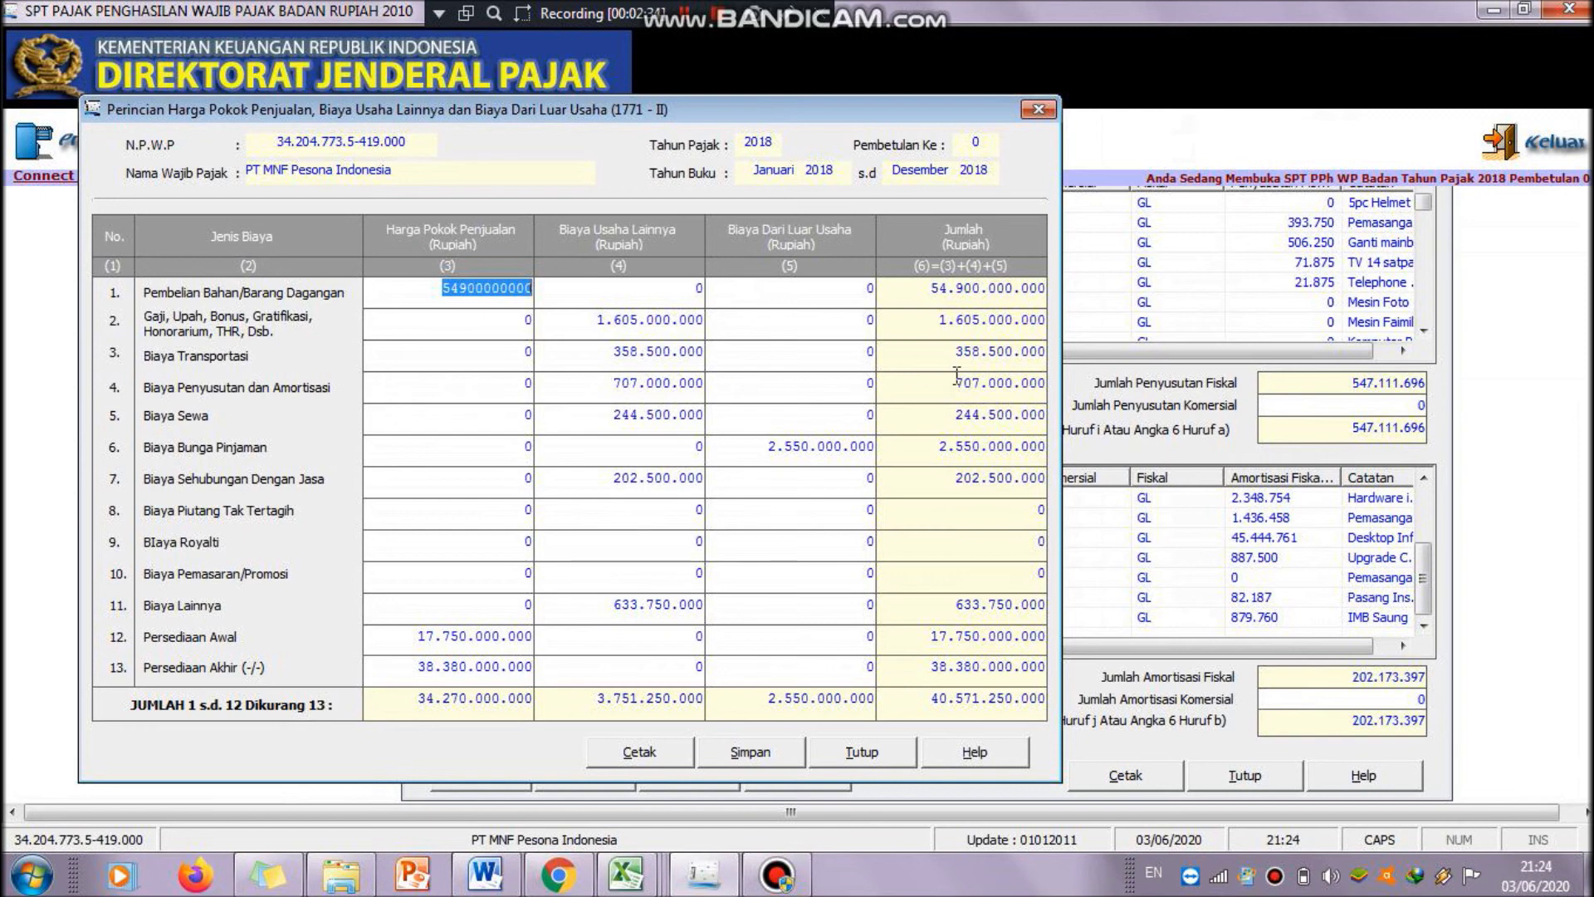
- Close Formulir 1771-II, choosing to save its data despite the mismatch with the commercial depreciation and amortisation totals
left_click(1030, 118)
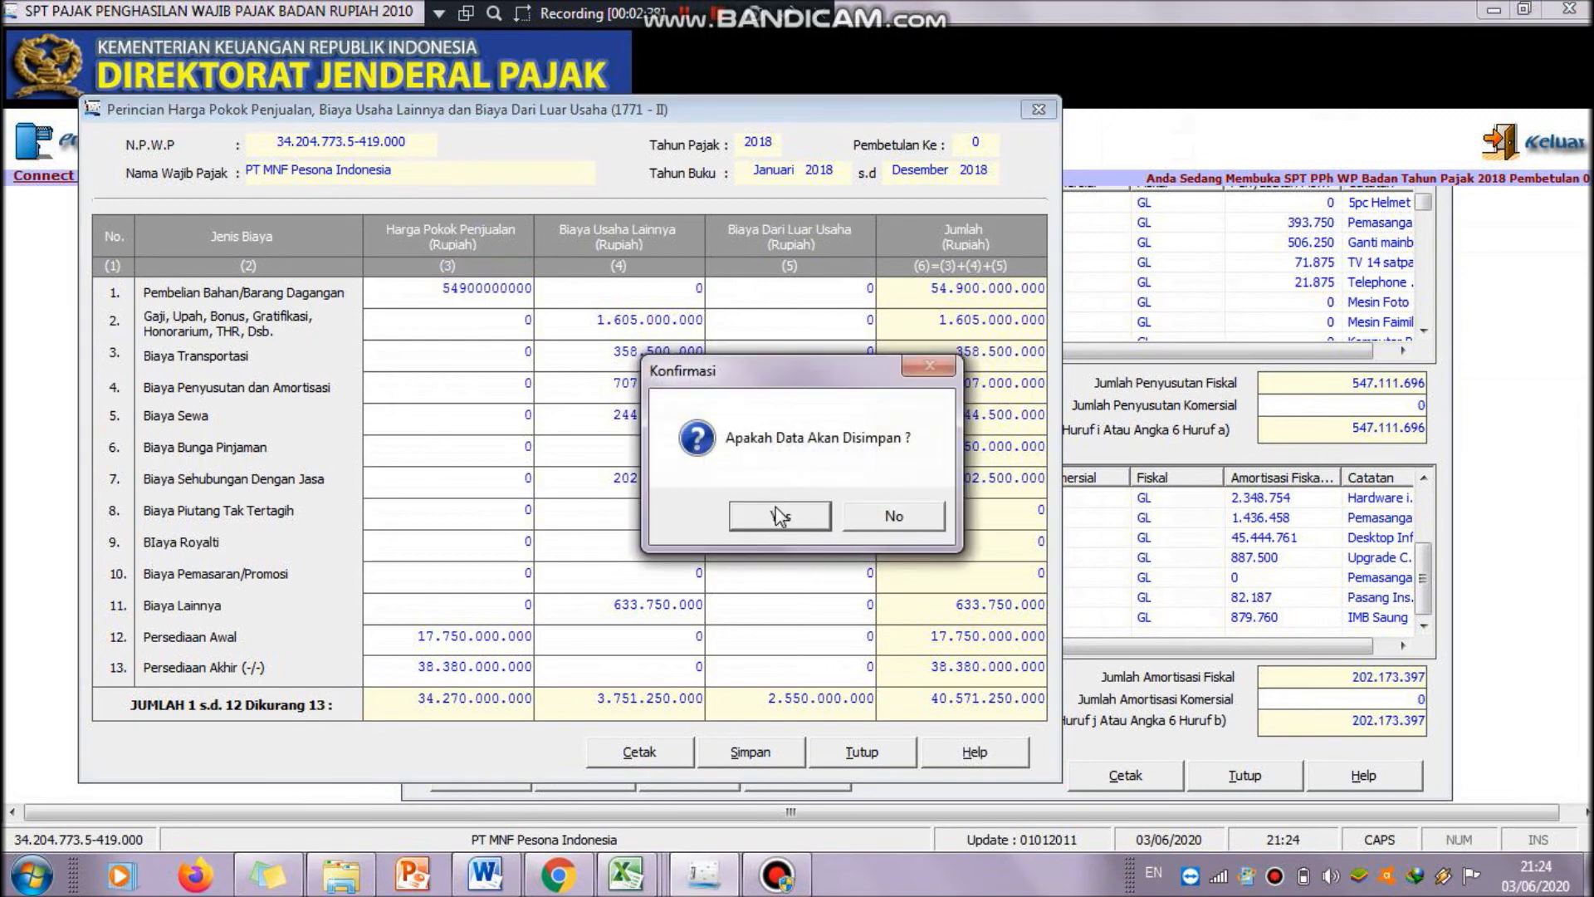
left_click(789, 523)
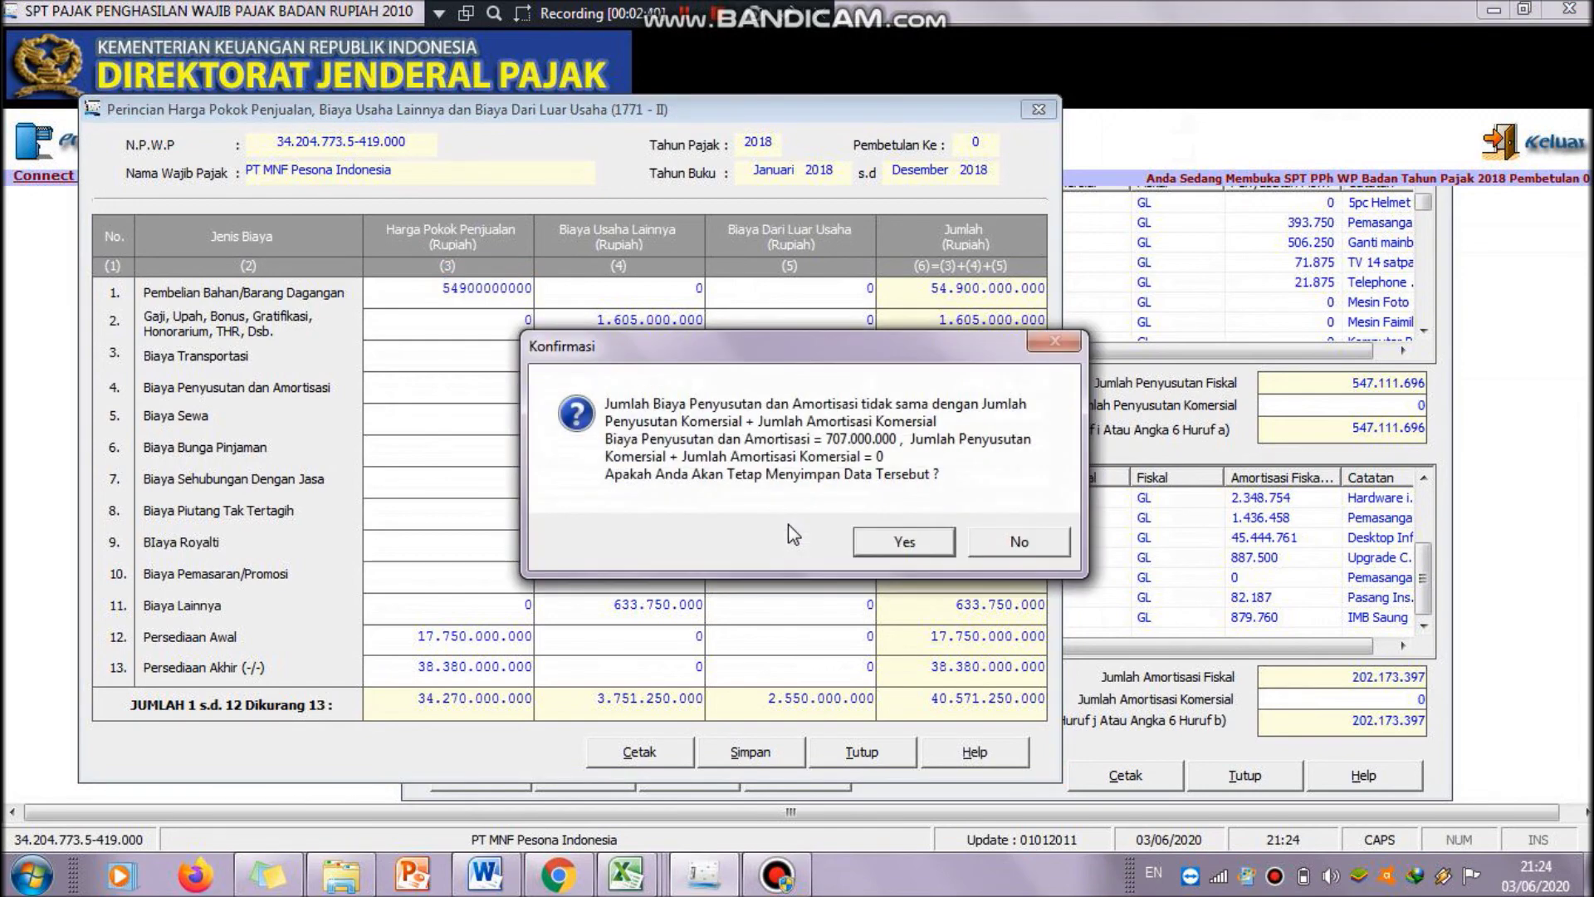
key("Return")
left_click(850, 521)
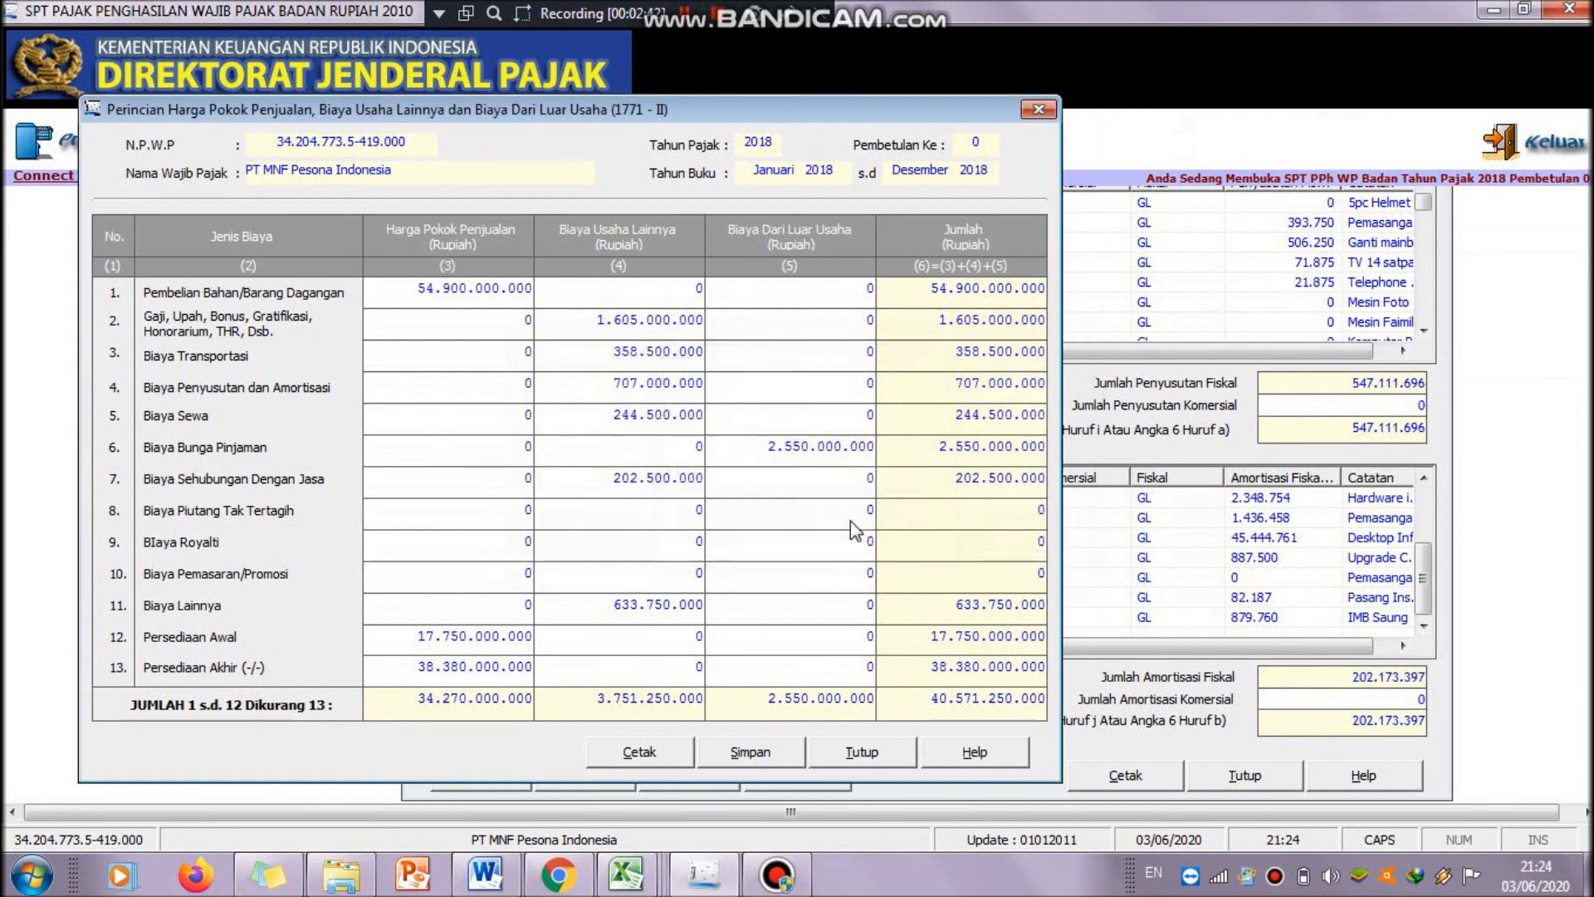
- Switch to the rekonsiliasi fiskal workbook in Excel and look up the commercial amount for Biaya penyusutan
left_click(626, 874)
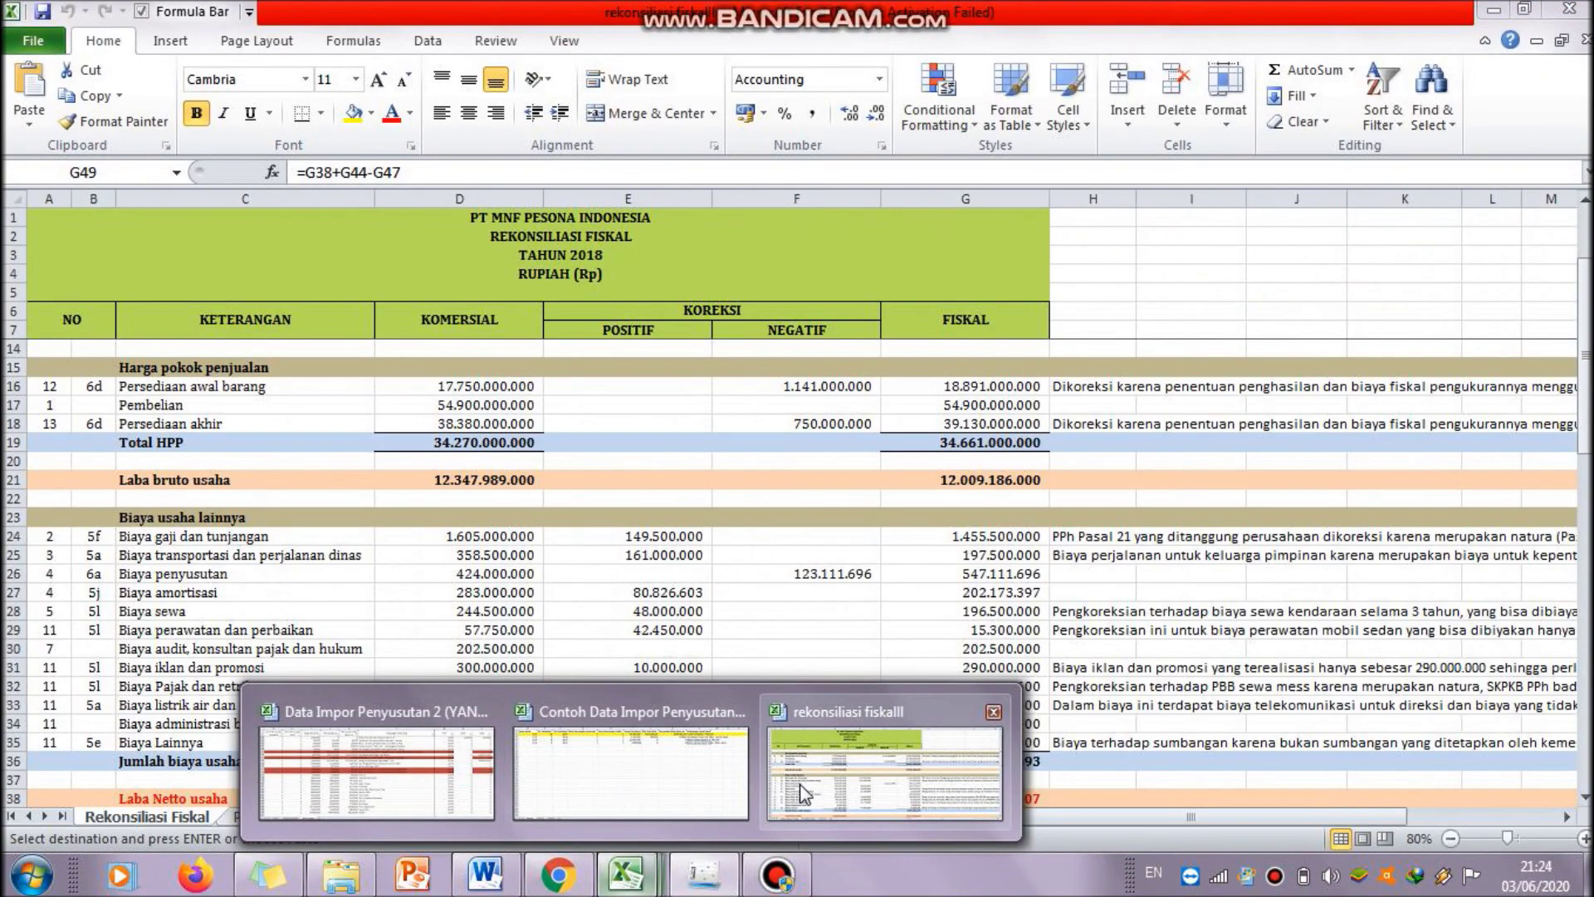
left_click(803, 793)
left_click_drag(1585, 336, 1585, 345)
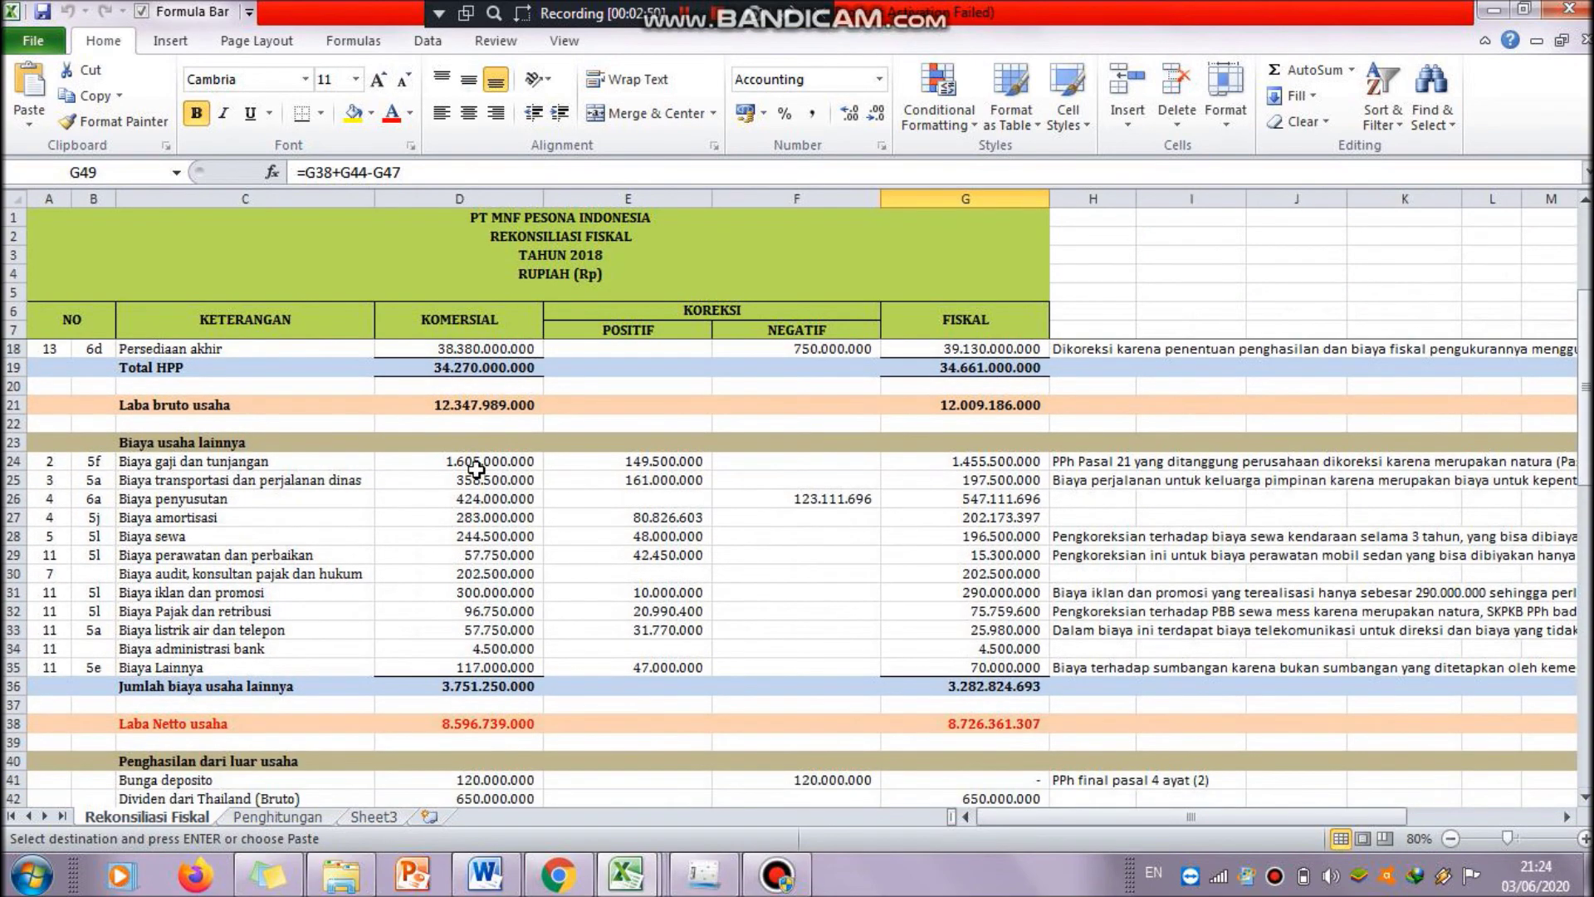
left_click(524, 504)
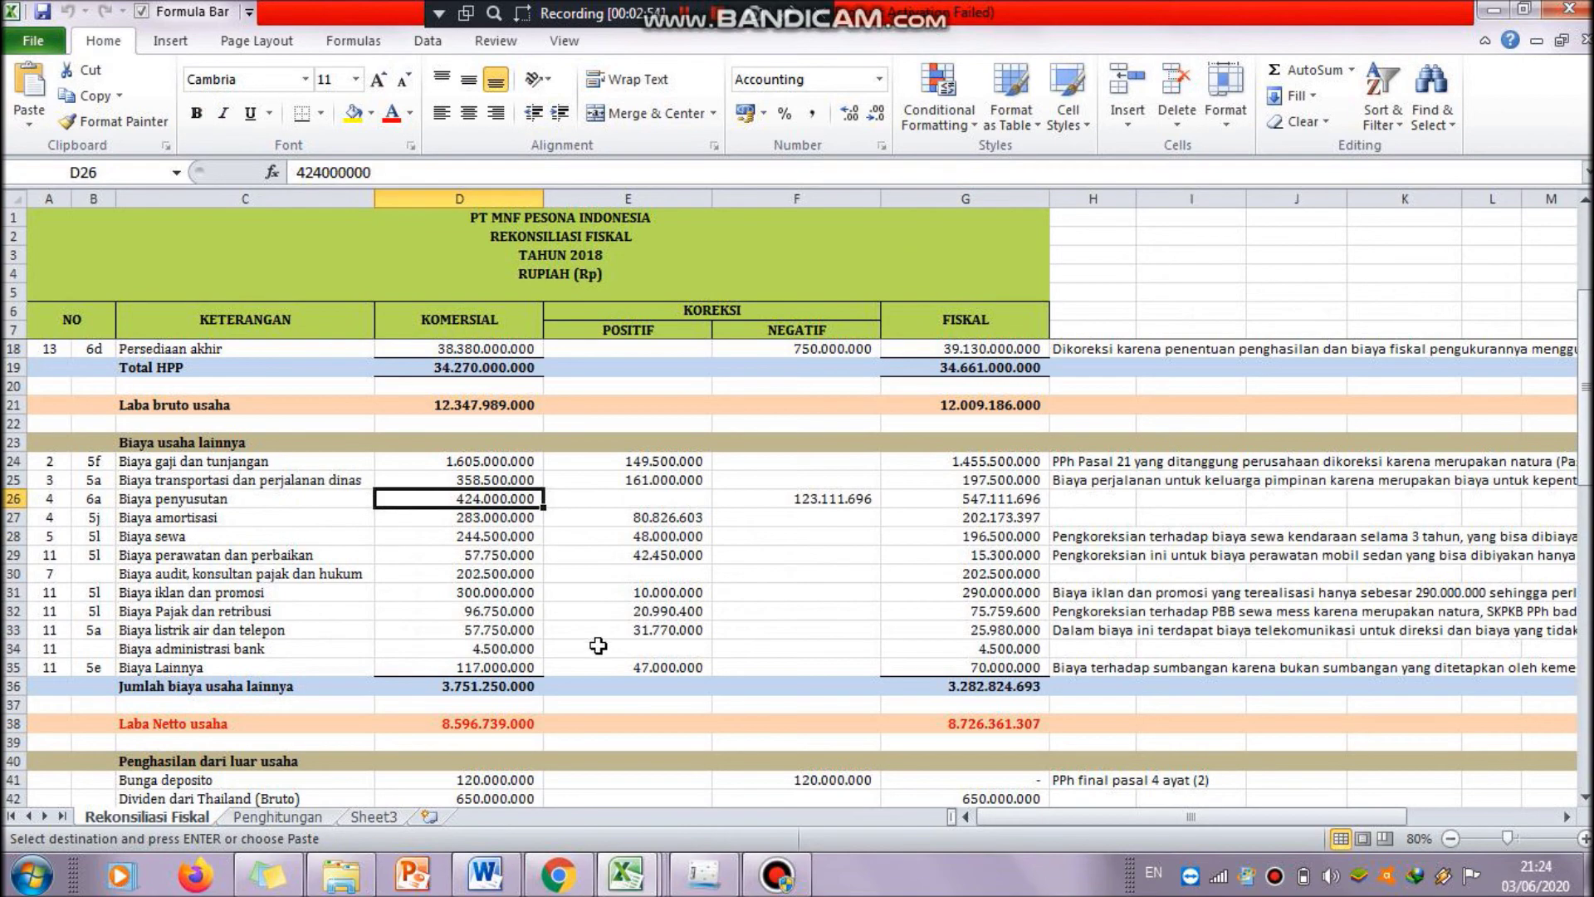
- Switch back to eSPT and set Jumlah Penyusutan Komersial to 424.000.000 in the depreciation and amortisation list
left_click(704, 876)
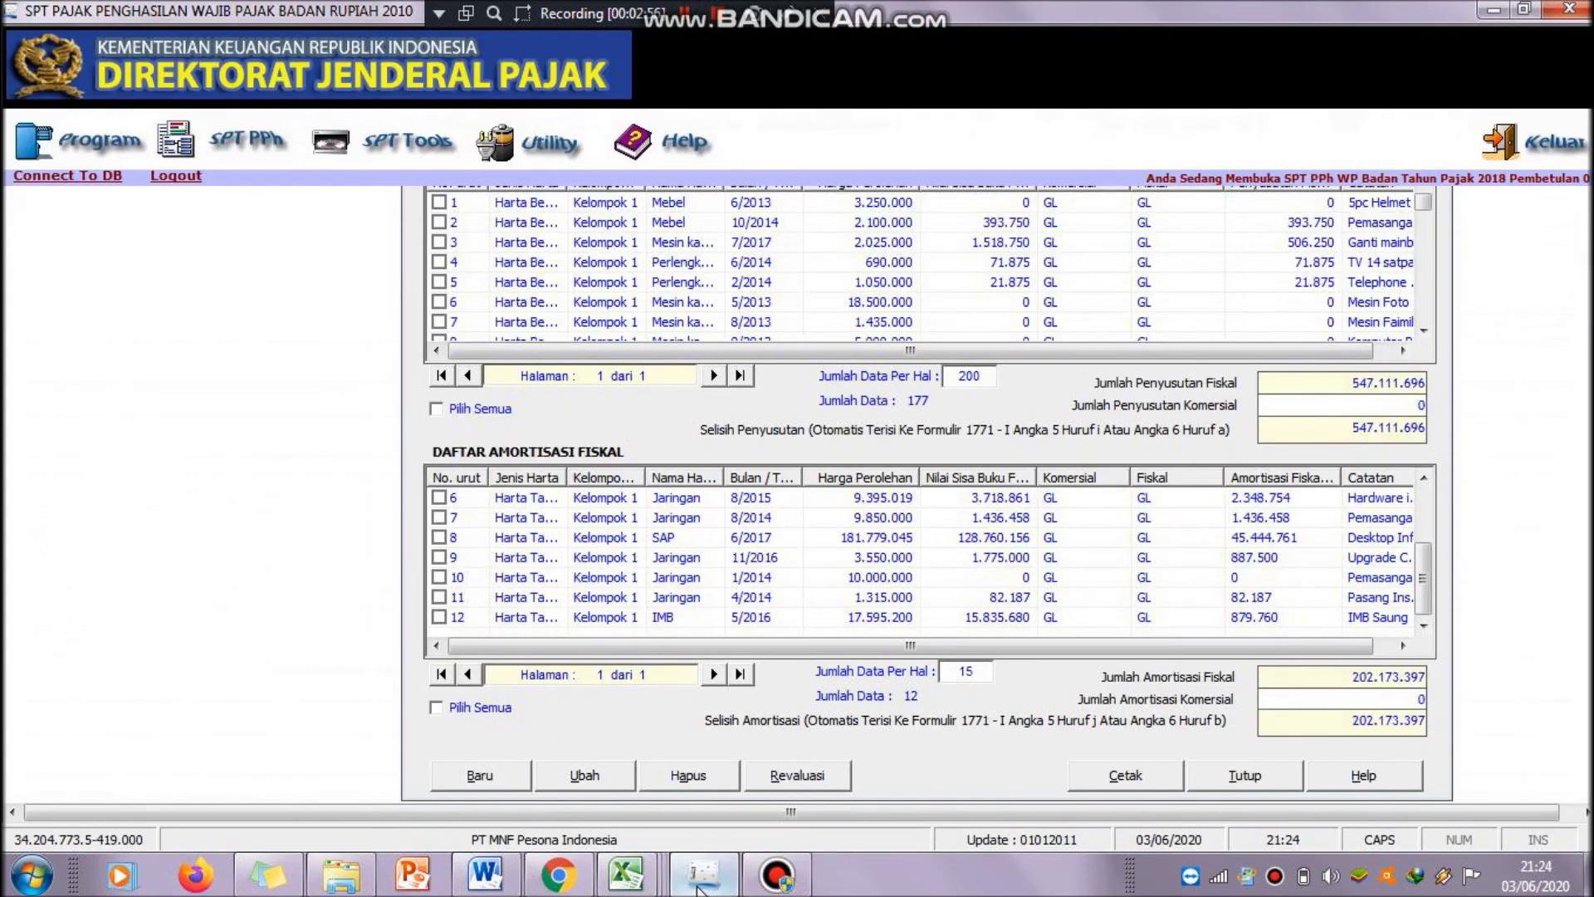
left_click(1422, 406)
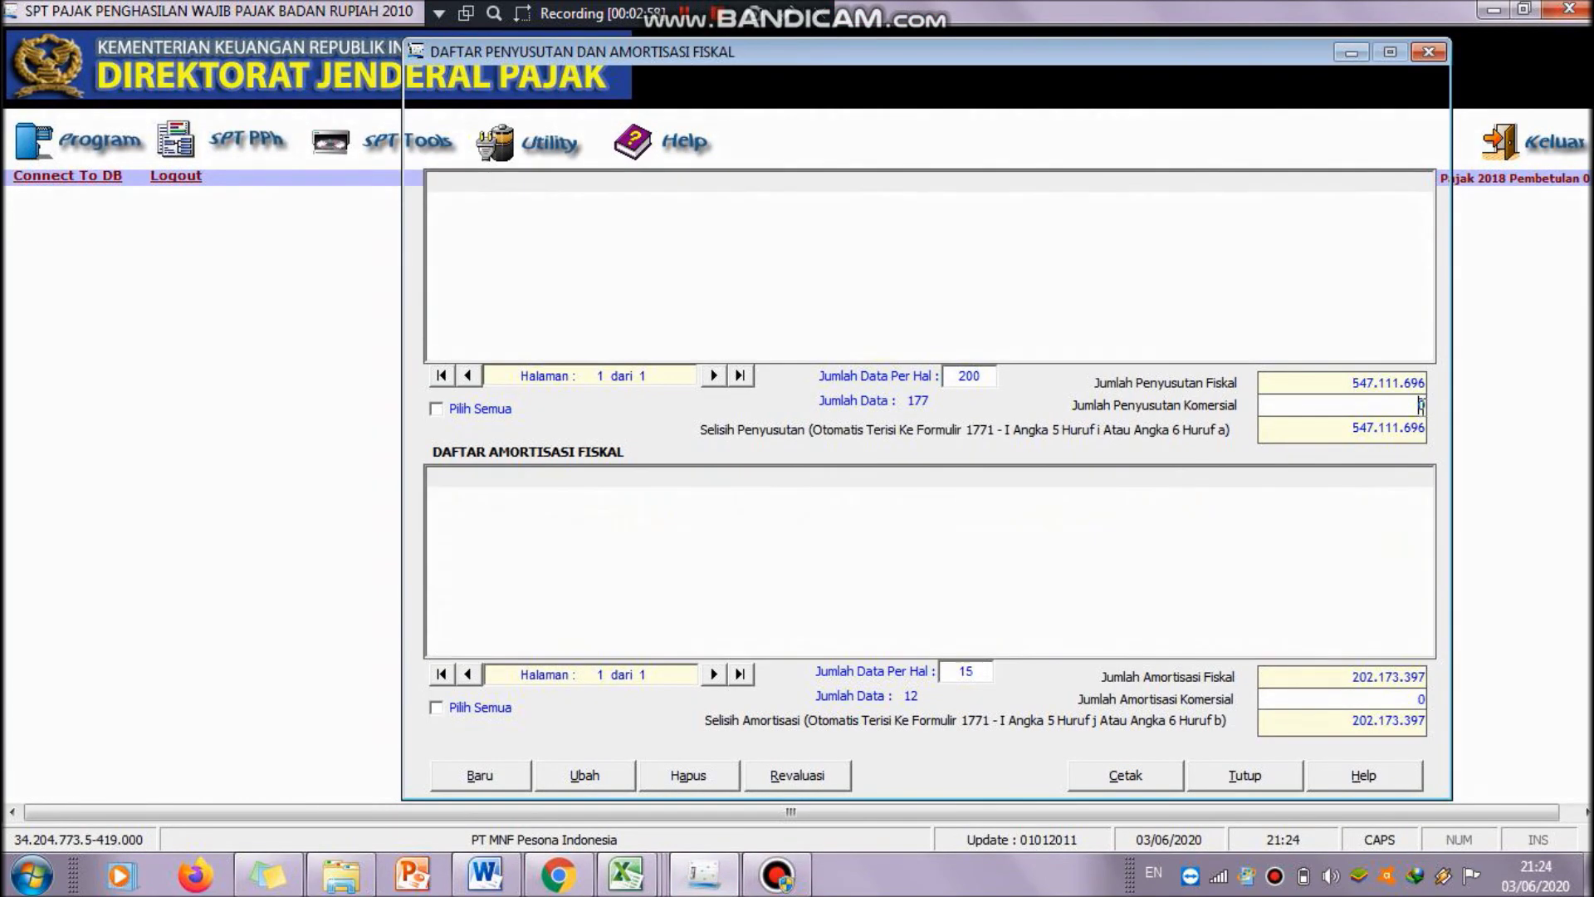
type("4")
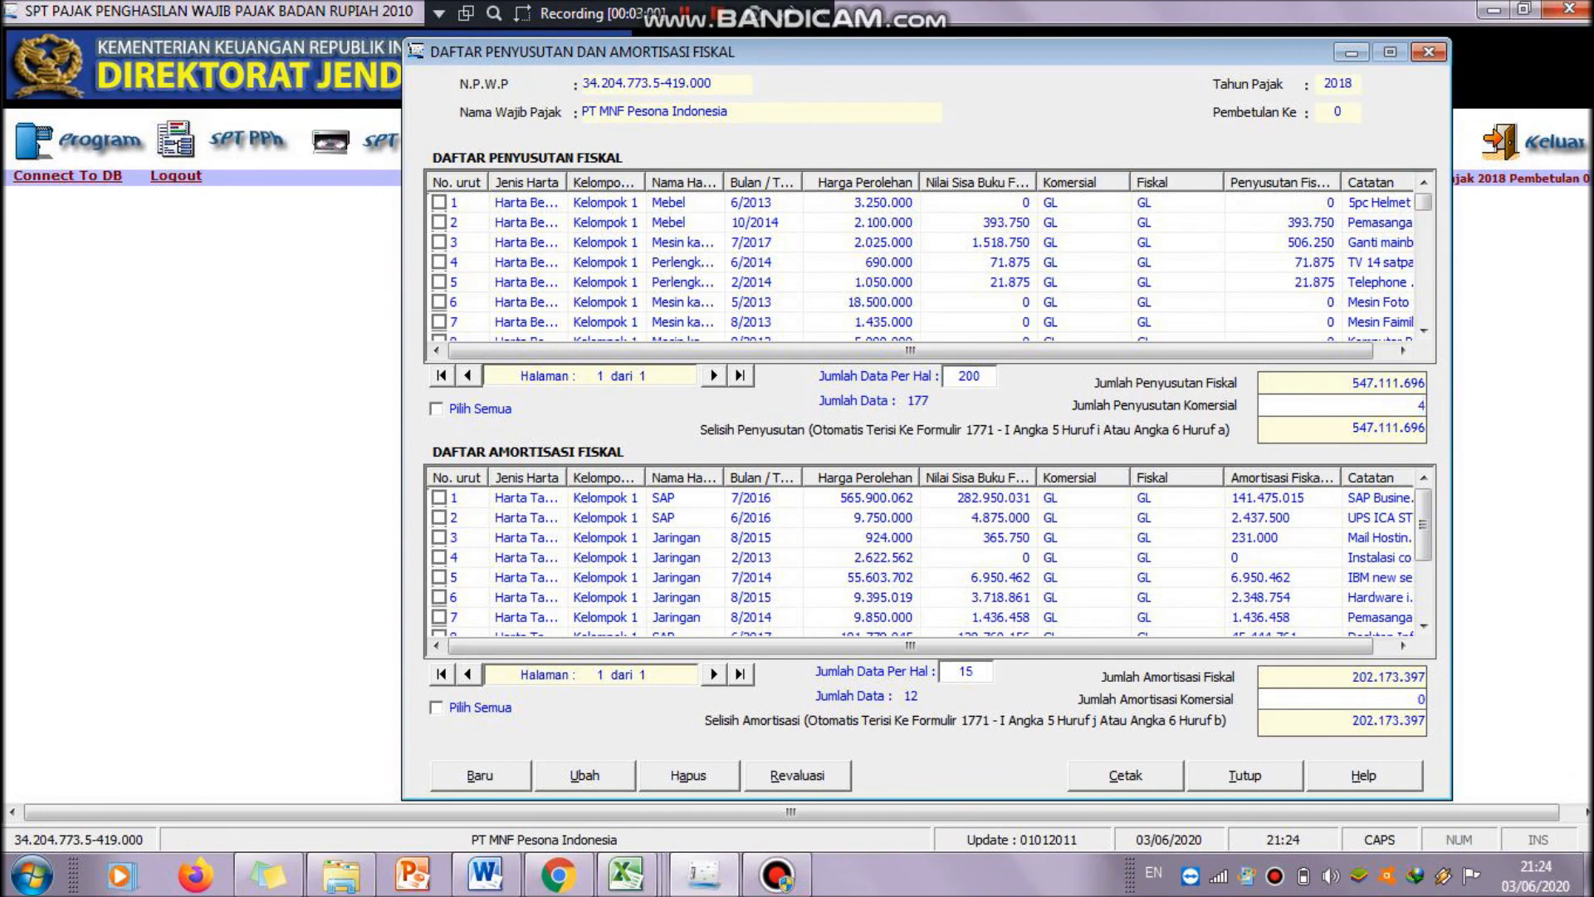
type("24000000")
key("Tab")
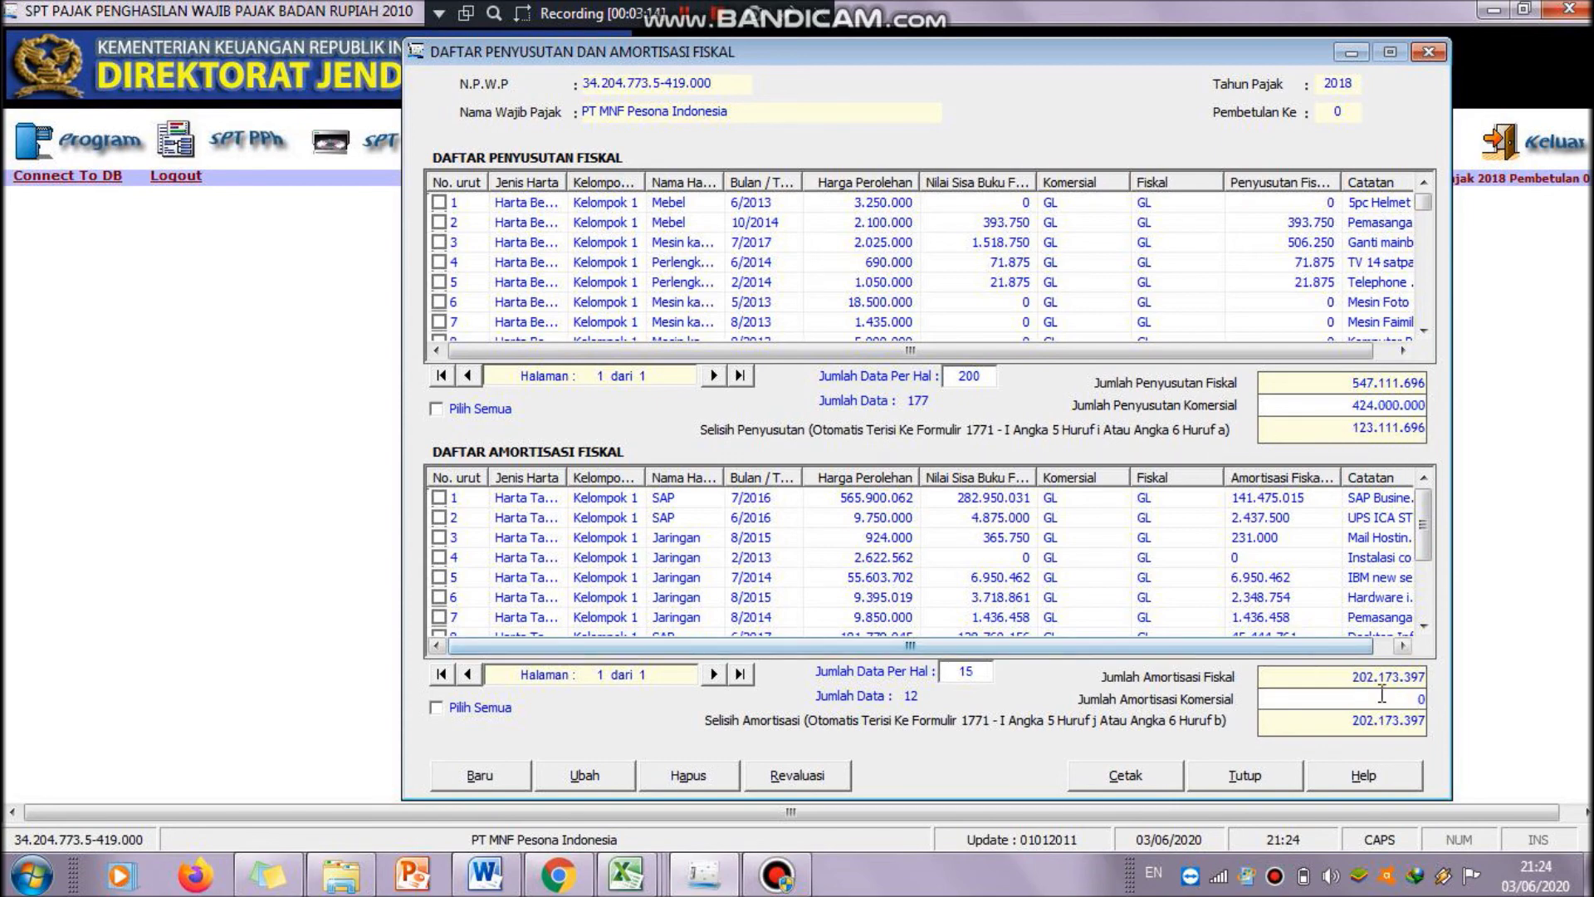
- Set Jumlah Amortisasi Komersial to 283.000.000 and close the depreciation and amortisation list
left_click_drag(1402, 701, 1434, 704)
key("BackSpace")
mouse_move(626, 874)
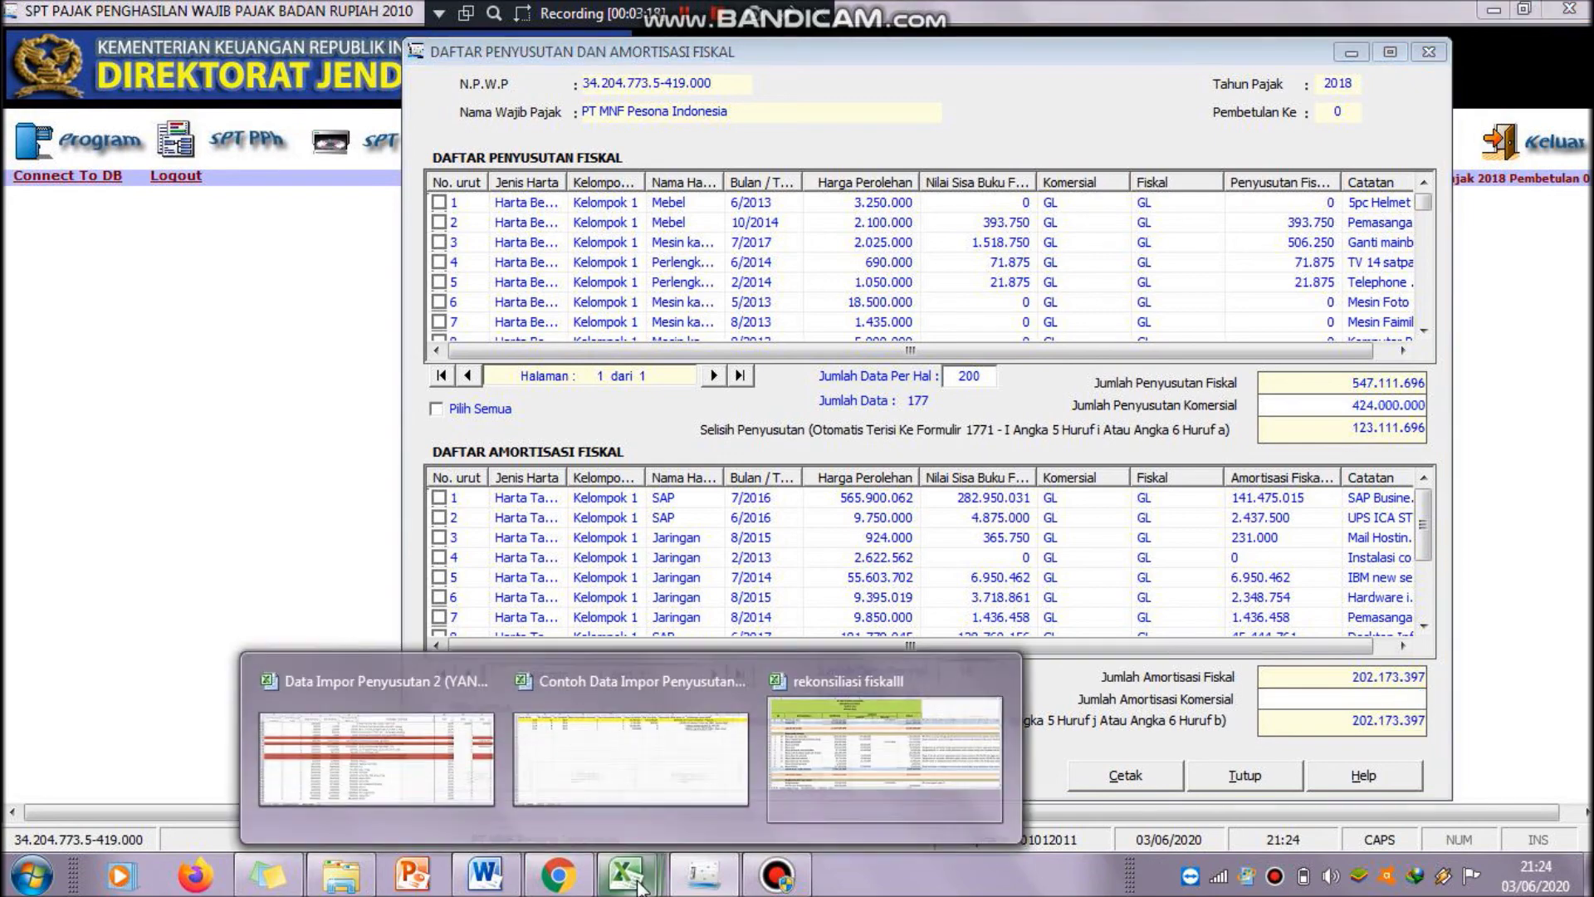
mouse_move(775, 805)
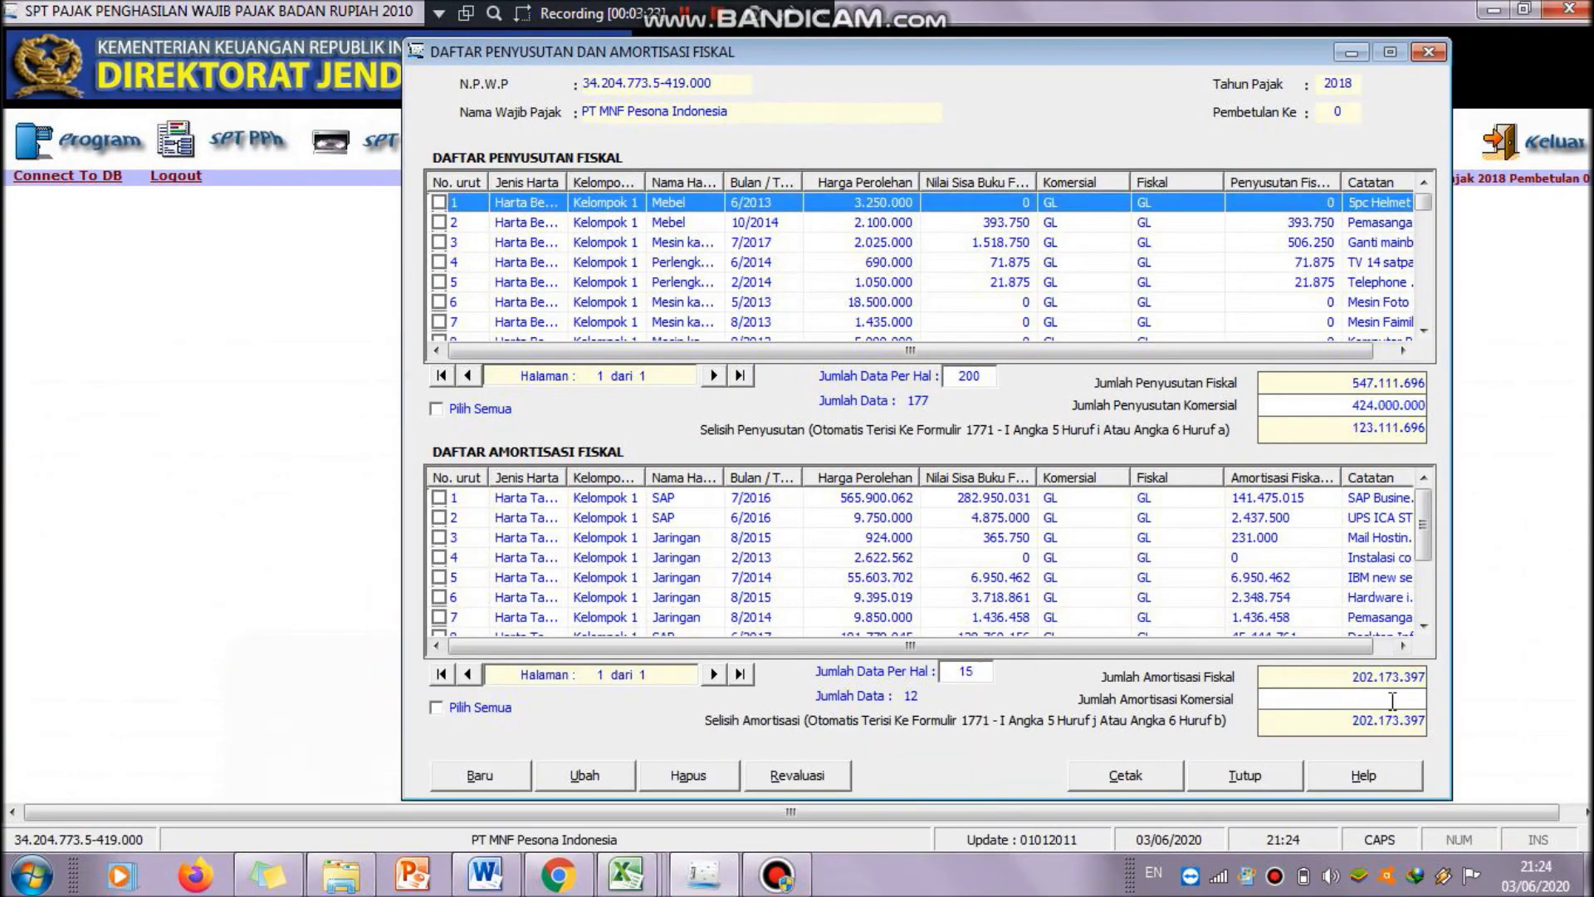
left_click(1392, 702)
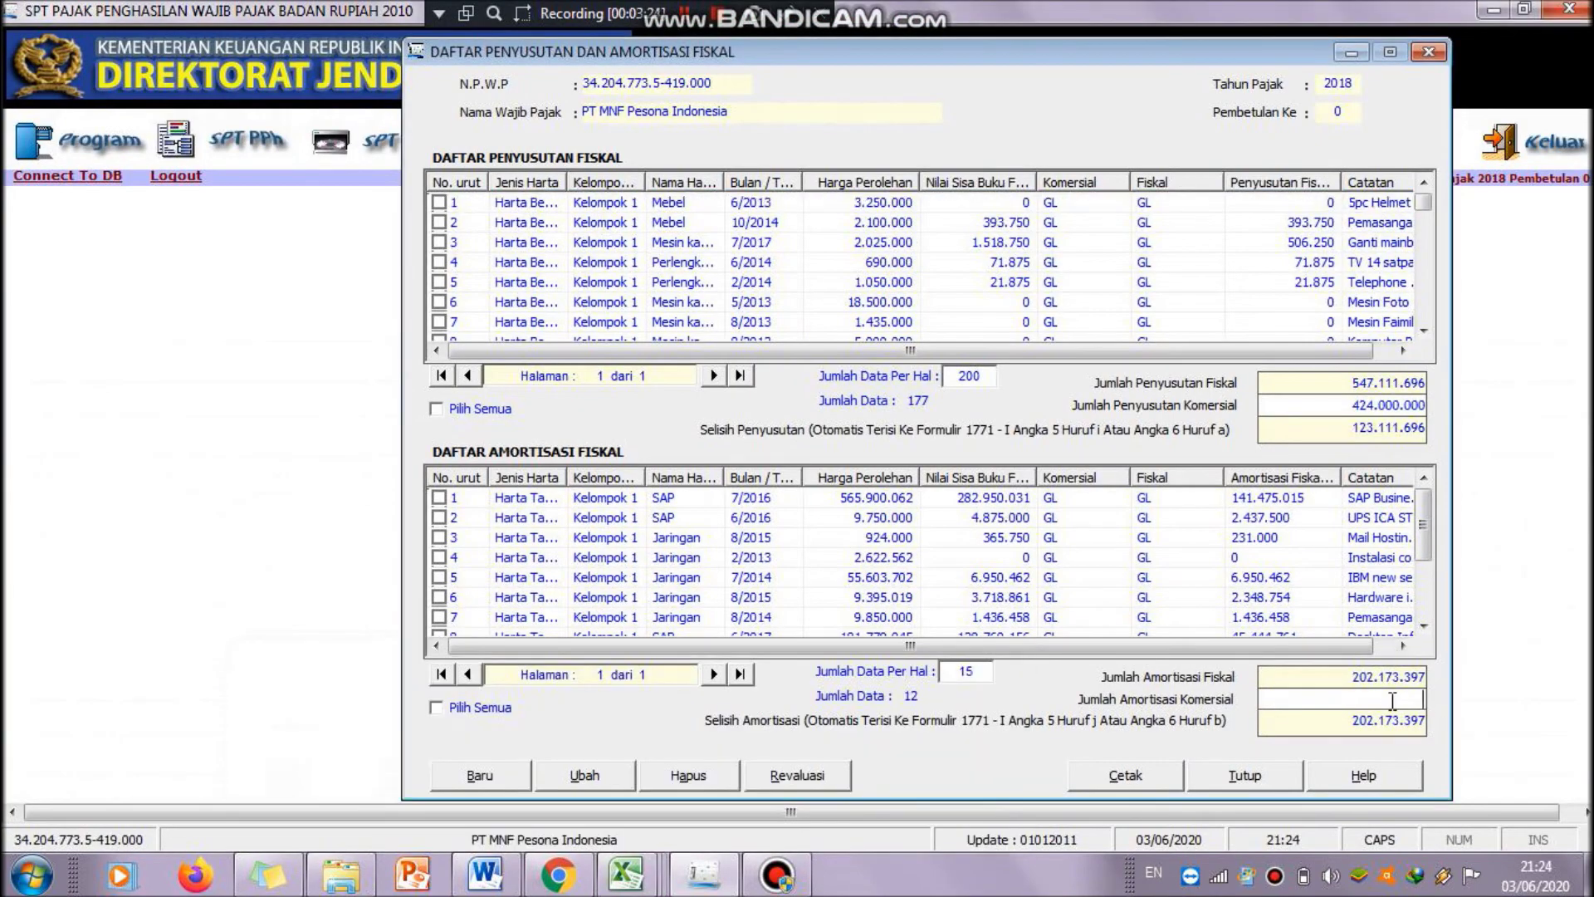
type("283.")
type("000.000")
key("Tab")
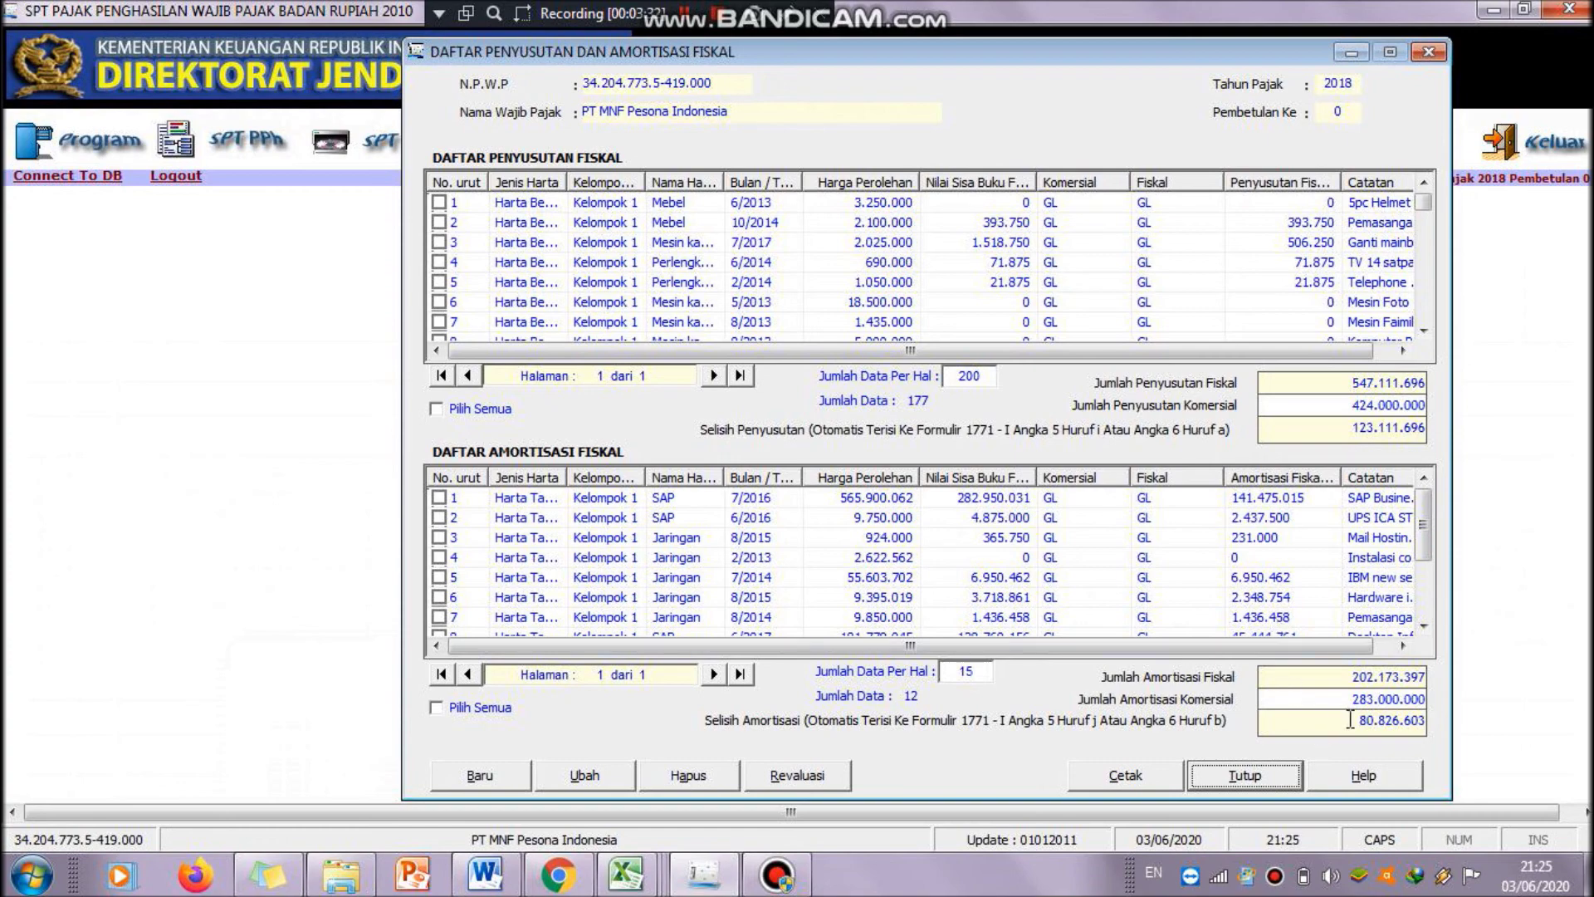
left_click(1242, 777)
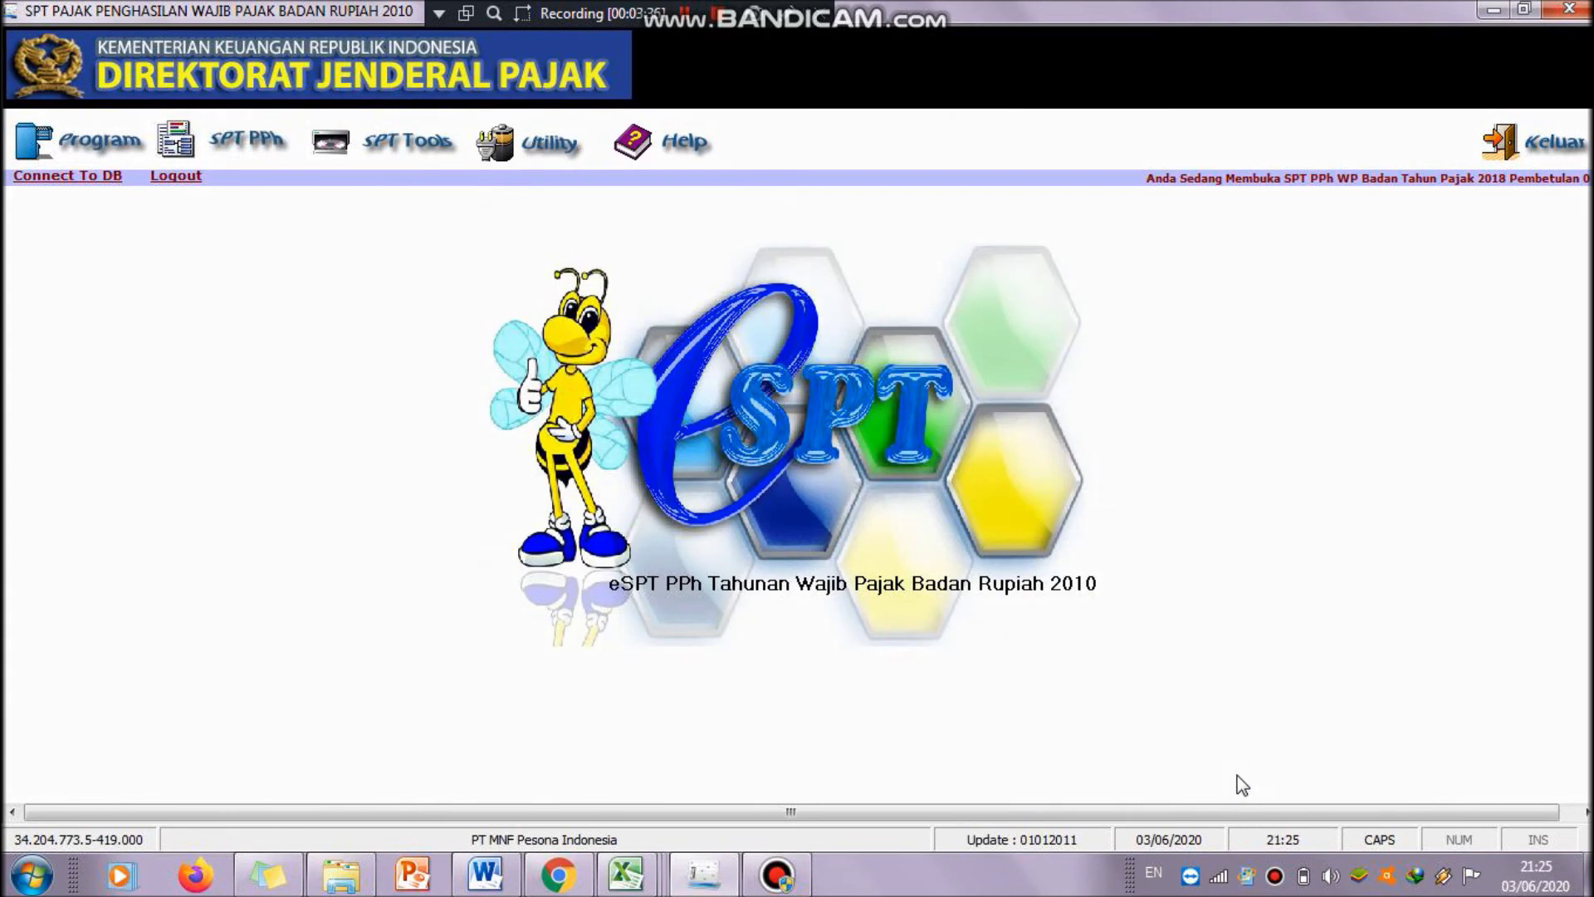
- Reopen Formulir 1771-II, save its data, acknowledge the message, and close the form
left_click(257, 144)
mouse_move(368, 214)
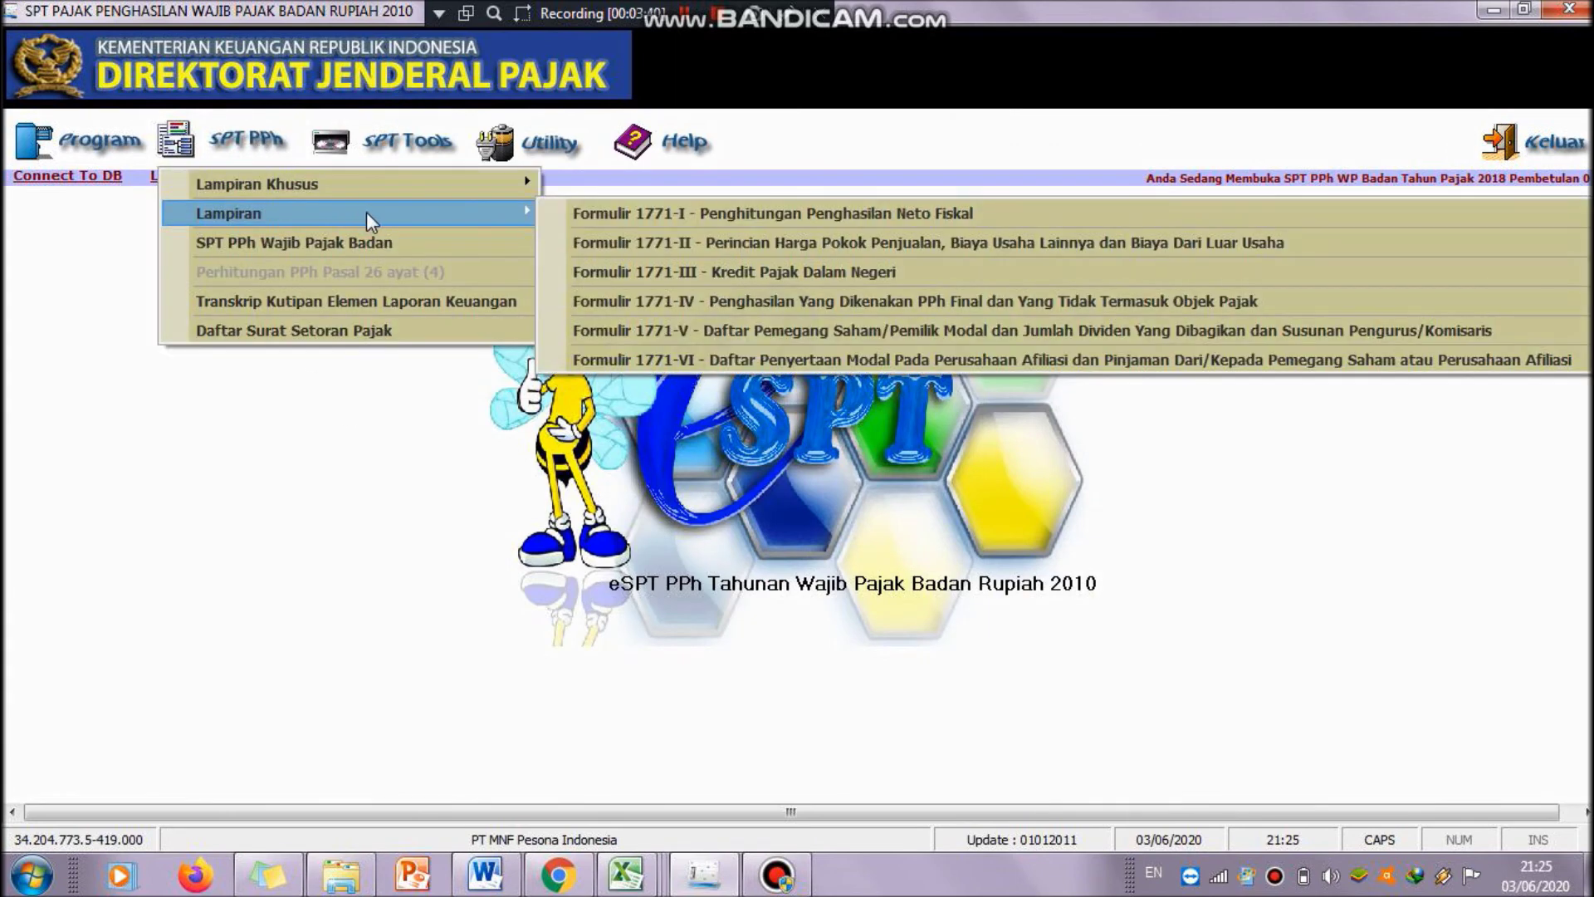
left_click(563, 236)
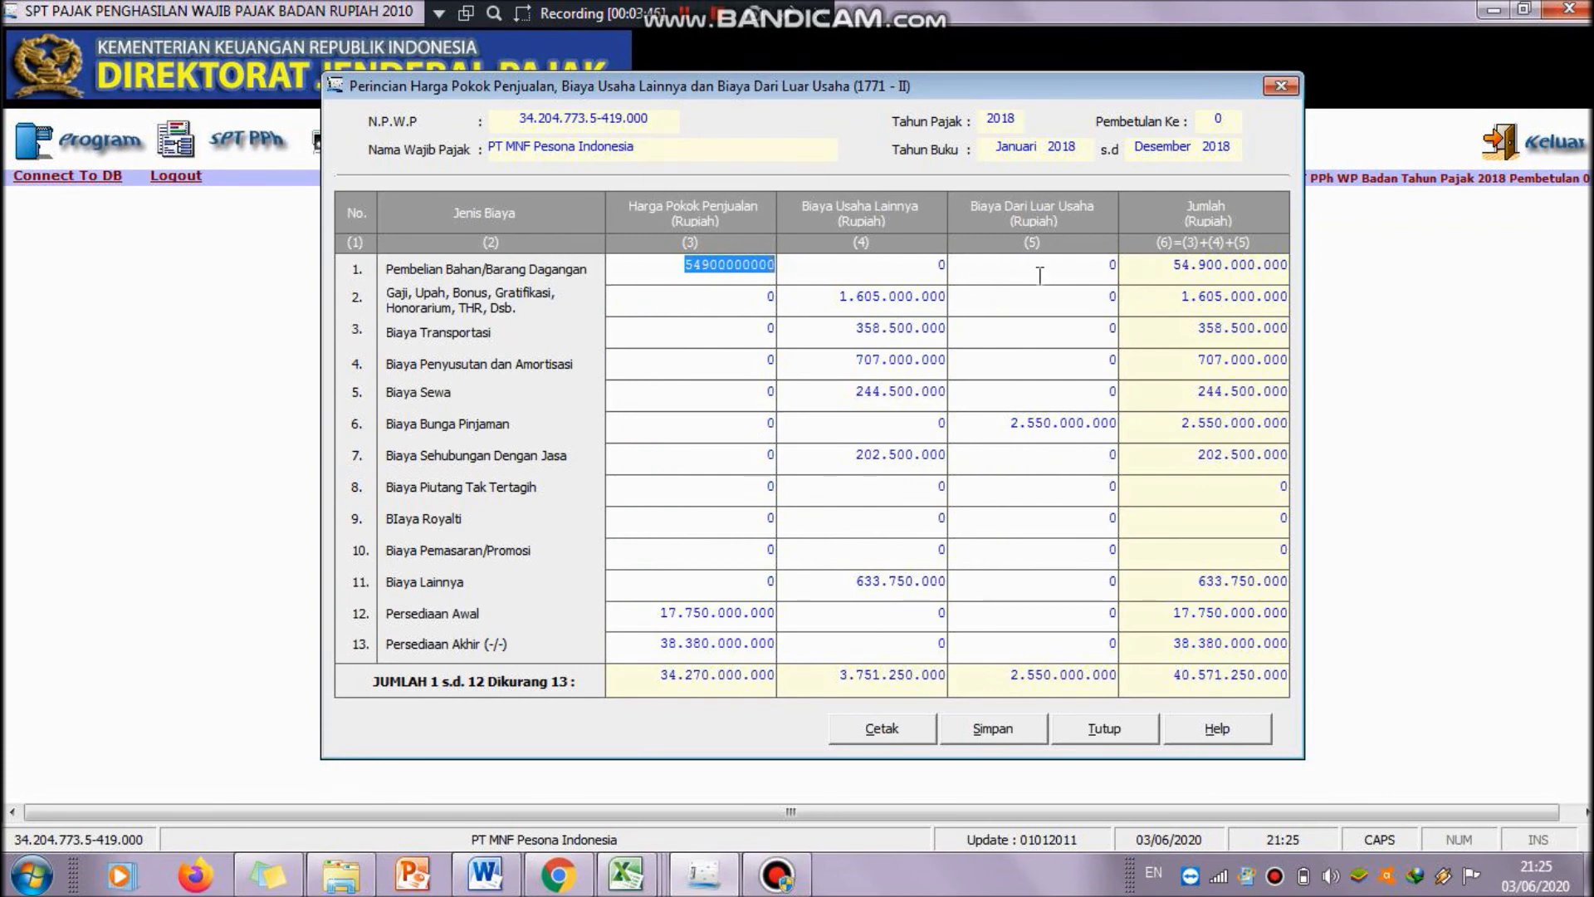
left_click(1020, 728)
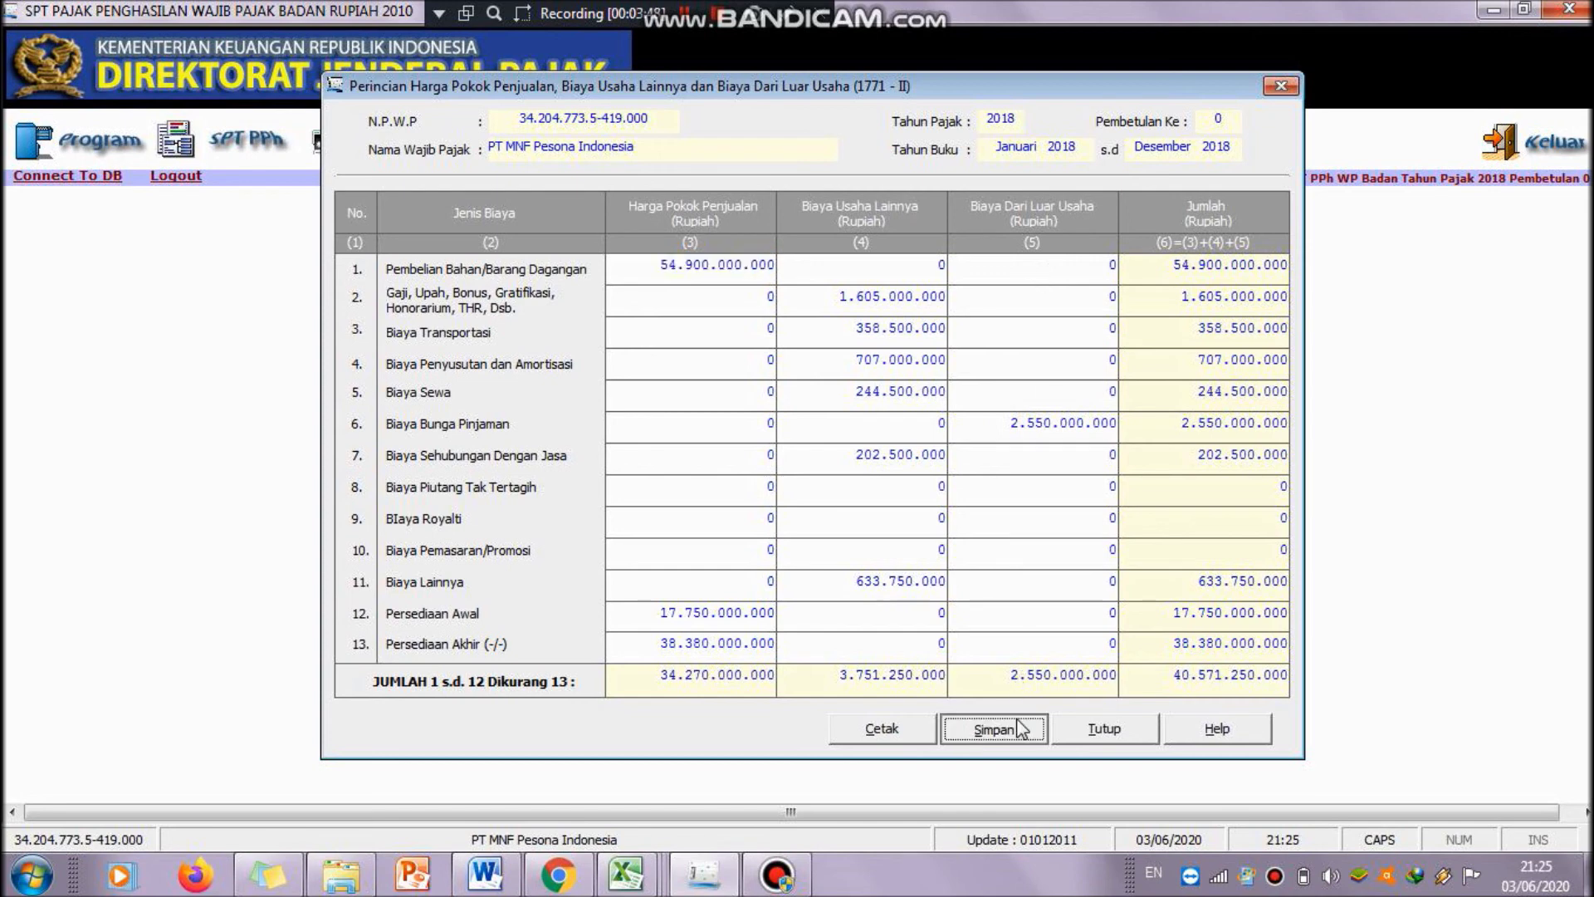
left_click(773, 518)
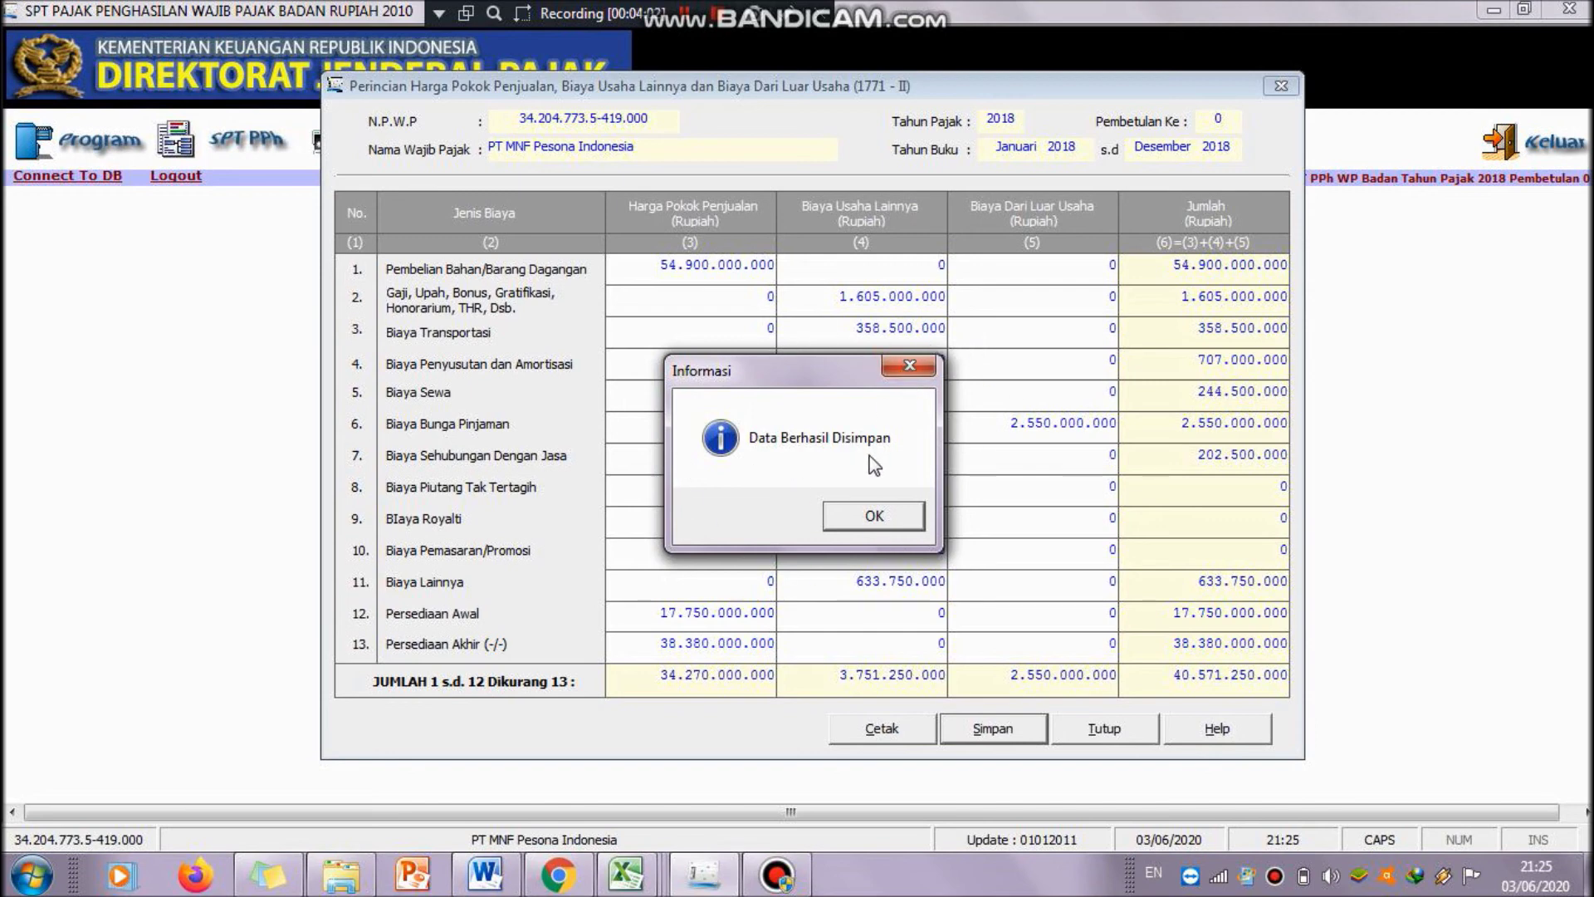
left_click(875, 516)
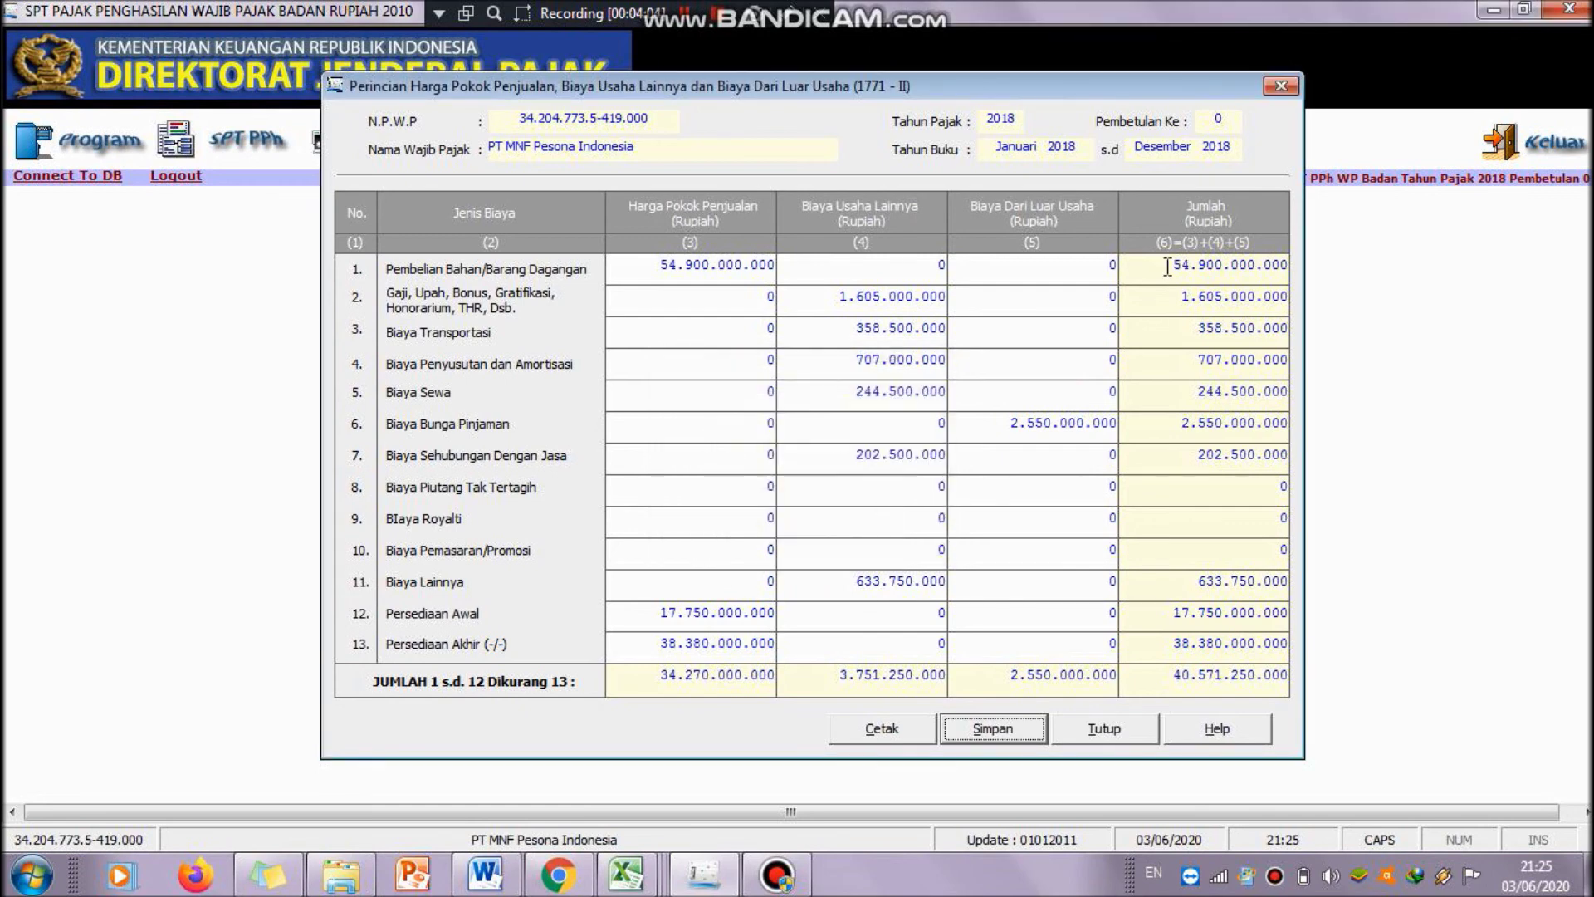
left_click(1282, 89)
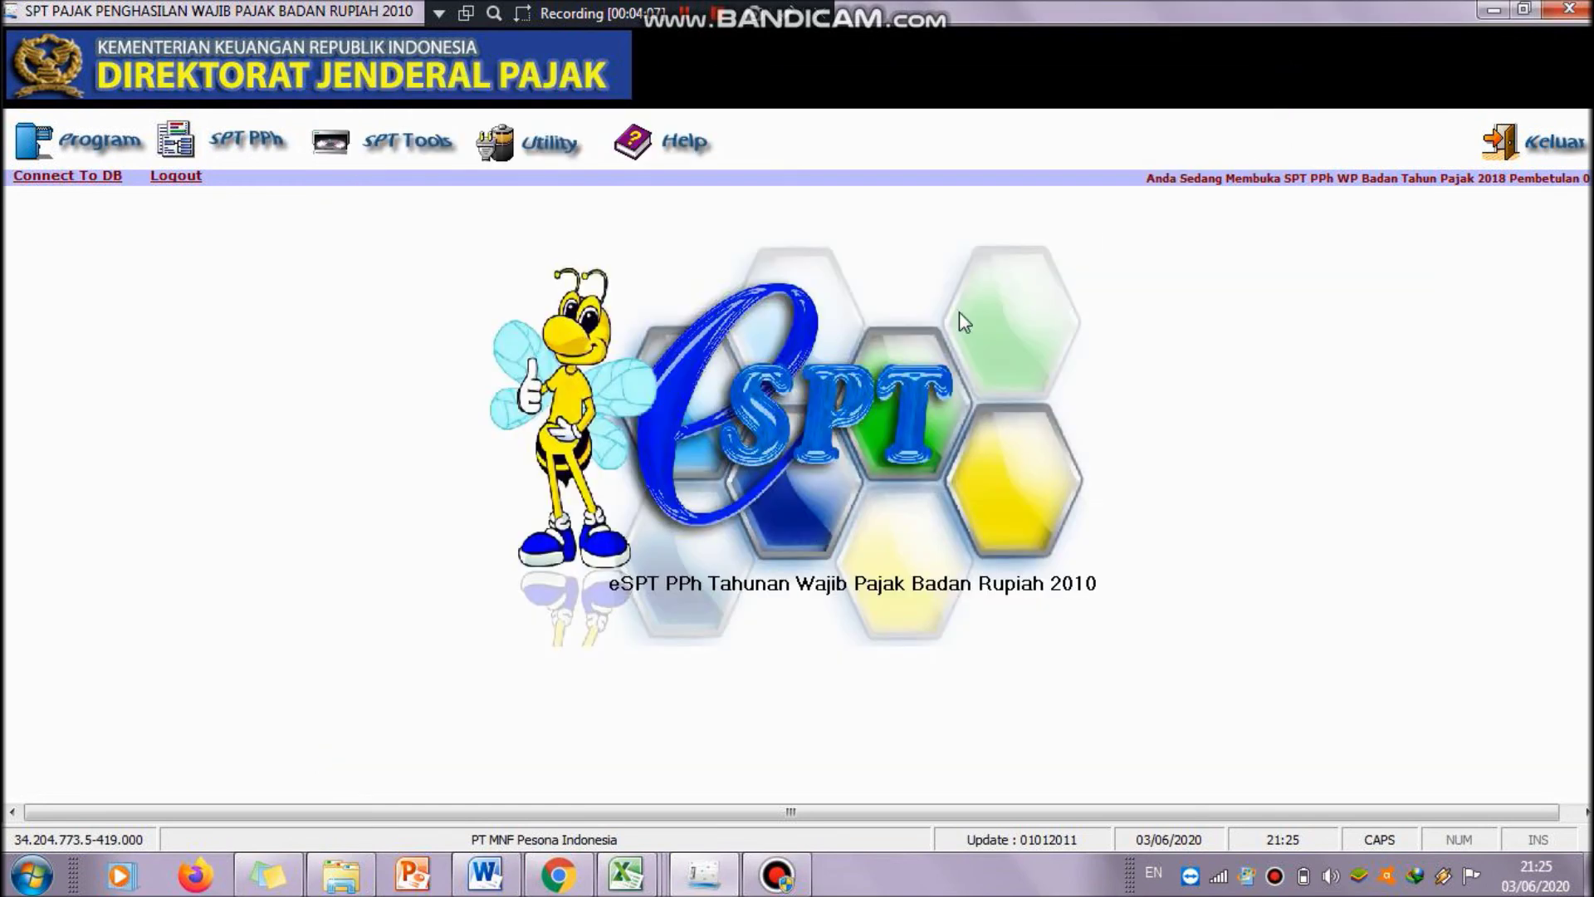
- Open Formulir 1771-I and review its first page and the positive fiscal adjustments on page 2
left_click(242, 148)
mouse_move(315, 213)
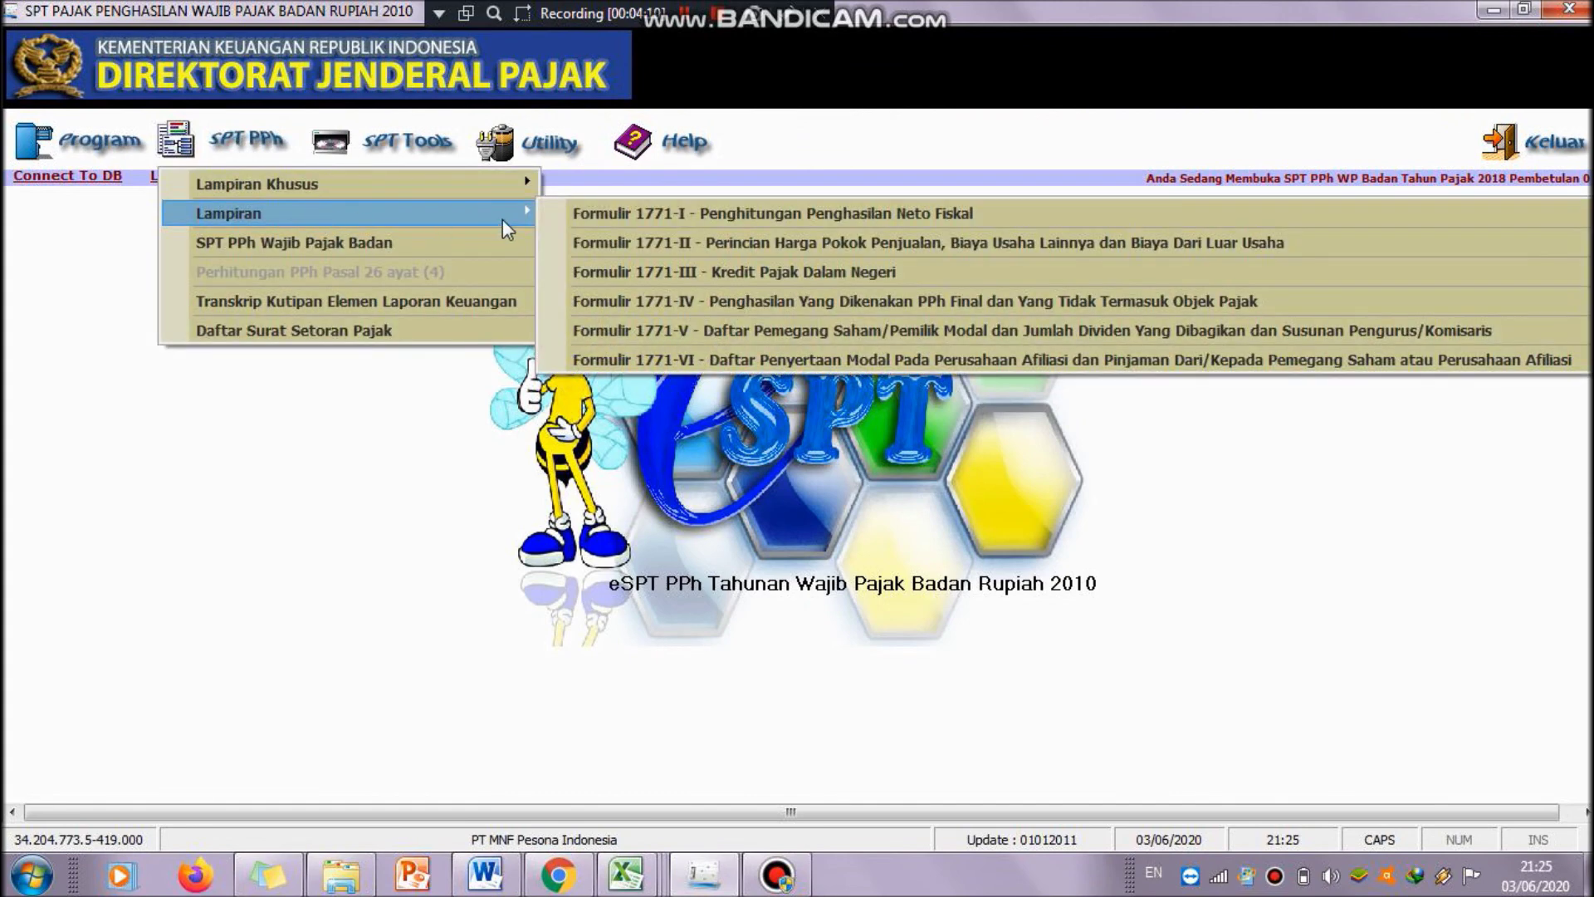
left_click(591, 215)
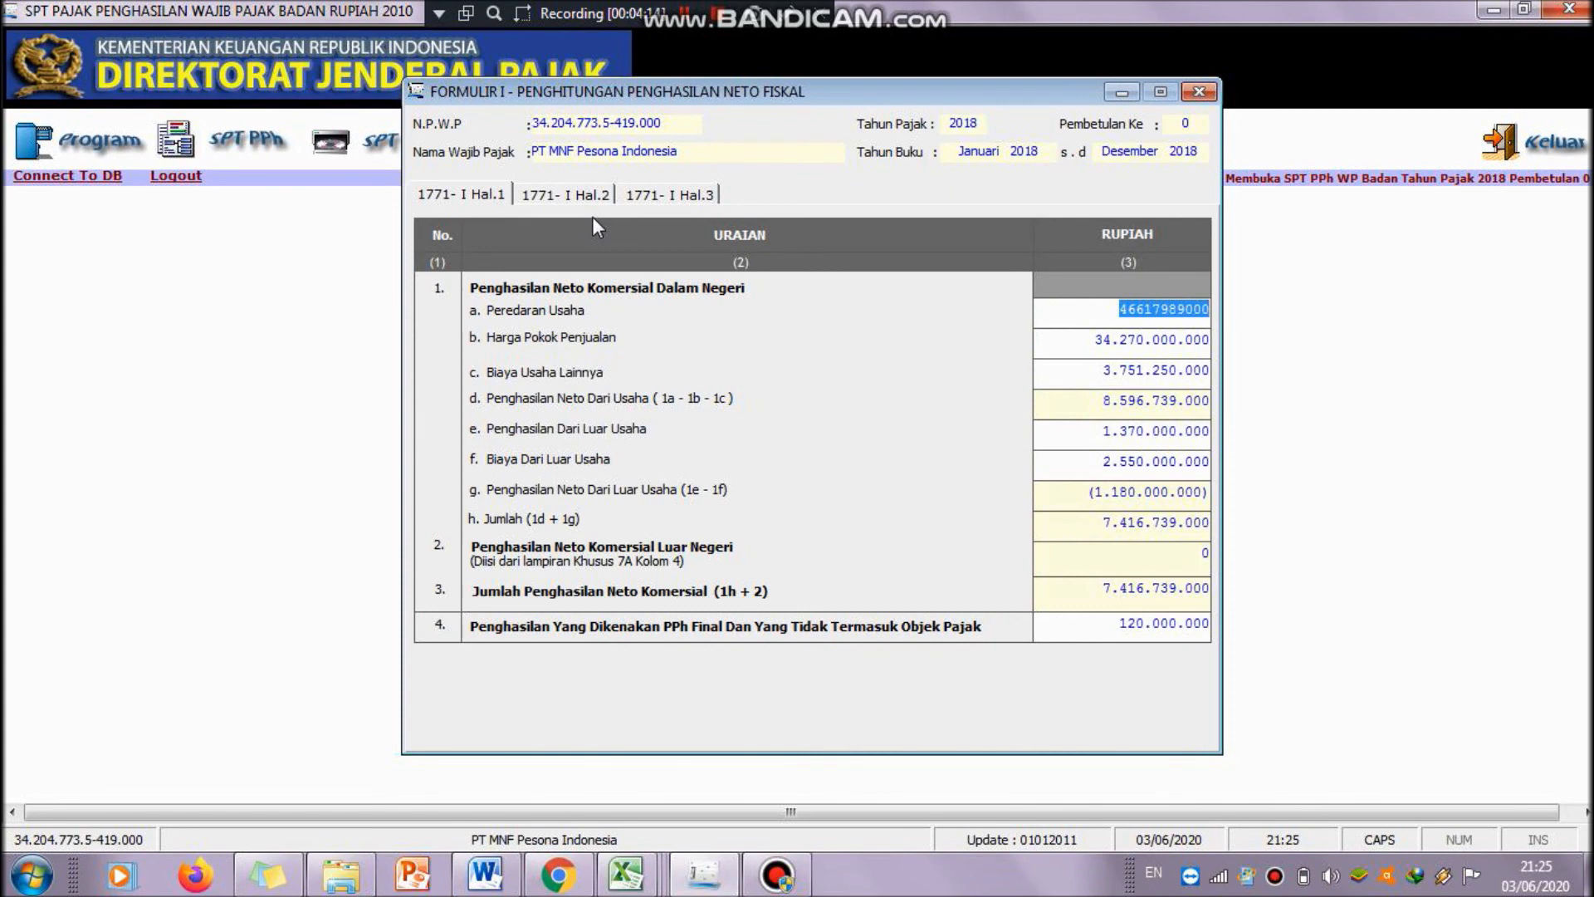
left_click(581, 197)
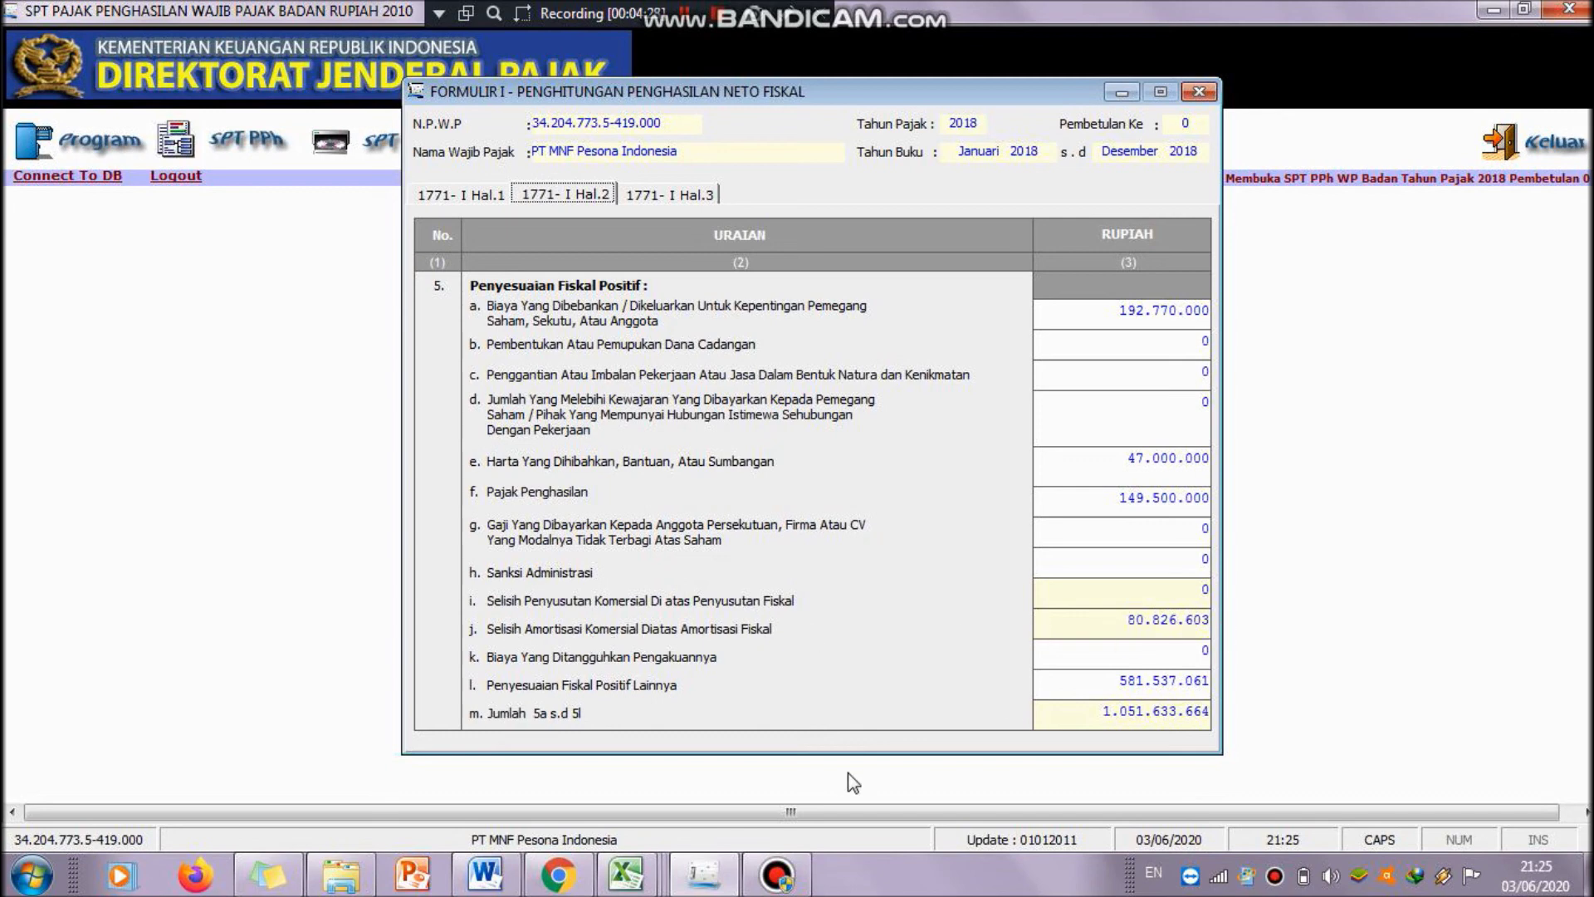
left_click(631, 884)
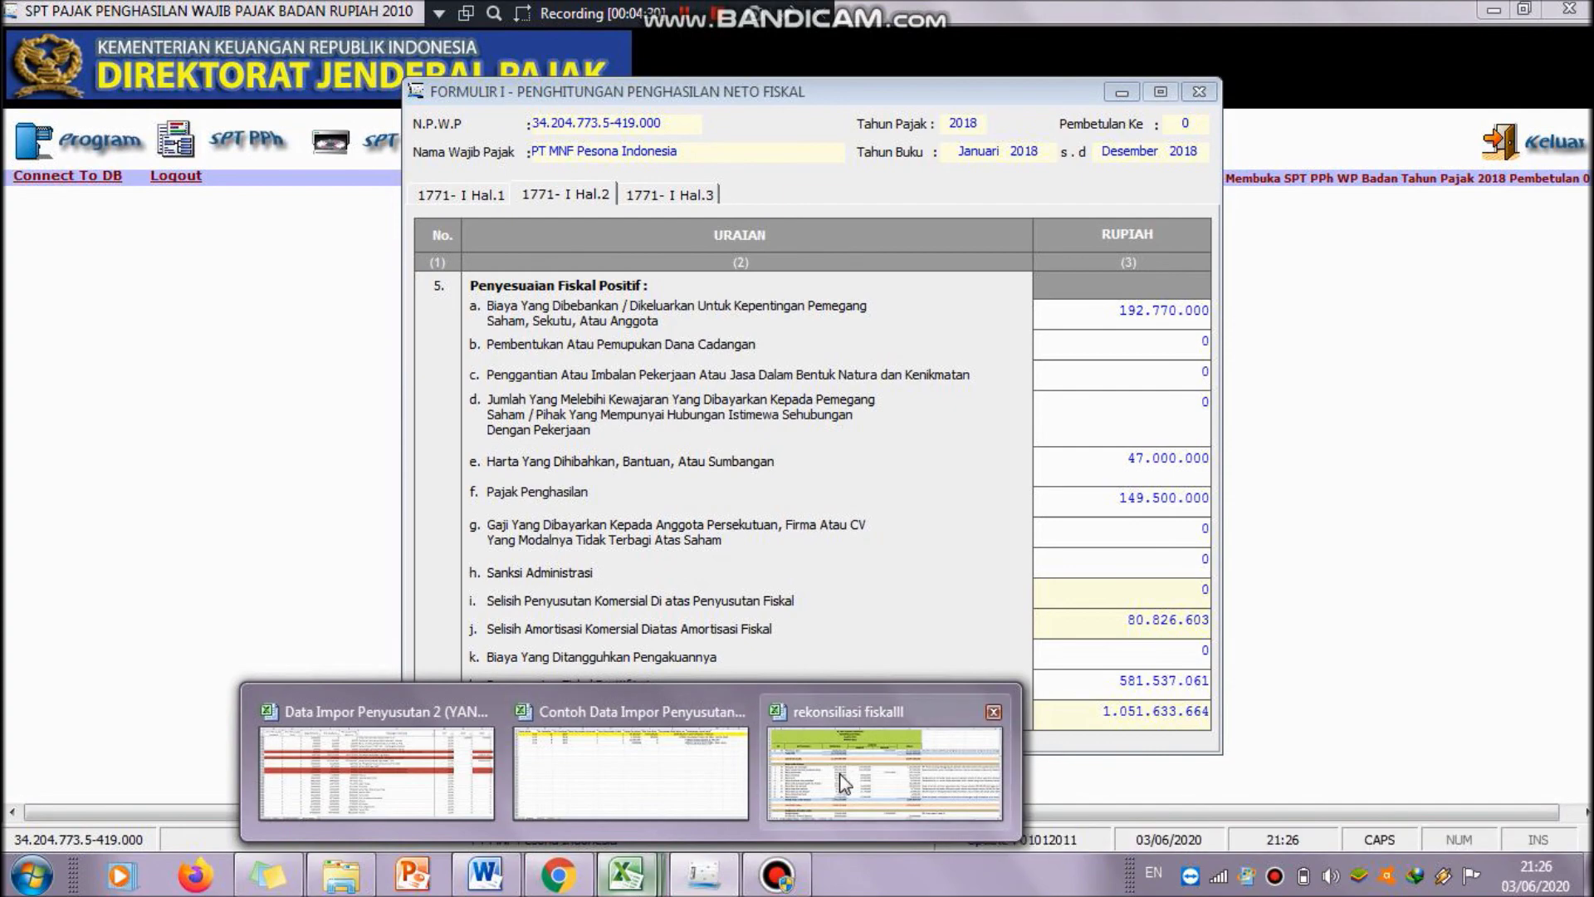
mouse_move(843, 783)
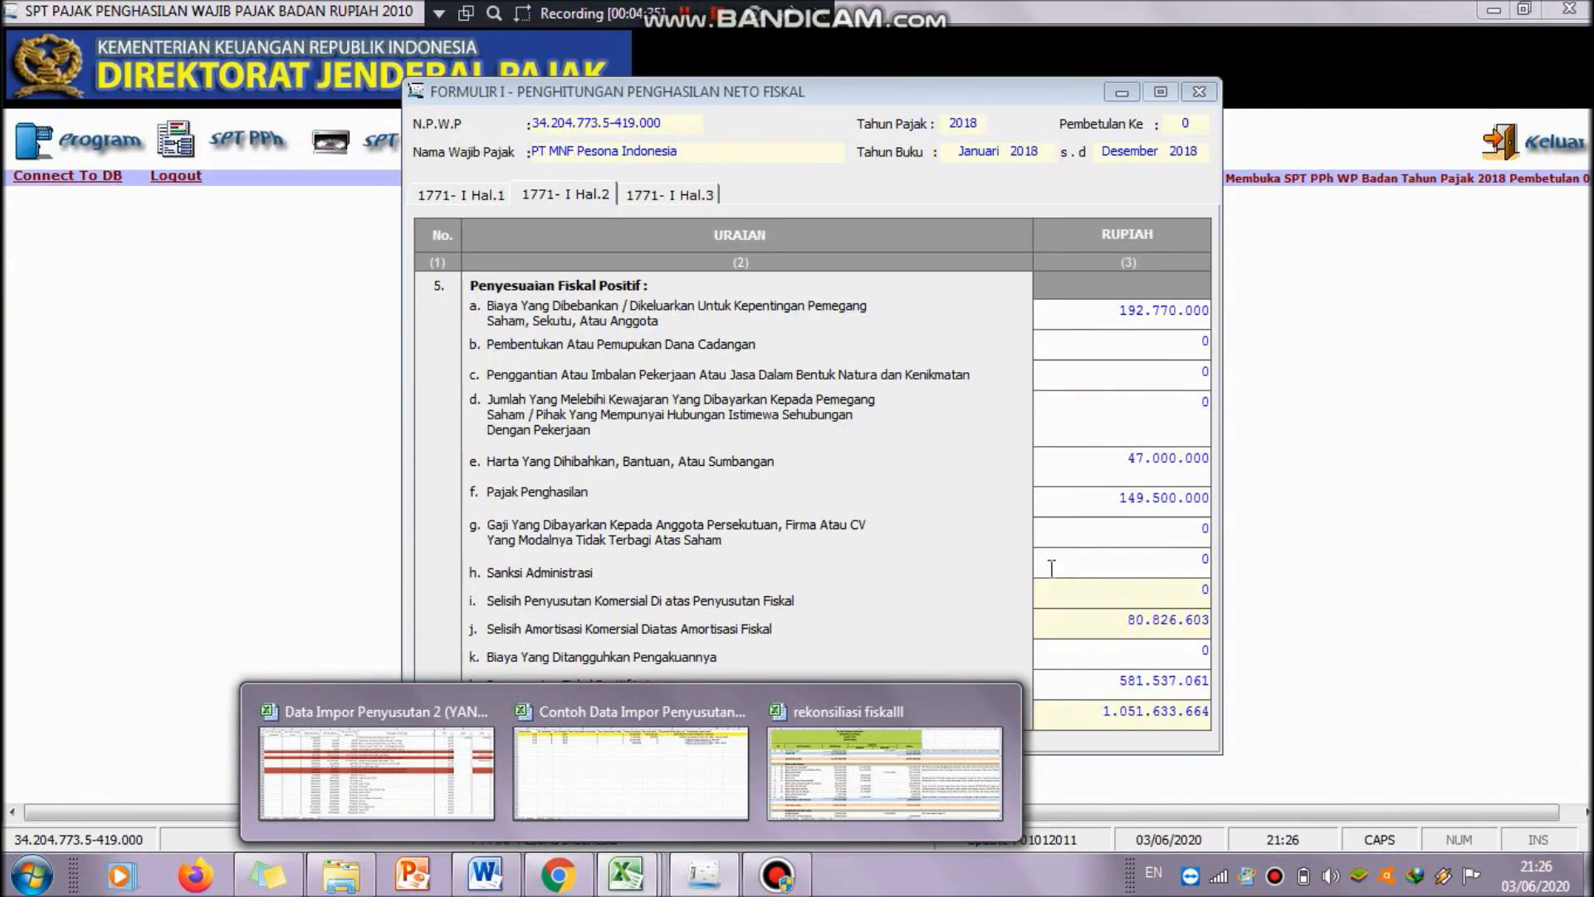
left_click(1063, 591)
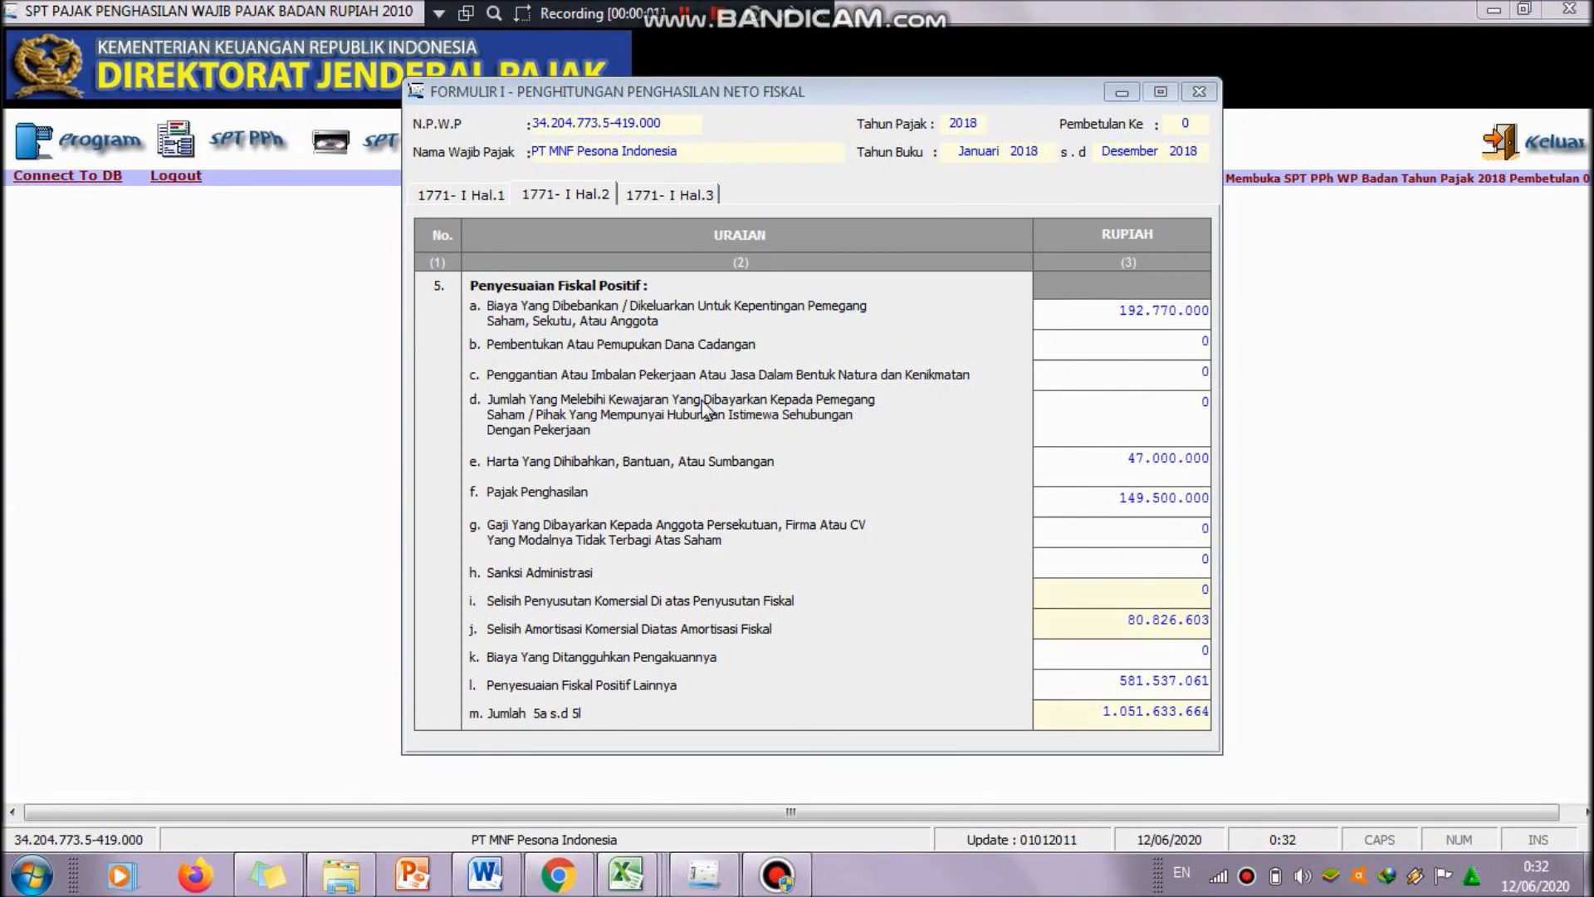
- Show the negative fiscal adjustments on page 3 of Formulir 1771-I and compare them with the rekonsiliasi fiskal workbook in Excel
left_click(695, 199)
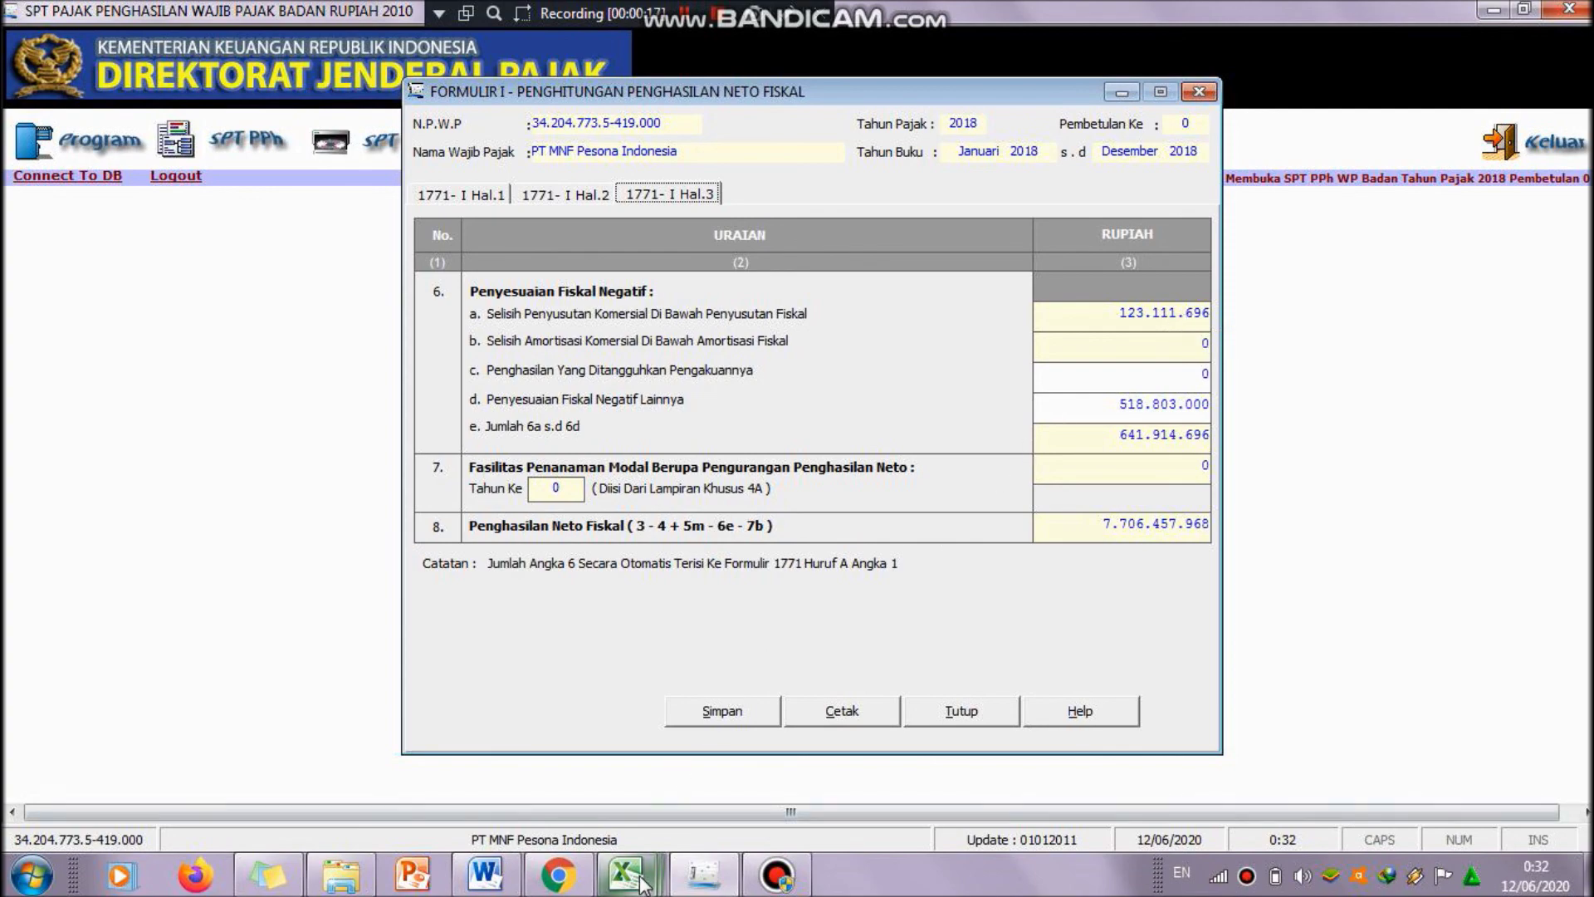
mouse_move(642, 885)
left_click(880, 772)
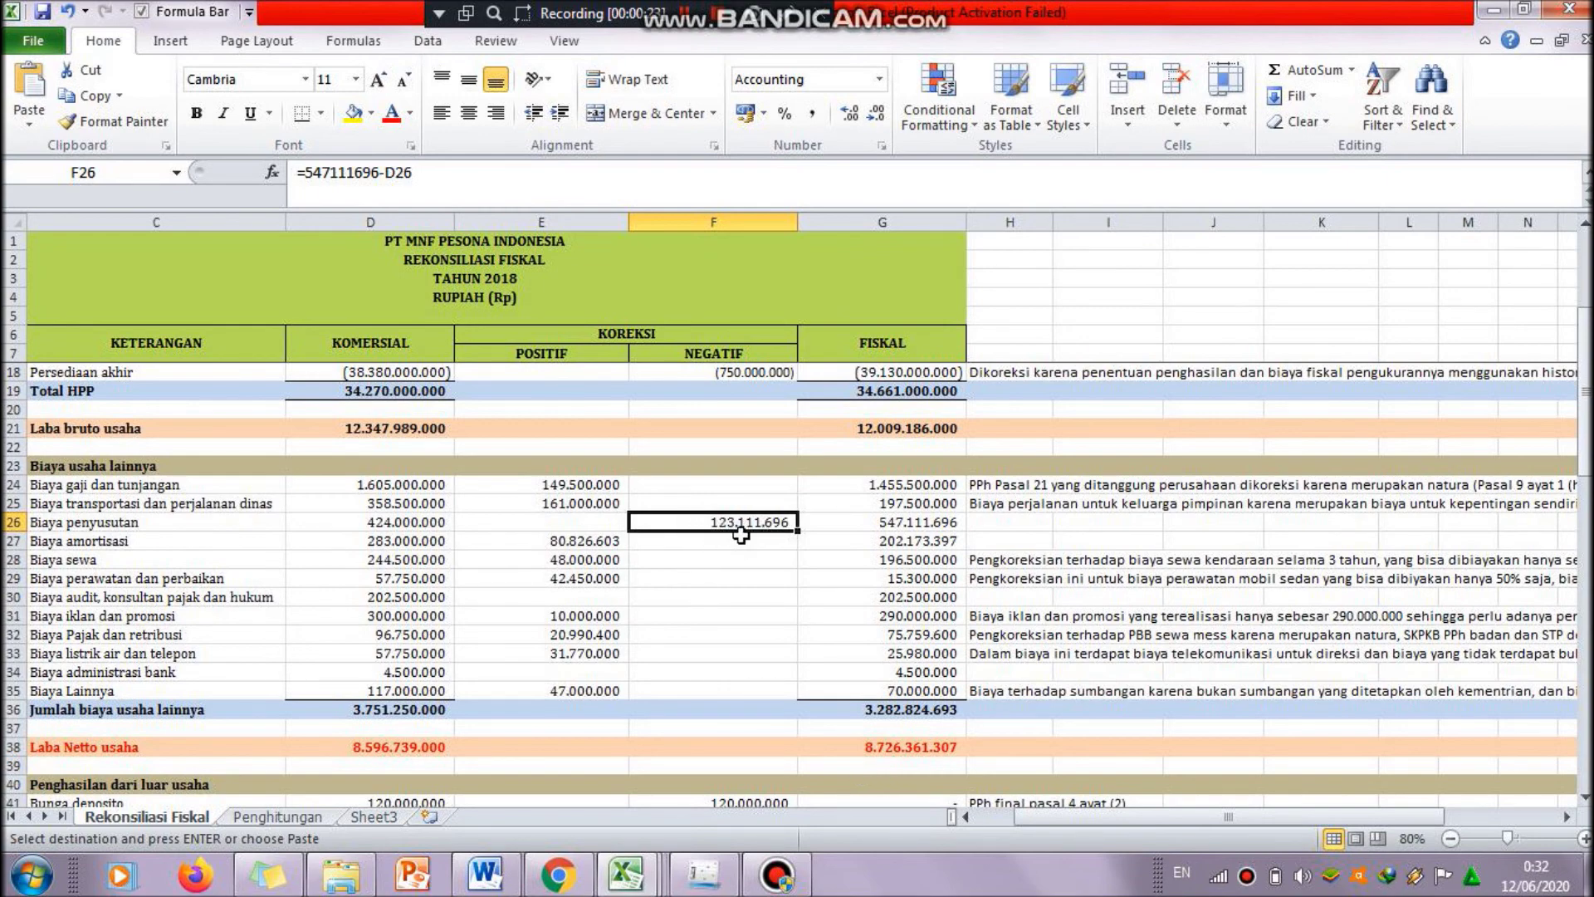
- Compare Penghasilan Neto Fiskal on page 3 of Formulir 1771-I with the fiscal Laba Netto in the rekonsiliasi fiskal workbook in Excel, returning to eSPT
left_click(708, 884)
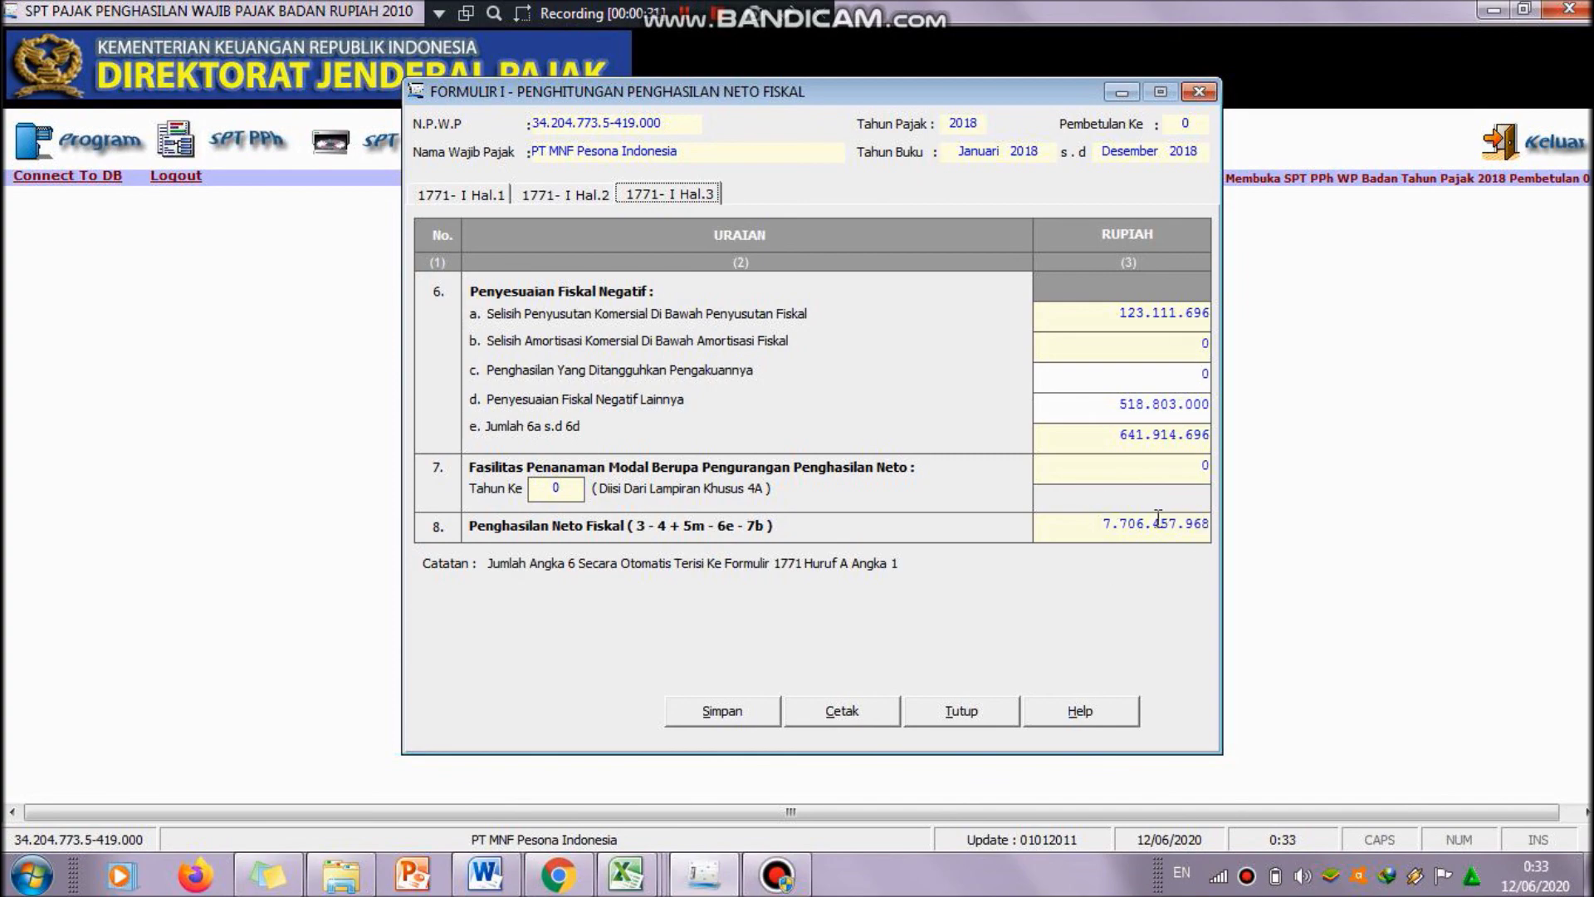
mouse_move(644, 879)
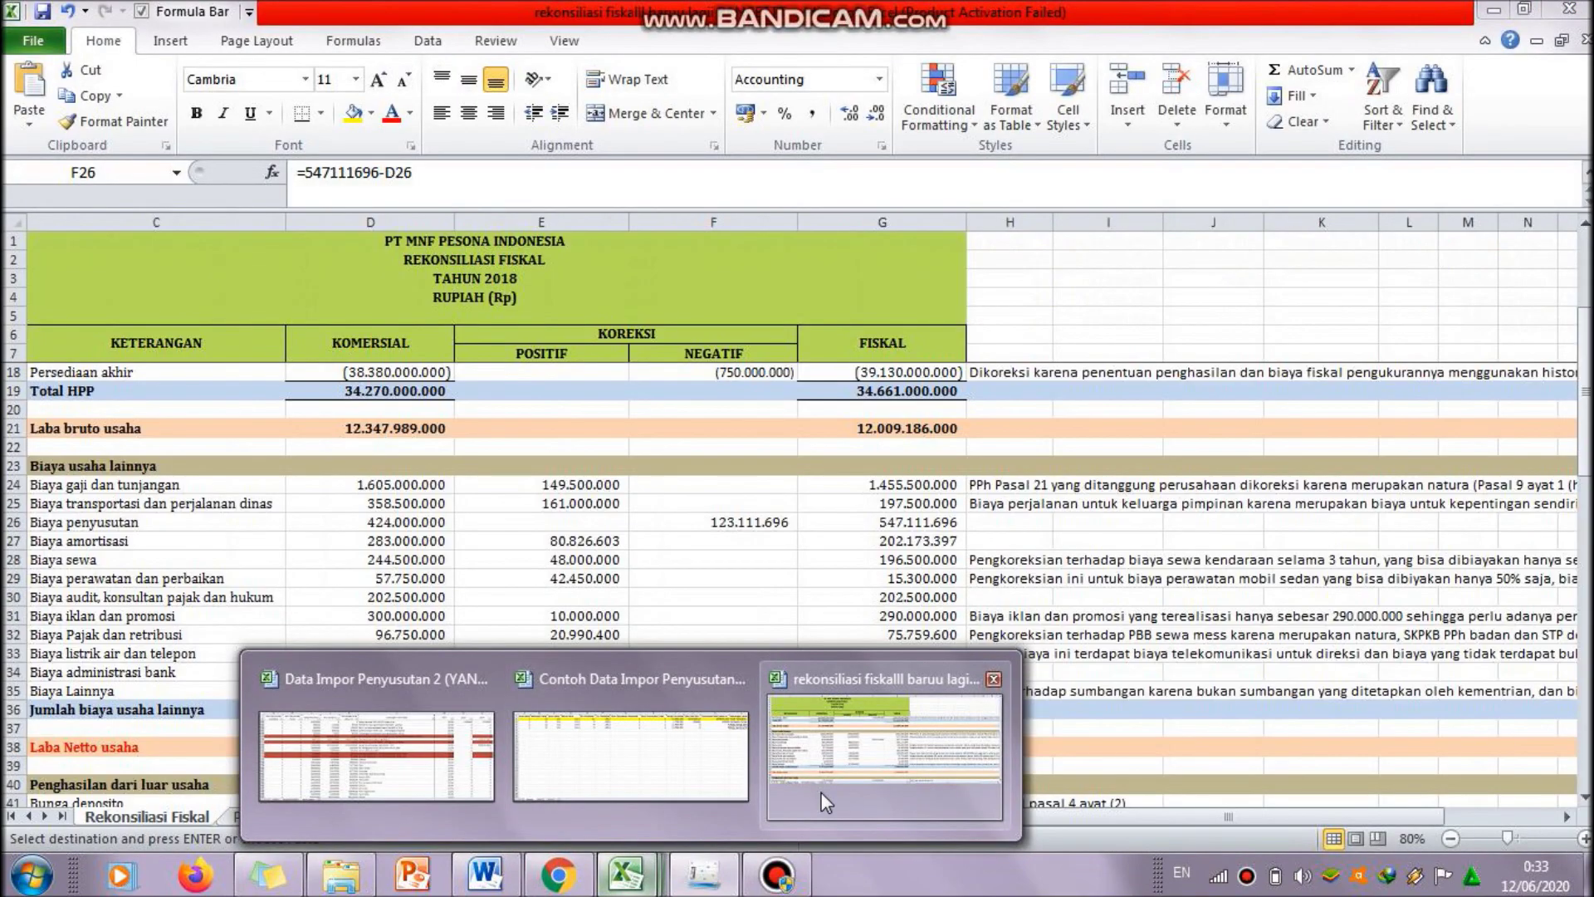
left_click(820, 792)
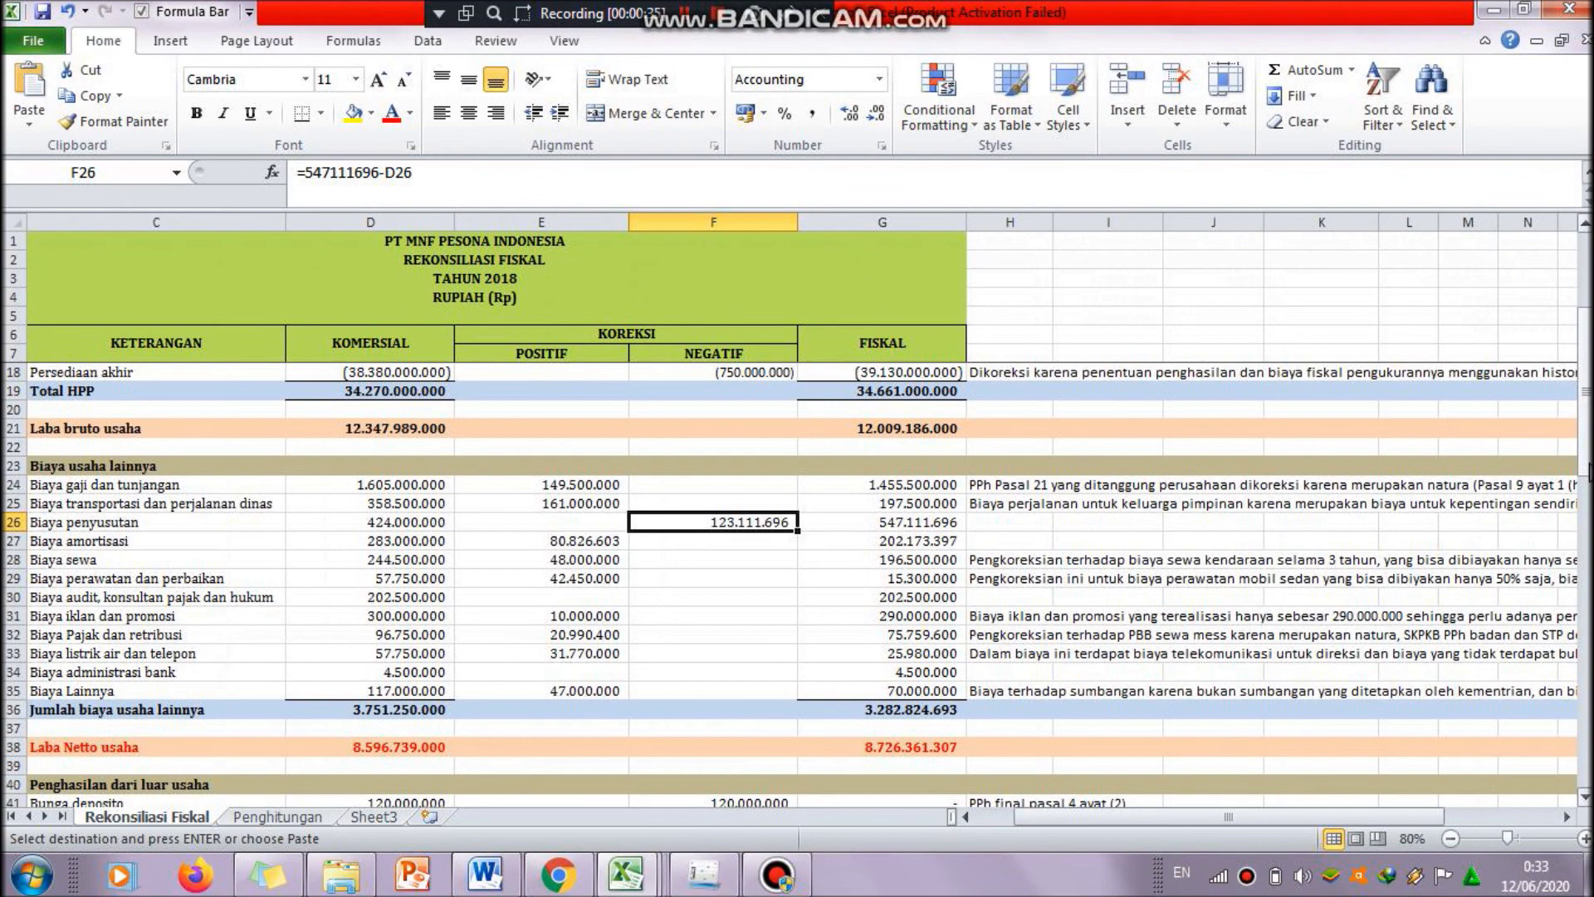
left_click_drag(1586, 470, 1589, 581)
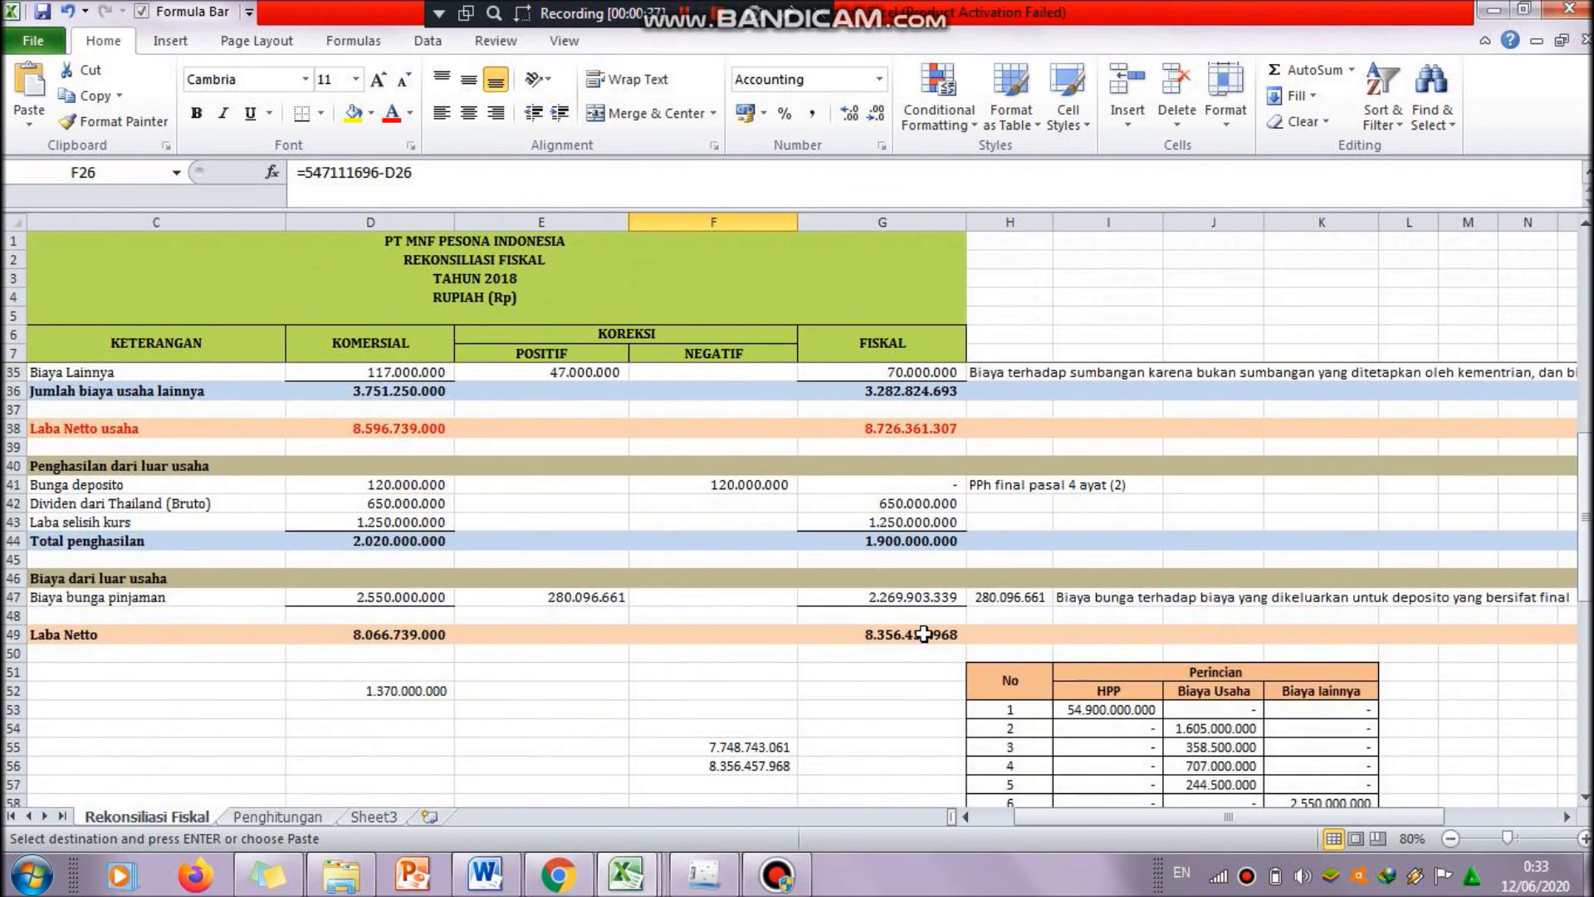
left_click(922, 634)
left_click(704, 874)
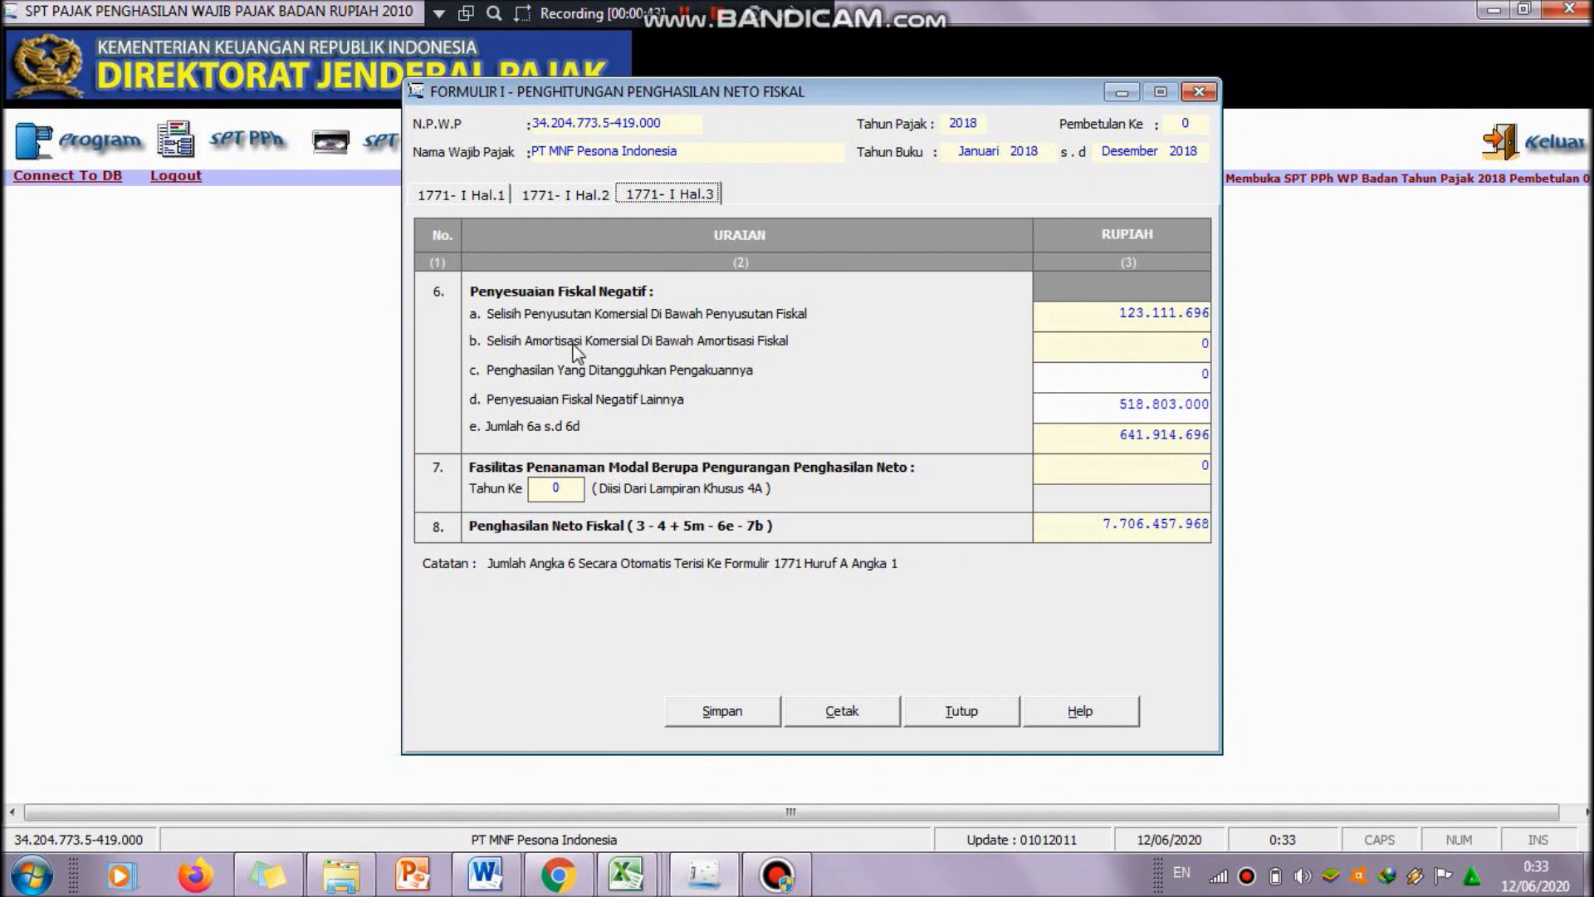
- Check Penghasilan Neto Komersial Luar Negeri on page 1 of Formulir 1771-I, and review the fiscal adjustments on pages 2 and 3
left_click(496, 199)
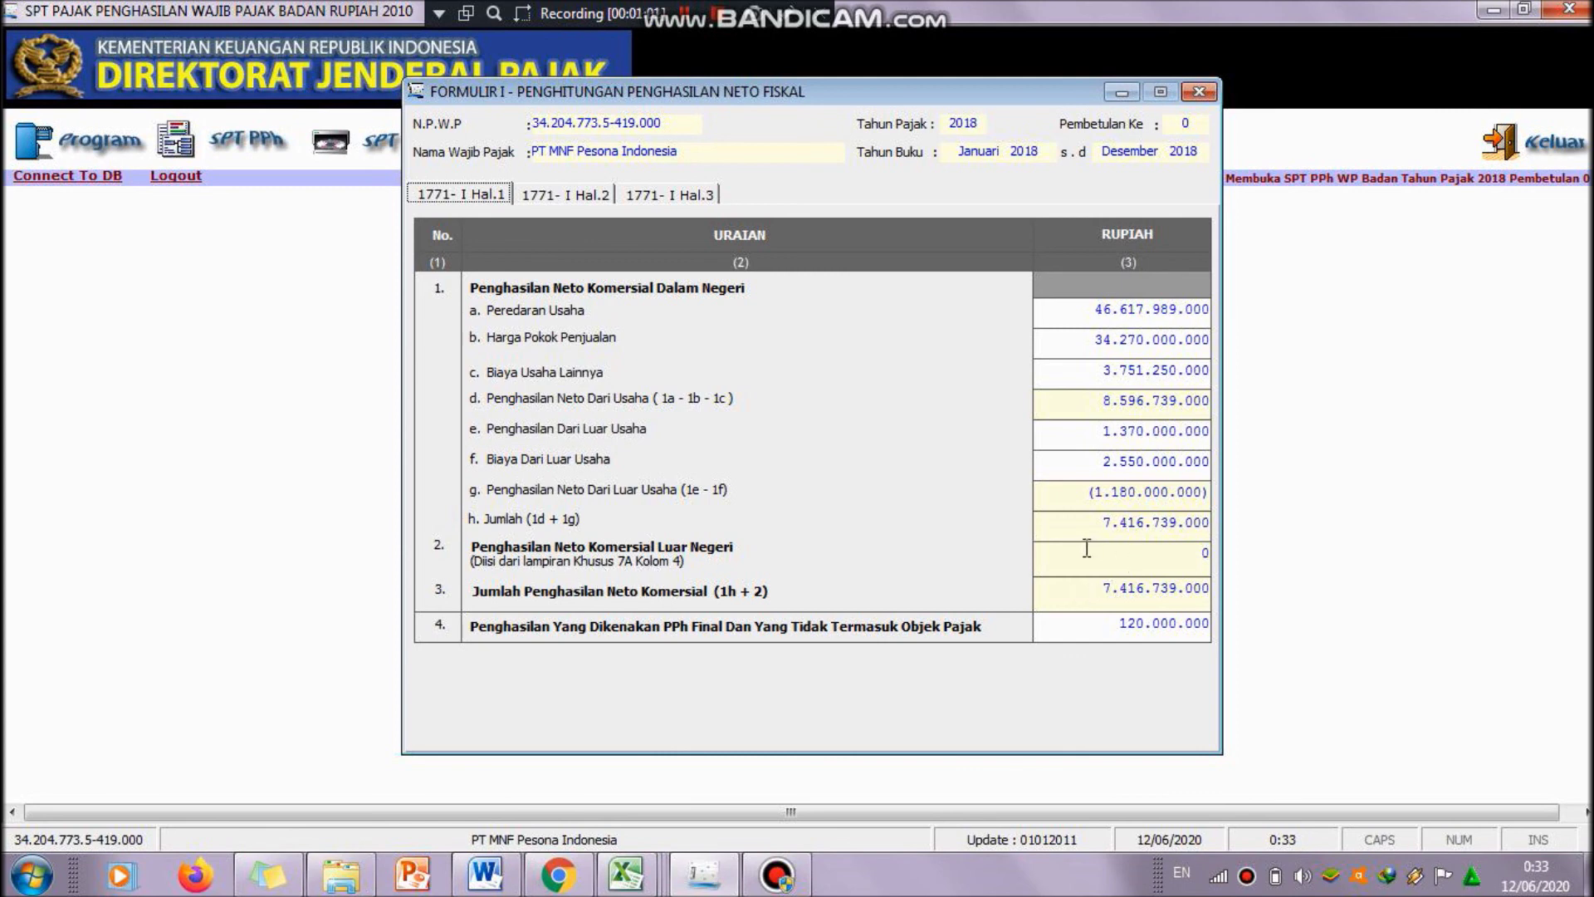
left_click(1158, 554)
left_click(567, 196)
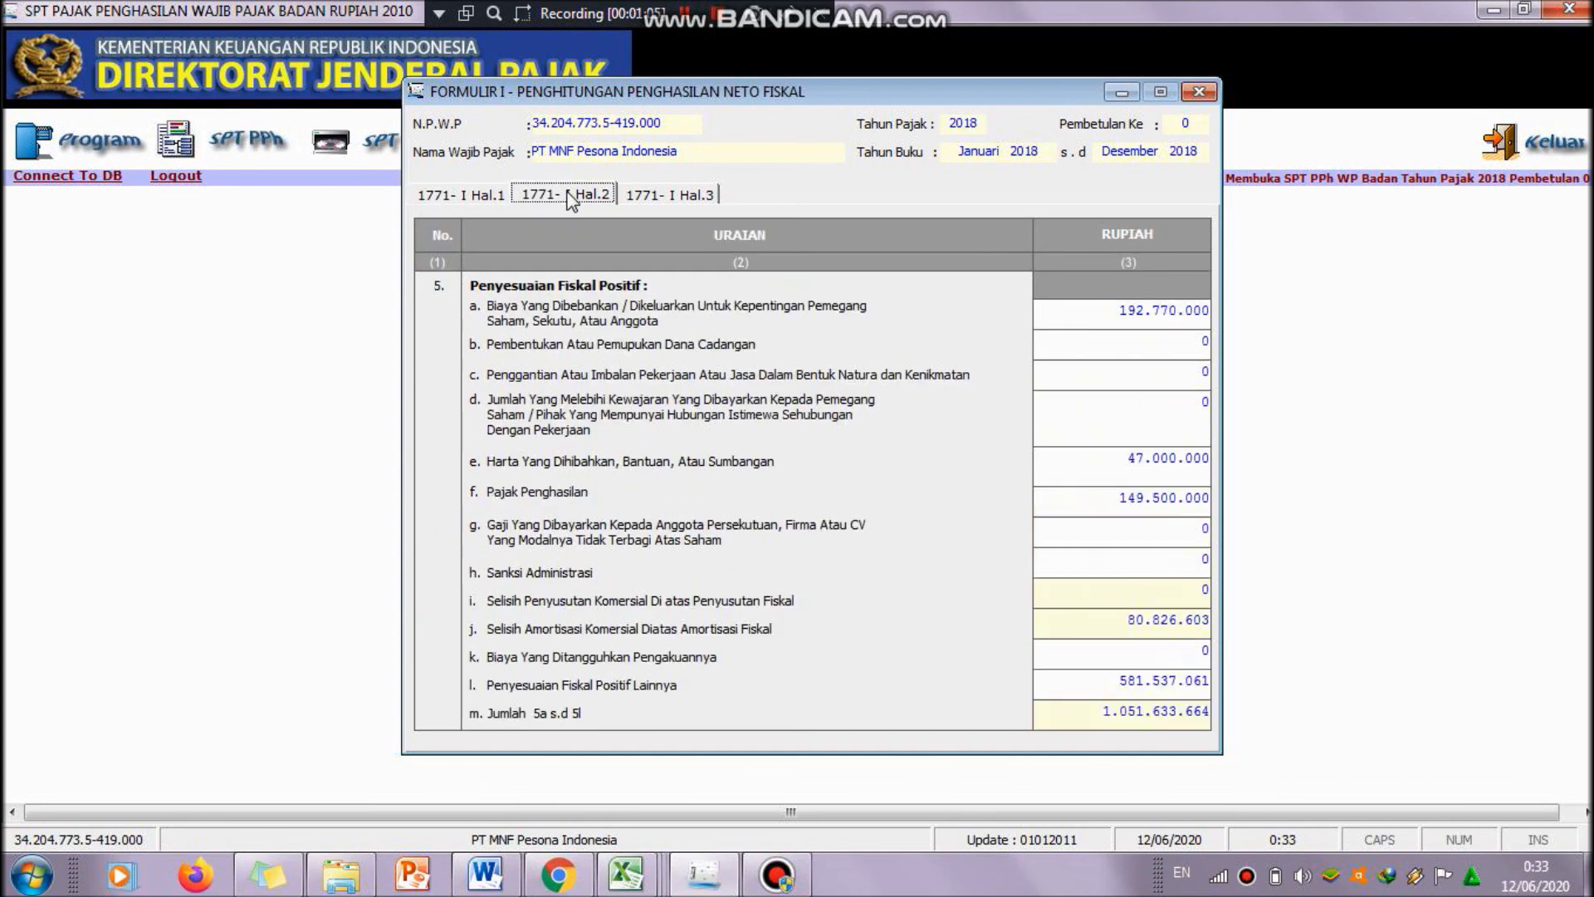
left_click(674, 198)
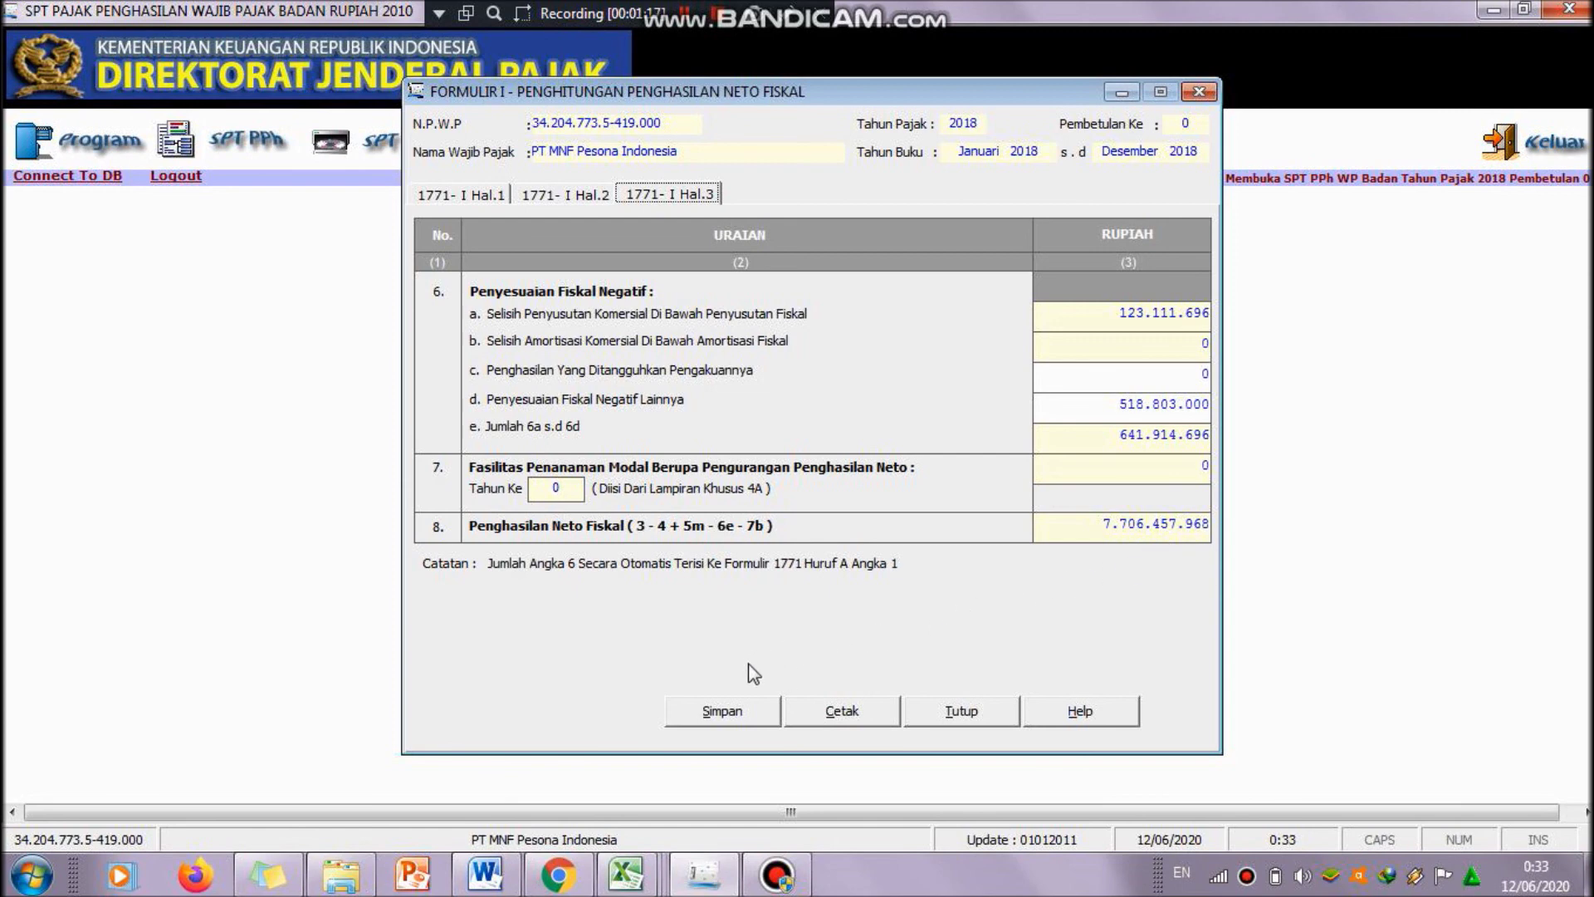
- Save the Formulir 1771-I data, acknowledge the message, and close the form
left_click(736, 711)
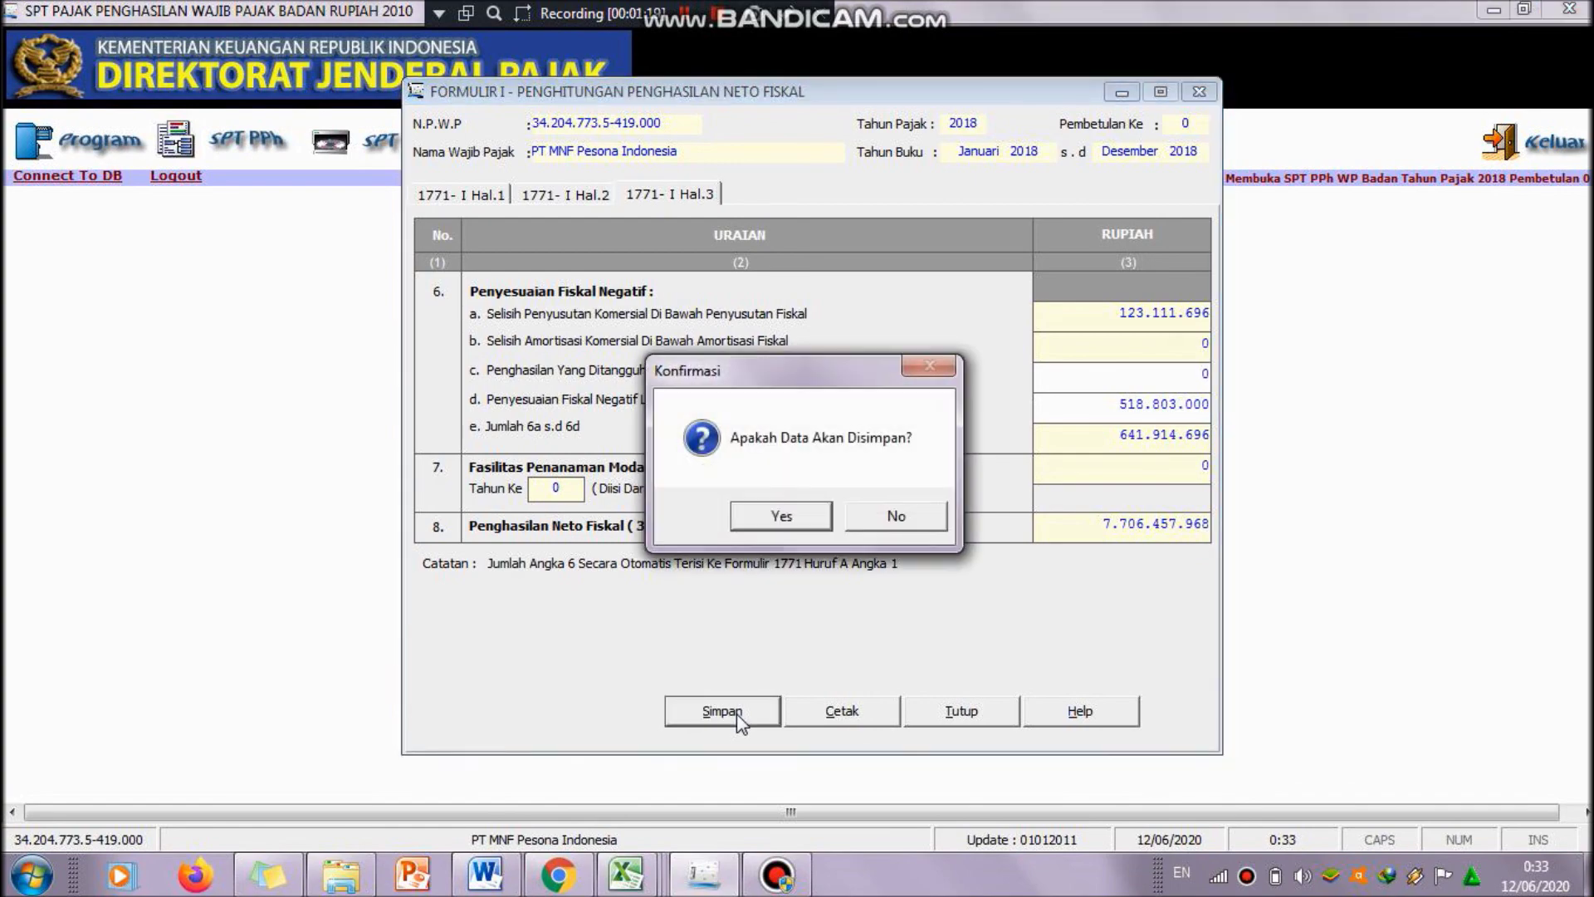
key("Return")
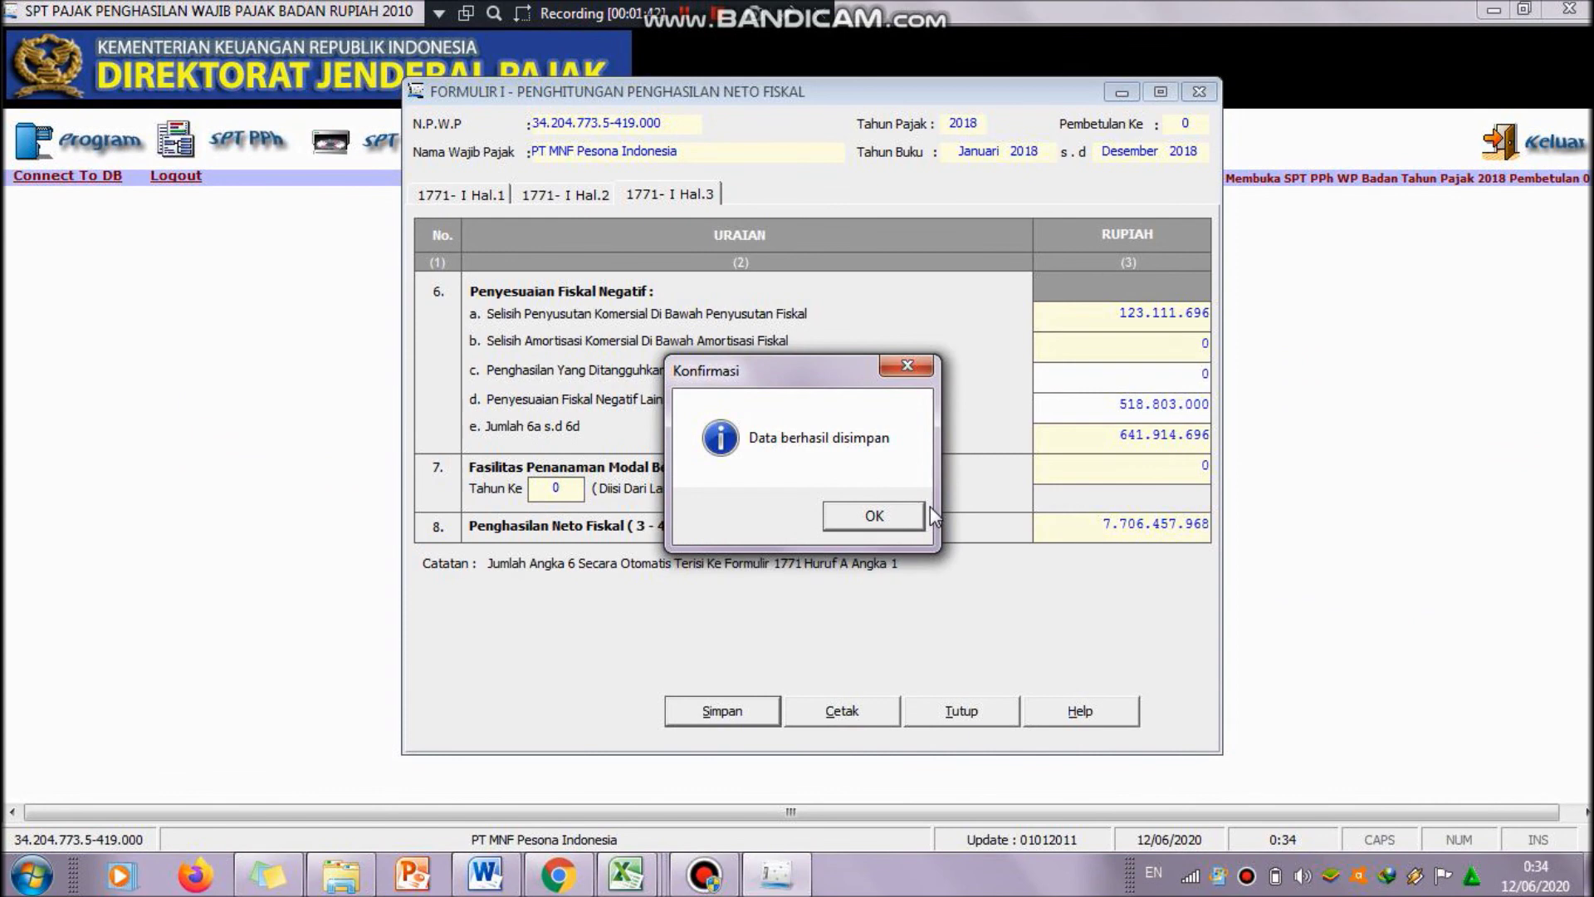
left_click(881, 522)
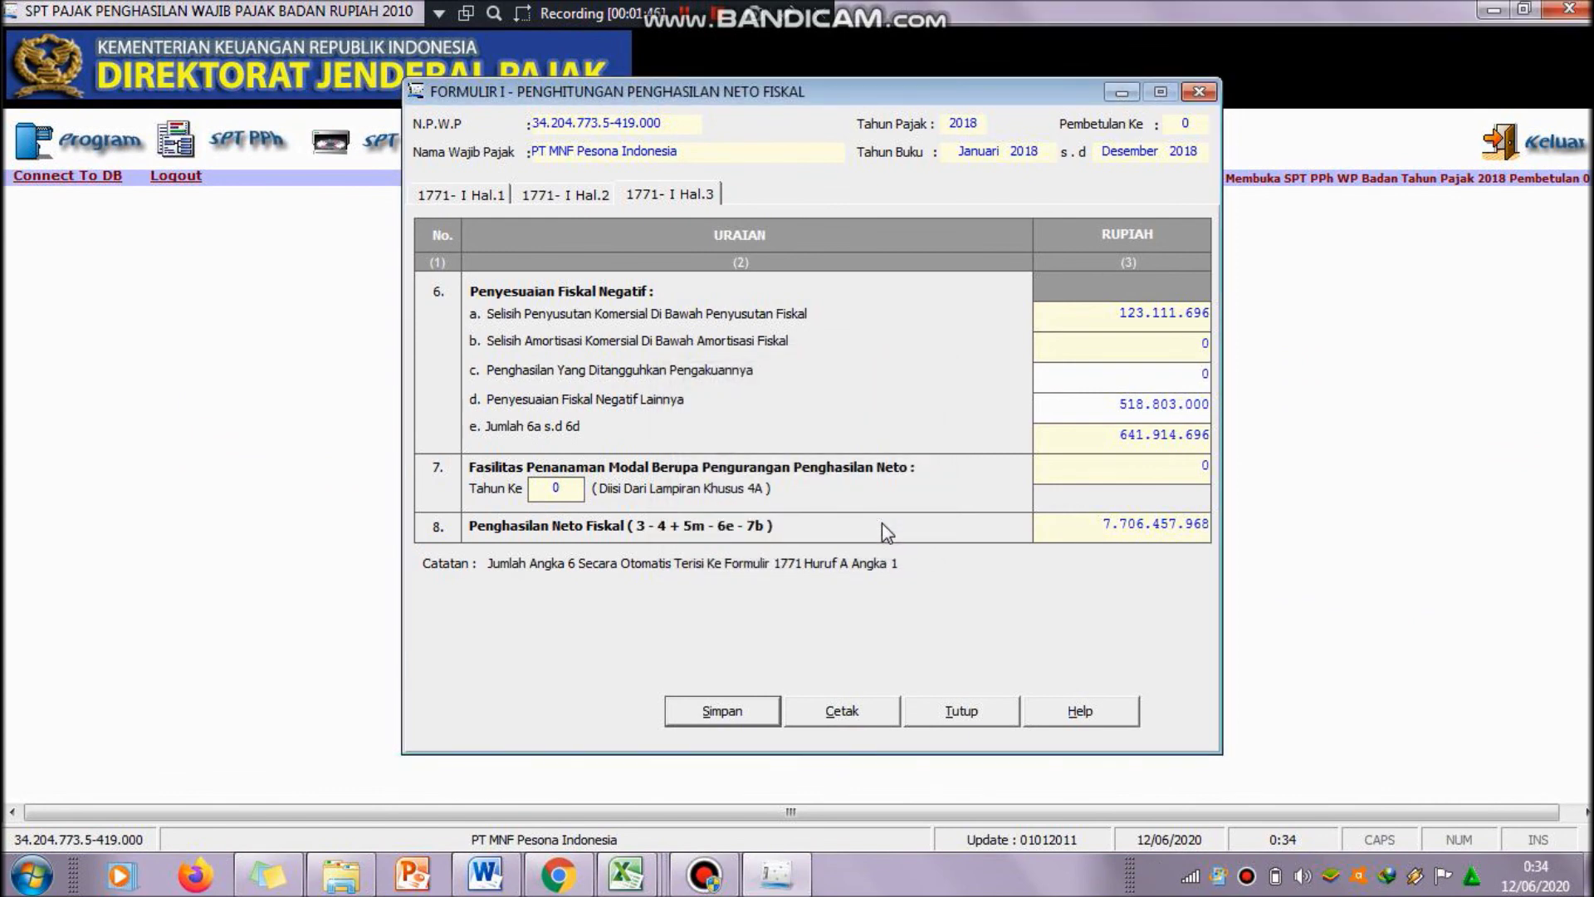
left_click(963, 711)
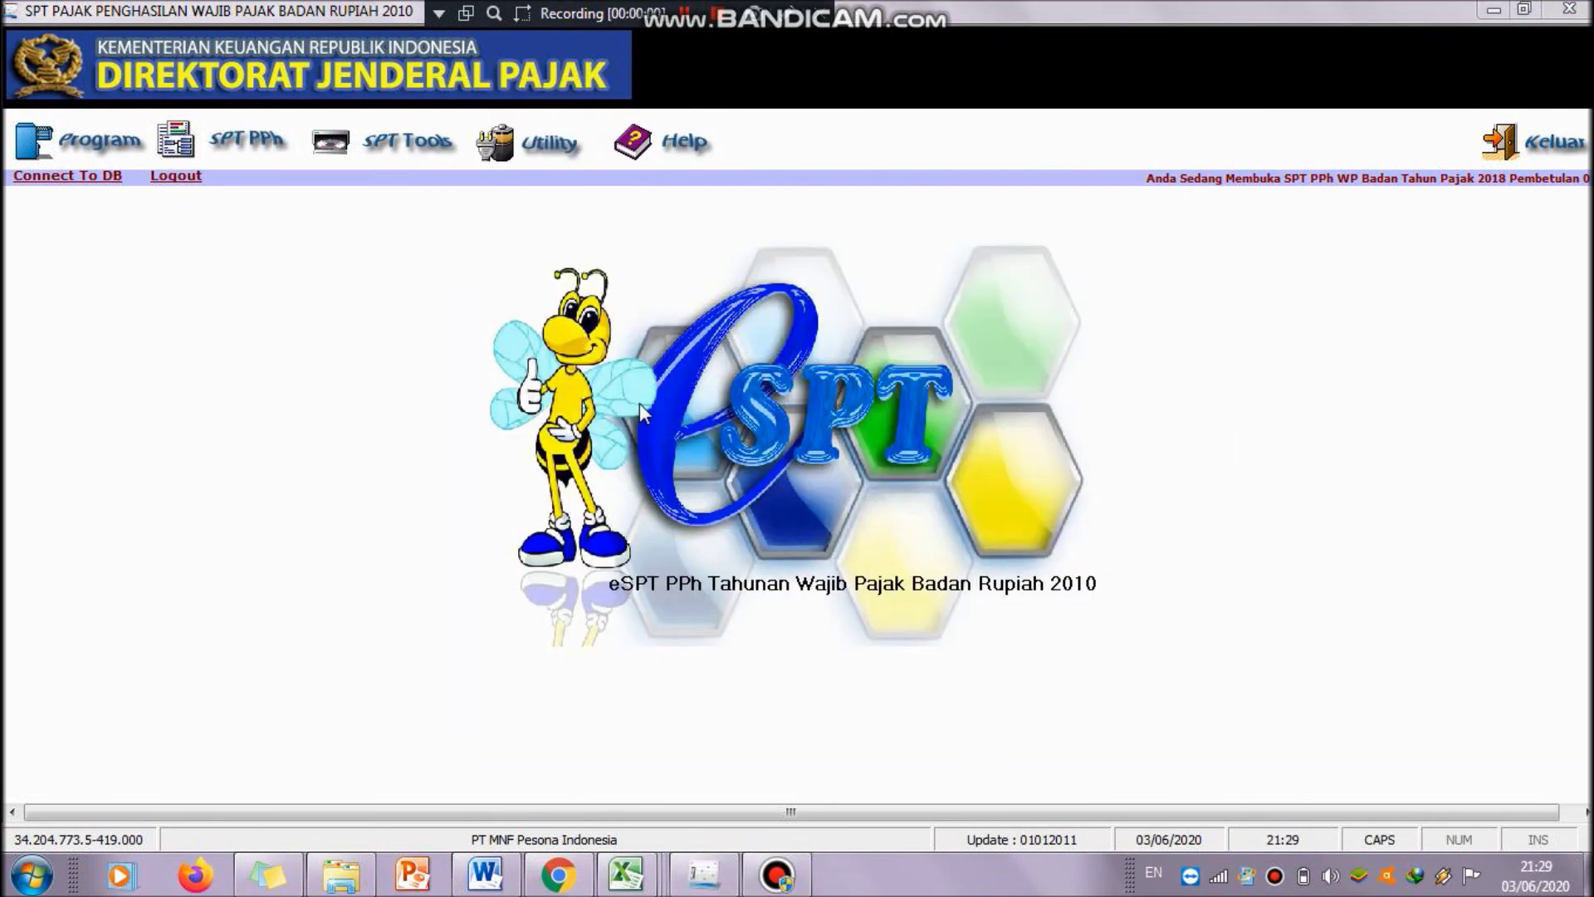